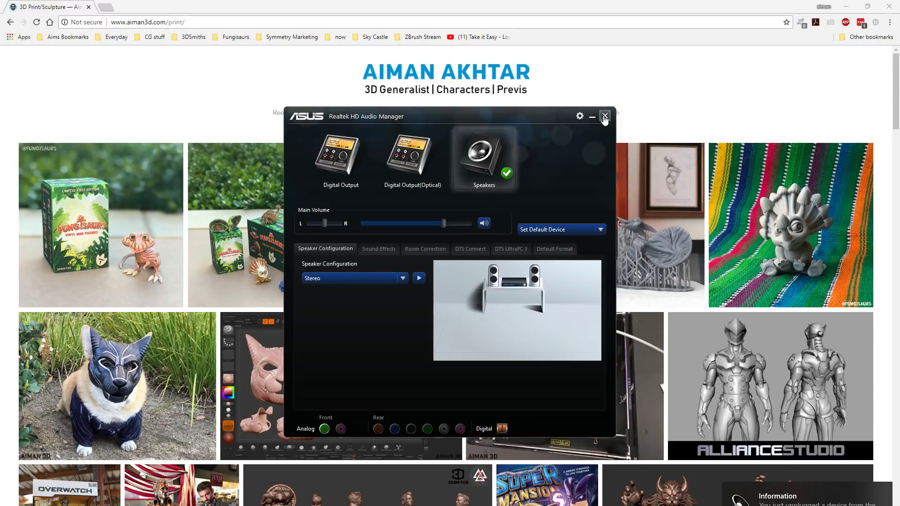
Close the Realtek HD Audio Manager and move the webcam window out of the way of the 3D Print/Sculpture page.
{"action": "left_click", "coordinate": [605, 116]}
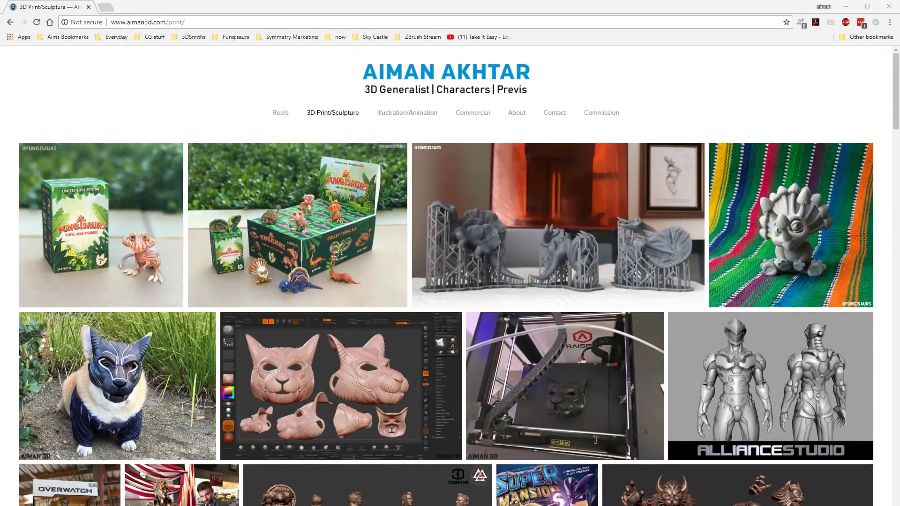
{"action": "left_click_drag", "start_coordinate": [356, 188], "coordinate": [531, 137]}
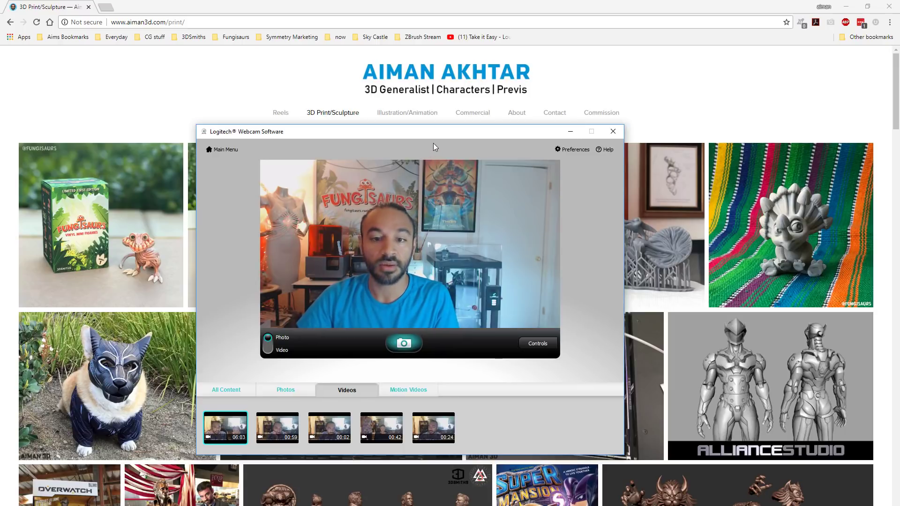
{"action": "left_click_drag", "start_coordinate": [461, 136], "coordinate": [460, 190]}
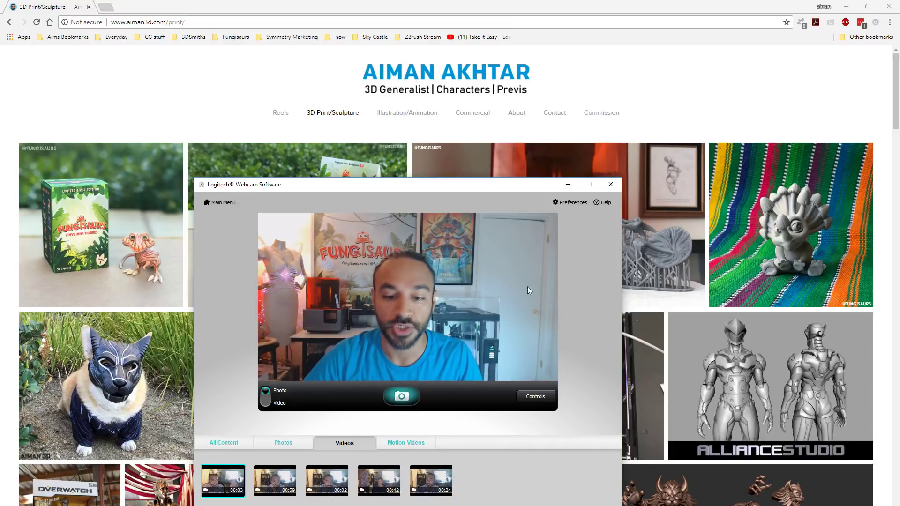
{"action": "left_click_drag", "start_coordinate": [474, 187], "coordinate": [465, 204]}
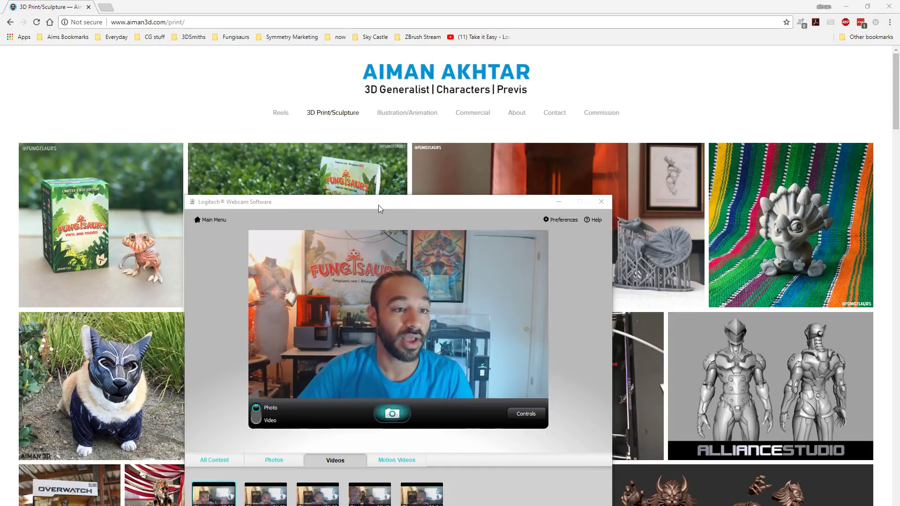
{"action": "left_click_drag", "start_coordinate": [378, 204], "coordinate": [899, 210]}
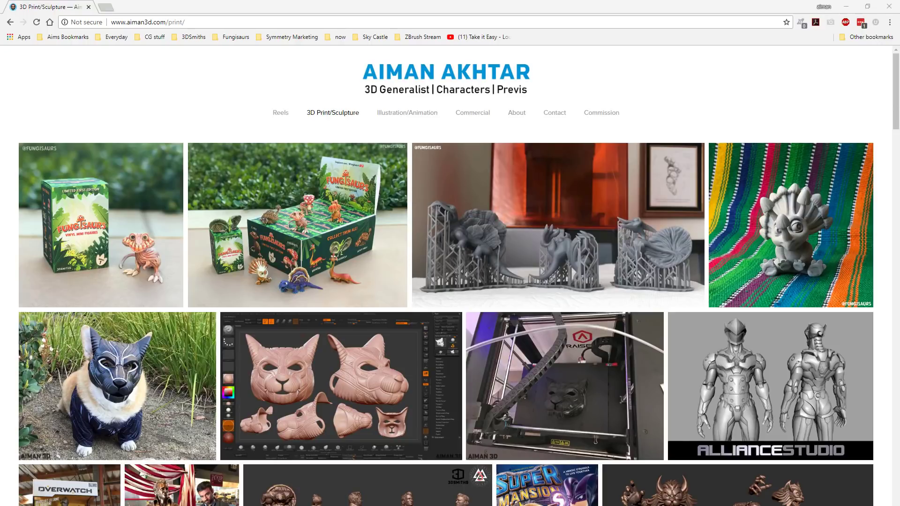
{"action": "left_click", "coordinate": [828, 132]}
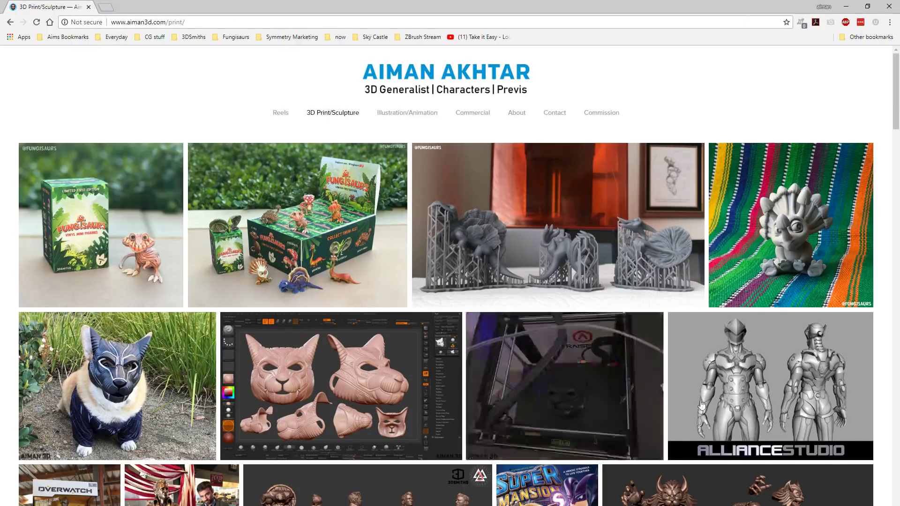
View the enlarged portfolio images of the Fungisaurs display box and the dog in the panther mask, closing each one.
{"action": "left_click", "coordinate": [330, 268]}
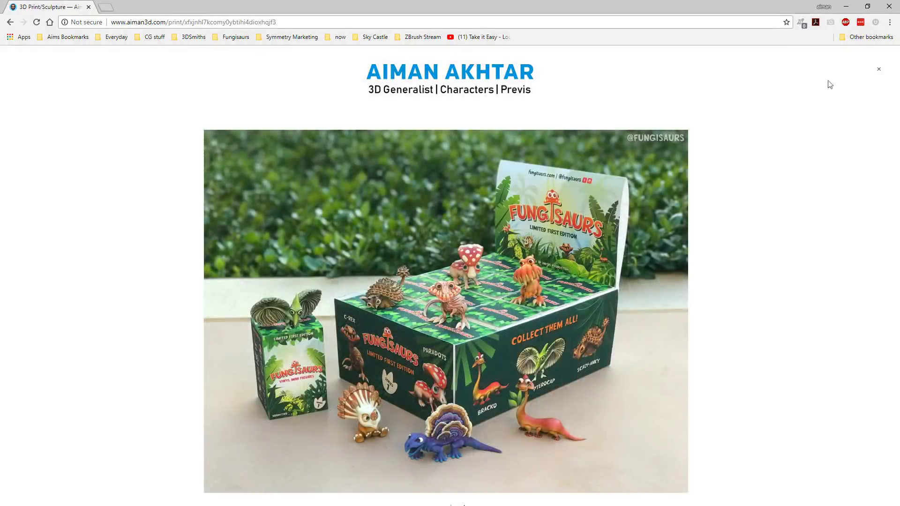
{"action": "left_click", "coordinate": [879, 70]}
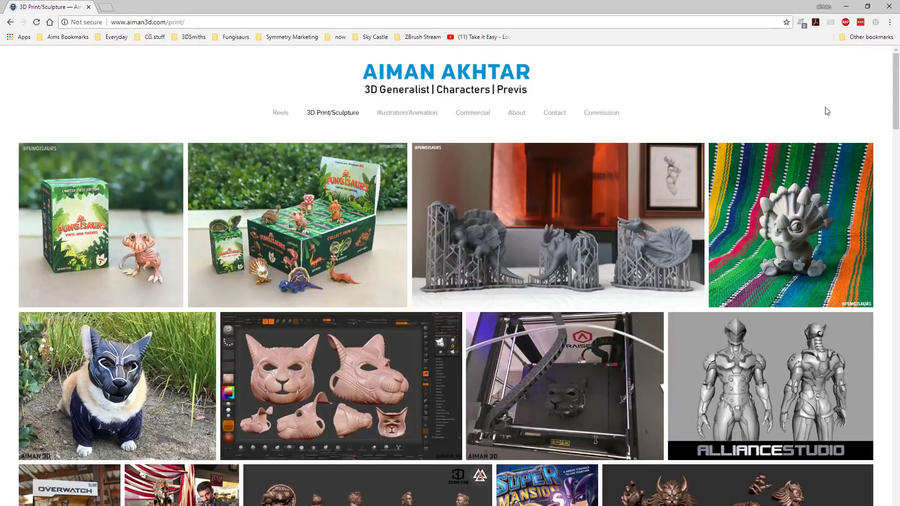
{"action": "scroll", "coordinate": [797, 112], "scroll_direction": "down", "scroll_amount": 2}
{"action": "left_click", "coordinate": [187, 348]}
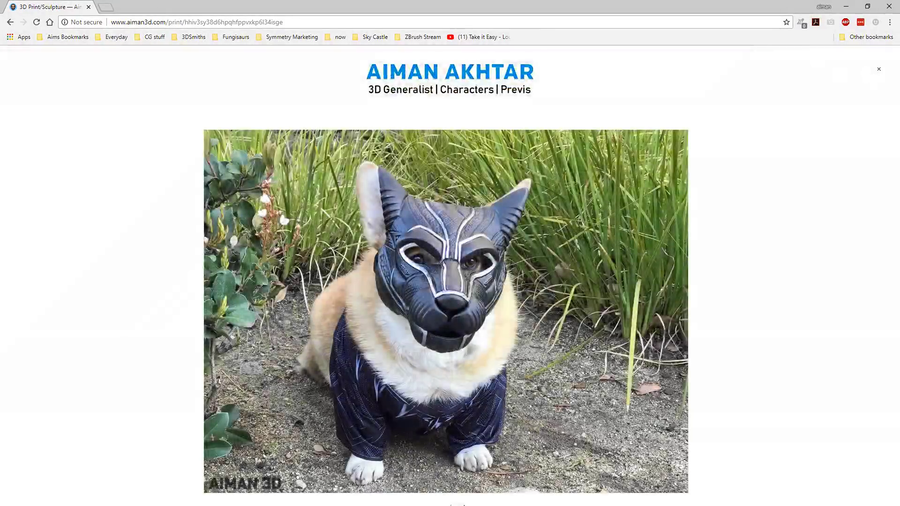
{"action": "left_click", "coordinate": [879, 71]}
Open the Overwatch Genji image, browse through the images that follow it in the portfolio, and return to the gallery.
{"action": "scroll", "coordinate": [369, 265], "scroll_direction": "down", "scroll_amount": 5}
{"action": "scroll", "coordinate": [369, 266], "scroll_direction": "up", "scroll_amount": 2}
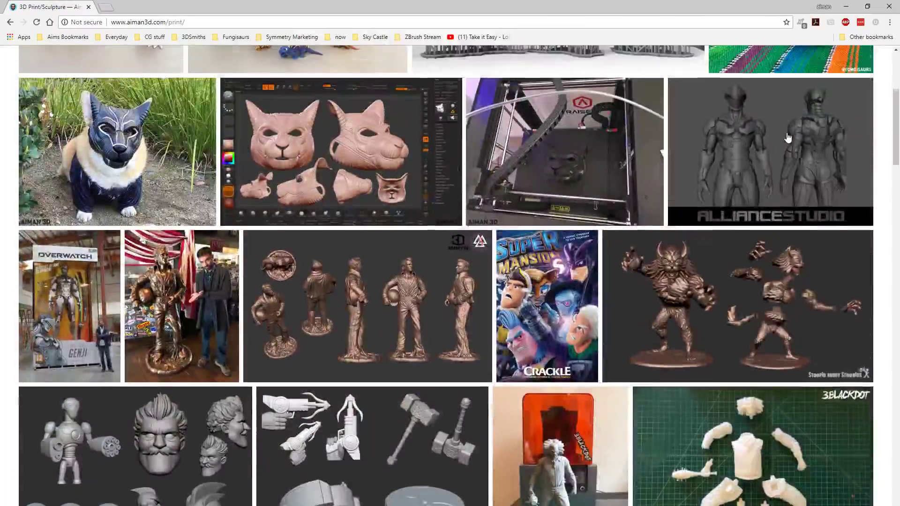
{"action": "left_click", "coordinate": [70, 304]}
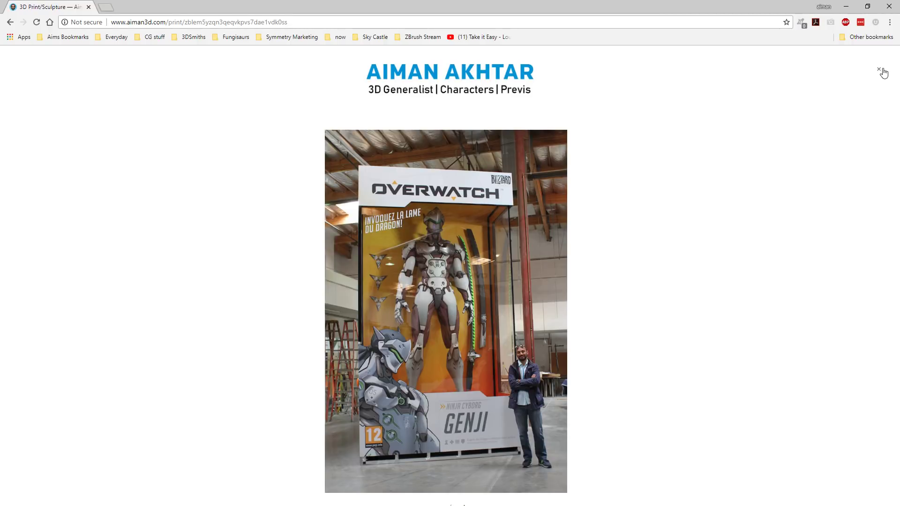
{"action": "key", "text": "Right"}
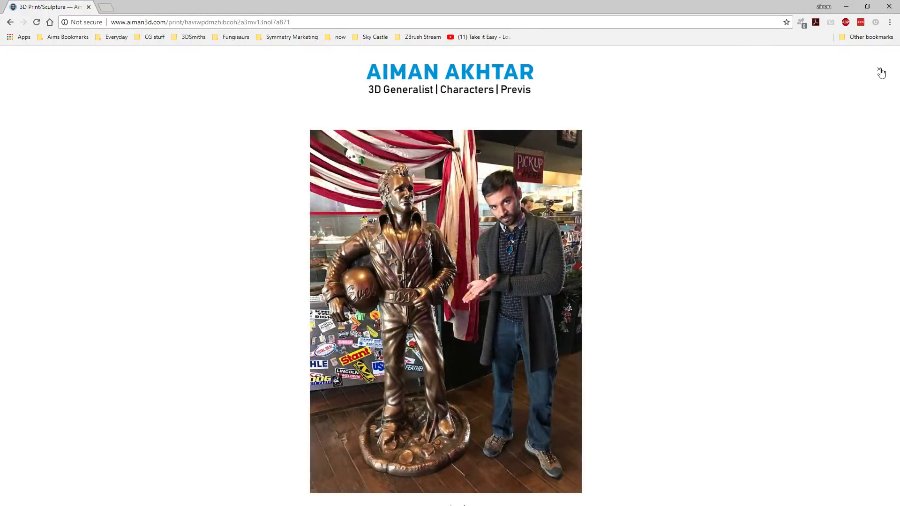
{"action": "key", "text": "Right"}
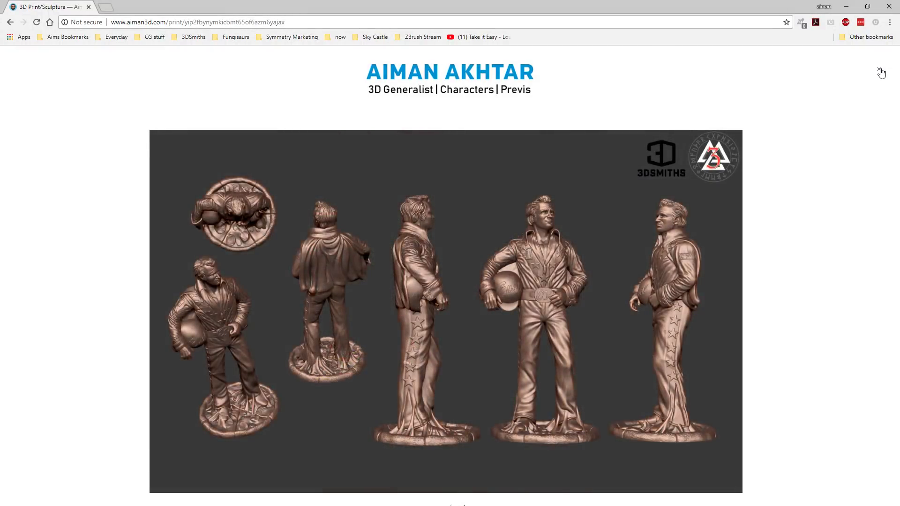
{"action": "key", "text": "Right"}
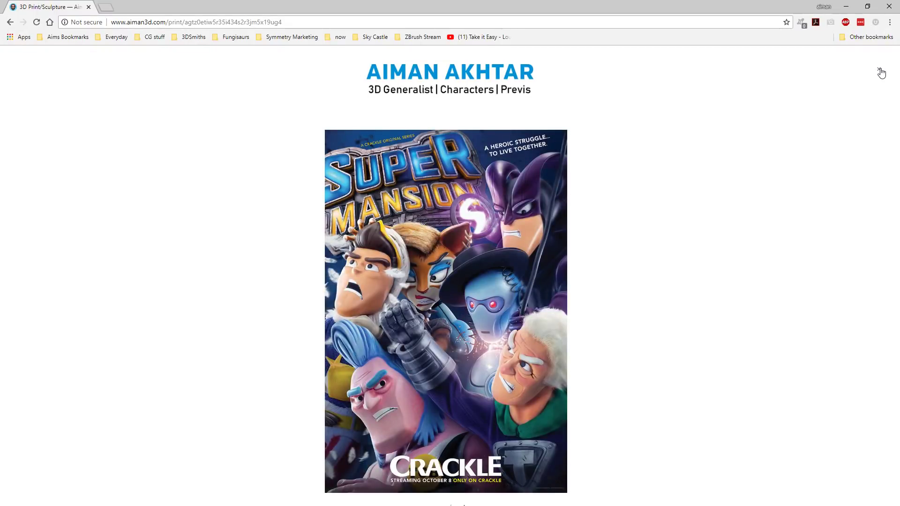
{"action": "key", "text": "Right"}
{"action": "key", "text": "Right"}
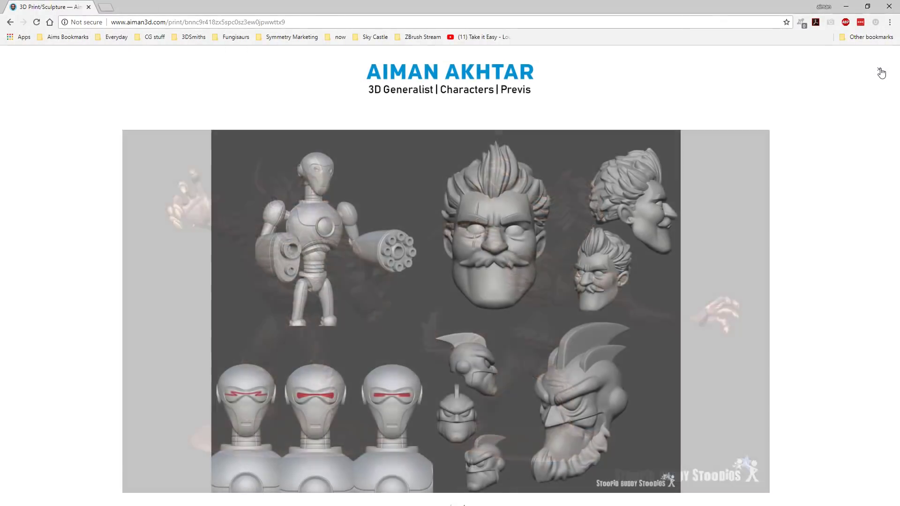
{"action": "key", "text": "Right"}
{"action": "left_click", "coordinate": [880, 71]}
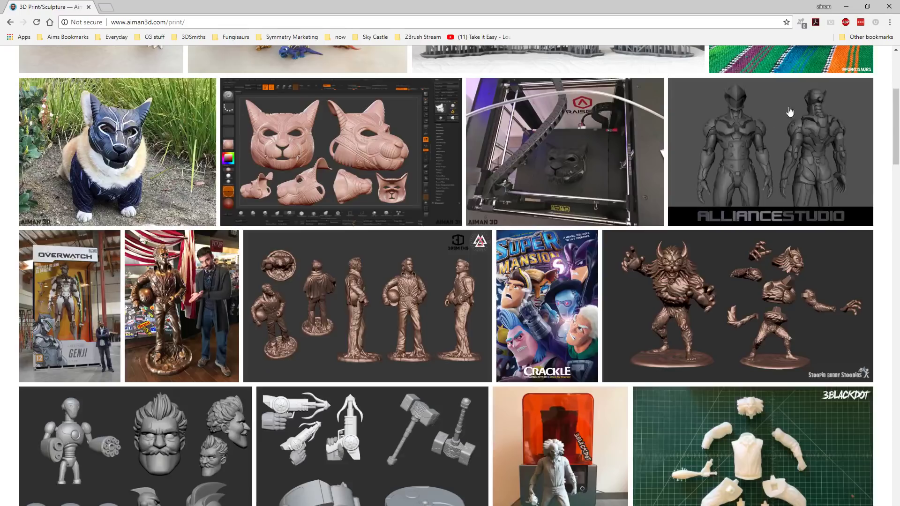
View the enlarged images of the Dead Realm figure and the Stranger Things creature print, closing each one.
{"action": "scroll", "coordinate": [790, 111], "scroll_direction": "down", "scroll_amount": 3}
{"action": "left_click", "coordinate": [560, 323]}
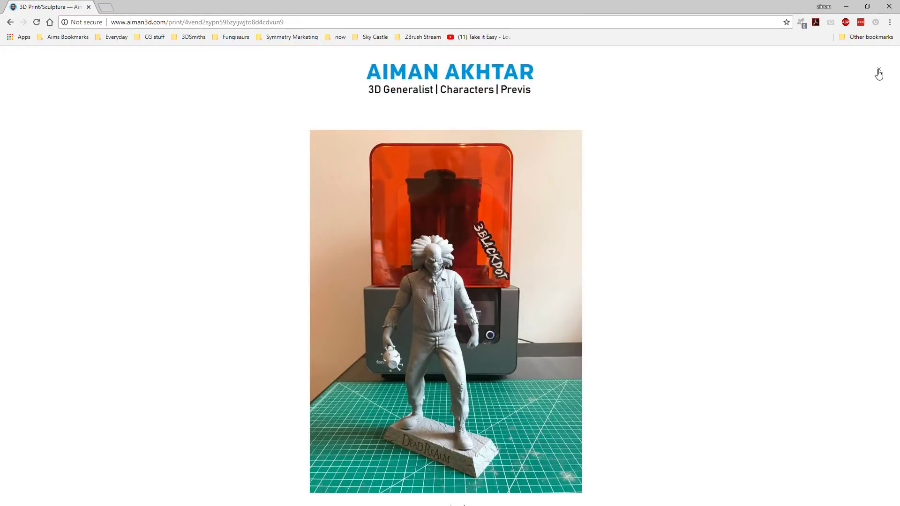
{"action": "left_click", "coordinate": [879, 74]}
{"action": "scroll", "coordinate": [437, 419], "scroll_direction": "down", "scroll_amount": 2}
{"action": "scroll", "coordinate": [438, 419], "scroll_direction": "down", "scroll_amount": 2}
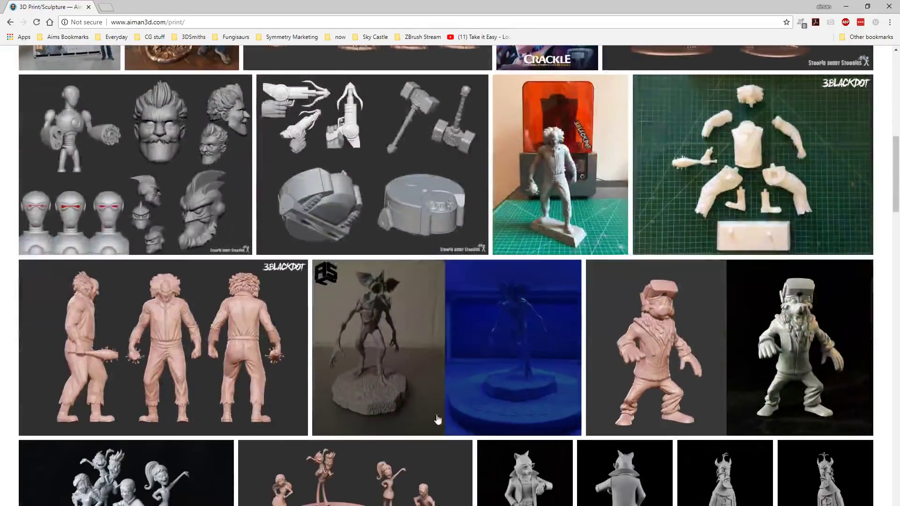
{"action": "left_click", "coordinate": [437, 420]}
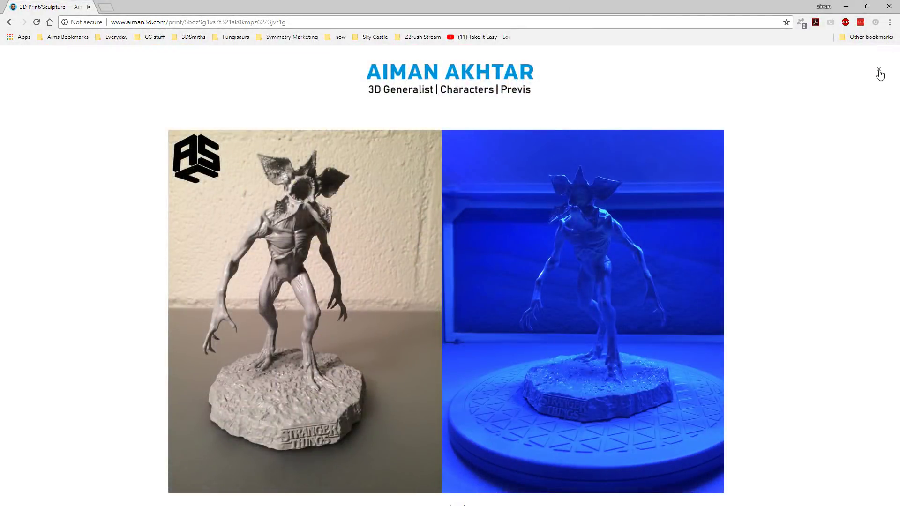
{"action": "left_click", "coordinate": [880, 73]}
Look through the remaining sculptures and prints further down the portfolio gallery.
{"action": "scroll", "coordinate": [767, 163], "scroll_direction": "down", "scroll_amount": 7}
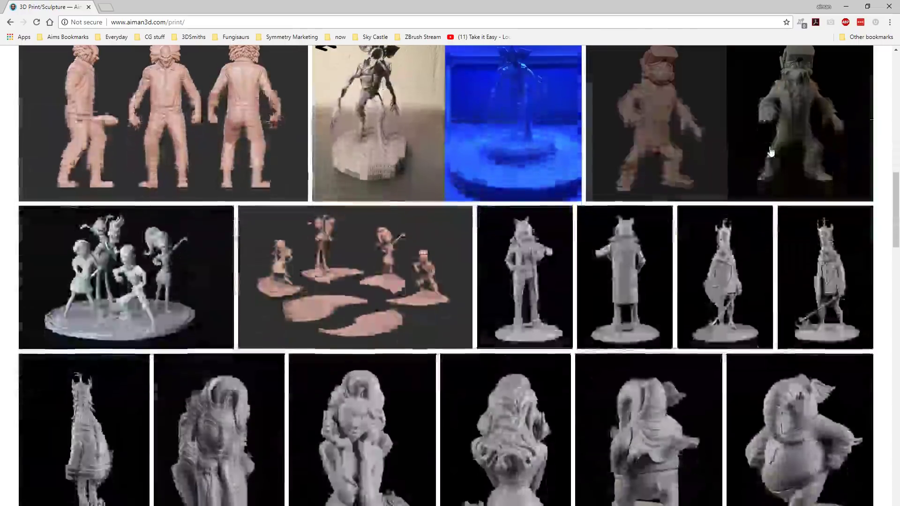
{"action": "scroll", "coordinate": [731, 255], "scroll_direction": "down", "scroll_amount": 2}
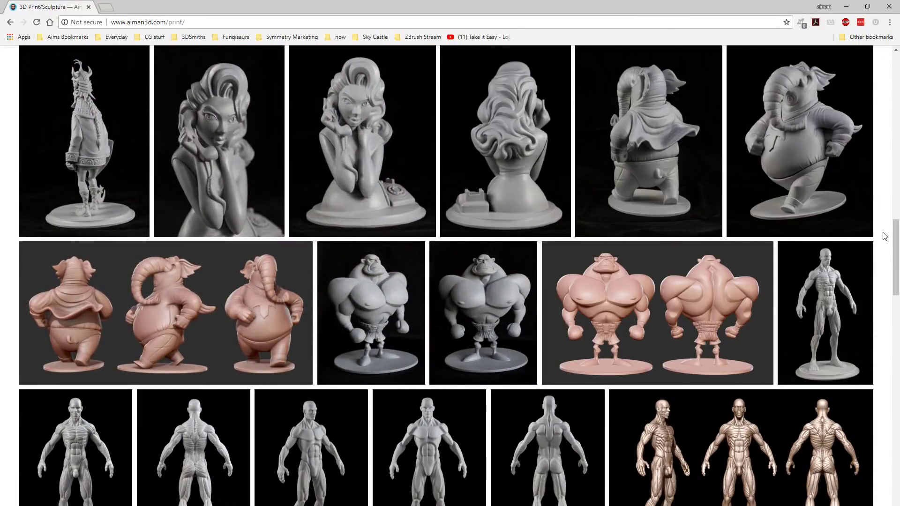
{"action": "scroll", "coordinate": [872, 248], "scroll_direction": "down", "scroll_amount": 6}
Browse the artist's Instagram profile in a new tab and open the underwater trident cosplay post.
{"action": "scroll", "coordinate": [882, 253], "scroll_direction": "down", "scroll_amount": 12}
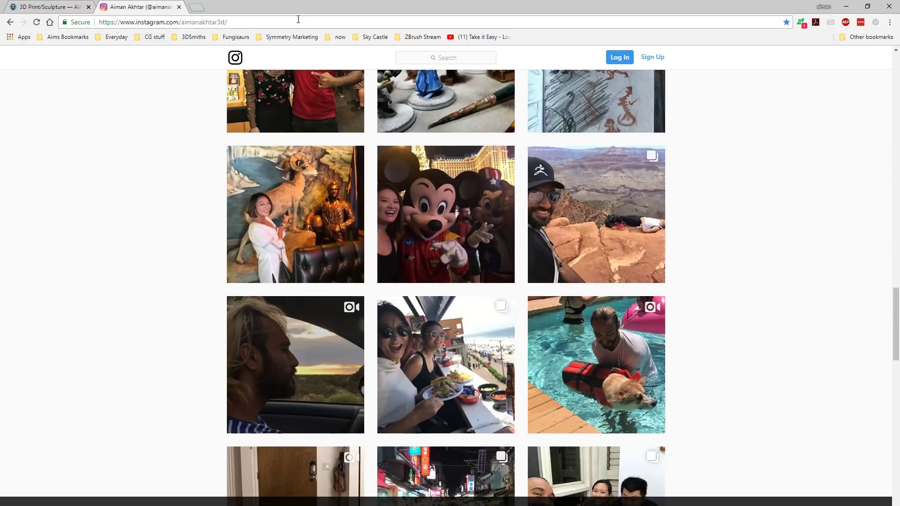
{"action": "scroll", "coordinate": [751, 356], "scroll_direction": "up", "scroll_amount": 10}
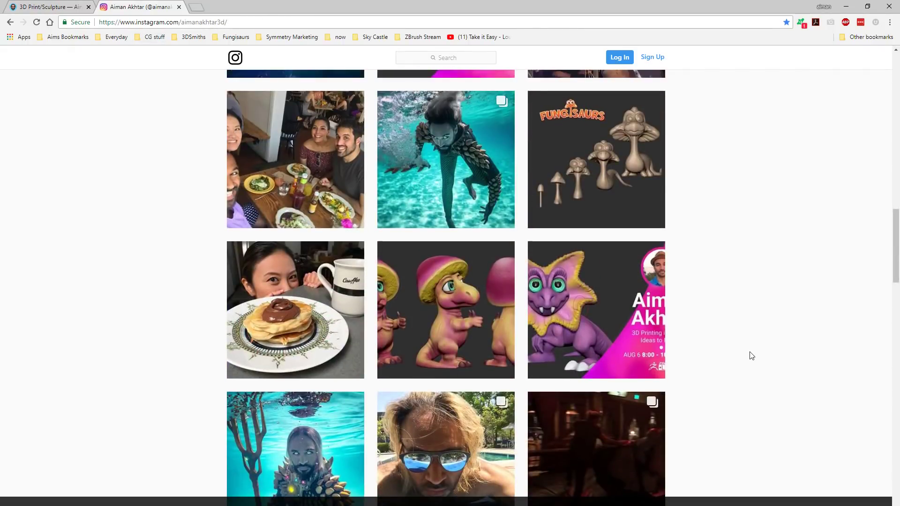
{"action": "scroll", "coordinate": [749, 355], "scroll_direction": "down", "scroll_amount": 3}
{"action": "left_click", "coordinate": [295, 305]}
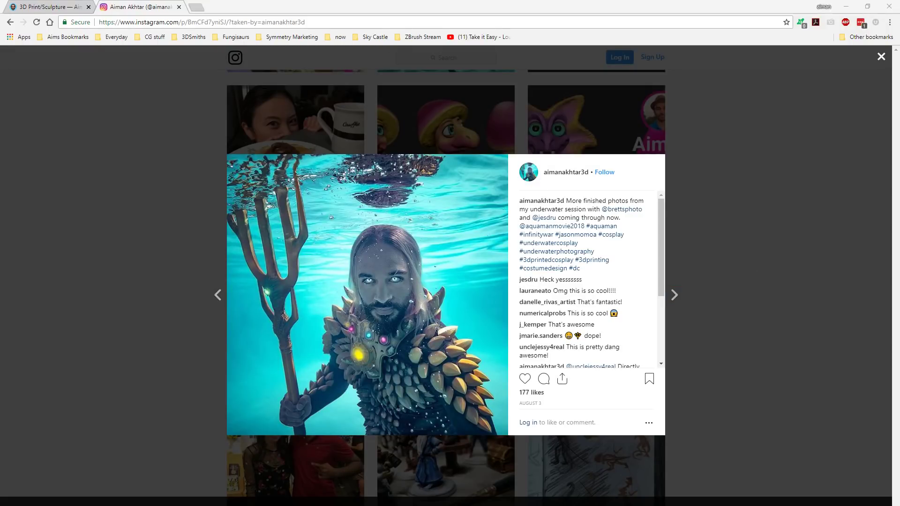
{"action": "left_click_drag", "start_coordinate": [899, 38], "coordinate": [421, 4]}
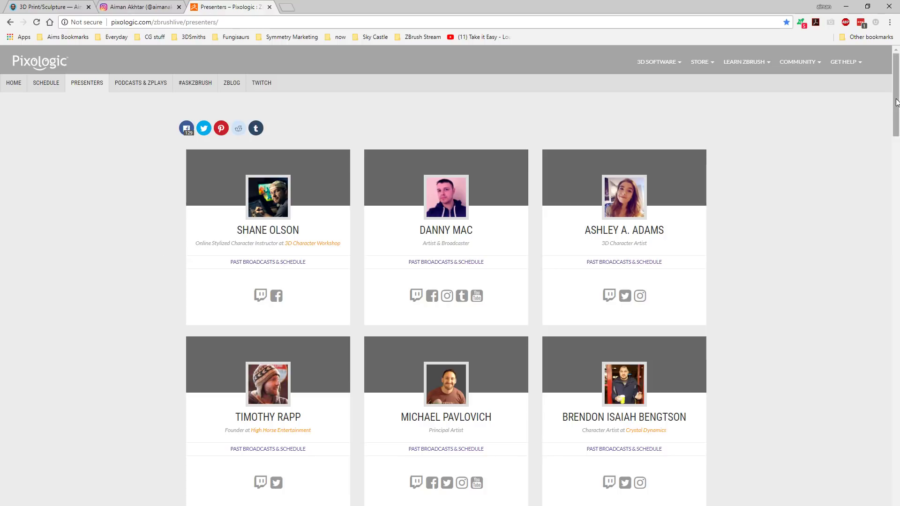
Open the artist's profile from the Pixologic ZBrushLIVE presenters list and look through the biography and featured episodes.
{"action": "left_click_drag", "start_coordinate": [893, 114], "coordinate": [875, 285]}
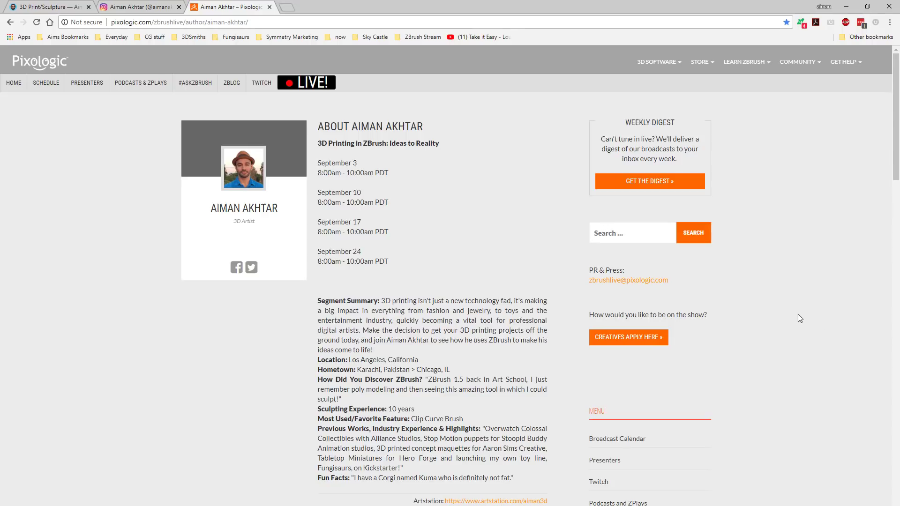
{"action": "scroll", "coordinate": [859, 321], "scroll_direction": "down", "scroll_amount": 10}
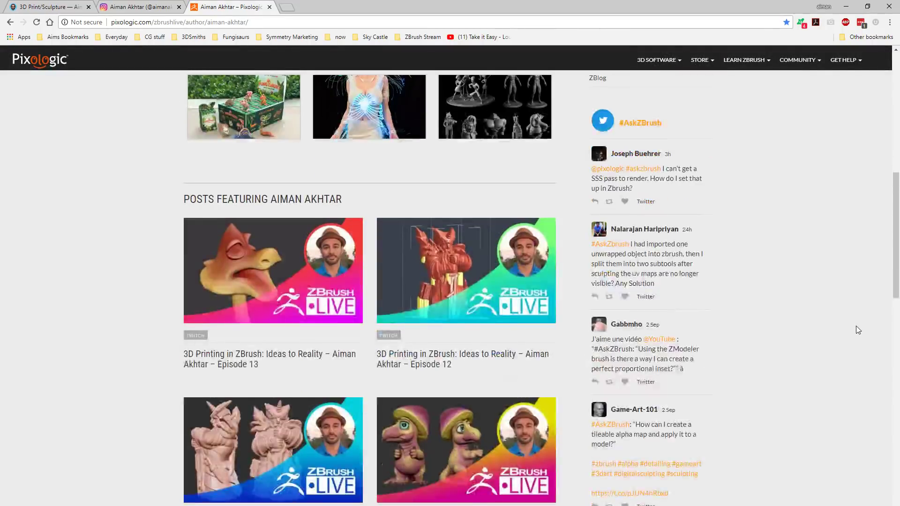
{"action": "scroll", "coordinate": [855, 325], "scroll_direction": "up", "scroll_amount": 5}
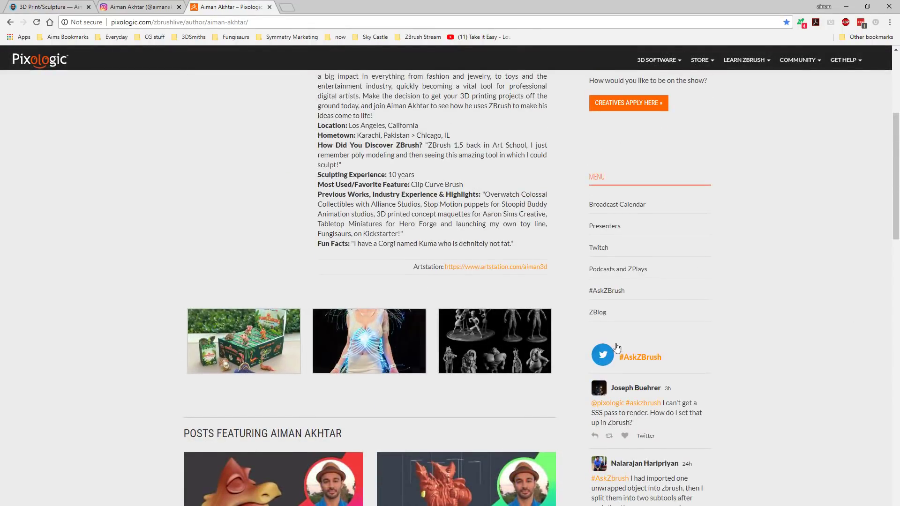
{"action": "scroll", "coordinate": [618, 348], "scroll_direction": "down", "scroll_amount": 7}
{"action": "scroll", "coordinate": [577, 257], "scroll_direction": "down", "scroll_amount": 8}
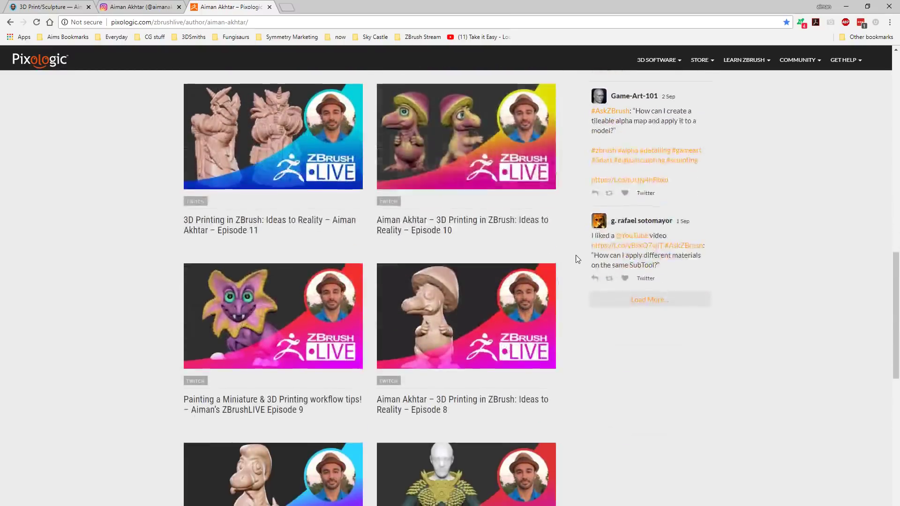
{"action": "scroll", "coordinate": [583, 281], "scroll_direction": "down", "scroll_amount": 5}
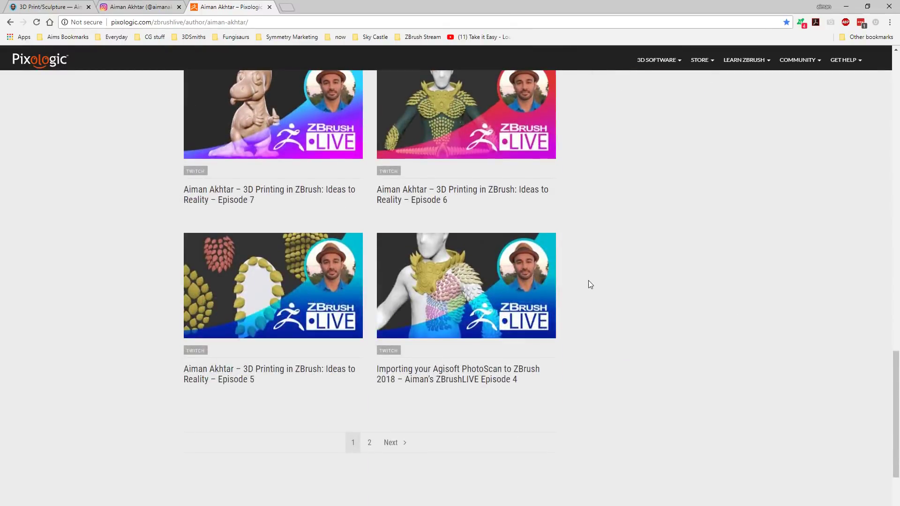
Open the "3D Printing in ZBrush: Ideas to Reality" Episode 12 post and move the webcam window off the page.
{"action": "scroll", "coordinate": [588, 283], "scroll_direction": "up", "scroll_amount": 3}
{"action": "scroll", "coordinate": [474, 330], "scroll_direction": "up", "scroll_amount": 3}
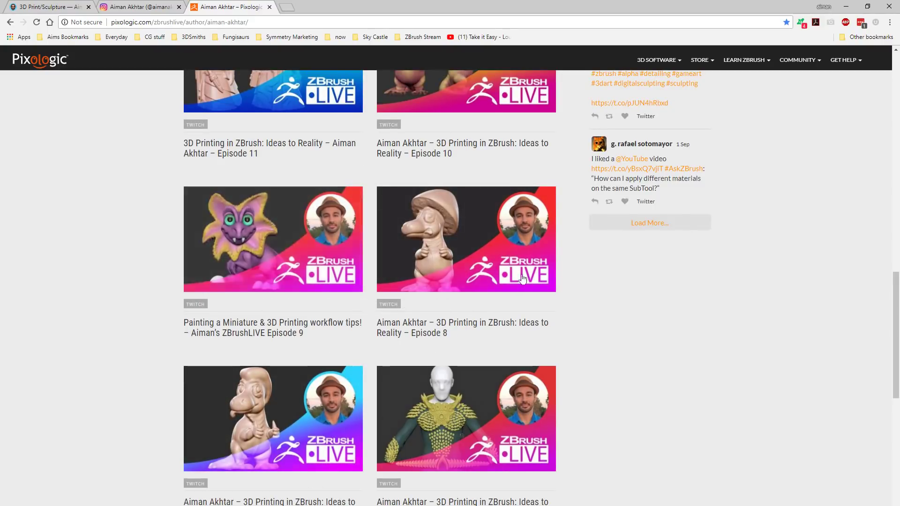
{"action": "scroll", "coordinate": [343, 425], "scroll_direction": "down", "scroll_amount": 5}
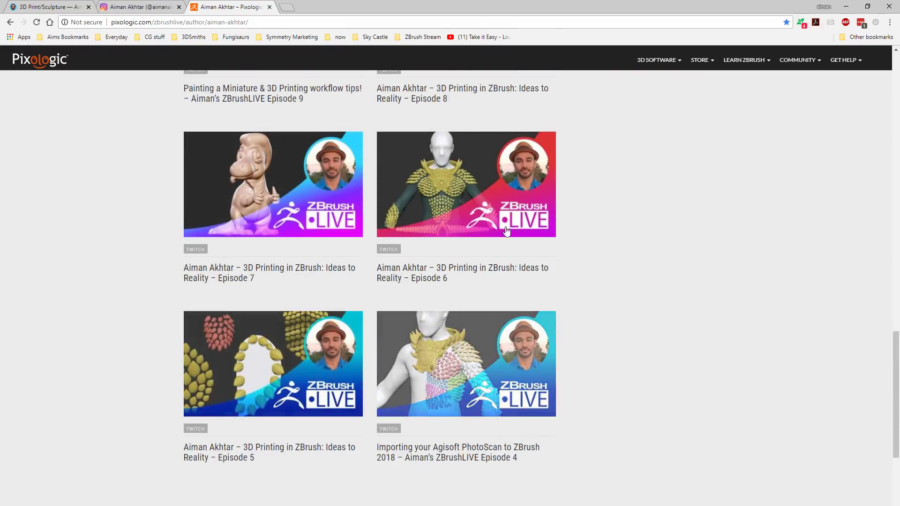
{"action": "scroll", "coordinate": [535, 376], "scroll_direction": "up", "scroll_amount": 13}
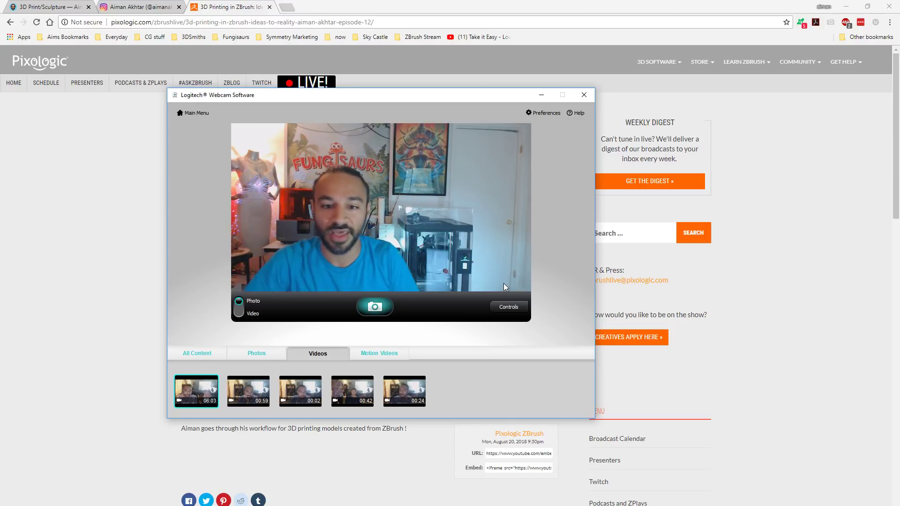
{"action": "left_click_drag", "start_coordinate": [439, 98], "coordinate": [486, 97]}
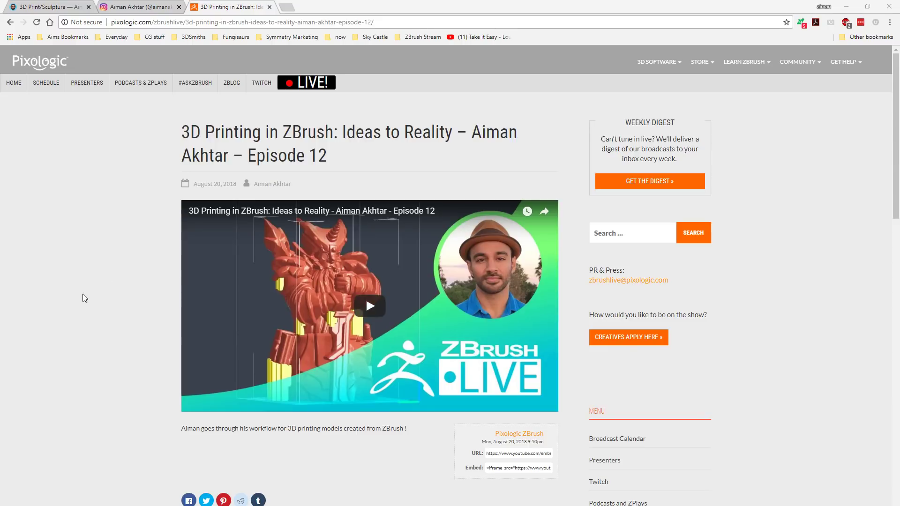
{"action": "left_click", "coordinate": [112, 298]}
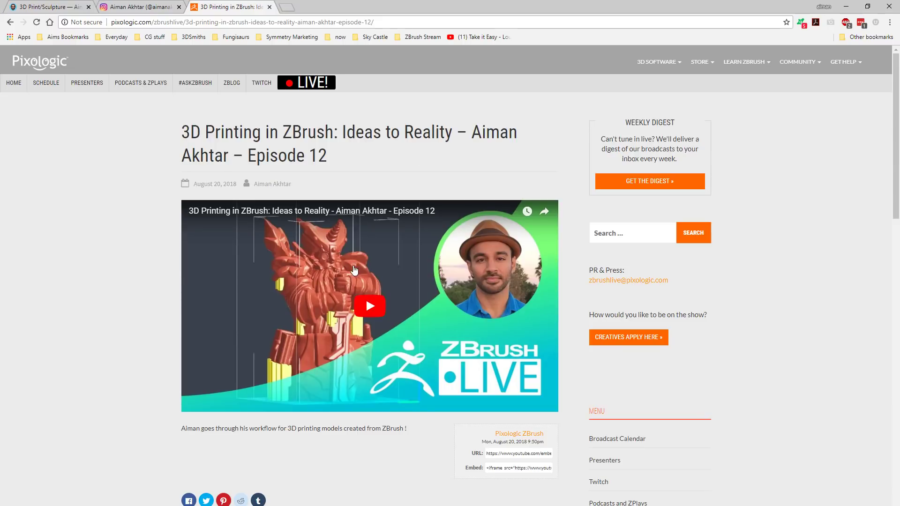
Play the Episode 12 video muted, skip to the finished dwarf sculpt at about 17:37 and pause it there.
{"action": "left_click", "coordinate": [375, 317]}
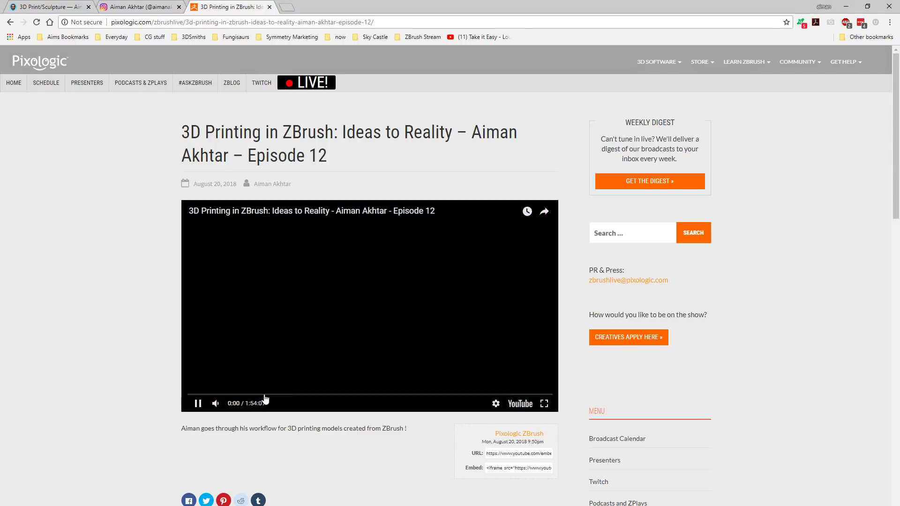
{"action": "left_click", "coordinate": [216, 403]}
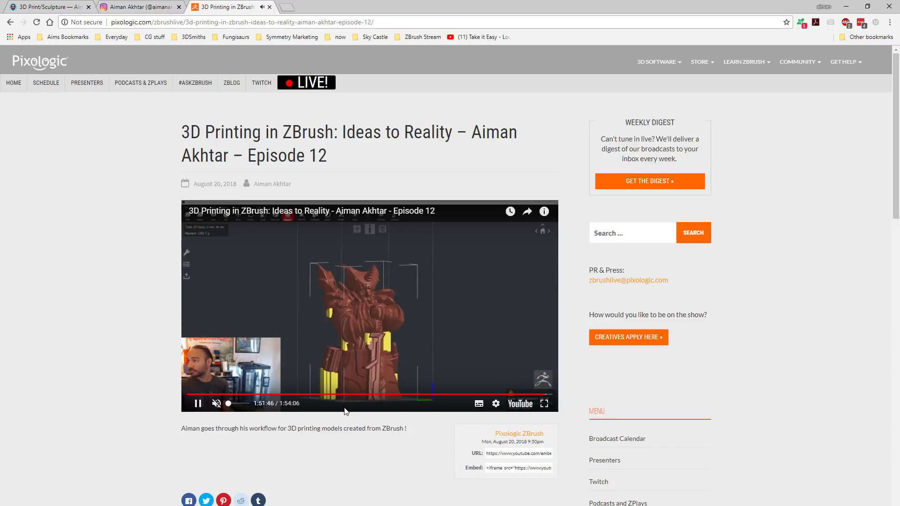
{"action": "left_click", "coordinate": [193, 394]}
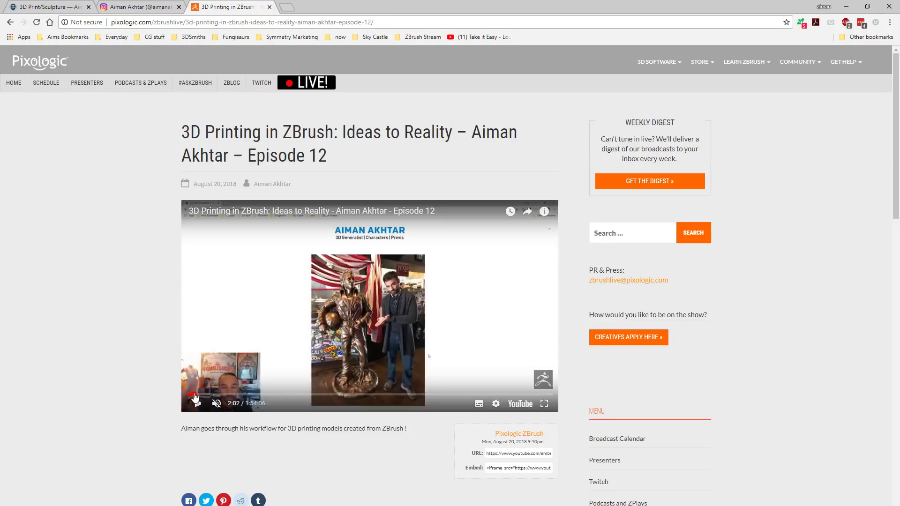
{"action": "left_click", "coordinate": [239, 394]}
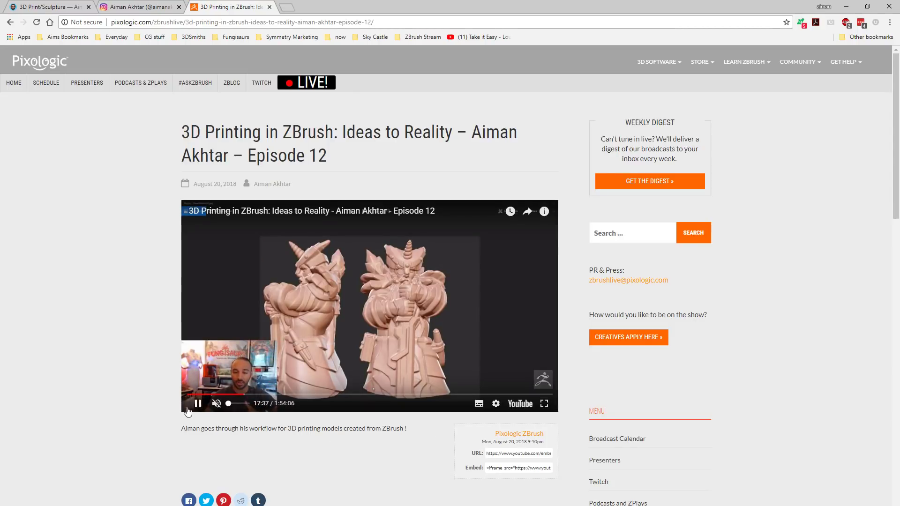
Open heroforge.com in a new browser tab.
{"action": "left_click", "coordinate": [292, 7]}
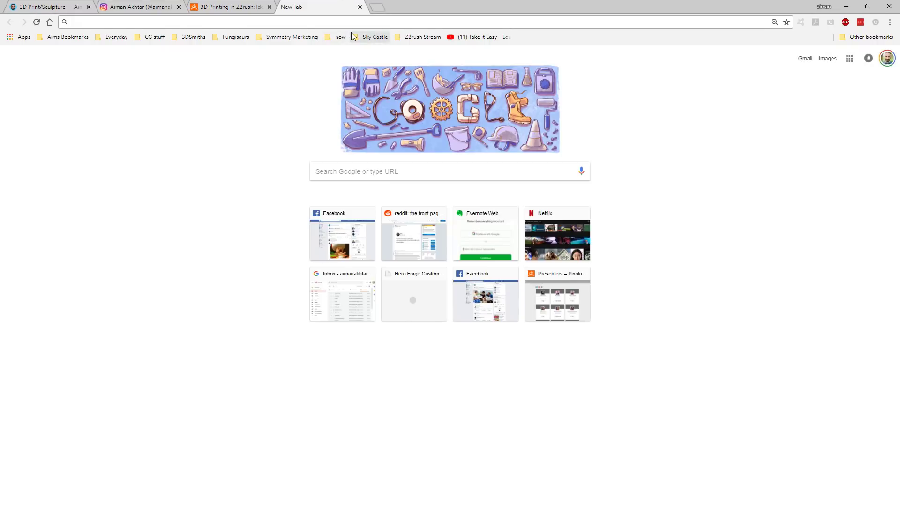
{"action": "type", "text": "heroforg"}
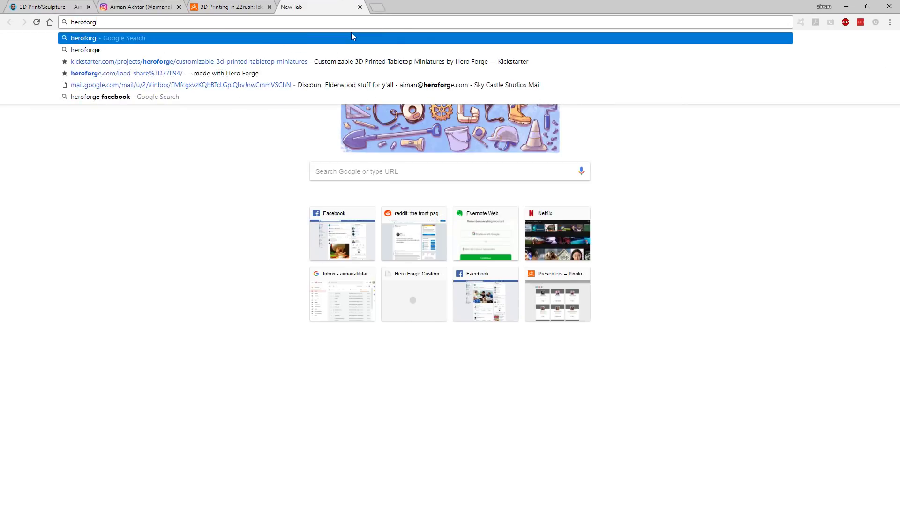
{"action": "type", "text": "e.com"}
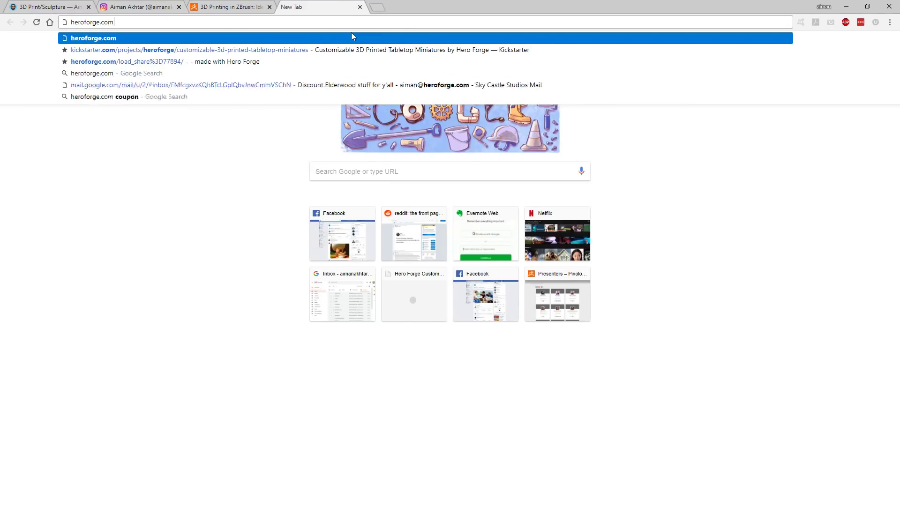
{"action": "key", "text": "Return"}
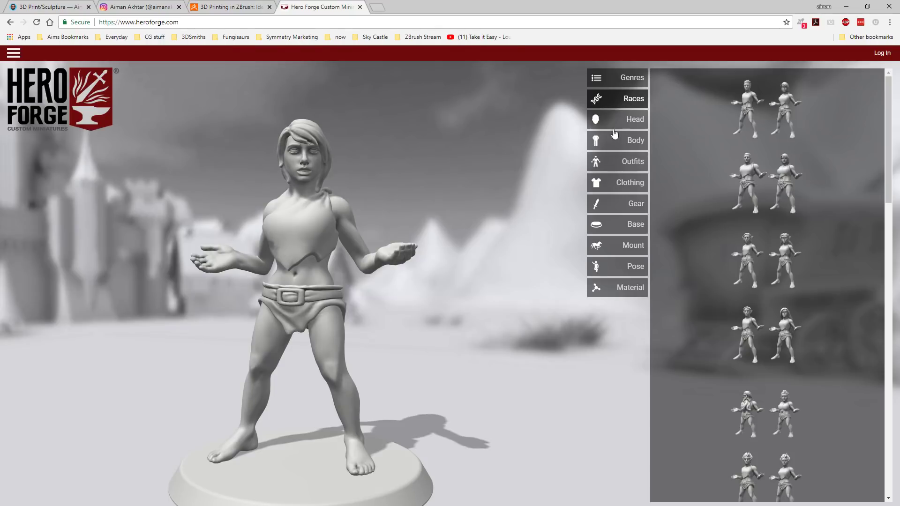
Look at the body options, then set the miniature's race to Male Dwarf.
{"action": "left_click", "coordinate": [647, 138]}
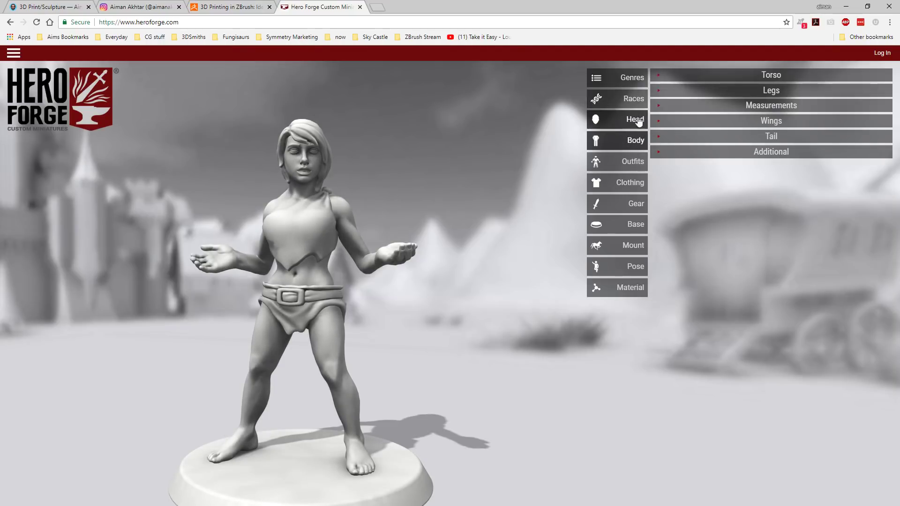
{"action": "left_click", "coordinate": [628, 98]}
{"action": "left_click", "coordinate": [756, 343]}
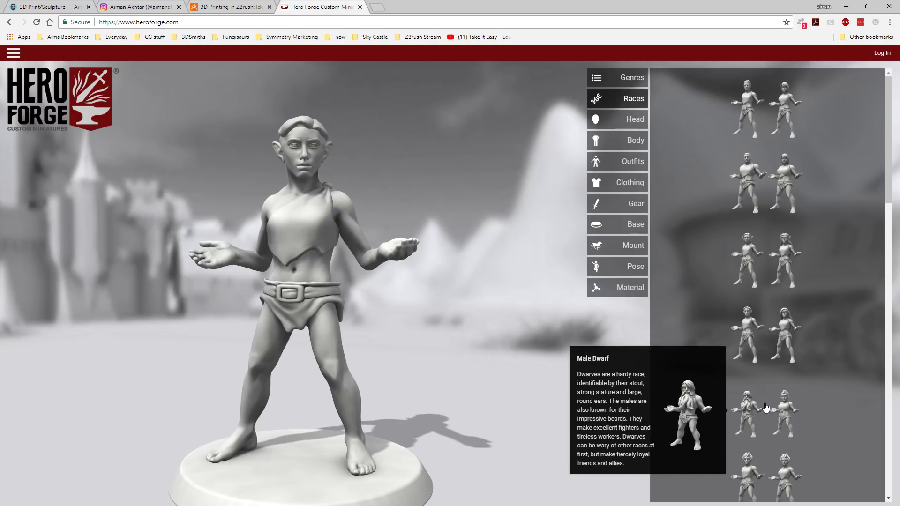
{"action": "left_click", "coordinate": [761, 405]}
Dress the dwarf in the armored robe outfit with the plumed helmet and flared shoulder pads.
{"action": "left_click", "coordinate": [633, 228]}
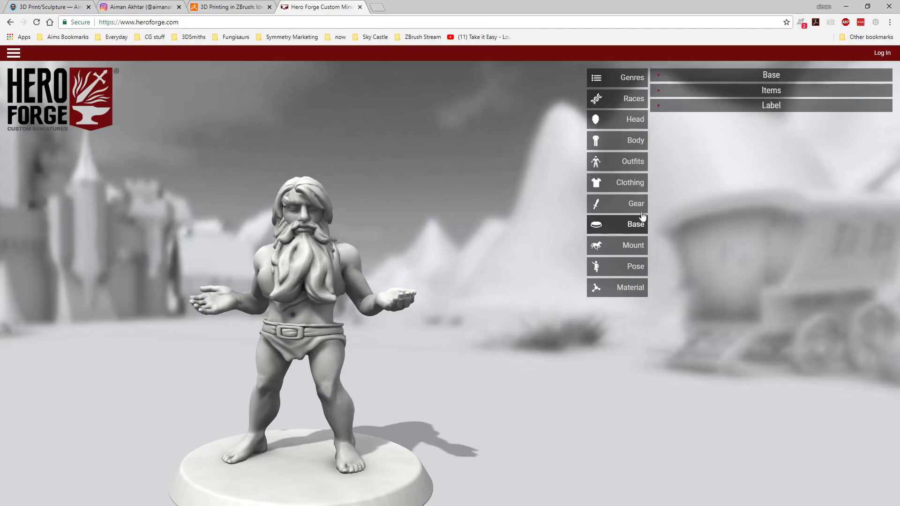
{"action": "left_click", "coordinate": [626, 162]}
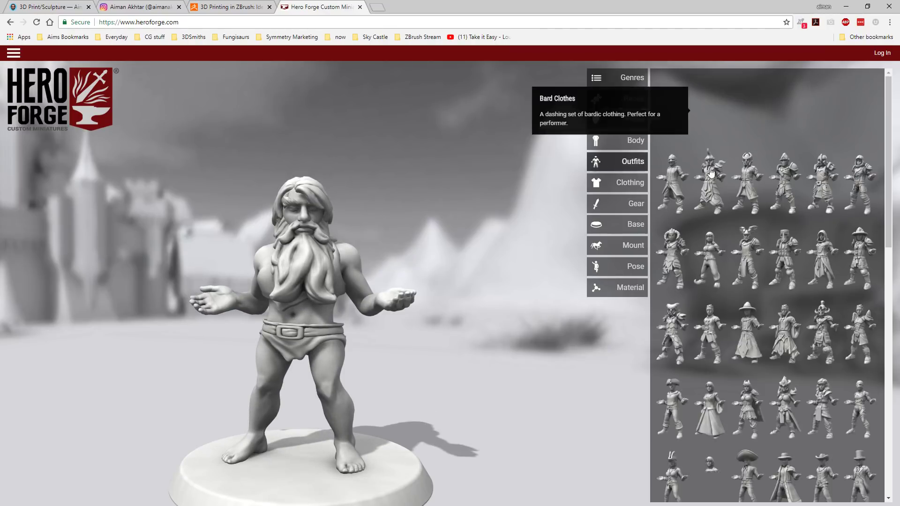
{"action": "left_click", "coordinate": [710, 183]}
{"action": "left_click_drag", "start_coordinate": [498, 393], "coordinate": [538, 373]}
Try a few poses on the dwarf, including Tread Lightly, and settle on the Power Up pose.
{"action": "left_click", "coordinate": [628, 266]}
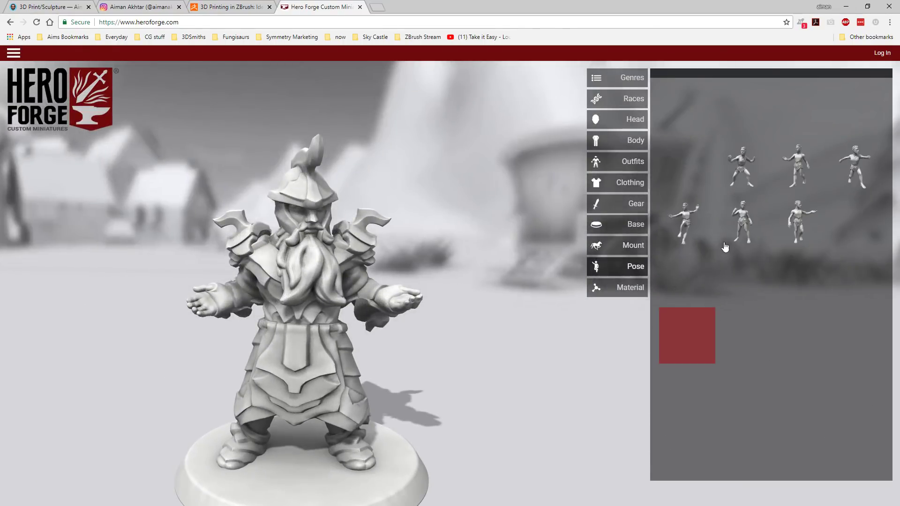
{"action": "left_click", "coordinate": [739, 247]}
{"action": "left_click", "coordinate": [796, 361]}
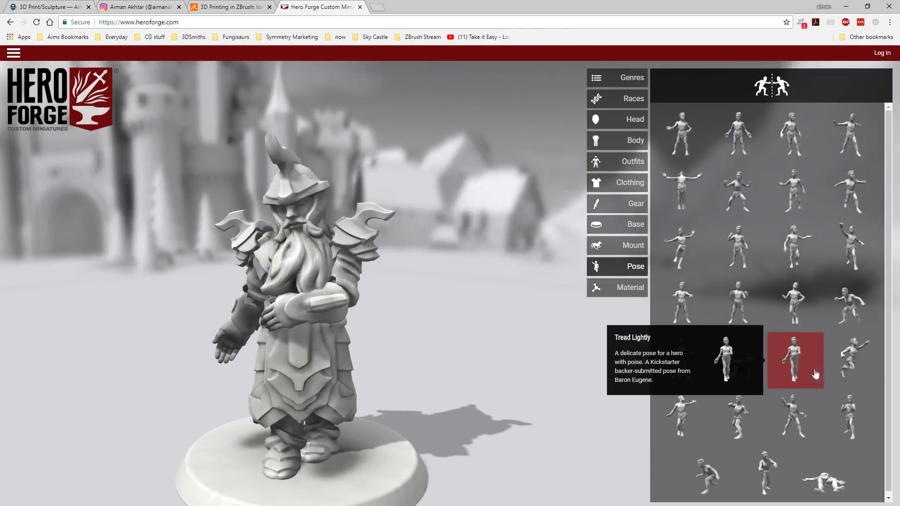
{"action": "left_click", "coordinate": [845, 247]}
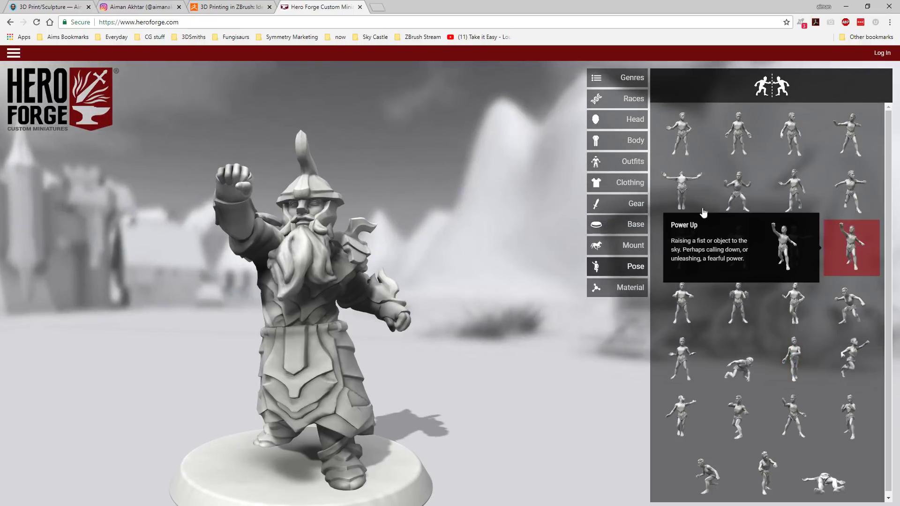
Add the beaked plague mask to the dwarf's face as gear.
{"action": "left_click", "coordinate": [616, 203]}
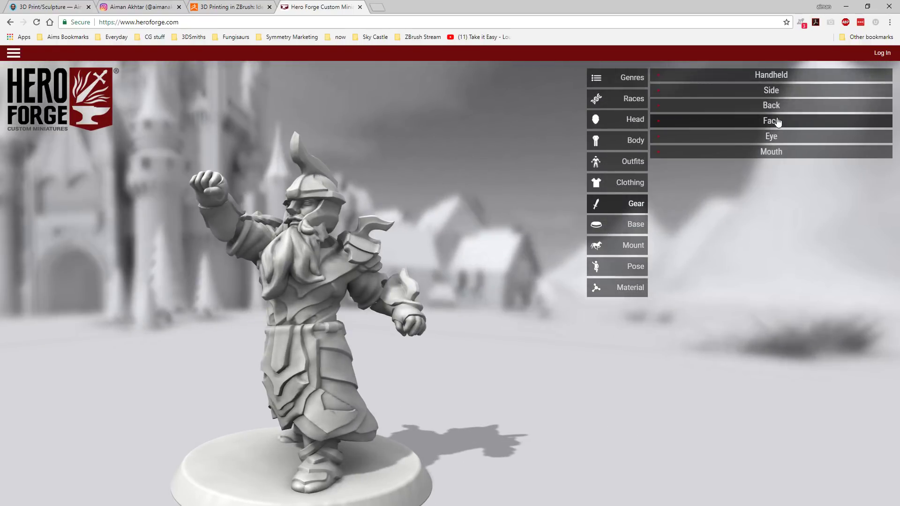
{"action": "left_click", "coordinate": [777, 122]}
{"action": "left_click", "coordinate": [733, 152]}
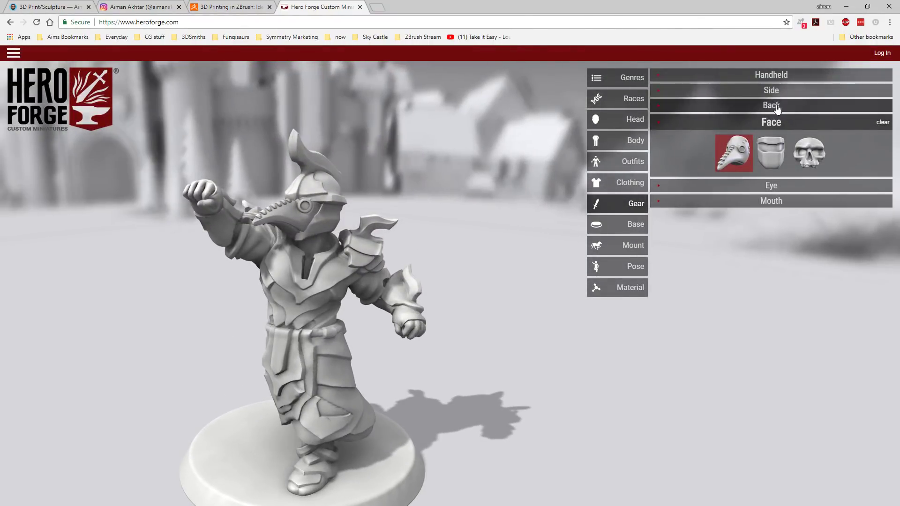
Equip the dwarf with the jagged sword in the raised hand and the multi-barrel gun in the other.
{"action": "left_click", "coordinate": [773, 75]}
{"action": "left_click", "coordinate": [741, 295]}
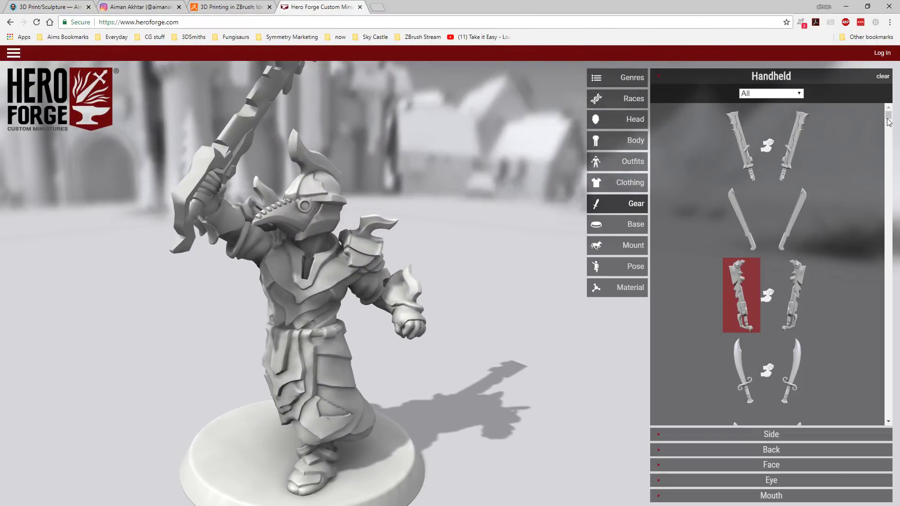
{"action": "left_click_drag", "start_coordinate": [887, 117], "coordinate": [887, 319]}
{"action": "left_click", "coordinate": [793, 248]}
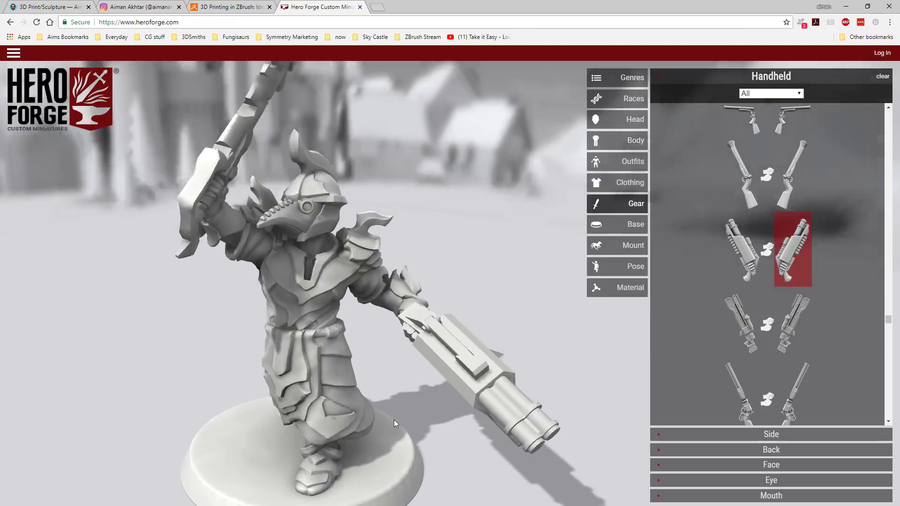
{"action": "left_click_drag", "start_coordinate": [394, 420], "coordinate": [490, 398]}
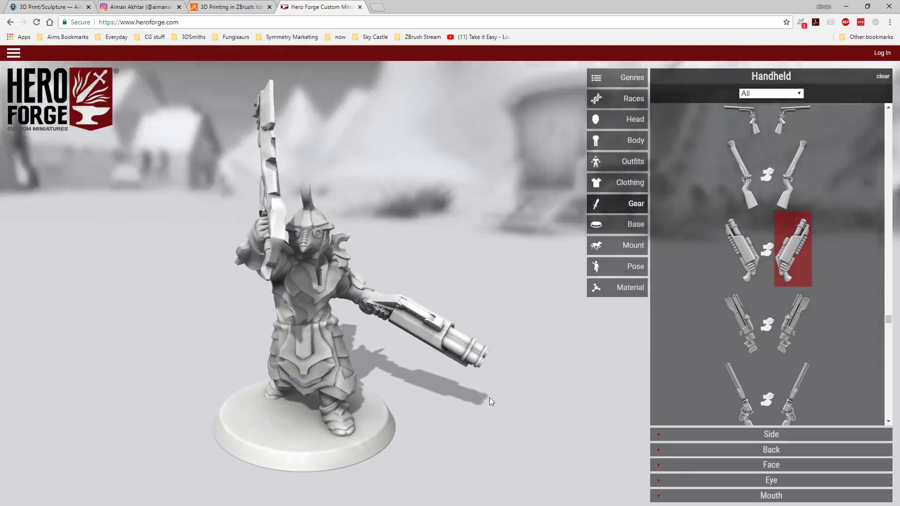
Seat the dwarf on the full-size horse mount and view the mounted miniature from both sides.
{"action": "left_click", "coordinate": [631, 247]}
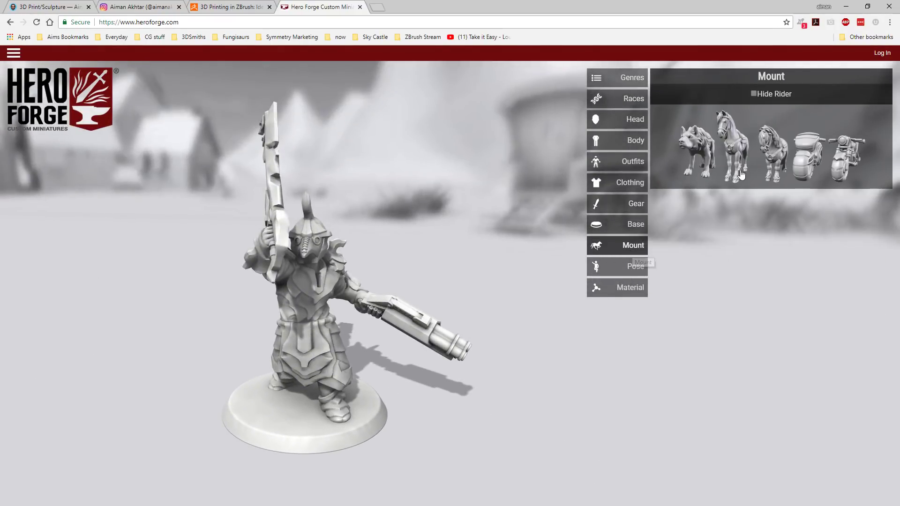
{"action": "left_click", "coordinate": [741, 174]}
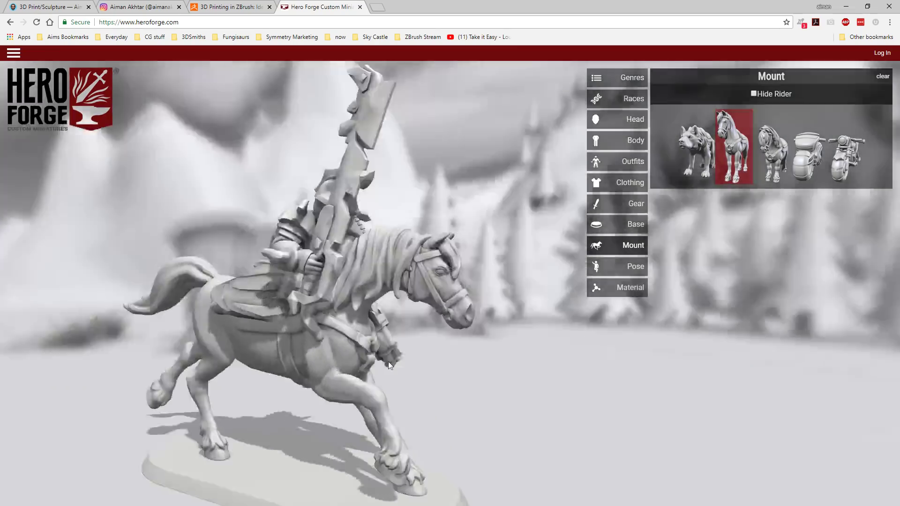
{"action": "left_click_drag", "start_coordinate": [388, 361], "coordinate": [99, 327]}
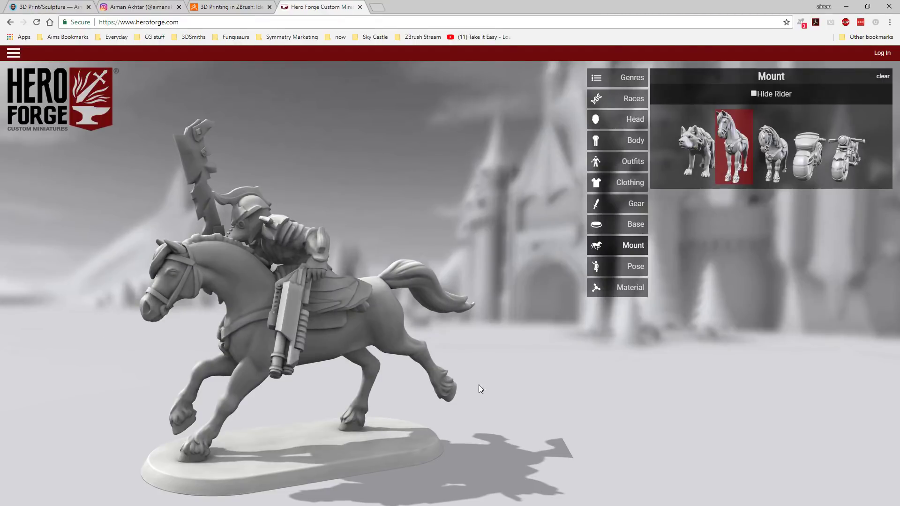
{"action": "left_click_drag", "start_coordinate": [478, 389], "coordinate": [352, 323]}
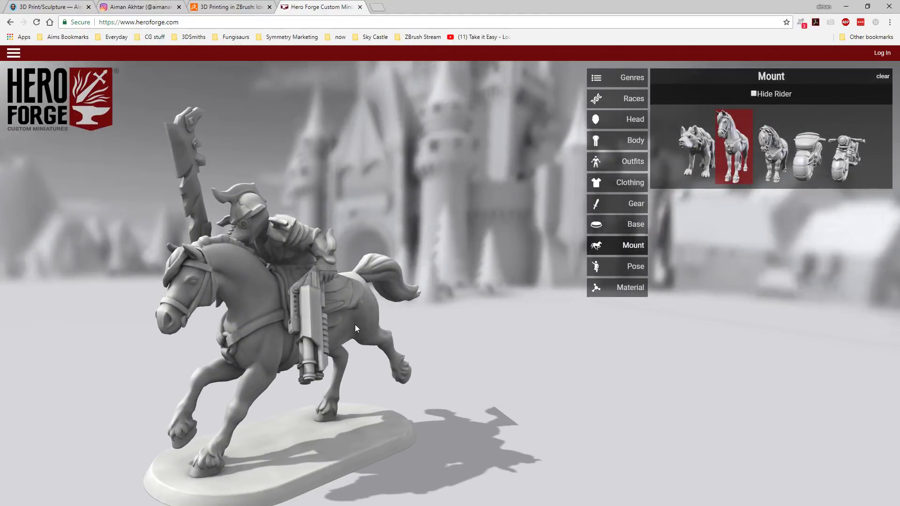
{"action": "left_click_drag", "start_coordinate": [600, 358], "coordinate": [413, 478]}
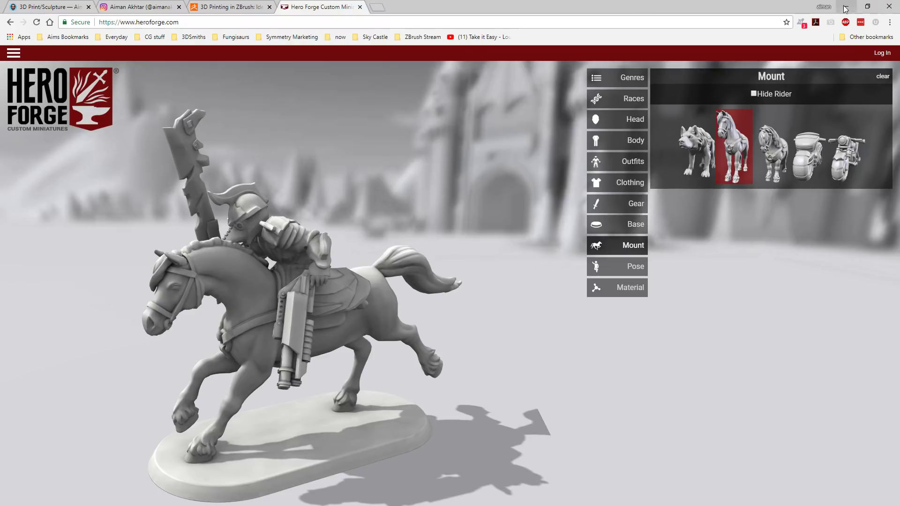
Return to the paused Episode 12 video and skip through the dwarf sculpting footage from about 25:36 to 40:40.
{"action": "left_click", "coordinate": [218, 6]}
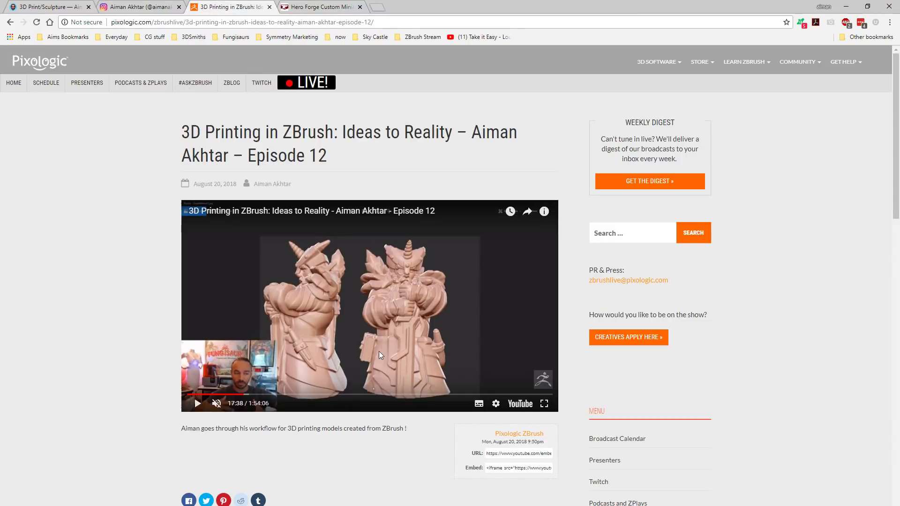
{"action": "left_click", "coordinate": [270, 395]}
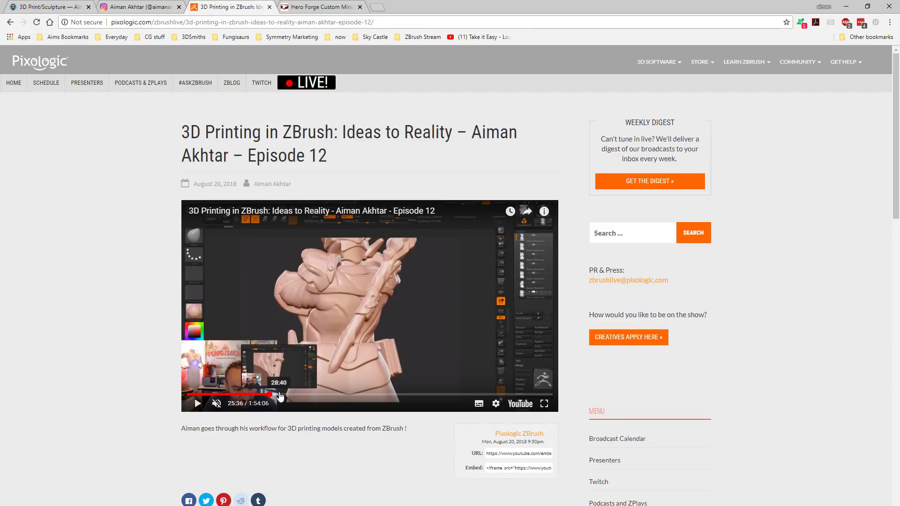
{"action": "left_click", "coordinate": [280, 395]}
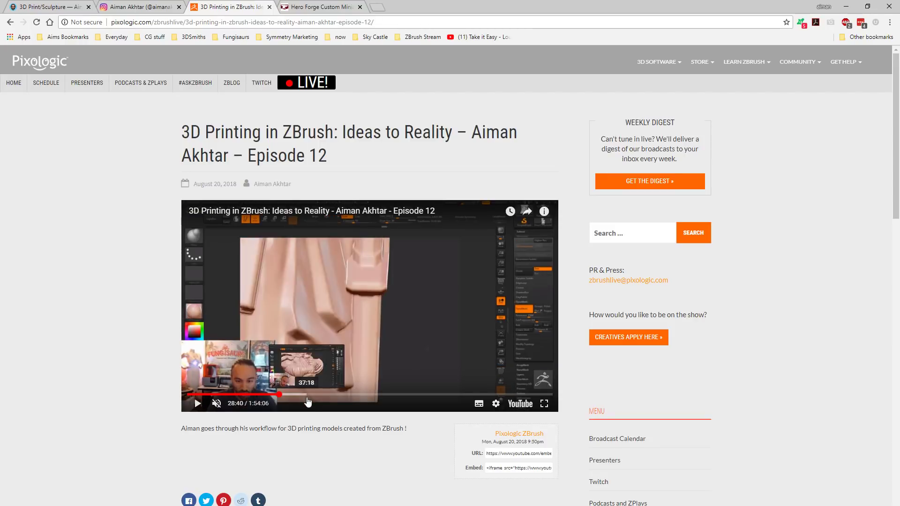
{"action": "left_click", "coordinate": [289, 395]}
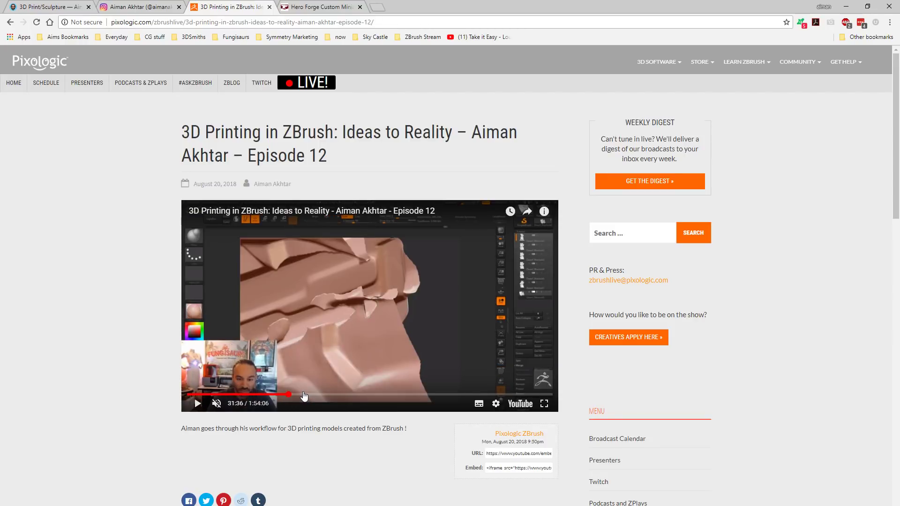
{"action": "left_click", "coordinate": [298, 395]}
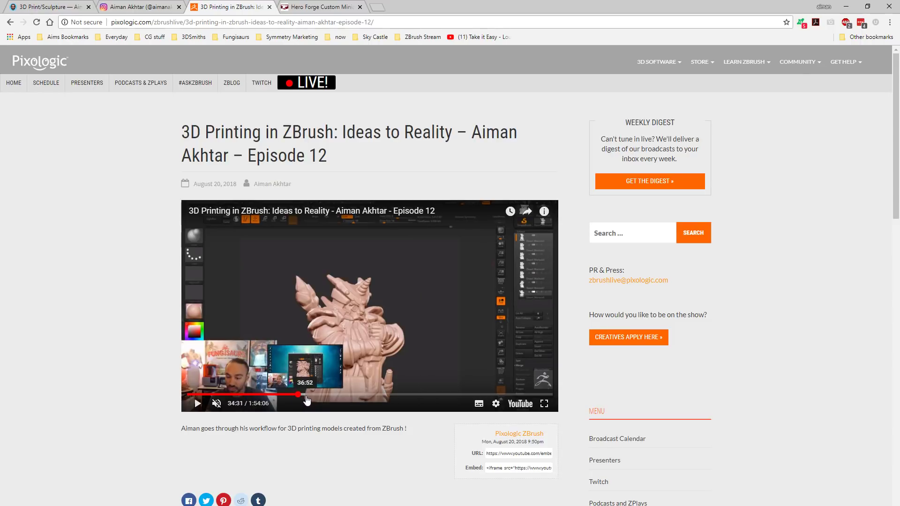
{"action": "left_click", "coordinate": [307, 395]}
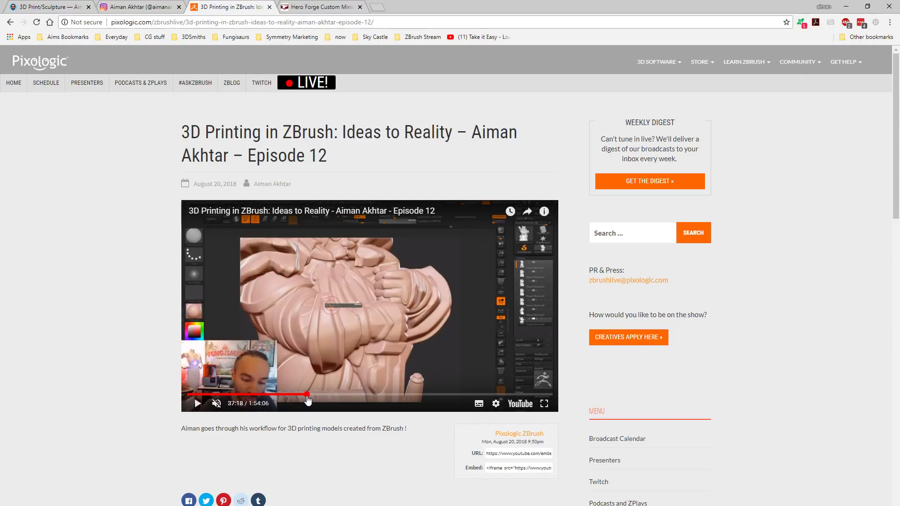
{"action": "left_click", "coordinate": [312, 395]}
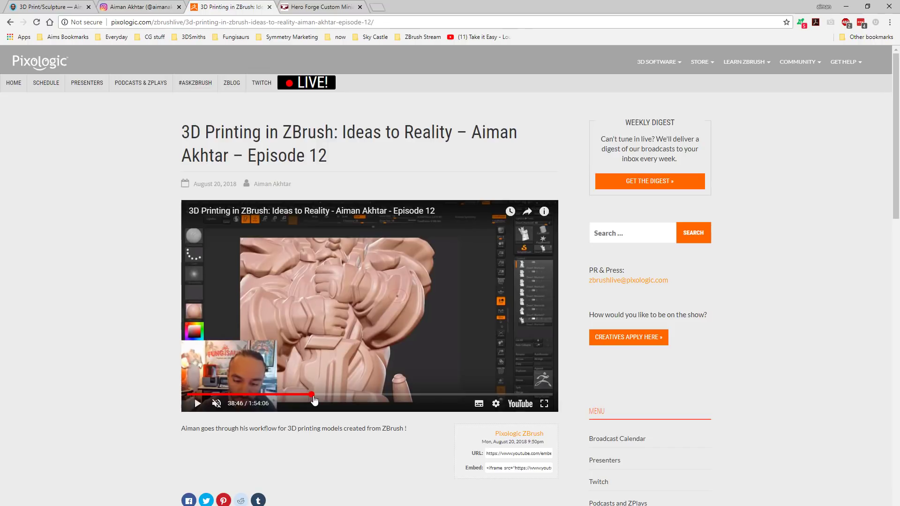
{"action": "left_click", "coordinate": [317, 395]}
Show the Episode 12 video full screen and skip further ahead through the dwarf detailing footage.
{"action": "left_click", "coordinate": [544, 403]}
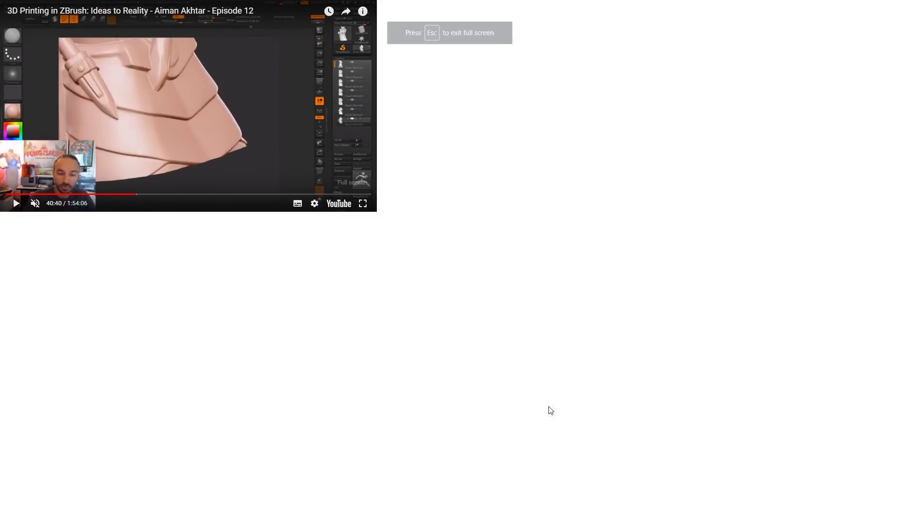
{"action": "left_click", "coordinate": [360, 505]}
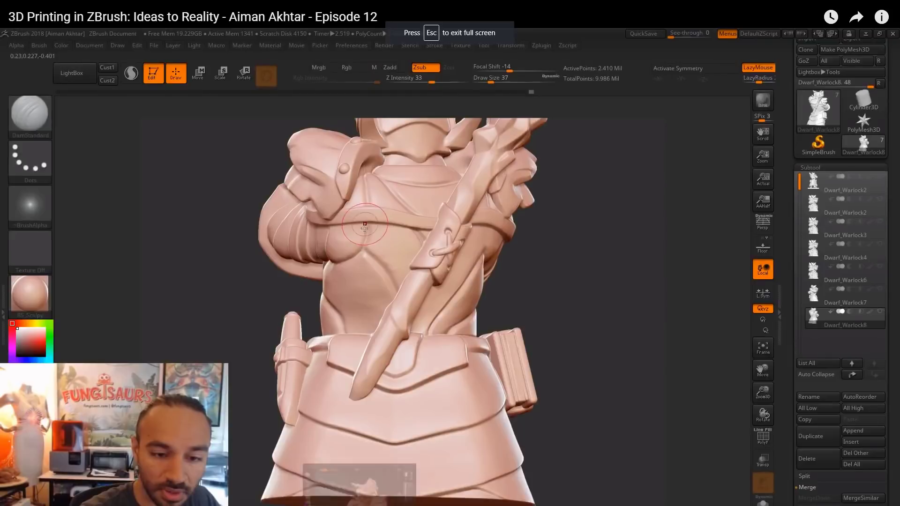
{"action": "left_click", "coordinate": [373, 505]}
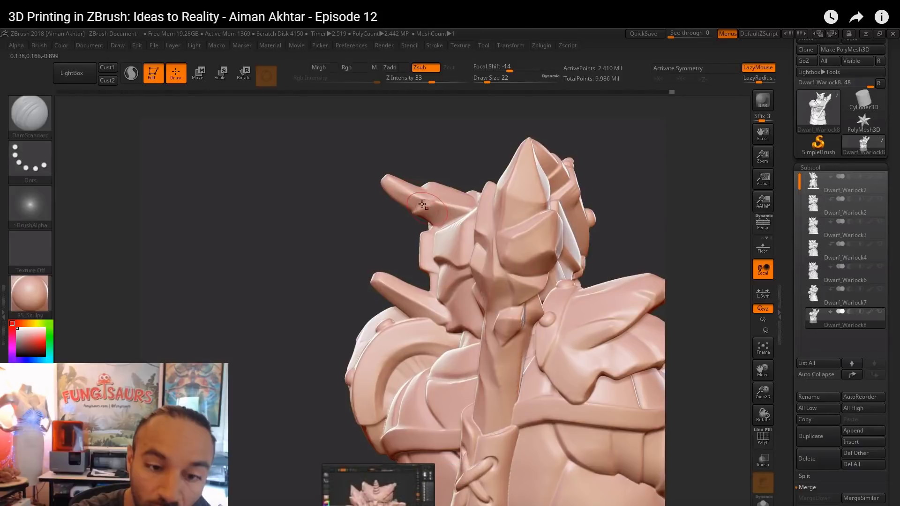
Skip through the rest of the full-screen Episode 12 video, past the staff detailing and STL export, to the printer footage.
{"action": "left_click", "coordinate": [377, 505]}
{"action": "left_click", "coordinate": [407, 505]}
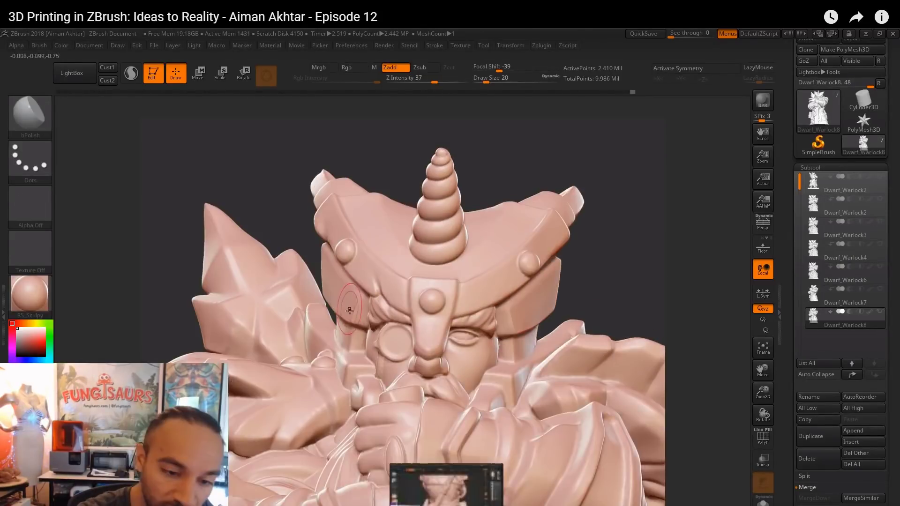
{"action": "left_click", "coordinate": [450, 505]}
{"action": "left_click", "coordinate": [485, 505]}
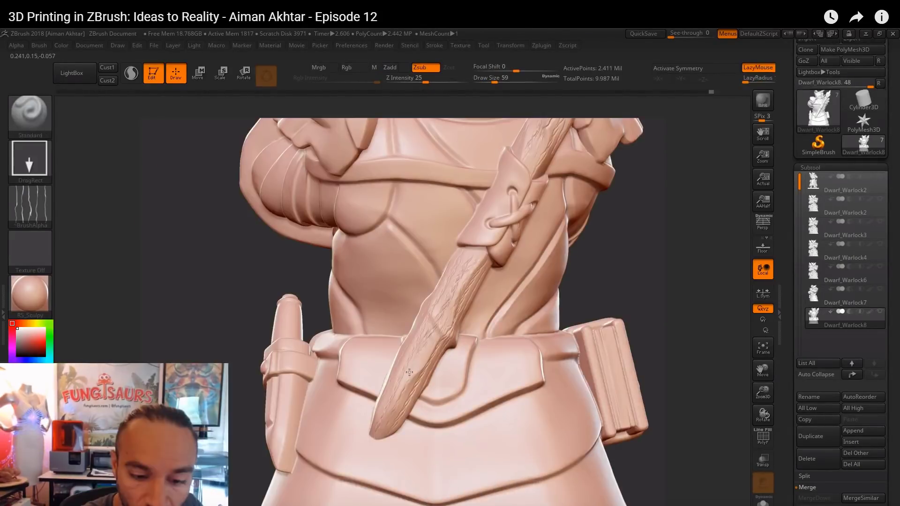
{"action": "left_click", "coordinate": [487, 505]}
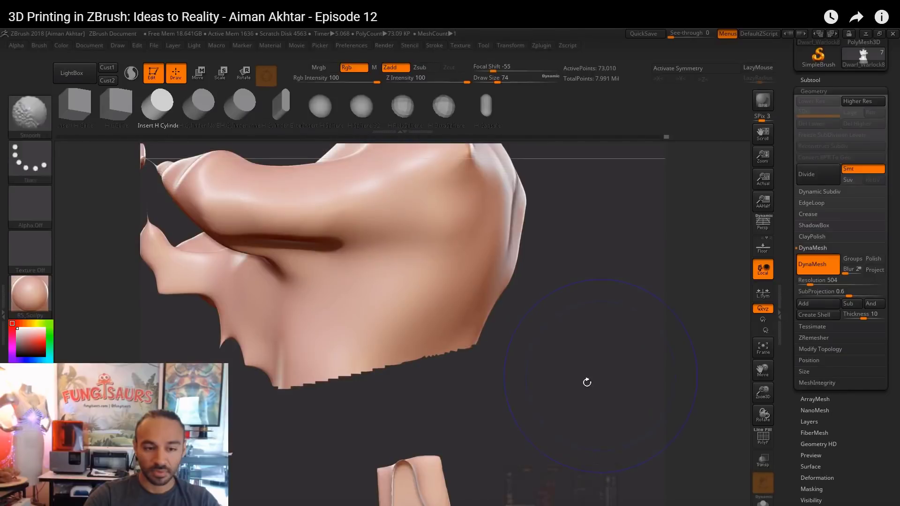
{"action": "left_click", "coordinate": [515, 505]}
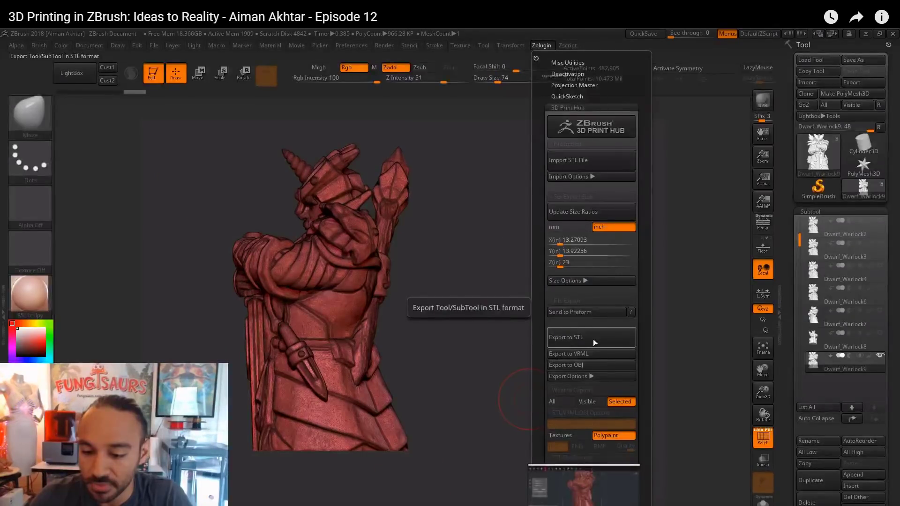
{"action": "left_click", "coordinate": [583, 505]}
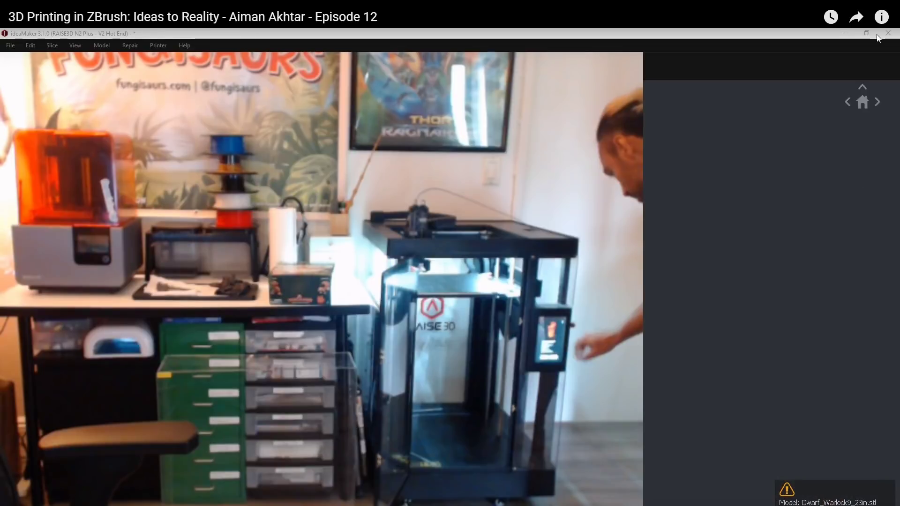
Leave the full-screen video and return to the start of the artist's ZBrushLIVE profile page.
{"action": "key", "text": "Escape"}
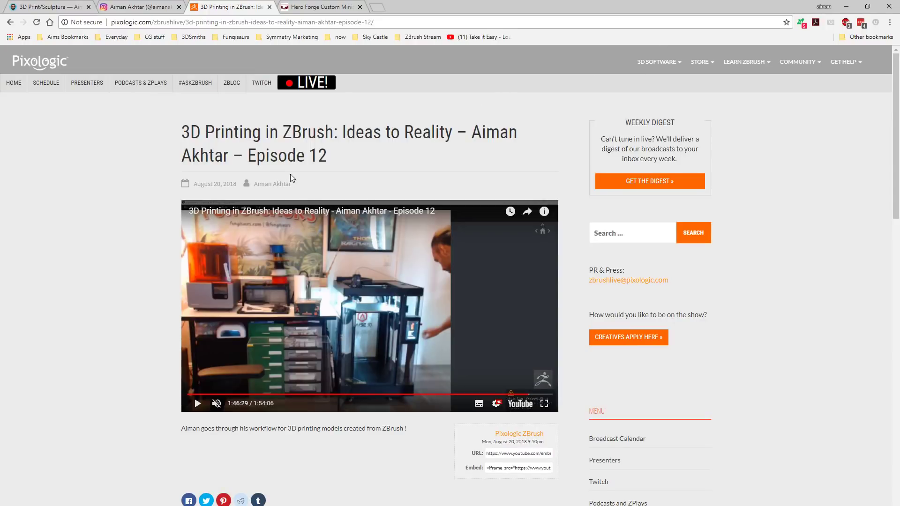
{"action": "left_click", "coordinate": [10, 23]}
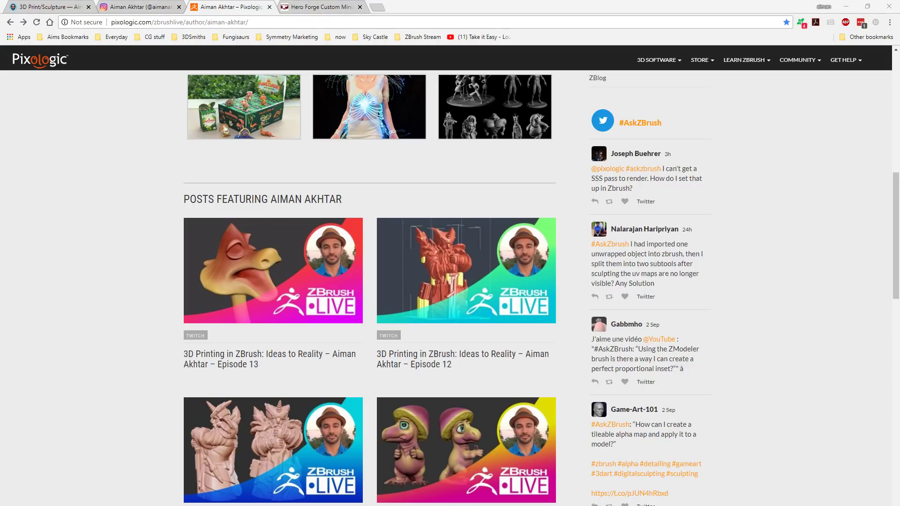
{"action": "scroll", "coordinate": [539, 261], "scroll_direction": "up", "scroll_amount": 10}
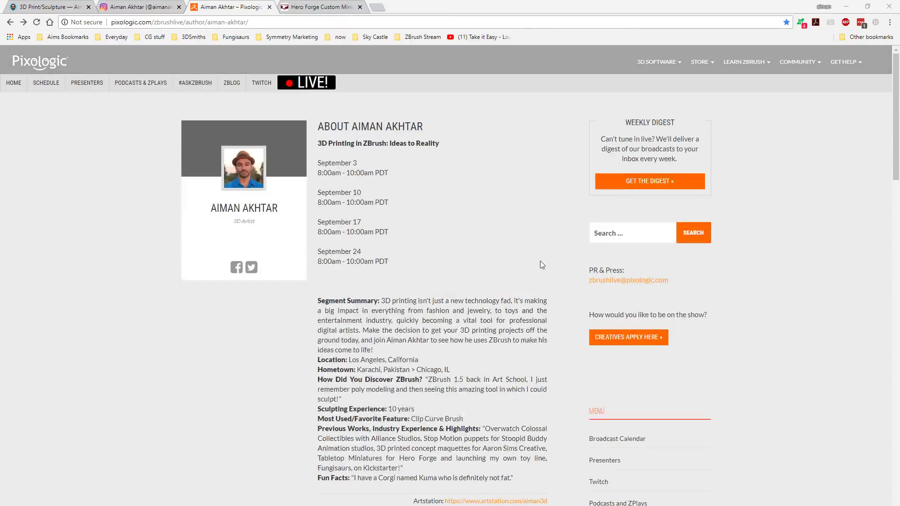
Switch to the Instagram profile, close the open underwater photo and play the post's video of the dwarf being printed on the Raise3D printer.
{"action": "left_click", "coordinate": [151, 7]}
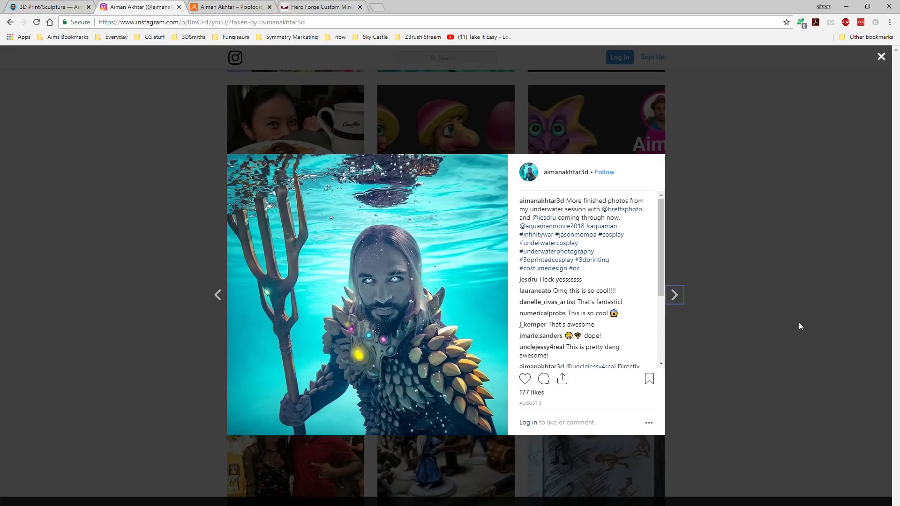
{"action": "left_click", "coordinate": [799, 325]}
{"action": "scroll", "coordinate": [788, 328], "scroll_direction": "up", "scroll_amount": 10}
{"action": "scroll", "coordinate": [770, 325], "scroll_direction": "down", "scroll_amount": 3}
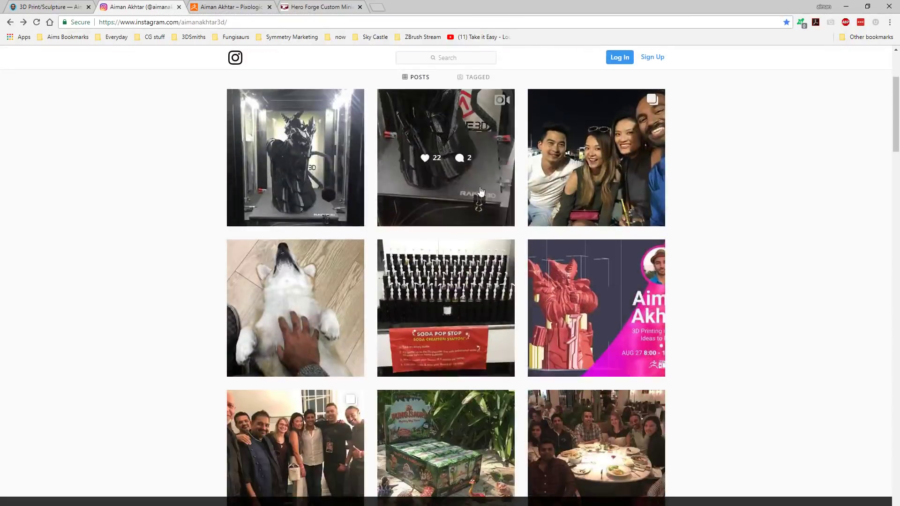
{"action": "left_click", "coordinate": [446, 157]}
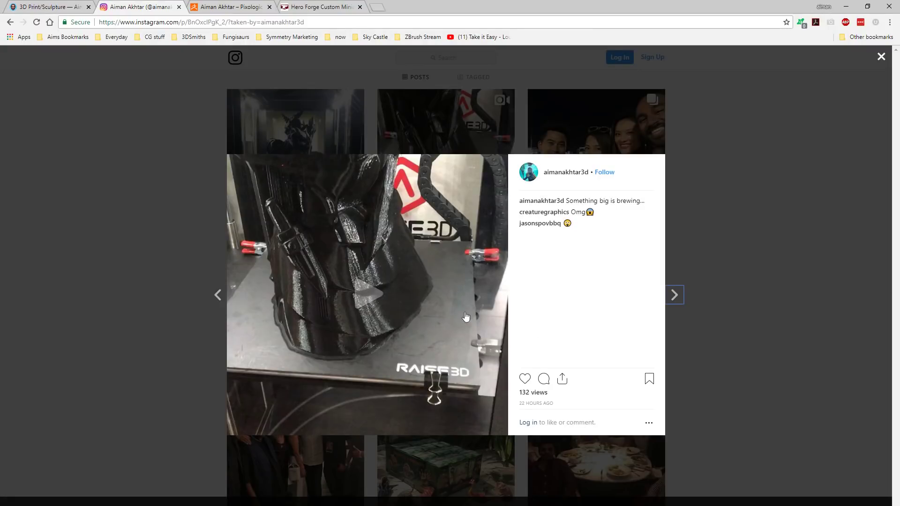
{"action": "left_click", "coordinate": [465, 317]}
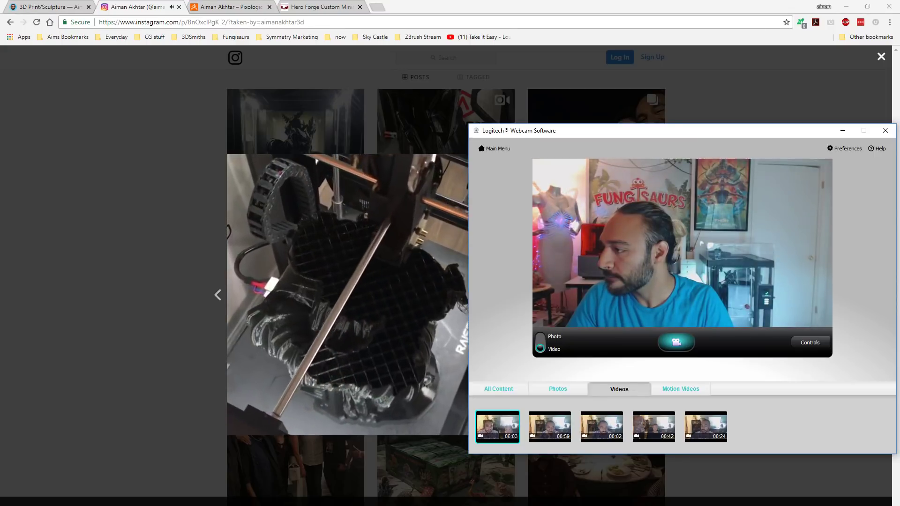
Set the webcam's manual focus to its far end in the Logitech Webcam Software, and close that window and the Instagram video.
{"action": "left_click_drag", "start_coordinate": [673, 135], "coordinate": [899, 141]}
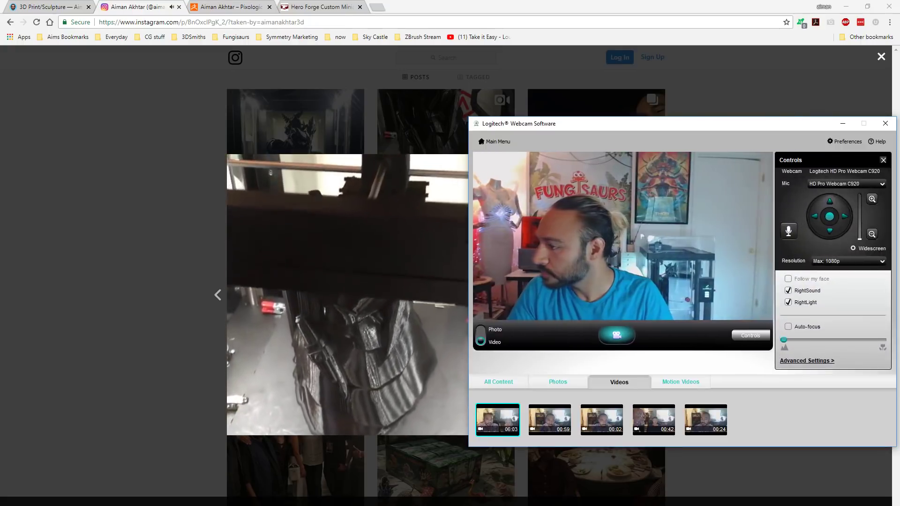
{"action": "left_click_drag", "start_coordinate": [786, 127], "coordinate": [721, 130]}
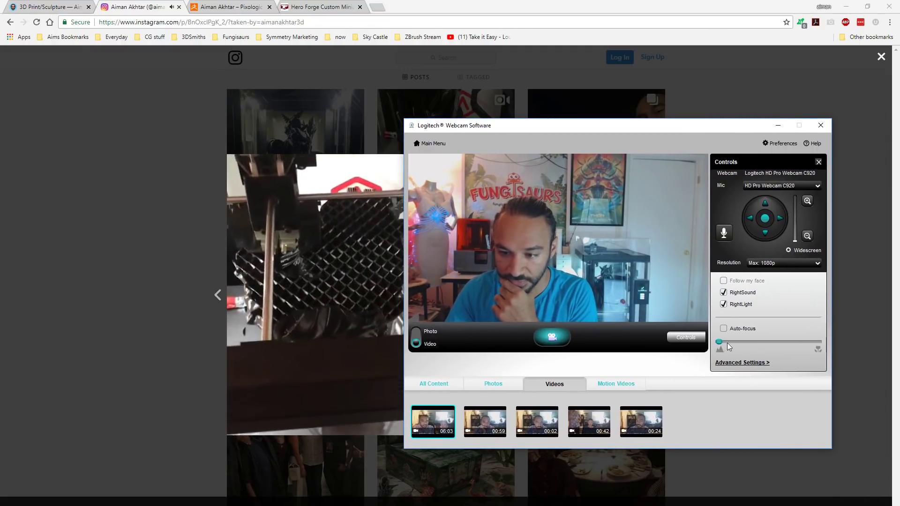
{"action": "mouse_move", "coordinate": [719, 342]}
{"action": "left_mouse_down"}
{"action": "mouse_move", "coordinate": [729, 341]}
{"action": "mouse_move", "coordinate": [718, 343]}
{"action": "left_mouse_up"}
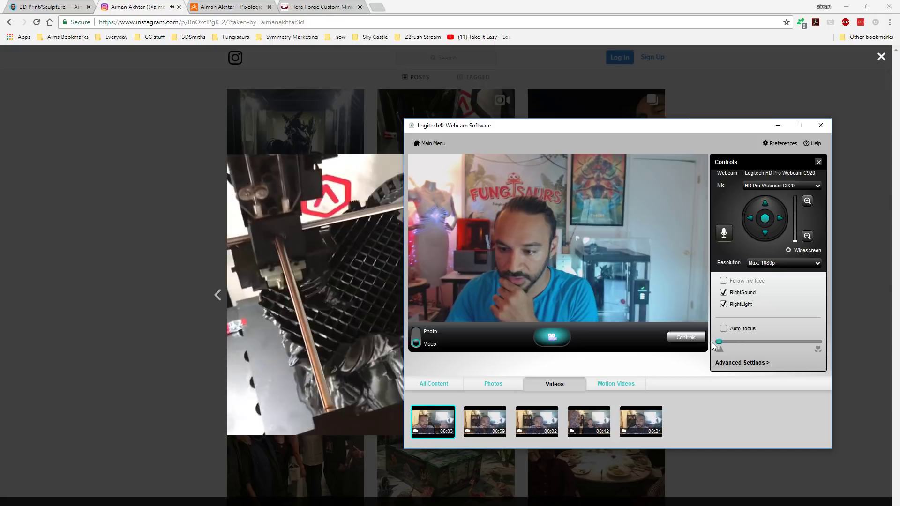
{"action": "left_click", "coordinate": [827, 126]}
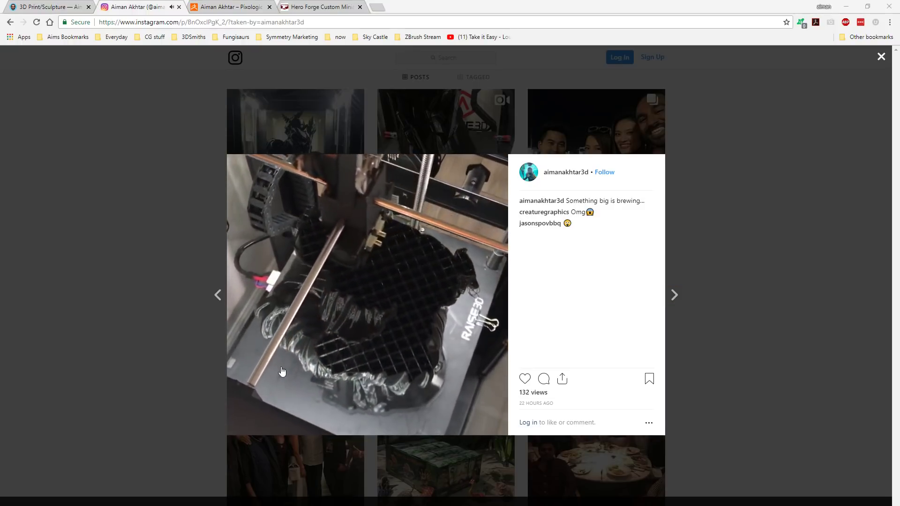
{"action": "left_click", "coordinate": [731, 266]}
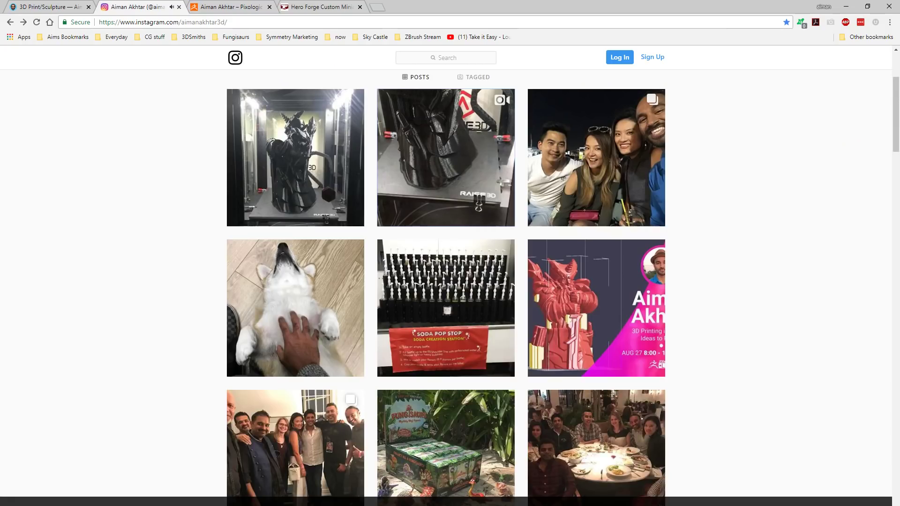
Bring the OBS window into view and remove both the Video Capture Device 2 and Video Capture Device sources from the ZB Stream scene.
{"action": "left_click_drag", "start_coordinate": [899, 88], "coordinate": [336, 88]}
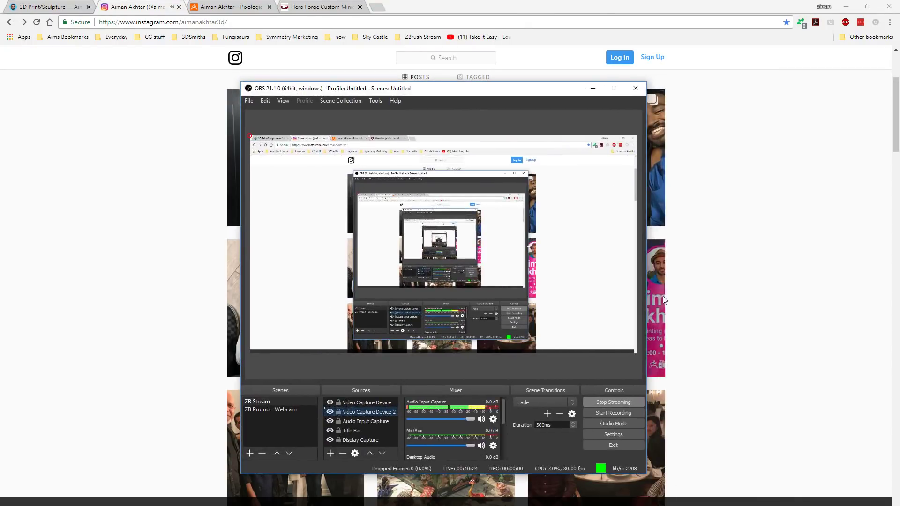
{"action": "left_click_drag", "start_coordinate": [514, 95], "coordinate": [899, 101]}
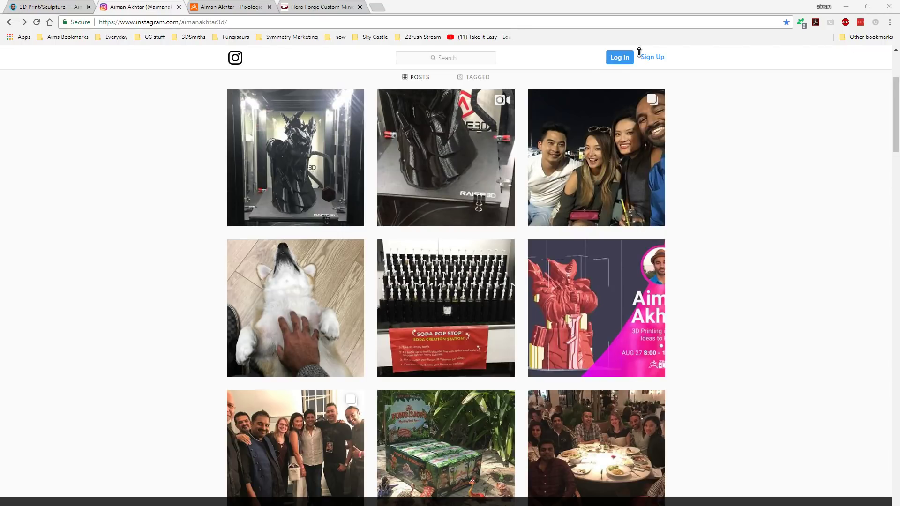
{"action": "left_click_drag", "start_coordinate": [899, 66], "coordinate": [463, 67]}
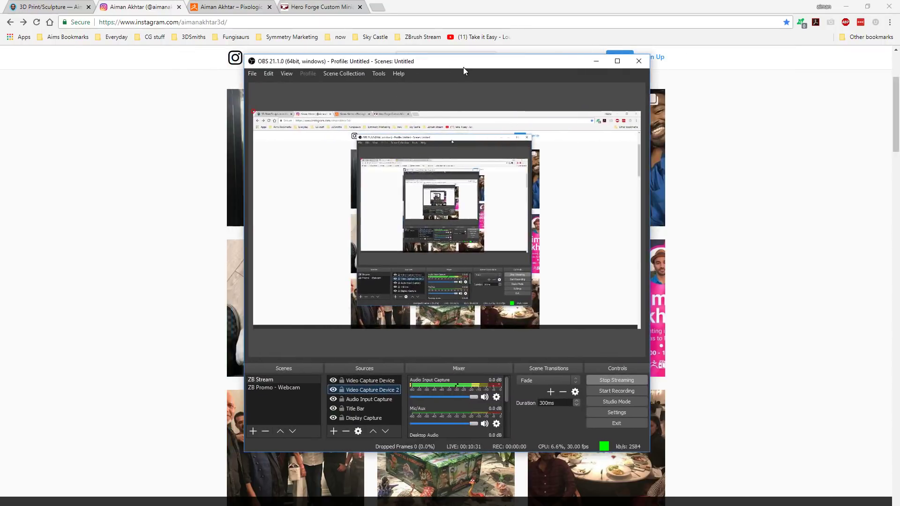
{"action": "right_click", "coordinate": [372, 389]}
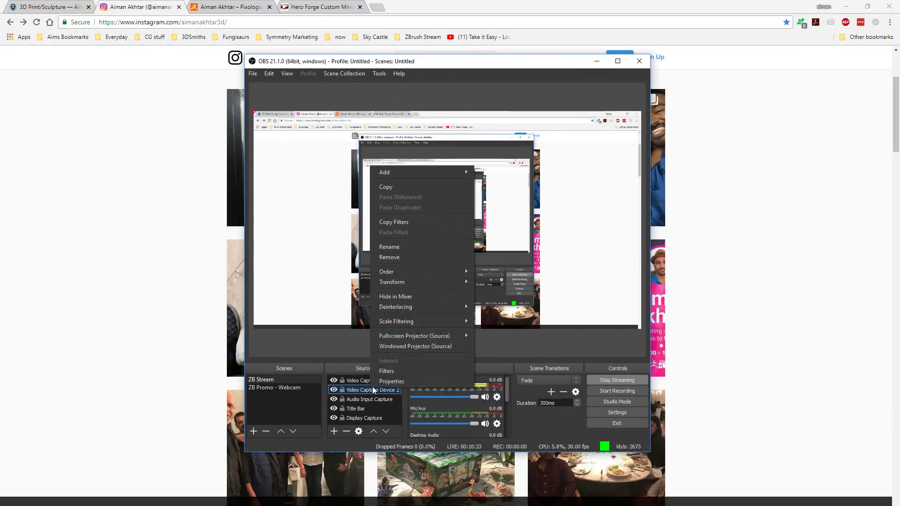
{"action": "left_click", "coordinate": [402, 257]}
{"action": "left_click", "coordinate": [490, 272]}
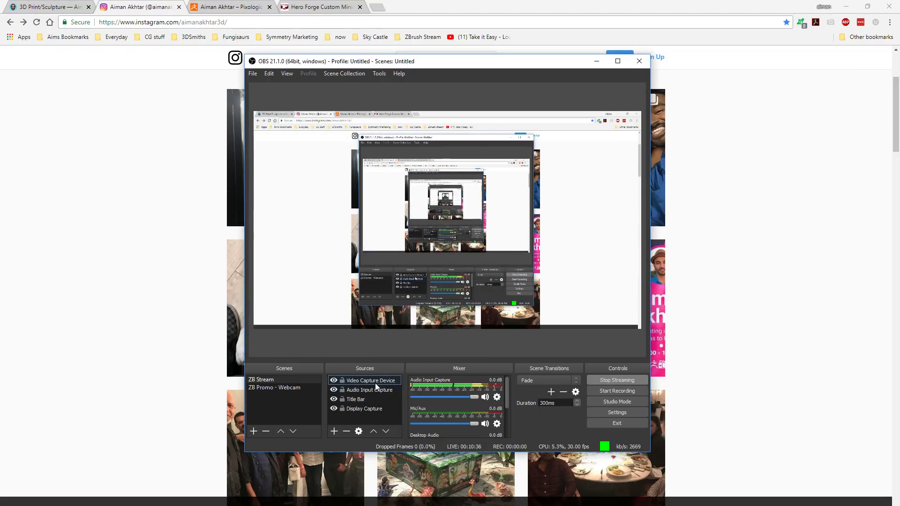
{"action": "right_click", "coordinate": [378, 381]}
{"action": "left_click", "coordinate": [413, 252]}
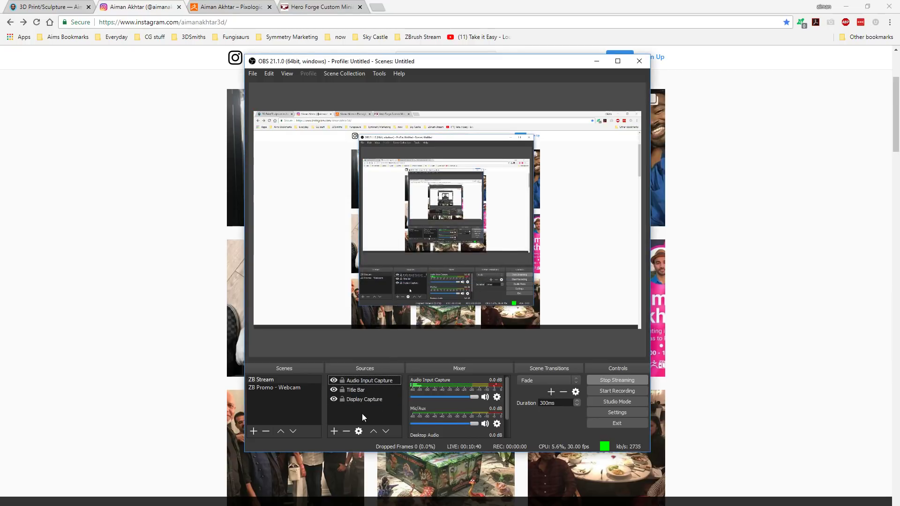
Add a Video Capture Device source using the Logitech HD Pro Webcam C920 and enlarge its picture in the preview.
{"action": "left_click", "coordinate": [334, 431]}
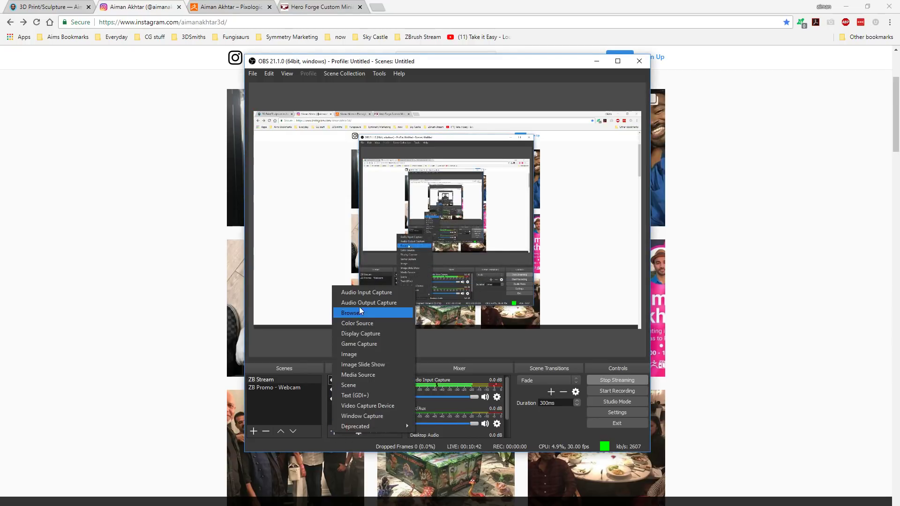
{"action": "left_click", "coordinate": [382, 408]}
{"action": "left_click", "coordinate": [475, 324]}
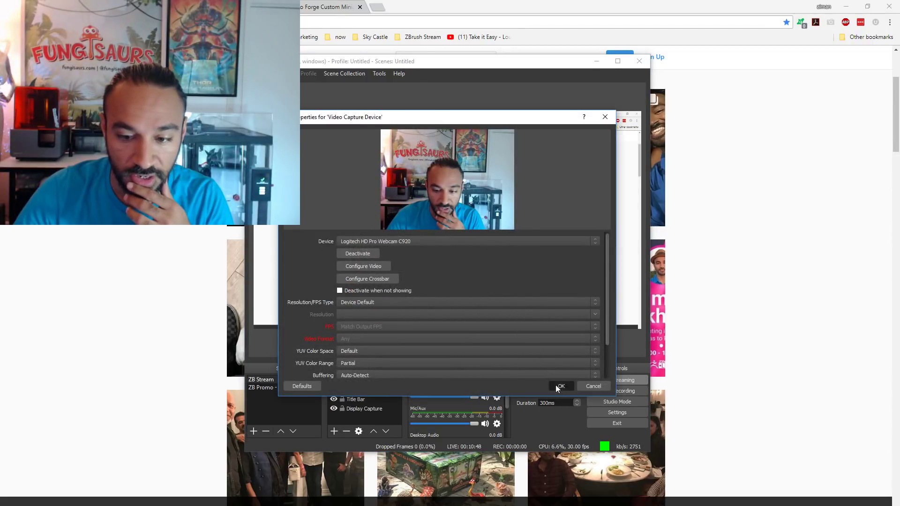
{"action": "left_click", "coordinate": [559, 387]}
{"action": "left_click_drag", "start_coordinate": [383, 212], "coordinate": [546, 331]}
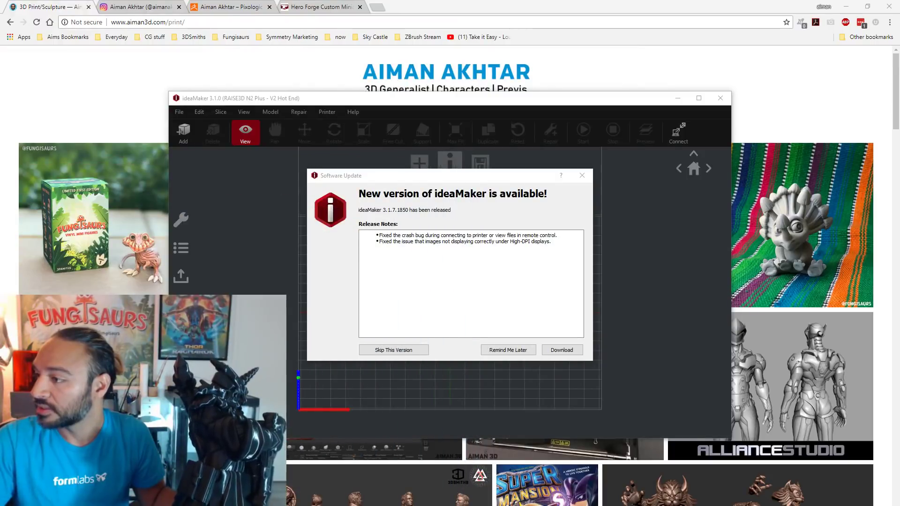
Postpone the ideaMaker software update, maximize the program window and tilt the view to show the whole build volume.
{"action": "left_click", "coordinate": [506, 350]}
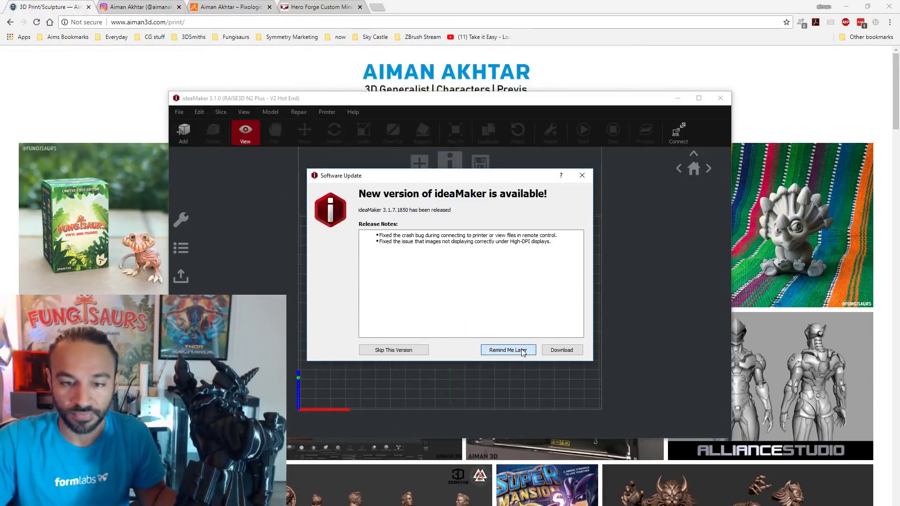
{"action": "left_click", "coordinate": [179, 112]}
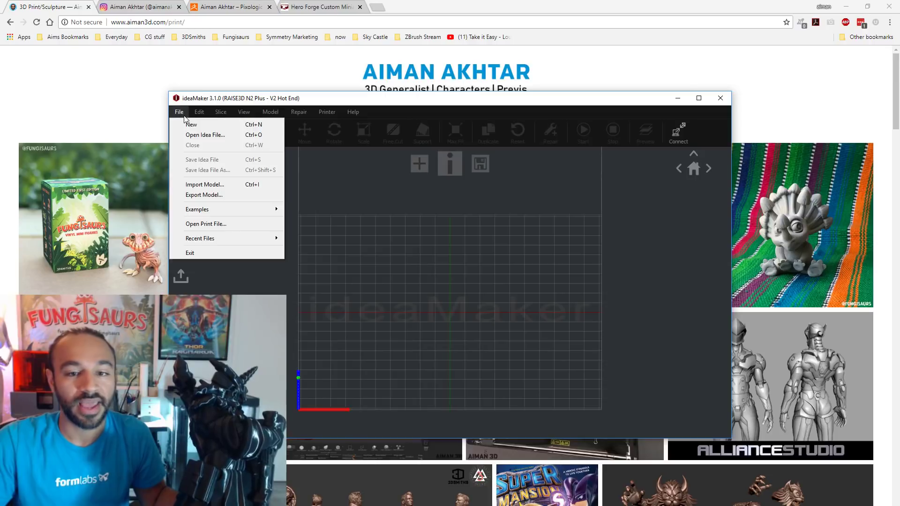
{"action": "left_click", "coordinate": [182, 114]}
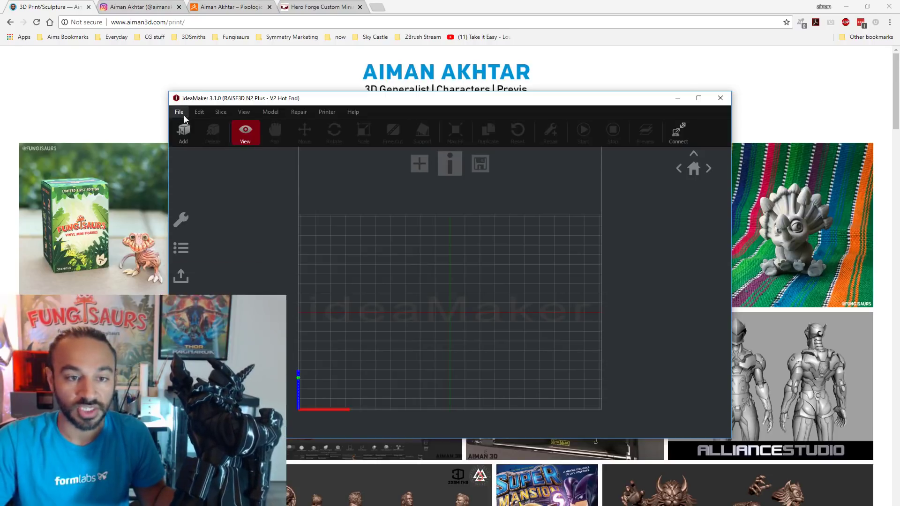
{"action": "left_click", "coordinate": [698, 97]}
{"action": "left_click_drag", "start_coordinate": [628, 278], "coordinate": [567, 414]}
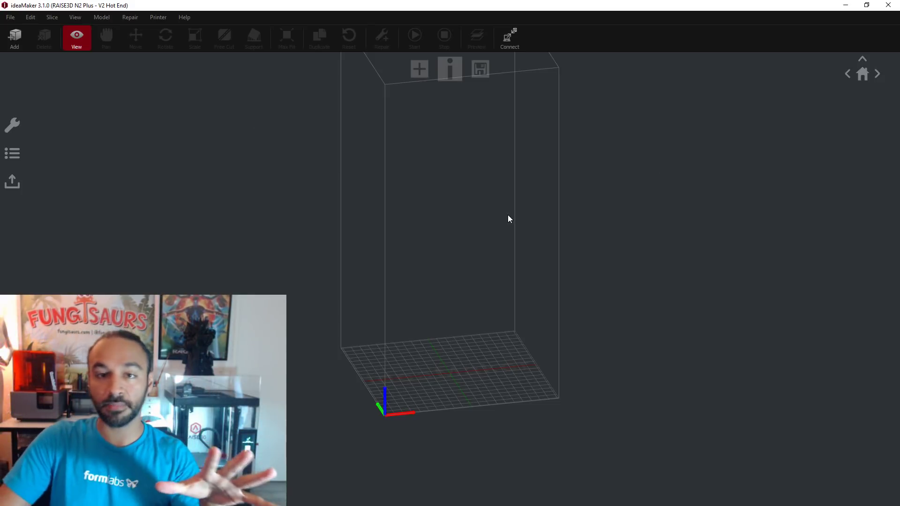
Open the Dwarf_Warlock_16in project file from the Stream13 folder.
{"action": "left_click", "coordinate": [9, 17]}
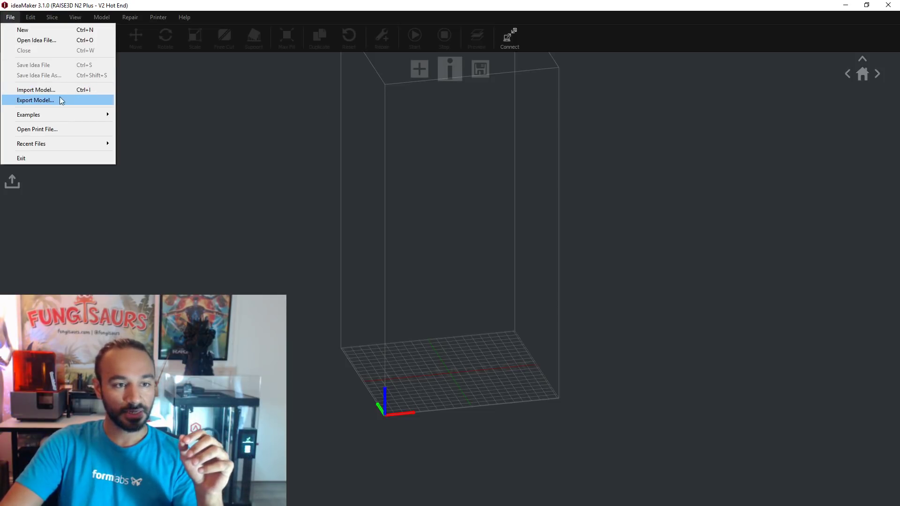
{"action": "left_click", "coordinate": [42, 42]}
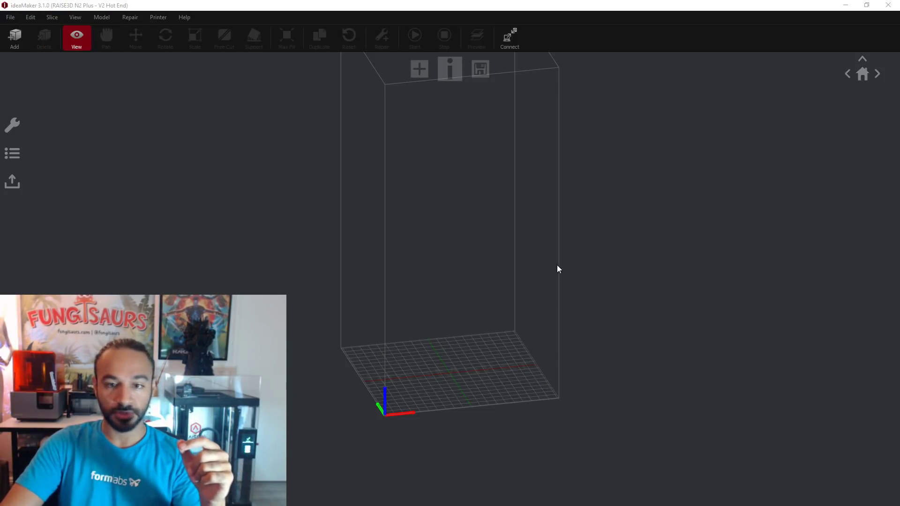
{"action": "left_click", "coordinate": [133, 91]}
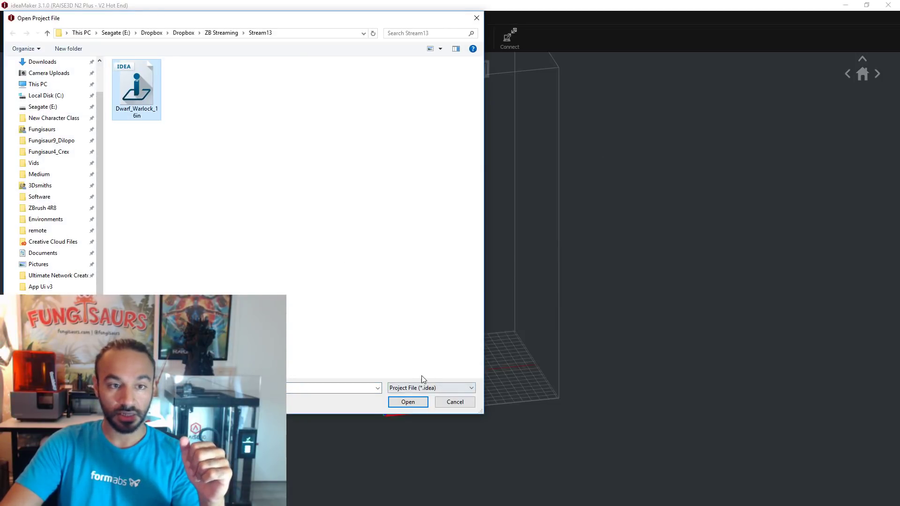
{"action": "left_click", "coordinate": [408, 402]}
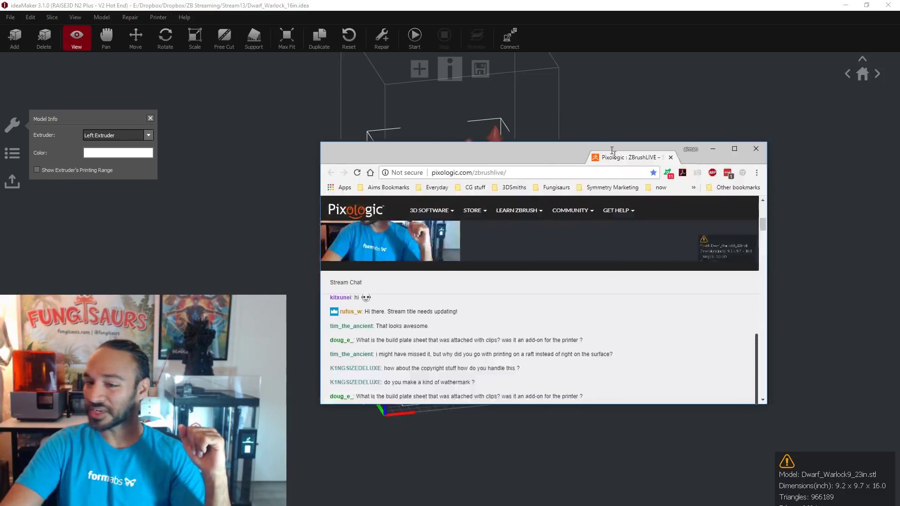
Attach the separate ZBrushLIVE page with the stream chat to the main browser window as a tab.
{"action": "left_click_drag", "start_coordinate": [611, 150], "coordinate": [506, 5]}
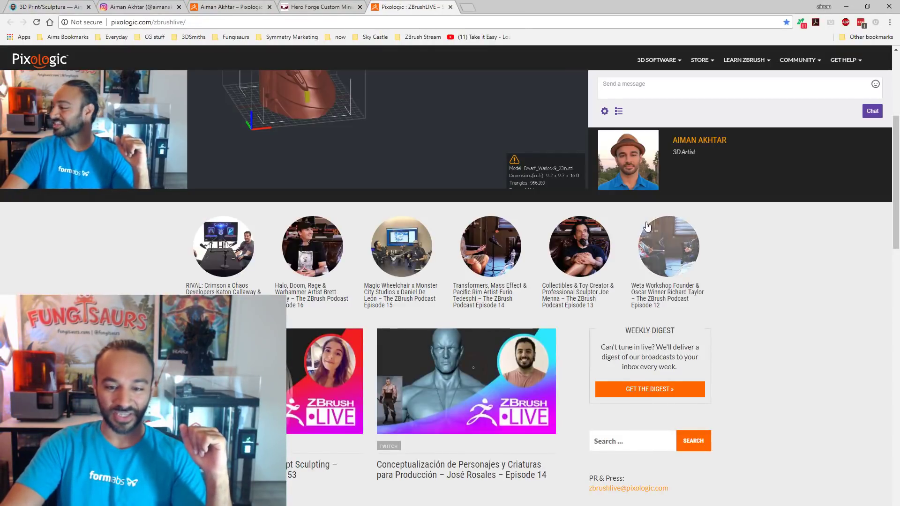
Look through the artist's ZBrushLIVE presenter page, from the broadcast schedule to the past episodes.
{"action": "left_click", "coordinate": [251, 5]}
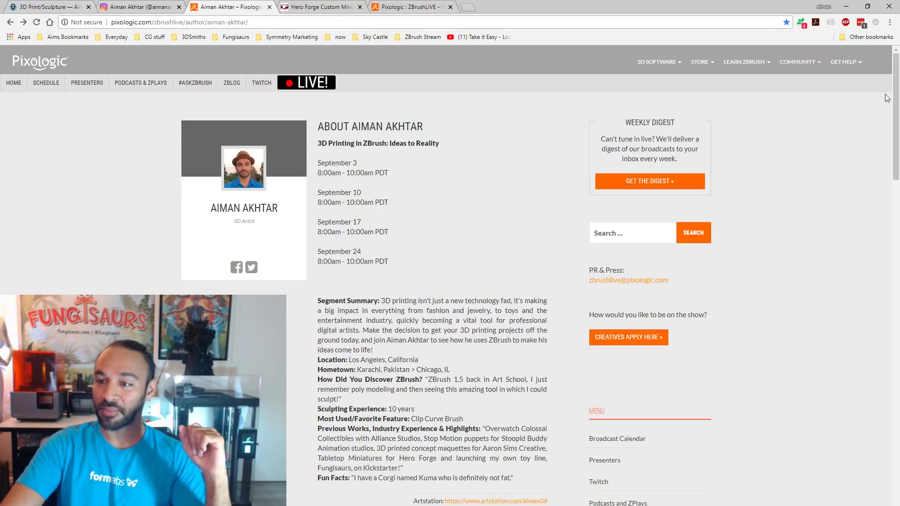
{"action": "left_click_drag", "start_coordinate": [895, 99], "coordinate": [890, 244]}
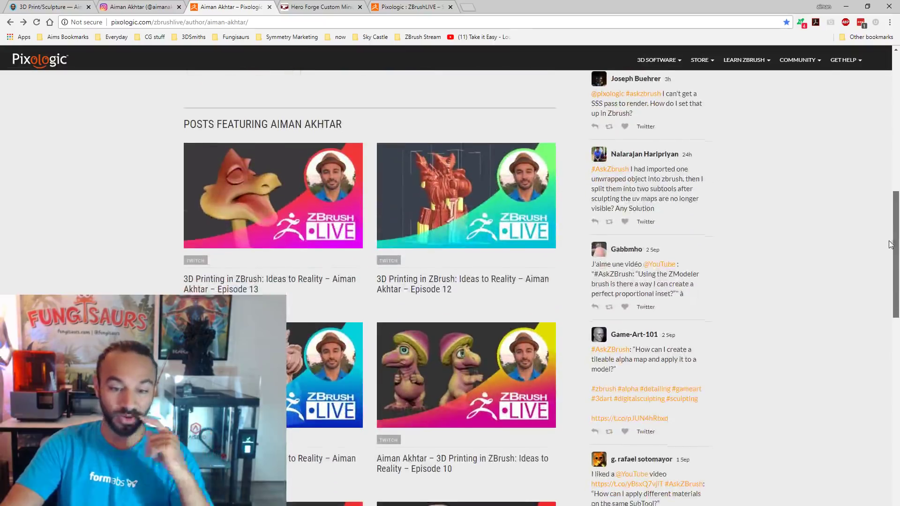
{"action": "scroll", "coordinate": [870, 308], "scroll_direction": "down", "scroll_amount": 13}
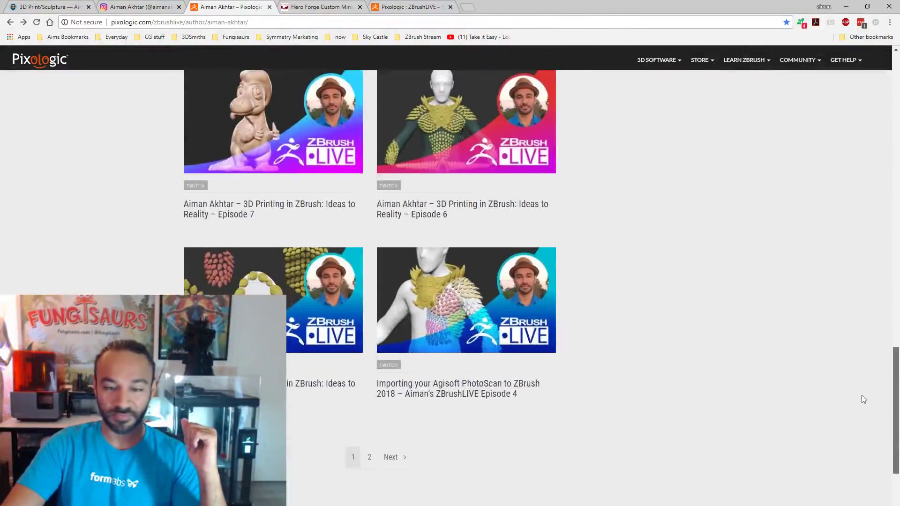
{"action": "left_click_drag", "start_coordinate": [862, 395], "coordinate": [867, 83]}
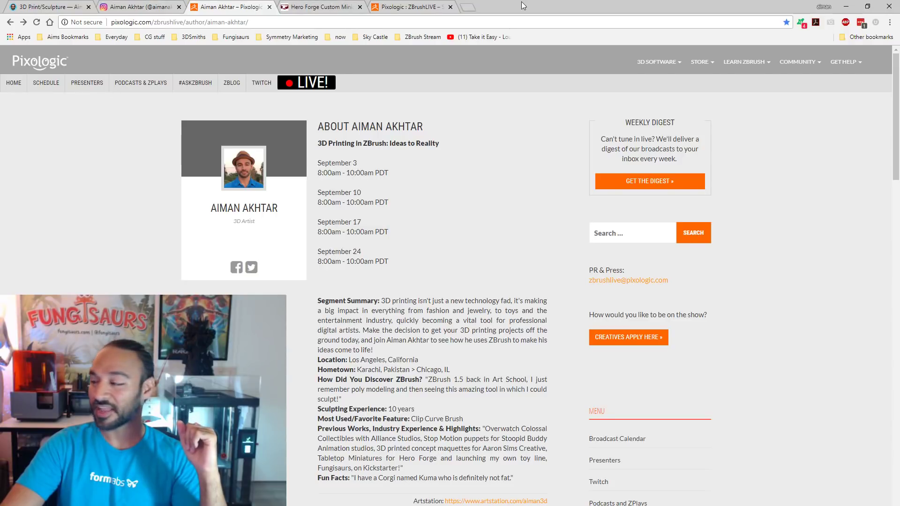
Switch to ideaMaker, close the model info and examine the dwarf warlock model and its front details.
{"action": "key", "text": "alt+Tab"}
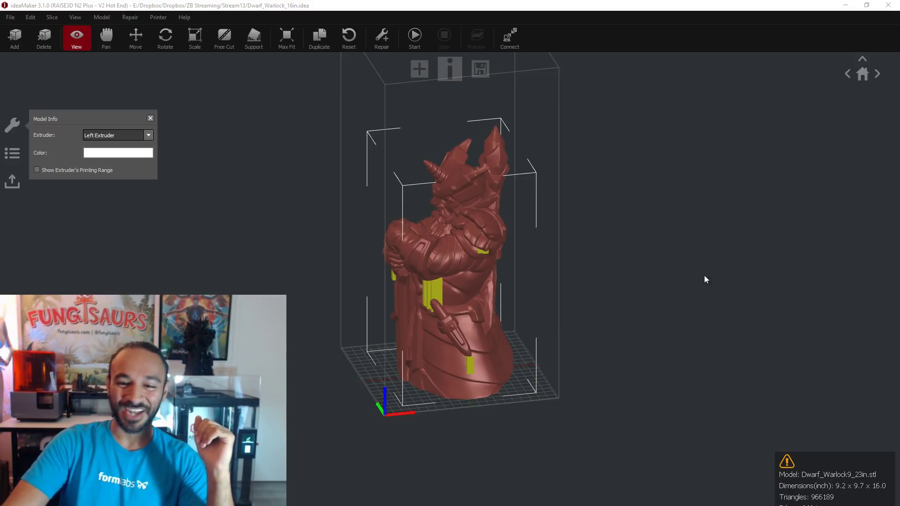
{"action": "left_click_drag", "start_coordinate": [679, 287], "coordinate": [673, 356]}
{"action": "scroll", "coordinate": [652, 306], "scroll_direction": "up", "scroll_amount": 4}
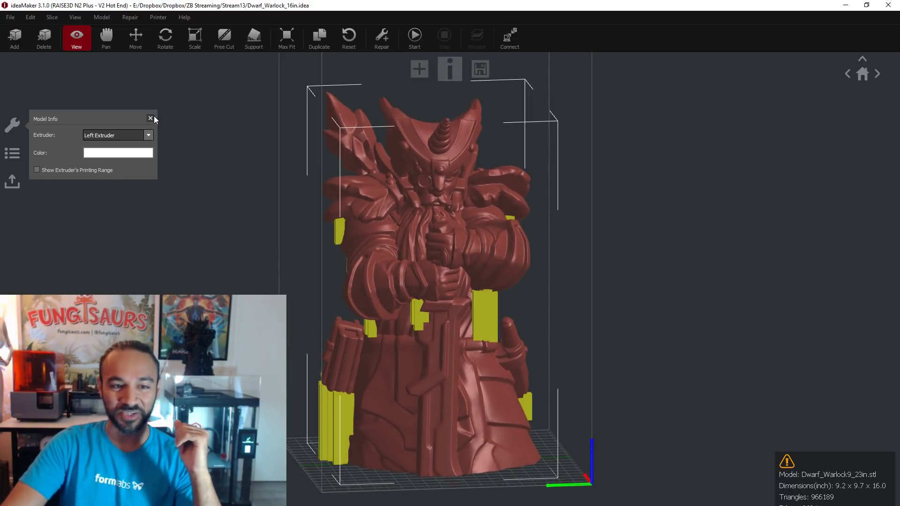
{"action": "left_click", "coordinate": [152, 118]}
{"action": "left_click_drag", "start_coordinate": [697, 232], "coordinate": [643, 291]}
{"action": "scroll", "coordinate": [514, 274], "scroll_direction": "up", "scroll_amount": 3}
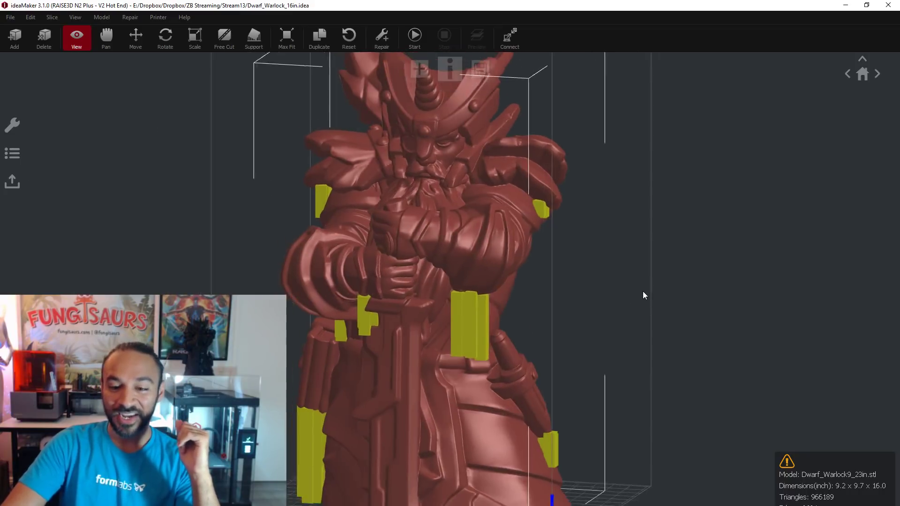
{"action": "scroll", "coordinate": [558, 323], "scroll_direction": "down", "scroll_amount": 3}
{"action": "left_click_drag", "start_coordinate": [558, 323], "coordinate": [614, 319]}
{"action": "scroll", "coordinate": [445, 329], "scroll_direction": "up", "scroll_amount": 3}
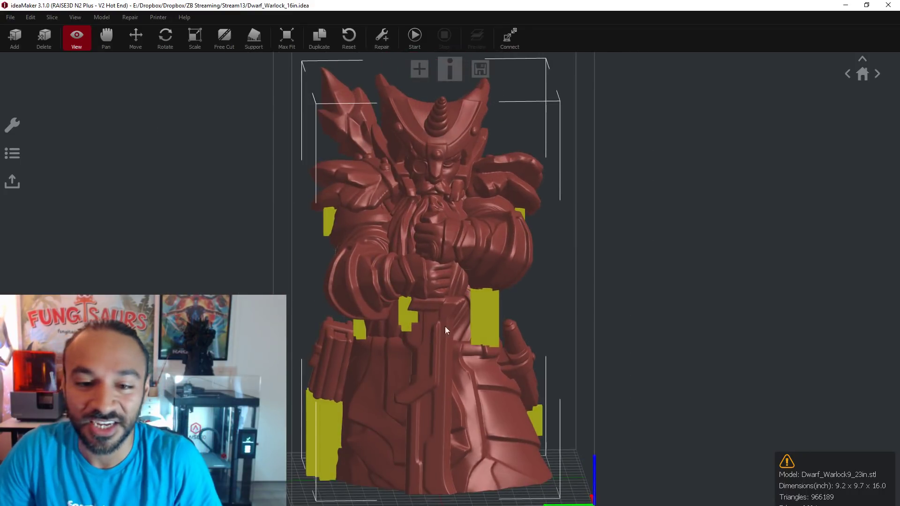
{"action": "left_click_drag", "start_coordinate": [446, 326], "coordinate": [545, 344]}
{"action": "scroll", "coordinate": [547, 342], "scroll_direction": "down", "scroll_amount": 2}
{"action": "scroll", "coordinate": [587, 277], "scroll_direction": "down", "scroll_amount": 2}
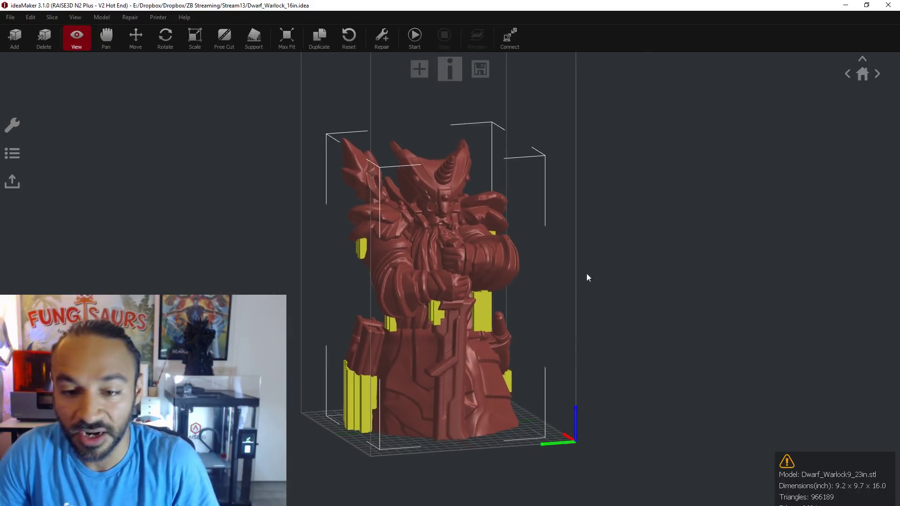
Examine the dwarf warlock's size against the printer's full build volume from several sides.
{"action": "left_click_drag", "start_coordinate": [587, 278], "coordinate": [801, 383]}
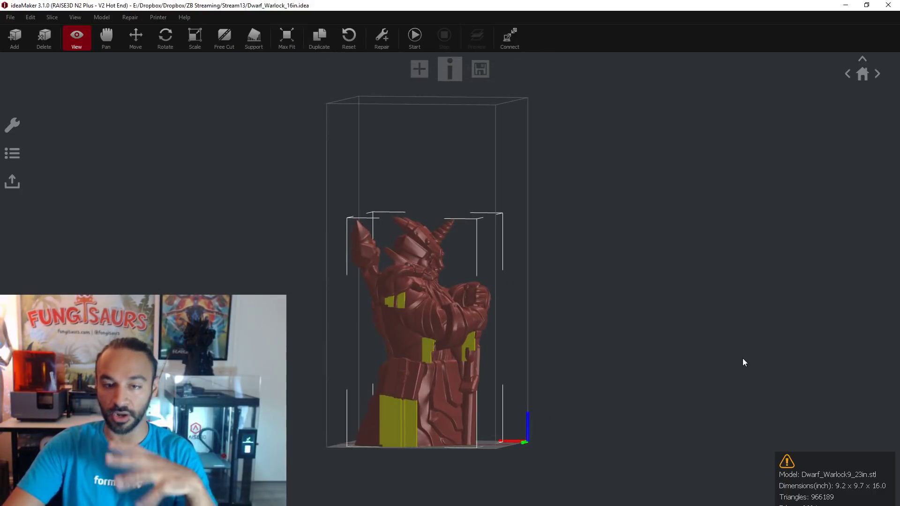
{"action": "left_click_drag", "start_coordinate": [703, 335], "coordinate": [613, 335]}
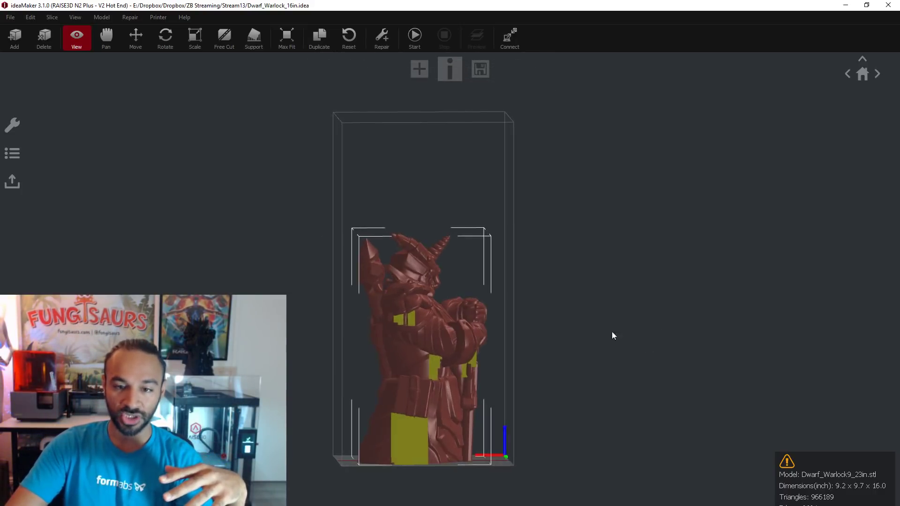
{"action": "left_click_drag", "start_coordinate": [328, 104], "coordinate": [423, 237]}
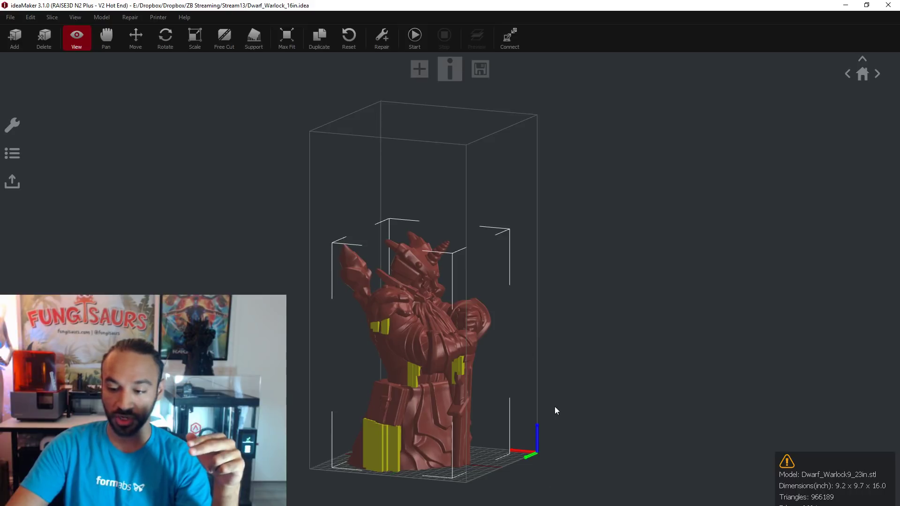
{"action": "left_click_drag", "start_coordinate": [555, 411], "coordinate": [666, 388]}
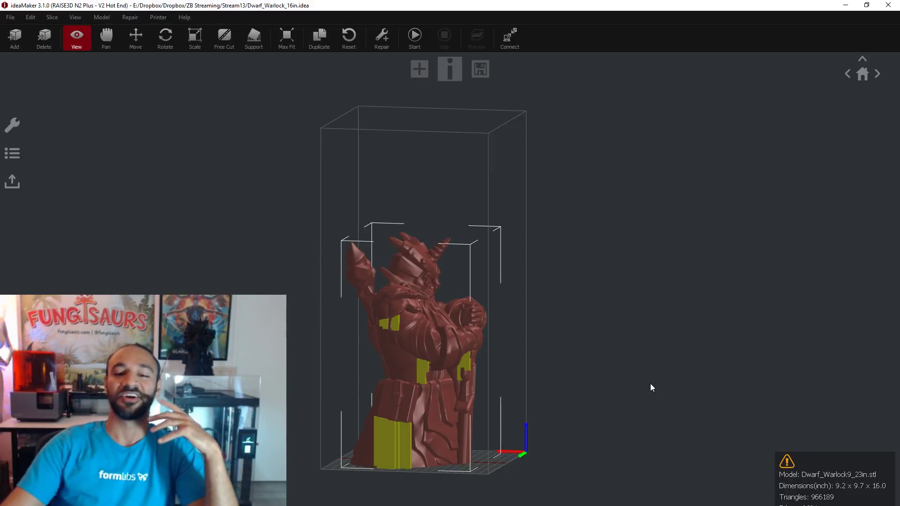
{"action": "left_click_drag", "start_coordinate": [650, 384], "coordinate": [437, 398]}
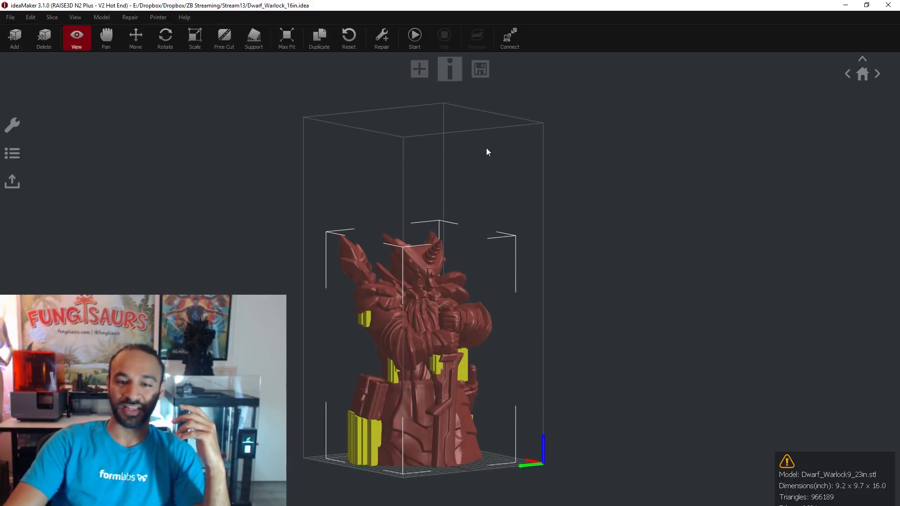
{"action": "left_click_drag", "start_coordinate": [486, 151], "coordinate": [457, 334]}
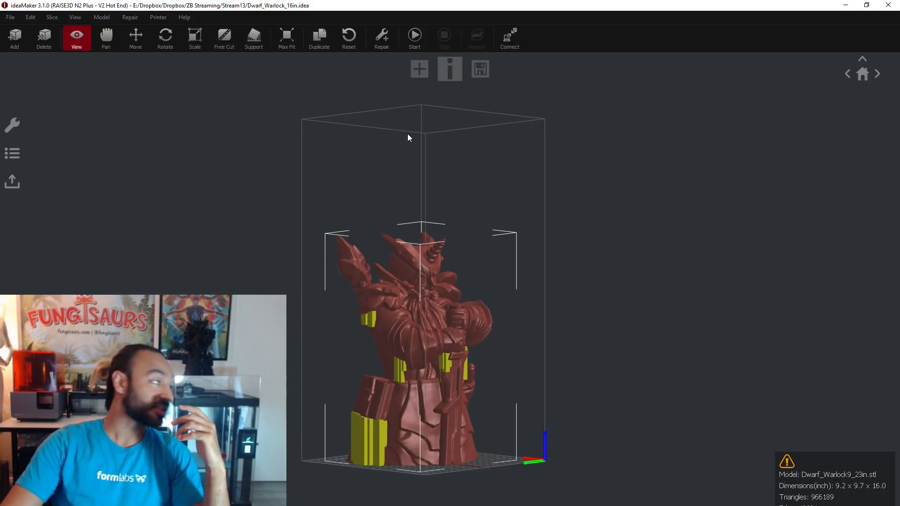
{"action": "left_click_drag", "start_coordinate": [472, 141], "coordinate": [566, 113]}
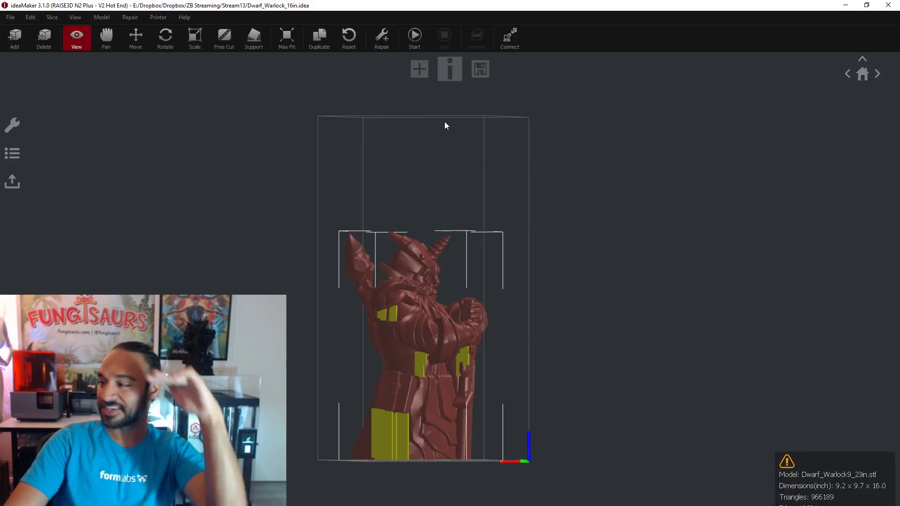
{"action": "left_click_drag", "start_coordinate": [556, 269], "coordinate": [475, 461]}
Examine the yellow support pillars under the warlock's arms, shoulders, sword hilt and belt items up close.
{"action": "scroll", "coordinate": [511, 465], "scroll_direction": "up", "scroll_amount": 10}
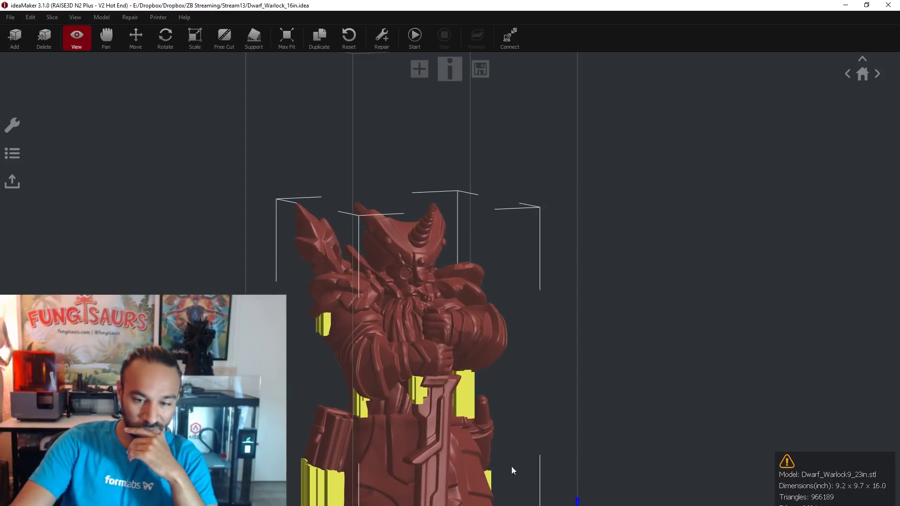
{"action": "right_click_drag", "start_coordinate": [516, 501], "coordinate": [581, 247]}
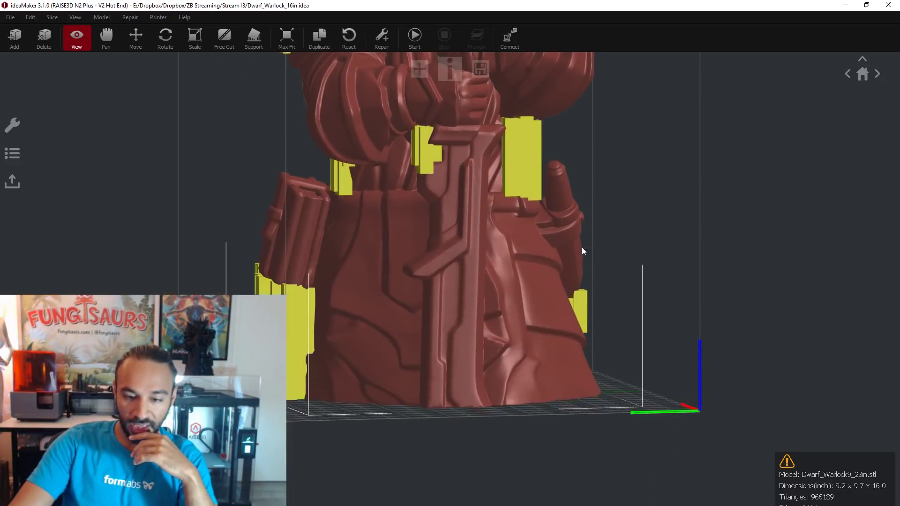
{"action": "scroll", "coordinate": [507, 434], "scroll_direction": "up", "scroll_amount": 4}
{"action": "left_click_drag", "start_coordinate": [507, 434], "coordinate": [434, 204]}
{"action": "scroll", "coordinate": [428, 469], "scroll_direction": "up", "scroll_amount": 5}
{"action": "scroll", "coordinate": [469, 326], "scroll_direction": "down", "scroll_amount": 8}
{"action": "left_click_drag", "start_coordinate": [412, 333], "coordinate": [543, 496]}
{"action": "left_click_drag", "start_coordinate": [502, 396], "coordinate": [297, 317]}
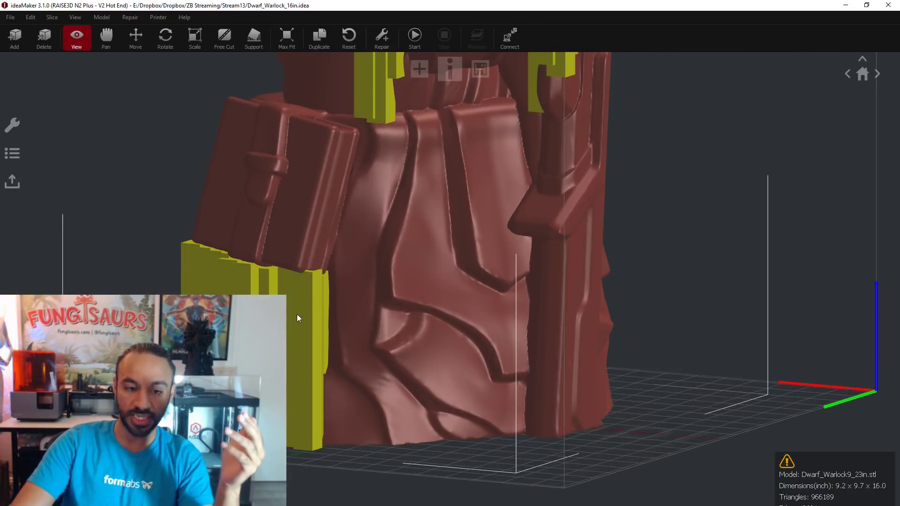
{"action": "left_click_drag", "start_coordinate": [393, 279], "coordinate": [405, 440]}
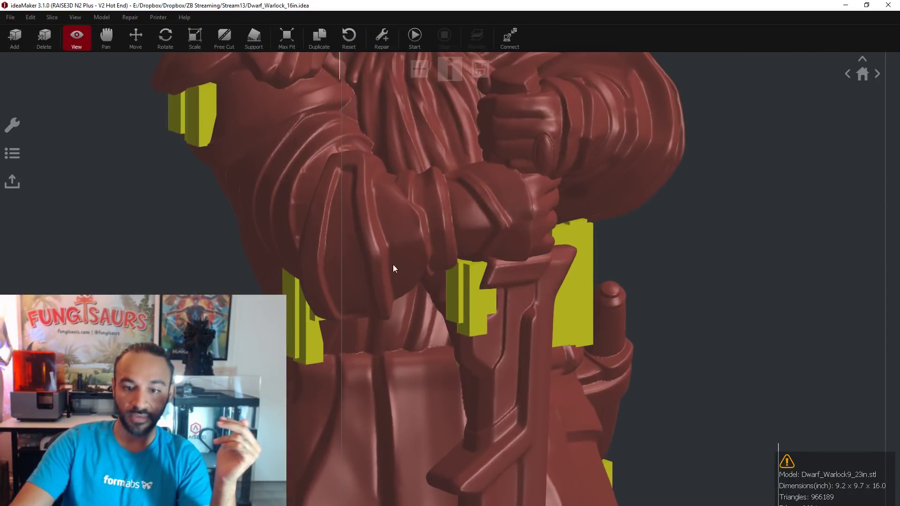
{"action": "left_click_drag", "start_coordinate": [392, 265], "coordinate": [445, 358]}
{"action": "scroll", "coordinate": [476, 335], "scroll_direction": "down", "scroll_amount": 5}
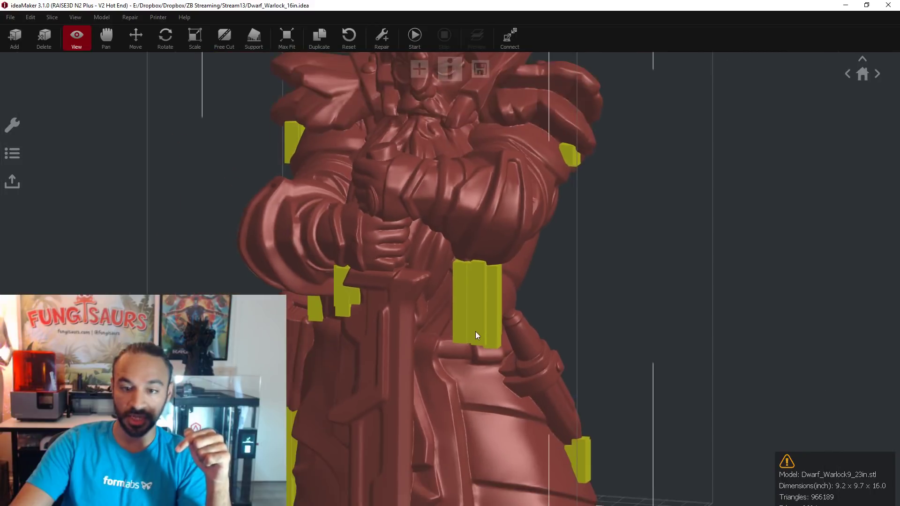
{"action": "left_click_drag", "start_coordinate": [564, 353], "coordinate": [713, 315]}
{"action": "scroll", "coordinate": [582, 322], "scroll_direction": "down", "scroll_amount": 5}
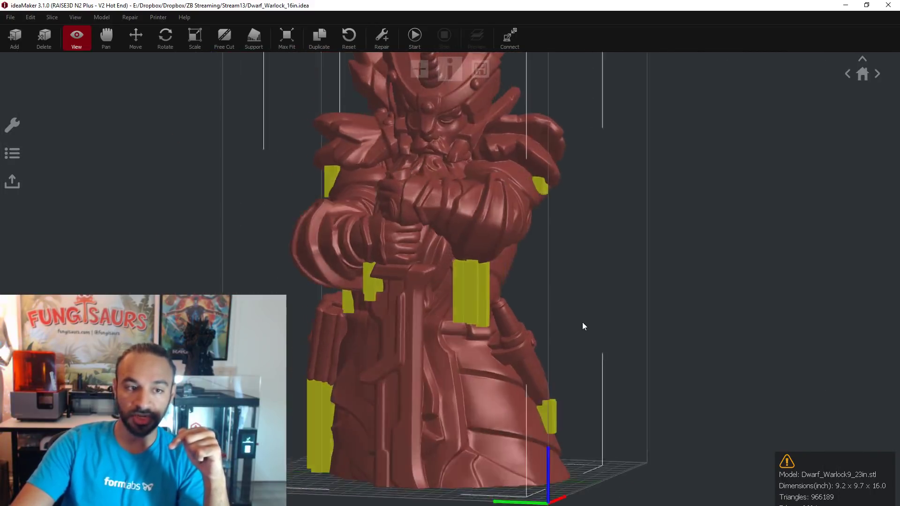
{"action": "left_click_drag", "start_coordinate": [509, 280], "coordinate": [435, 347]}
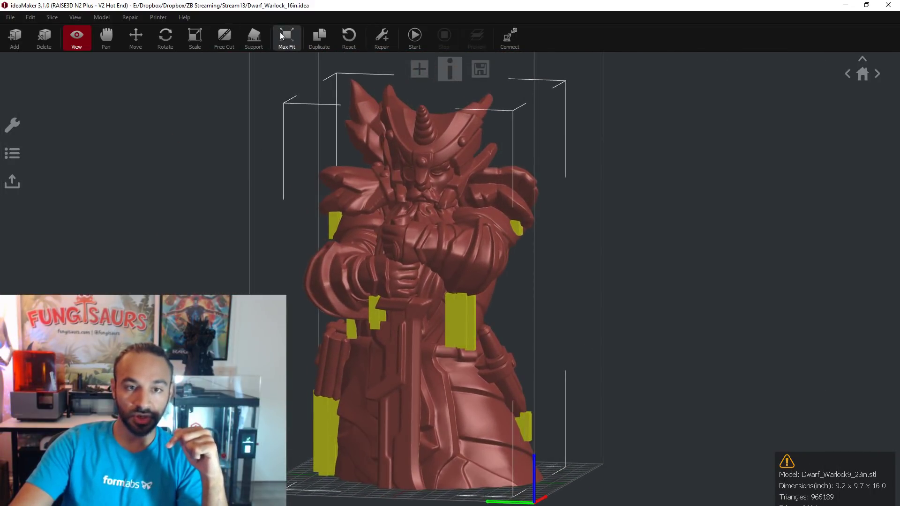
Review the automatic and manual support options, close them and view the whole supported model.
{"action": "left_click", "coordinate": [262, 39]}
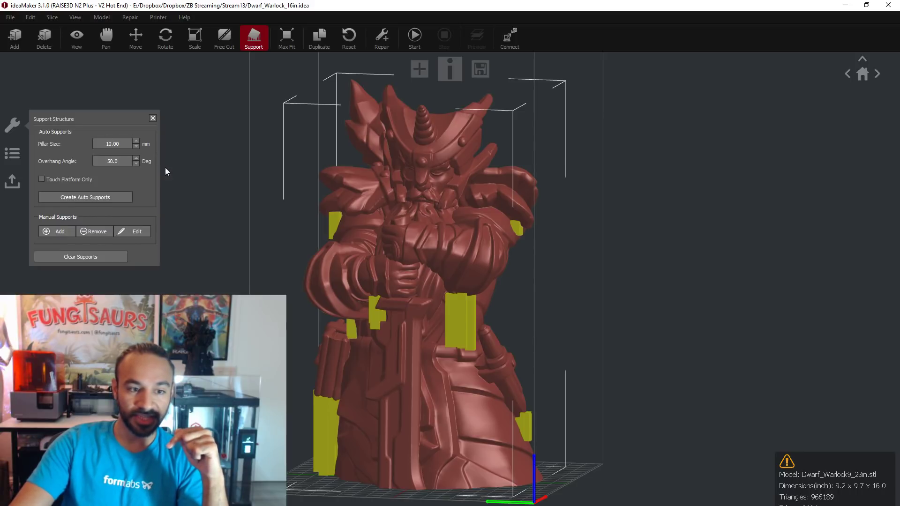
{"action": "left_click", "coordinate": [67, 236]}
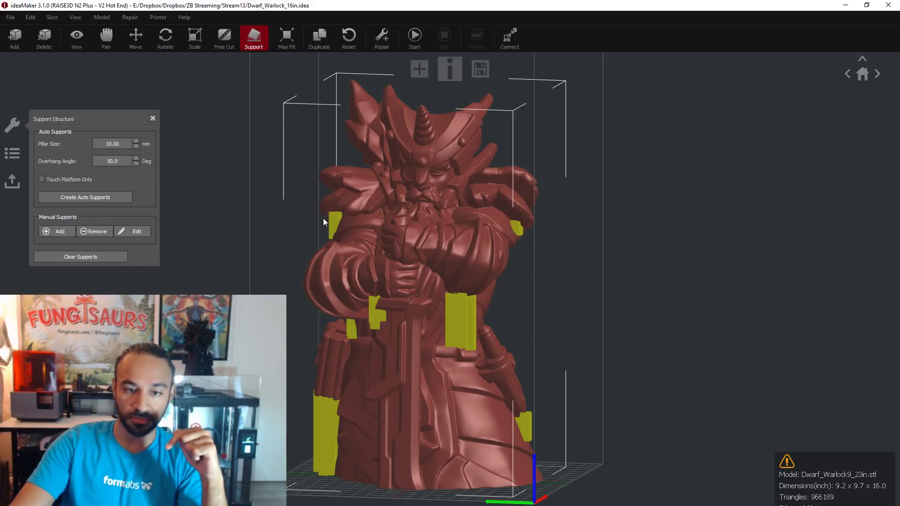
{"action": "left_click_drag", "start_coordinate": [503, 319], "coordinate": [361, 316]}
{"action": "left_click", "coordinate": [152, 119]}
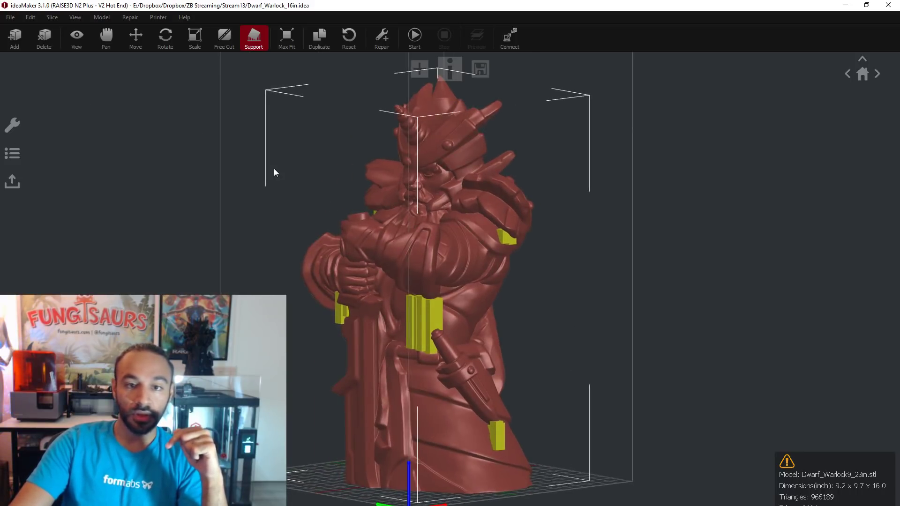
{"action": "left_click_drag", "start_coordinate": [273, 168], "coordinate": [540, 196]}
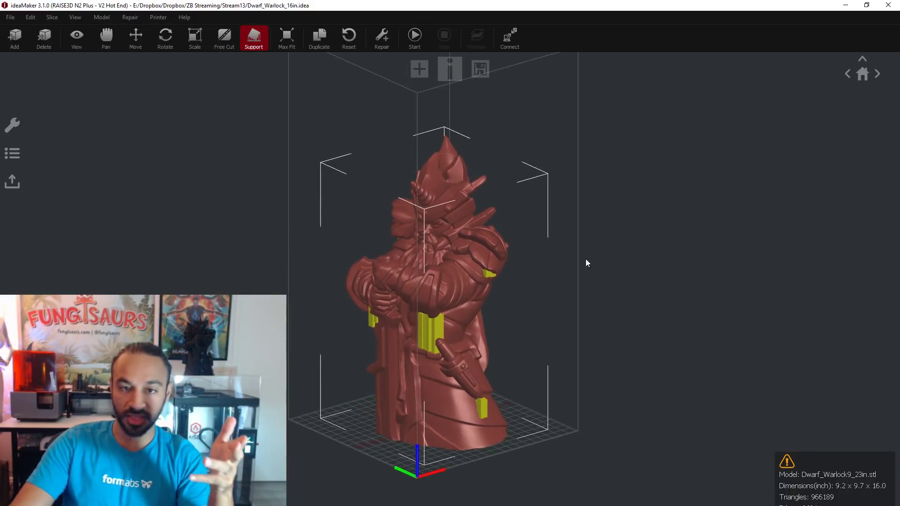
Open the slicing templates, check the High Quality - N2 Plus - PLA settings and select Speed - N2 Plus - PLA.
{"action": "left_click", "coordinate": [415, 37]}
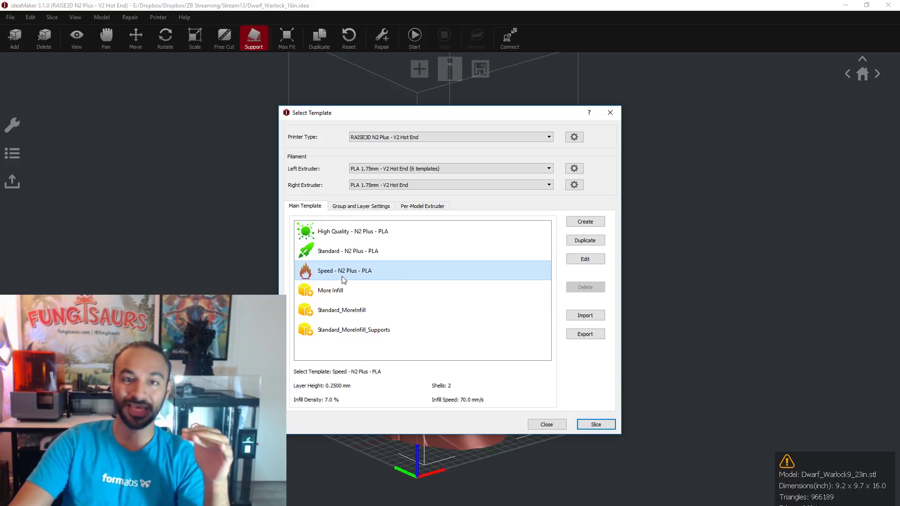
{"action": "left_click", "coordinate": [340, 237]}
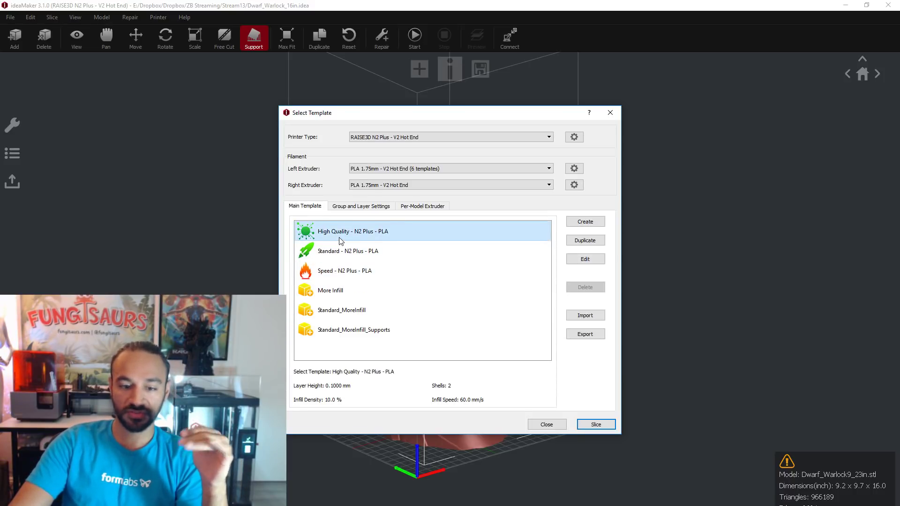
{"action": "left_click", "coordinate": [348, 266]}
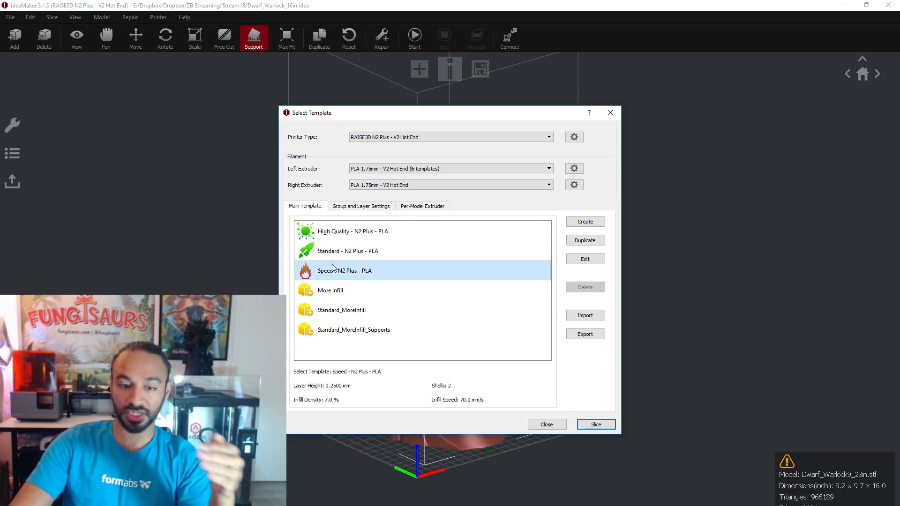
Choose Raft only as the Speed template's platform addition, save the template and slice the dwarf warlock.
{"action": "double_click", "coordinate": [373, 272]}
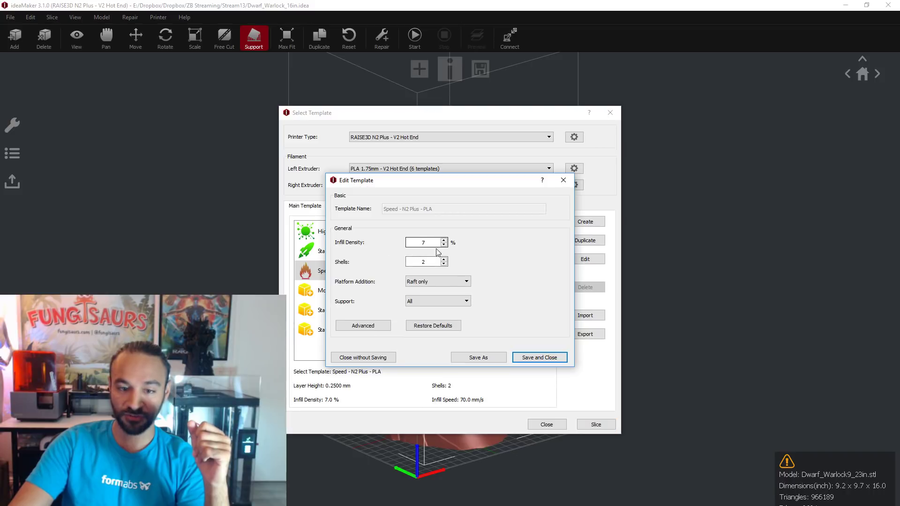
{"action": "left_click", "coordinate": [432, 283]}
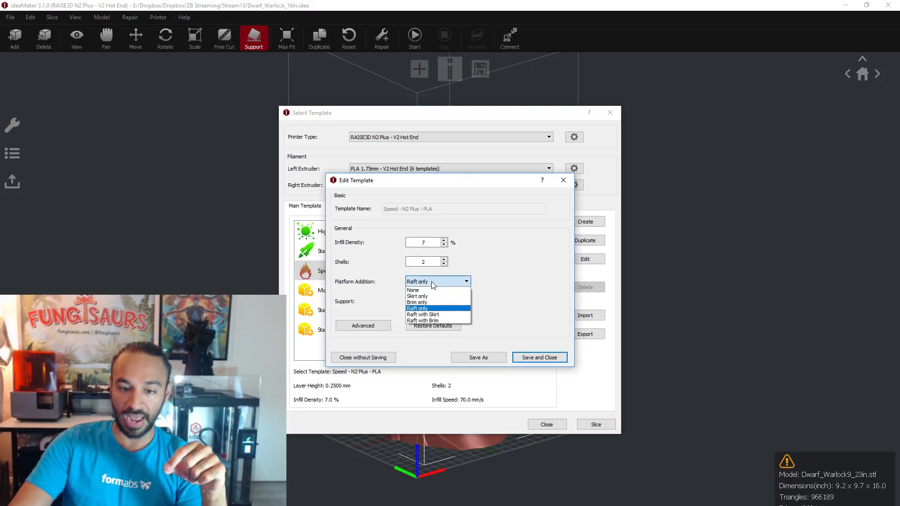
{"action": "left_click", "coordinate": [445, 308]}
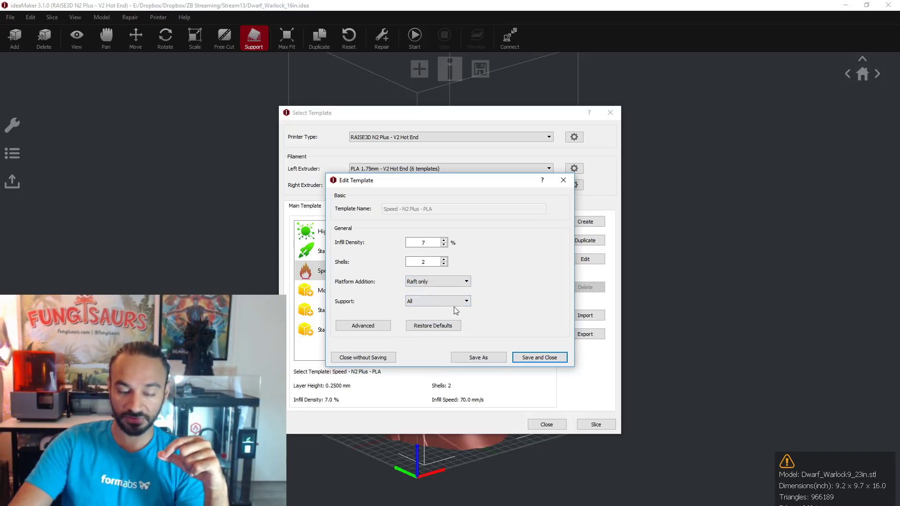
{"action": "left_click", "coordinate": [538, 357]}
{"action": "left_click", "coordinate": [596, 424]}
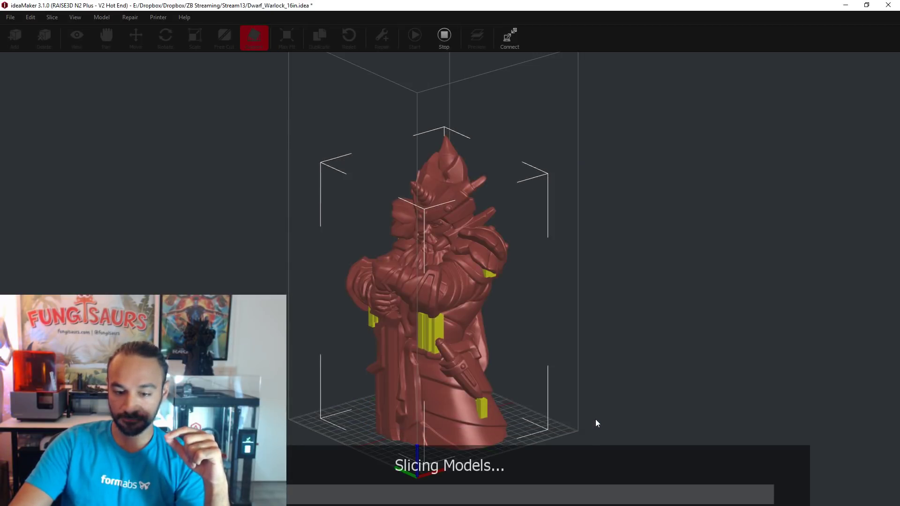
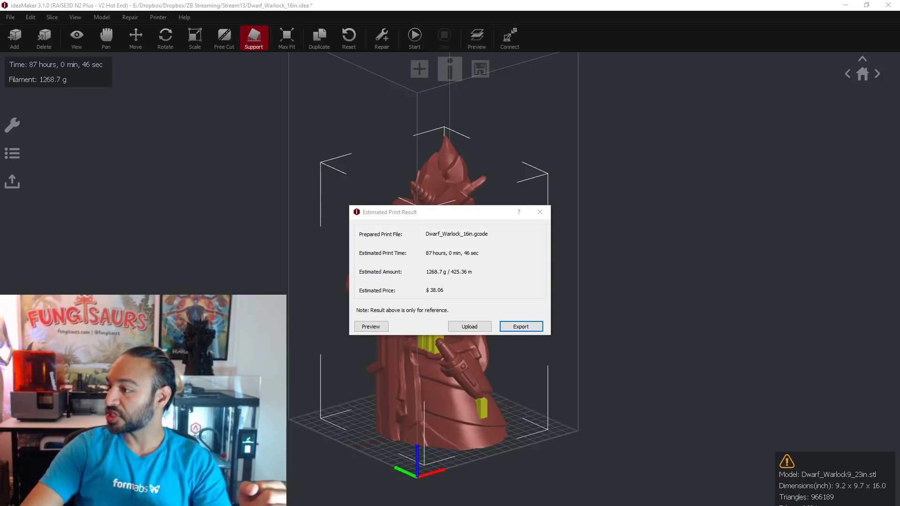
Switch to the browser and look through the Facebook photos of the lifelike old man's head and the bronze-look statues.
{"action": "left_click_drag", "start_coordinate": [899, 196], "coordinate": [520, 2]}
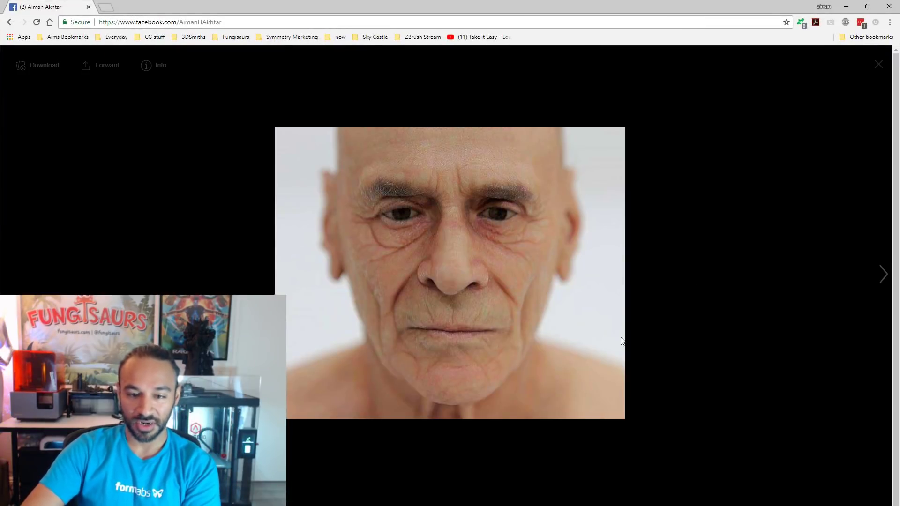
{"action": "left_click", "coordinate": [883, 283]}
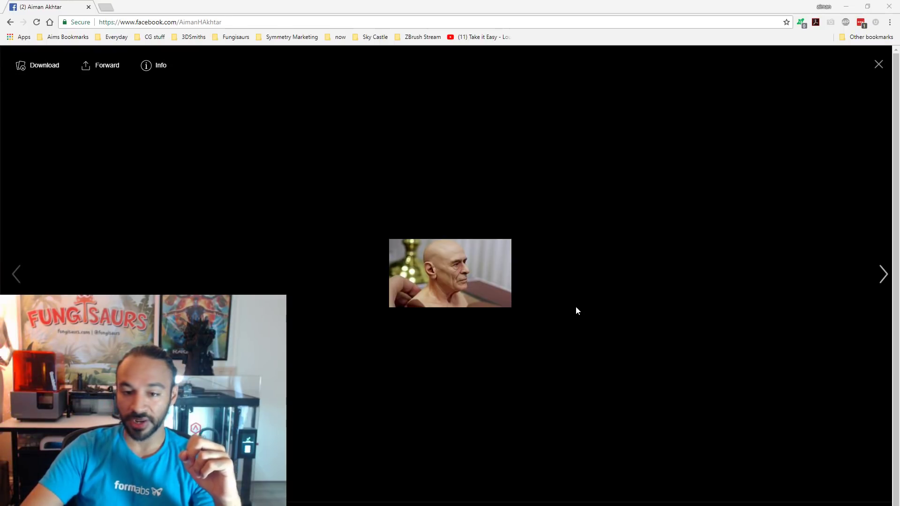
{"action": "left_click", "coordinate": [466, 295]}
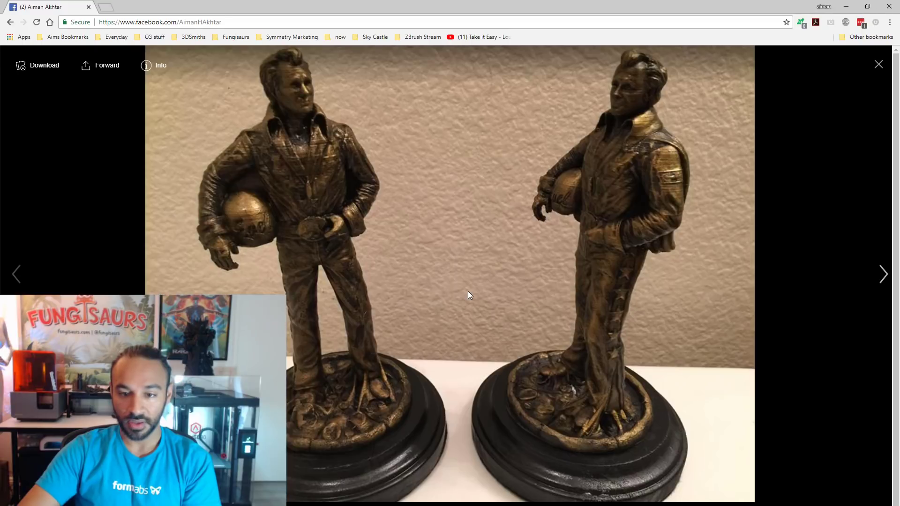
{"action": "left_click", "coordinate": [21, 274]}
{"action": "left_click", "coordinate": [21, 274]}
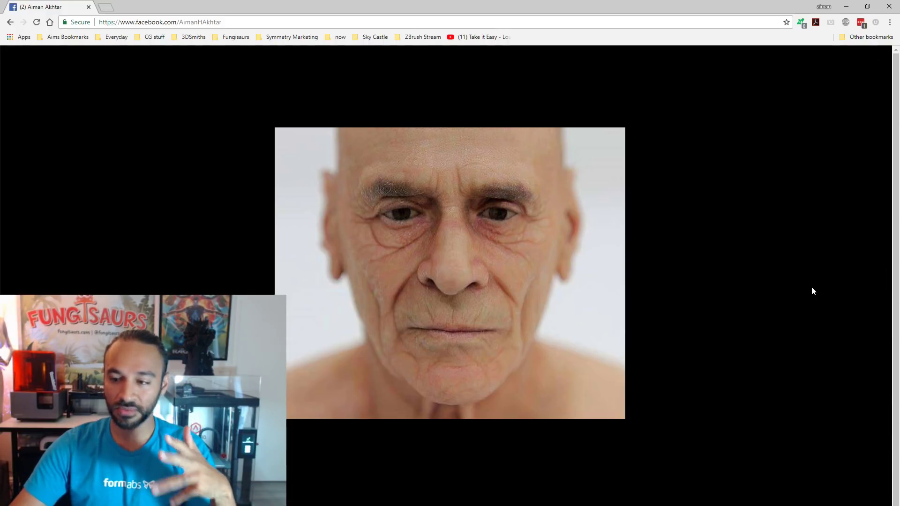
{"action": "mouse_move", "coordinate": [811, 287]}
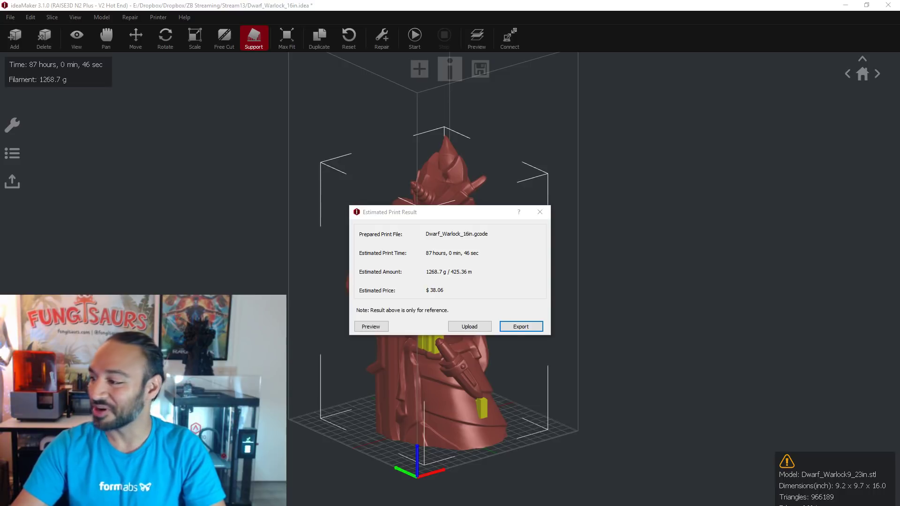
Bring up the CollegeHumor comic "The Problem With Doing What You Love For A Living" in the browser and decline its push notifications.
{"action": "key", "text": "alt+Tab"}
{"action": "double_click", "coordinate": [372, 3]}
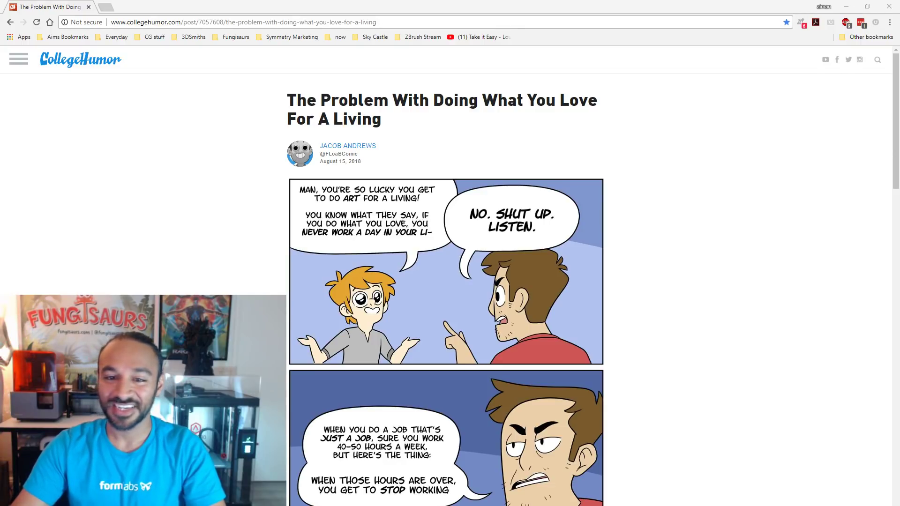
{"action": "key", "text": "alt+Tab"}
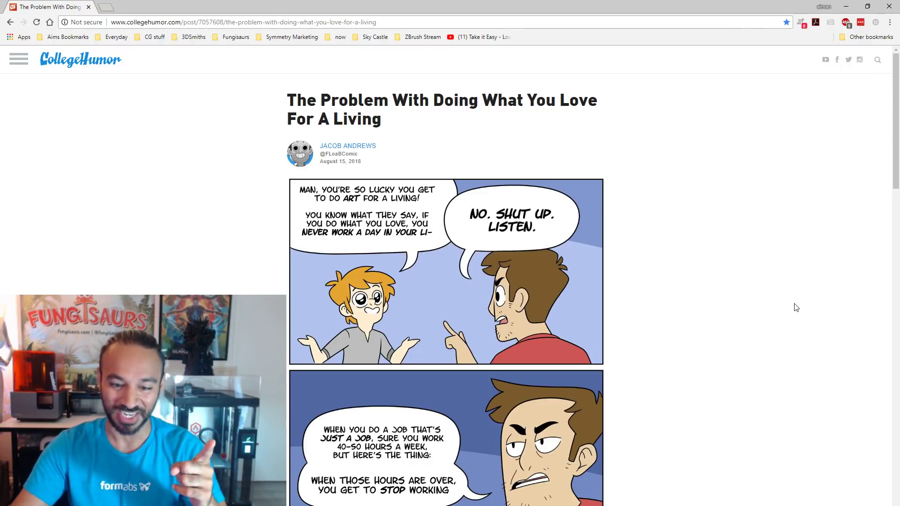
{"action": "scroll", "coordinate": [795, 311], "scroll_direction": "down", "scroll_amount": 2}
{"action": "scroll", "coordinate": [795, 311], "scroll_direction": "down", "scroll_amount": 3}
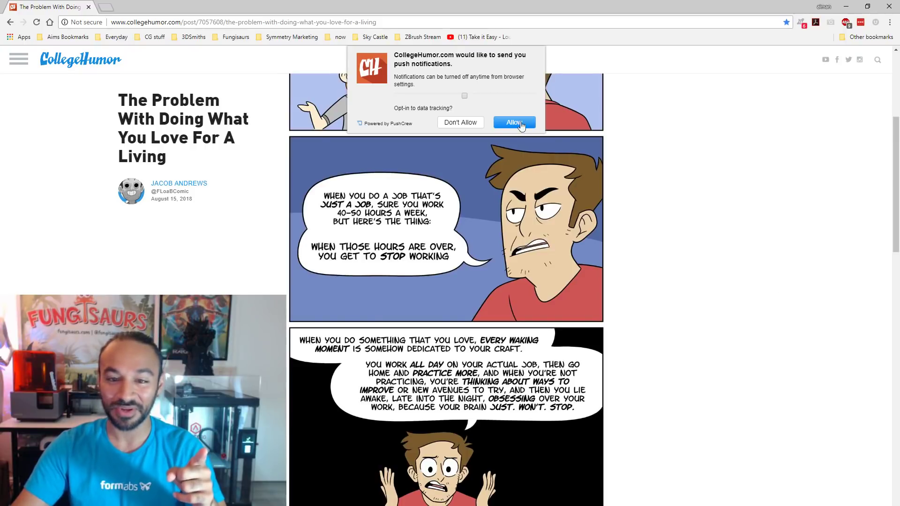
{"action": "left_click", "coordinate": [461, 123]}
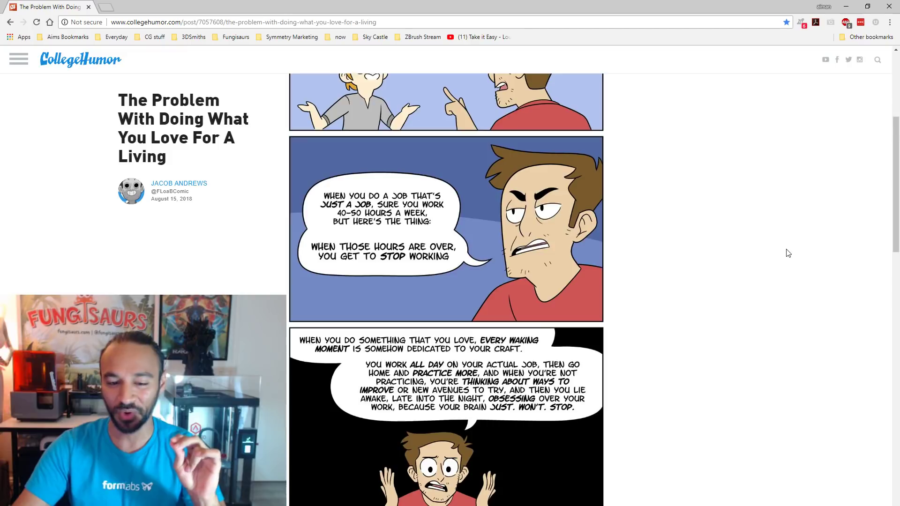
Read the comic through to its final panel and select the page's web address.
{"action": "scroll", "coordinate": [788, 254], "scroll_direction": "down", "scroll_amount": 10}
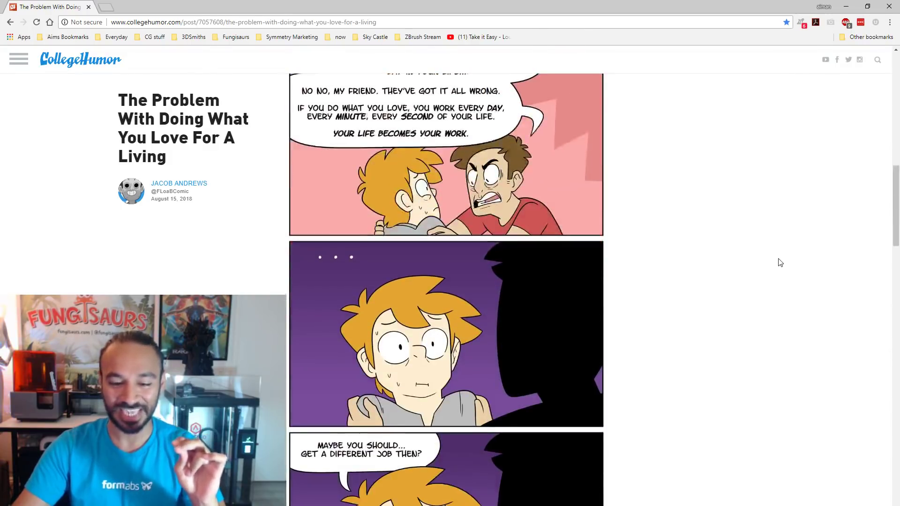
{"action": "scroll", "coordinate": [778, 263], "scroll_direction": "down", "scroll_amount": 8}
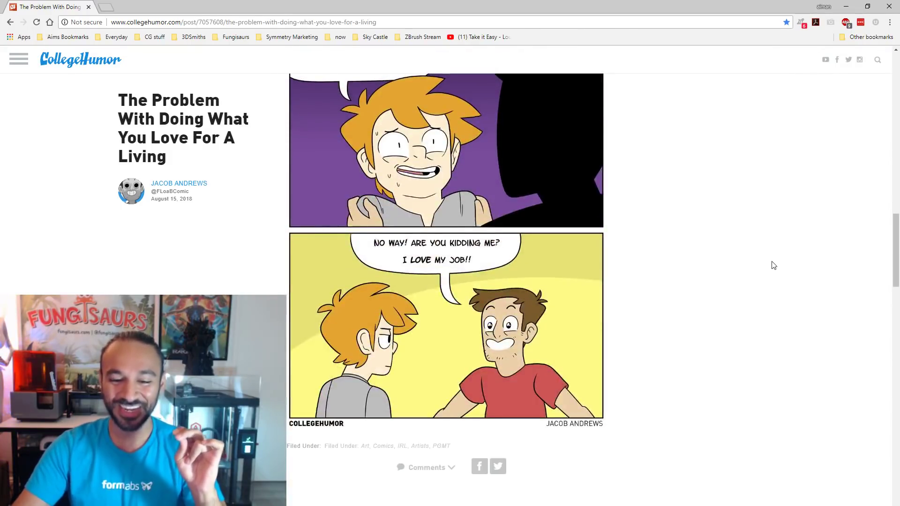
{"action": "scroll", "coordinate": [768, 262], "scroll_direction": "up", "scroll_amount": 2}
{"action": "left_click", "coordinate": [590, 22]}
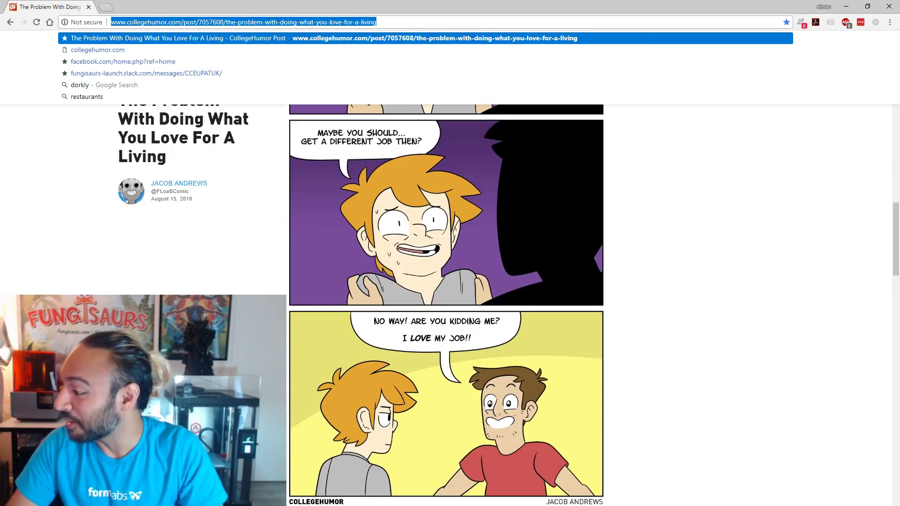
Restore the browser window to its smaller size and close it to return to ideaMaker.
{"action": "key", "text": "alt+Tab"}
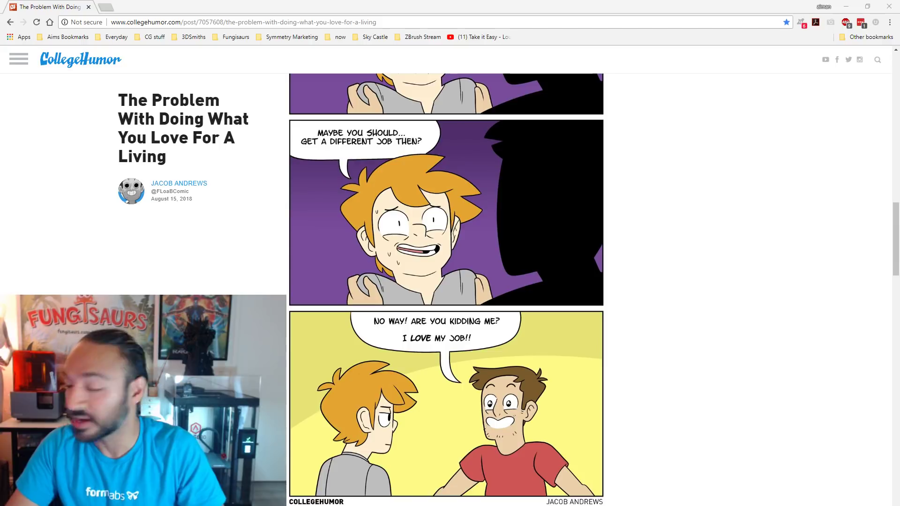
{"action": "double_click", "coordinate": [396, 6]}
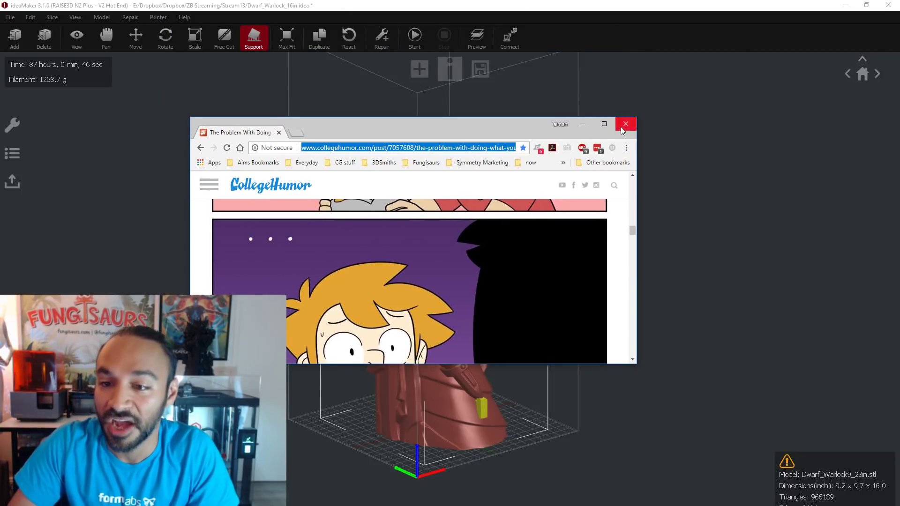
{"action": "left_click", "coordinate": [625, 124]}
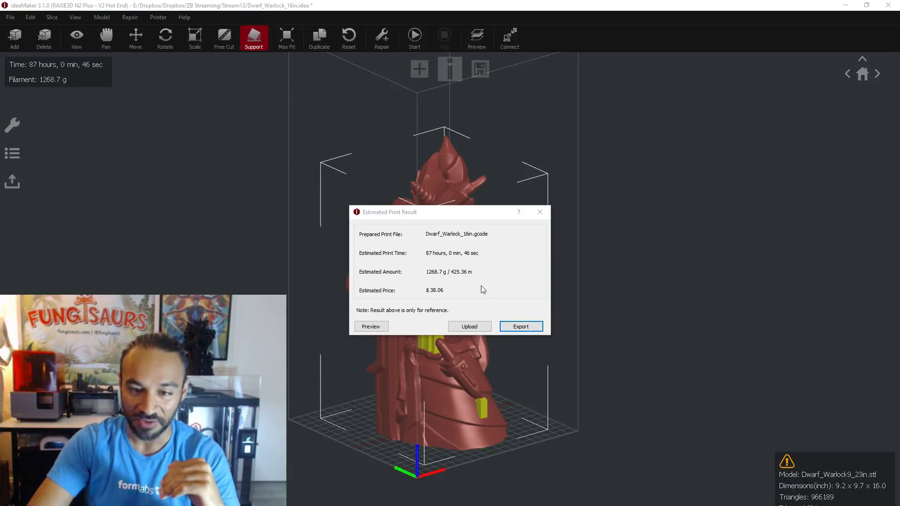
Move the Estimated Print Result dialog off the warlock and open the slice preview of Dwarf_Warlock_16in.gcode.
{"action": "left_click_drag", "start_coordinate": [426, 212], "coordinate": [588, 242]}
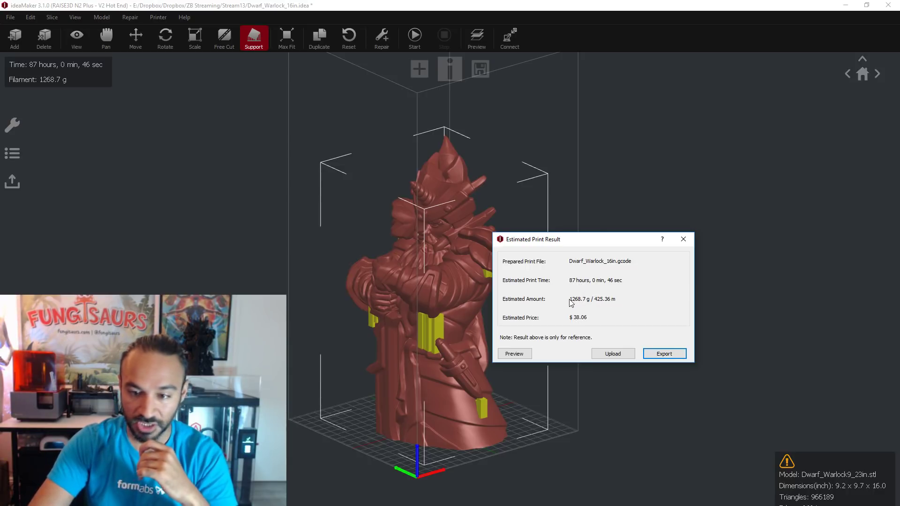
{"action": "mouse_move", "coordinate": [573, 304]}
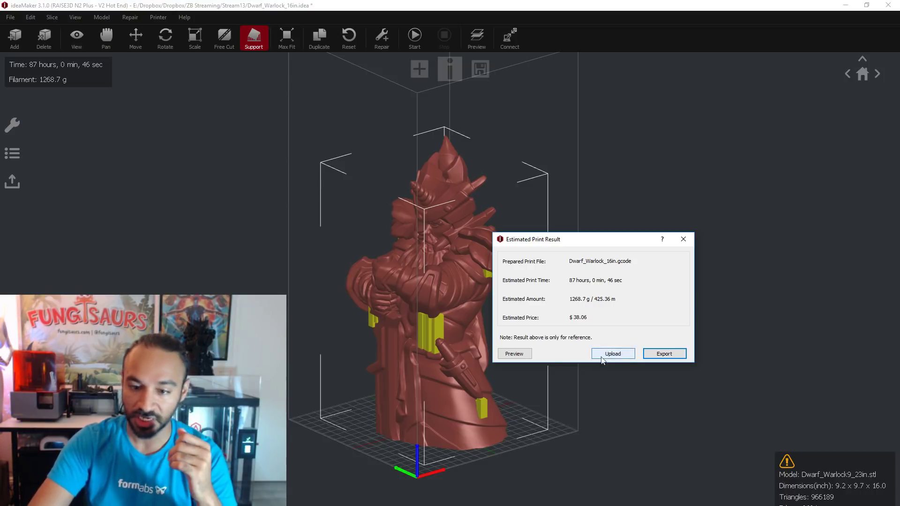
{"action": "left_click", "coordinate": [524, 354]}
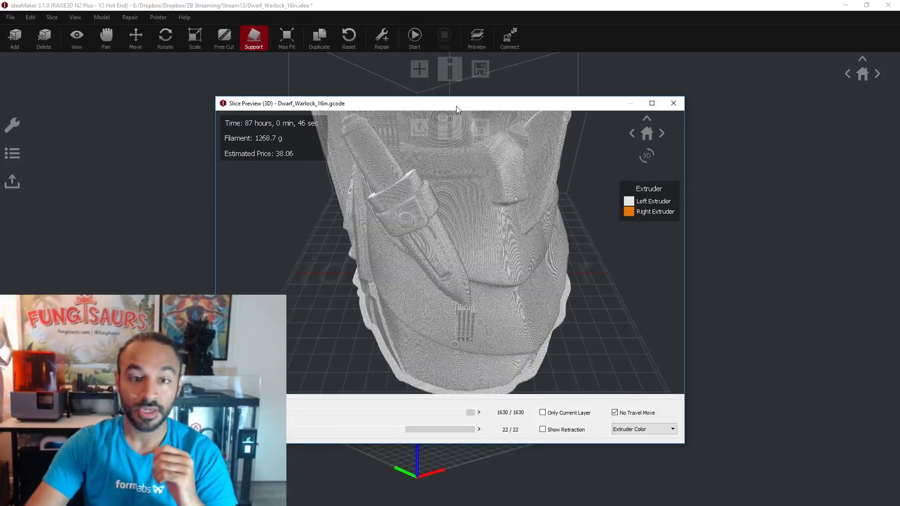
Enlarge the slice preview window, view the whole sliced warlock from the front and maximize the preview.
{"action": "left_click_drag", "start_coordinate": [457, 105], "coordinate": [317, 71]}
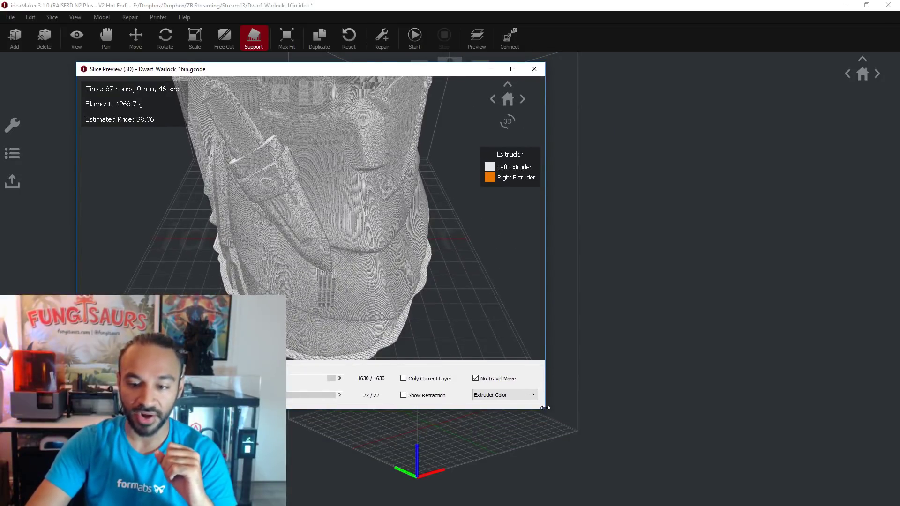
{"action": "left_click_drag", "start_coordinate": [545, 408], "coordinate": [862, 504]}
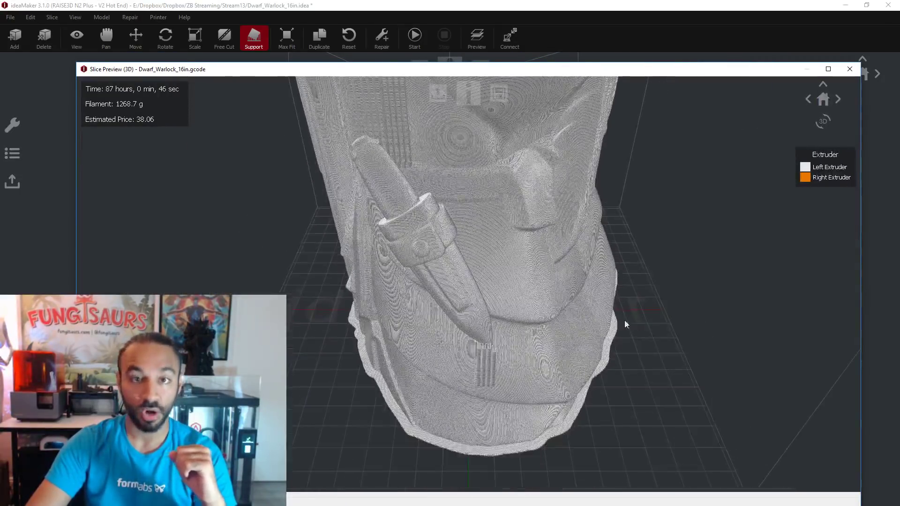
{"action": "left_click_drag", "start_coordinate": [626, 324], "coordinate": [417, 358]}
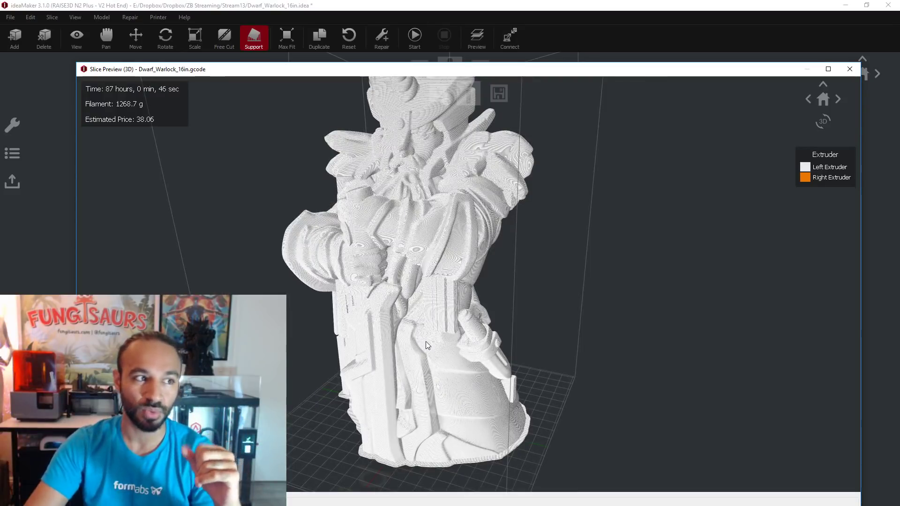
{"action": "left_click_drag", "start_coordinate": [426, 346], "coordinate": [549, 277]}
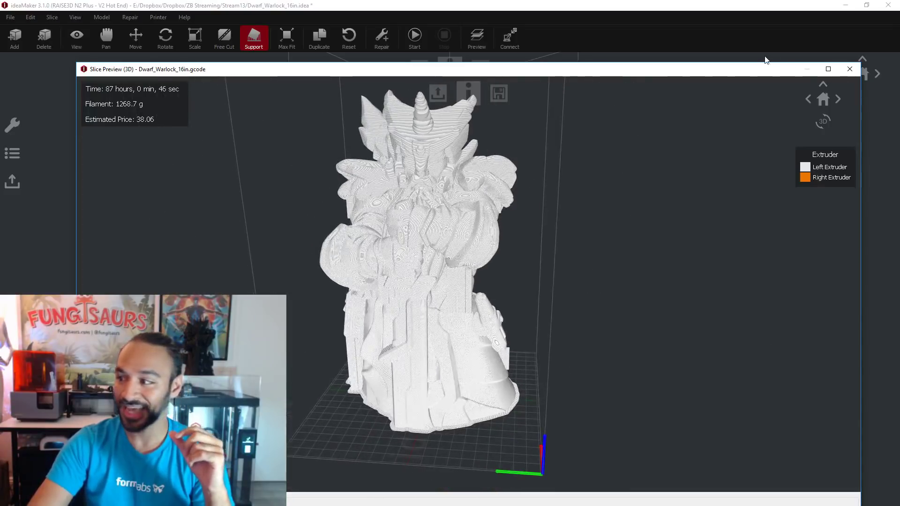
{"action": "left_click", "coordinate": [828, 69]}
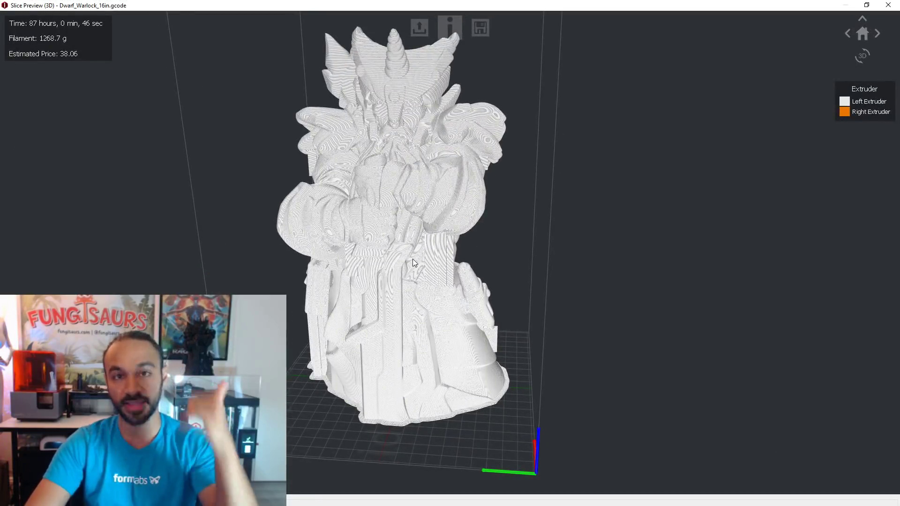
Examine the printed layer lines on the support pillar under the warlock's sleeve up close.
{"action": "scroll", "coordinate": [412, 258], "scroll_direction": "up", "scroll_amount": 5}
{"action": "scroll", "coordinate": [421, 204], "scroll_direction": "up", "scroll_amount": 6}
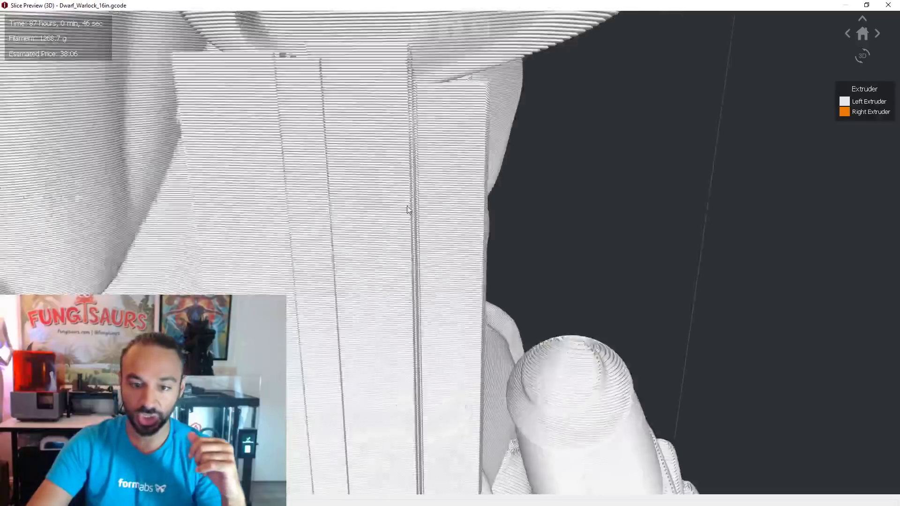
{"action": "scroll", "coordinate": [406, 217], "scroll_direction": "down", "scroll_amount": 2}
{"action": "scroll", "coordinate": [392, 207], "scroll_direction": "up", "scroll_amount": 1}
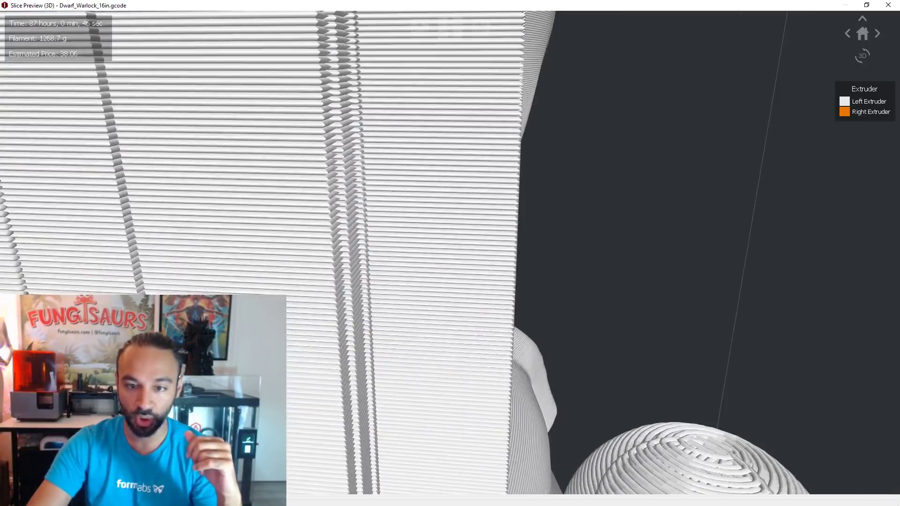
{"action": "scroll", "coordinate": [392, 206], "scroll_direction": "down", "scroll_amount": 1}
{"action": "right_click_drag", "start_coordinate": [391, 206], "coordinate": [368, 217]}
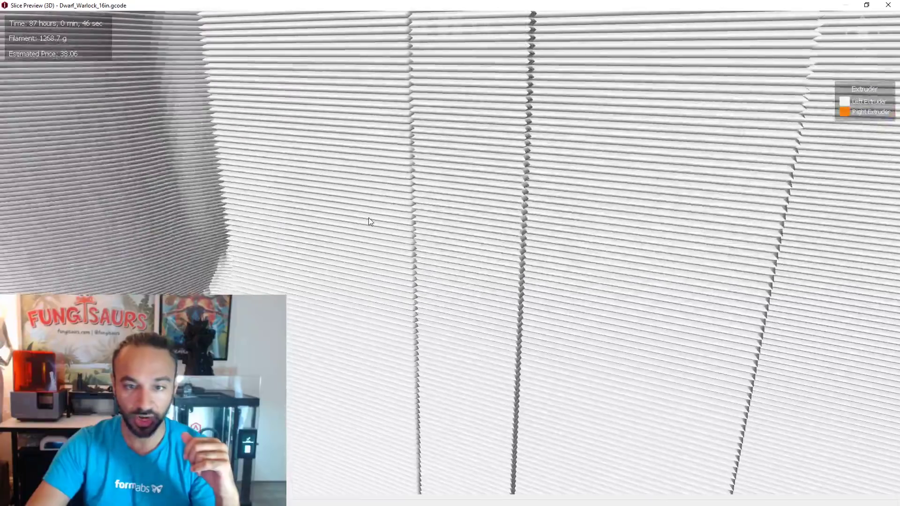
{"action": "scroll", "coordinate": [368, 217], "scroll_direction": "down", "scroll_amount": 2}
{"action": "scroll", "coordinate": [536, 218], "scroll_direction": "up", "scroll_amount": 1}
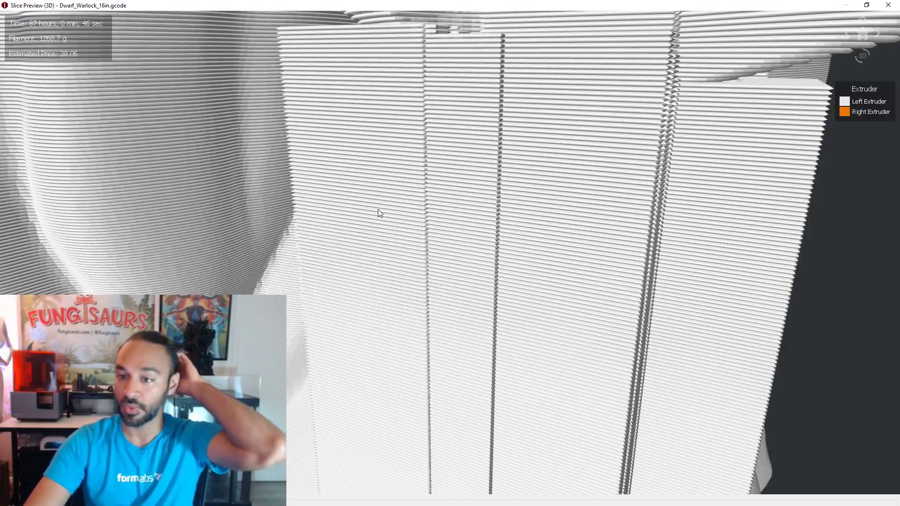
{"action": "scroll", "coordinate": [380, 211], "scroll_direction": "down", "scroll_amount": 3}
Inspect the sliced layers and top surface fill of the sword beneath the warlock's hand.
{"action": "scroll", "coordinate": [423, 279], "scroll_direction": "up", "scroll_amount": 5}
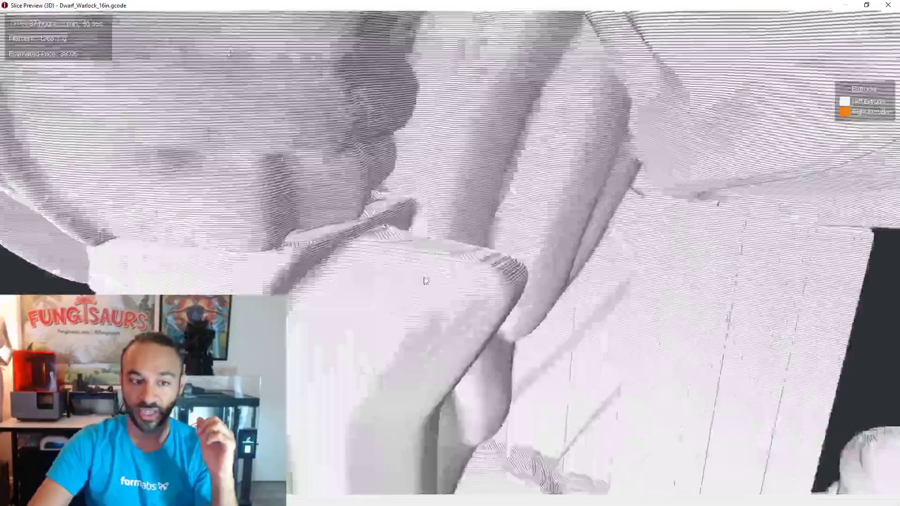
{"action": "scroll", "coordinate": [421, 330], "scroll_direction": "up", "scroll_amount": 5}
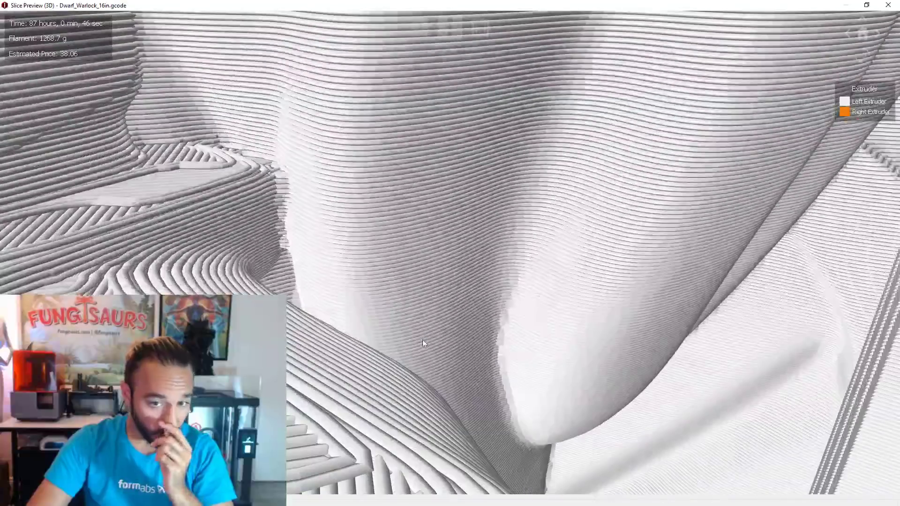
{"action": "scroll", "coordinate": [417, 332], "scroll_direction": "down", "scroll_amount": 3}
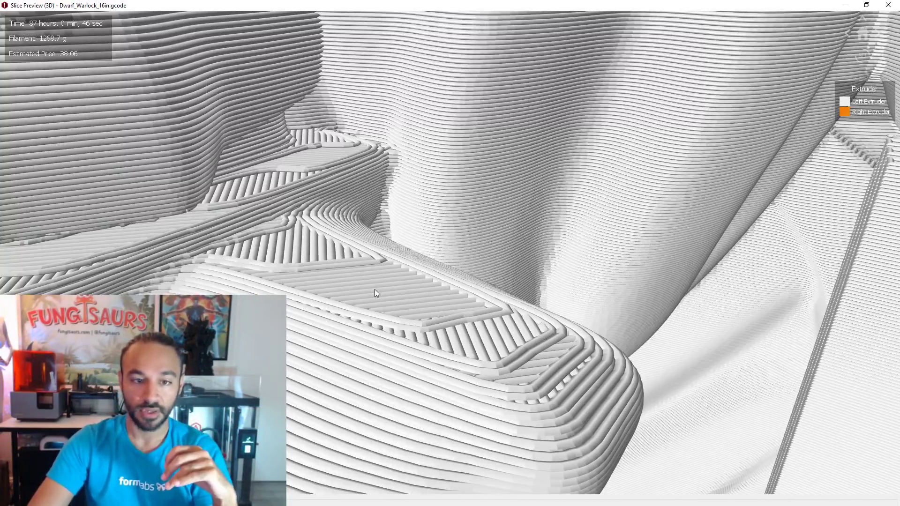
{"action": "scroll", "coordinate": [377, 292], "scroll_direction": "down", "scroll_amount": 3}
{"action": "scroll", "coordinate": [434, 295], "scroll_direction": "down", "scroll_amount": 6}
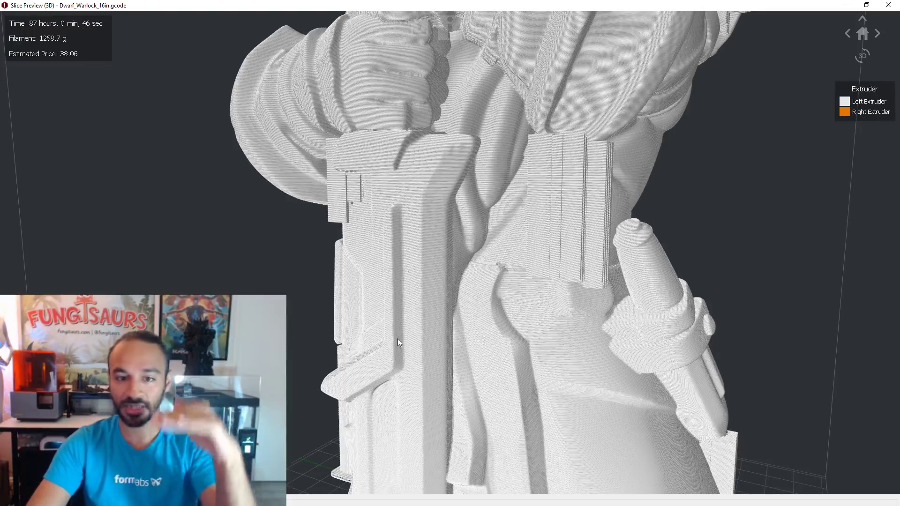
Examine the layer lines around the warlock's beard, sleeves and upper surfaces from above.
{"action": "left_click_drag", "start_coordinate": [634, 220], "coordinate": [306, 305]}
{"action": "scroll", "coordinate": [431, 374], "scroll_direction": "up", "scroll_amount": 3}
{"action": "middle_click_drag", "start_coordinate": [432, 373], "coordinate": [547, 359]}
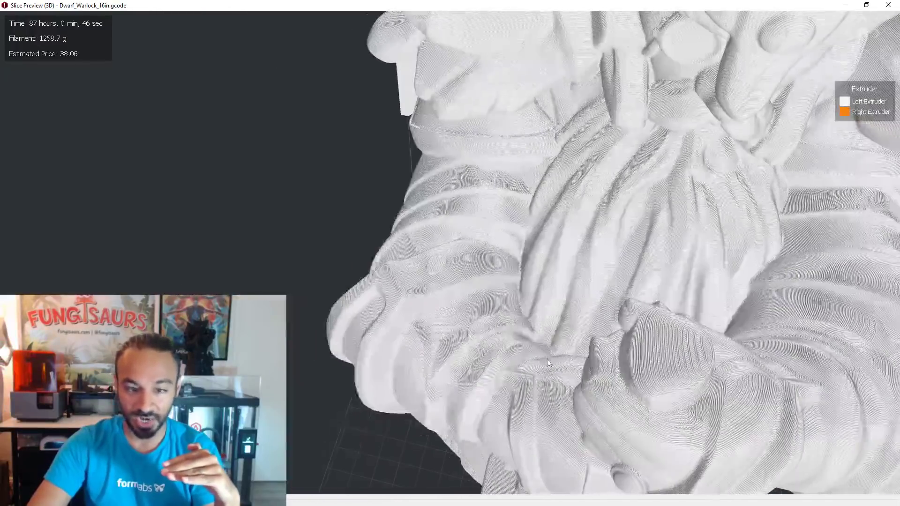
{"action": "scroll", "coordinate": [550, 357], "scroll_direction": "up", "scroll_amount": 3}
{"action": "middle_click_drag", "start_coordinate": [485, 309], "coordinate": [468, 324]}
{"action": "scroll", "coordinate": [450, 435], "scroll_direction": "up", "scroll_amount": 2}
{"action": "middle_click_drag", "start_coordinate": [450, 434], "coordinate": [441, 352]}
{"action": "scroll", "coordinate": [441, 352], "scroll_direction": "up", "scroll_amount": 1}
{"action": "scroll", "coordinate": [441, 352], "scroll_direction": "up", "scroll_amount": 2}
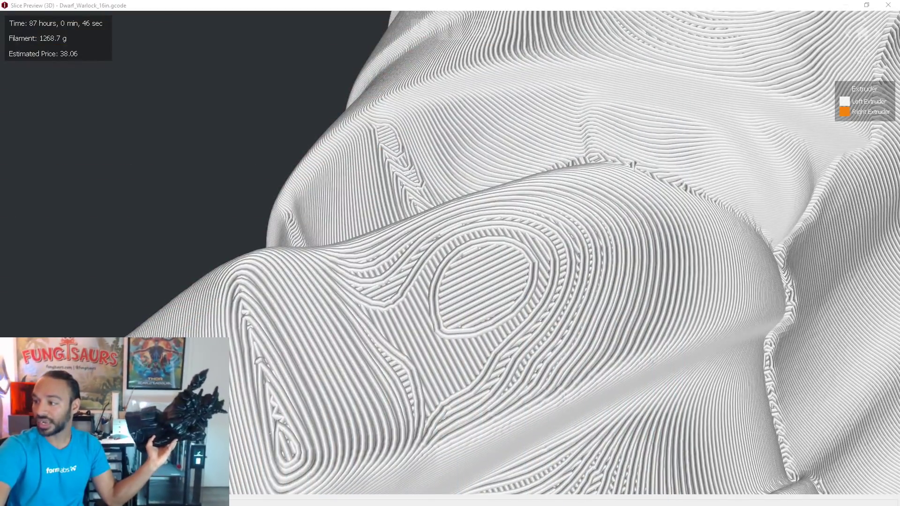
View the sliced warlock from below to inspect the supports under the sleeve and shoulder.
{"action": "right_click_drag", "start_coordinate": [563, 226], "coordinate": [477, 232]}
{"action": "scroll", "coordinate": [559, 215], "scroll_direction": "down", "scroll_amount": 8}
{"action": "left_click_drag", "start_coordinate": [477, 233], "coordinate": [311, 235]}
{"action": "left_click_drag", "start_coordinate": [669, 58], "coordinate": [747, 16]}
{"action": "scroll", "coordinate": [615, 114], "scroll_direction": "up", "scroll_amount": 10}
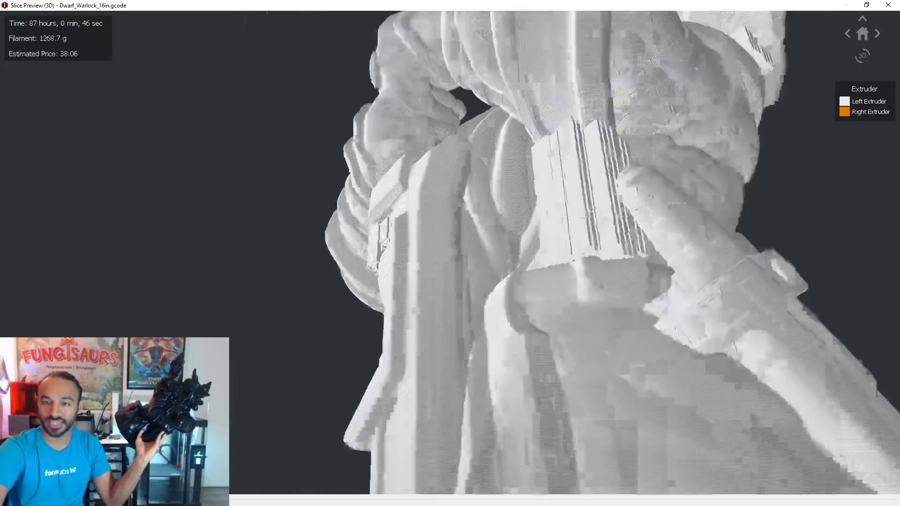
{"action": "scroll", "coordinate": [598, 175], "scroll_direction": "down", "scroll_amount": 3}
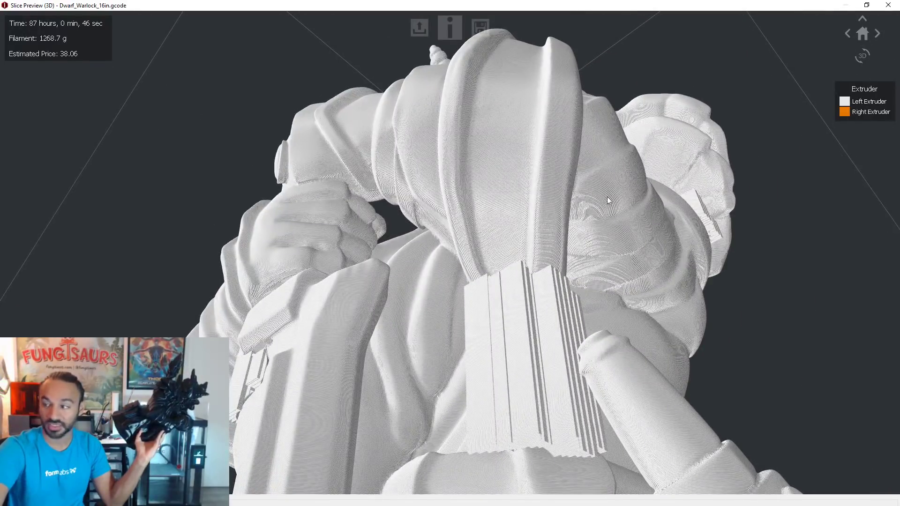
Examine the layer lines and support blocks around the warlock's sword, fist and adjacent sleeve from the front.
{"action": "left_click_drag", "start_coordinate": [608, 188], "coordinate": [255, 412]}
{"action": "scroll", "coordinate": [190, 305], "scroll_direction": "down", "scroll_amount": 3}
{"action": "scroll", "coordinate": [258, 456], "scroll_direction": "up", "scroll_amount": 4}
{"action": "scroll", "coordinate": [248, 366], "scroll_direction": "down", "scroll_amount": 1}
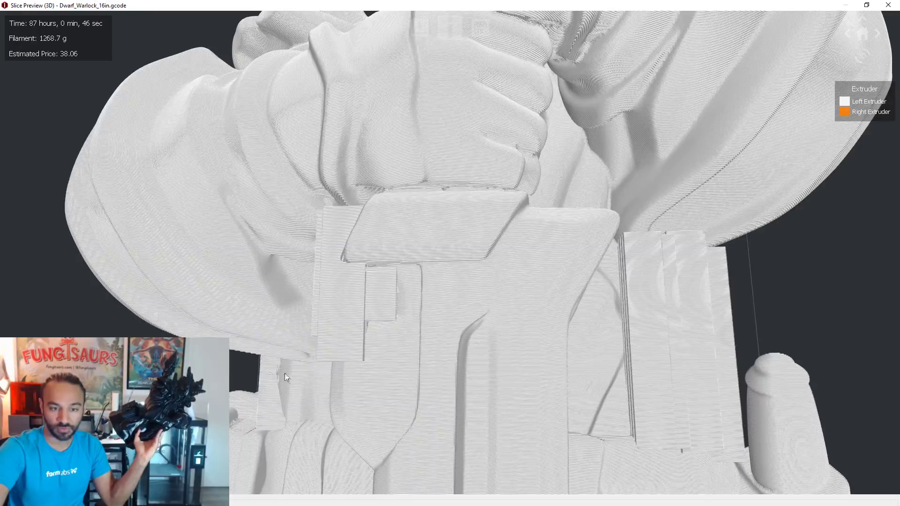
{"action": "scroll", "coordinate": [285, 373], "scroll_direction": "up", "scroll_amount": 4}
{"action": "scroll", "coordinate": [314, 310], "scroll_direction": "down", "scroll_amount": 4}
{"action": "left_click_drag", "start_coordinate": [314, 310], "coordinate": [277, 206]}
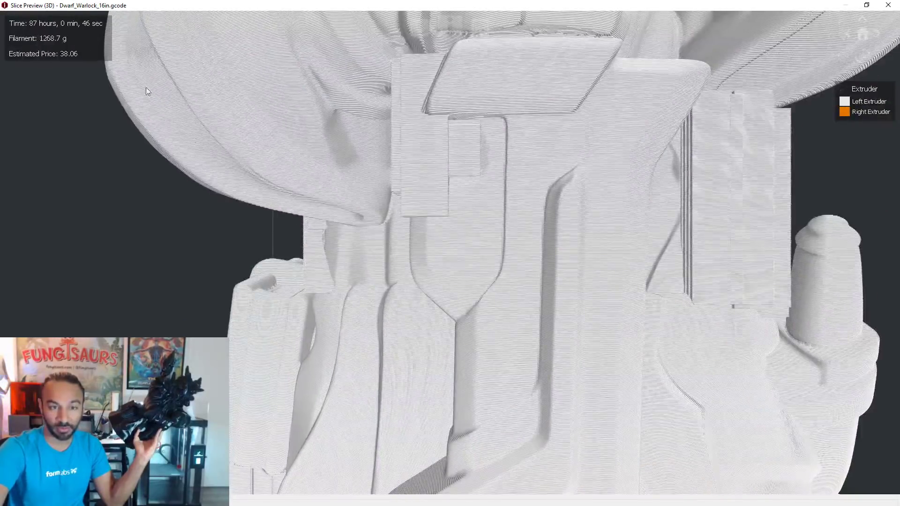
{"action": "scroll", "coordinate": [480, 273], "scroll_direction": "down", "scroll_amount": 3}
Inspect the support pillar beneath the other sleeve up close and view the whole sliced figure.
{"action": "left_click_drag", "start_coordinate": [738, 287], "coordinate": [470, 285]}
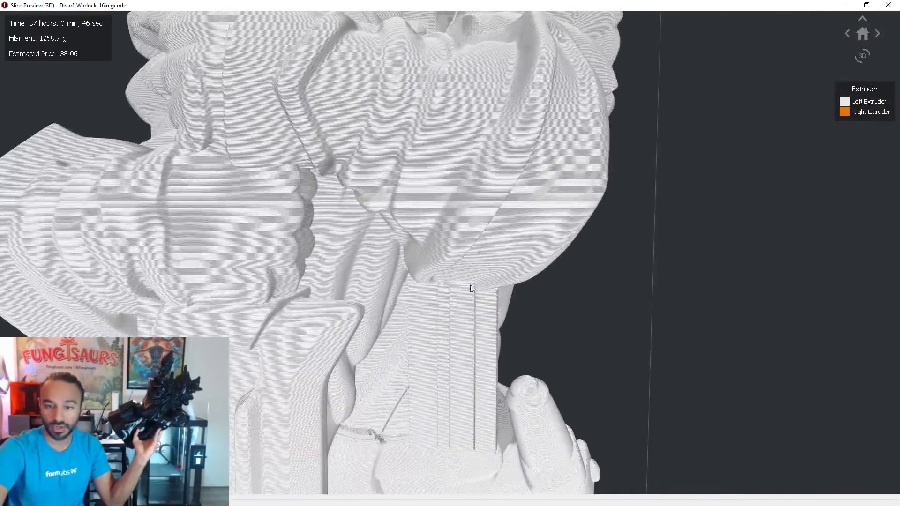
{"action": "left_click_drag", "start_coordinate": [636, 179], "coordinate": [537, 341]}
{"action": "scroll", "coordinate": [567, 235], "scroll_direction": "down", "scroll_amount": 5}
{"action": "scroll", "coordinate": [548, 329], "scroll_direction": "down", "scroll_amount": 3}
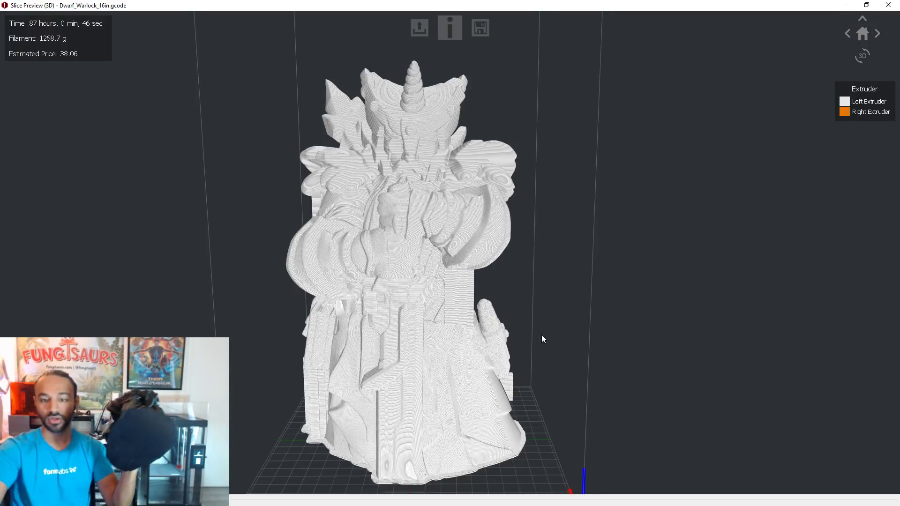
Cut the displayed layers down to hat level and inspect the infill grid inside the warlock's head from above.
{"action": "scroll", "coordinate": [645, 374], "scroll_direction": "up", "scroll_amount": 5}
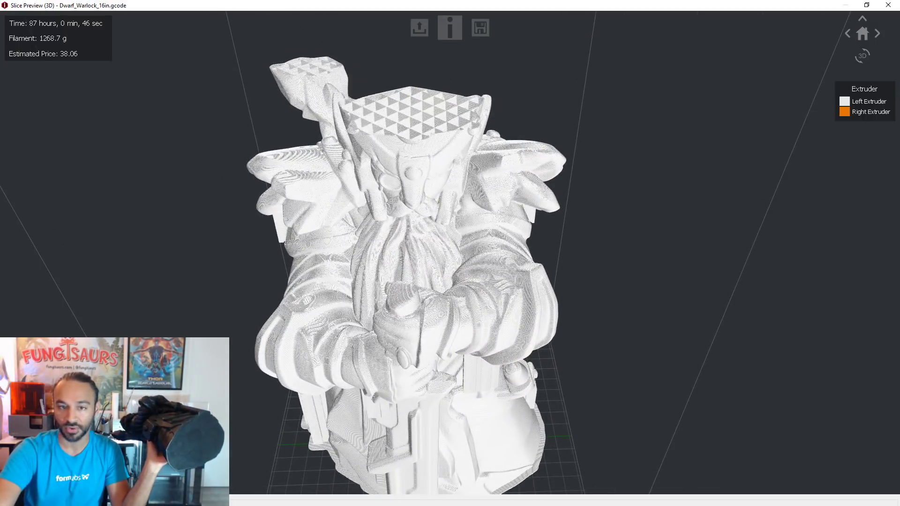
{"action": "right_click_drag", "start_coordinate": [573, 310], "coordinate": [626, 291]}
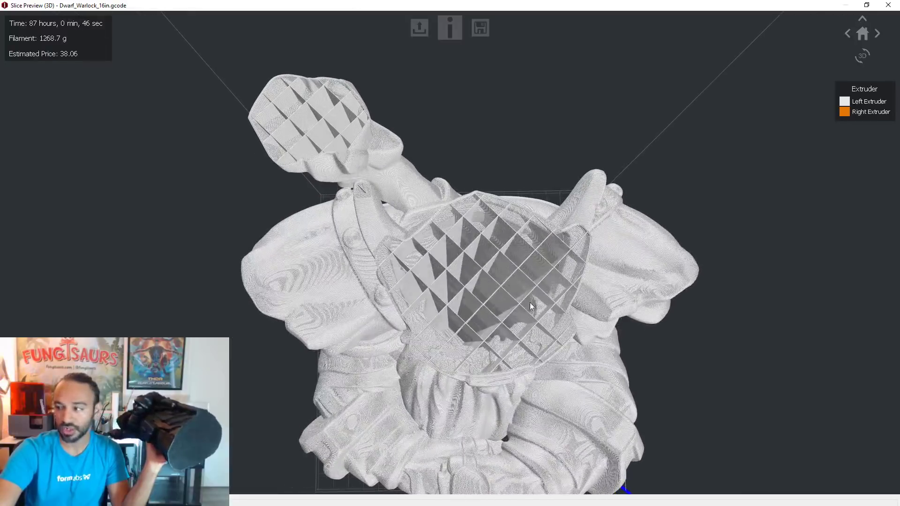
{"action": "key", "text": "Down"}
{"action": "key", "text": "Down"}
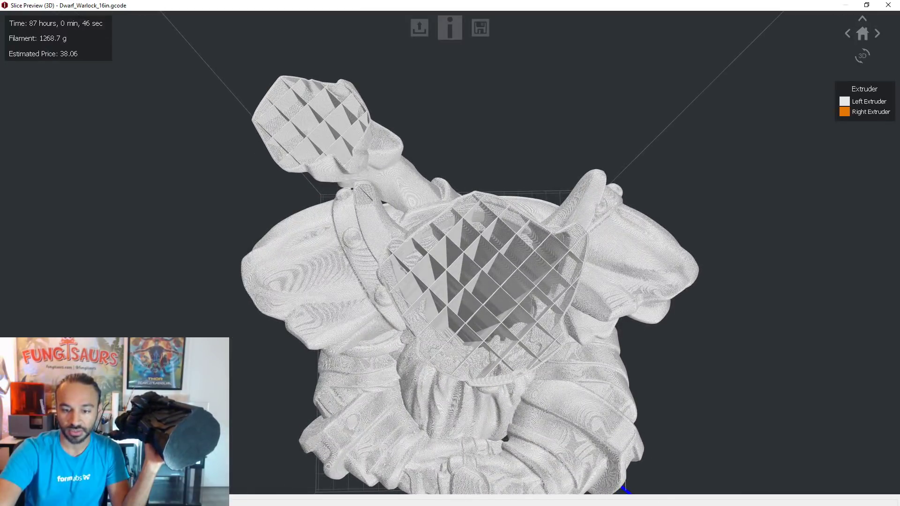
Lower the displayed layers to the torso and inspect the infill grid inside the body and sleeve.
{"action": "left_click_drag", "start_coordinate": [679, 505], "coordinate": [631, 505]}
{"action": "right_click_drag", "start_coordinate": [638, 422], "coordinate": [478, 294]}
{"action": "scroll", "coordinate": [478, 294], "scroll_direction": "up", "scroll_amount": 10}
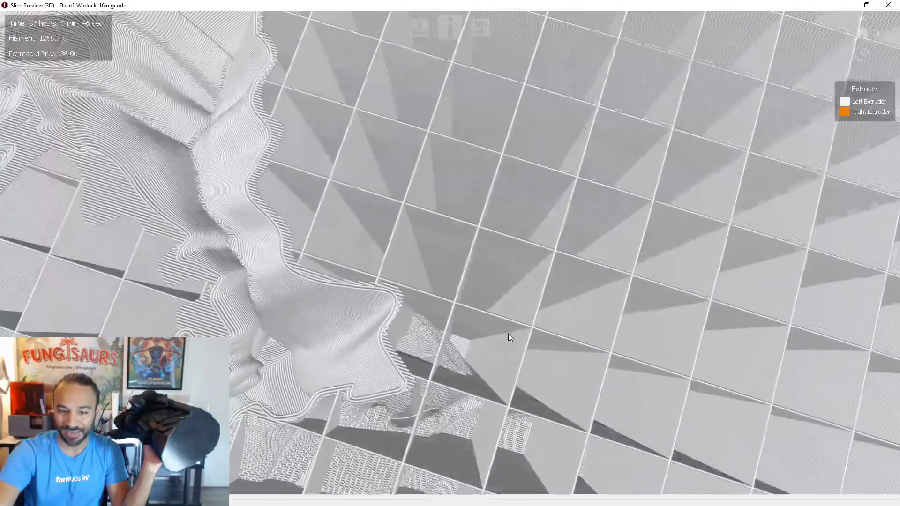
{"action": "scroll", "coordinate": [523, 299], "scroll_direction": "down", "scroll_amount": 10}
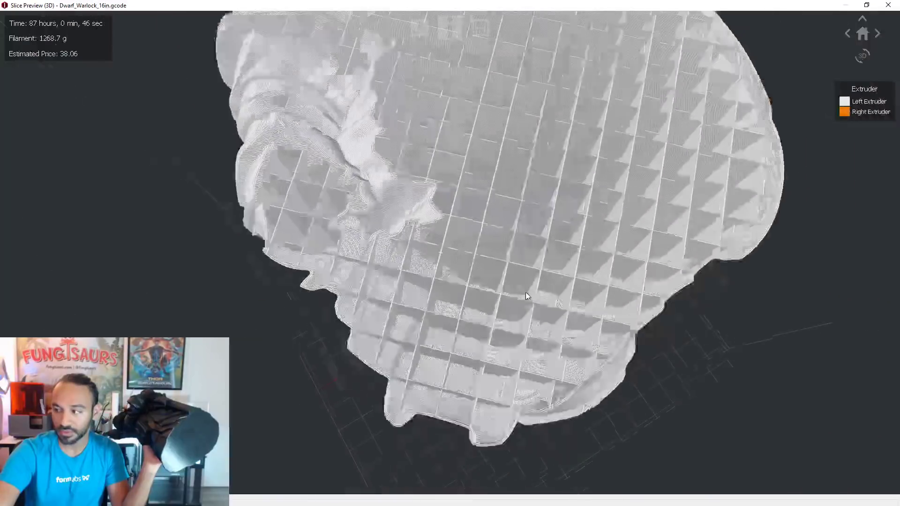
{"action": "left_click_drag", "start_coordinate": [489, 357], "coordinate": [403, 336]}
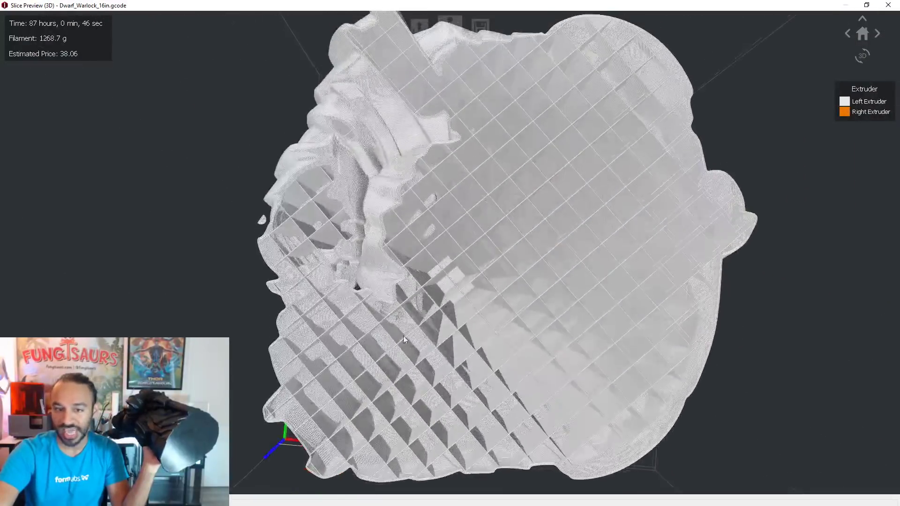
{"action": "scroll", "coordinate": [422, 328], "scroll_direction": "down", "scroll_amount": 5}
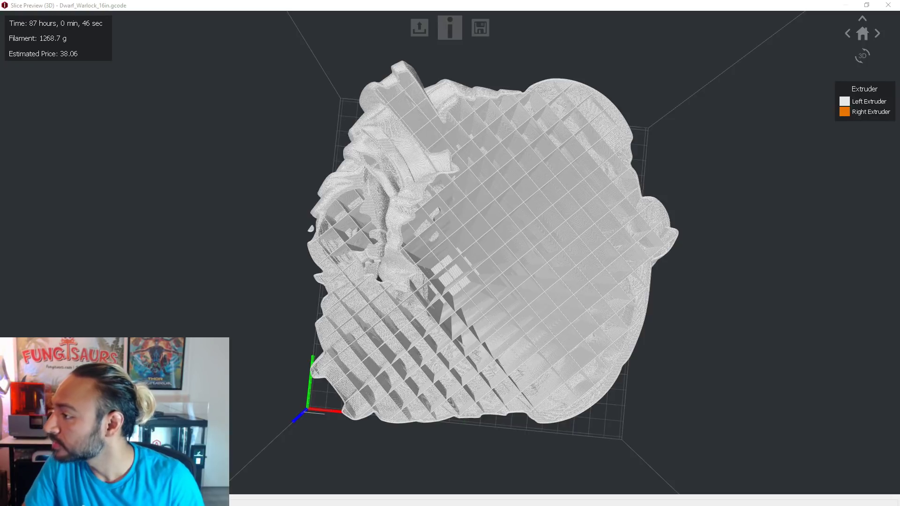
Lower the displayed layers to the figure's base and examine its walls, infill and the raft edge up close.
{"action": "left_click_drag", "start_coordinate": [619, 356], "coordinate": [840, 154]}
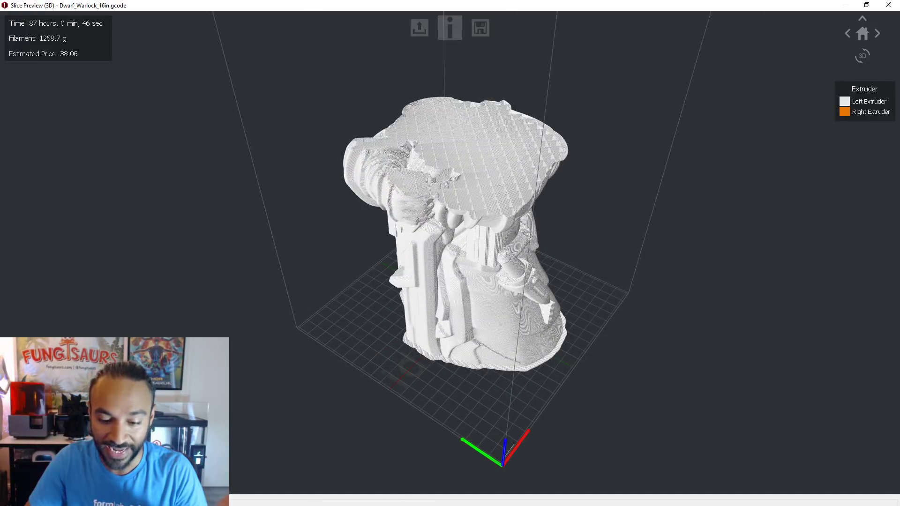
{"action": "left_click_drag", "start_coordinate": [410, 505], "coordinate": [234, 505]}
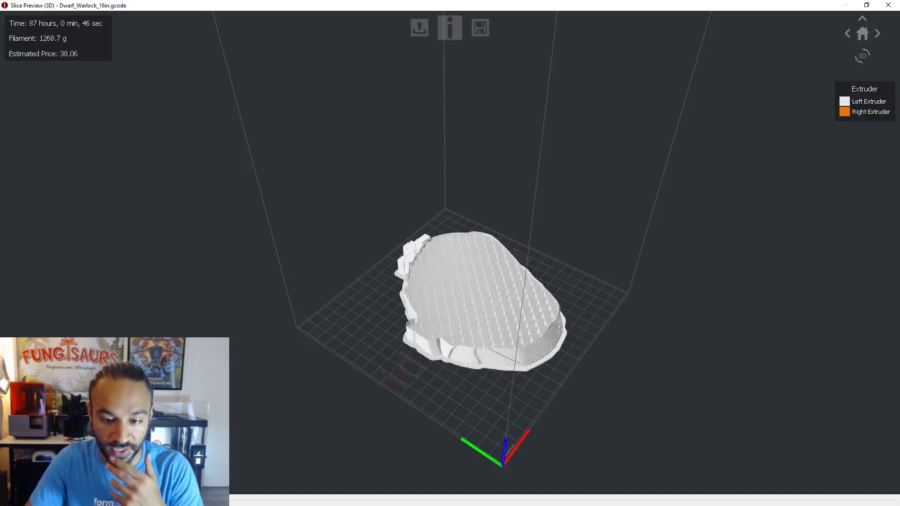
{"action": "left_click_drag", "start_coordinate": [433, 381], "coordinate": [434, 285]}
{"action": "scroll", "coordinate": [435, 289], "scroll_direction": "up", "scroll_amount": 10}
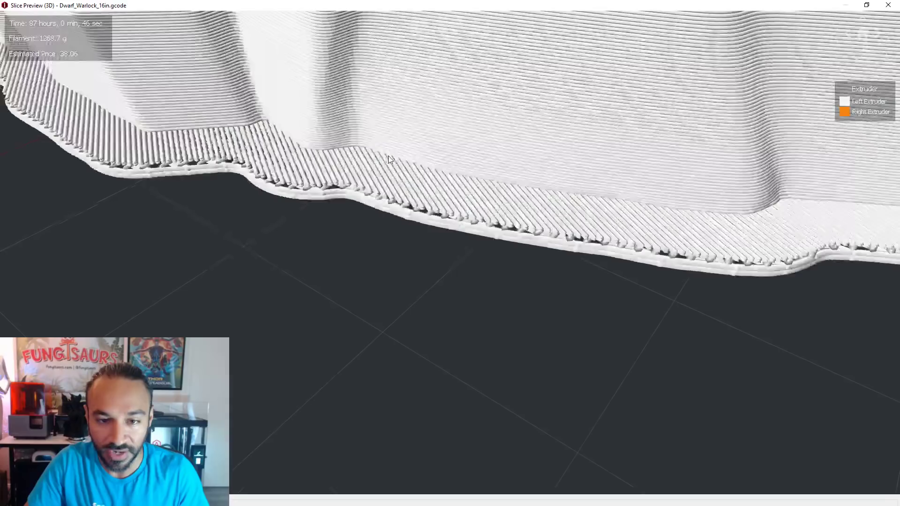
{"action": "left_click_drag", "start_coordinate": [388, 212], "coordinate": [297, 431]}
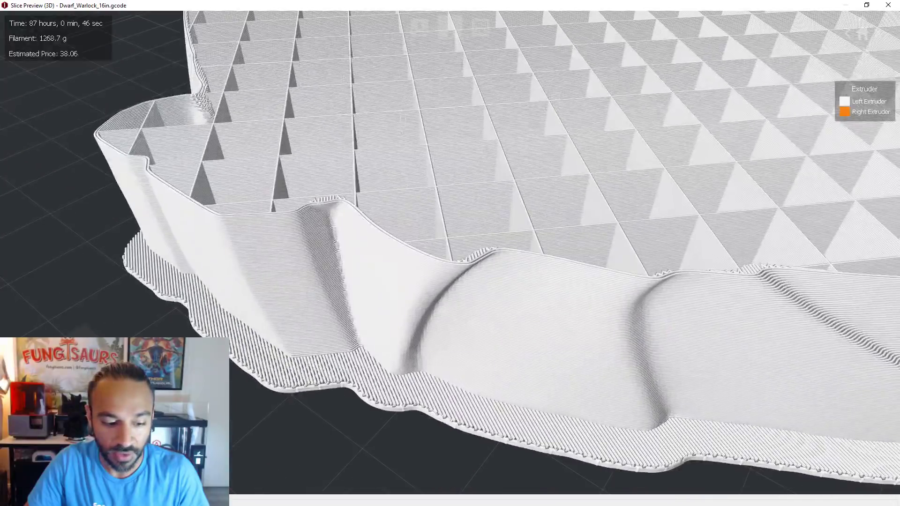
Lower the displayed layers through the bottom of the base to the raft's first lines and inspect them from above.
{"action": "left_click_drag", "start_coordinate": [94, 500], "coordinate": [29, 500]}
{"action": "scroll", "coordinate": [451, 376], "scroll_direction": "down", "scroll_amount": 4}
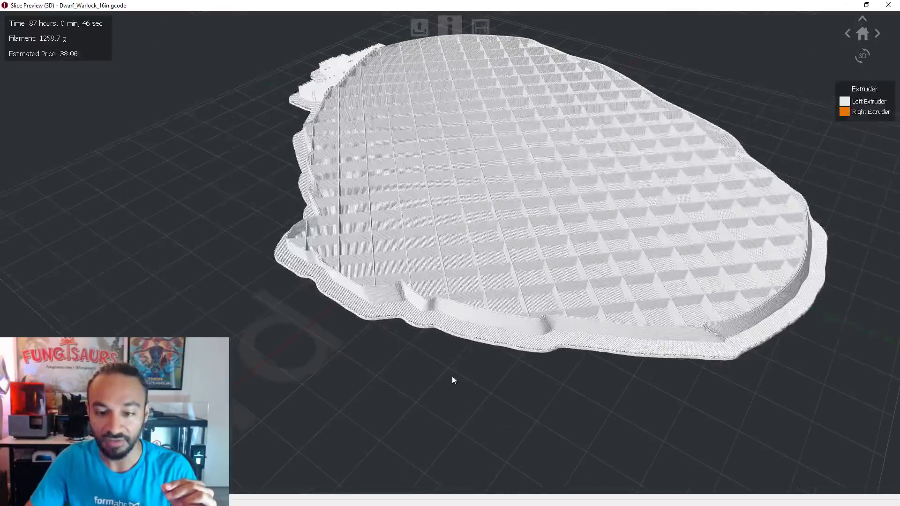
{"action": "scroll", "coordinate": [460, 349], "scroll_direction": "down", "scroll_amount": 2}
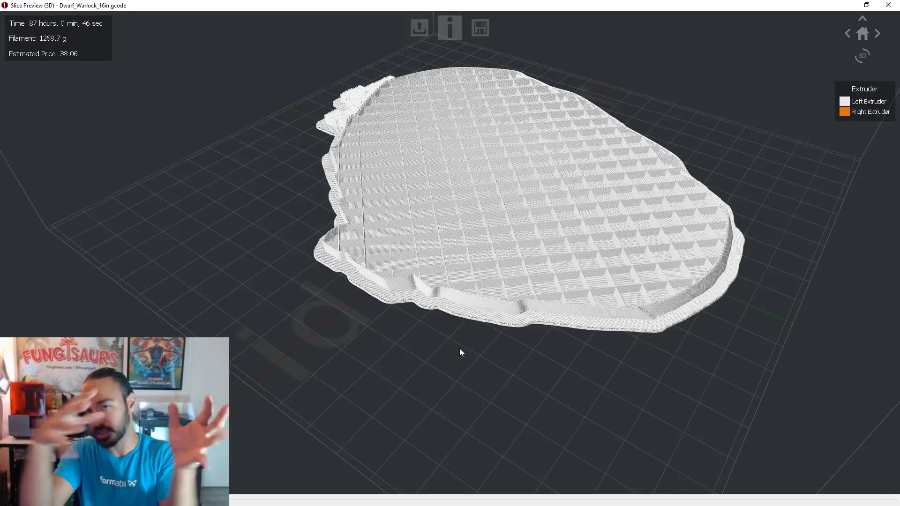
{"action": "left_click_drag", "start_coordinate": [461, 265], "coordinate": [494, 284]}
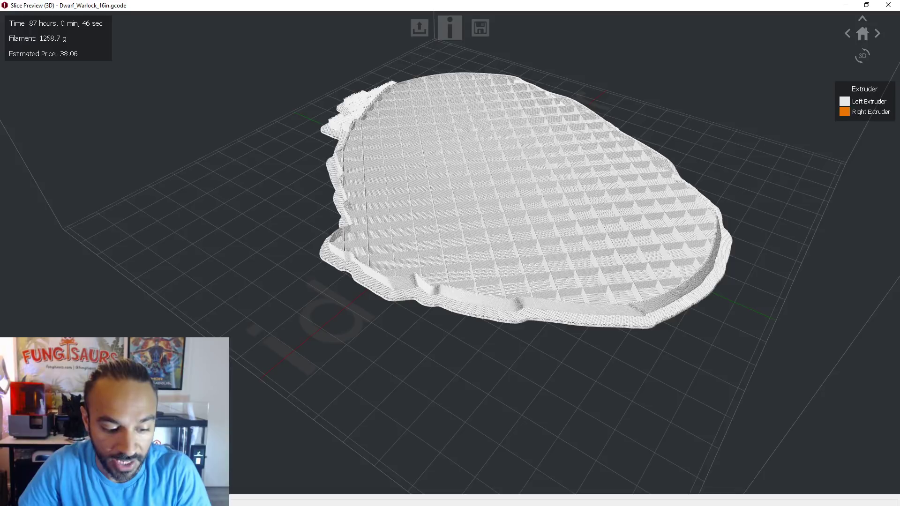
{"action": "scroll", "coordinate": [359, 352], "scroll_direction": "down", "scroll_amount": 2}
{"action": "left_click_drag", "start_coordinate": [359, 352], "coordinate": [502, 484]}
{"action": "scroll", "coordinate": [528, 375], "scroll_direction": "up", "scroll_amount": 3}
{"action": "scroll", "coordinate": [528, 363], "scroll_direction": "down", "scroll_amount": 4}
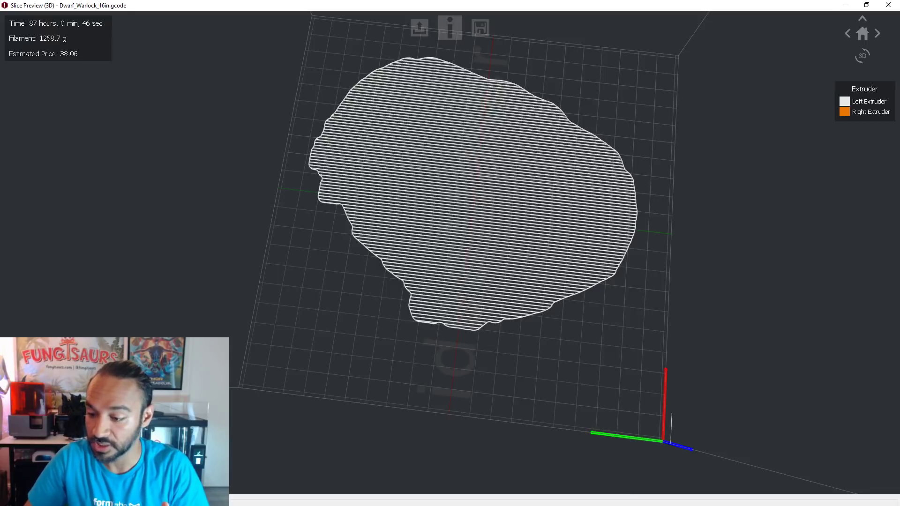
Restore the display of all printed layers and view the complete sliced warlock from the front.
{"action": "left_click_drag", "start_coordinate": [244, 505], "coordinate": [738, 505]}
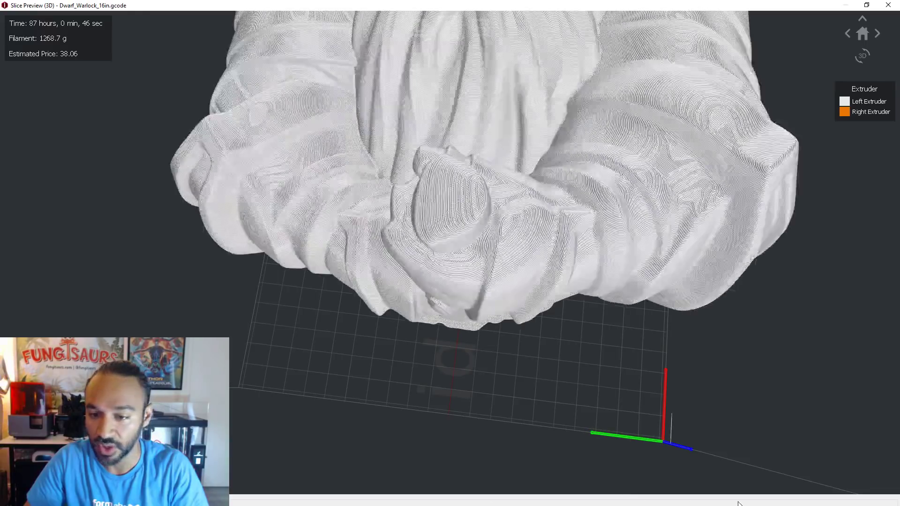
{"action": "scroll", "coordinate": [519, 357], "scroll_direction": "down", "scroll_amount": 3}
{"action": "left_click_drag", "start_coordinate": [494, 345], "coordinate": [471, 318]}
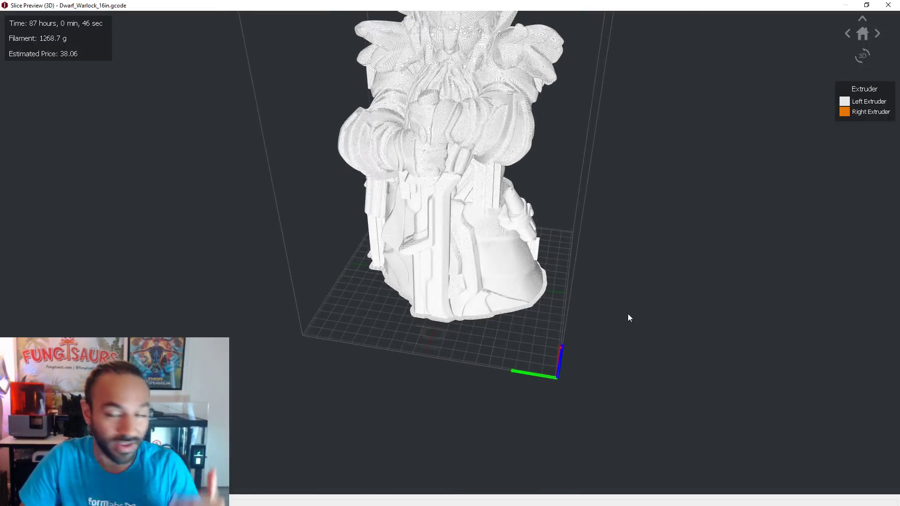
{"action": "left_click_drag", "start_coordinate": [628, 313], "coordinate": [702, 365]}
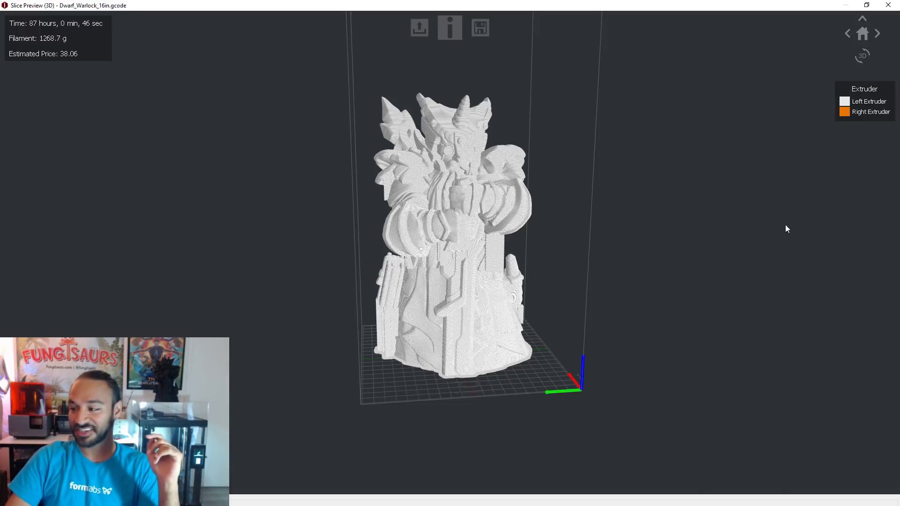
Reduce the slice preview from full screen to a smaller window over the main workspace.
{"action": "double_click", "coordinate": [721, 9]}
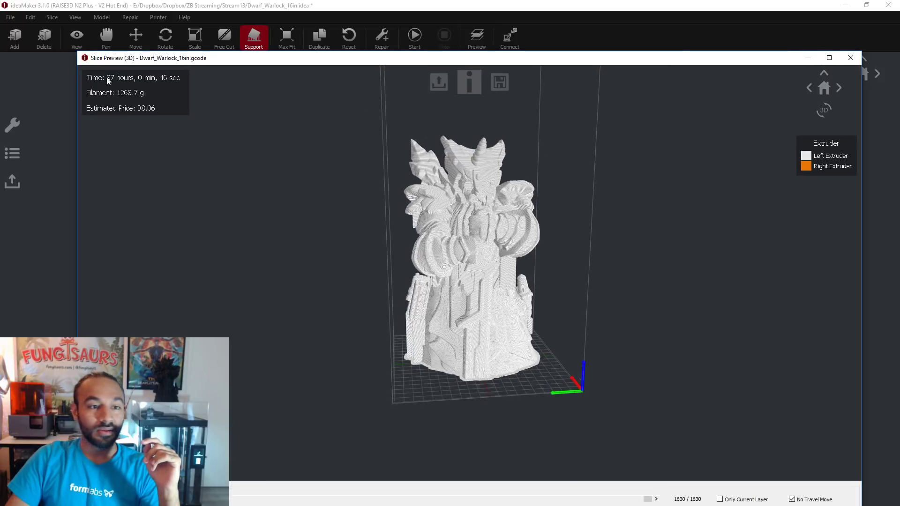
{"action": "left_click_drag", "start_coordinate": [76, 52], "coordinate": [179, 188]}
{"action": "left_click_drag", "start_coordinate": [695, 200], "coordinate": [604, 152]}
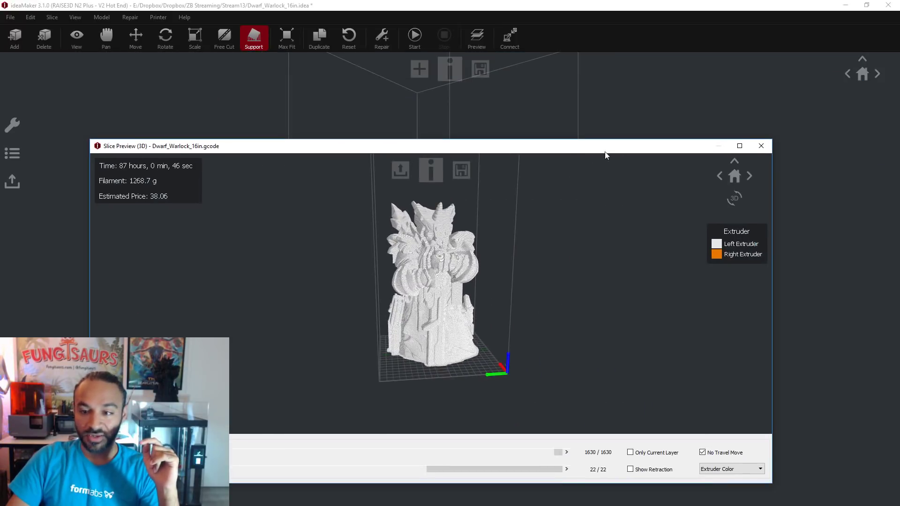
Close the slice preview and the estimated print result, and exit ideaMaker without saving the project.
{"action": "left_click", "coordinate": [757, 150]}
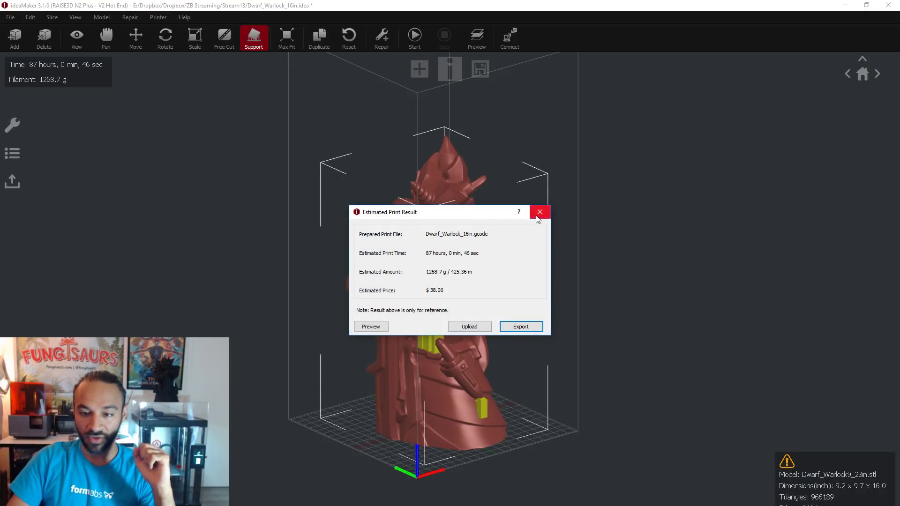
{"action": "left_click", "coordinate": [538, 218]}
{"action": "left_click", "coordinate": [888, 5]}
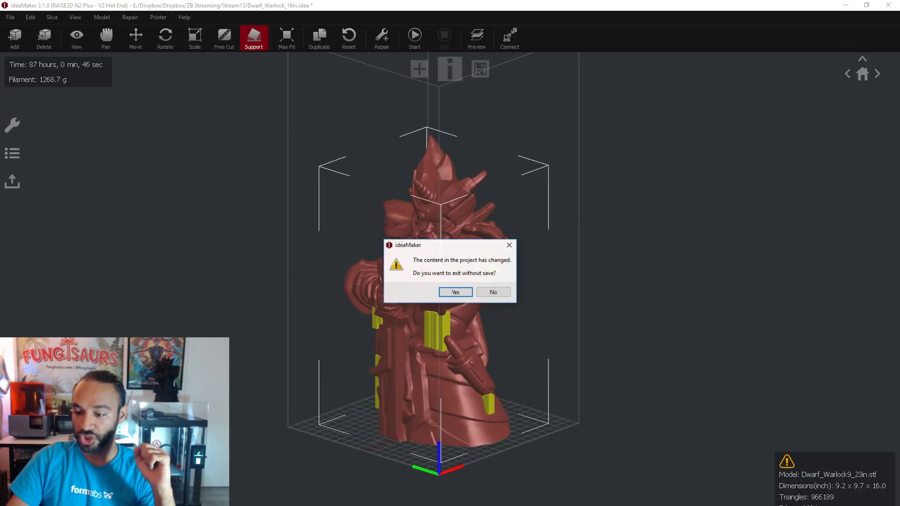
{"action": "left_click", "coordinate": [455, 292]}
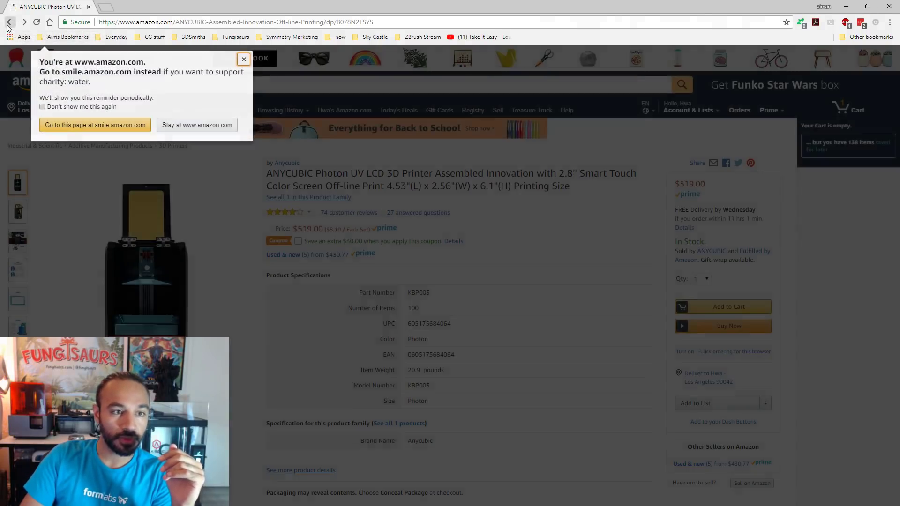
In the browser, return to the ANYCUBIC Photon search, show its video results and open "Anycubic Photon 3D Printer Review".
{"action": "left_click", "coordinate": [9, 23]}
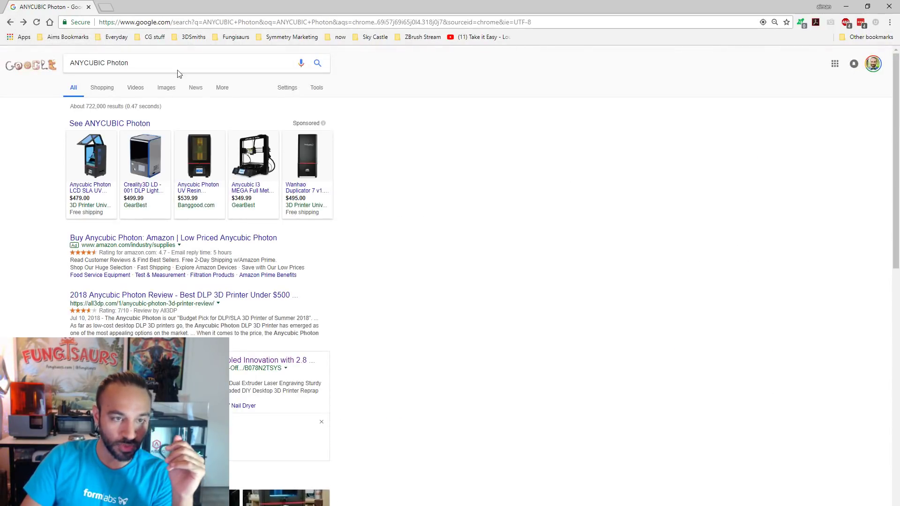
{"action": "left_click", "coordinate": [127, 90]}
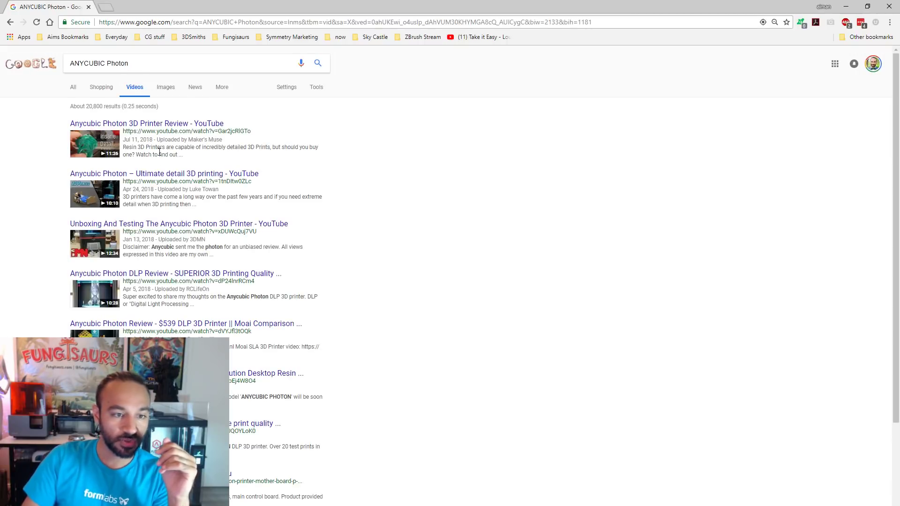
{"action": "left_click", "coordinate": [179, 125]}
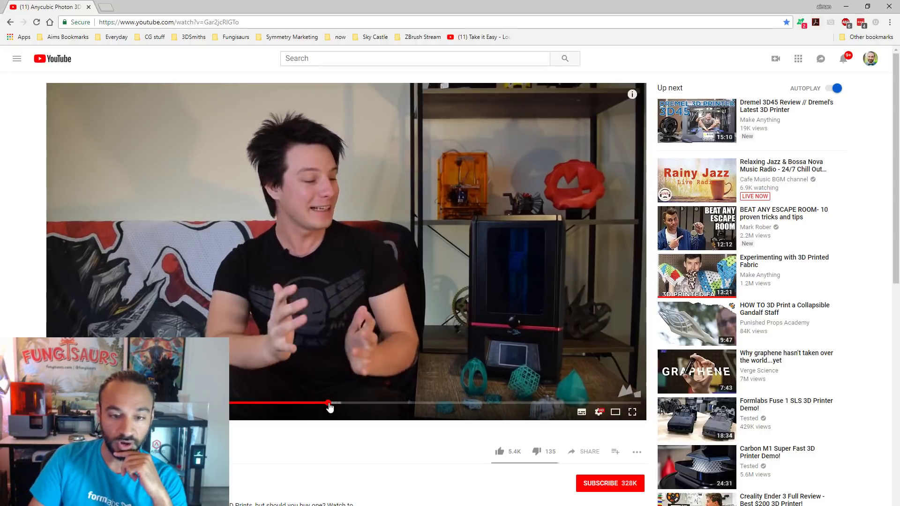
Skim through the second half of the Anycubic Photon review video to look at the printer and its sample prints.
{"action": "left_click", "coordinate": [368, 403]}
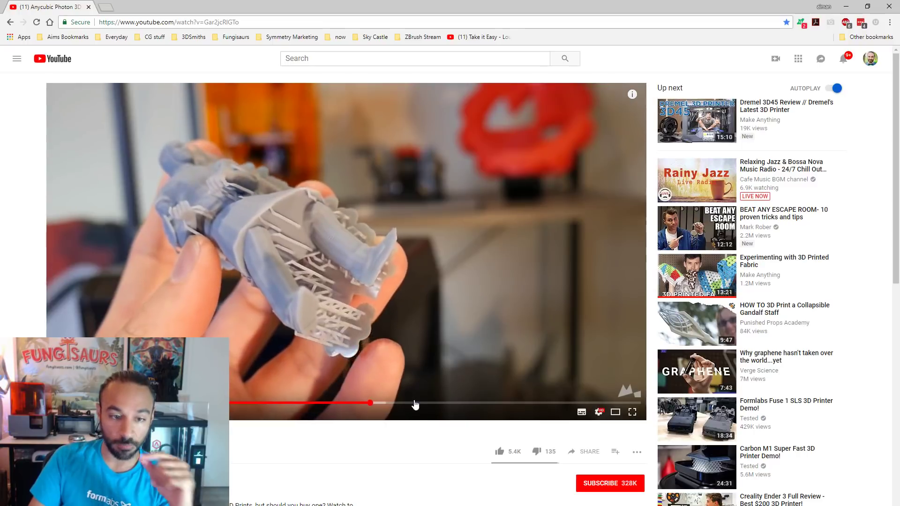
{"action": "left_click", "coordinate": [424, 404]}
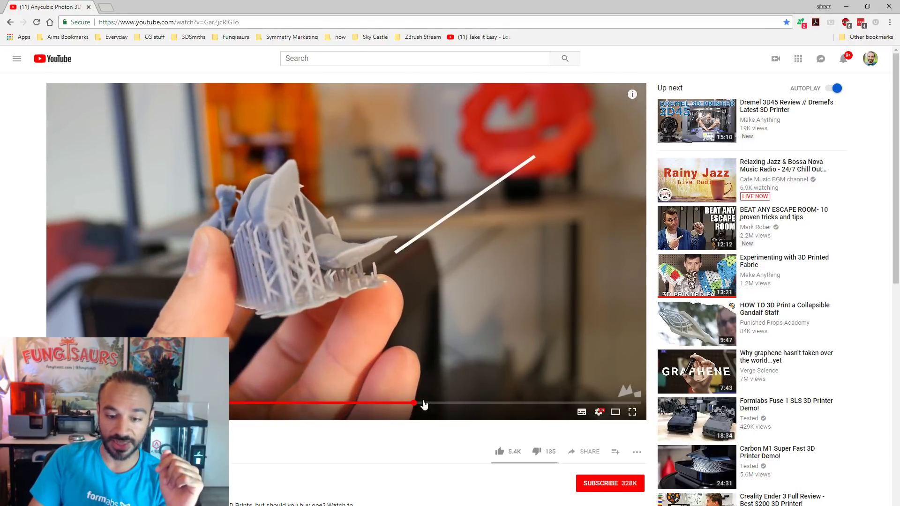
{"action": "left_click", "coordinate": [476, 403]}
{"action": "left_click", "coordinate": [505, 403]}
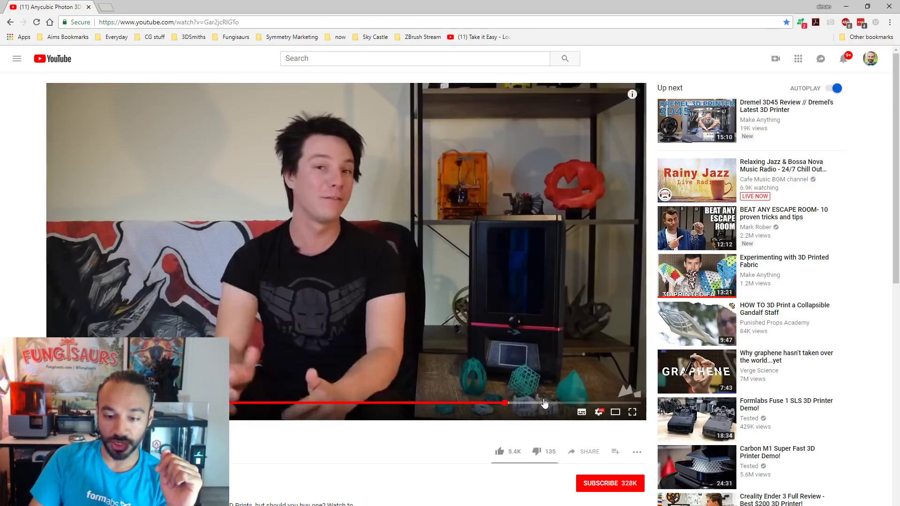
{"action": "left_click", "coordinate": [572, 402]}
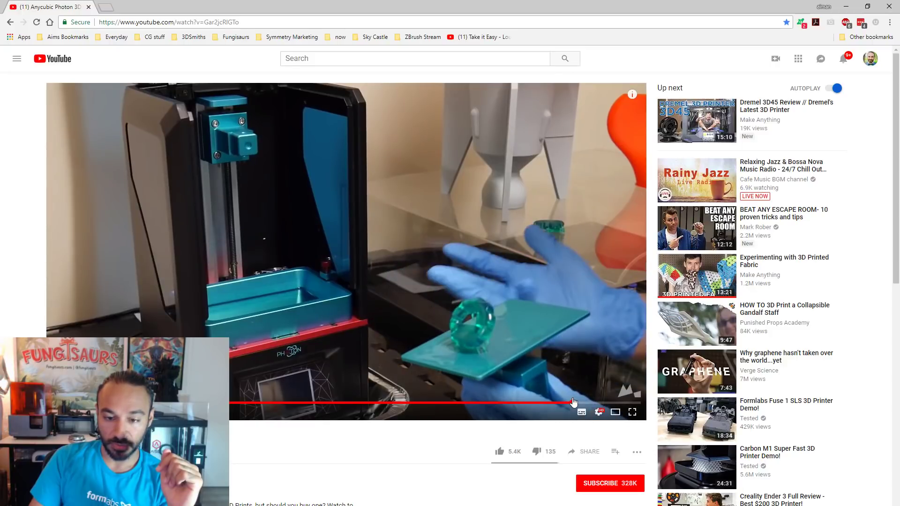
{"action": "left_click", "coordinate": [595, 402]}
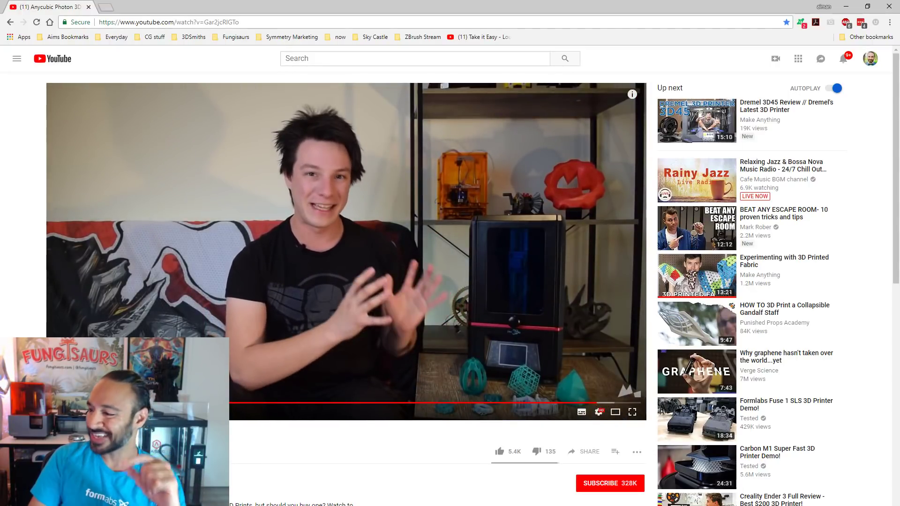
{"action": "scroll", "coordinate": [352, 358], "scroll_direction": "down", "scroll_amount": 7}
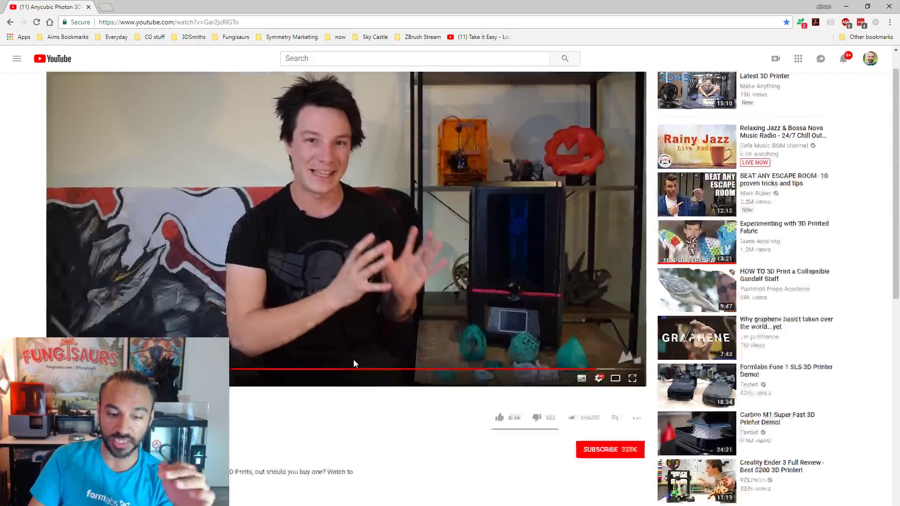
{"action": "scroll", "coordinate": [395, 262], "scroll_direction": "up", "scroll_amount": 7}
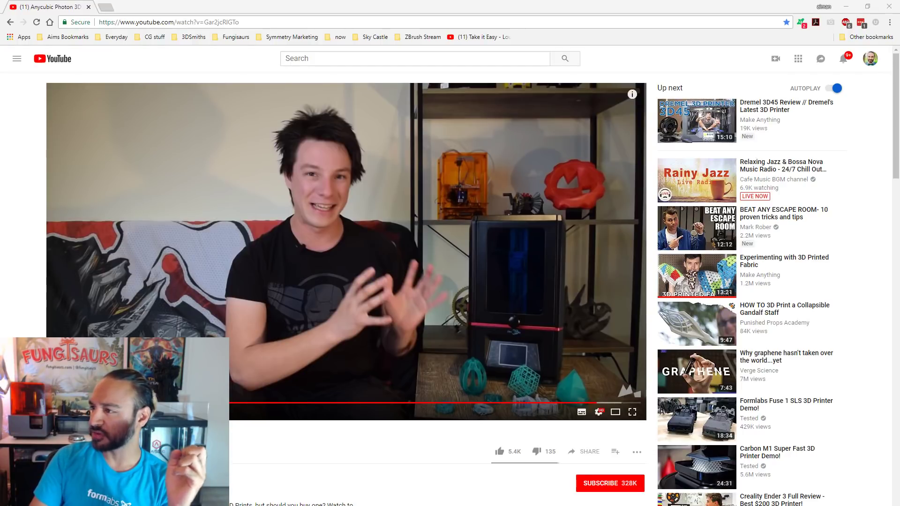
Add the Raise3D N2 Plus product page to this browser window as a tab and examine its build volume, dual-extruder and touchscreen sections.
{"action": "left_click_drag", "start_coordinate": [899, 23], "coordinate": [187, 7]}
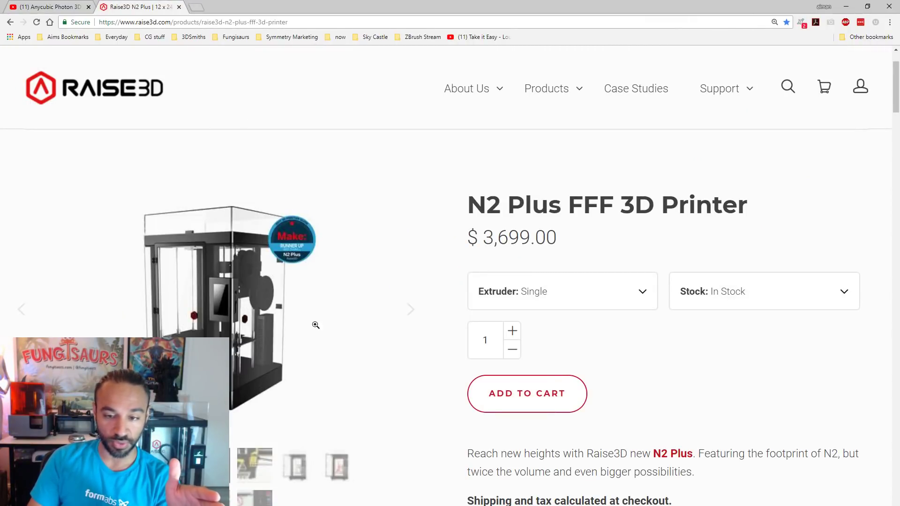
{"action": "scroll", "coordinate": [300, 243], "scroll_direction": "down", "scroll_amount": 5}
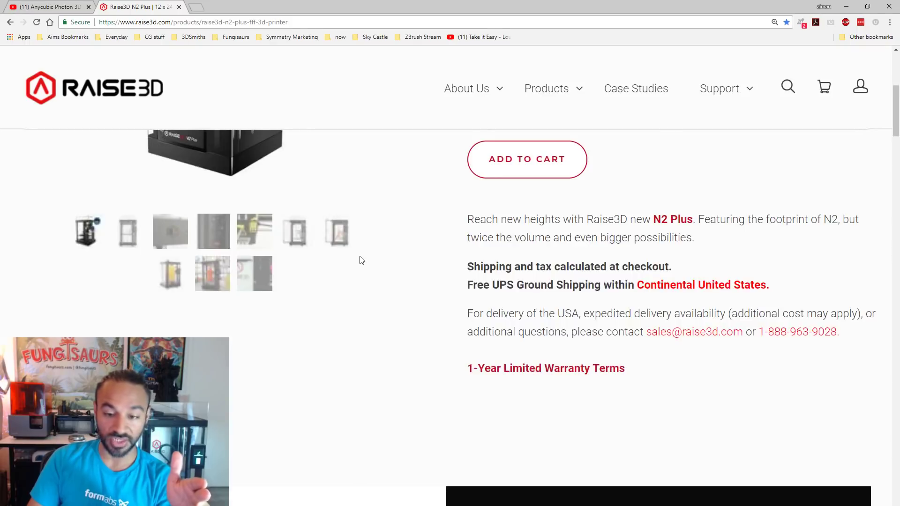
{"action": "scroll", "coordinate": [358, 259], "scroll_direction": "up", "scroll_amount": 3}
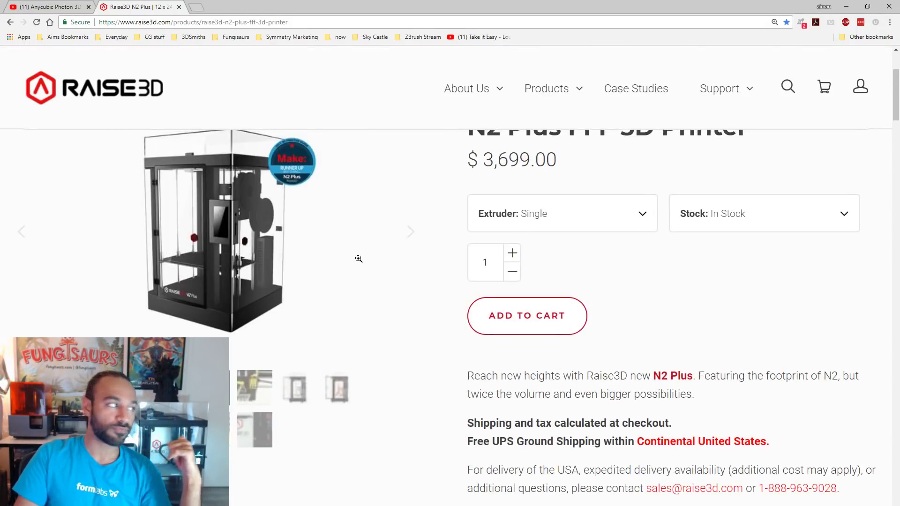
{"action": "scroll", "coordinate": [344, 273], "scroll_direction": "down", "scroll_amount": 10}
{"action": "scroll", "coordinate": [520, 322], "scroll_direction": "up", "scroll_amount": 3}
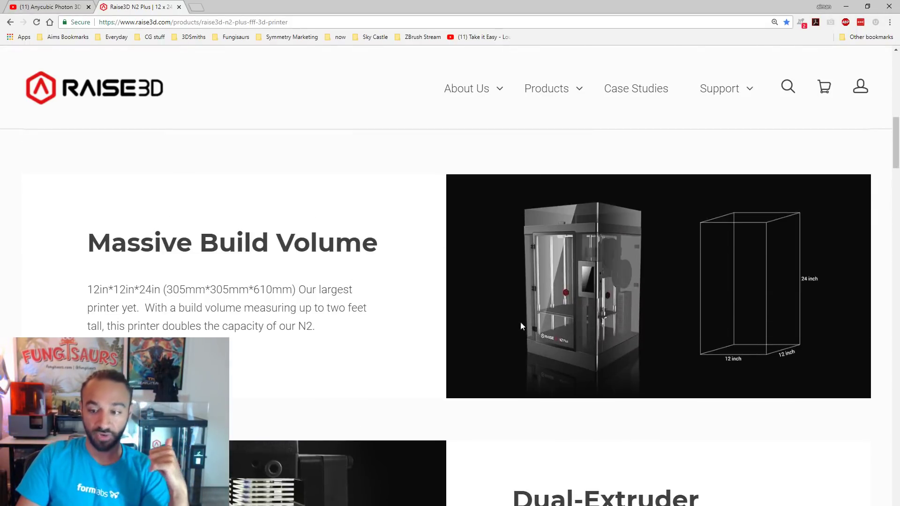
{"action": "scroll", "coordinate": [406, 424], "scroll_direction": "down", "scroll_amount": 8}
{"action": "scroll", "coordinate": [270, 412], "scroll_direction": "up", "scroll_amount": 5}
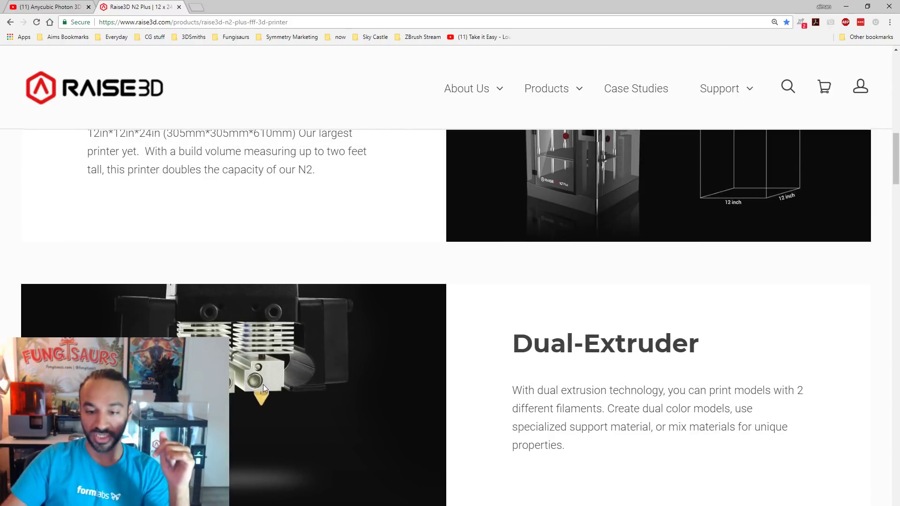
{"action": "scroll", "coordinate": [263, 384], "scroll_direction": "down", "scroll_amount": 8}
{"action": "scroll", "coordinate": [252, 389], "scroll_direction": "up", "scroll_amount": 2}
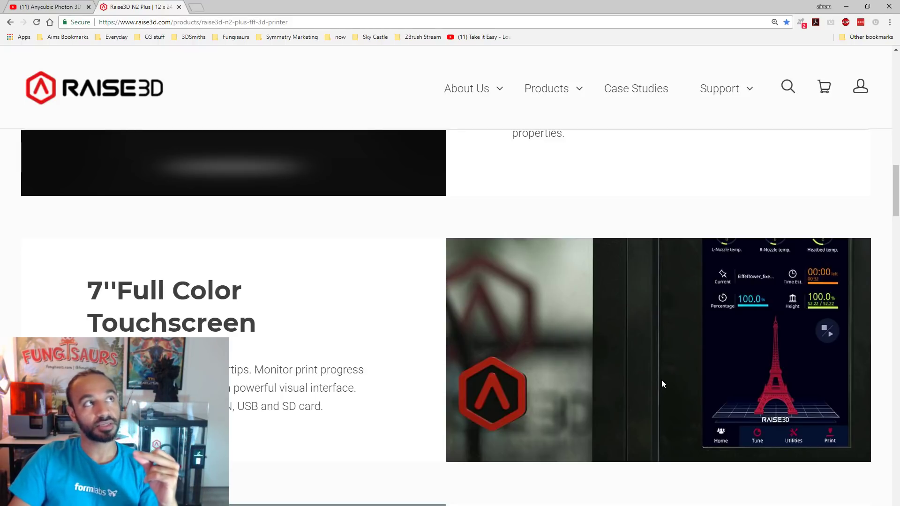
Look through the N2 Plus page's print quality and More Features sections.
{"action": "scroll", "coordinate": [651, 373], "scroll_direction": "down", "scroll_amount": 10}
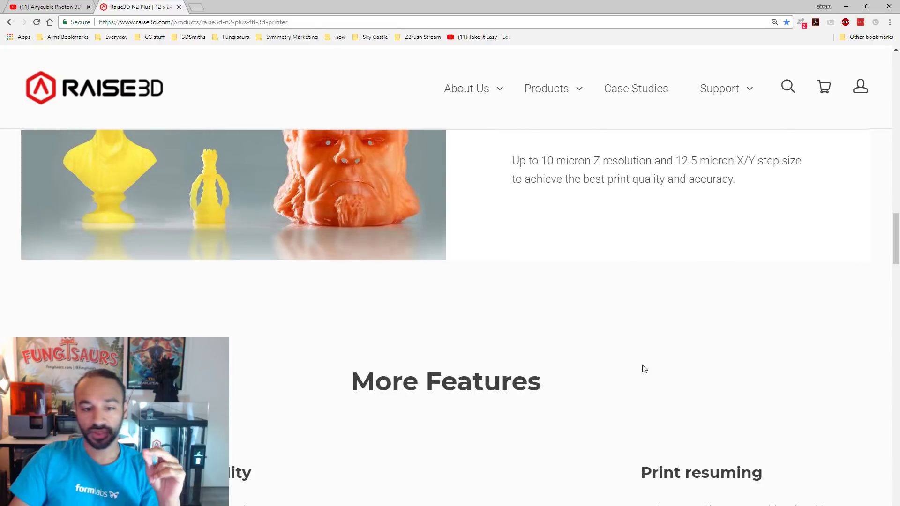
{"action": "scroll", "coordinate": [474, 352], "scroll_direction": "up", "scroll_amount": 3}
{"action": "scroll", "coordinate": [354, 316], "scroll_direction": "down", "scroll_amount": 10}
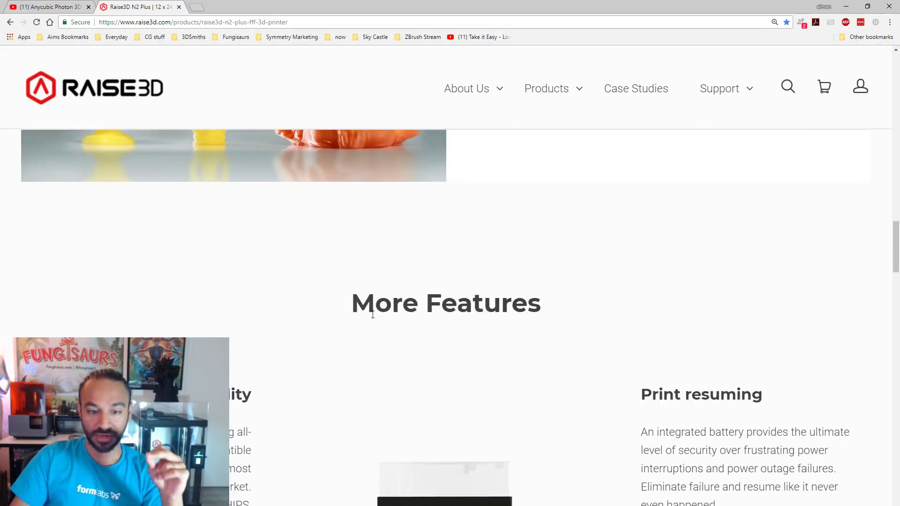
{"action": "scroll", "coordinate": [524, 360], "scroll_direction": "up", "scroll_amount": 3}
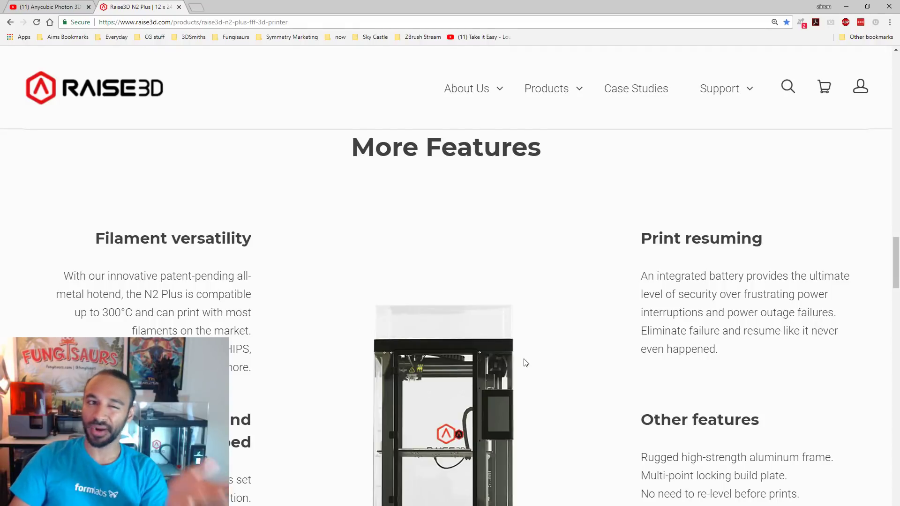
Return to the start of the N2 Plus page to check the printer's price and extruder option.
{"action": "scroll", "coordinate": [508, 369], "scroll_direction": "up", "scroll_amount": 8}
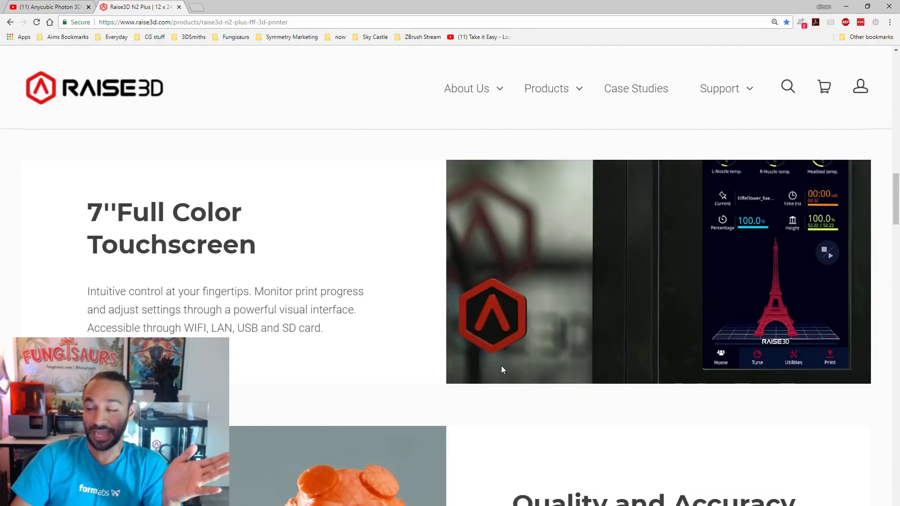
{"action": "scroll", "coordinate": [501, 367], "scroll_direction": "up", "scroll_amount": 15}
{"action": "scroll", "coordinate": [504, 365], "scroll_direction": "up", "scroll_amount": 3}
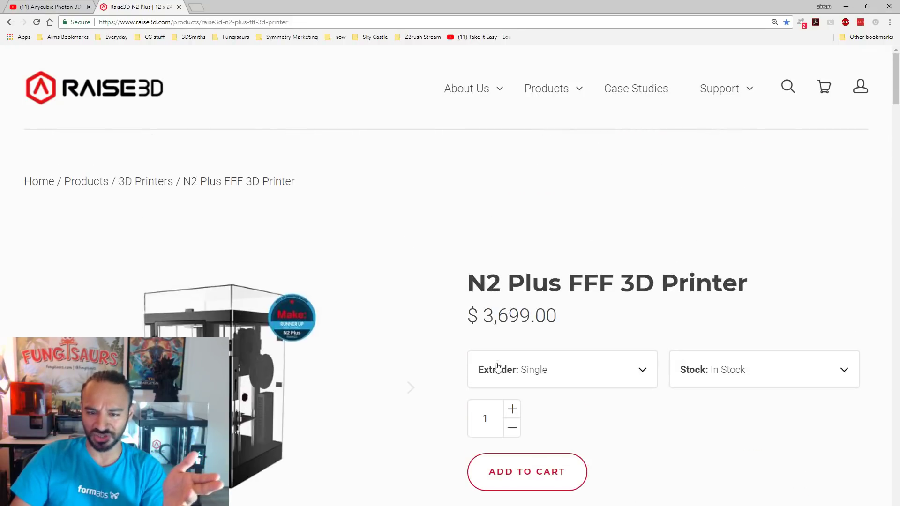
{"action": "scroll", "coordinate": [363, 365], "scroll_direction": "down", "scroll_amount": 5}
{"action": "scroll", "coordinate": [378, 363], "scroll_direction": "up", "scroll_amount": 3}
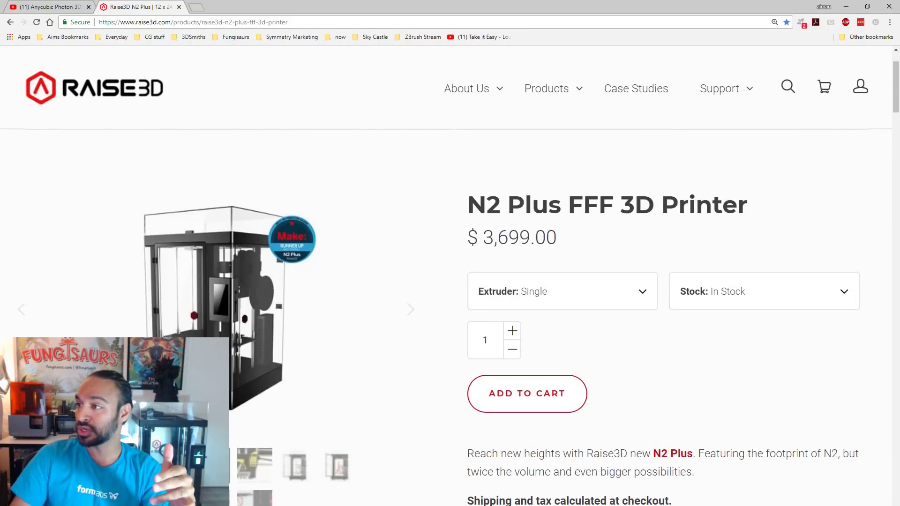
Add the Formlabs Form 2 page to this browser window as a tab and examine its build volume, laser spot size and layer height.
{"action": "left_click_drag", "start_coordinate": [899, 42], "coordinate": [284, 6]}
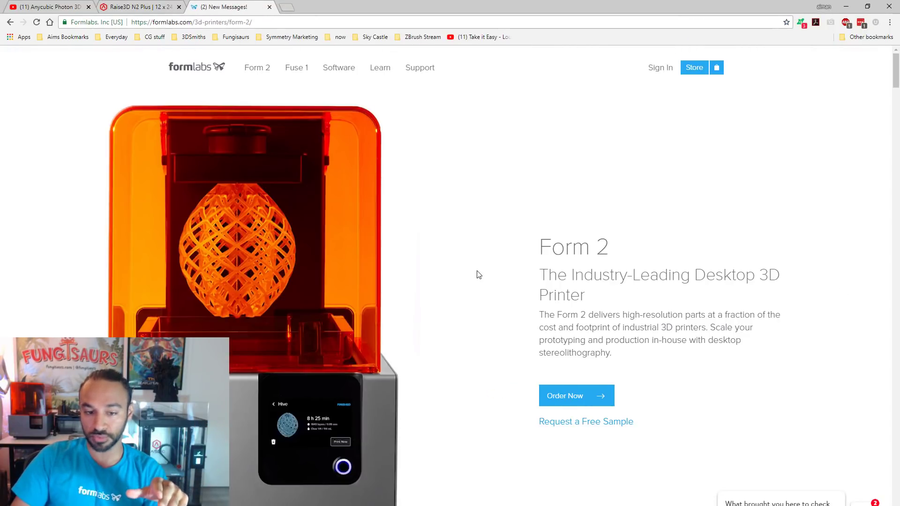
{"action": "scroll", "coordinate": [479, 276], "scroll_direction": "down", "scroll_amount": 2}
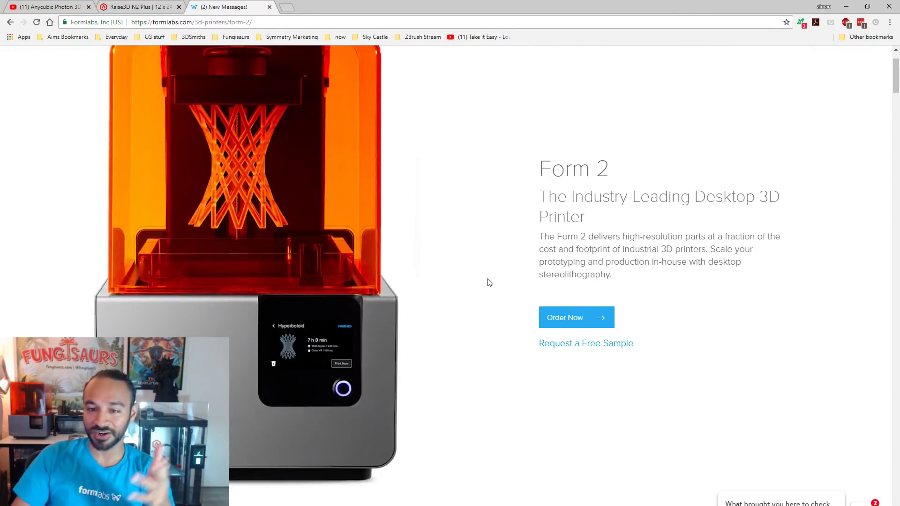
{"action": "scroll", "coordinate": [485, 283], "scroll_direction": "down", "scroll_amount": 6}
{"action": "scroll", "coordinate": [435, 272], "scroll_direction": "down", "scroll_amount": 15}
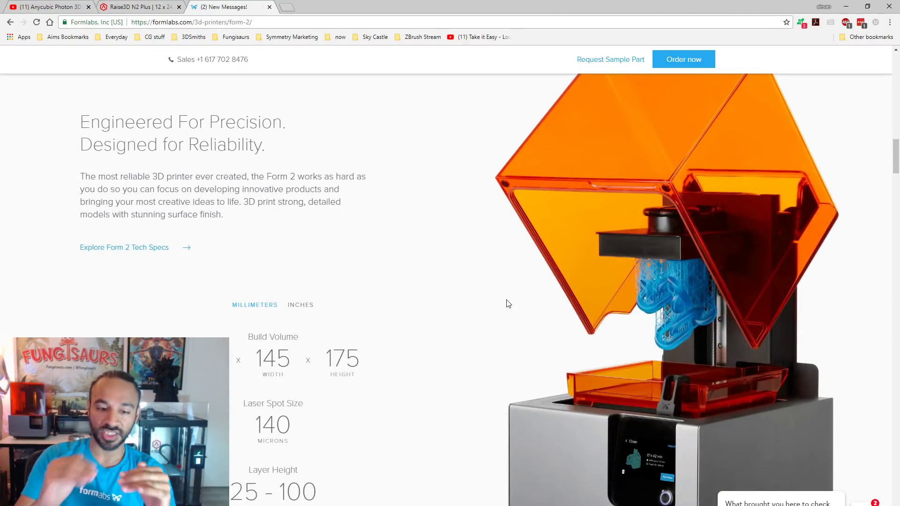
{"action": "scroll", "coordinate": [494, 322], "scroll_direction": "down", "scroll_amount": 2}
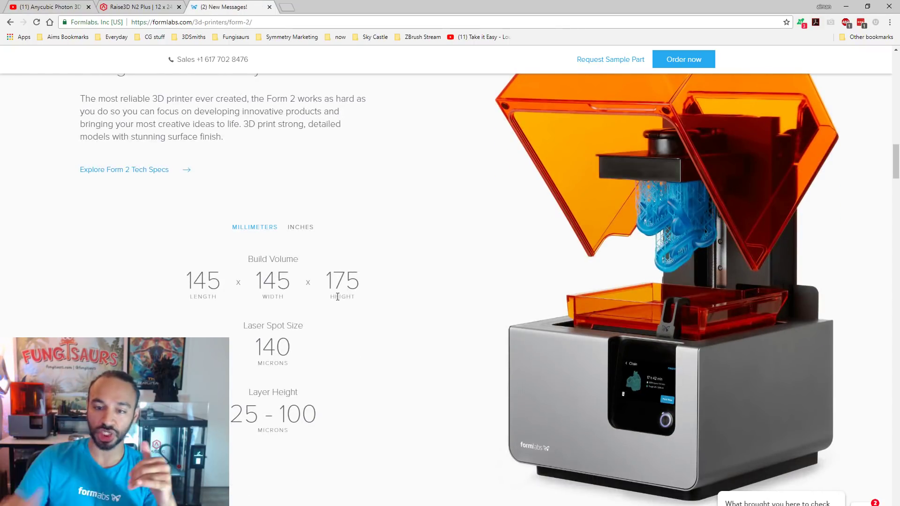
{"action": "scroll", "coordinate": [328, 312], "scroll_direction": "down", "scroll_amount": 2}
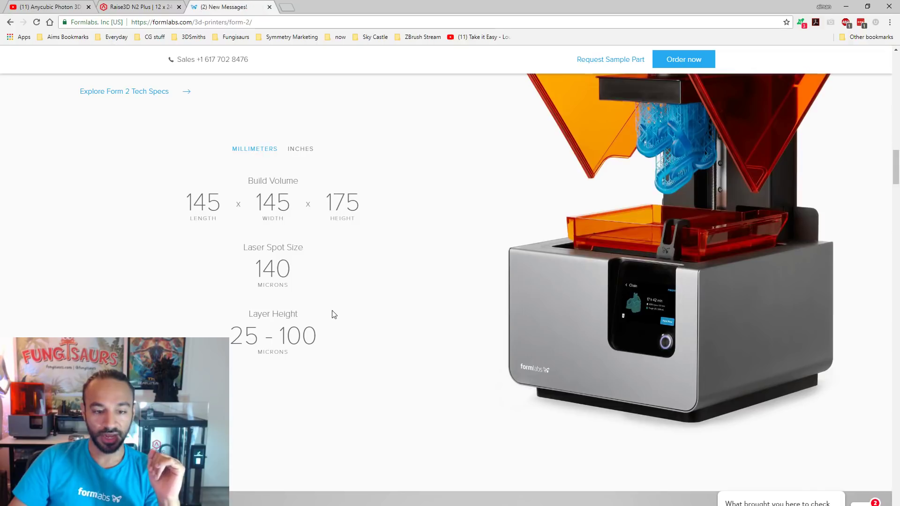
{"action": "scroll", "coordinate": [334, 314], "scroll_direction": "up", "scroll_amount": 2}
{"action": "scroll", "coordinate": [338, 312], "scroll_direction": "down", "scroll_amount": 10}
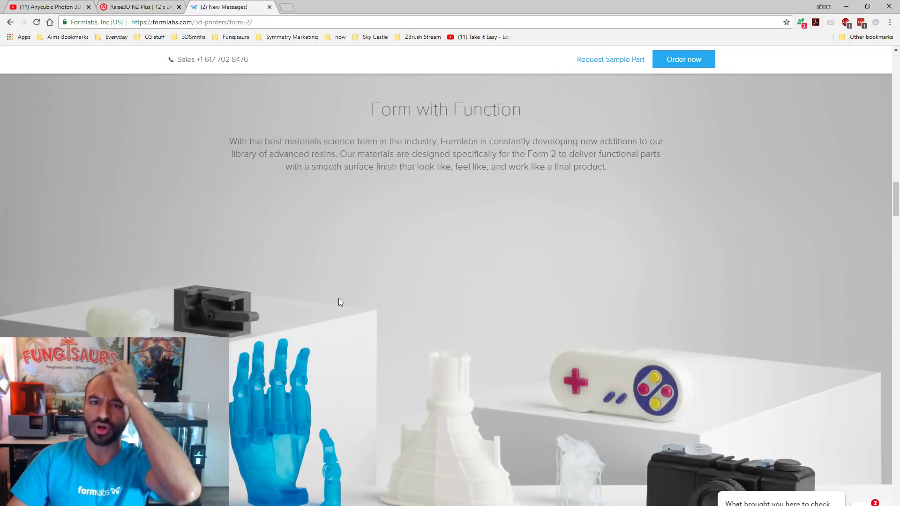
Examine the Form 2's sample parts, resin cartridge system and Step 1 Design workflow section.
{"action": "scroll", "coordinate": [338, 300], "scroll_direction": "up", "scroll_amount": 8}
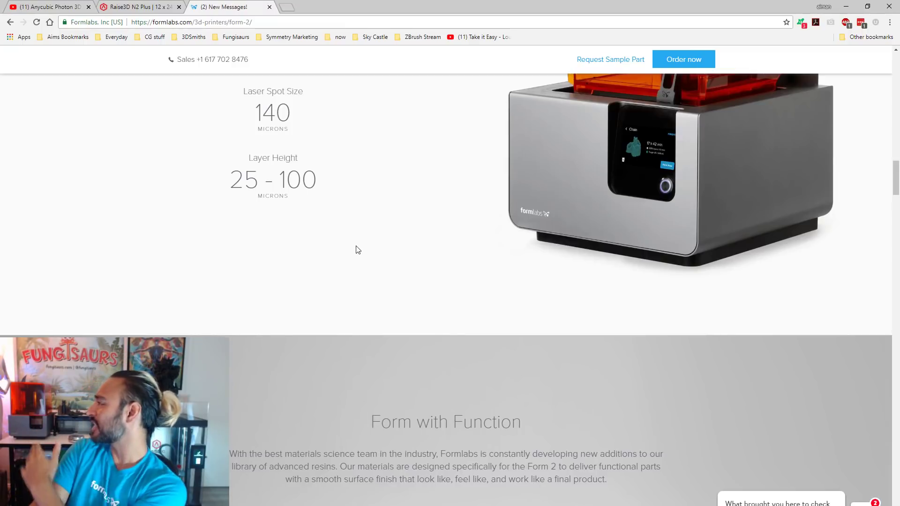
{"action": "scroll", "coordinate": [359, 245], "scroll_direction": "down", "scroll_amount": 5}
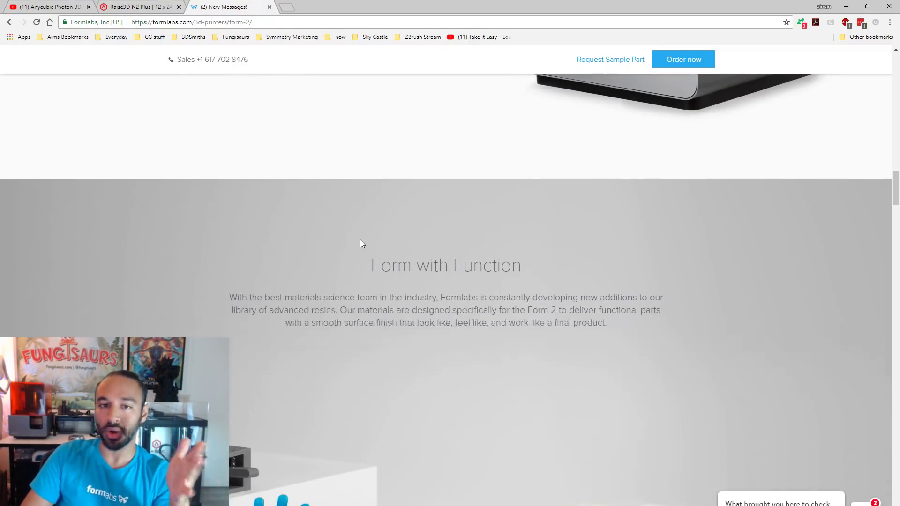
{"action": "scroll", "coordinate": [421, 222], "scroll_direction": "down", "scroll_amount": 4}
{"action": "scroll", "coordinate": [591, 253], "scroll_direction": "down", "scroll_amount": 5}
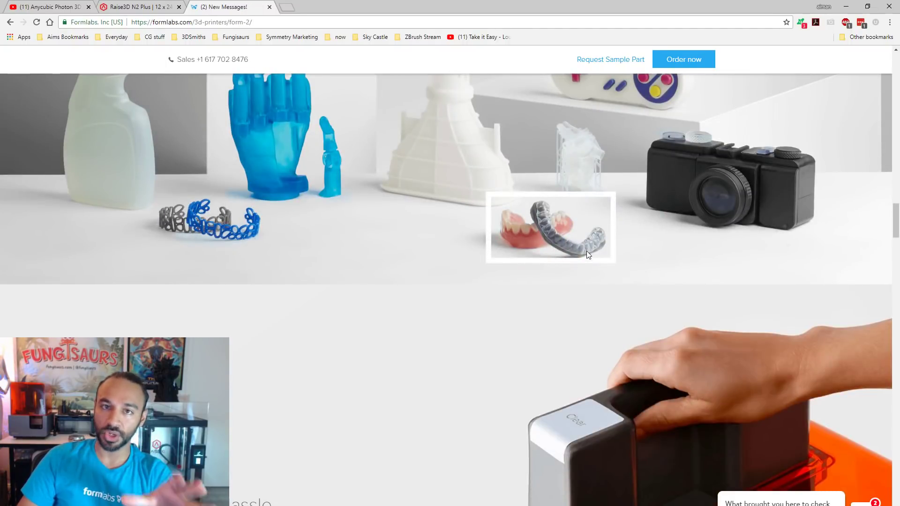
{"action": "scroll", "coordinate": [586, 252], "scroll_direction": "down", "scroll_amount": 14}
{"action": "scroll", "coordinate": [582, 258], "scroll_direction": "down", "scroll_amount": 5}
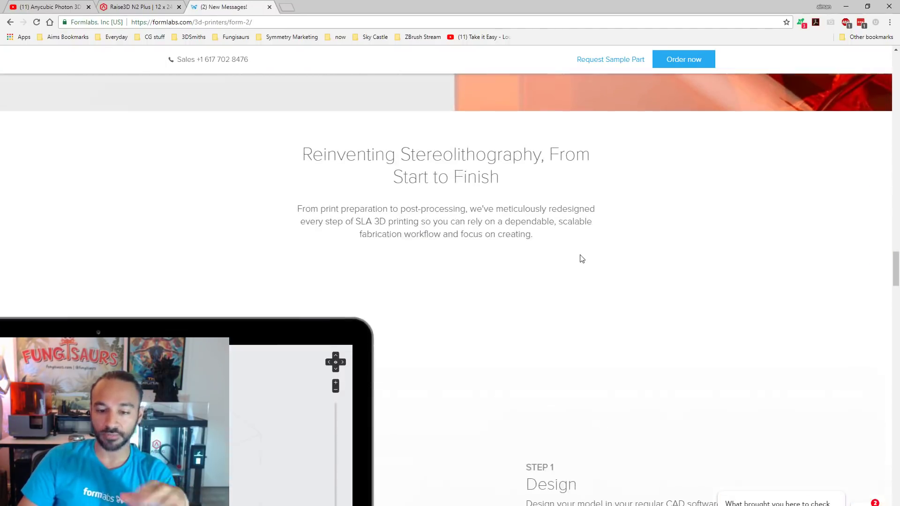
{"action": "scroll", "coordinate": [579, 257], "scroll_direction": "up", "scroll_amount": 8}
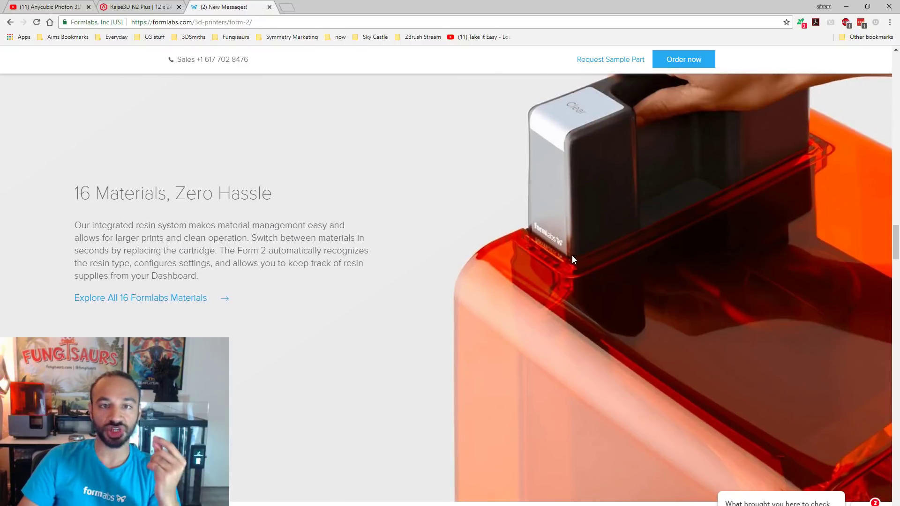
{"action": "scroll", "coordinate": [572, 257], "scroll_direction": "down", "scroll_amount": 10}
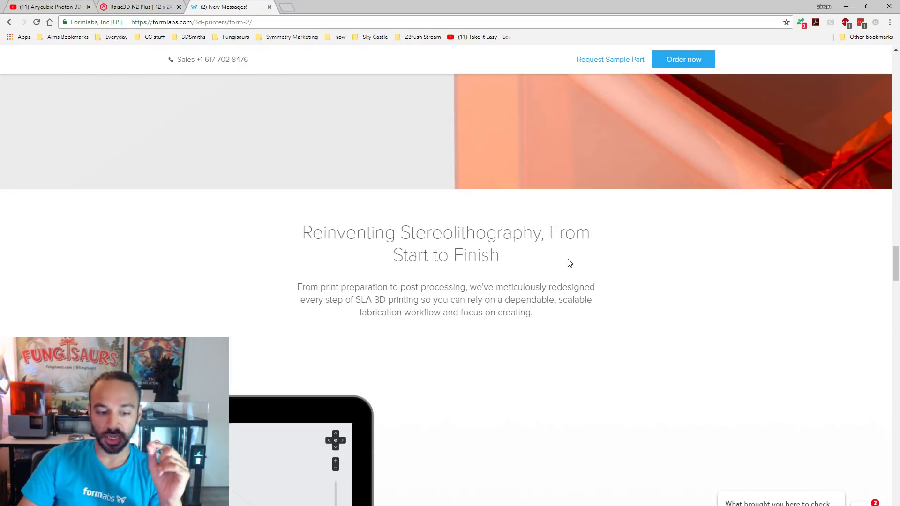
{"action": "scroll", "coordinate": [567, 264], "scroll_direction": "down", "scroll_amount": 5}
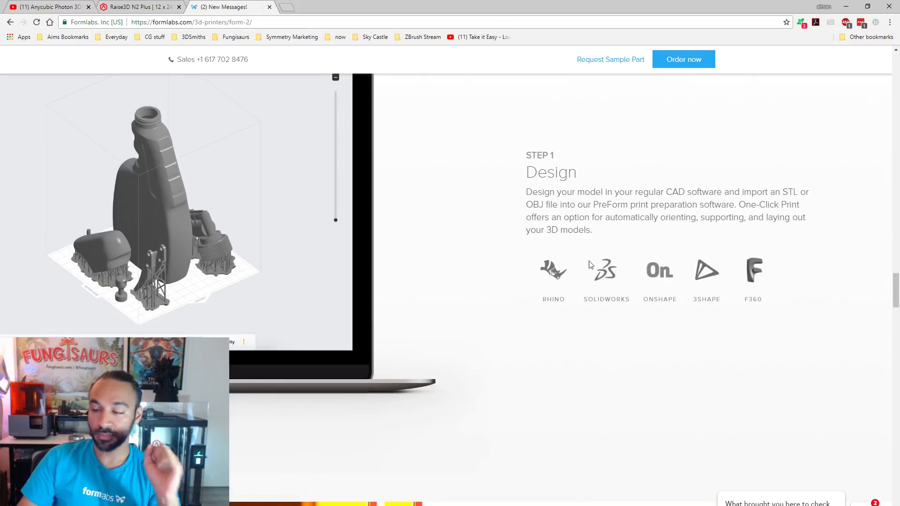
Open the Standard materials page for the Form 2 and look over the Greyscale, Clear Resin and Color Kit options.
{"action": "left_click_drag", "start_coordinate": [896, 303], "coordinate": [889, 76]}
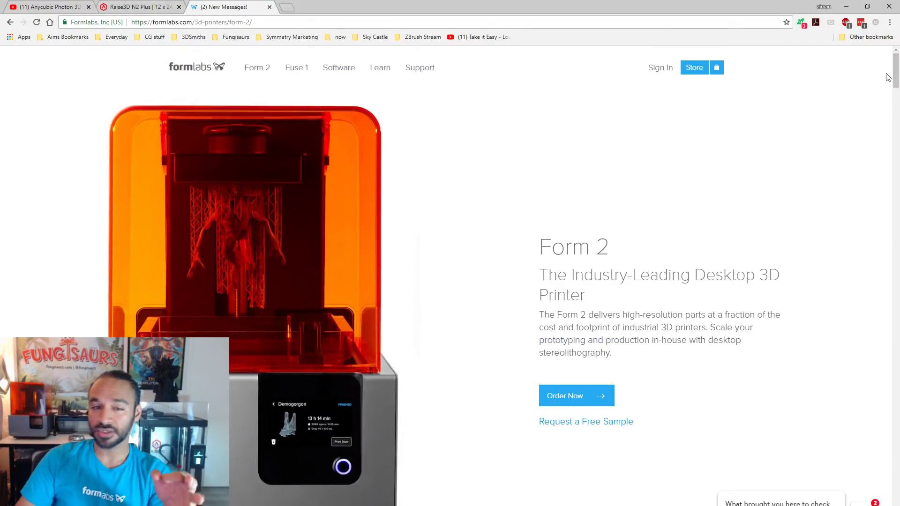
{"action": "mouse_move", "coordinate": [260, 70]}
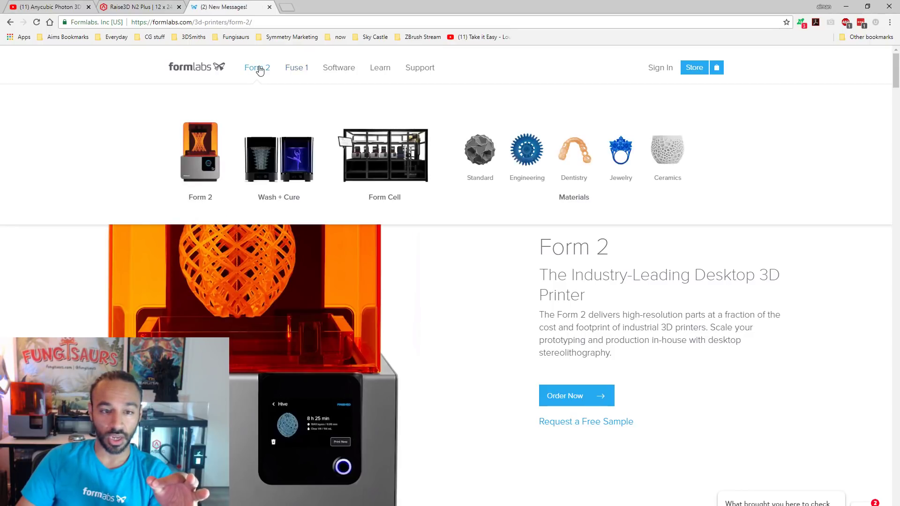
{"action": "left_click", "coordinate": [487, 162]}
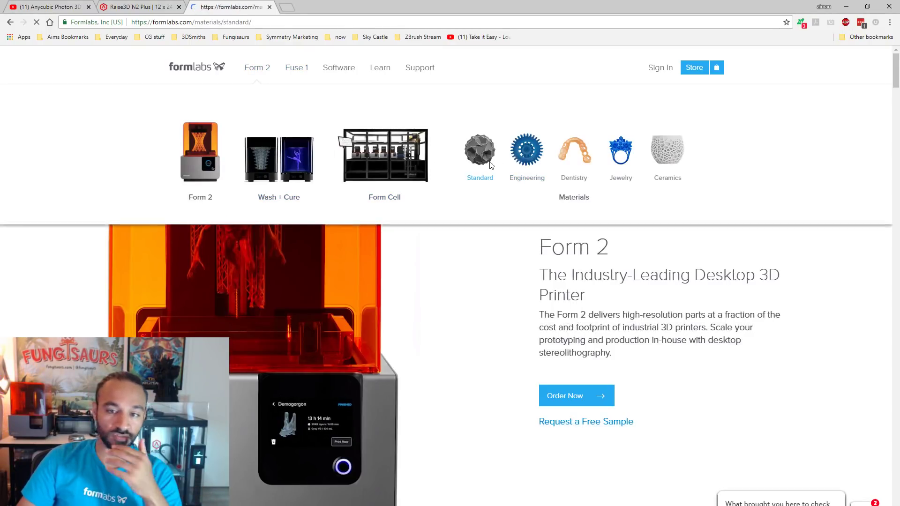
{"action": "scroll", "coordinate": [654, 263], "scroll_direction": "down", "scroll_amount": 2}
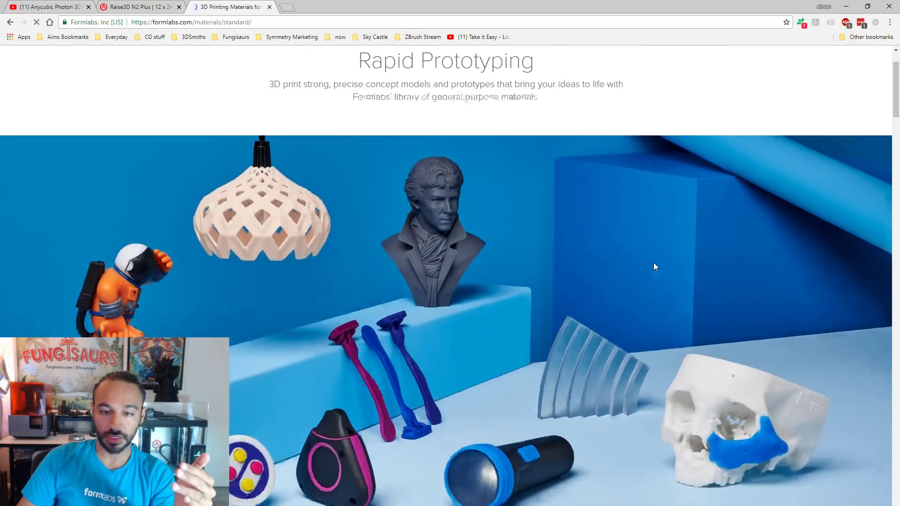
{"action": "scroll", "coordinate": [653, 266], "scroll_direction": "down", "scroll_amount": 12}
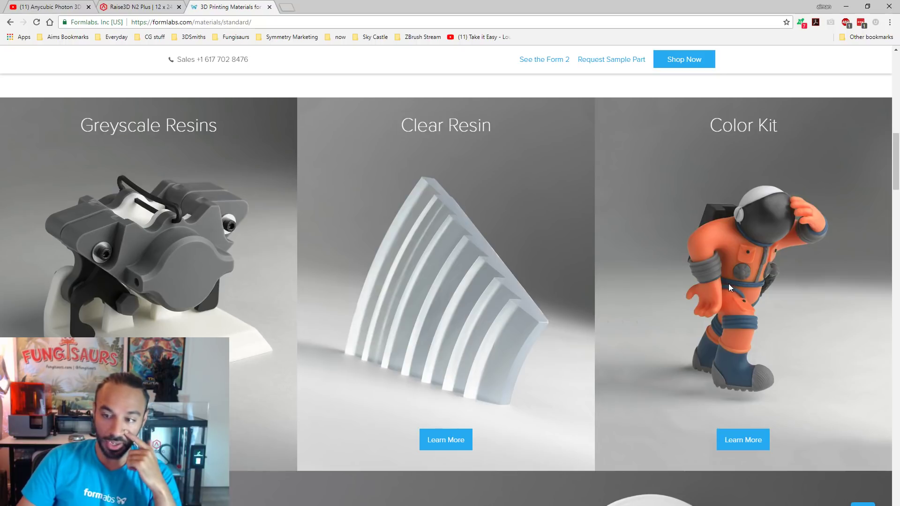
{"action": "scroll", "coordinate": [728, 283], "scroll_direction": "up", "scroll_amount": 14}
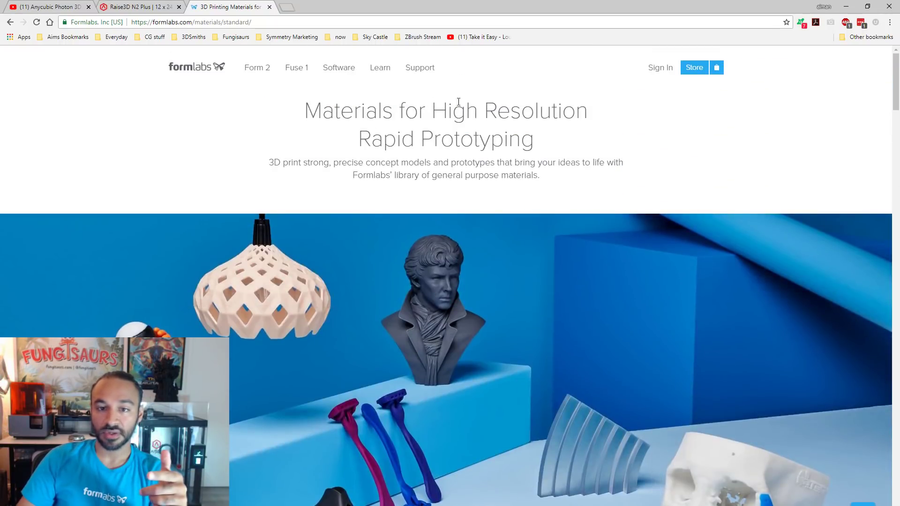
{"action": "mouse_move", "coordinate": [251, 70]}
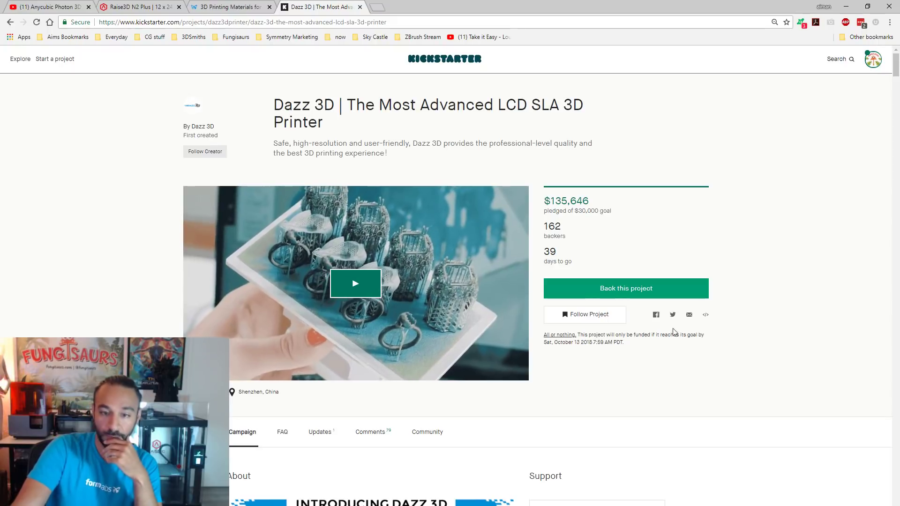
Look through the Dazz 3D campaign's introduction, feature list and Basic and Pro pledge tiers, and return to its start.
{"action": "scroll", "coordinate": [741, 341], "scroll_direction": "down", "scroll_amount": 7}
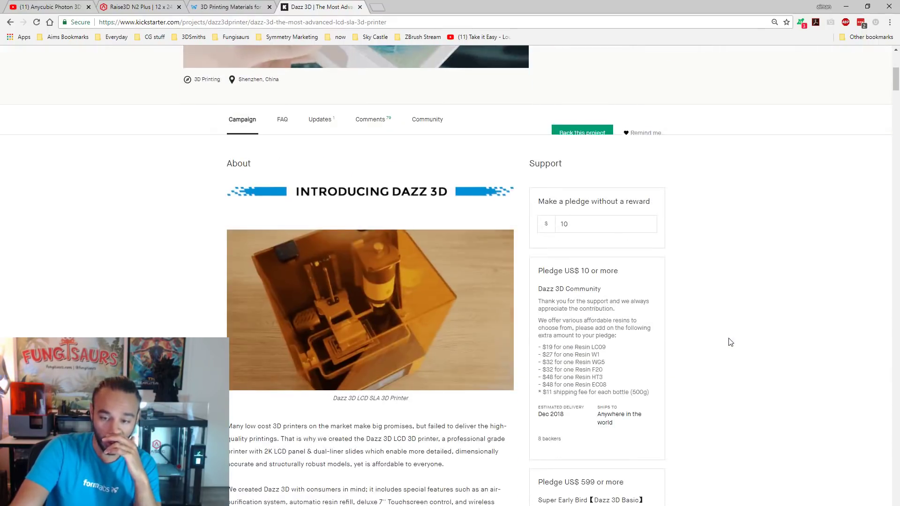
{"action": "scroll", "coordinate": [713, 327], "scroll_direction": "down", "scroll_amount": 2}
{"action": "scroll", "coordinate": [712, 323], "scroll_direction": "down", "scroll_amount": 3}
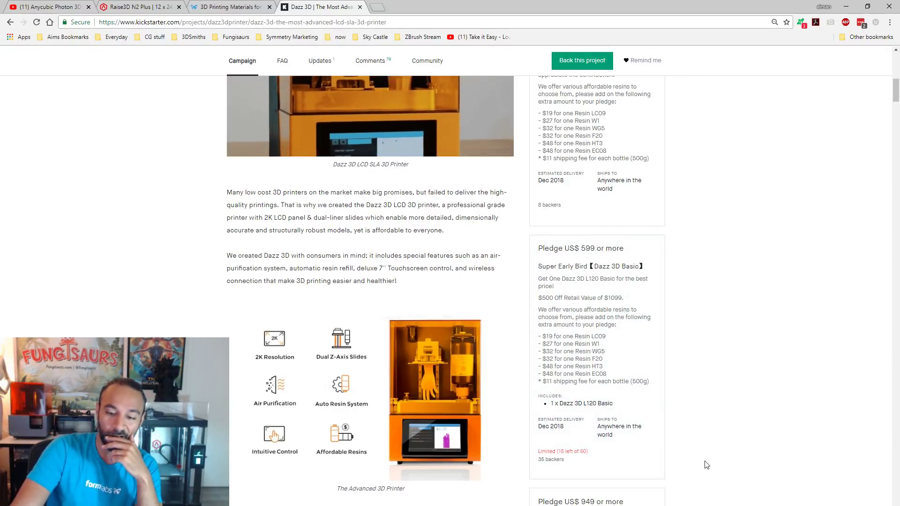
{"action": "scroll", "coordinate": [704, 464], "scroll_direction": "down", "scroll_amount": 5}
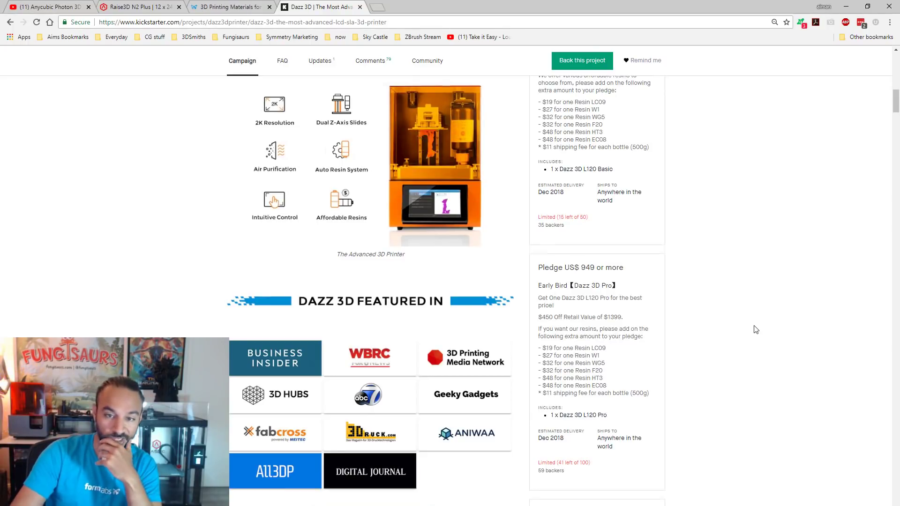
{"action": "scroll", "coordinate": [757, 330], "scroll_direction": "up", "scroll_amount": 10}
{"action": "scroll", "coordinate": [753, 332], "scroll_direction": "up", "scroll_amount": 3}
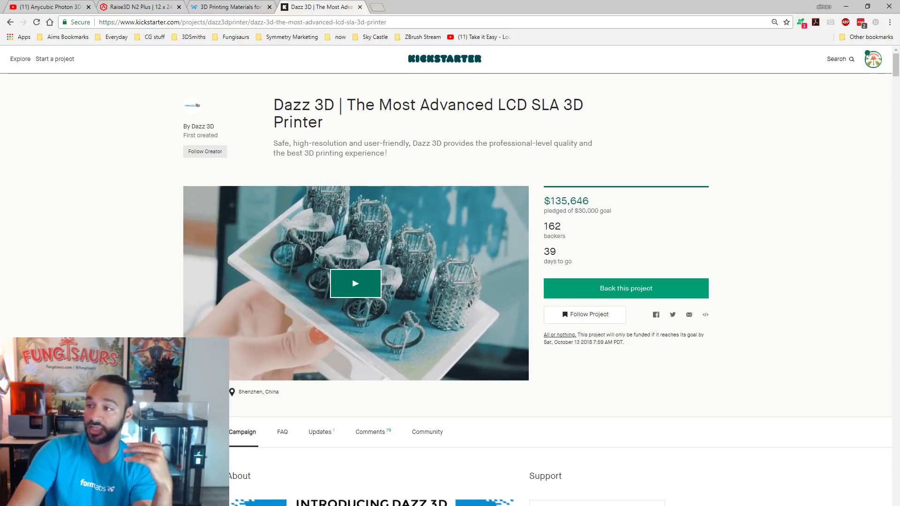
Add the SparkMaker FHD Kickstarter page to this browser window as a tab and compare its header with the Dazz 3D campaign.
{"action": "left_click_drag", "start_coordinate": [899, 33], "coordinate": [492, 7]}
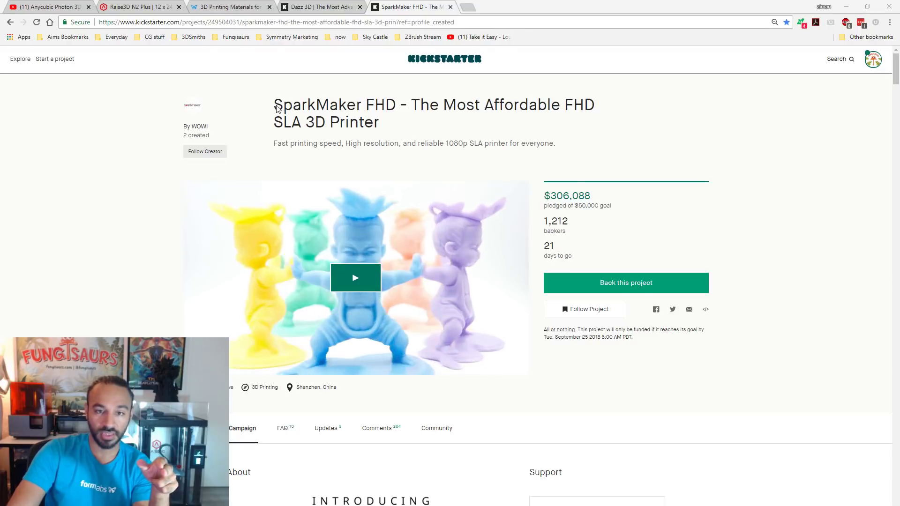
{"action": "left_click_drag", "start_coordinate": [275, 104], "coordinate": [396, 105]}
{"action": "left_click", "coordinate": [413, 107]}
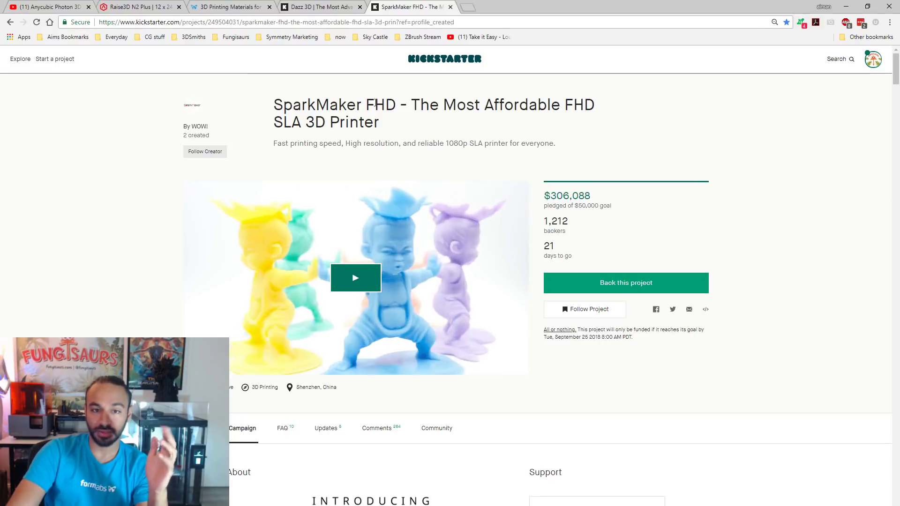
{"action": "left_click", "coordinate": [323, 7]}
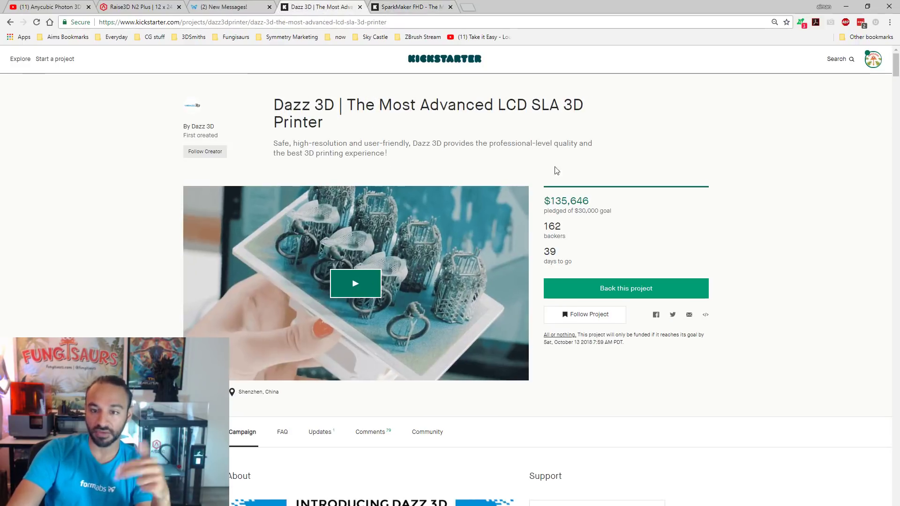
{"action": "left_click", "coordinate": [410, 7]}
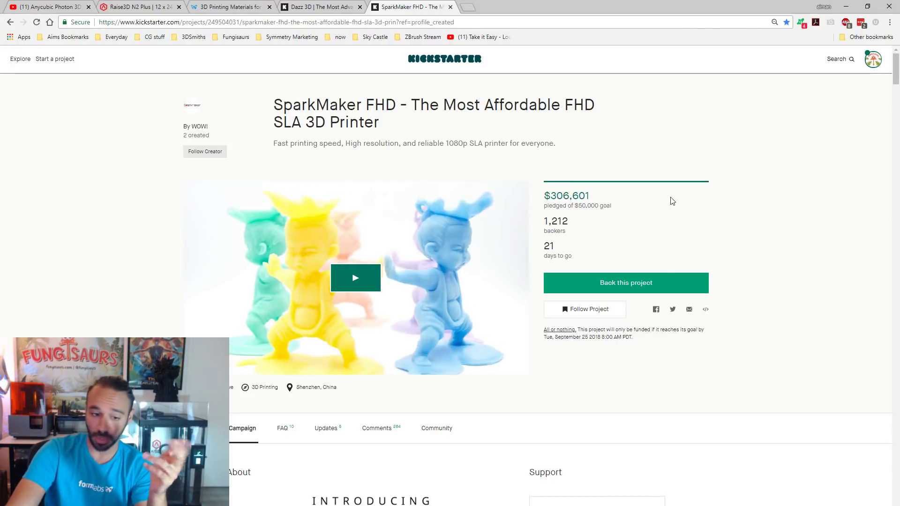
Examine the SparkMaker FHD's key features, printing quality section and Super Early Bird and Early Bird pledge tiers.
{"action": "scroll", "coordinate": [771, 245], "scroll_direction": "down", "scroll_amount": 8}
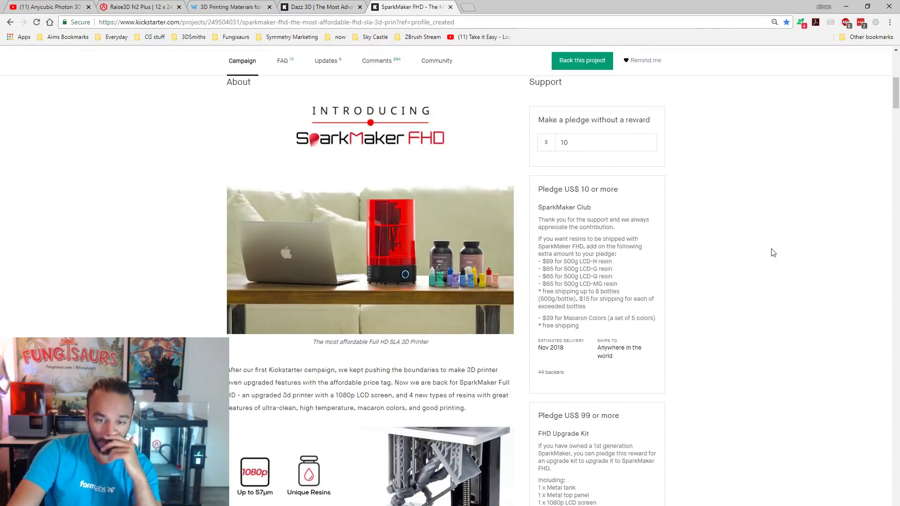
{"action": "scroll", "coordinate": [772, 250], "scroll_direction": "down", "scroll_amount": 2}
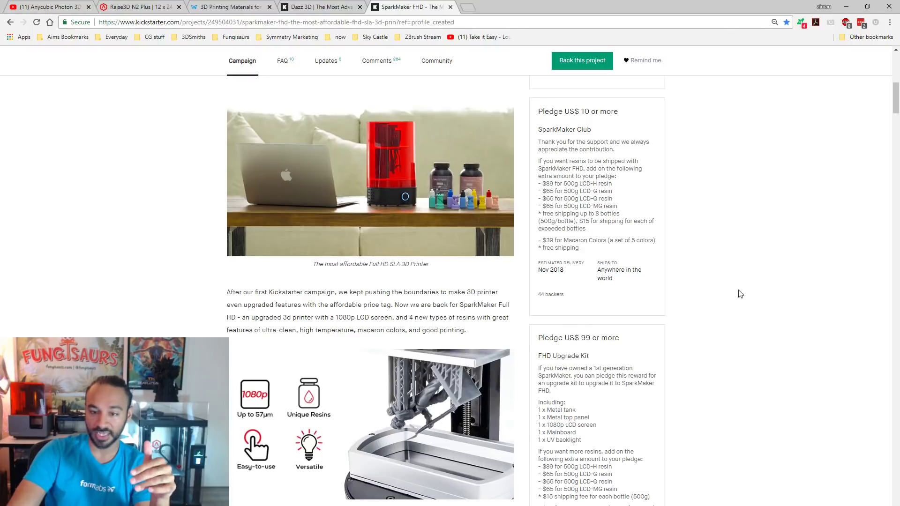
{"action": "scroll", "coordinate": [736, 298], "scroll_direction": "up", "scroll_amount": 2}
{"action": "scroll", "coordinate": [722, 303], "scroll_direction": "down", "scroll_amount": 2}
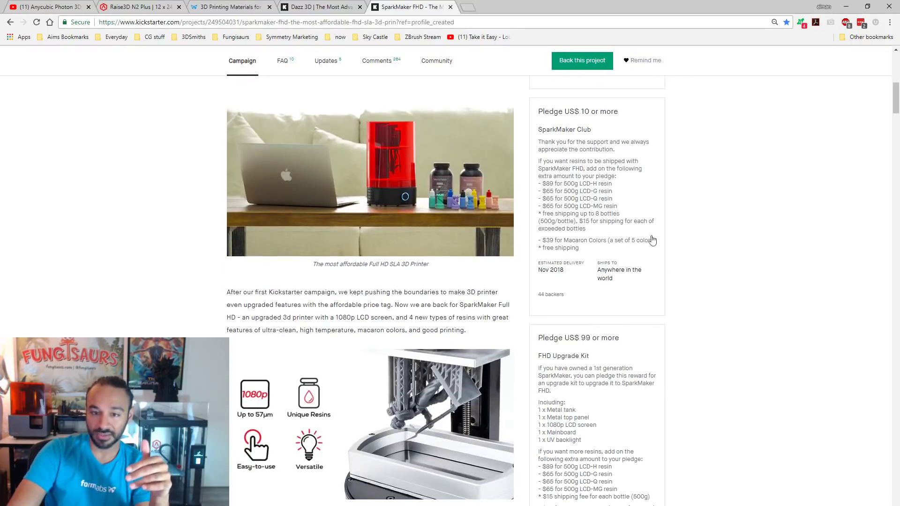
{"action": "scroll", "coordinate": [712, 249], "scroll_direction": "down", "scroll_amount": 2}
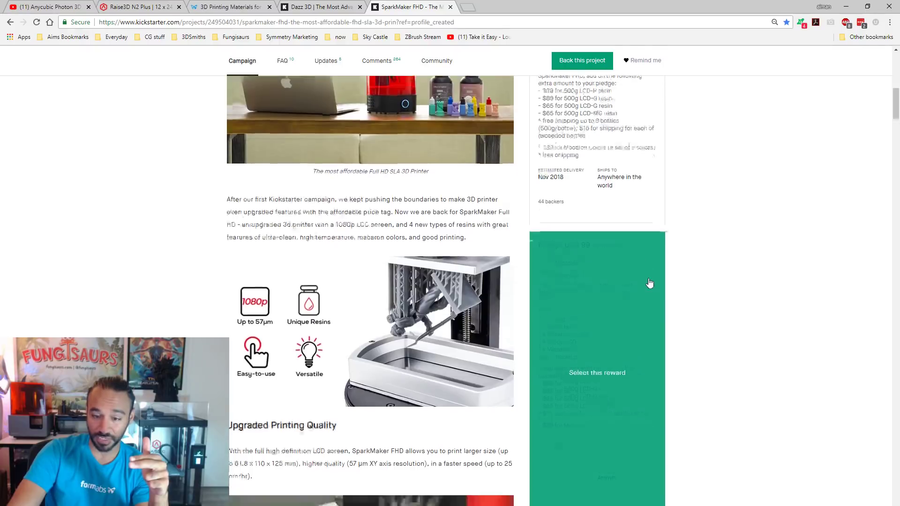
{"action": "scroll", "coordinate": [654, 281], "scroll_direction": "down", "scroll_amount": 8}
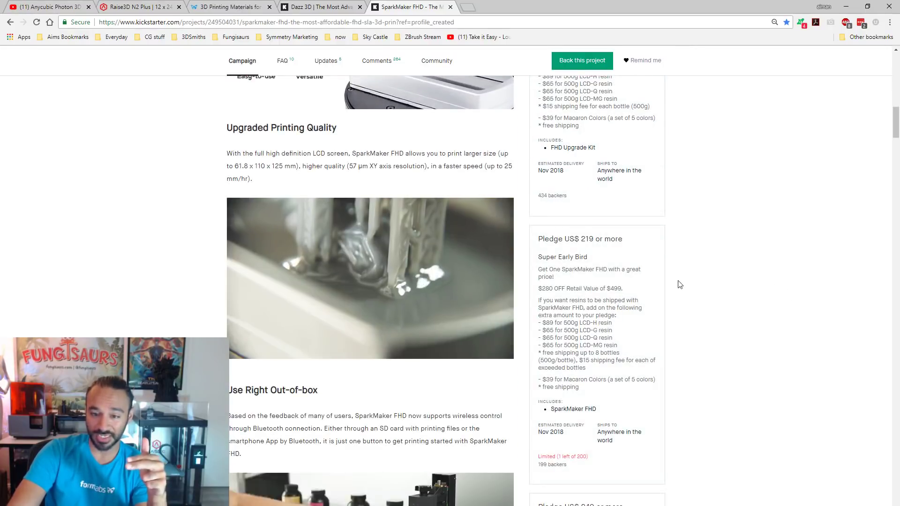
{"action": "scroll", "coordinate": [679, 286], "scroll_direction": "down", "scroll_amount": 2}
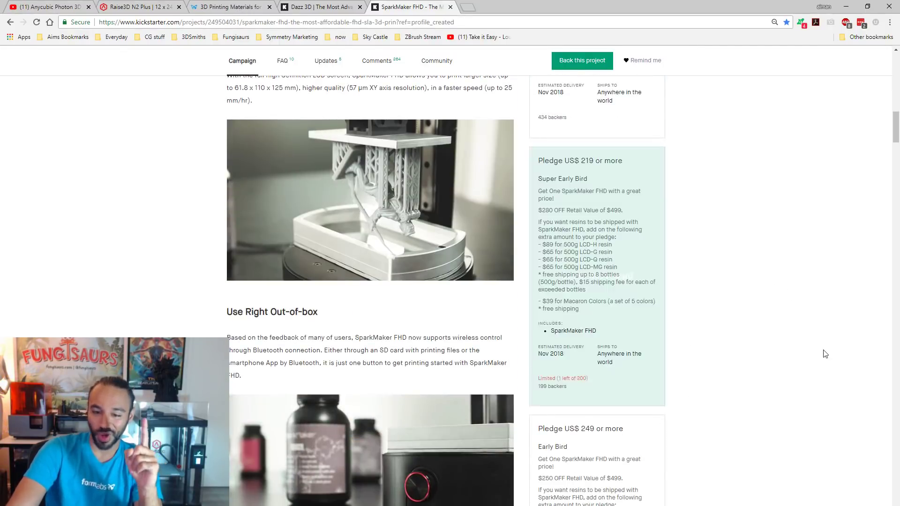
{"action": "scroll", "coordinate": [769, 323], "scroll_direction": "down", "scroll_amount": 4}
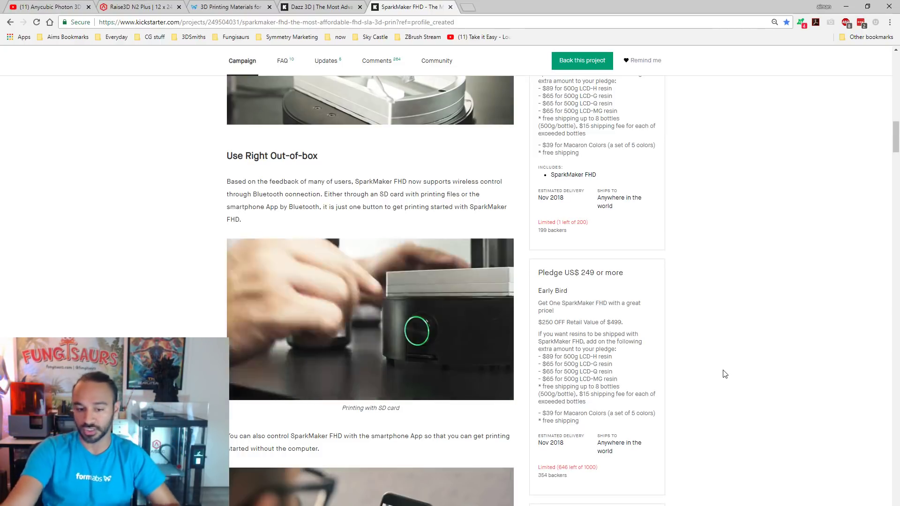
Skim the SparkMaker FHD's upgrade kit, resin options, color packs and press features, and go back to the introduction.
{"action": "scroll", "coordinate": [724, 372], "scroll_direction": "down", "scroll_amount": 12}
{"action": "scroll", "coordinate": [750, 358], "scroll_direction": "down", "scroll_amount": 12}
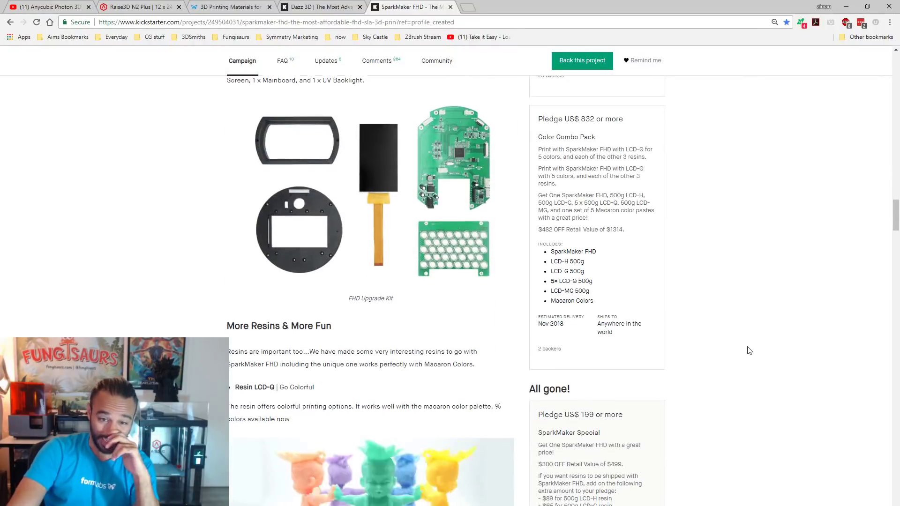
{"action": "scroll", "coordinate": [748, 359], "scroll_direction": "down", "scroll_amount": 6}
{"action": "scroll", "coordinate": [749, 355], "scroll_direction": "down", "scroll_amount": 6}
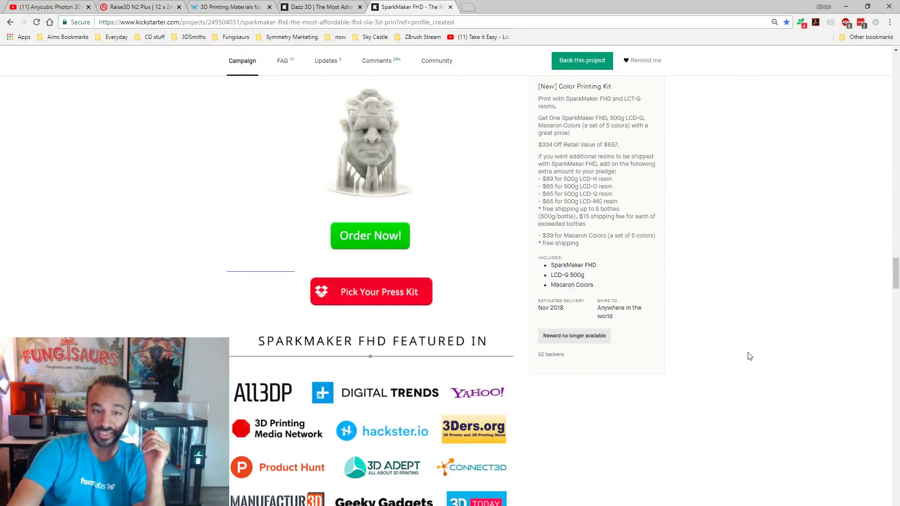
{"action": "scroll", "coordinate": [748, 347], "scroll_direction": "up", "scroll_amount": 20}
{"action": "scroll", "coordinate": [744, 333], "scroll_direction": "up", "scroll_amount": 7}
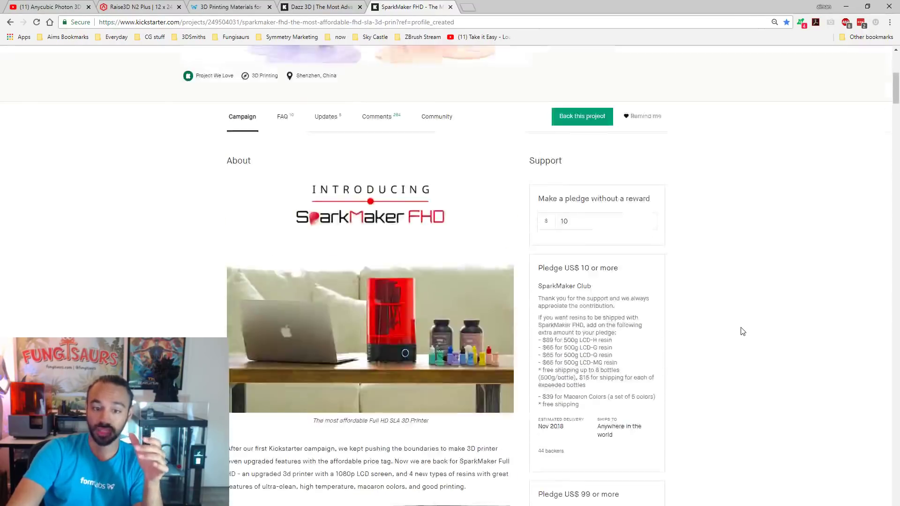
Recheck the SparkMaker FHD's Upgraded Printing Quality section for print size and resolution, and return to the campaign's start.
{"action": "scroll", "coordinate": [744, 332], "scroll_direction": "down", "scroll_amount": 5}
{"action": "scroll", "coordinate": [473, 396], "scroll_direction": "down", "scroll_amount": 1}
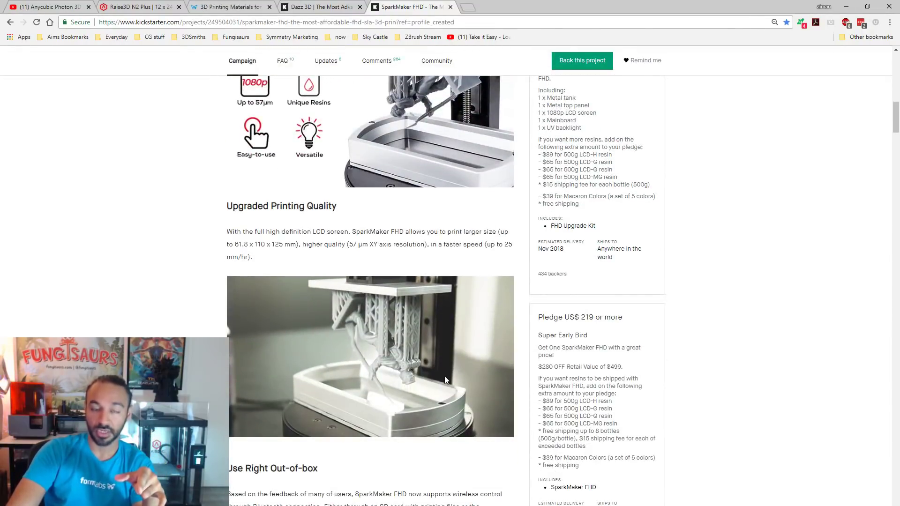
{"action": "scroll", "coordinate": [431, 377], "scroll_direction": "up", "scroll_amount": 2}
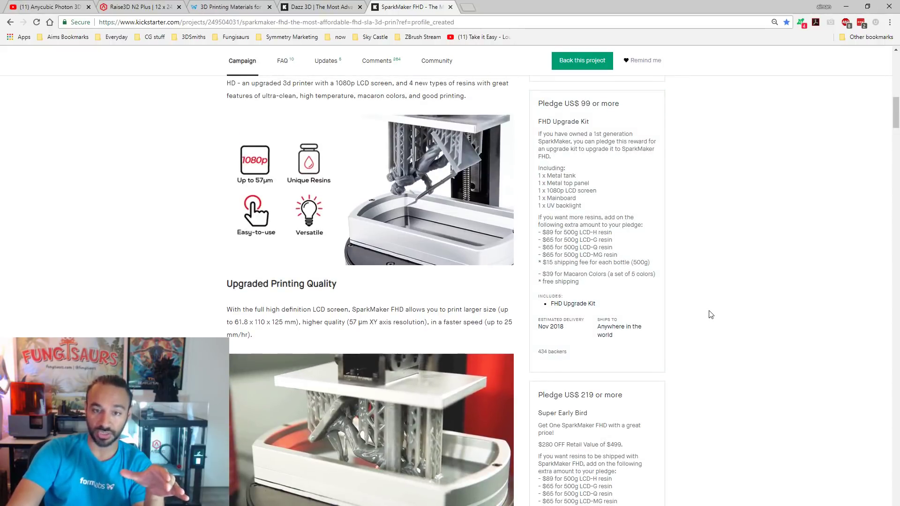
{"action": "scroll", "coordinate": [708, 315], "scroll_direction": "up", "scroll_amount": 8}
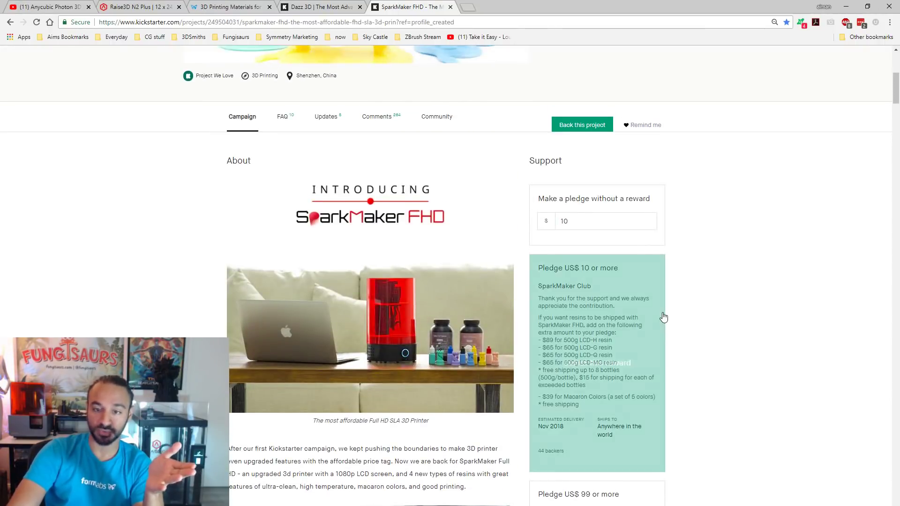
{"action": "scroll", "coordinate": [722, 315], "scroll_direction": "up", "scroll_amount": 5}
{"action": "scroll", "coordinate": [722, 315], "scroll_direction": "up", "scroll_amount": 2}
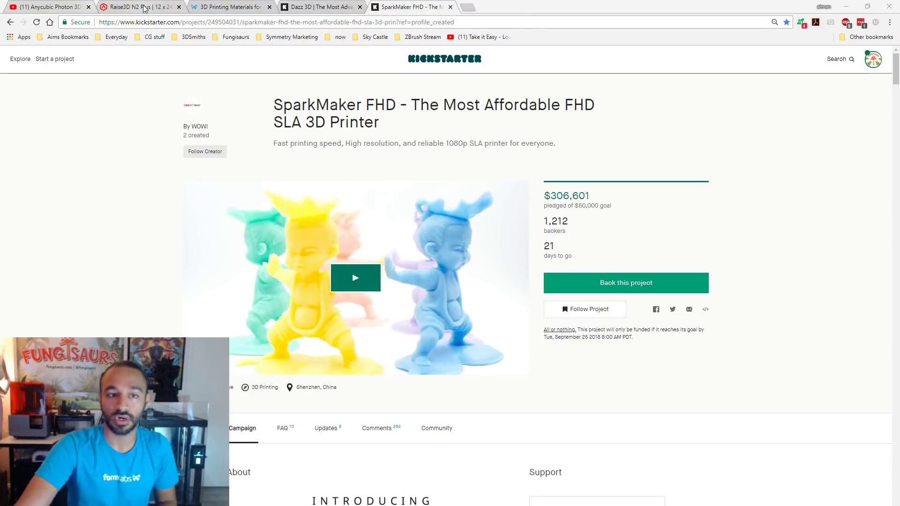
Revisit the Raise3D N2 Plus and Formlabs materials pages, and return to the SparkMaker FHD campaign.
{"action": "left_click", "coordinate": [118, 6]}
{"action": "left_click", "coordinate": [217, 5]}
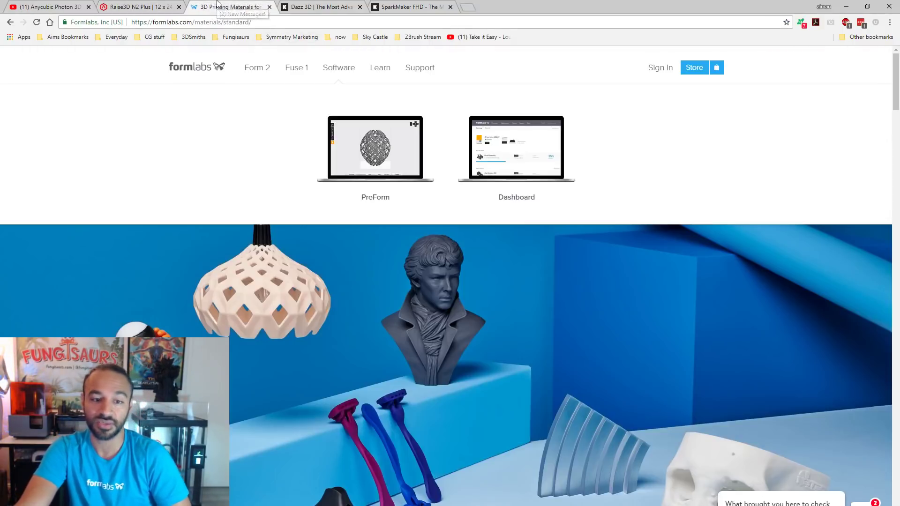
{"action": "left_click", "coordinate": [428, 6]}
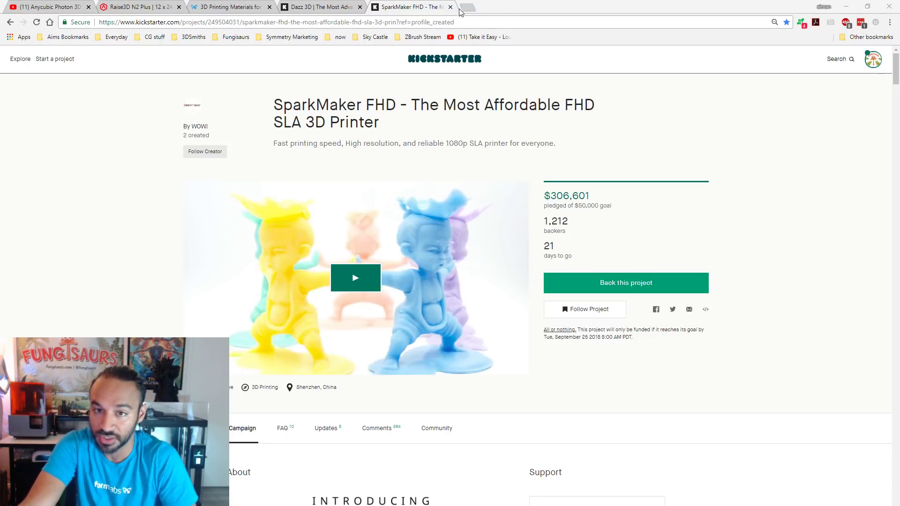
Search Google for "best printers 2018 3dhubs" in a new tab and open the 2018 Best 3D Printer Guide.
{"action": "left_click", "coordinate": [476, 8]}
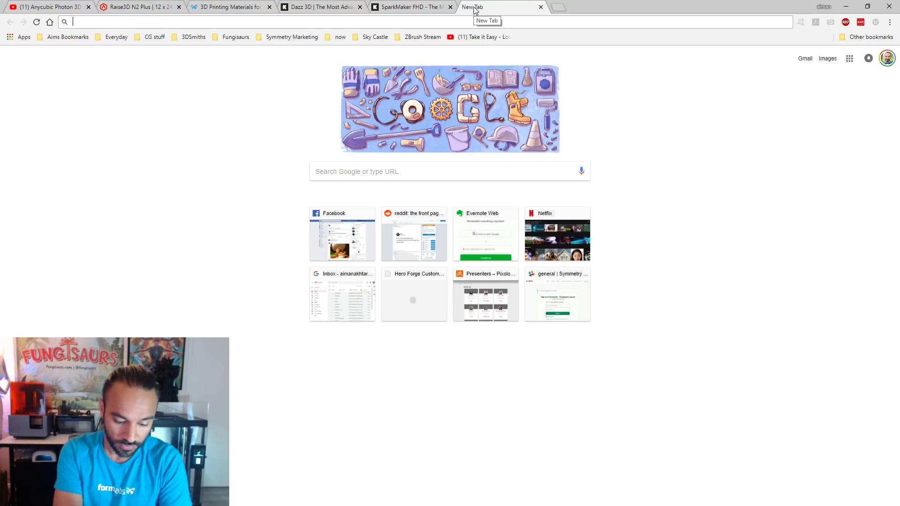
{"action": "type", "text": "best printers "}
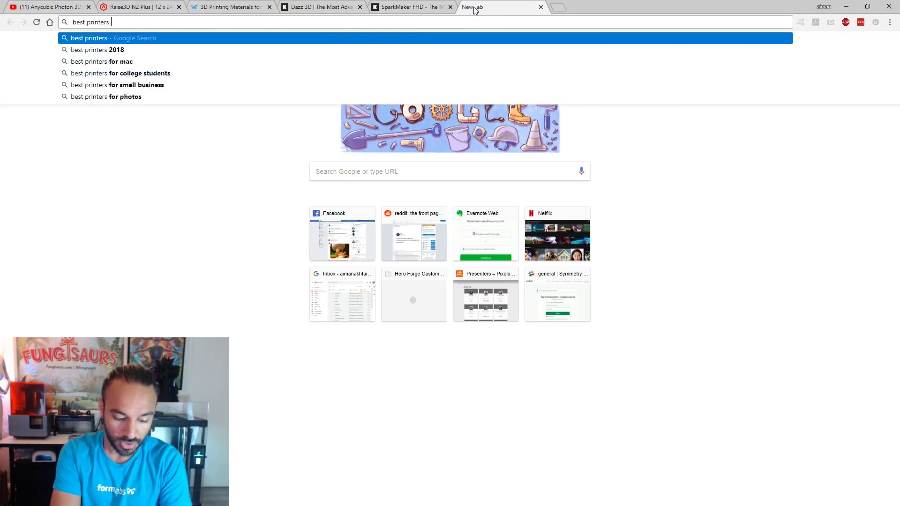
{"action": "type", "text": "2018 3"}
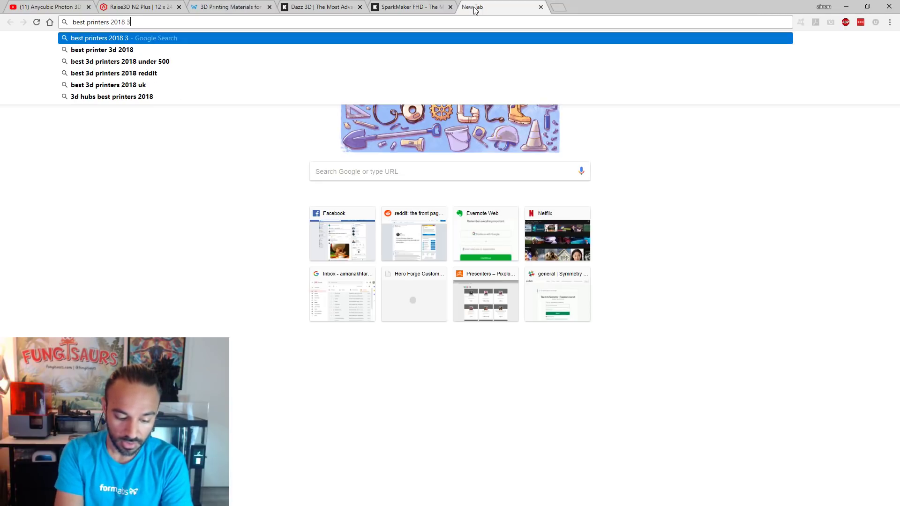
{"action": "type", "text": "dhubs"}
{"action": "key", "text": "Return"}
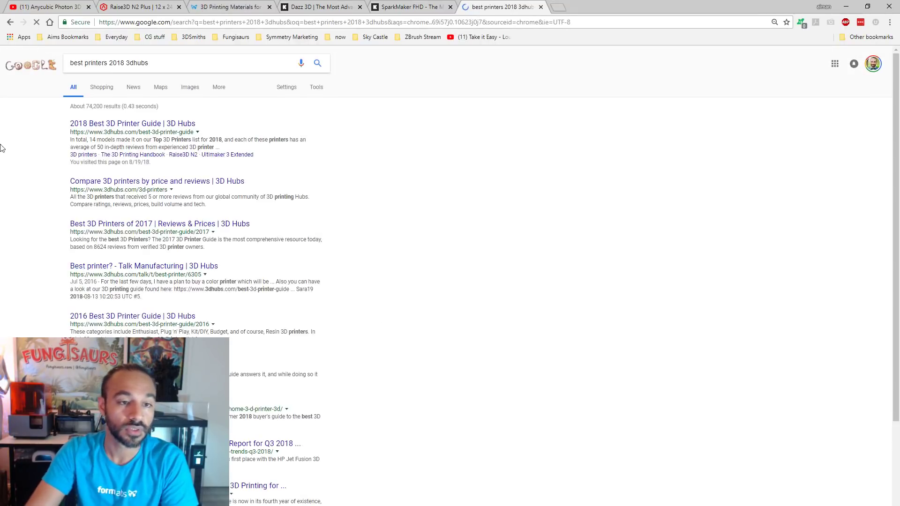
{"action": "left_click", "coordinate": [168, 124]}
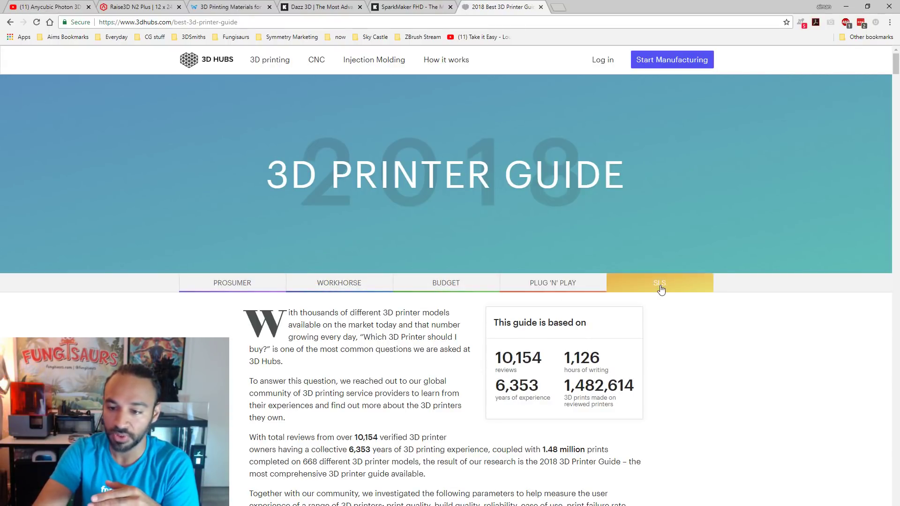
Go to the guide's Budget category and examine the Rostock MAX, Creality CR-10 and Monoprice MP Select Mini entries.
{"action": "left_click", "coordinate": [464, 285]}
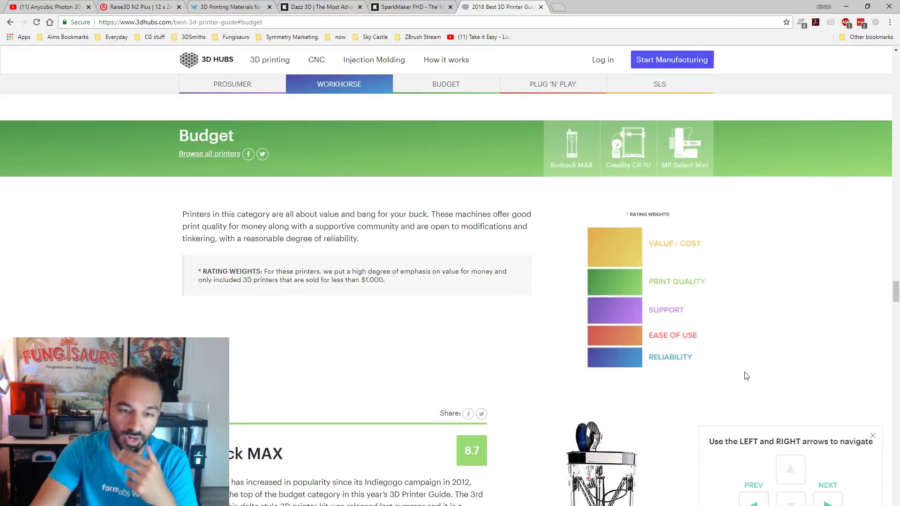
{"action": "scroll", "coordinate": [804, 355], "scroll_direction": "down", "scroll_amount": 6}
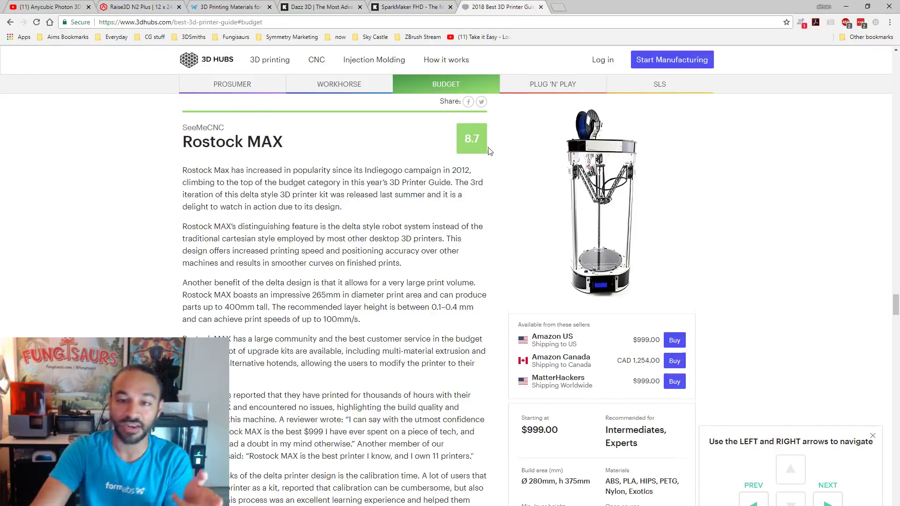
{"action": "key", "text": "Right"}
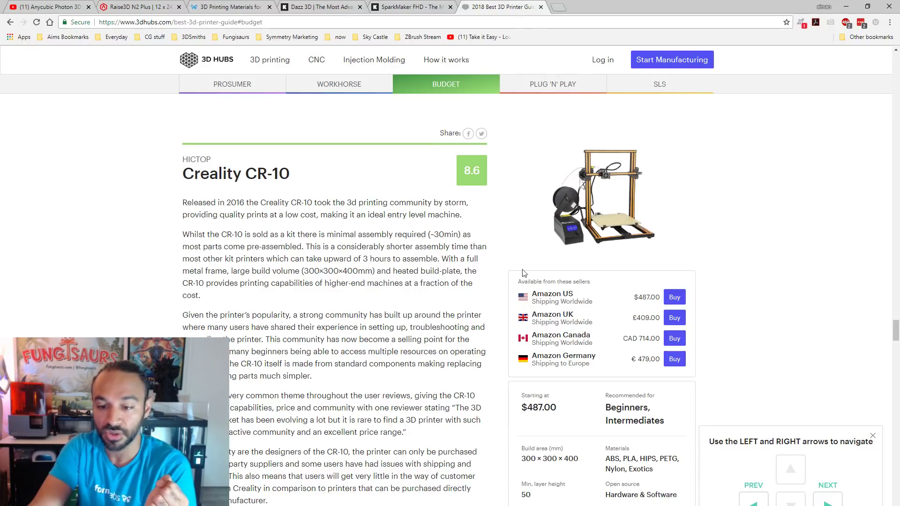
{"action": "scroll", "coordinate": [681, 239], "scroll_direction": "down", "scroll_amount": 10}
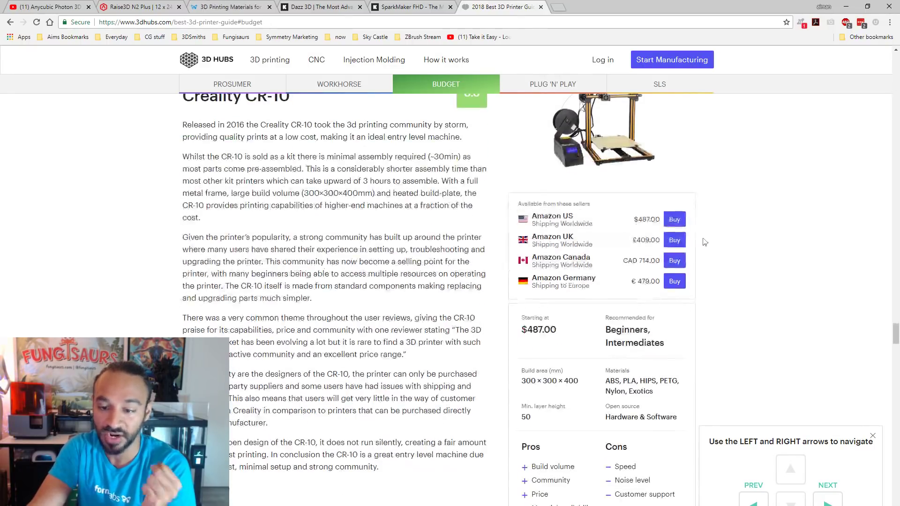
{"action": "scroll", "coordinate": [703, 231], "scroll_direction": "down", "scroll_amount": 5}
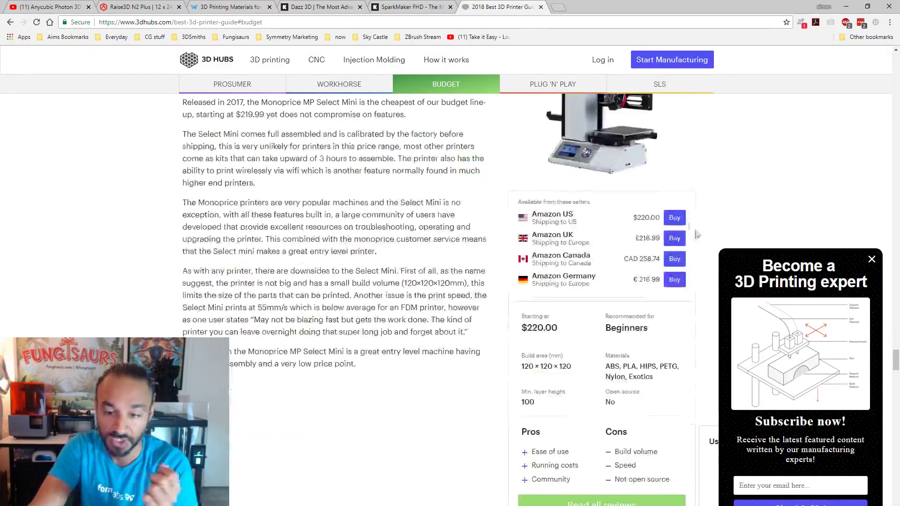
{"action": "scroll", "coordinate": [689, 207], "scroll_direction": "up", "scroll_amount": 2}
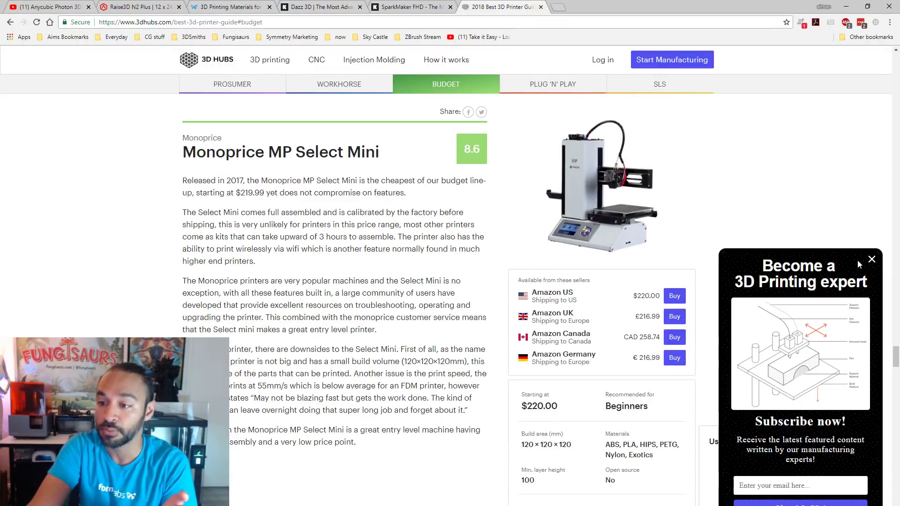
Dismiss the newsletter pop-up and examine the Monoprice MP Select Mini's sellers, specifications, pros and cons.
{"action": "left_click", "coordinate": [871, 260]}
{"action": "scroll", "coordinate": [760, 214], "scroll_direction": "down", "scroll_amount": 3}
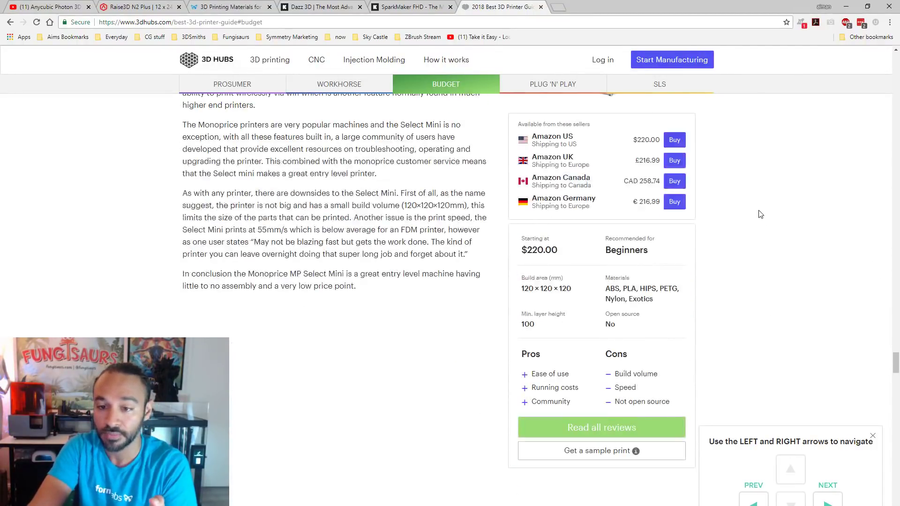
{"action": "scroll", "coordinate": [701, 267], "scroll_direction": "down", "scroll_amount": 6}
{"action": "scroll", "coordinate": [699, 267], "scroll_direction": "up", "scroll_amount": 12}
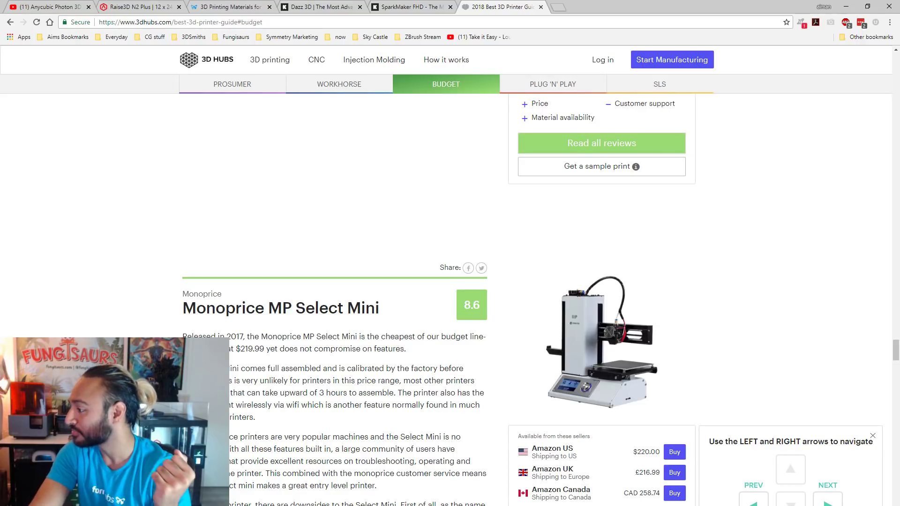
Revisit the Formlabs materials page, the Raise3D N2 Plus page and the Anycubic Photon video.
{"action": "left_click", "coordinate": [237, 6]}
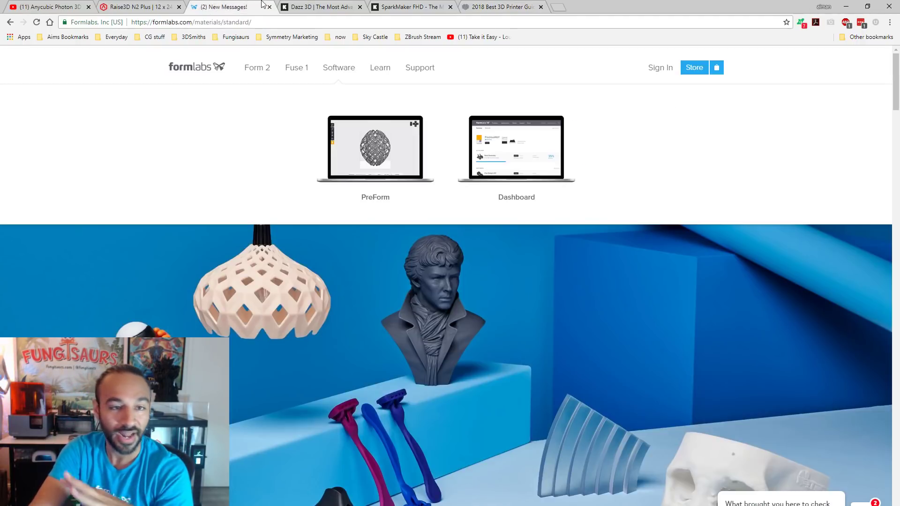
{"action": "left_click", "coordinate": [121, 7]}
{"action": "left_click", "coordinate": [52, 6]}
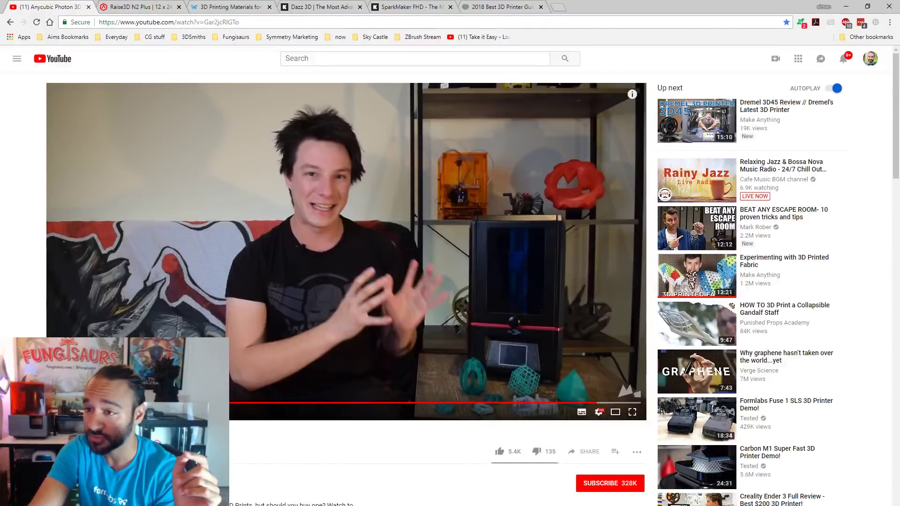
Switch to ZBrush and examine the merged, painted roller girl figure from several sides.
{"action": "left_click", "coordinate": [846, 7]}
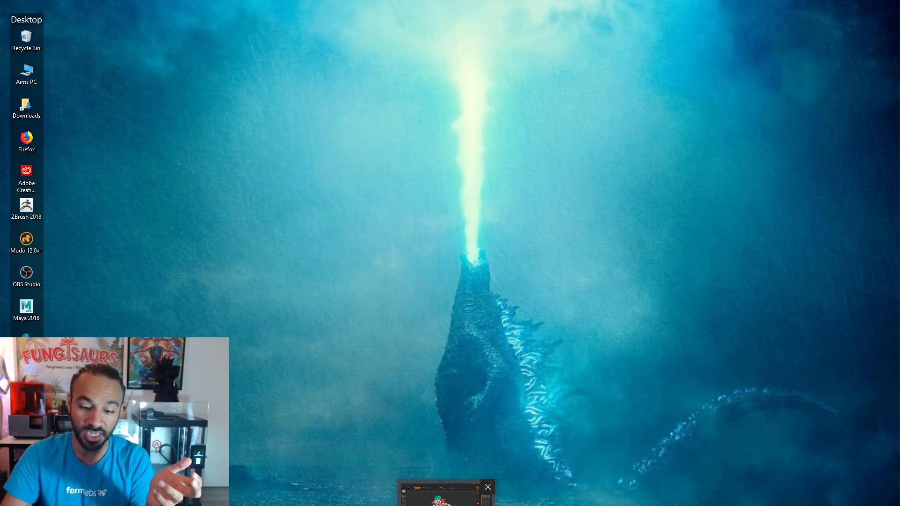
{"action": "left_click", "coordinate": [448, 505]}
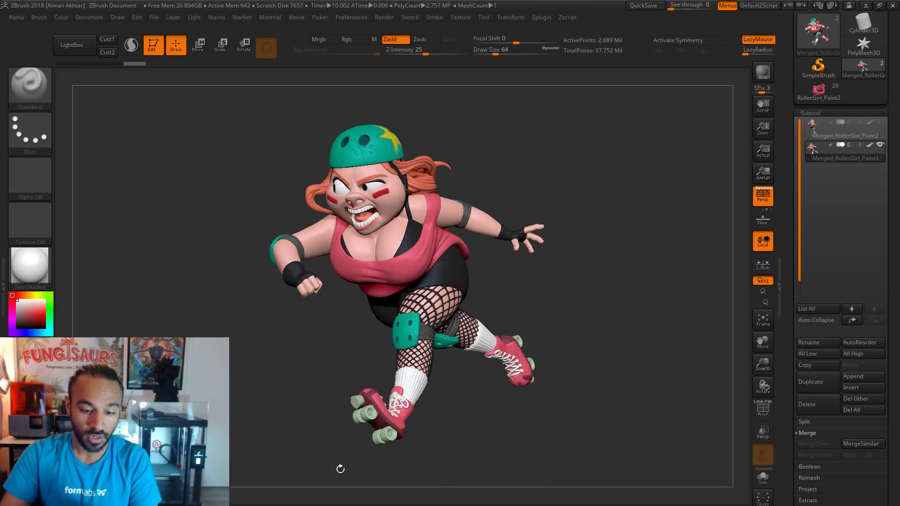
{"action": "left_click_drag", "start_coordinate": [375, 472], "coordinate": [714, 496]}
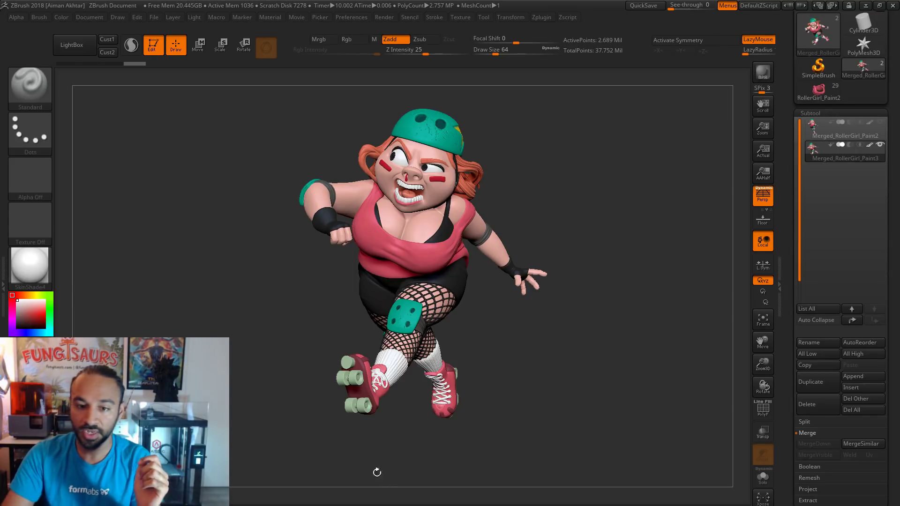
{"action": "left_click_drag", "start_coordinate": [398, 453], "coordinate": [475, 457]}
{"action": "left_click_drag", "start_coordinate": [525, 461], "coordinate": [539, 459]}
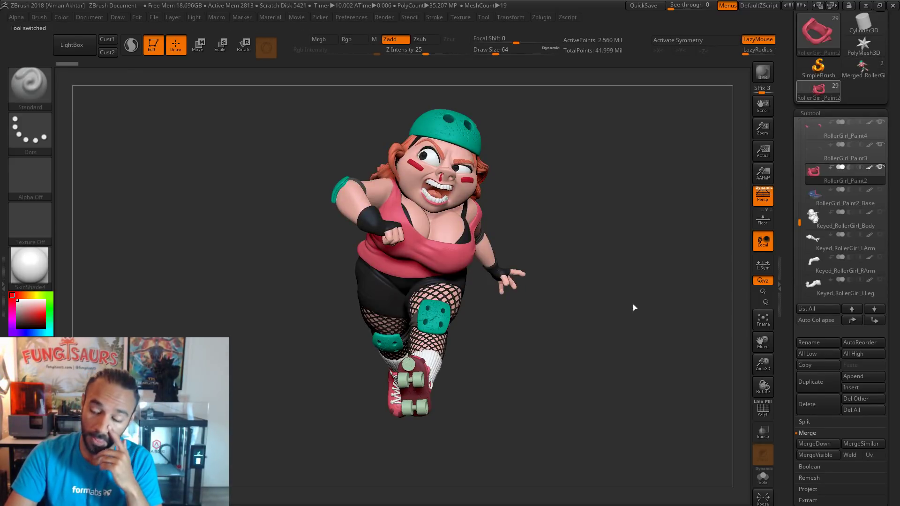
Show the RollerGirl_Paint2_Base subtool beneath the roller girl and examine the figure on its base.
{"action": "left_click_drag", "start_coordinate": [588, 343], "coordinate": [529, 344]}
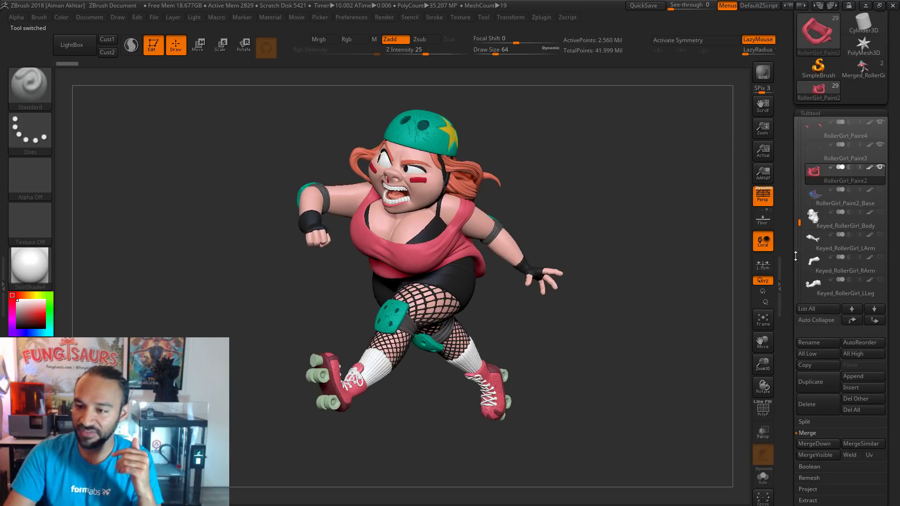
{"action": "left_click", "coordinate": [880, 190]}
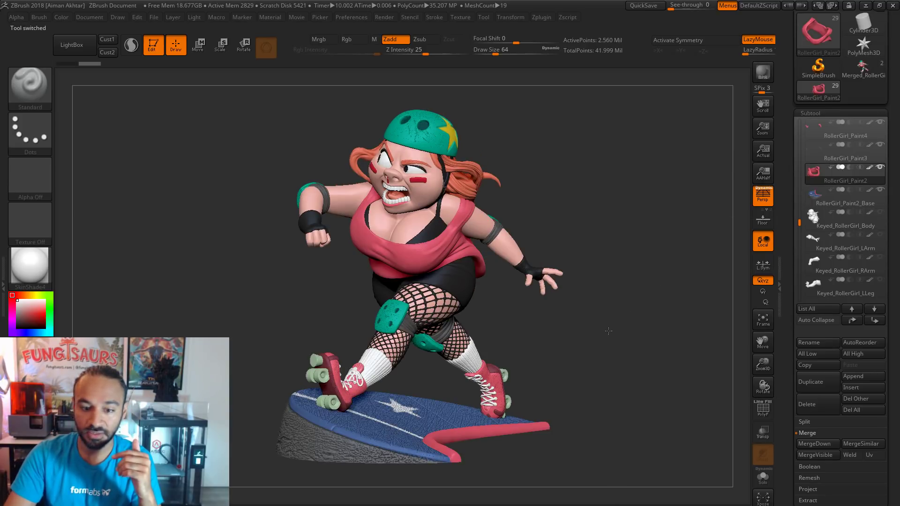
{"action": "left_click_drag", "start_coordinate": [623, 329], "coordinate": [607, 330]}
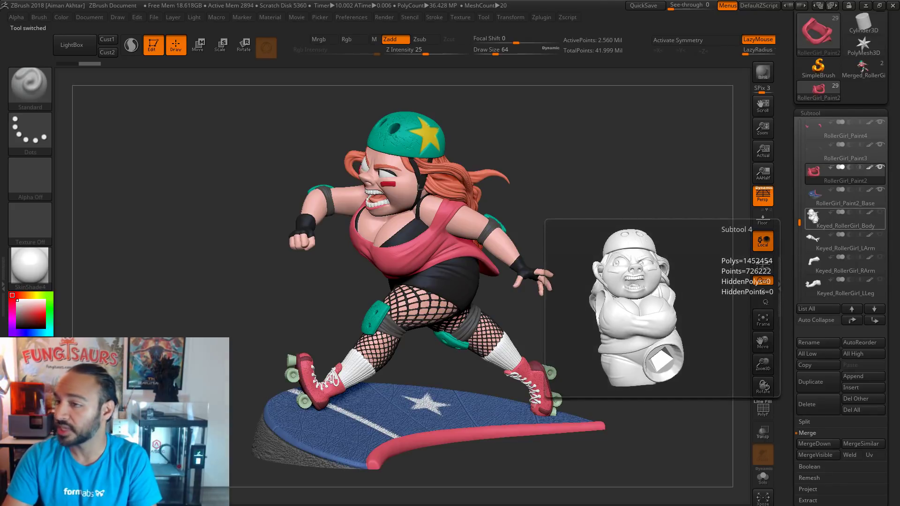
{"action": "left_click", "coordinate": [763, 172]}
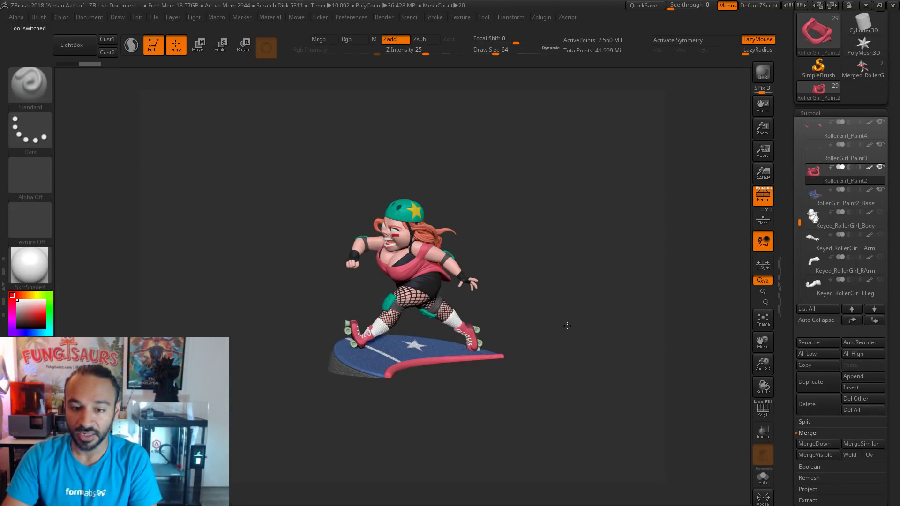
{"action": "key", "text": "f"}
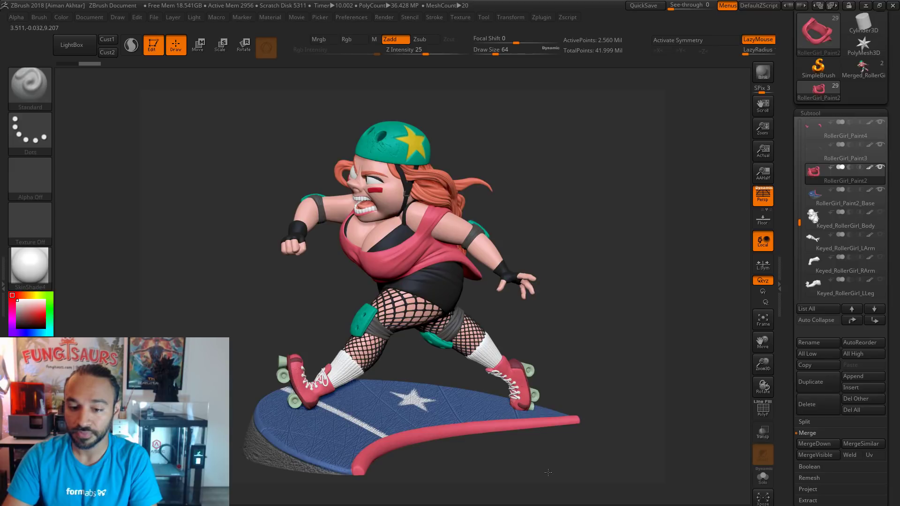
{"action": "left_click_drag", "start_coordinate": [552, 472], "coordinate": [519, 470]}
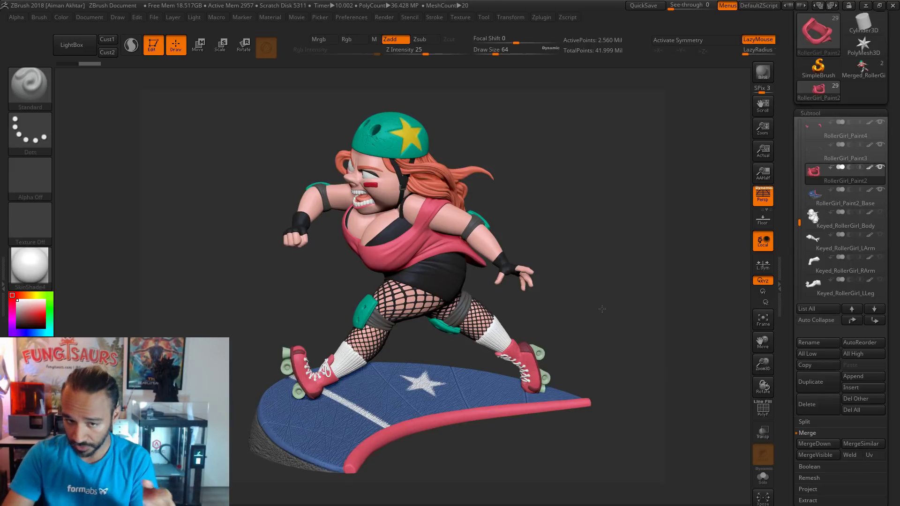
{"action": "mouse_move", "coordinate": [601, 309]}
{"action": "left_mouse_down"}
{"action": "mouse_move", "coordinate": [615, 308]}
{"action": "mouse_move", "coordinate": [604, 308]}
{"action": "left_mouse_up"}
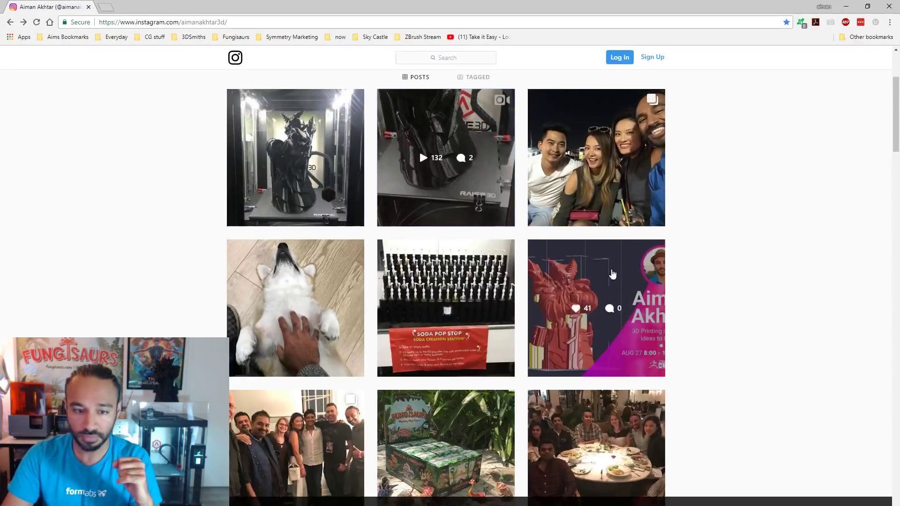
Browse the artist's Instagram feed back to the March 7 roller girl sculpt comparison, open that post and enlarge it.
{"action": "scroll", "coordinate": [712, 281], "scroll_direction": "down", "scroll_amount": 10}
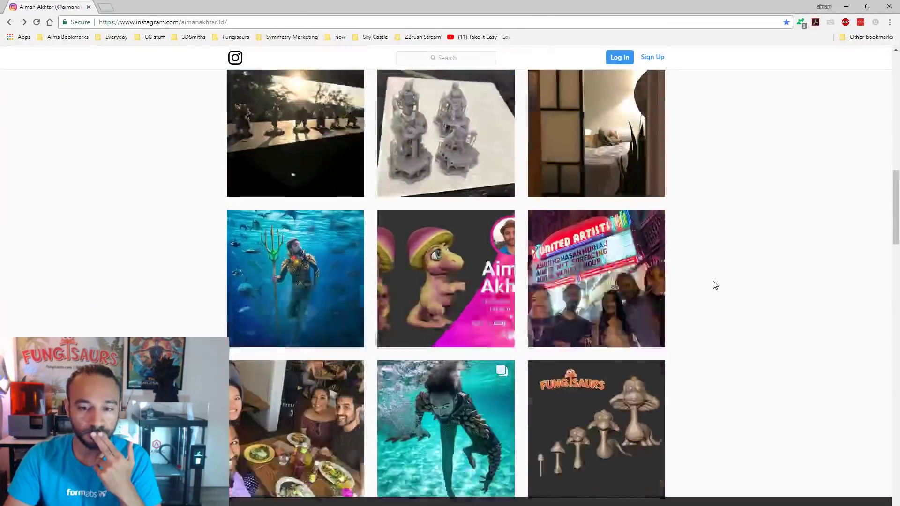
{"action": "scroll", "coordinate": [714, 285], "scroll_direction": "down", "scroll_amount": 20}
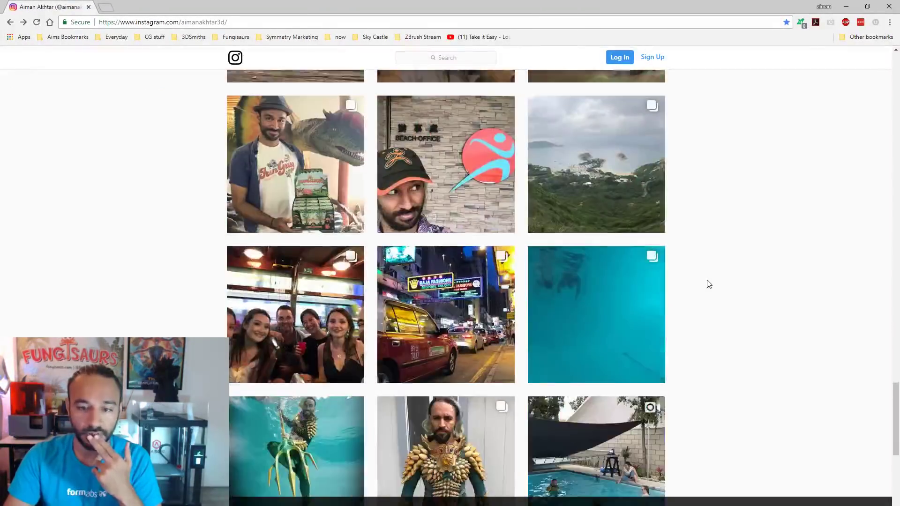
{"action": "scroll", "coordinate": [708, 284], "scroll_direction": "down", "scroll_amount": 20}
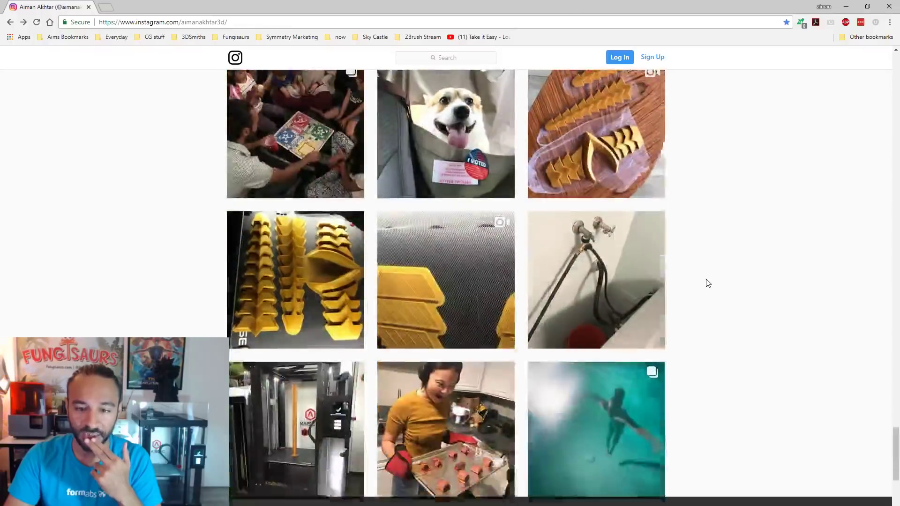
{"action": "scroll", "coordinate": [707, 283], "scroll_direction": "down", "scroll_amount": 20}
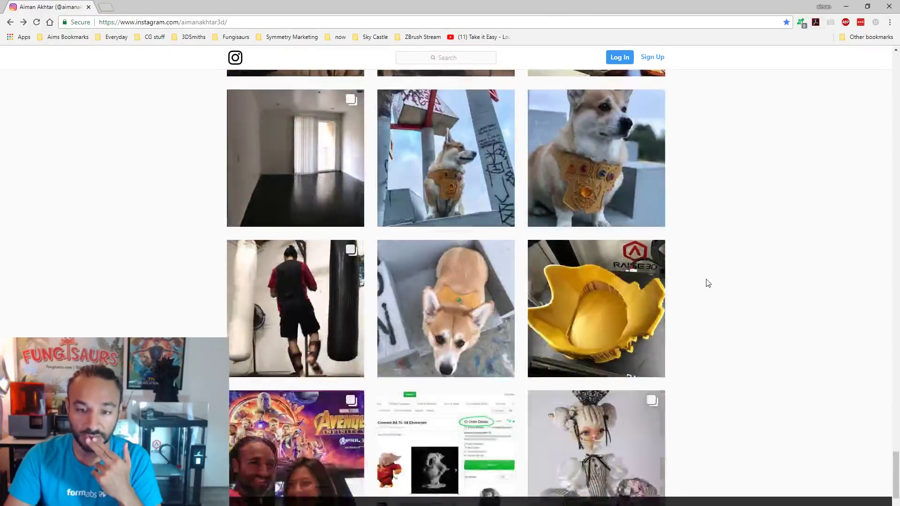
{"action": "scroll", "coordinate": [709, 283], "scroll_direction": "down", "scroll_amount": 15}
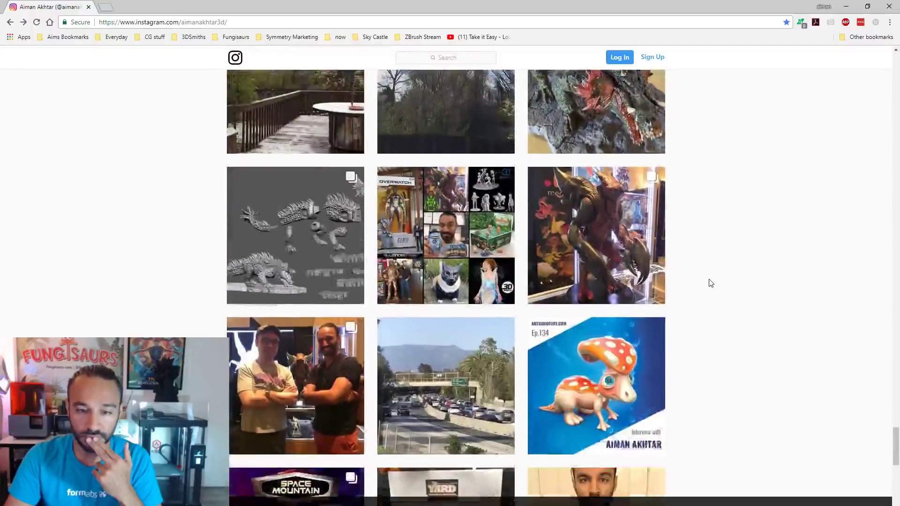
{"action": "scroll", "coordinate": [710, 283], "scroll_direction": "down", "scroll_amount": 11}
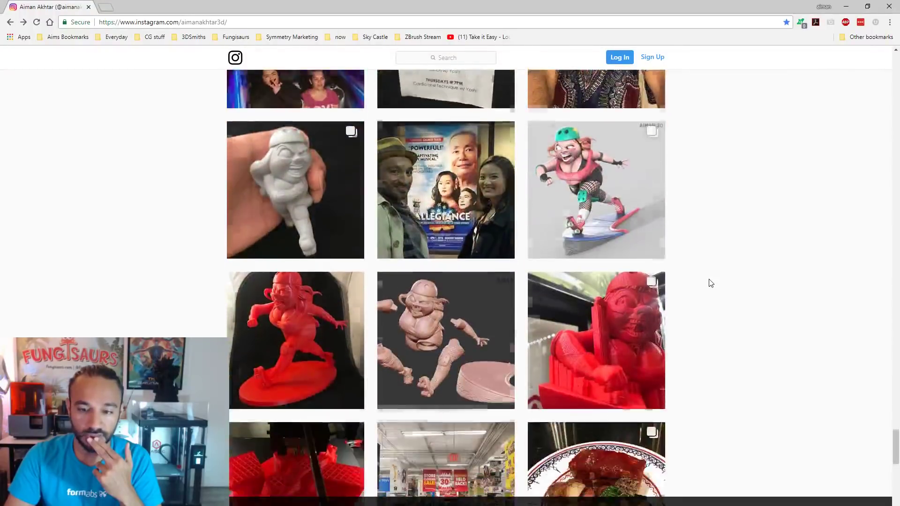
{"action": "scroll", "coordinate": [710, 283], "scroll_direction": "down", "scroll_amount": 12}
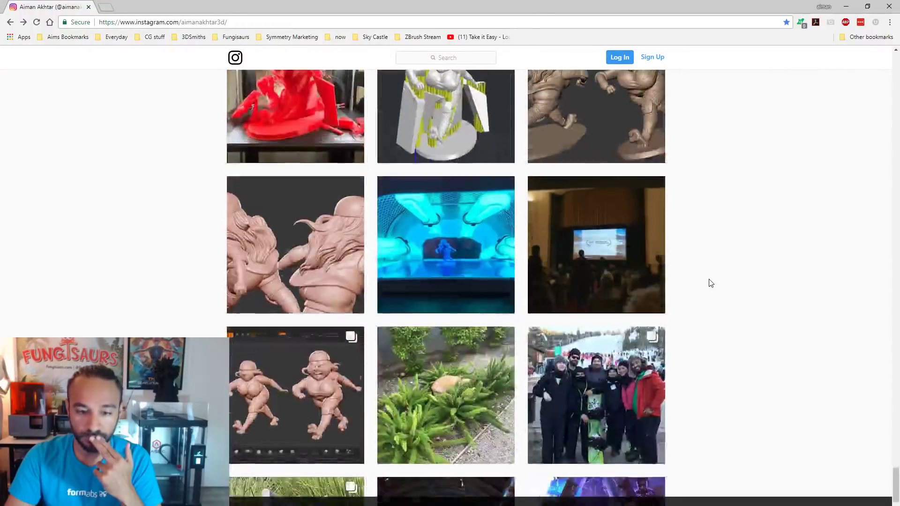
{"action": "scroll", "coordinate": [708, 283], "scroll_direction": "down", "scroll_amount": 5}
{"action": "left_click", "coordinate": [299, 160]}
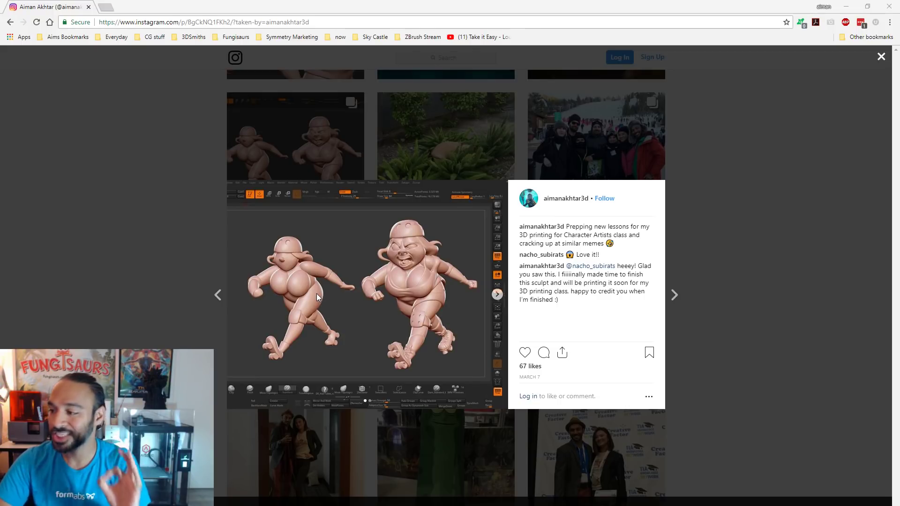
{"action": "scroll", "coordinate": [429, 269], "scroll_direction": "up", "scroll_amount": 4, "text": "ctrl"}
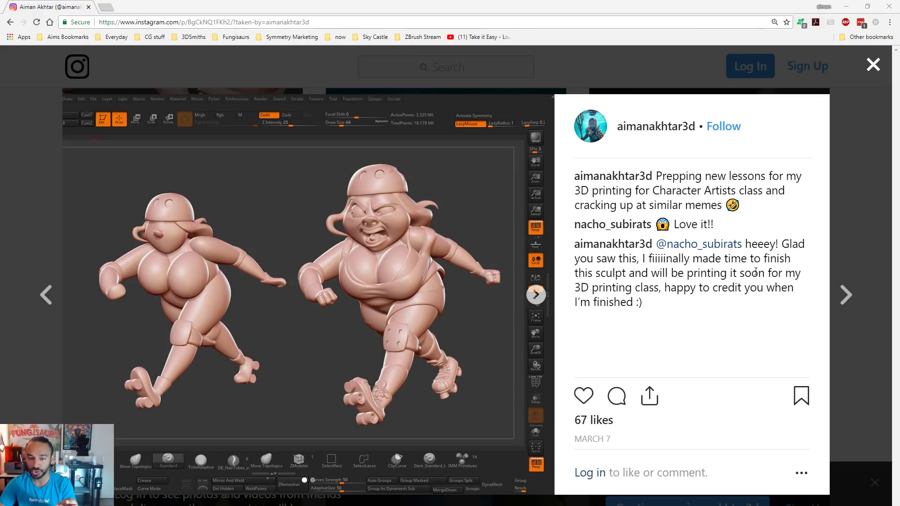
View the roller girl hair sculpting post and the UV oven post with the 28mm miniature, and return to the feed.
{"action": "left_click", "coordinate": [860, 143]}
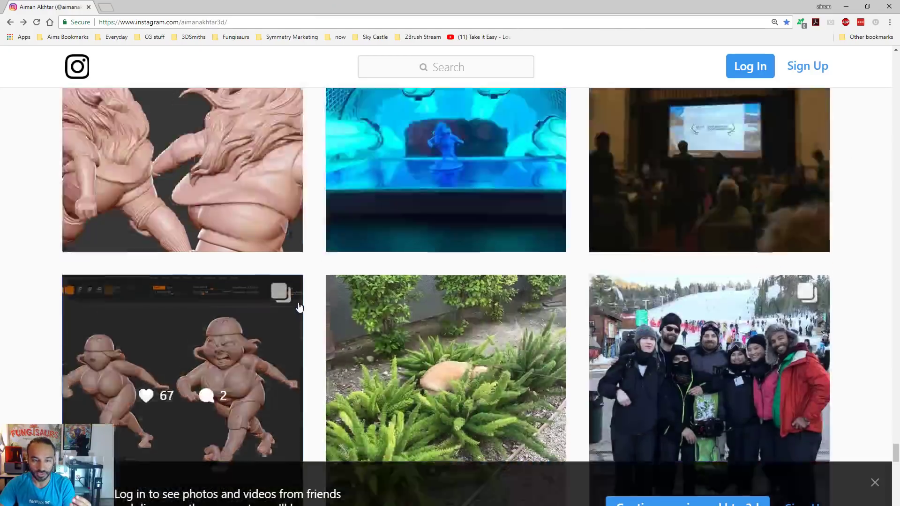
{"action": "scroll", "coordinate": [299, 307], "scroll_direction": "up", "scroll_amount": 2}
{"action": "left_click", "coordinate": [211, 266]}
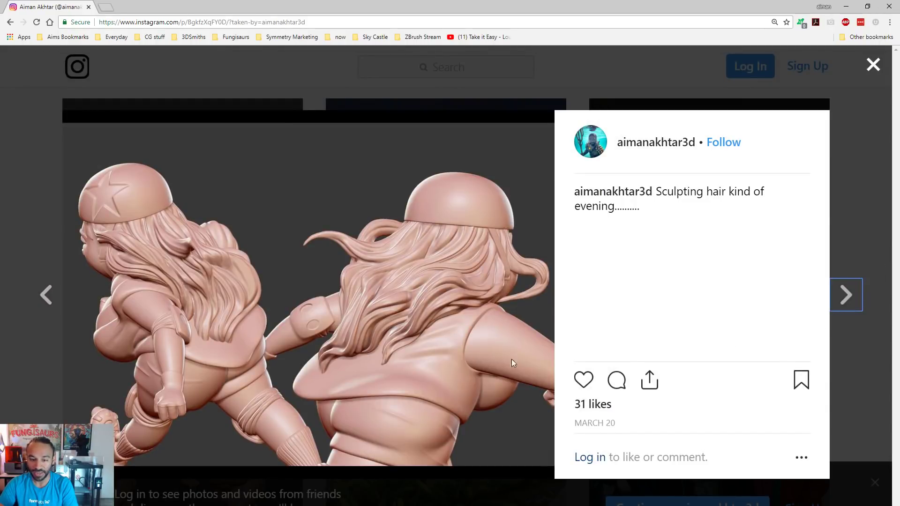
{"action": "left_click", "coordinate": [853, 210]}
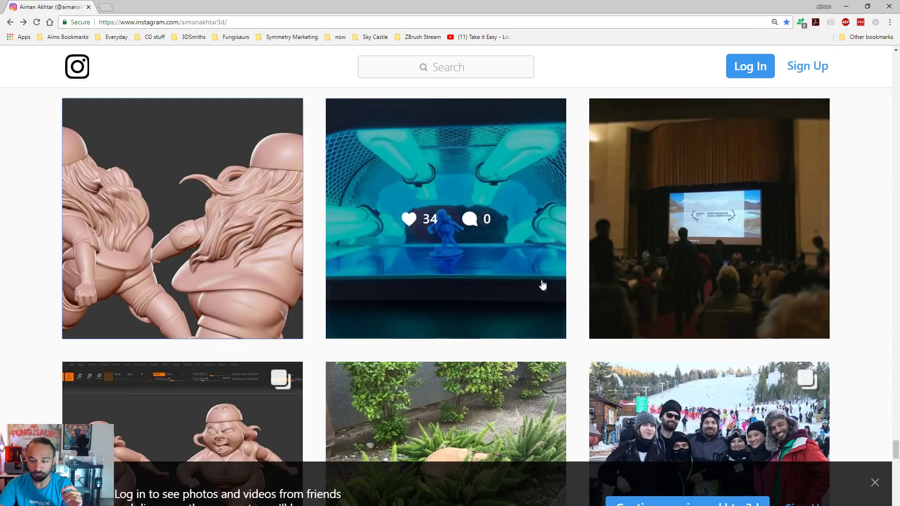
{"action": "left_click", "coordinate": [511, 271]}
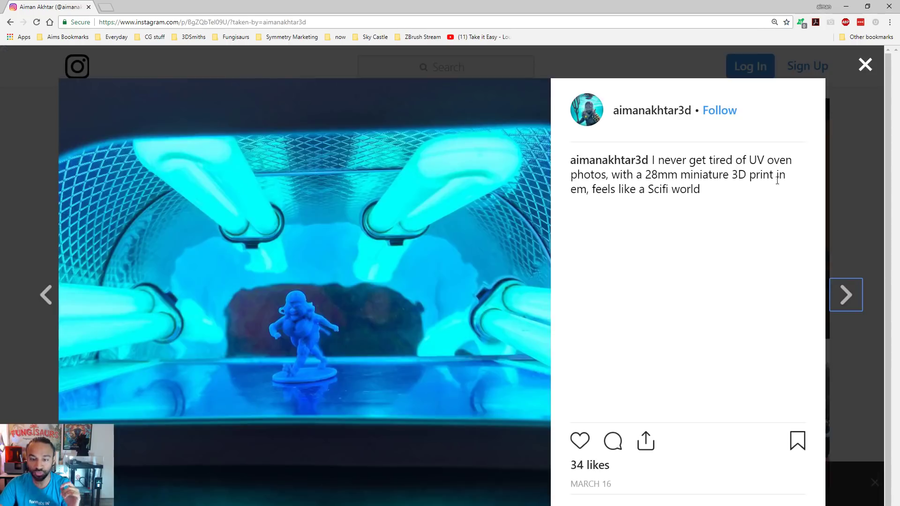
{"action": "left_click", "coordinate": [853, 191]}
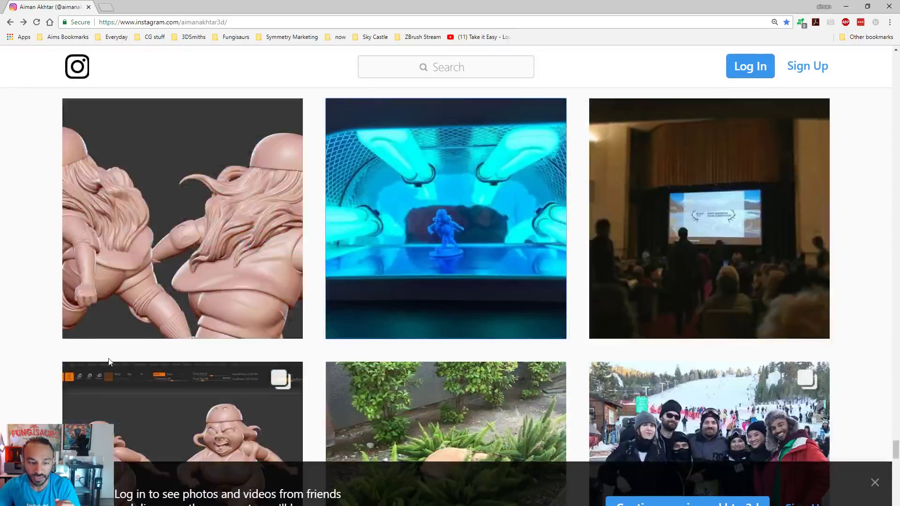
Open the March 21 post of the roller girl in "Mud" material and enlarge it to examine the body detail.
{"action": "scroll", "coordinate": [297, 323], "scroll_direction": "up", "scroll_amount": 4}
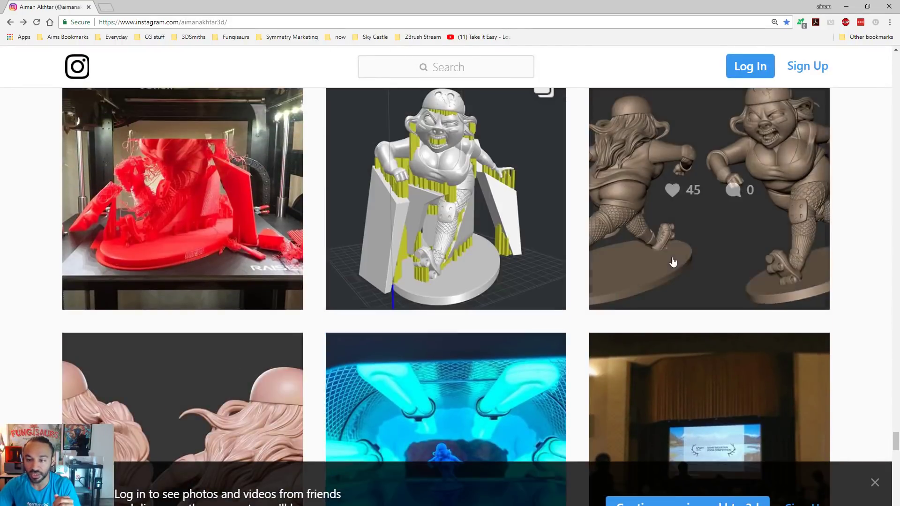
{"action": "left_click", "coordinate": [615, 261]}
{"action": "scroll", "coordinate": [399, 285], "scroll_direction": "up", "scroll_amount": 1, "text": "ctrl"}
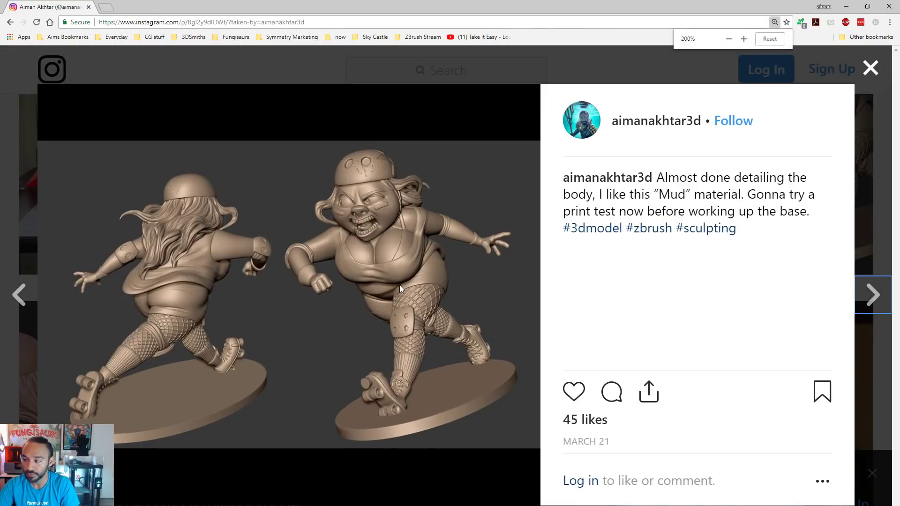
{"action": "scroll", "coordinate": [181, 317], "scroll_direction": "up", "scroll_amount": 1, "text": "ctrl"}
{"action": "scroll", "coordinate": [335, 354], "scroll_direction": "down", "scroll_amount": 1}
{"action": "scroll", "coordinate": [334, 353], "scroll_direction": "down", "scroll_amount": 3}
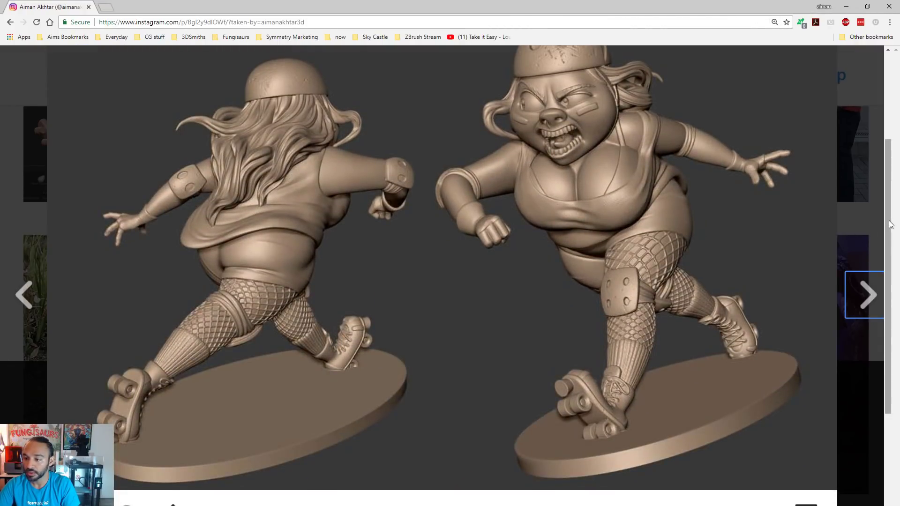
{"action": "scroll", "coordinate": [893, 206], "scroll_direction": "up", "scroll_amount": 1}
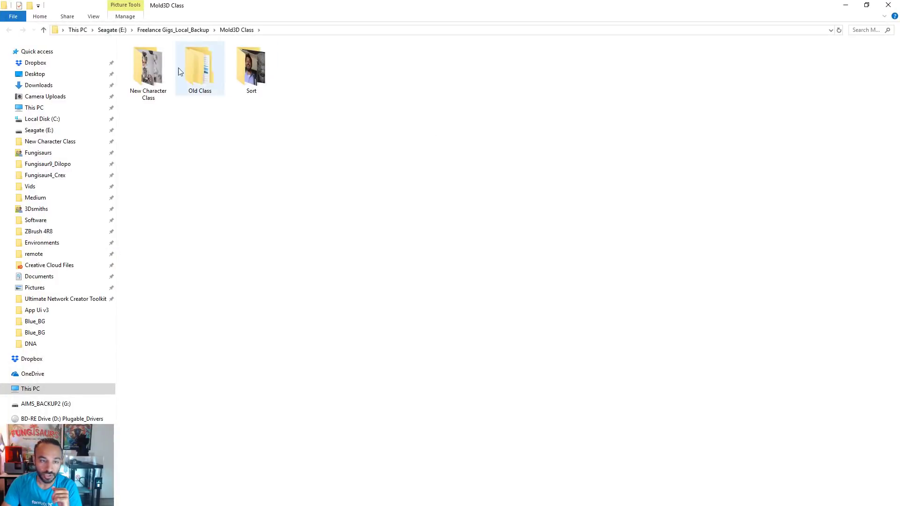
Open the Week1_HW_Pt1 concept image from the New Character Class folder and view it in a smaller window.
{"action": "double_click", "coordinate": [145, 71]}
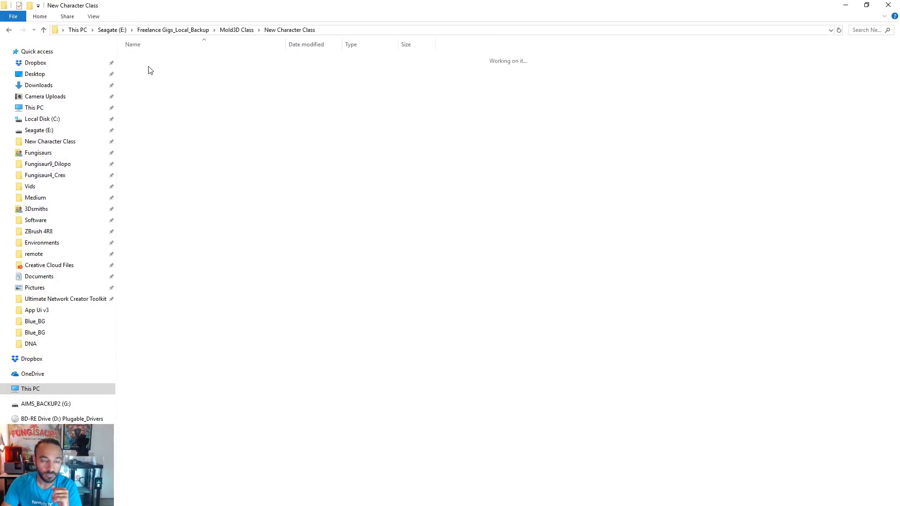
{"action": "double_click", "coordinate": [180, 215]}
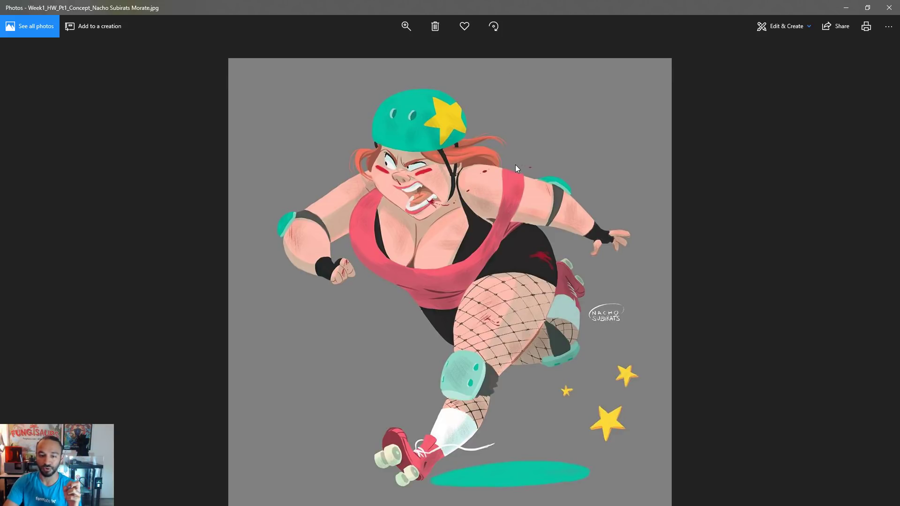
{"action": "double_click", "coordinate": [497, 10]}
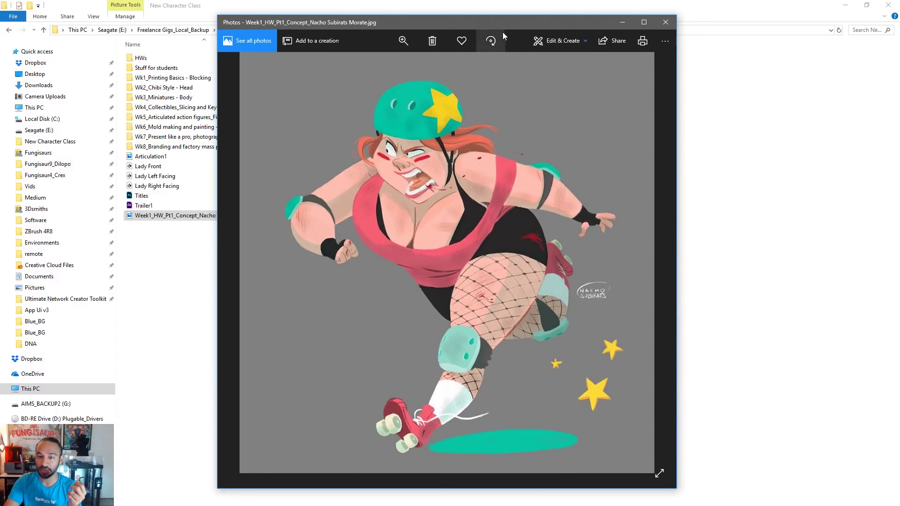
{"action": "left_click", "coordinate": [665, 22]}
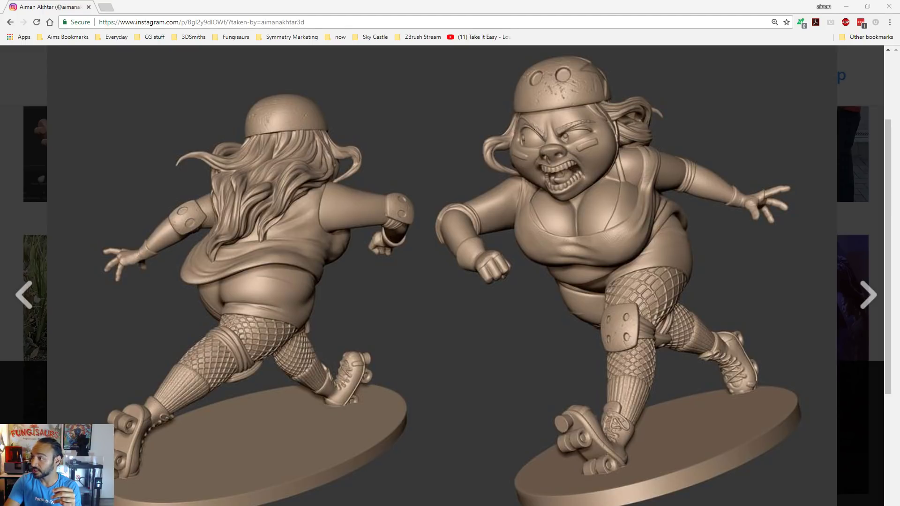
Place and enlarge the roller girl concept image beside the grey sculpt post to compare them, and send the image away again.
{"action": "left_click_drag", "start_coordinate": [899, 63], "coordinate": [200, 110]}
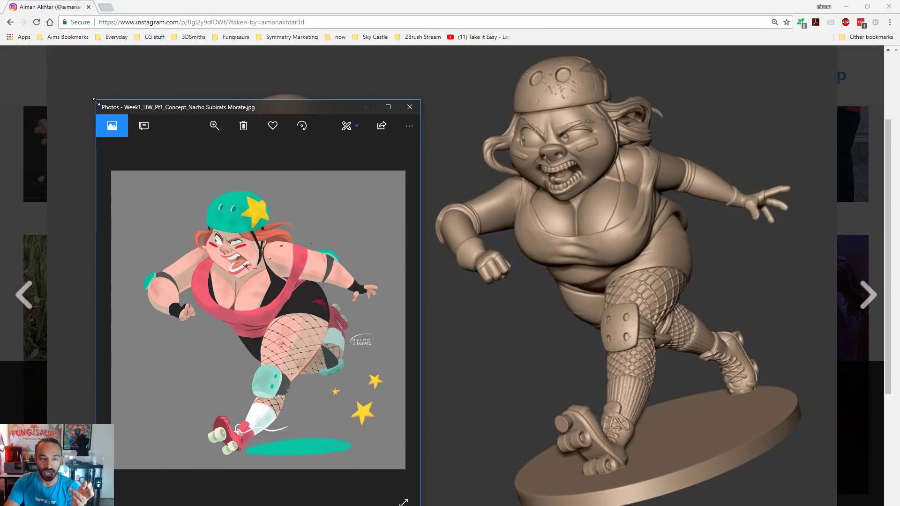
{"action": "left_click_drag", "start_coordinate": [96, 101], "coordinate": [60, 49]}
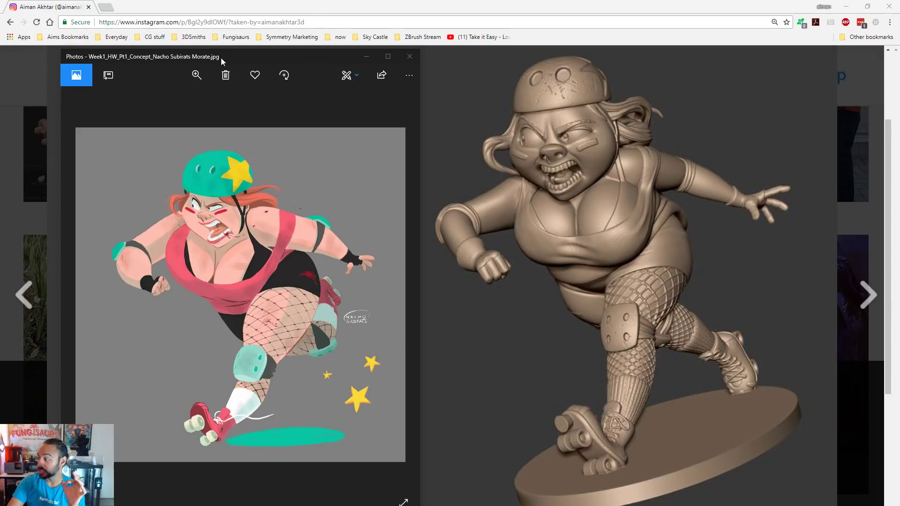
{"action": "key", "text": "alt+Tab"}
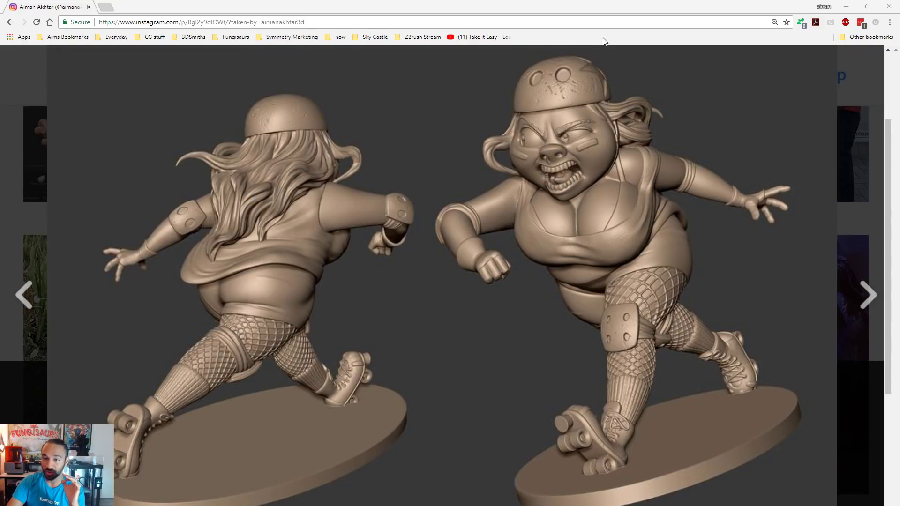
Reduce the browser zoom to 200% and close the sculpt post to return to the profile's post grid.
{"action": "left_click", "coordinate": [622, 14]}
{"action": "key", "text": "ctrl+0"}
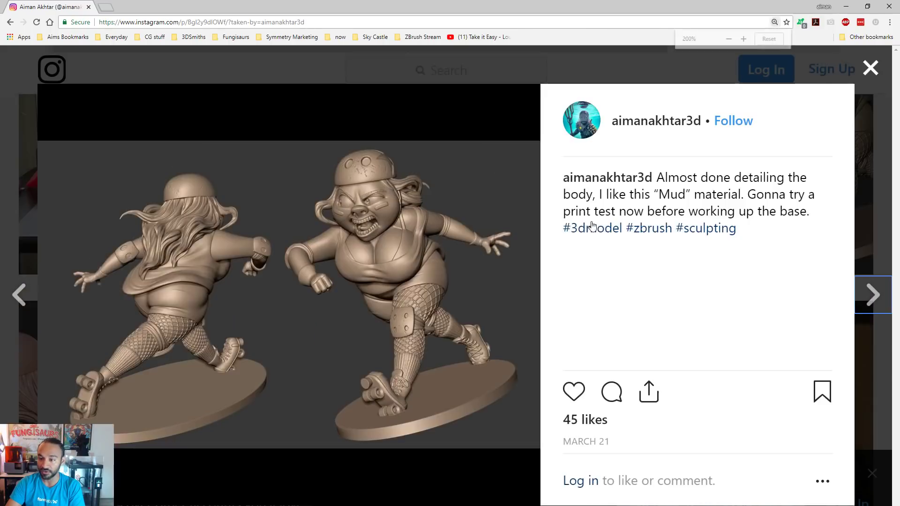
{"action": "left_click", "coordinate": [870, 68]}
{"action": "scroll", "coordinate": [346, 328], "scroll_direction": "up", "scroll_amount": 2}
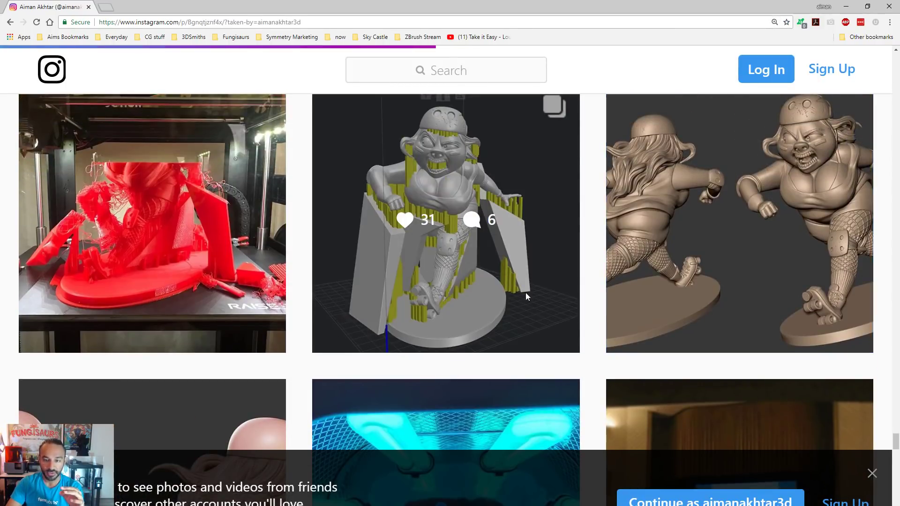
View the post on the 54 hour FDM print with custom supports and the adjacent post of the failed red print.
{"action": "left_click", "coordinate": [526, 295]}
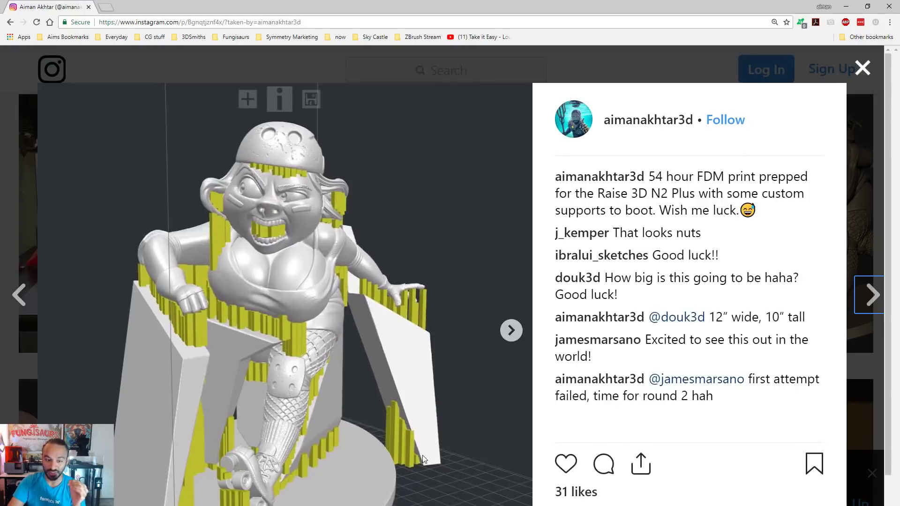
{"action": "scroll", "coordinate": [883, 255], "scroll_direction": "down", "scroll_amount": 1}
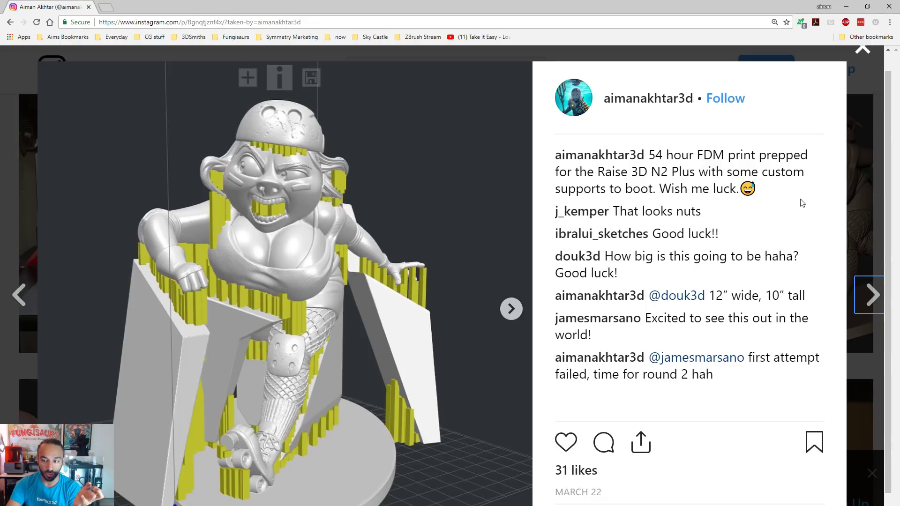
{"action": "left_click", "coordinate": [863, 51]}
{"action": "left_click", "coordinate": [140, 262]}
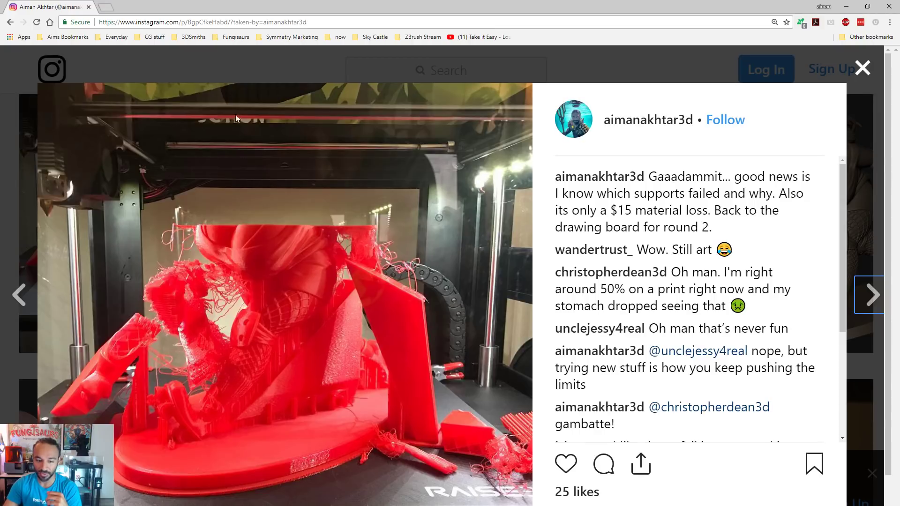
{"action": "left_click", "coordinate": [862, 69]}
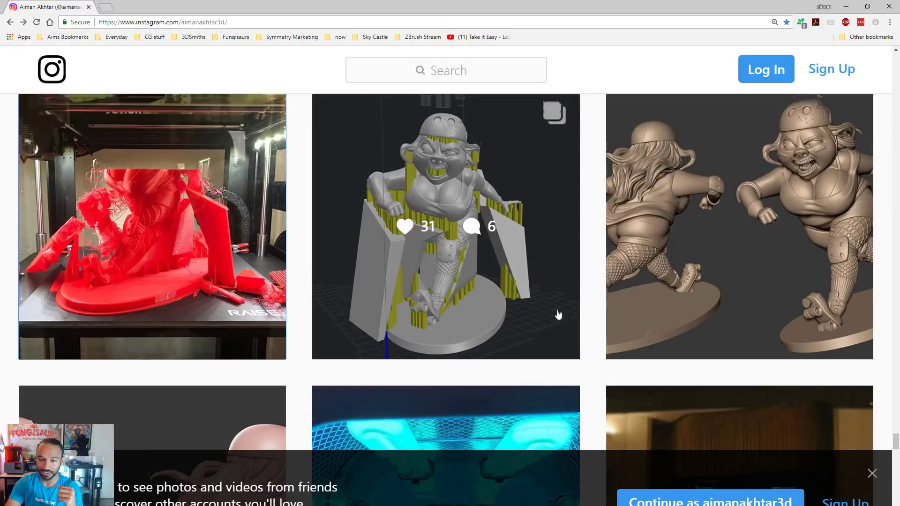
Find and view the Round 2 post showing the red print with big, well balanced supports, and close it.
{"action": "scroll", "coordinate": [557, 312], "scroll_direction": "up", "scroll_amount": 6}
{"action": "scroll", "coordinate": [248, 291], "scroll_direction": "up", "scroll_amount": 2}
{"action": "left_click", "coordinate": [232, 320]}
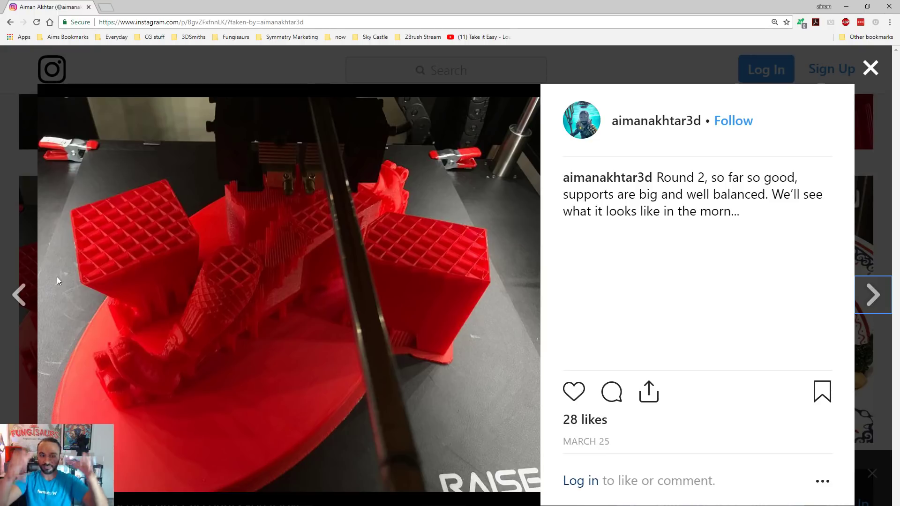
{"action": "left_click", "coordinate": [873, 71]}
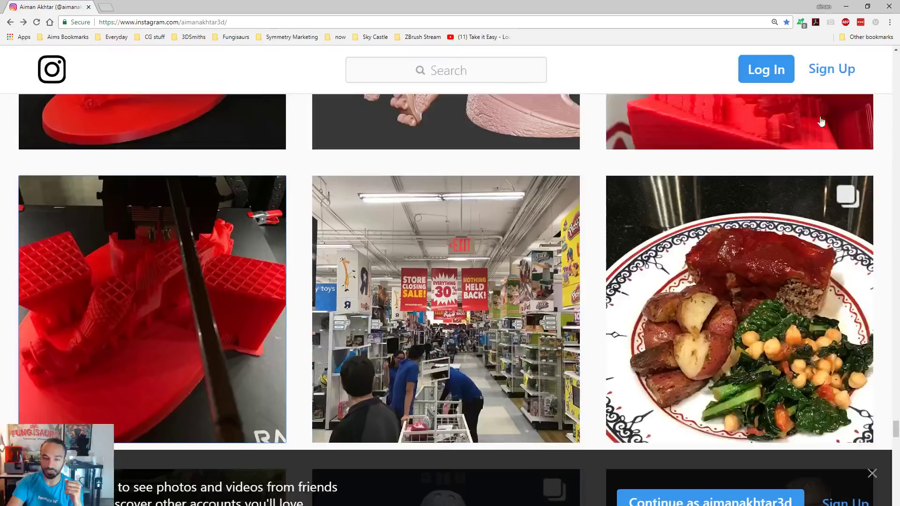
View the post of the sanded red print with the new left hand epoxied on, and close it.
{"action": "scroll", "coordinate": [451, 473], "scroll_direction": "up", "scroll_amount": 5}
{"action": "left_click", "coordinate": [210, 299]}
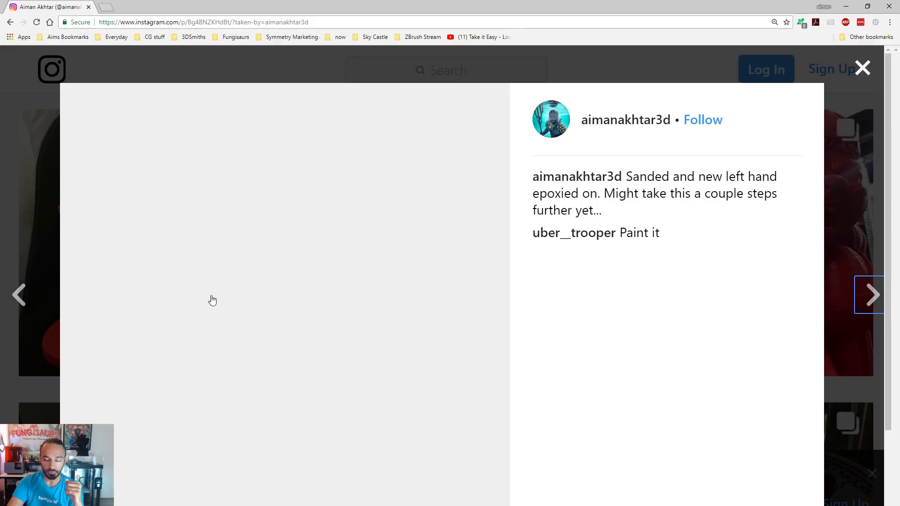
{"action": "scroll", "coordinate": [399, 358], "scroll_direction": "down", "scroll_amount": 2}
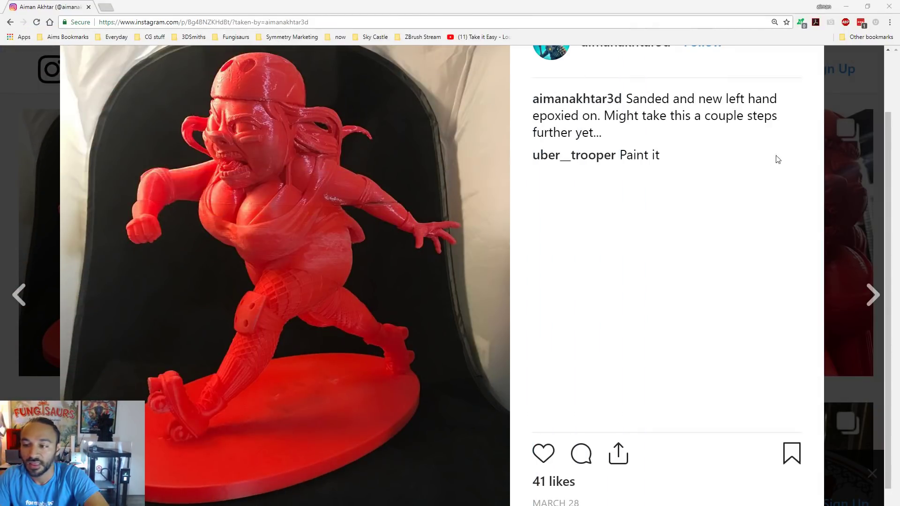
{"action": "left_click", "coordinate": [839, 147]}
View the post of the sliced and keyed model parts with the new base, and close it.
{"action": "scroll", "coordinate": [541, 332], "scroll_direction": "down", "scroll_amount": 4}
{"action": "left_click", "coordinate": [515, 339]}
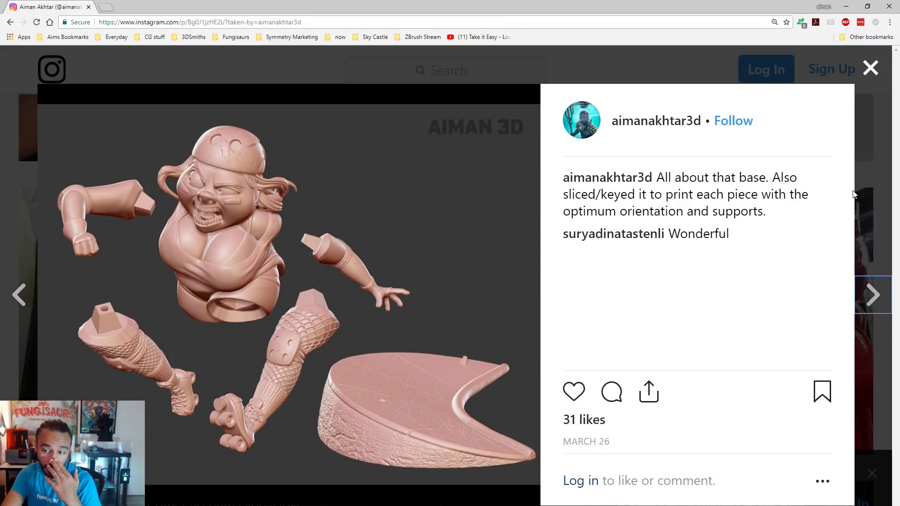
{"action": "left_click", "coordinate": [856, 220]}
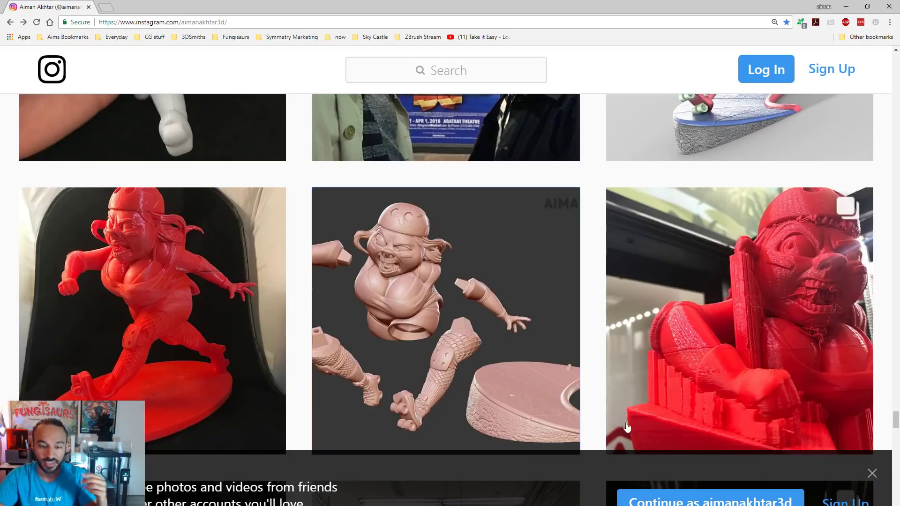
Return to the post of the FDM print with custom supports, review it again and close it.
{"action": "scroll", "coordinate": [165, 318], "scroll_direction": "up", "scroll_amount": 1}
{"action": "scroll", "coordinate": [416, 344], "scroll_direction": "down", "scroll_amount": 5}
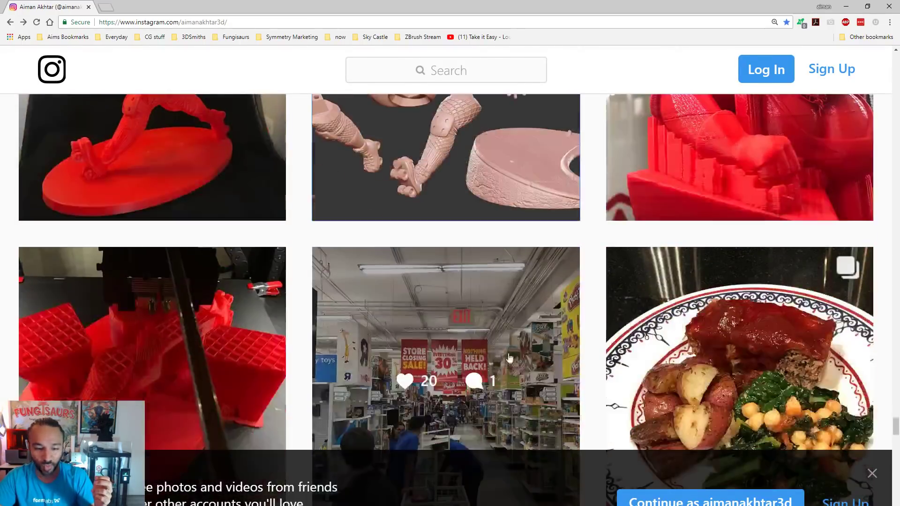
{"action": "scroll", "coordinate": [416, 344], "scroll_direction": "down", "scroll_amount": 6}
{"action": "left_click", "coordinate": [515, 322]}
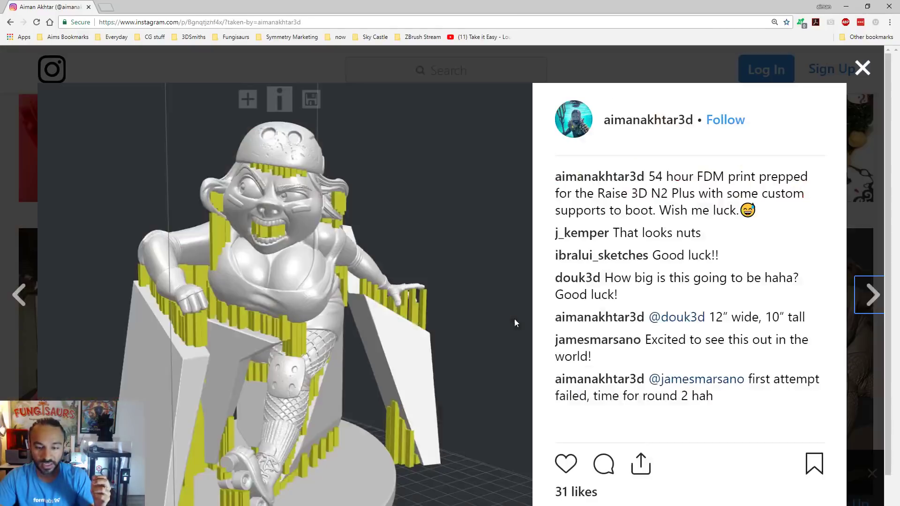
{"action": "left_click", "coordinate": [871, 164]}
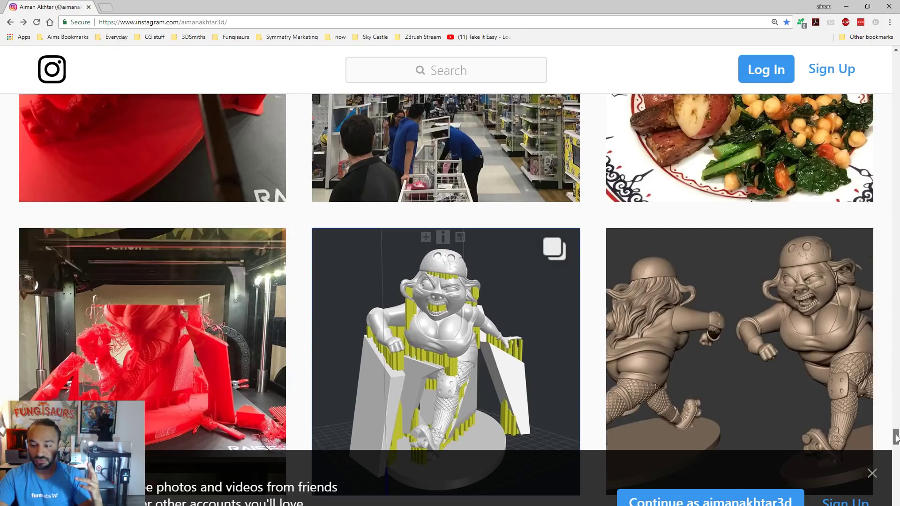
Go to the newest posts on the profile and view the large black Hero Forge print in the printer.
{"action": "scroll", "coordinate": [445, 281], "scroll_direction": "down", "scroll_amount": 5}
{"action": "scroll", "coordinate": [487, 258], "scroll_direction": "up", "scroll_amount": 6}
{"action": "scroll", "coordinate": [488, 257], "scroll_direction": "down", "scroll_amount": 5}
{"action": "scroll", "coordinate": [483, 258], "scroll_direction": "up", "scroll_amount": 1}
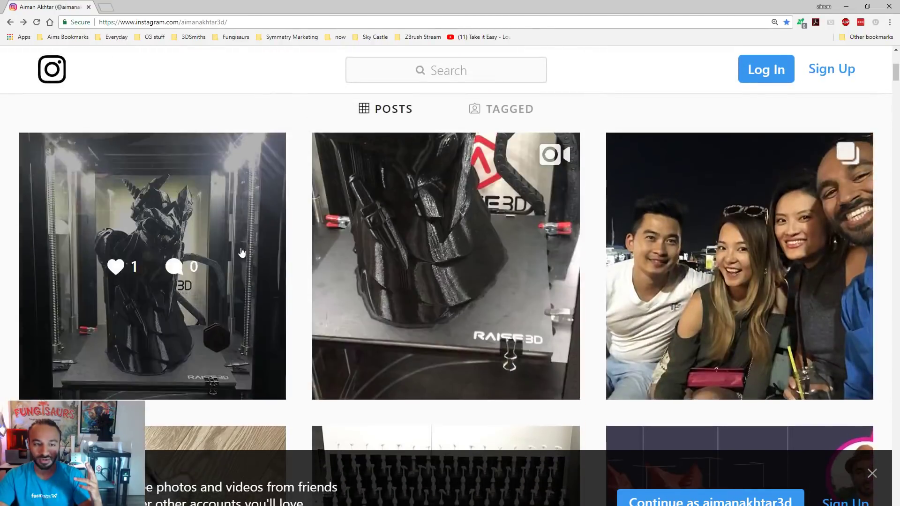
{"action": "left_click", "coordinate": [242, 254]}
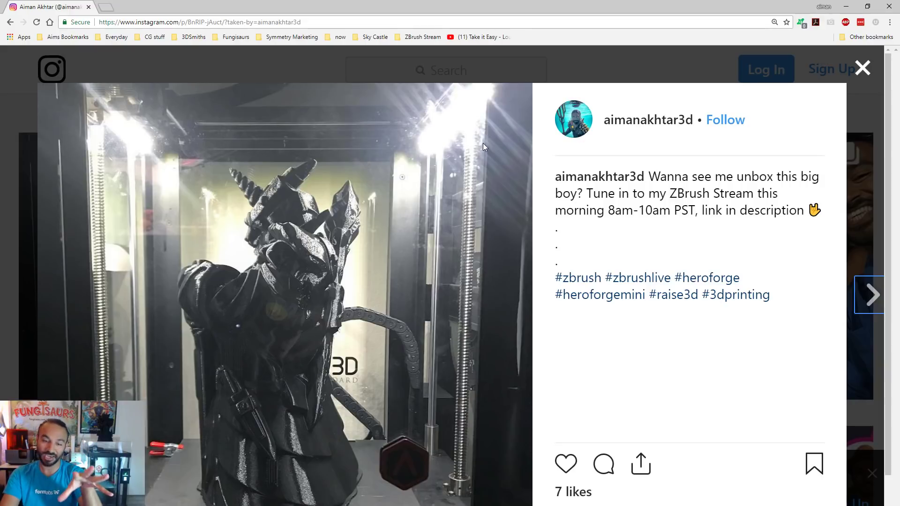
{"action": "left_click", "coordinate": [862, 67]}
Find the older post with the coloured Keyshot render of the roller girl on her base, view it and close it.
{"action": "scroll", "coordinate": [892, 222], "scroll_direction": "down", "scroll_amount": 5}
{"action": "scroll", "coordinate": [892, 221], "scroll_direction": "down", "scroll_amount": 20}
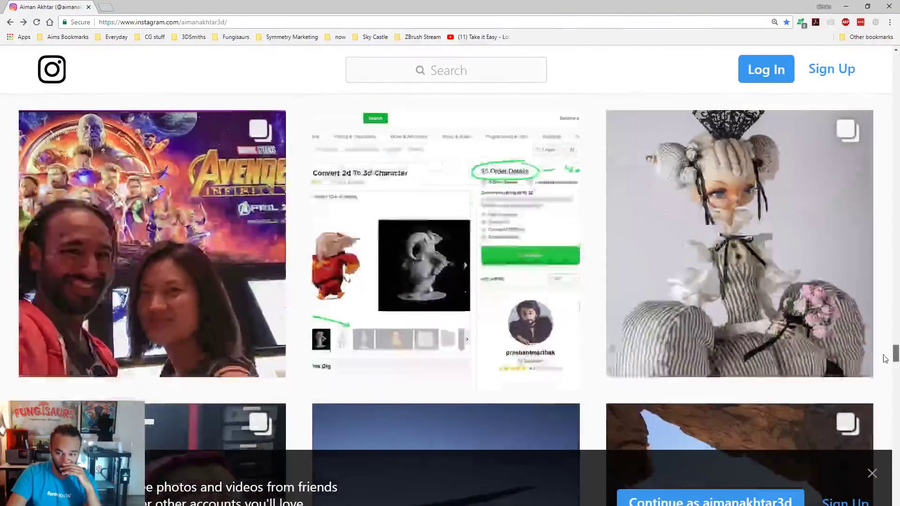
{"action": "left_click_drag", "start_coordinate": [885, 358], "coordinate": [886, 420]}
{"action": "scroll", "coordinate": [784, 359], "scroll_direction": "down", "scroll_amount": 3}
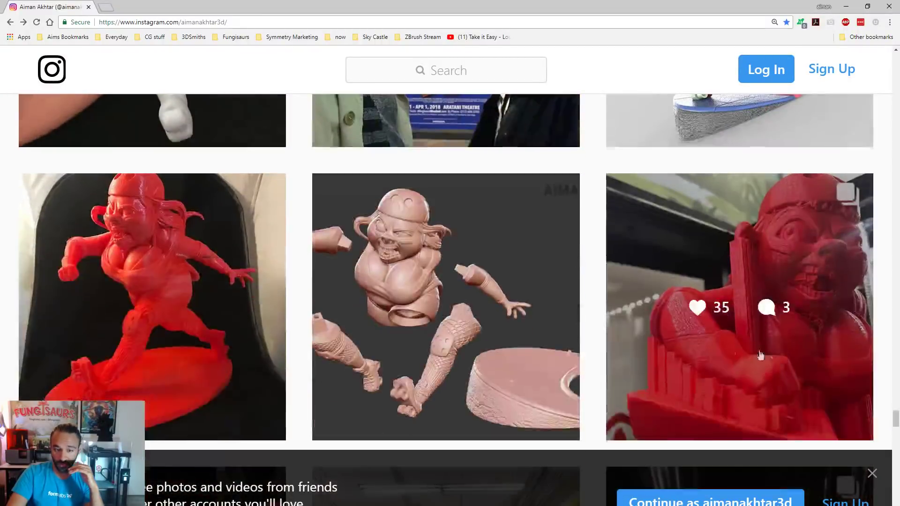
{"action": "scroll", "coordinate": [822, 192], "scroll_direction": "up", "scroll_amount": 5}
{"action": "left_click", "coordinate": [822, 192]}
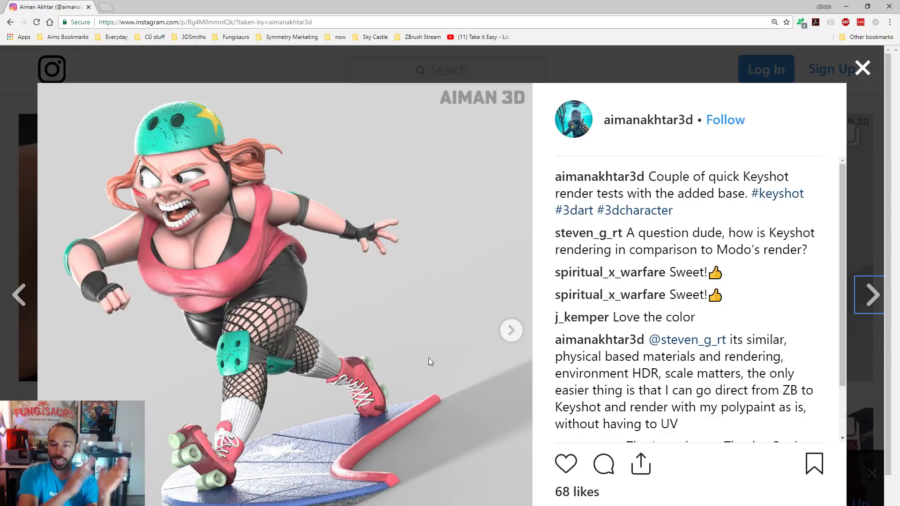
{"action": "left_click", "coordinate": [862, 68]}
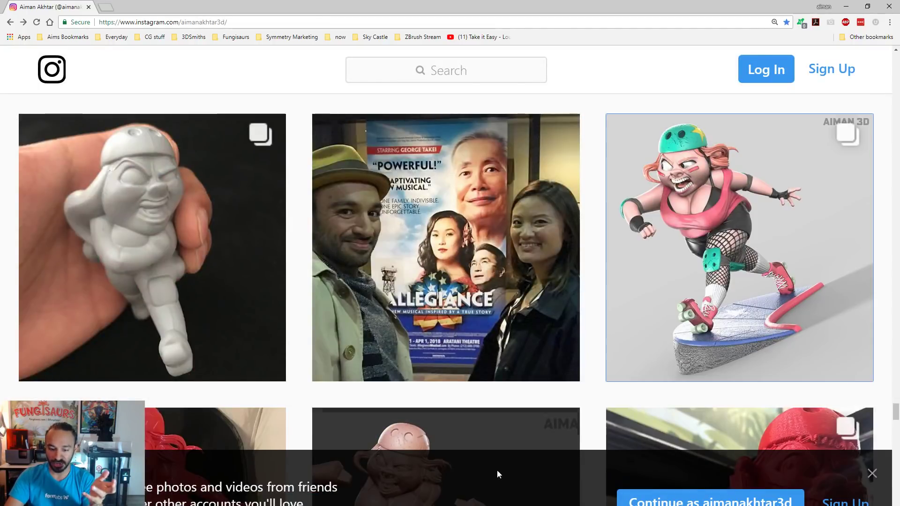
Switch to ZBrush and examine the painted roller girl model from several angles, comparing it with the concept image.
{"action": "key", "text": "alt+Tab"}
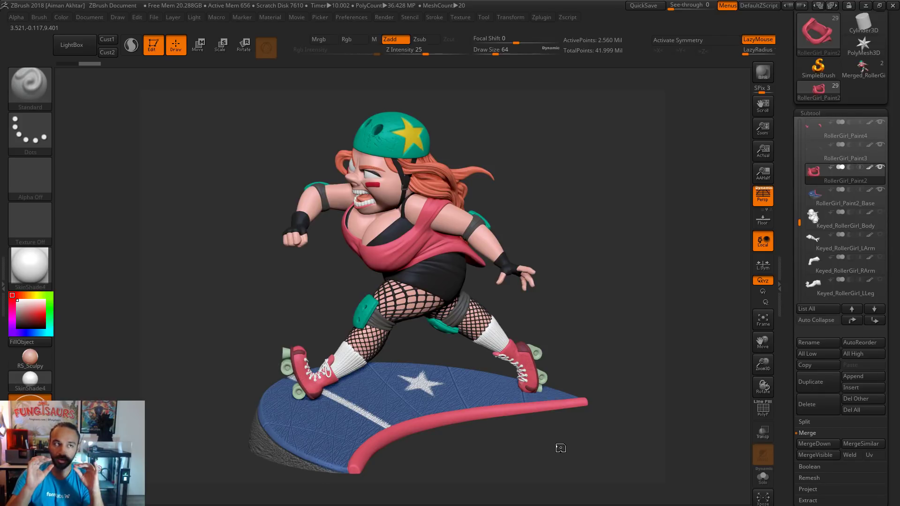
{"action": "left_click_drag", "start_coordinate": [560, 447], "coordinate": [560, 446]}
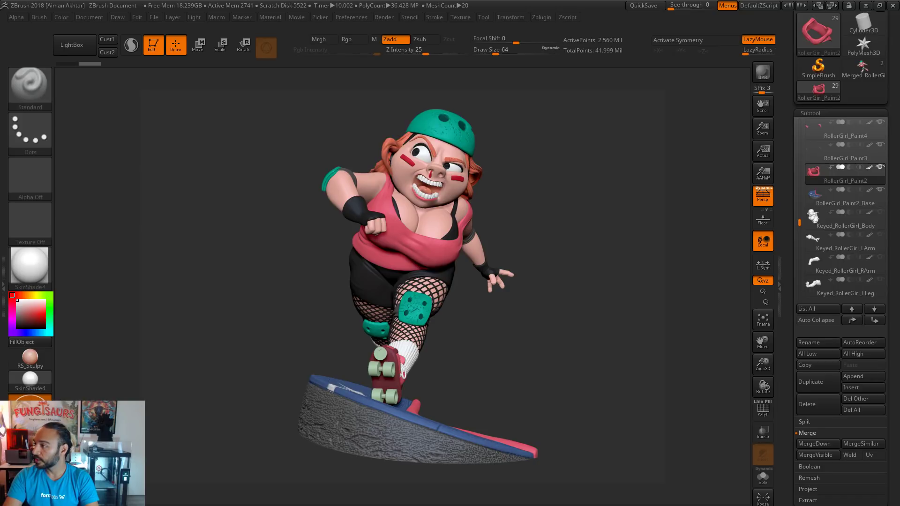
{"action": "left_click_drag", "start_coordinate": [899, 24], "coordinate": [368, 43]}
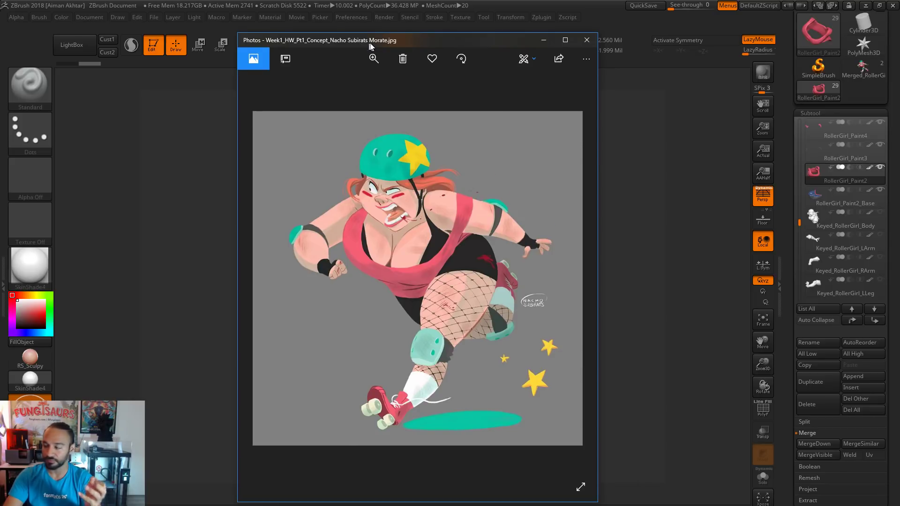
{"action": "key", "text": "alt+Tab"}
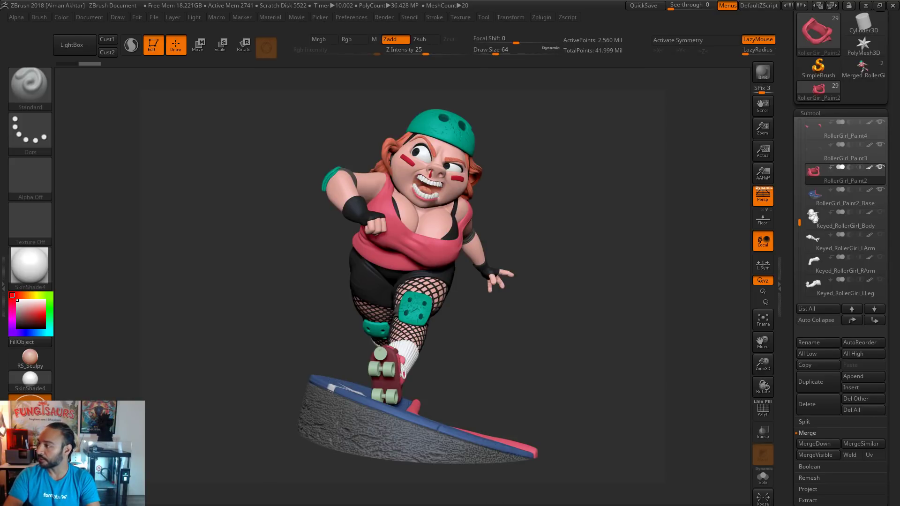
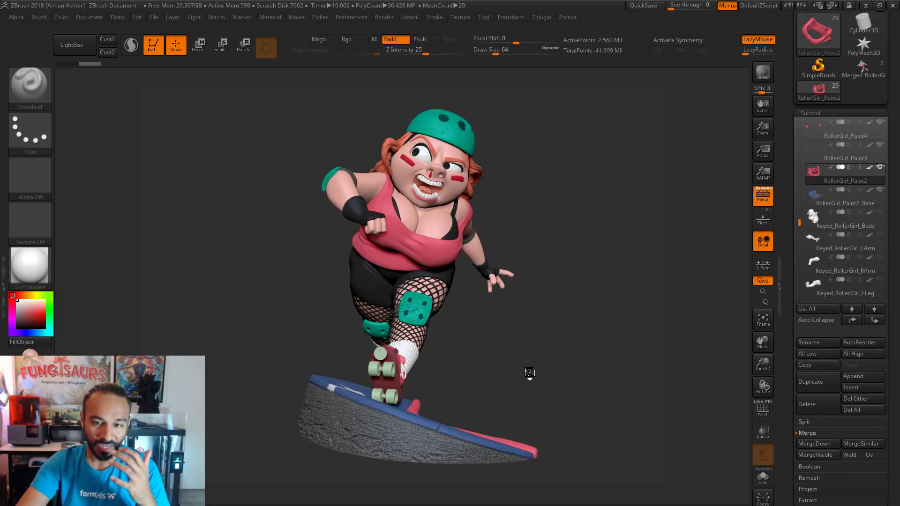
{"action": "left_click_drag", "start_coordinate": [519, 372], "coordinate": [519, 371]}
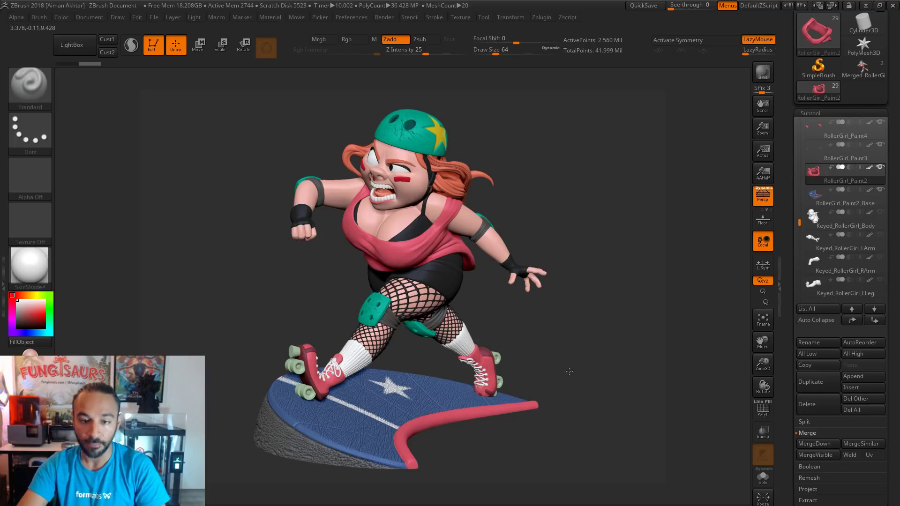
{"action": "left_click_drag", "start_coordinate": [569, 372], "coordinate": [420, 297]}
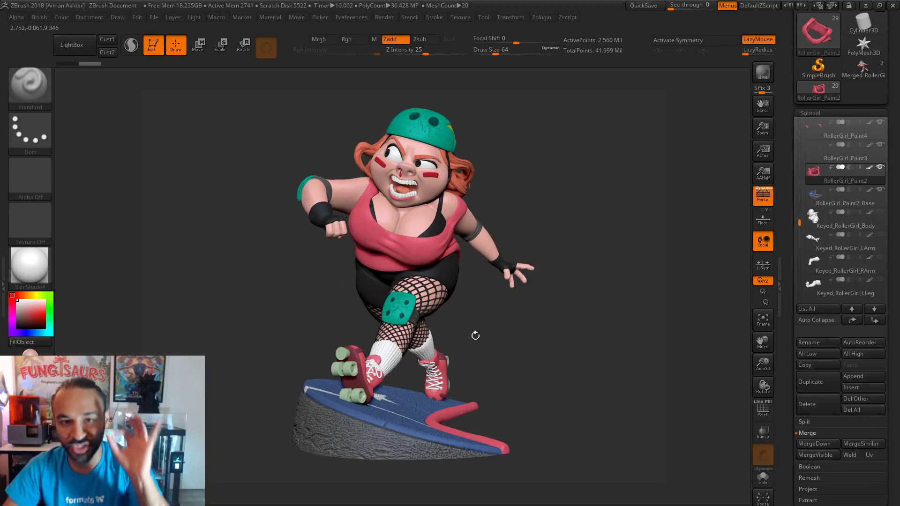
Among the keyed parts, select the Keyed_RollerGirl_LLeg subtool, isolate it and examine the key at the thigh joint.
{"action": "mouse_move", "coordinate": [800, 223]}
{"action": "left_mouse_down"}
{"action": "mouse_move", "coordinate": [805, 127]}
{"action": "mouse_move", "coordinate": [798, 261]}
{"action": "mouse_move", "coordinate": [806, 245]}
{"action": "left_mouse_up"}
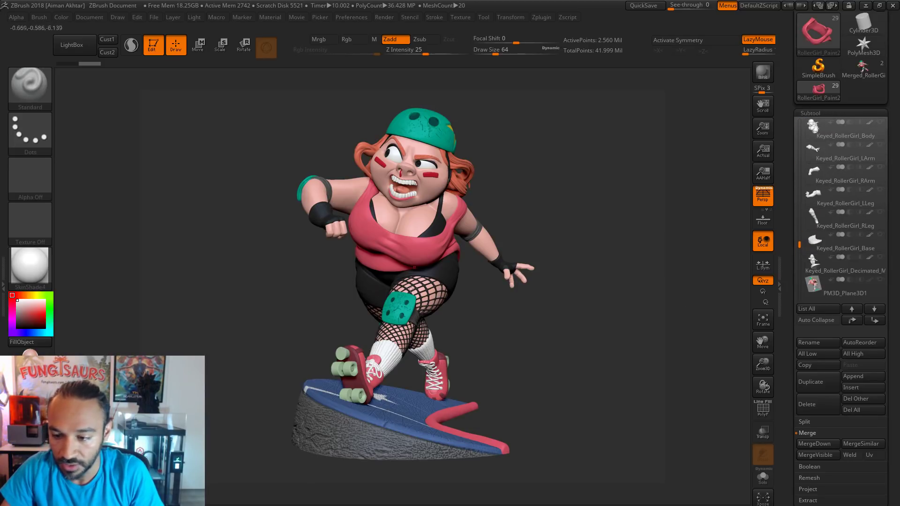
{"action": "left_click_drag", "start_coordinate": [519, 402], "coordinate": [593, 341]}
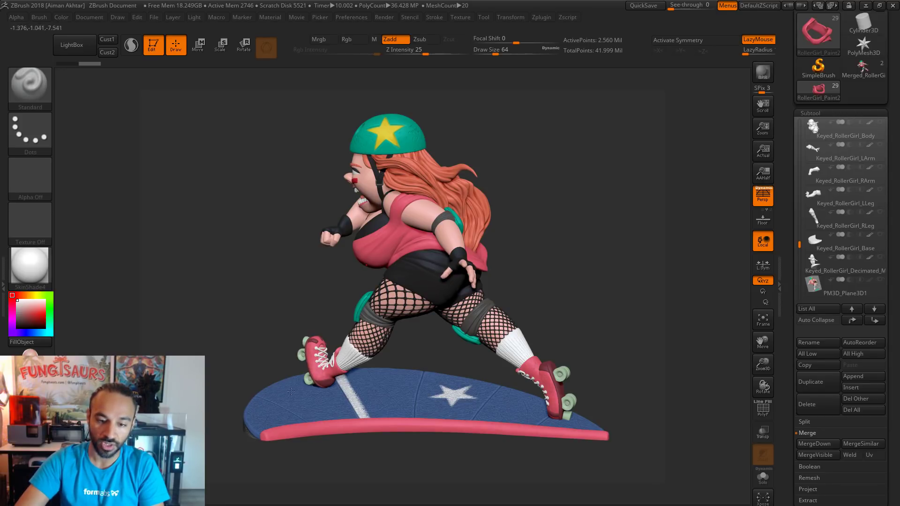
{"action": "left_click_drag", "start_coordinate": [331, 379], "coordinate": [283, 430]}
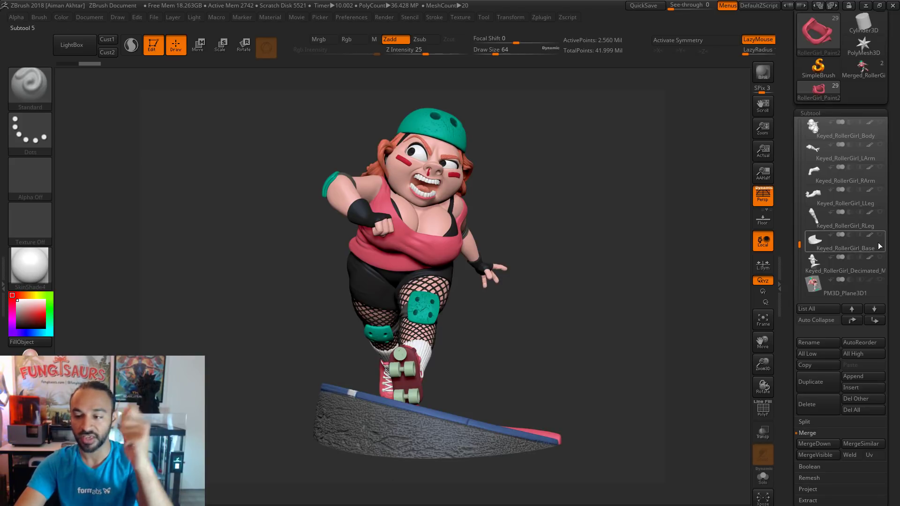
{"action": "left_click", "coordinate": [810, 223]}
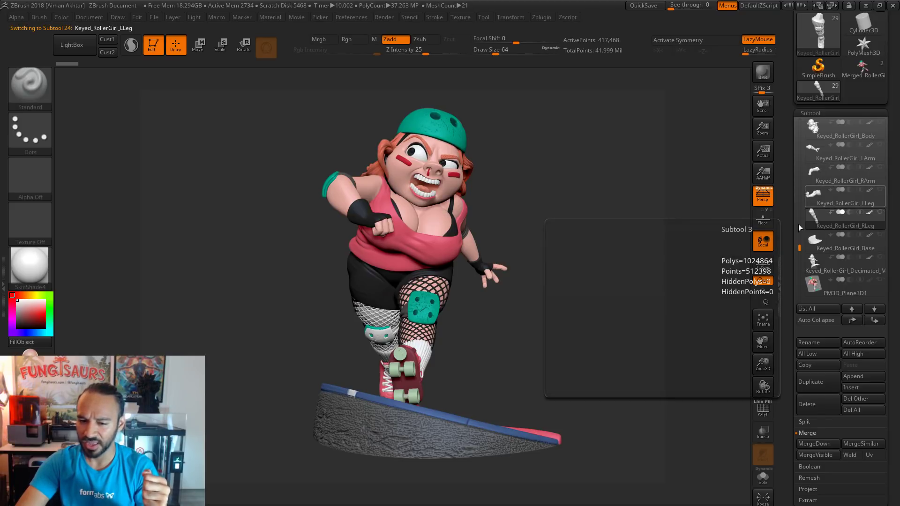
{"action": "left_click", "coordinate": [808, 200]}
{"action": "left_click", "coordinate": [762, 477]}
{"action": "mouse_move", "coordinate": [579, 349]}
{"action": "left_mouse_down"}
{"action": "mouse_move", "coordinate": [576, 367]}
{"action": "mouse_move", "coordinate": [597, 402]}
{"action": "mouse_move", "coordinate": [576, 418]}
{"action": "mouse_move", "coordinate": [571, 375]}
{"action": "mouse_move", "coordinate": [565, 483]}
{"action": "mouse_move", "coordinate": [597, 321]}
{"action": "mouse_move", "coordinate": [620, 324]}
{"action": "mouse_move", "coordinate": [634, 404]}
{"action": "mouse_move", "coordinate": [535, 417]}
{"action": "mouse_move", "coordinate": [523, 408]}
{"action": "left_mouse_up"}
Hide half of the left leg with the SelectLasso brush and examine the rod channel running through the leg to the skate.
{"action": "left_click", "coordinate": [29, 87]}
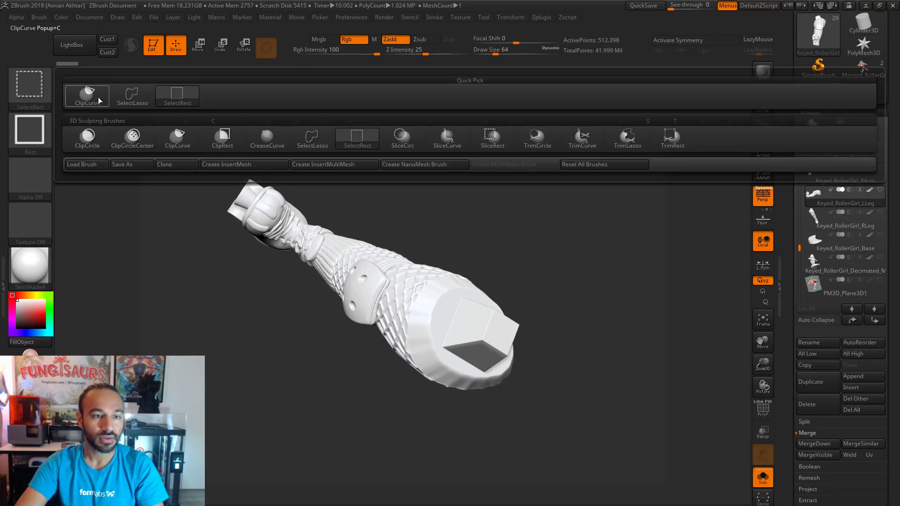
{"action": "left_click", "coordinate": [100, 100]}
{"action": "mouse_move", "coordinate": [213, 172]}
{"action": "left_mouse_down", "text": "ctrl+shift"}
{"action": "mouse_move", "coordinate": [652, 341]}
{"action": "mouse_move", "coordinate": [649, 438]}
{"action": "mouse_move", "coordinate": [635, 459]}
{"action": "left_mouse_up", "text": "ctrl+shift"}
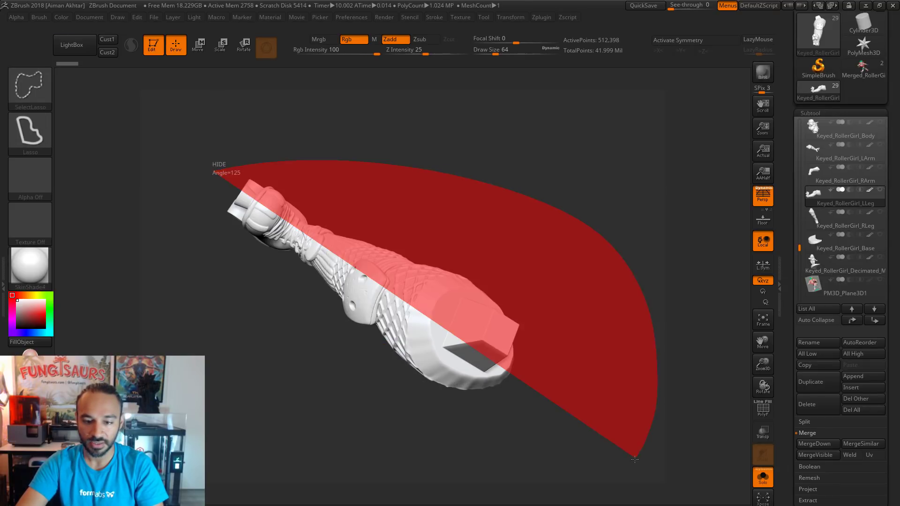
{"action": "mouse_move", "coordinate": [561, 261]}
{"action": "left_mouse_down", "text": "ctrl+alt+shift"}
{"action": "mouse_move", "coordinate": [637, 300]}
{"action": "mouse_move", "coordinate": [539, 424]}
{"action": "mouse_move", "coordinate": [569, 262]}
{"action": "mouse_move", "coordinate": [542, 444]}
{"action": "mouse_move", "coordinate": [565, 278]}
{"action": "mouse_move", "coordinate": [527, 342]}
{"action": "mouse_move", "coordinate": [492, 347]}
{"action": "mouse_move", "coordinate": [541, 355]}
{"action": "mouse_move", "coordinate": [530, 338]}
{"action": "mouse_move", "coordinate": [562, 391]}
{"action": "mouse_move", "coordinate": [409, 377]}
{"action": "left_mouse_up", "text": "ctrl+alt+shift"}
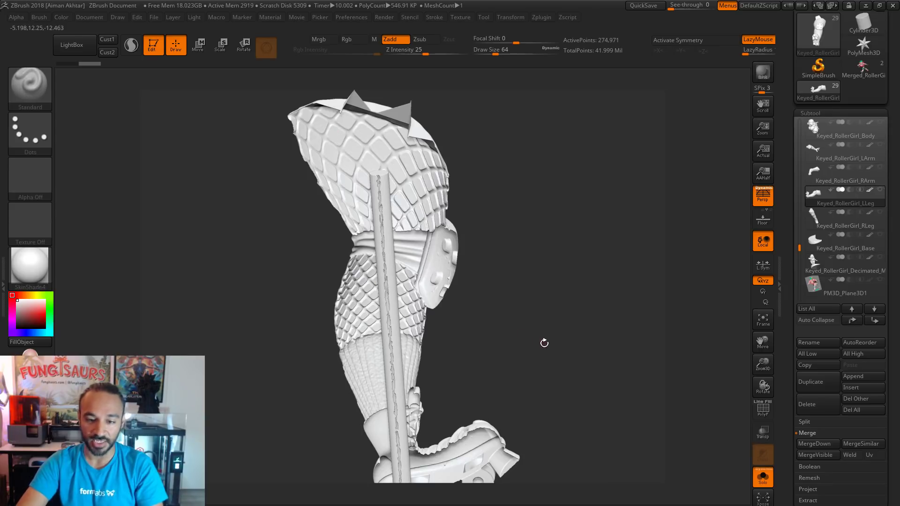
{"action": "left_click_drag", "start_coordinate": [544, 342], "coordinate": [464, 293]}
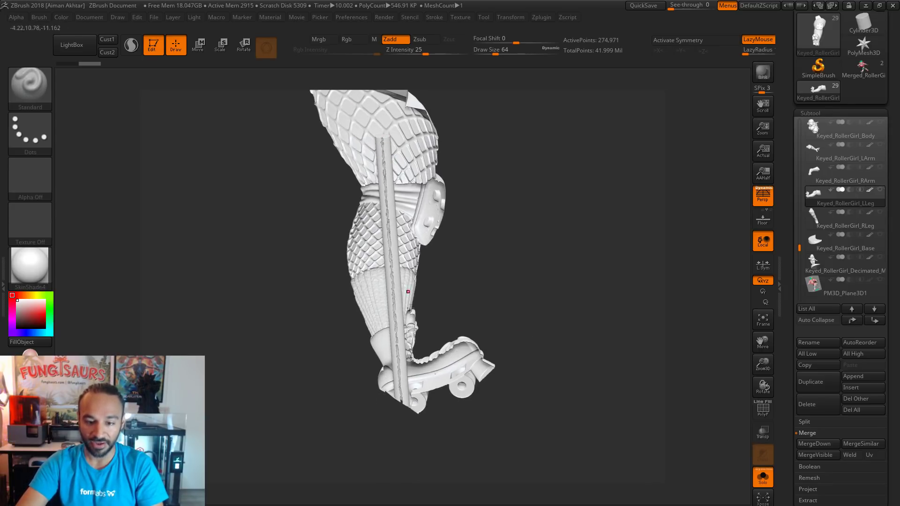
{"action": "left_click_drag", "start_coordinate": [528, 476], "coordinate": [476, 303]}
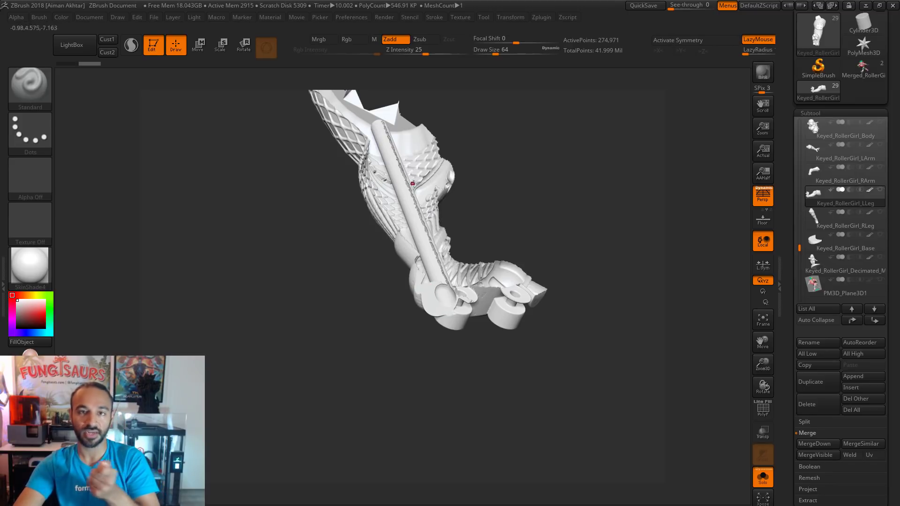
{"action": "left_click_drag", "start_coordinate": [536, 164], "coordinate": [605, 295]}
Select the Keyed_RollerGirl_Base subtool, frame it and examine its peg and its rod hole from above and underneath.
{"action": "left_click", "coordinate": [821, 253]}
{"action": "key", "text": "f"}
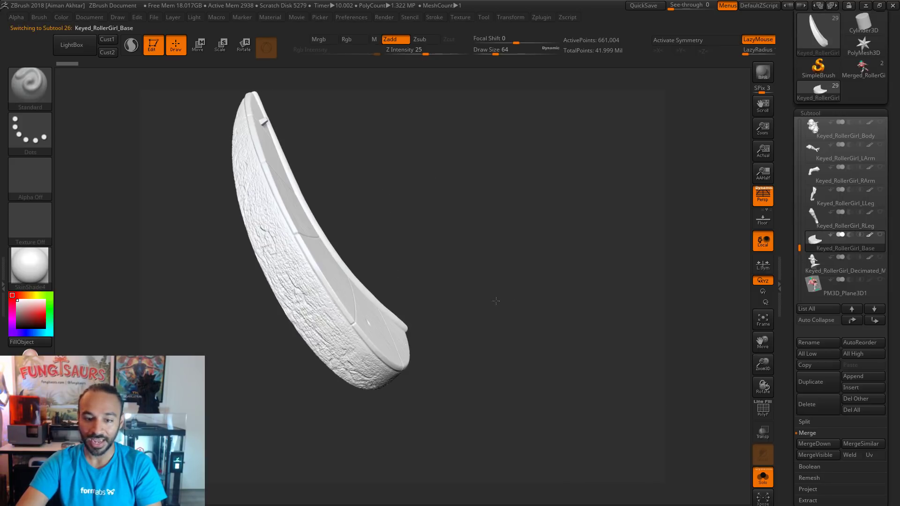
{"action": "left_click_drag", "start_coordinate": [600, 261], "coordinate": [219, 425]}
{"action": "left_click_drag", "start_coordinate": [446, 465], "coordinate": [465, 268]}
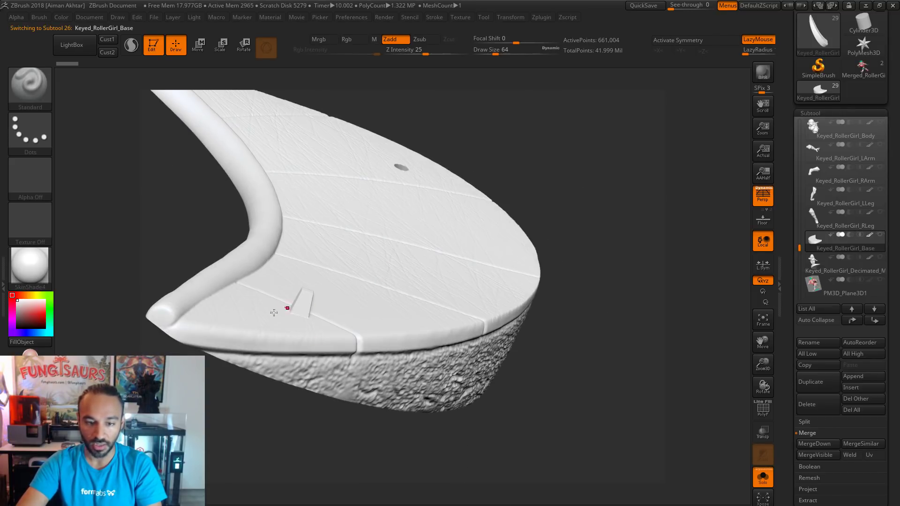
{"action": "left_click_drag", "start_coordinate": [495, 401], "coordinate": [194, 322]}
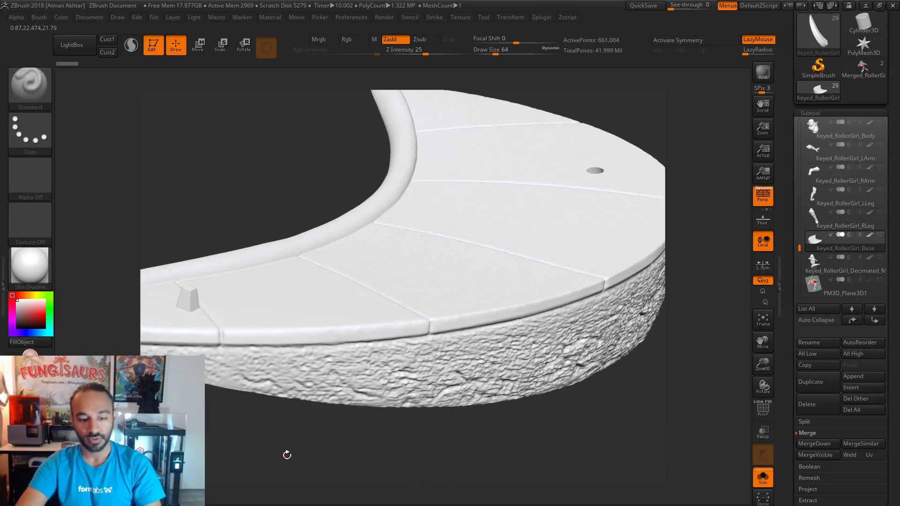
{"action": "left_click_drag", "start_coordinate": [285, 453], "coordinate": [286, 454]}
{"action": "left_click_drag", "start_coordinate": [187, 317], "coordinate": [194, 313]}
{"action": "left_click_drag", "start_coordinate": [387, 394], "coordinate": [198, 205]}
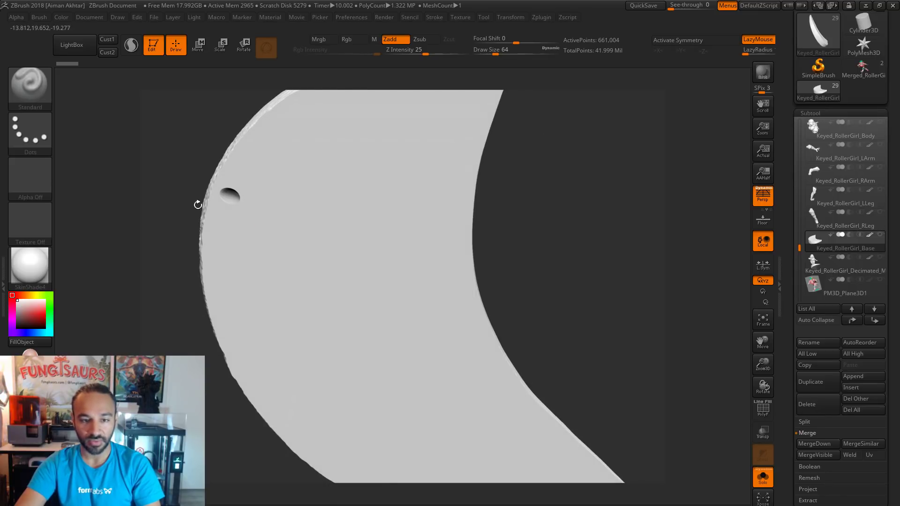
Hide part of the base to inspect its cut-open section from several angles, and show the whole base again.
{"action": "mouse_move", "coordinate": [583, 247]}
{"action": "left_mouse_down"}
{"action": "mouse_move", "coordinate": [519, 271]}
{"action": "mouse_move", "coordinate": [527, 292]}
{"action": "mouse_move", "coordinate": [464, 256]}
{"action": "mouse_move", "coordinate": [381, 173]}
{"action": "mouse_move", "coordinate": [151, 392]}
{"action": "mouse_move", "coordinate": [261, 497]}
{"action": "mouse_move", "coordinate": [281, 496]}
{"action": "left_mouse_up"}
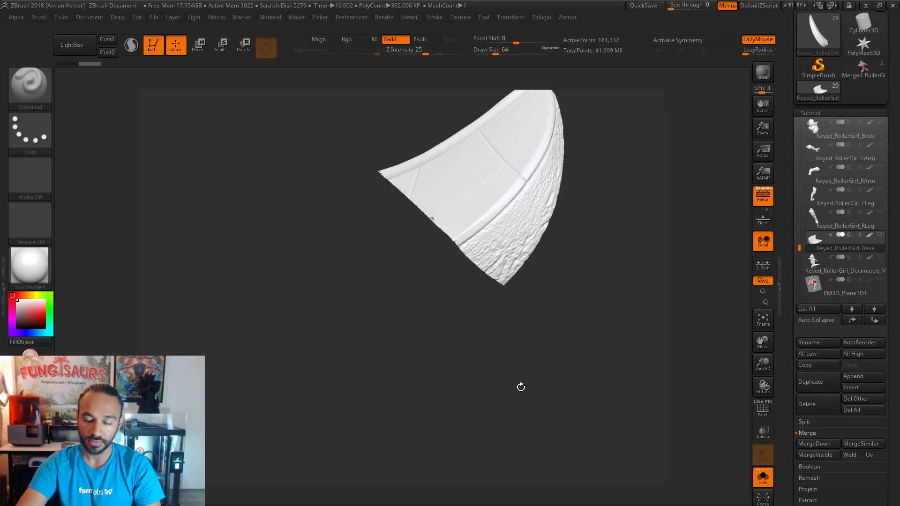
{"action": "left_click", "coordinate": [539, 356], "text": "ctrl+shift"}
{"action": "mouse_move", "coordinate": [558, 327]}
{"action": "left_mouse_down"}
{"action": "mouse_move", "coordinate": [547, 329]}
{"action": "mouse_move", "coordinate": [550, 340]}
{"action": "left_mouse_up"}
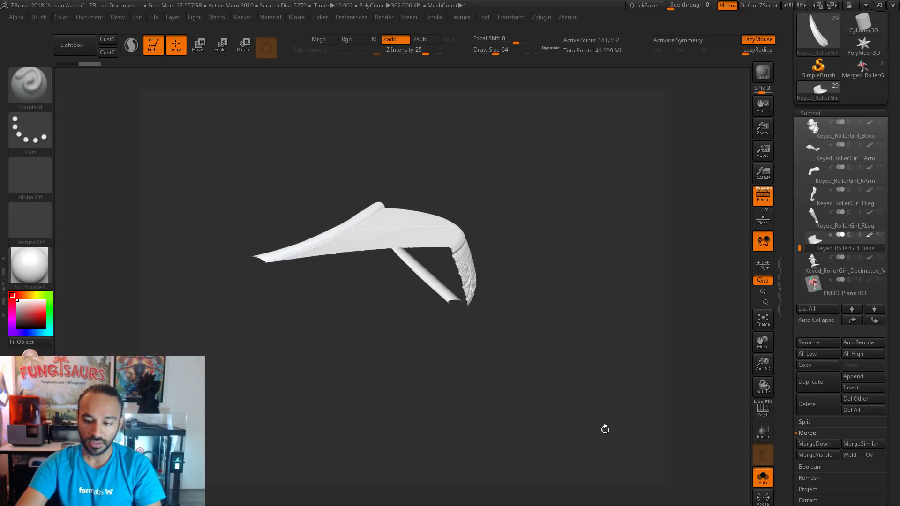
{"action": "left_click_drag", "start_coordinate": [447, 340], "coordinate": [386, 263]}
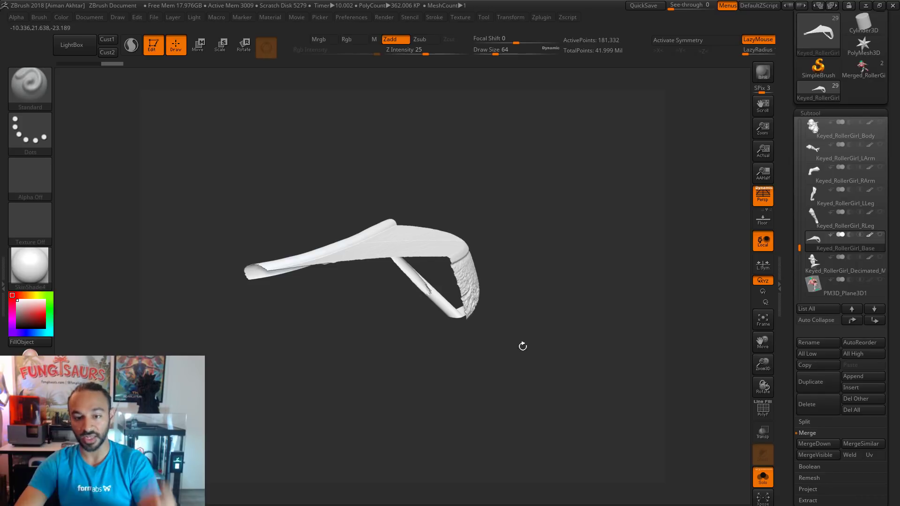
{"action": "left_click_drag", "start_coordinate": [520, 345], "coordinate": [553, 357]}
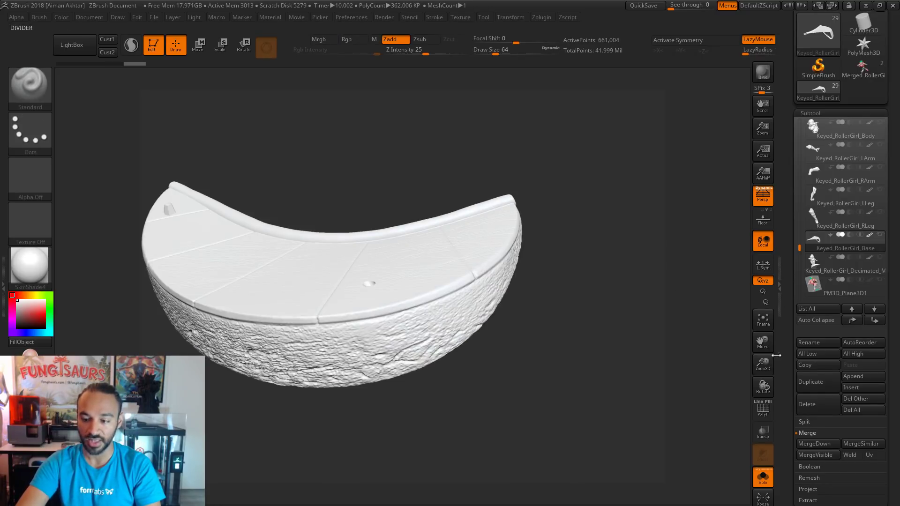
Turn off Solo, select the RollerGirl_Paint2 body subtool and examine the complete painted figure on its base from several angles.
{"action": "left_click", "coordinate": [762, 476]}
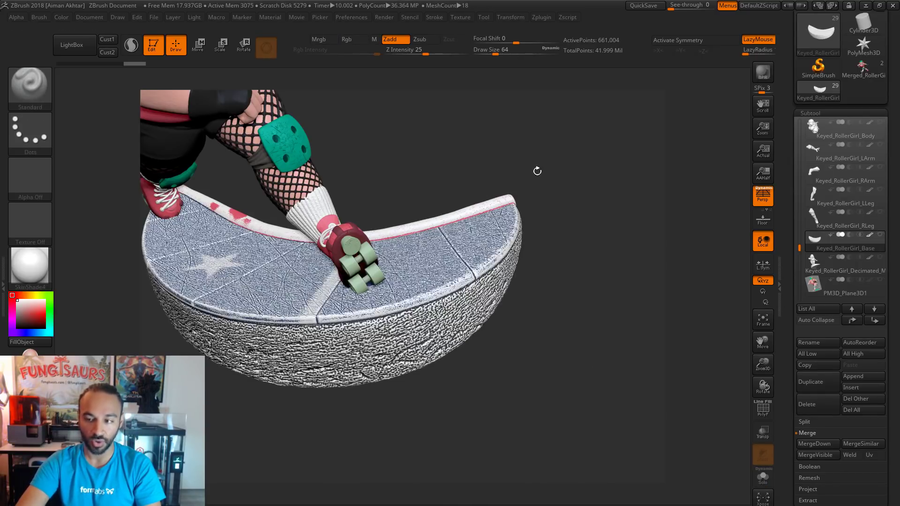
{"action": "left_click", "coordinate": [296, 179], "text": "alt"}
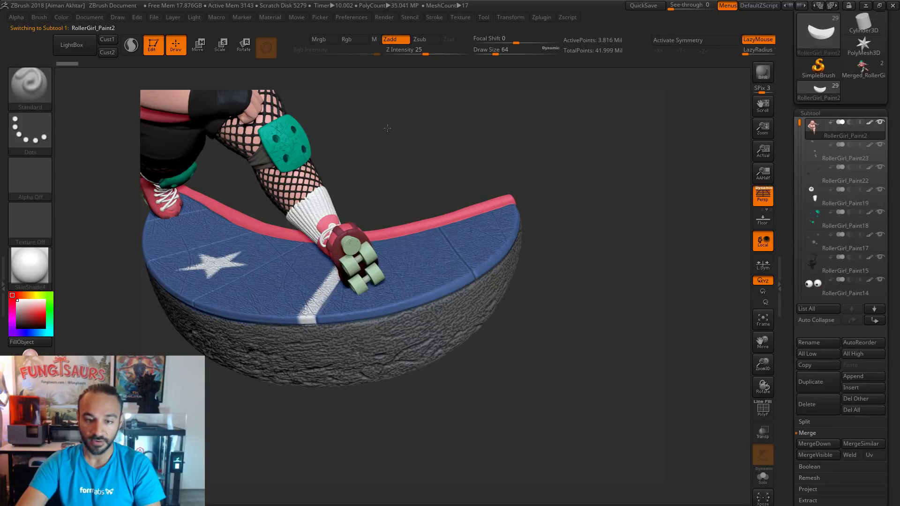
{"action": "left_click_drag", "start_coordinate": [387, 128], "coordinate": [451, 147]}
{"action": "left_click_drag", "start_coordinate": [590, 303], "coordinate": [616, 313]}
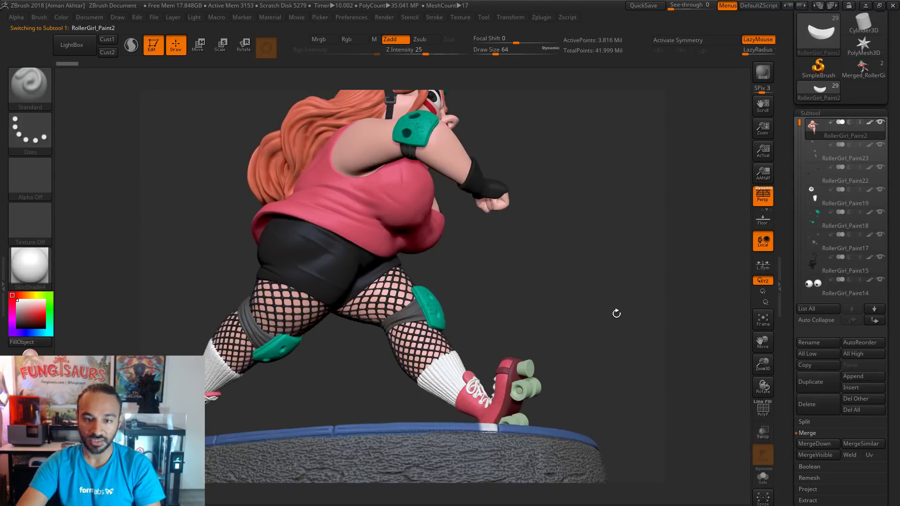
{"action": "left_click_drag", "start_coordinate": [557, 320], "coordinate": [617, 367]}
{"action": "left_click_drag", "start_coordinate": [455, 215], "coordinate": [508, 265]}
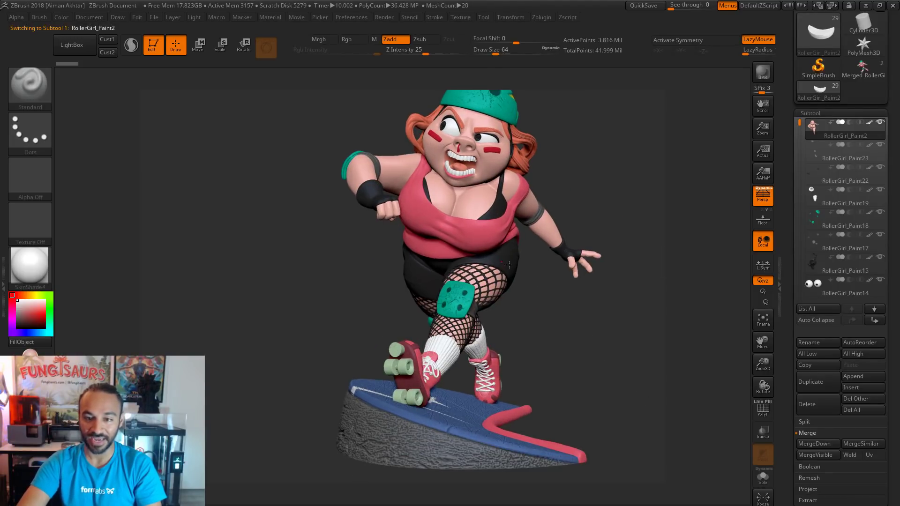
{"action": "left_click_drag", "start_coordinate": [587, 325], "coordinate": [585, 324], "text": "alt"}
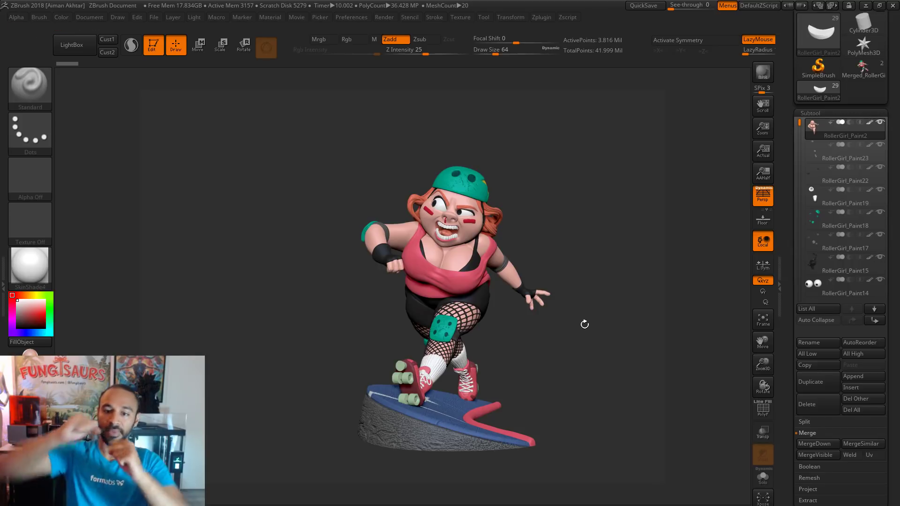
{"action": "left_click_drag", "start_coordinate": [540, 345], "coordinate": [624, 362]}
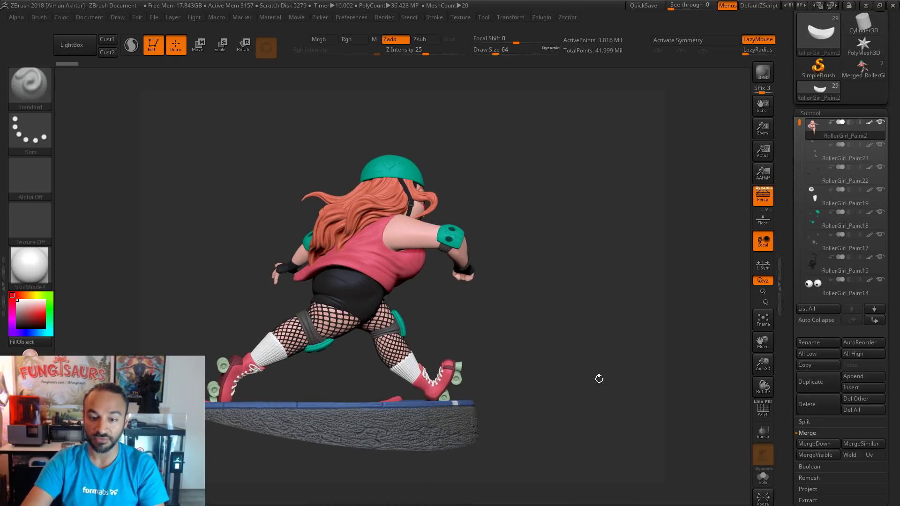
{"action": "left_click_drag", "start_coordinate": [554, 381], "coordinate": [526, 378]}
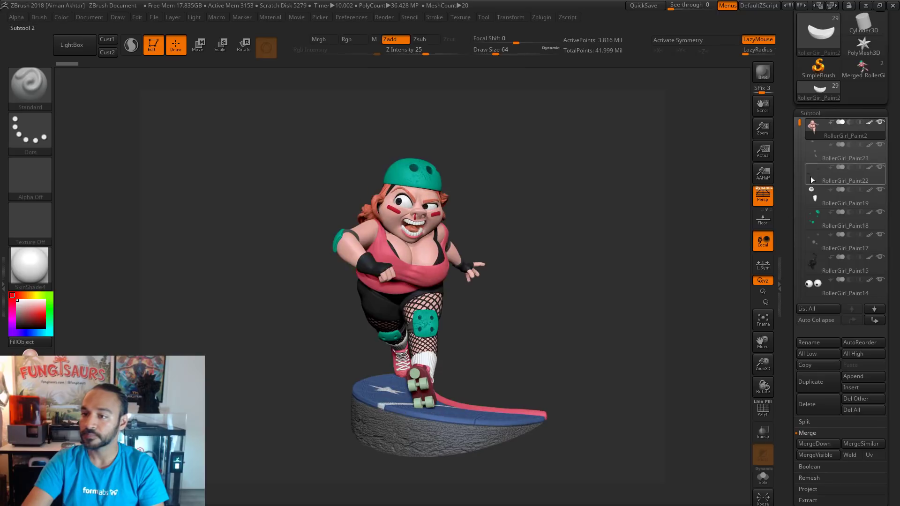
{"action": "left_click_drag", "start_coordinate": [592, 267], "coordinate": [572, 301]}
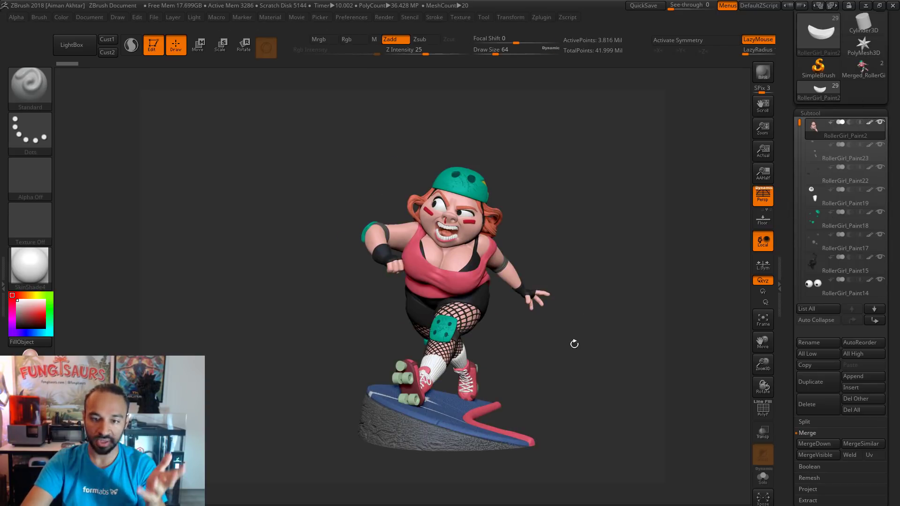
{"action": "left_click_drag", "start_coordinate": [574, 343], "coordinate": [605, 361]}
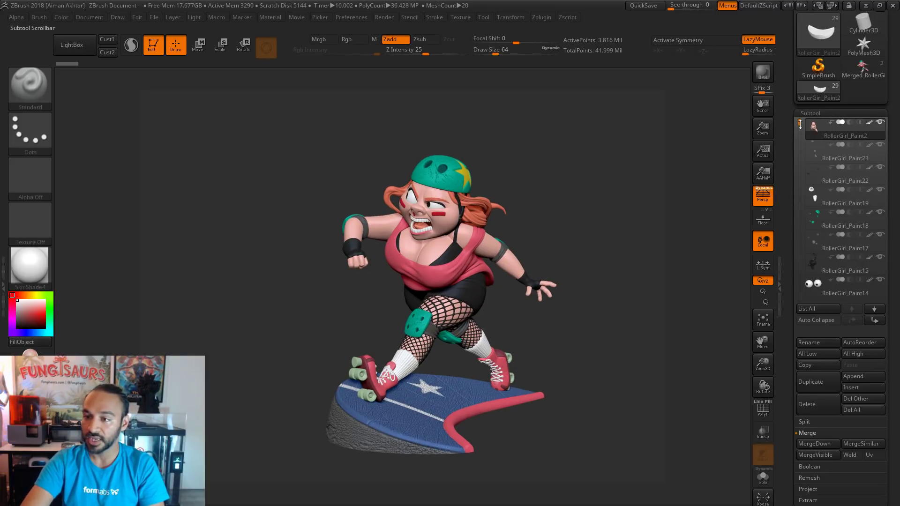
Hide the RollerGirl_Paint2_Base subtool and switch to the tool holding the merged roller girl versions.
{"action": "left_click_drag", "start_coordinate": [800, 123], "coordinate": [801, 235]}
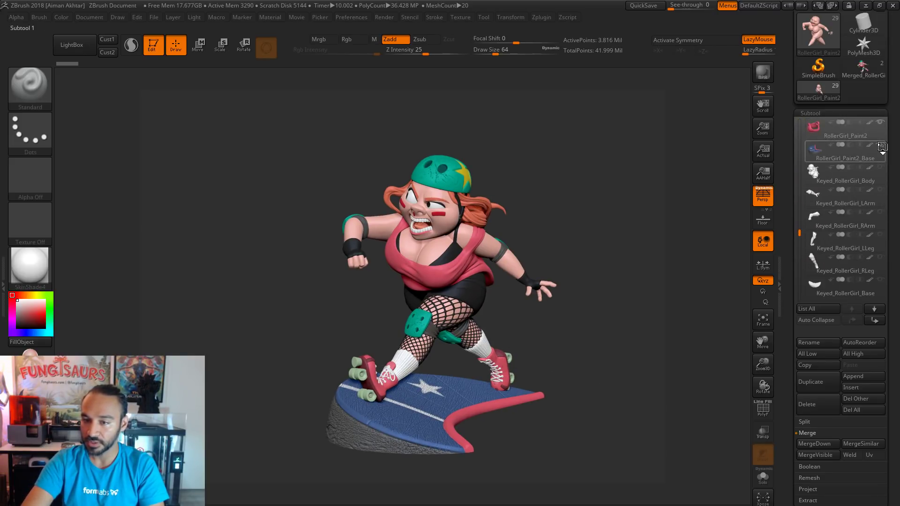
{"action": "left_click", "coordinate": [880, 146]}
{"action": "left_click_drag", "start_coordinate": [891, 77], "coordinate": [893, 188]}
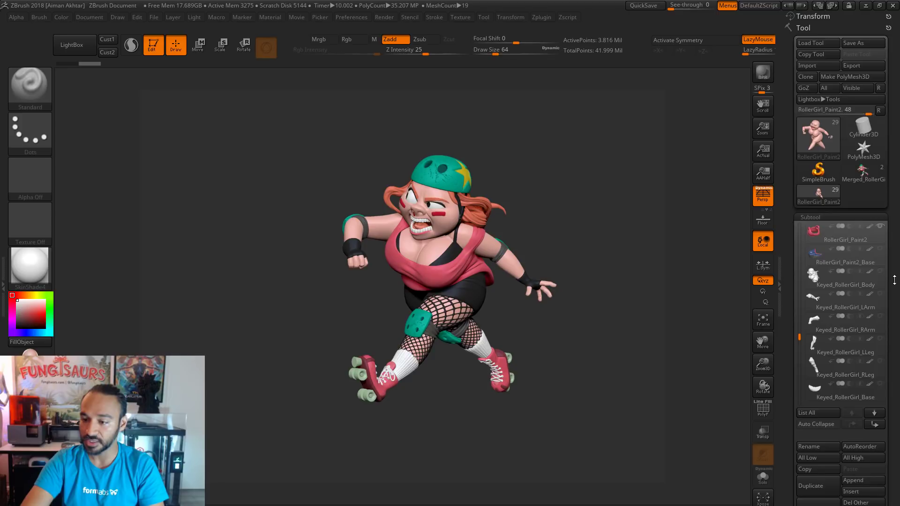
{"action": "left_click_drag", "start_coordinate": [894, 280], "coordinate": [894, 101]}
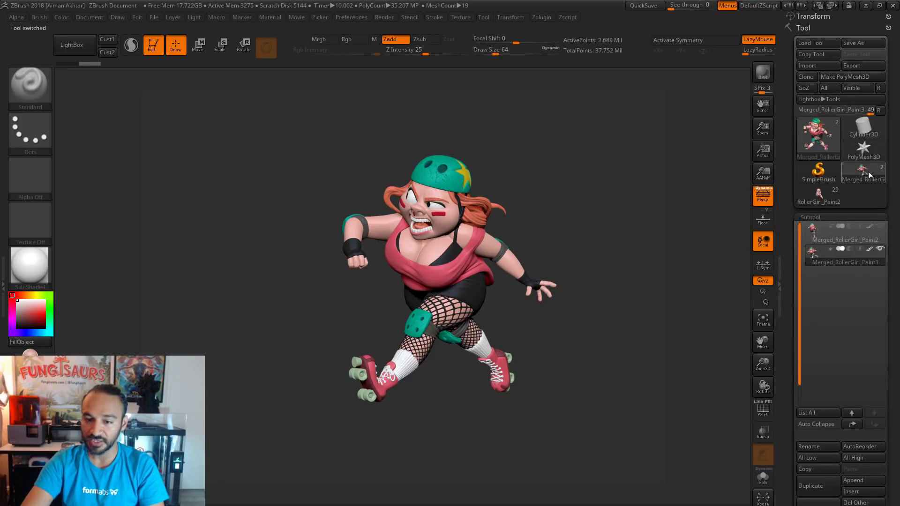
Switch between the Merged_RollerGirl_Paint2 and Merged_RollerGirl_Paint3 subtools to compare their point counts and appearance from several angles.
{"action": "left_click", "coordinate": [813, 232]}
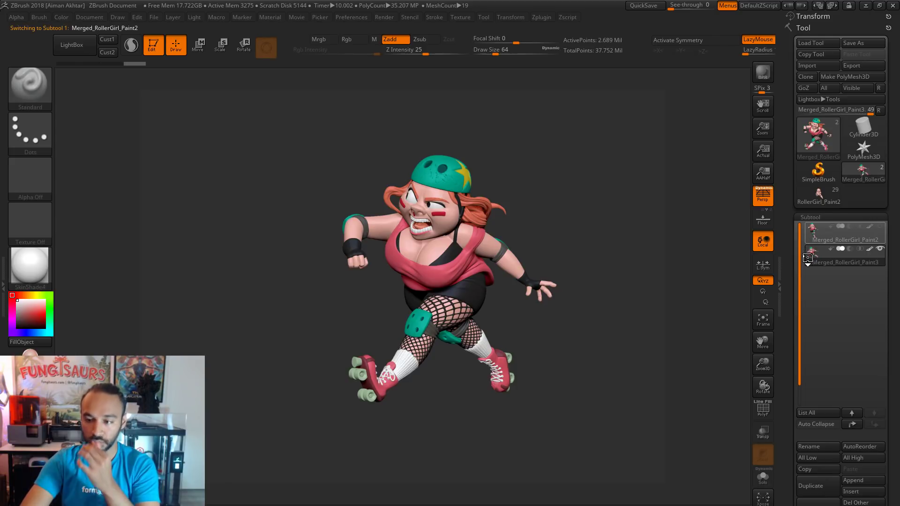
{"action": "left_click", "coordinate": [808, 255]}
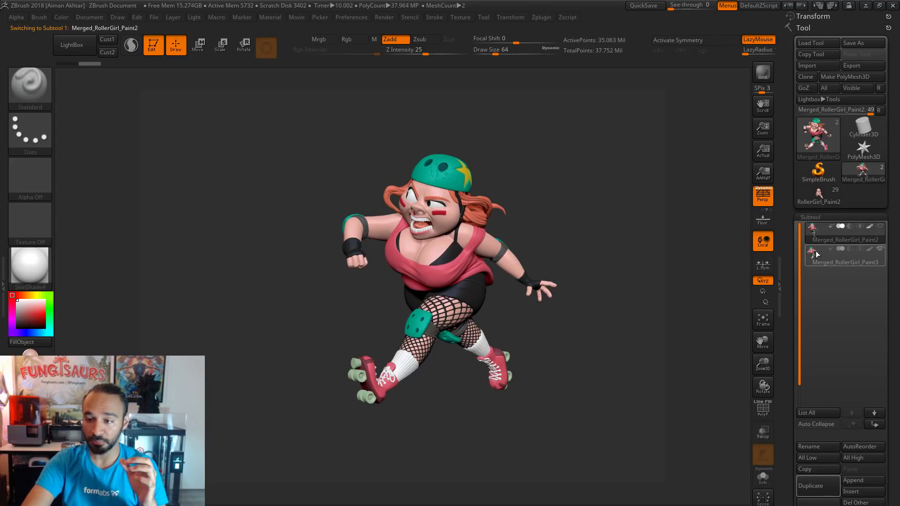
{"action": "left_click", "coordinate": [813, 235]}
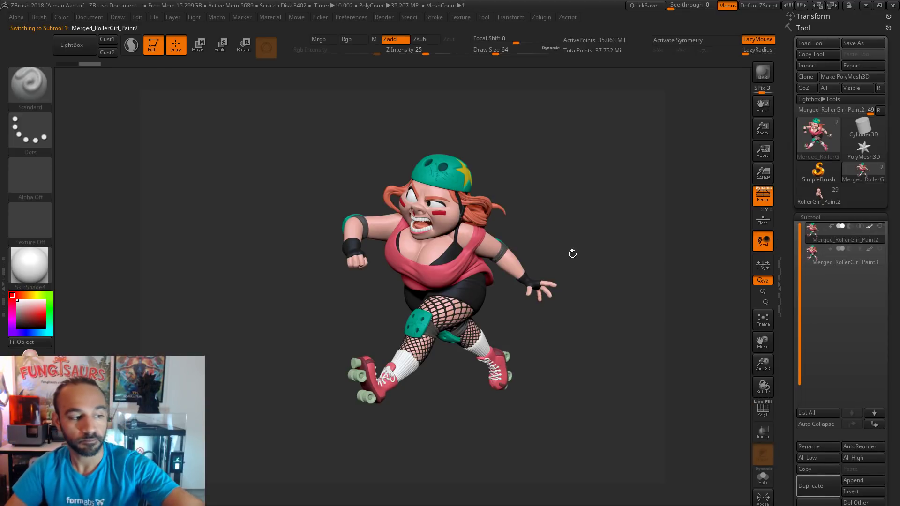
{"action": "left_click_drag", "start_coordinate": [591, 299], "coordinate": [620, 300]}
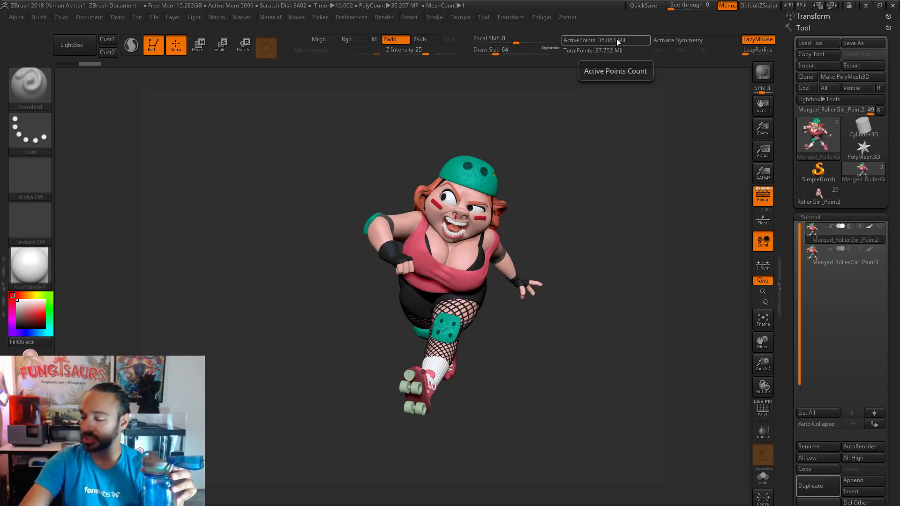
{"action": "left_click_drag", "start_coordinate": [603, 338], "coordinate": [576, 340]}
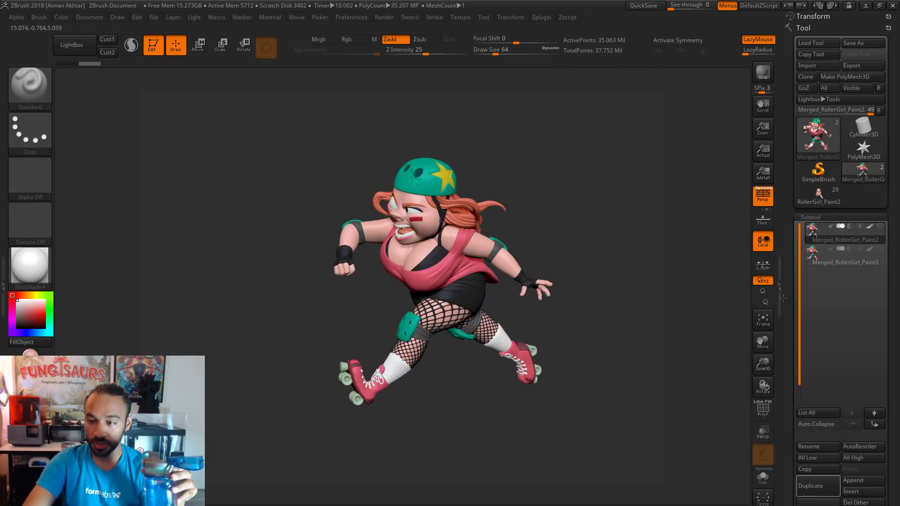
{"action": "left_click", "coordinate": [813, 261]}
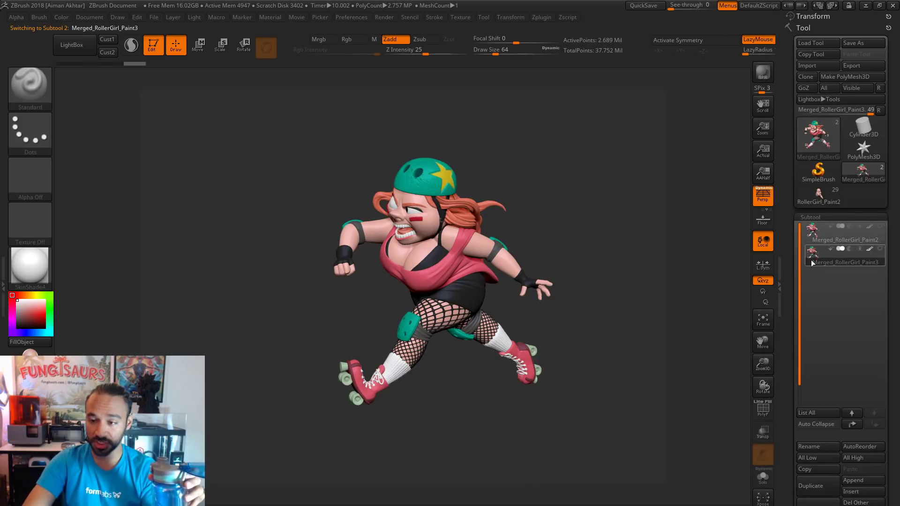
Check the DynaMesh settings of the Merged_RollerGirl_Paint3 subtool, and duplicate that subtool.
{"action": "left_click_drag", "start_coordinate": [577, 367], "coordinate": [587, 436]}
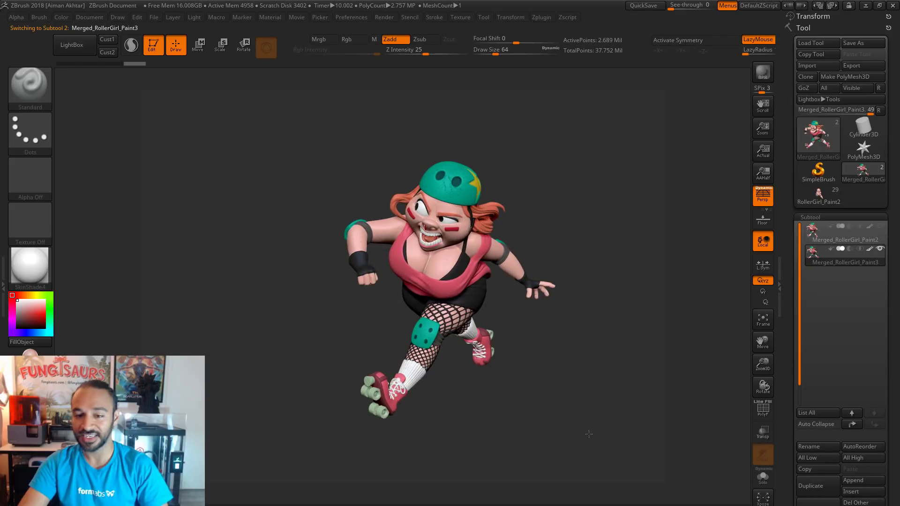
{"action": "left_click_drag", "start_coordinate": [890, 444], "coordinate": [892, 368]}
{"action": "left_click", "coordinate": [813, 418]}
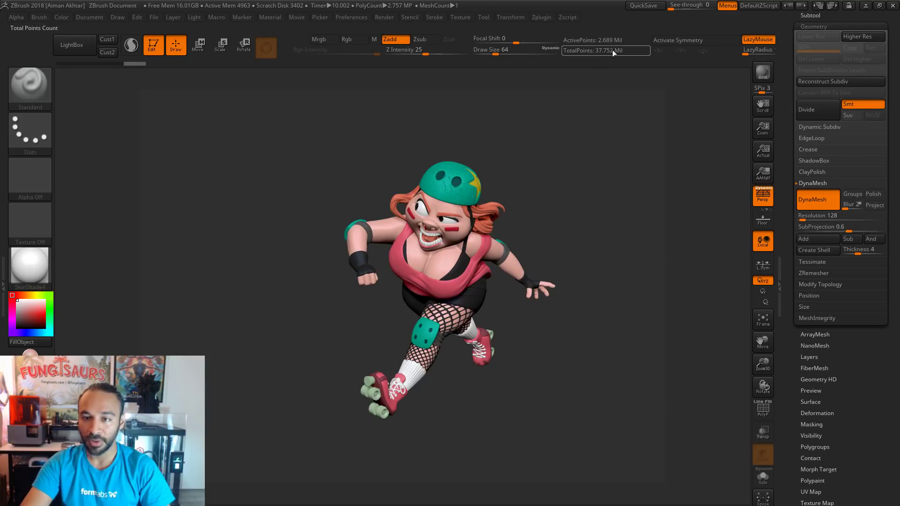
{"action": "left_click_drag", "start_coordinate": [600, 213], "coordinate": [412, 415]}
{"action": "left_click_drag", "start_coordinate": [881, 31], "coordinate": [879, 148]}
{"action": "left_click", "coordinate": [809, 131]}
{"action": "left_click", "coordinate": [808, 403]}
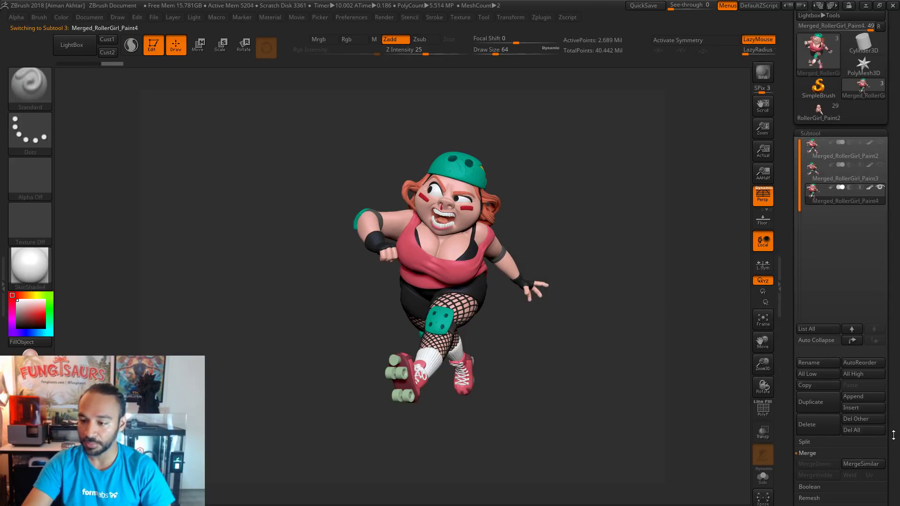
Set the draw size to 234 and smooth a small spot on the black bra cup of the duplicate.
{"action": "left_click_drag", "start_coordinate": [893, 435], "coordinate": [893, 395]}
{"action": "left_click_drag", "start_coordinate": [606, 370], "coordinate": [623, 461], "text": "alt"}
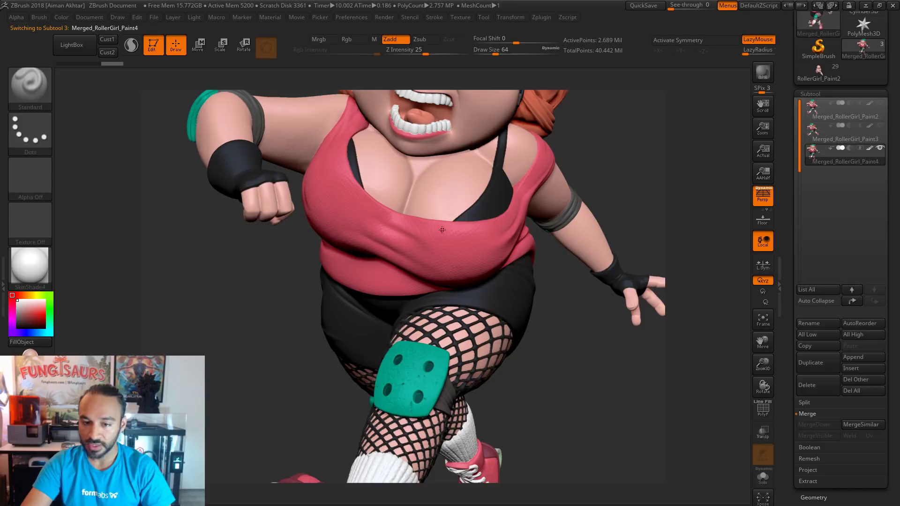
{"action": "key", "text": "s"}
{"action": "key", "text": "shift"}
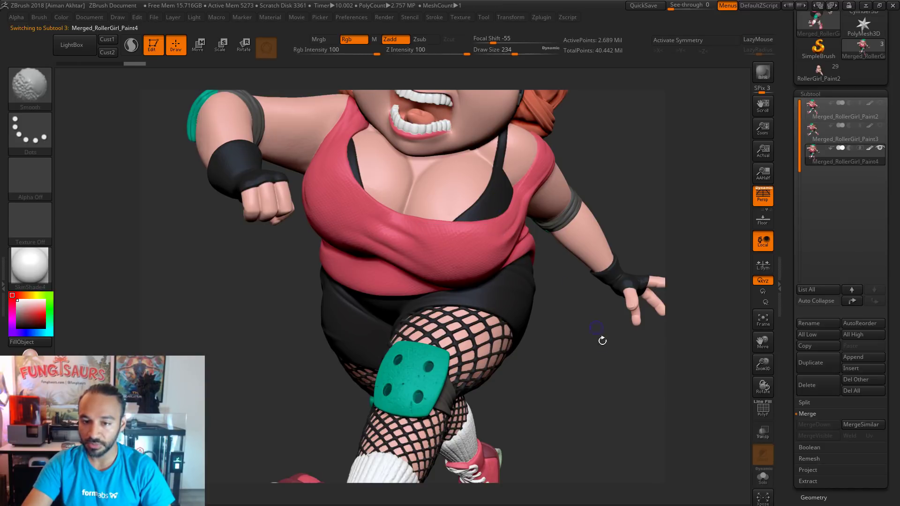
{"action": "left_click_drag", "start_coordinate": [509, 188], "coordinate": [493, 194], "text": "shift"}
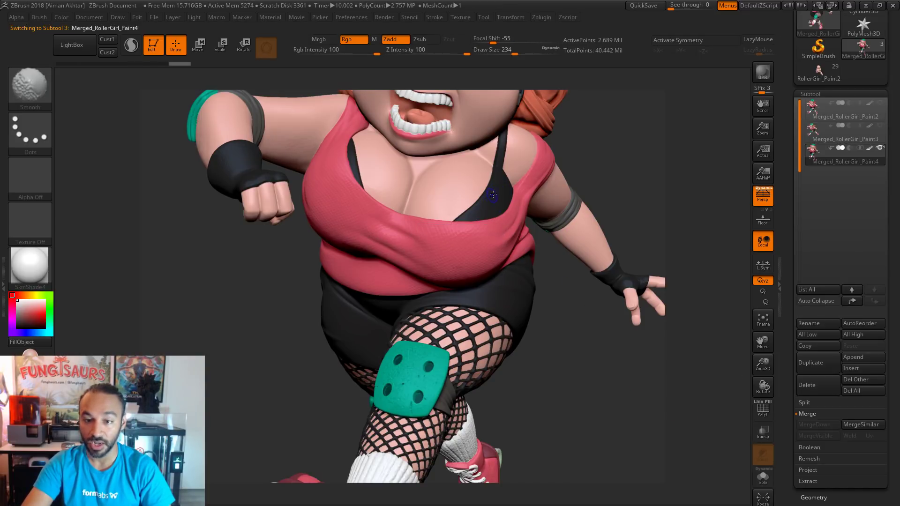
Re-DynaMesh the duplicated roller girl at resolution 64.
{"action": "left_click_drag", "start_coordinate": [828, 498], "coordinate": [827, 461]}
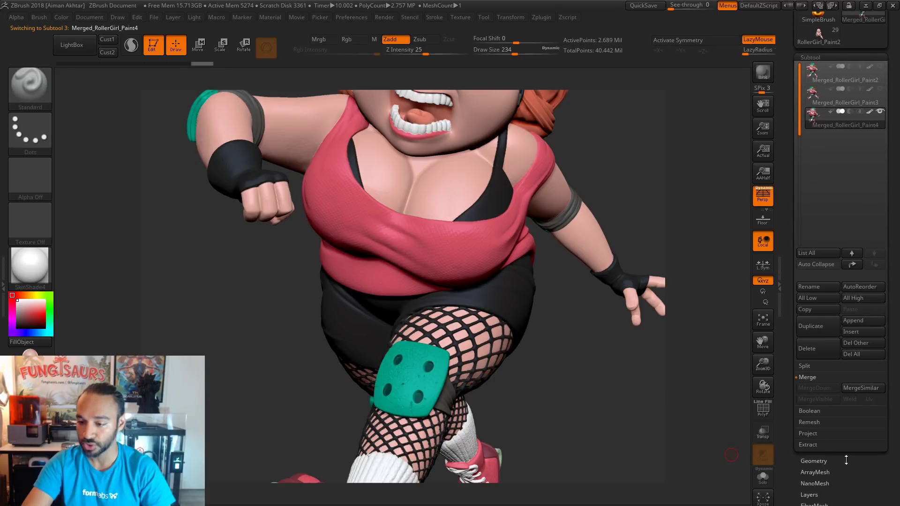
{"action": "left_click", "coordinate": [827, 461]}
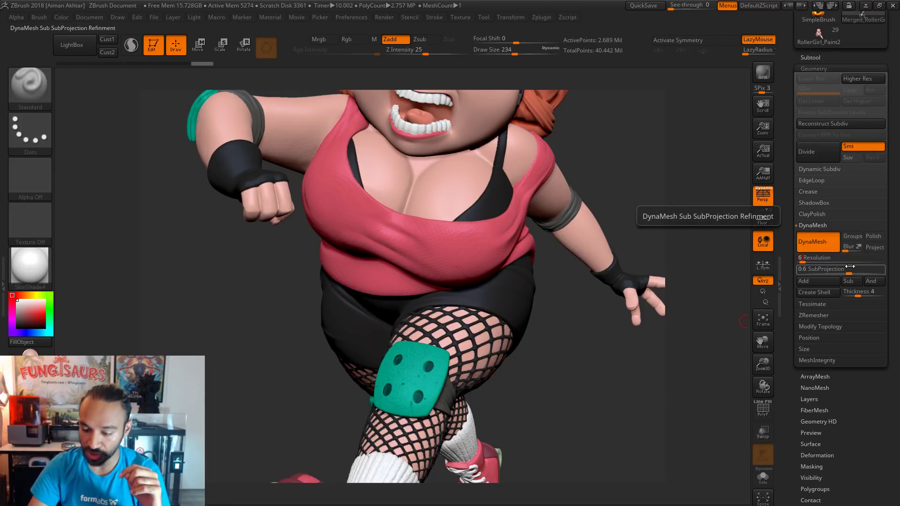
{"action": "key", "text": "ctrl"}
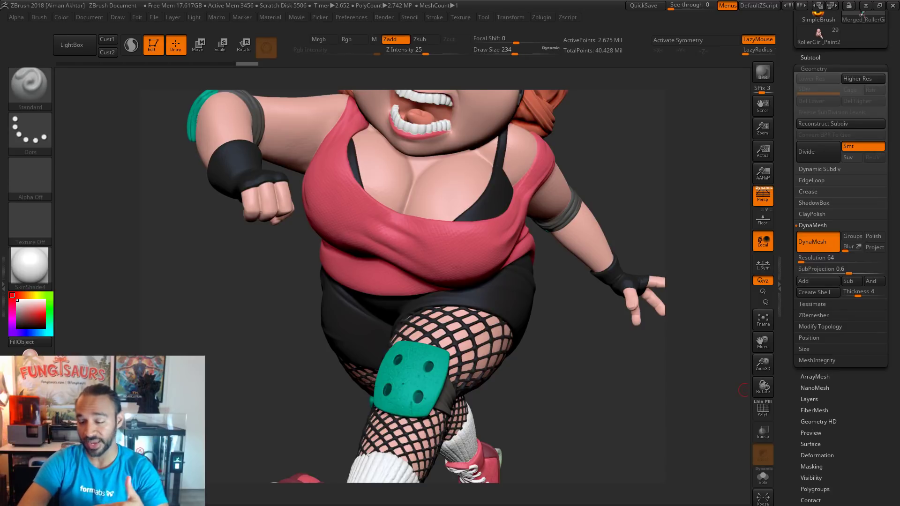
Inspect the remeshed figure, smooth another spot on the black bra cup and re-DynaMesh at the same resolution.
{"action": "left_click_drag", "start_coordinate": [617, 471], "coordinate": [563, 430]}
{"action": "left_click", "coordinate": [810, 58]}
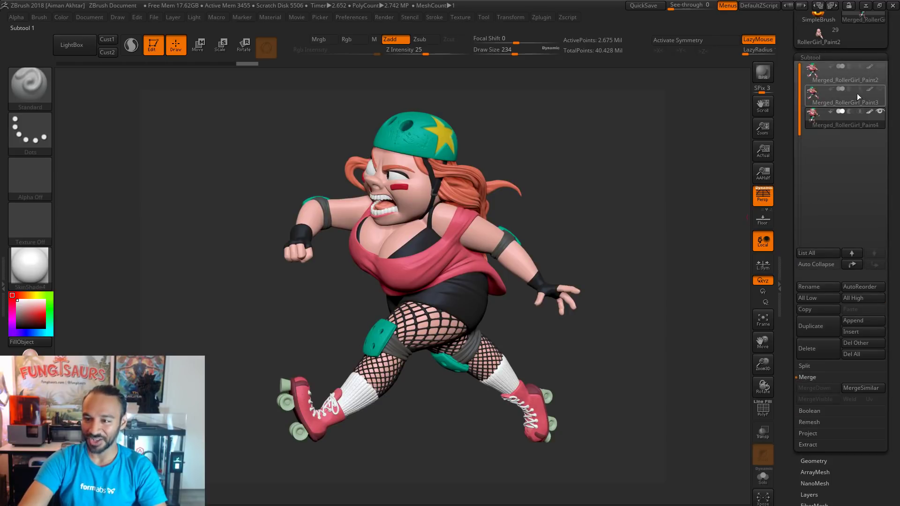
{"action": "left_click_drag", "start_coordinate": [679, 338], "coordinate": [649, 469]}
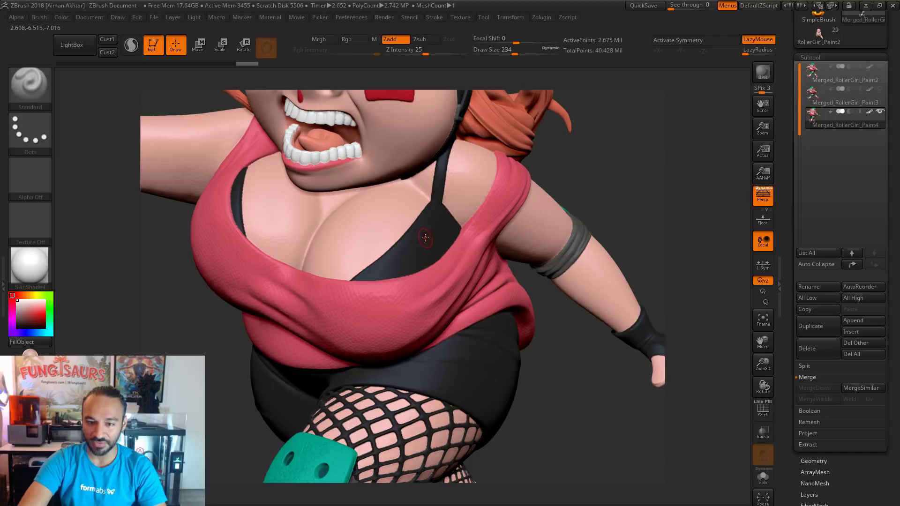
{"action": "key", "text": "shift"}
{"action": "key", "text": "ctrl"}
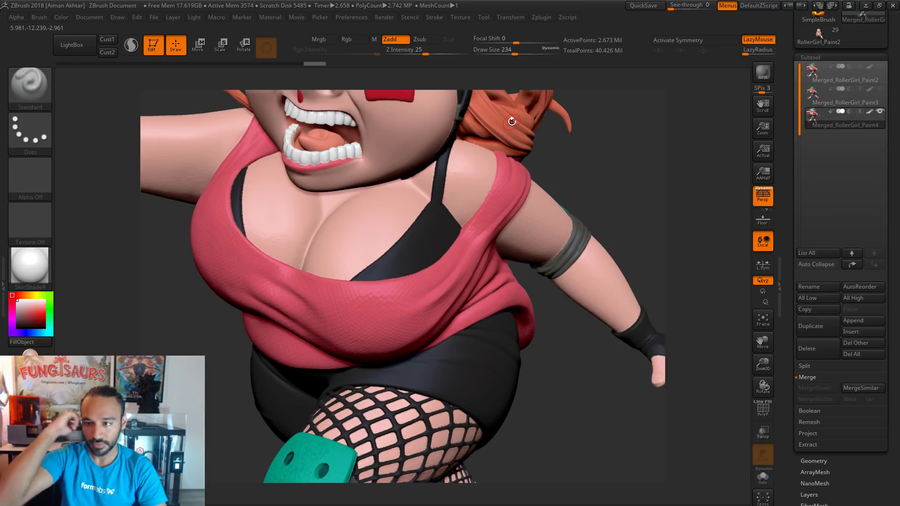
Try to re-DynaMesh the figure with the resolution set to 8, and undo the remesh.
{"action": "left_click", "coordinate": [839, 461]}
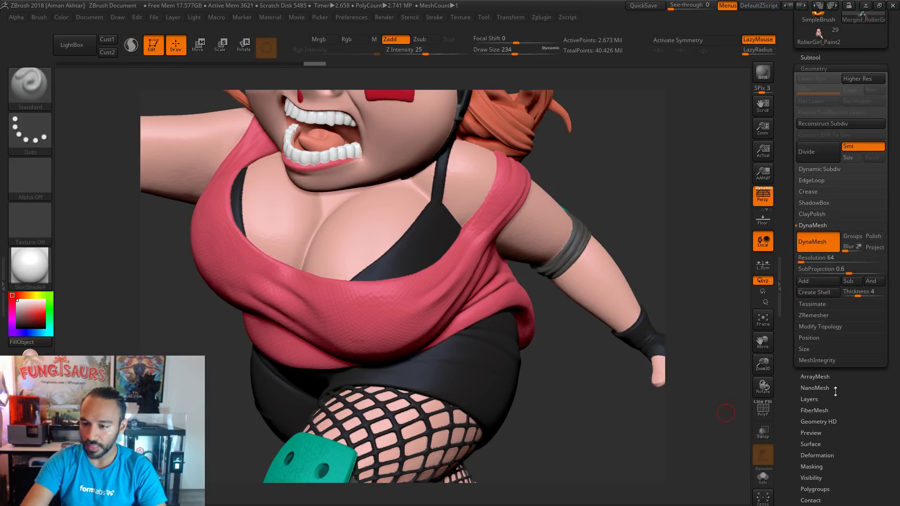
{"action": "left_click", "coordinate": [801, 259]}
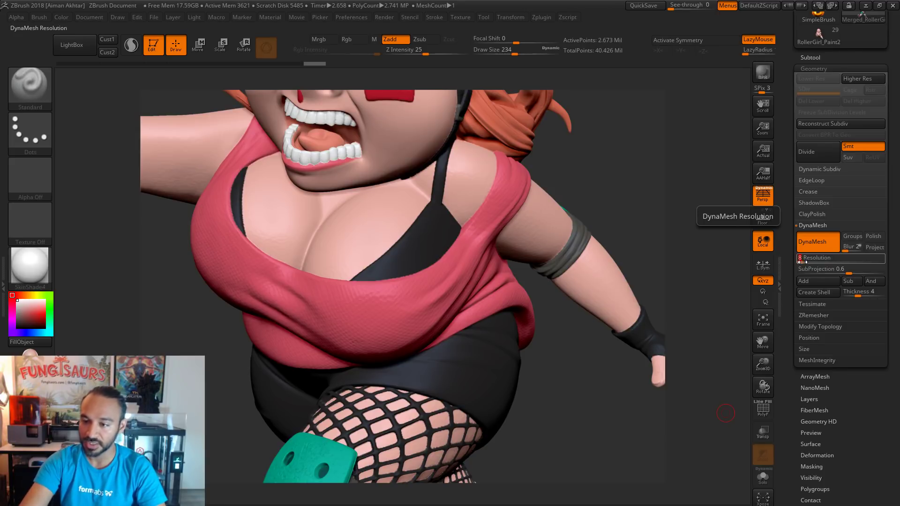
{"action": "type", "text": "8"}
{"action": "key", "text": "Return"}
{"action": "key", "text": "ctrl"}
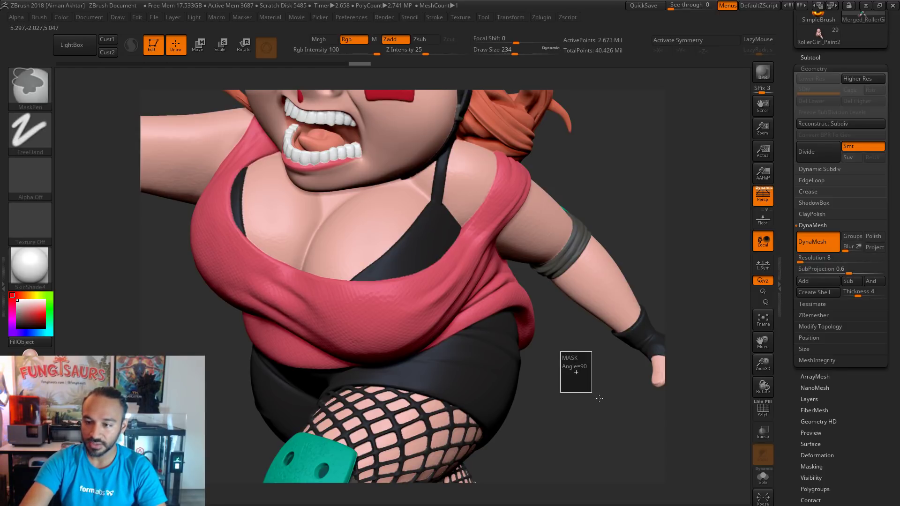
{"action": "left_click_drag", "start_coordinate": [599, 399], "coordinate": [546, 462], "text": "ctrl"}
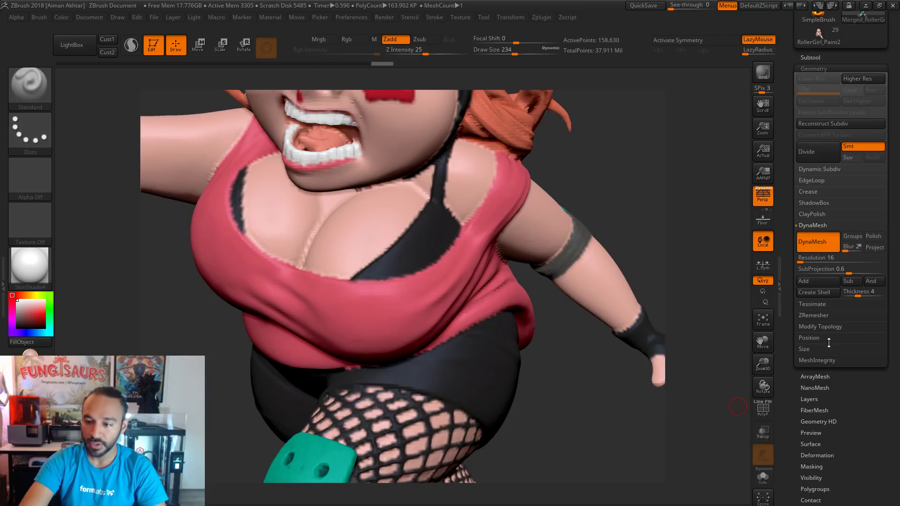
{"action": "key", "text": "ctrl+z"}
Set the DynaMesh resolution to 48 and re-DynaMesh the figure.
{"action": "left_click", "coordinate": [809, 260]}
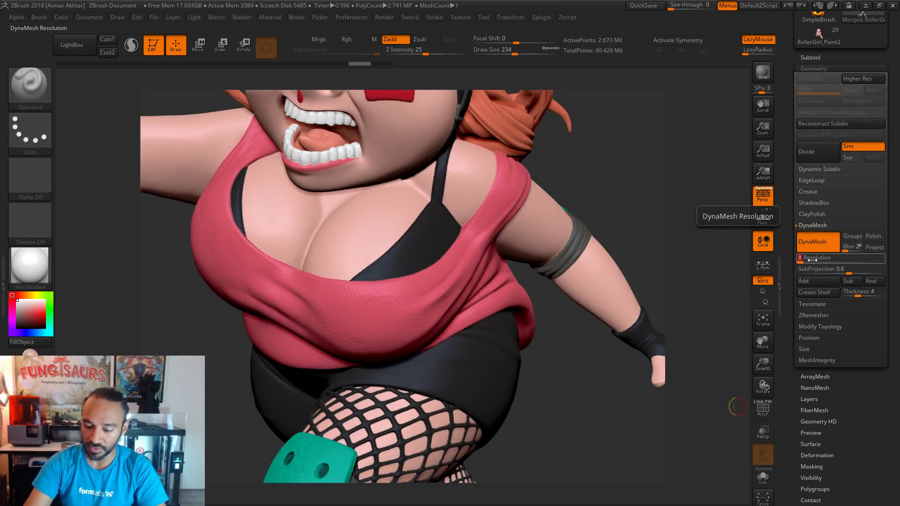
{"action": "type", "text": "48"}
{"action": "key", "text": "Return"}
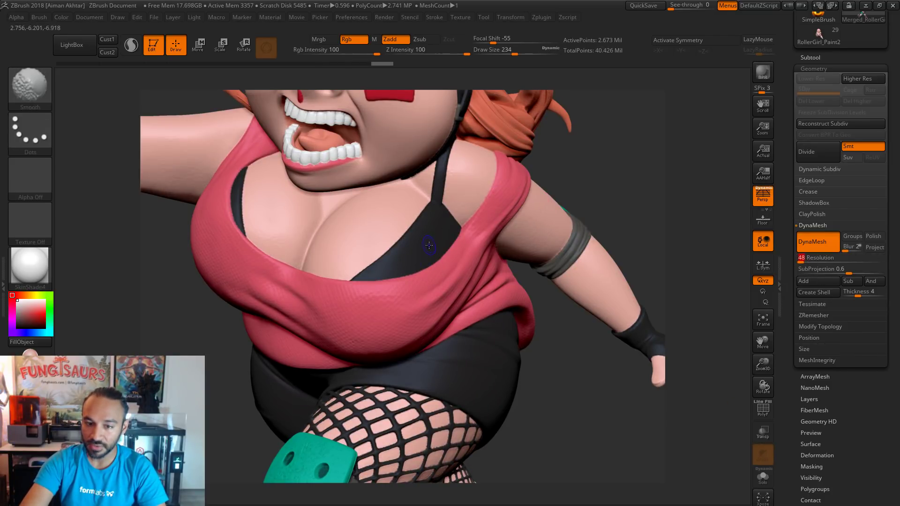
{"action": "left_click_drag", "start_coordinate": [566, 363], "coordinate": [606, 394], "text": "ctrl"}
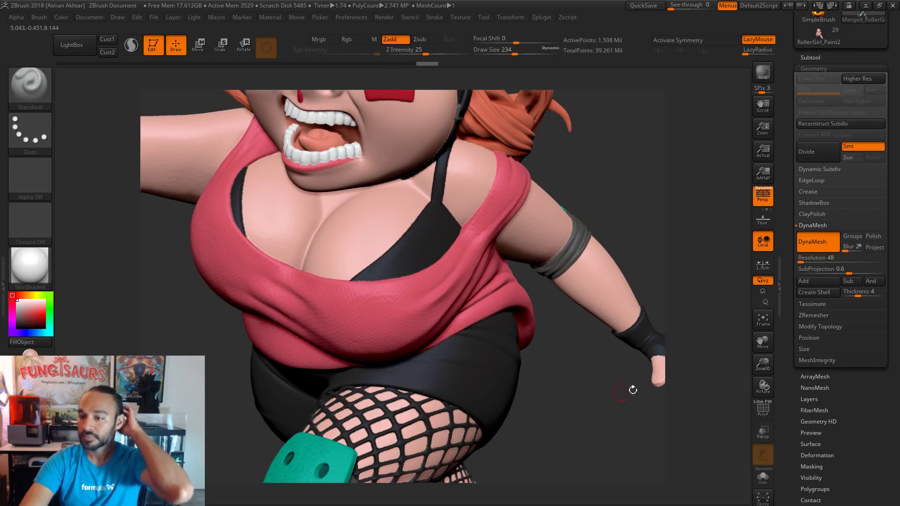
{"action": "left_click", "coordinate": [819, 259]}
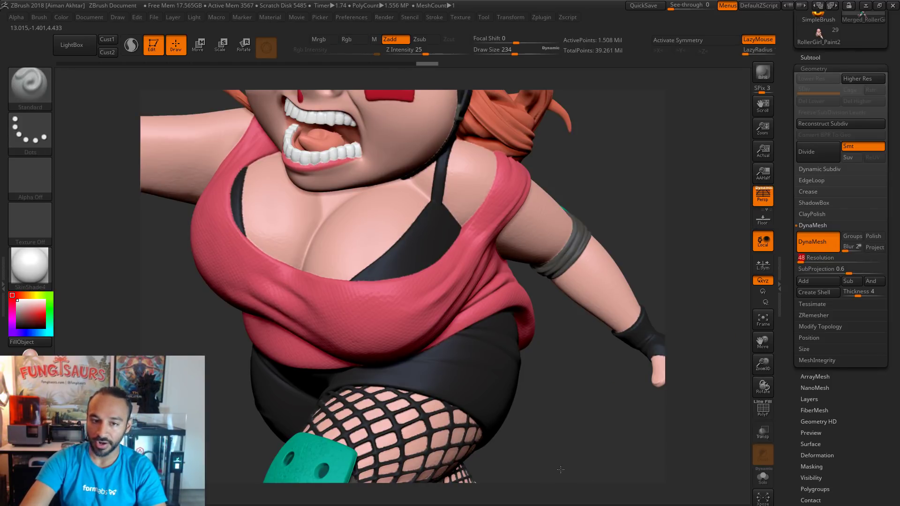
Examine the remeshed figure from several angles, turning the PolyFrame display on and off again.
{"action": "left_click_drag", "start_coordinate": [562, 473], "coordinate": [572, 440], "text": "alt"}
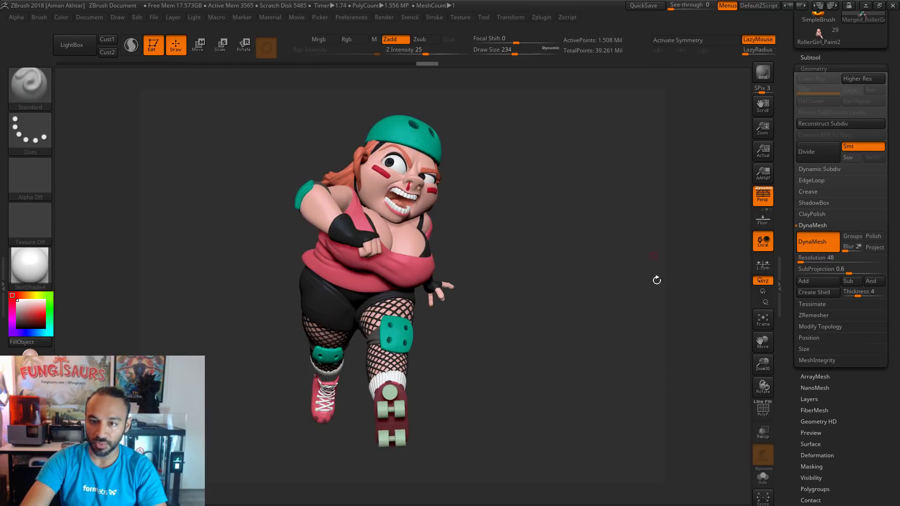
{"action": "left_click_drag", "start_coordinate": [656, 280], "coordinate": [632, 300]}
{"action": "left_click", "coordinate": [766, 413]}
{"action": "left_click_drag", "start_coordinate": [580, 394], "coordinate": [535, 420]}
{"action": "right_click_drag", "start_coordinate": [422, 202], "coordinate": [373, 220], "text": "ctrl"}
{"action": "left_click", "coordinate": [767, 323]}
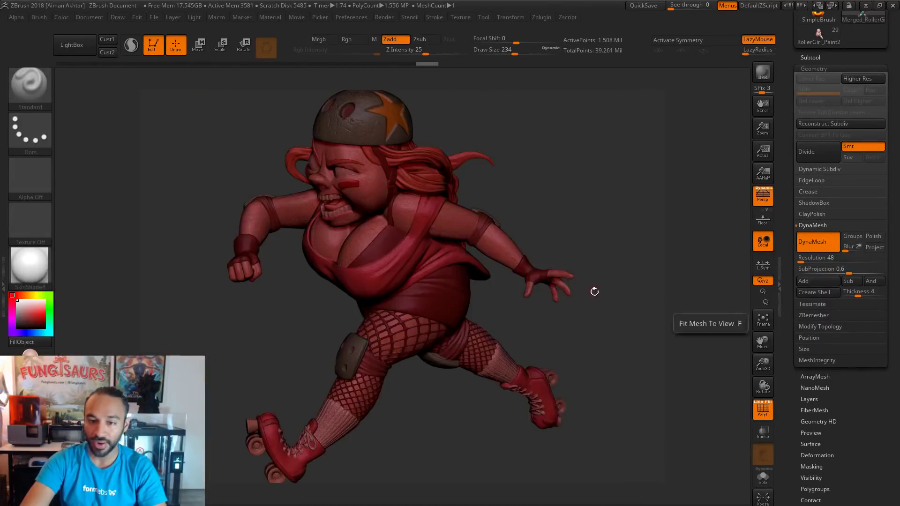
{"action": "left_click", "coordinate": [768, 411]}
{"action": "left_click_drag", "start_coordinate": [605, 346], "coordinate": [638, 357]}
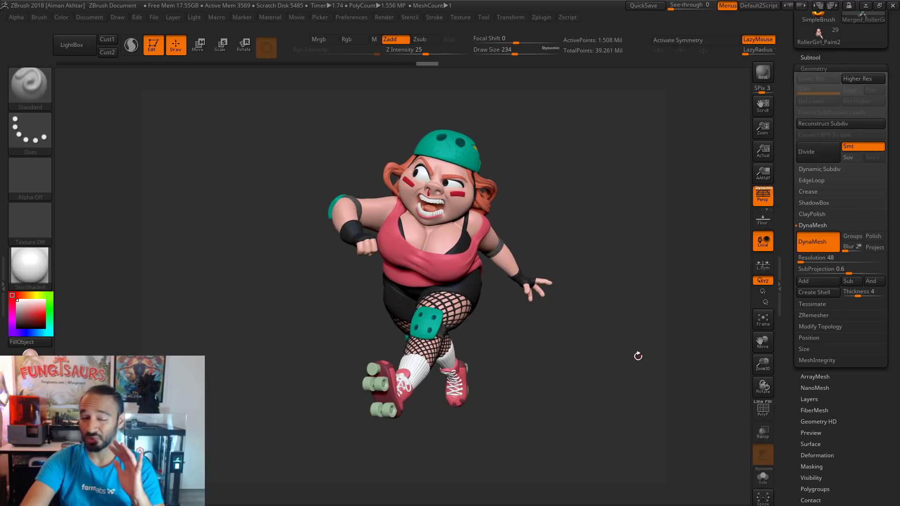
Duplicate the Merged_RollerGirl_Paint4 subtool.
{"action": "scroll", "coordinate": [887, 116], "scroll_direction": "up", "scroll_amount": 3}
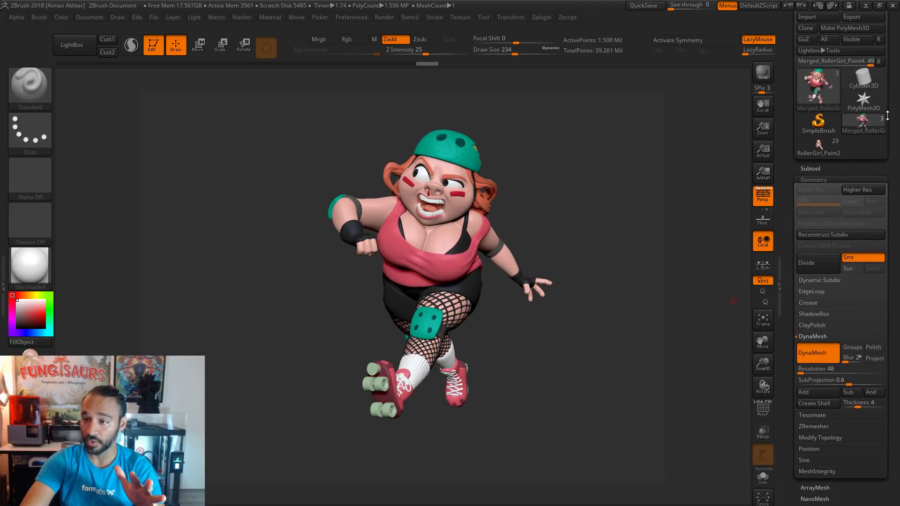
{"action": "left_click", "coordinate": [817, 167]}
{"action": "left_click", "coordinate": [821, 435]}
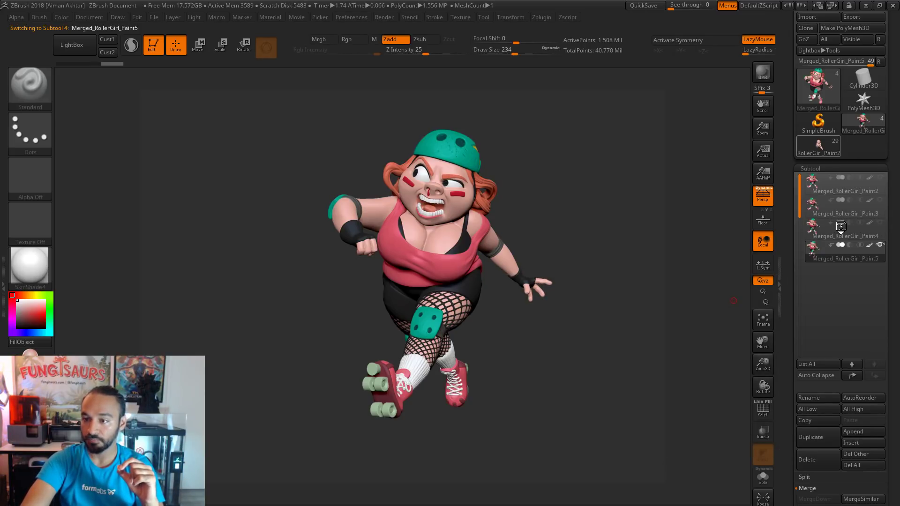
Append RollerGirl_Paint2_Base to the tool holding the merged versions, select it and show only the base.
{"action": "left_click", "coordinate": [814, 206]}
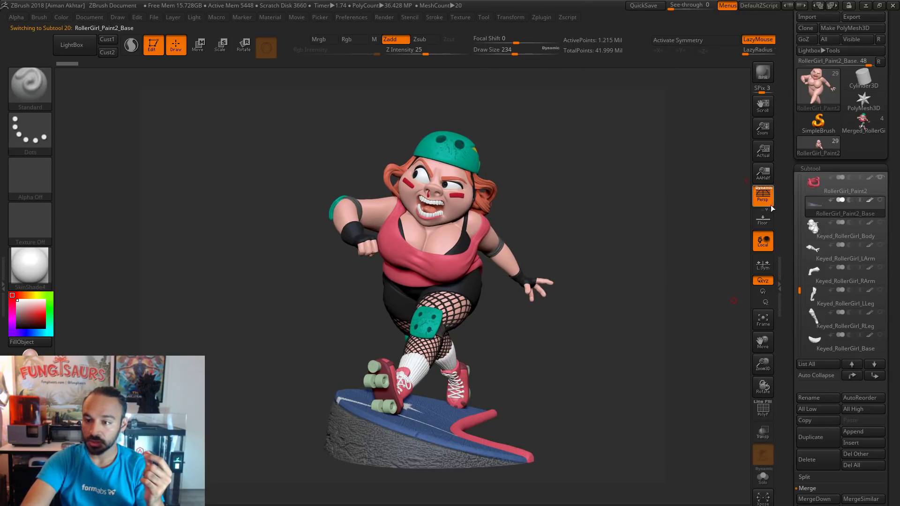
{"action": "left_click", "coordinate": [863, 123]}
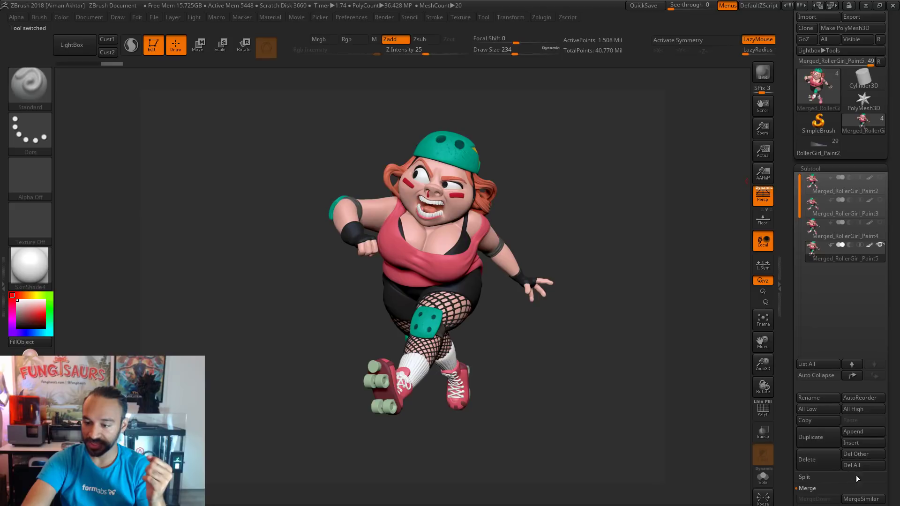
{"action": "left_click", "coordinate": [853, 431]}
{"action": "left_click", "coordinate": [583, 375]}
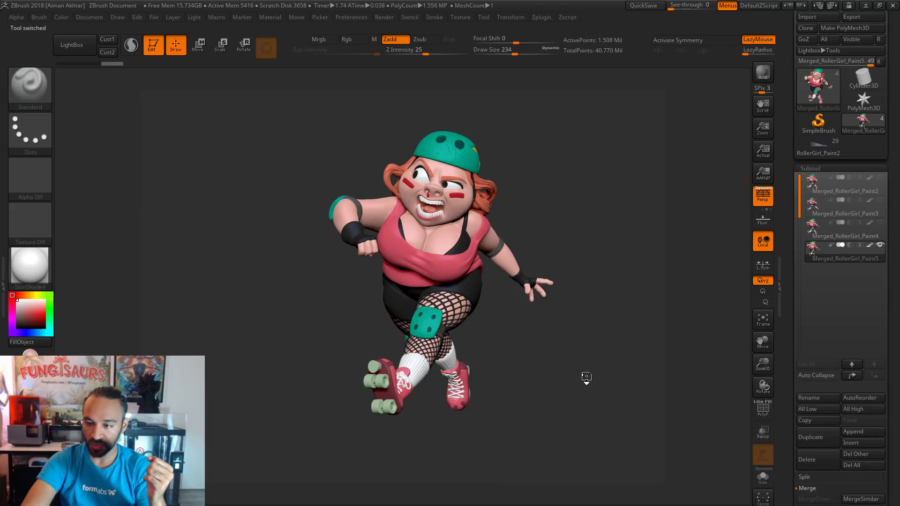
{"action": "left_click", "coordinate": [844, 277]}
{"action": "left_click", "coordinate": [880, 245]}
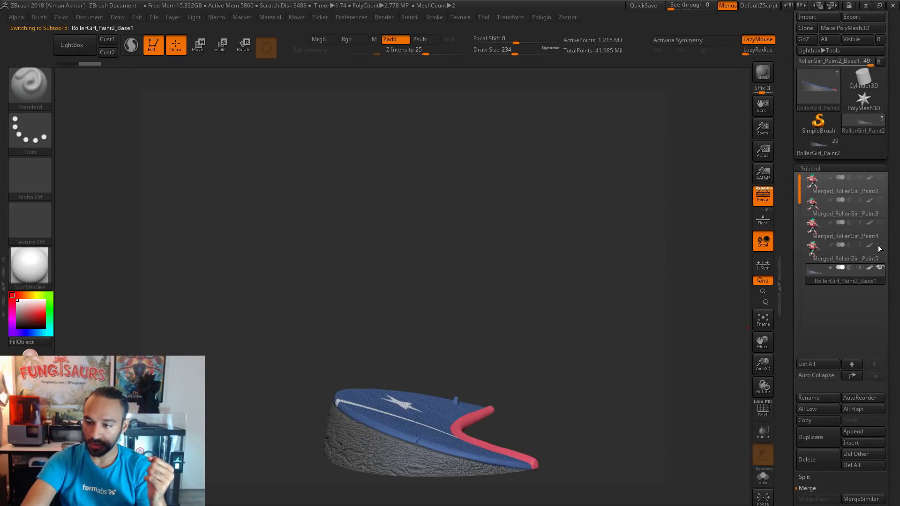
Try to re-DynaMesh the appended base at resolution 64, inspect it from several angles and undo the remesh.
{"action": "scroll", "coordinate": [843, 412], "scroll_direction": "down", "scroll_amount": 3}
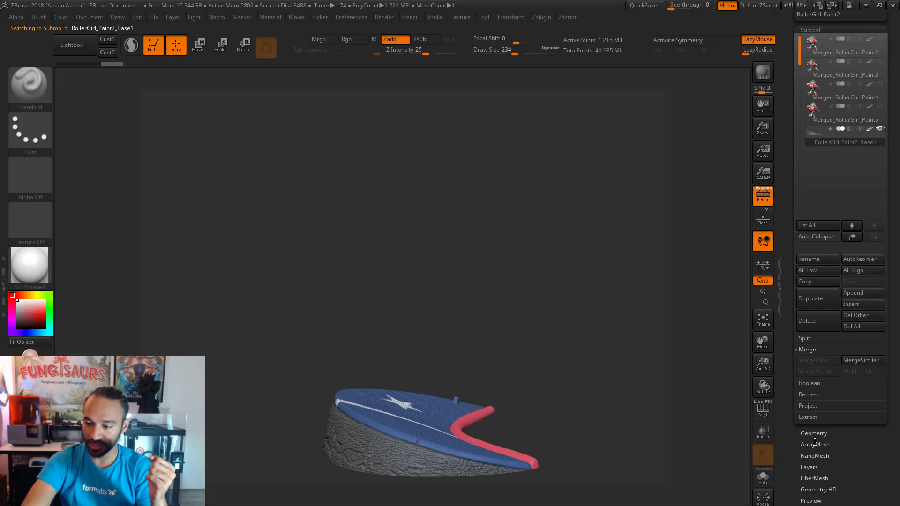
{"action": "left_click_drag", "start_coordinate": [589, 483], "coordinate": [525, 375]}
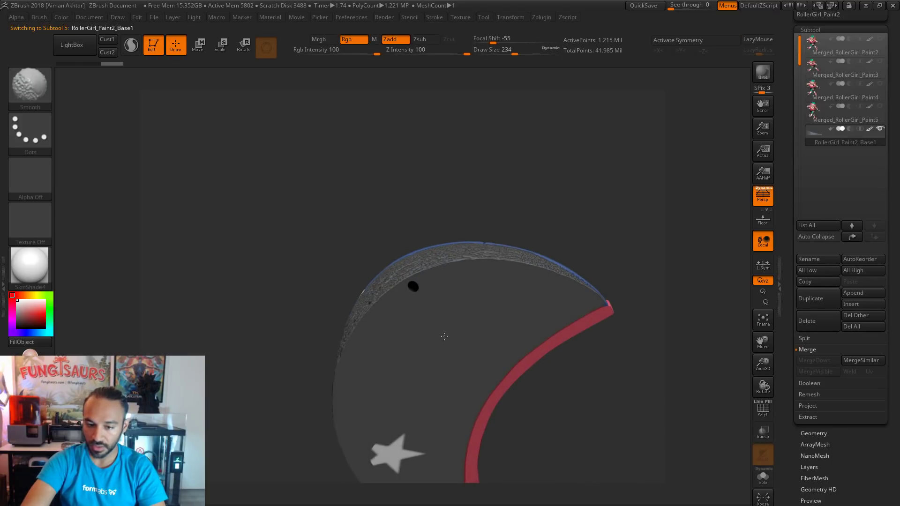
{"action": "left_click", "coordinate": [826, 433]}
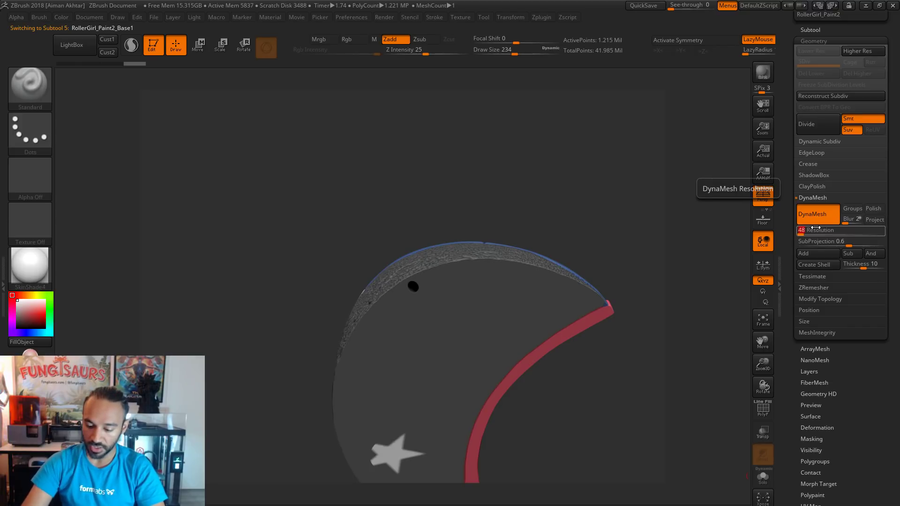
{"action": "type", "text": "64"}
{"action": "left_click_drag", "start_coordinate": [555, 148], "coordinate": [605, 175], "text": "ctrl"}
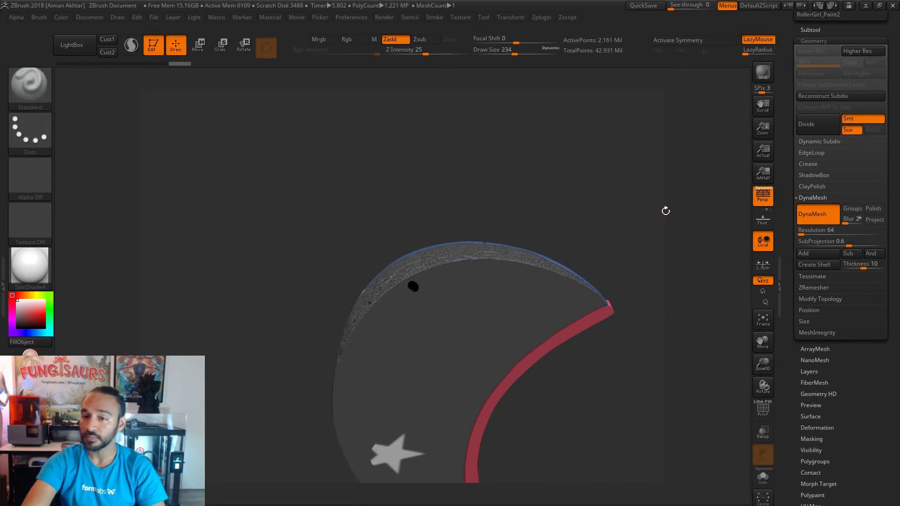
{"action": "left_click_drag", "start_coordinate": [642, 243], "coordinate": [638, 272]}
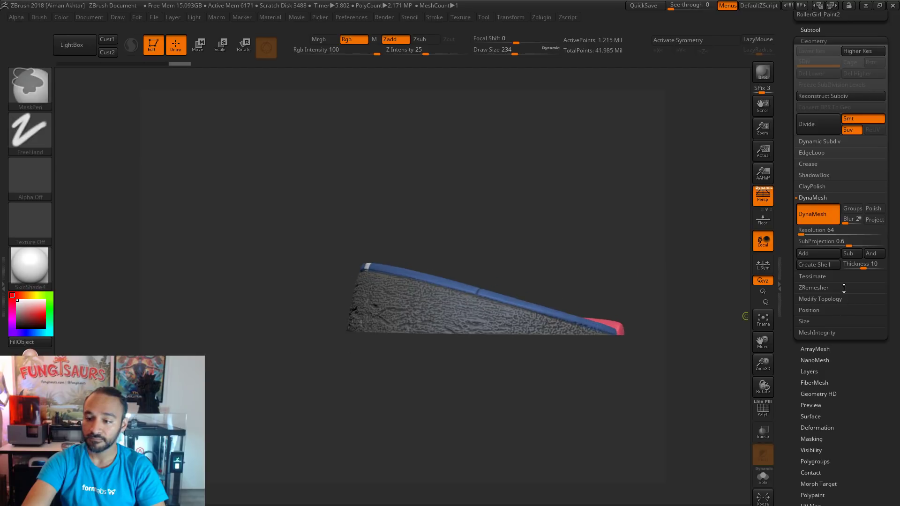
{"action": "key", "text": "ctrl+z"}
{"action": "left_click_drag", "start_coordinate": [642, 233], "coordinate": [656, 206]}
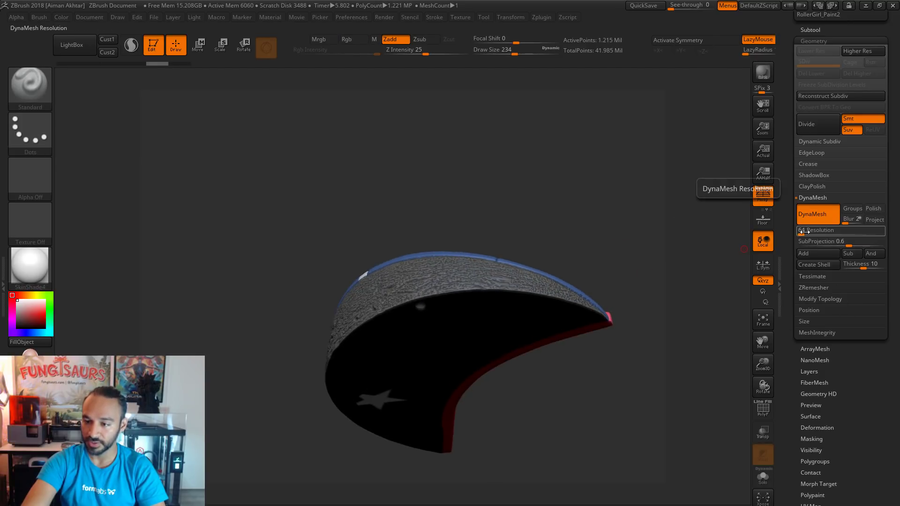
Re-DynaMesh the base subtool at resolution 16.
{"action": "left_click", "coordinate": [820, 230]}
{"action": "type", "text": "8"}
{"action": "left_click_drag", "start_coordinate": [574, 196], "coordinate": [699, 307], "text": "ctrl"}
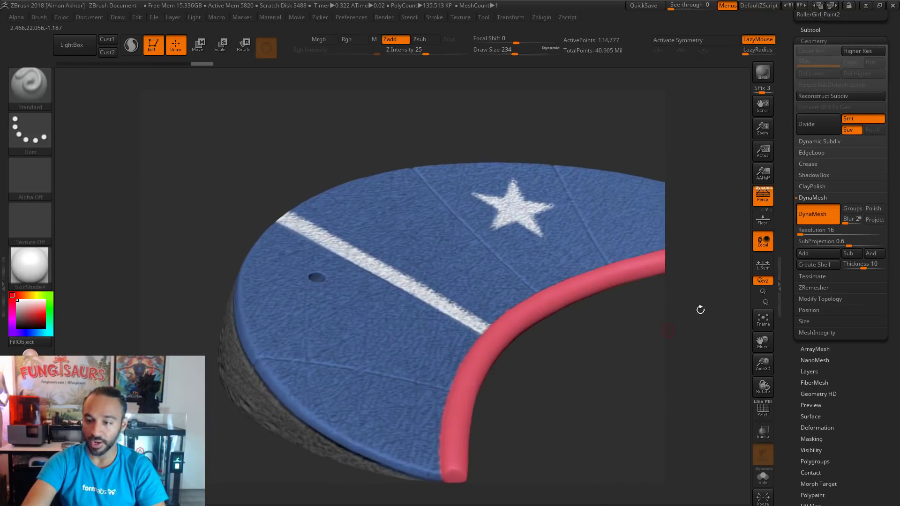
Select the Merged_RollerGirl_Paint5 subtool, frame it and examine the figure together with its remeshed base.
{"action": "left_click_drag", "start_coordinate": [893, 139], "coordinate": [892, 194]}
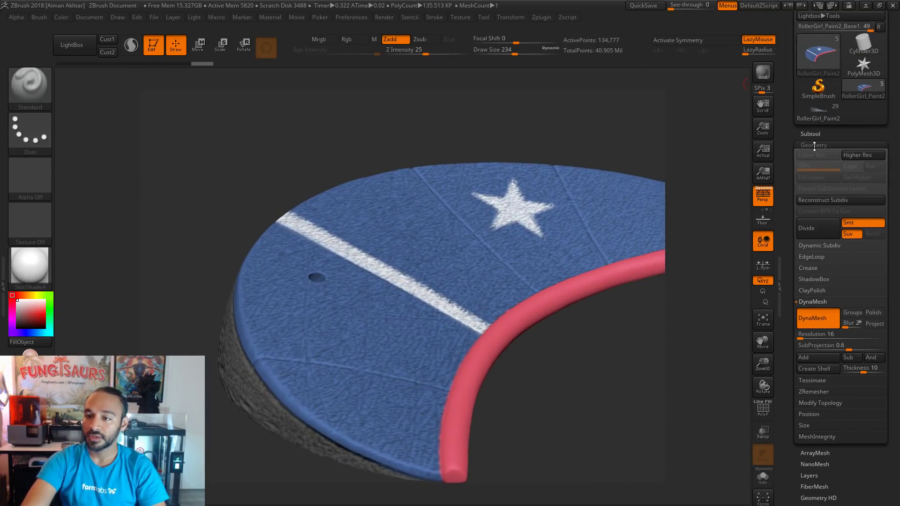
{"action": "left_click", "coordinate": [813, 133]}
{"action": "left_click", "coordinate": [822, 216]}
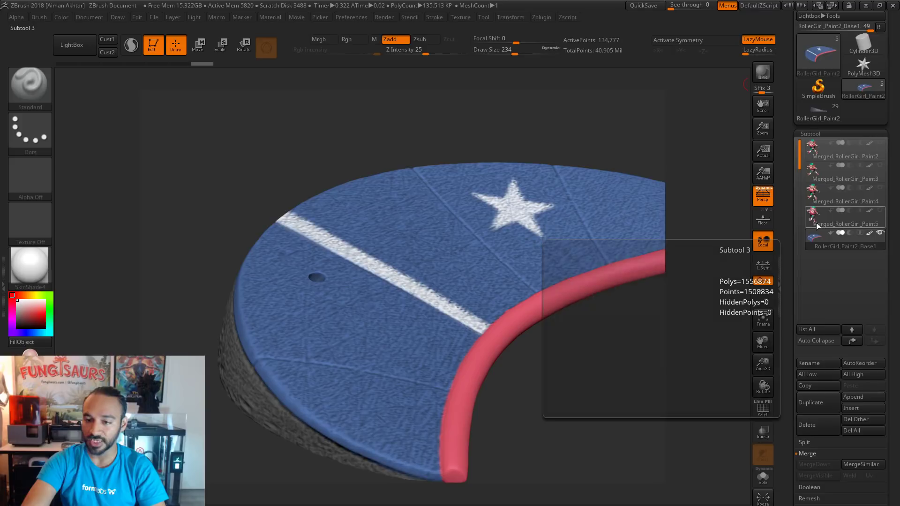
{"action": "key", "text": "f"}
{"action": "left_click_drag", "start_coordinate": [605, 356], "coordinate": [540, 379]}
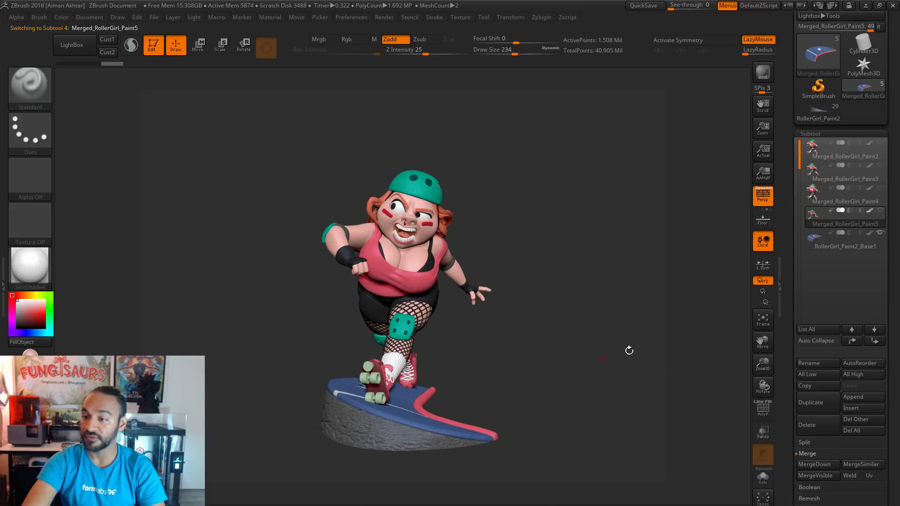
{"action": "left_click_drag", "start_coordinate": [587, 369], "coordinate": [614, 366]}
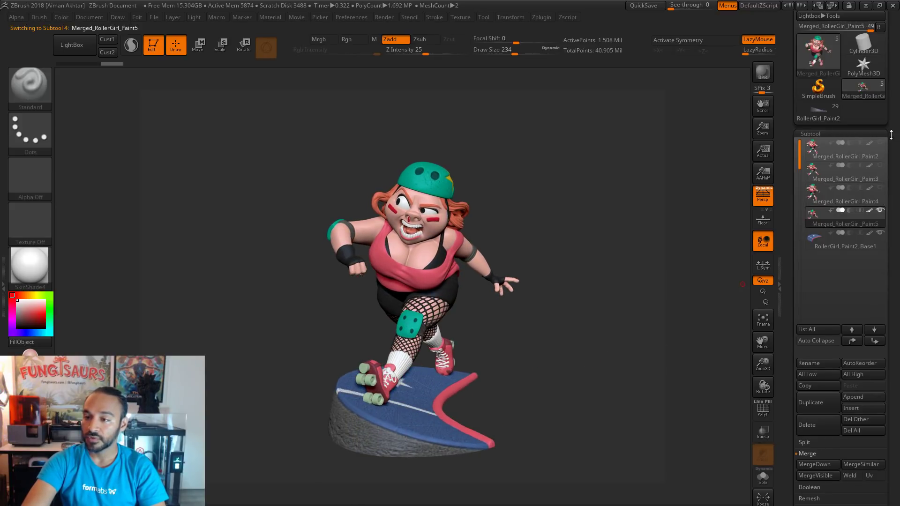
{"action": "left_click_drag", "start_coordinate": [891, 135], "coordinate": [886, 160]}
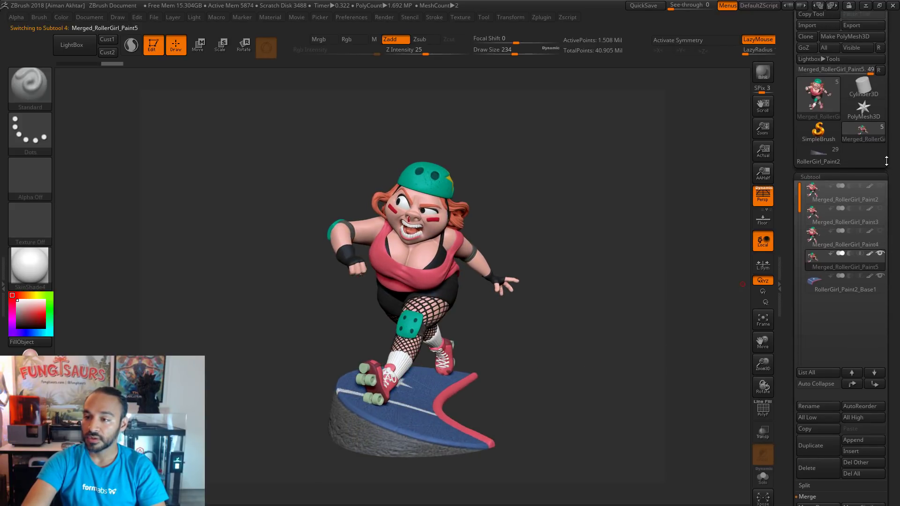
Delete the Merged_RollerGirl_Paint2 subtool from the tool holding the merged versions.
{"action": "left_click", "coordinate": [813, 192]}
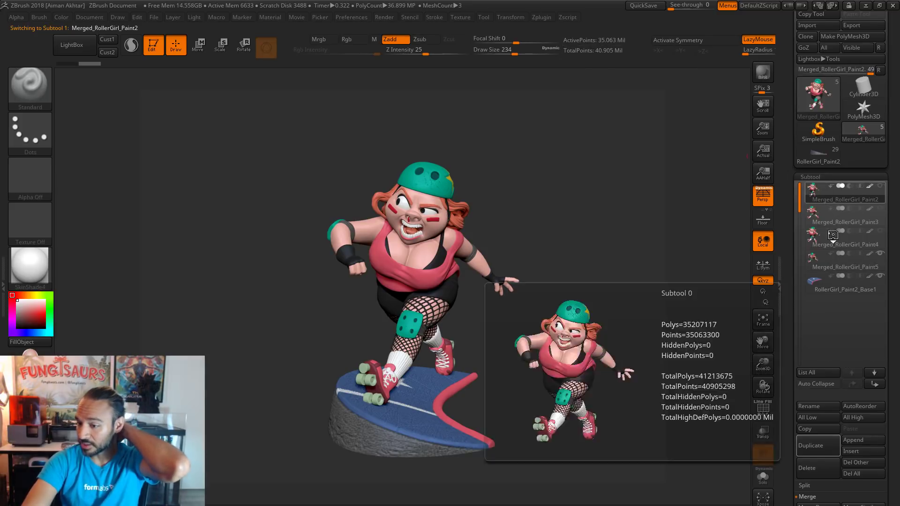
{"action": "left_click", "coordinate": [823, 463]}
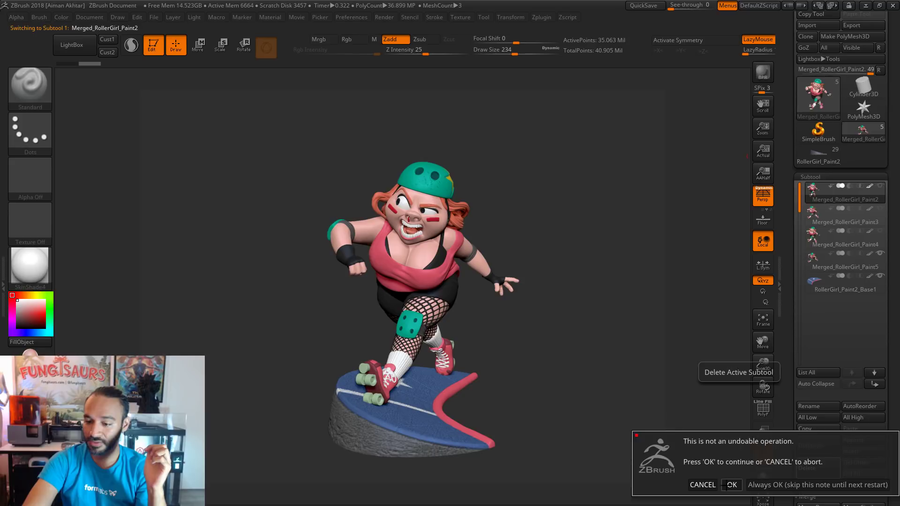
{"action": "left_click", "coordinate": [726, 484]}
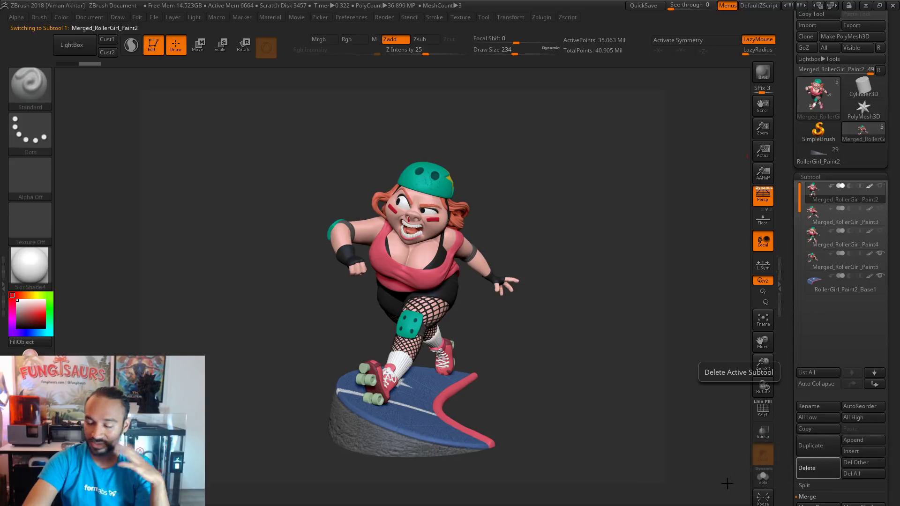
Delete all subtools of the RollerGirl_Paint2 tool and return to the tool holding the merged versions.
{"action": "left_click", "coordinate": [805, 161]}
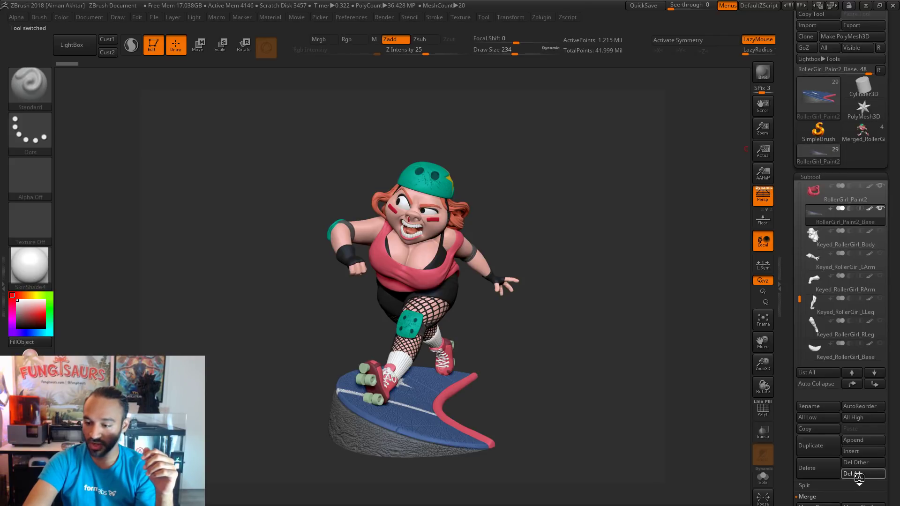
{"action": "left_click", "coordinate": [851, 117]}
{"action": "left_click", "coordinate": [870, 128]}
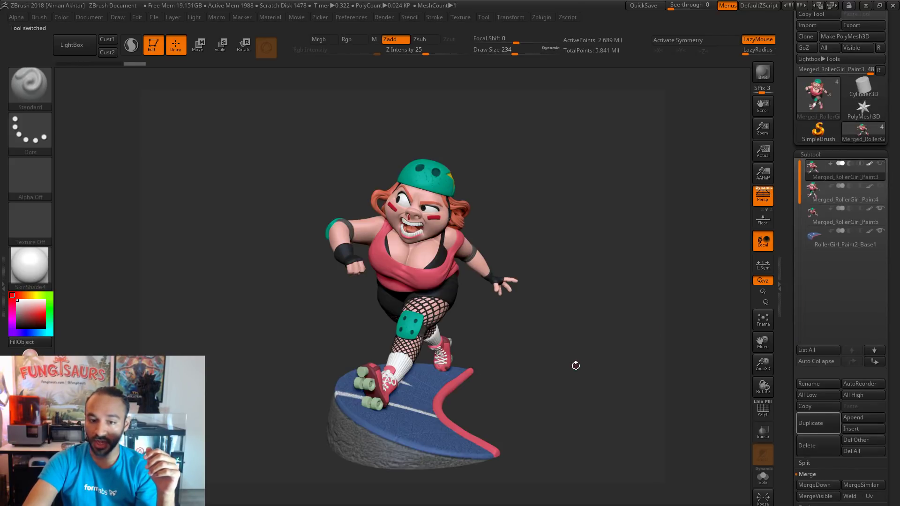
{"action": "mouse_move", "coordinate": [572, 363]}
{"action": "left_mouse_down"}
{"action": "mouse_move", "coordinate": [609, 364]}
{"action": "mouse_move", "coordinate": [572, 364]}
{"action": "left_mouse_up"}
Save the tool as RollerGirl_Re-sculpt1 in the polypaint folder alongside the earlier paint files.
{"action": "scroll", "coordinate": [895, 106], "scroll_direction": "up", "scroll_amount": 2}
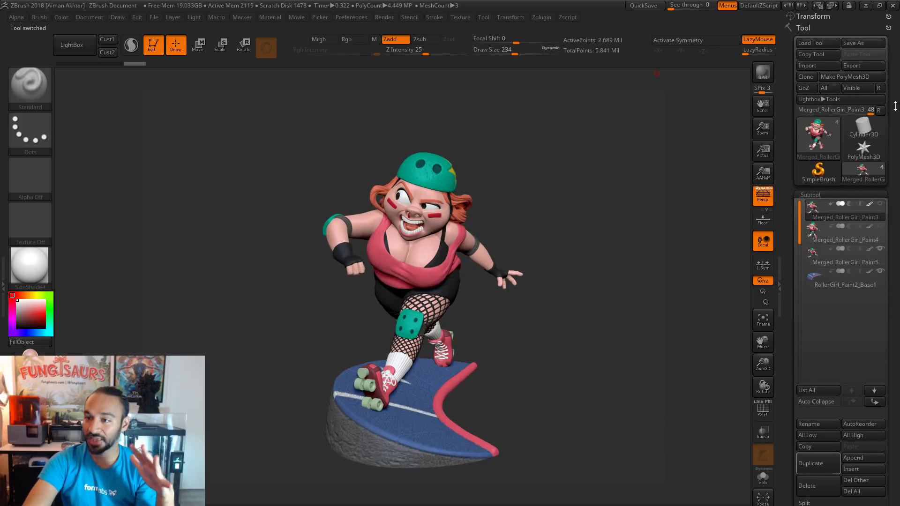
{"action": "left_click", "coordinate": [870, 45]}
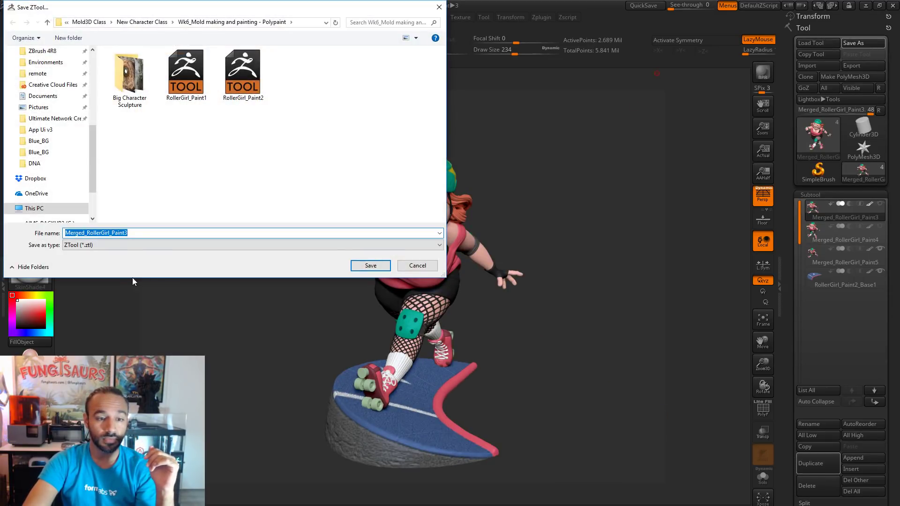
{"action": "left_click", "coordinate": [243, 75]}
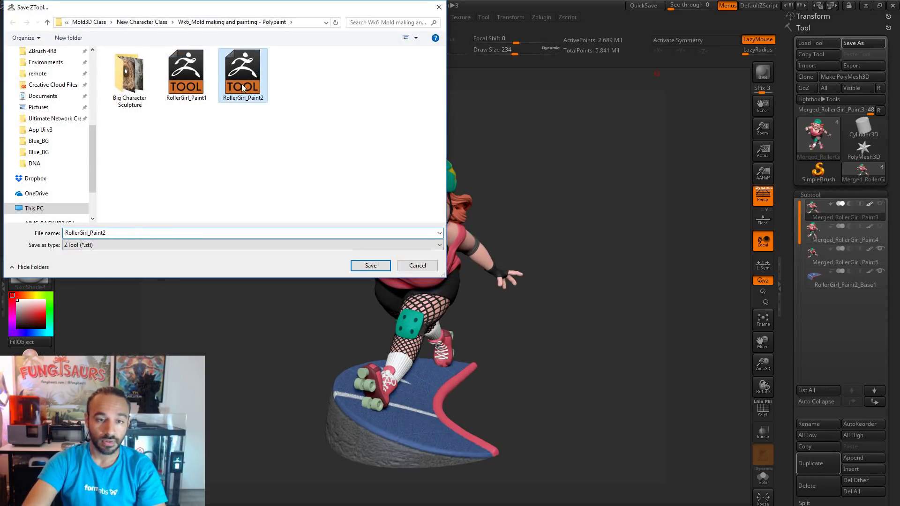
{"action": "double_click", "coordinate": [135, 234]}
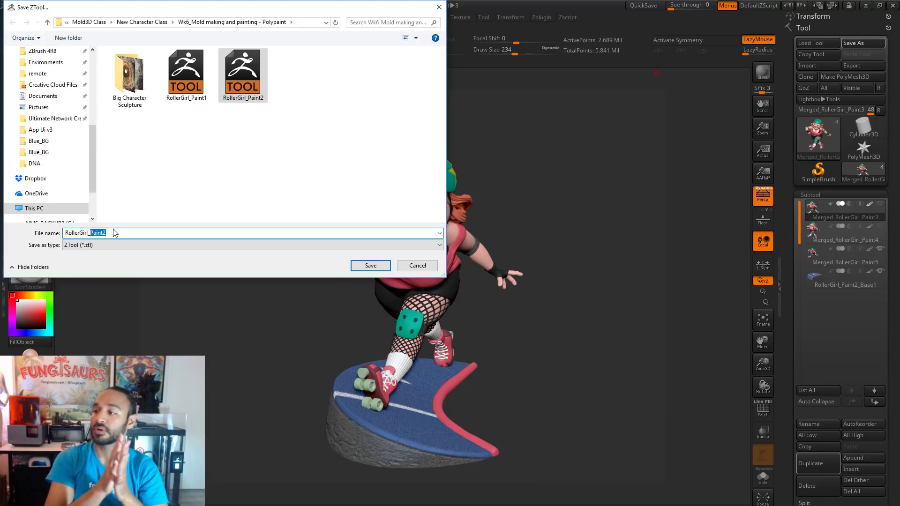
{"action": "type", "text": "Re-sculpt1"}
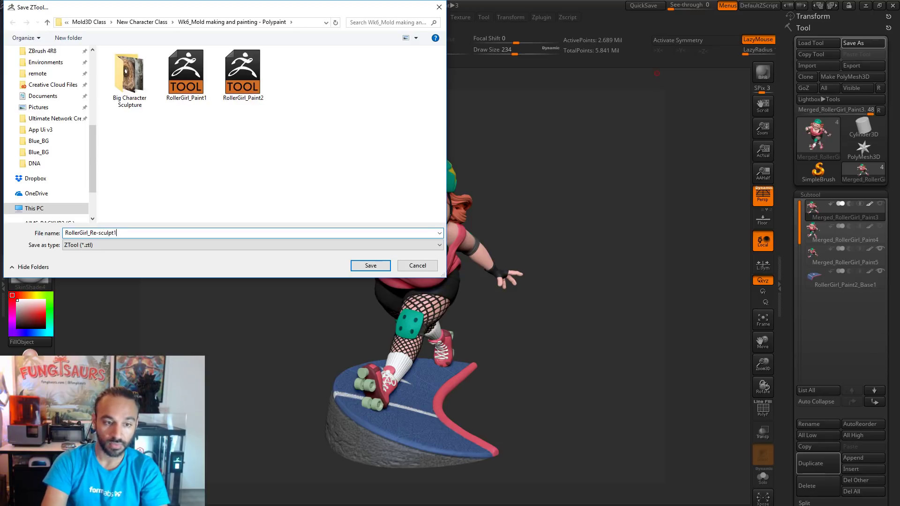
{"action": "key", "text": "Return"}
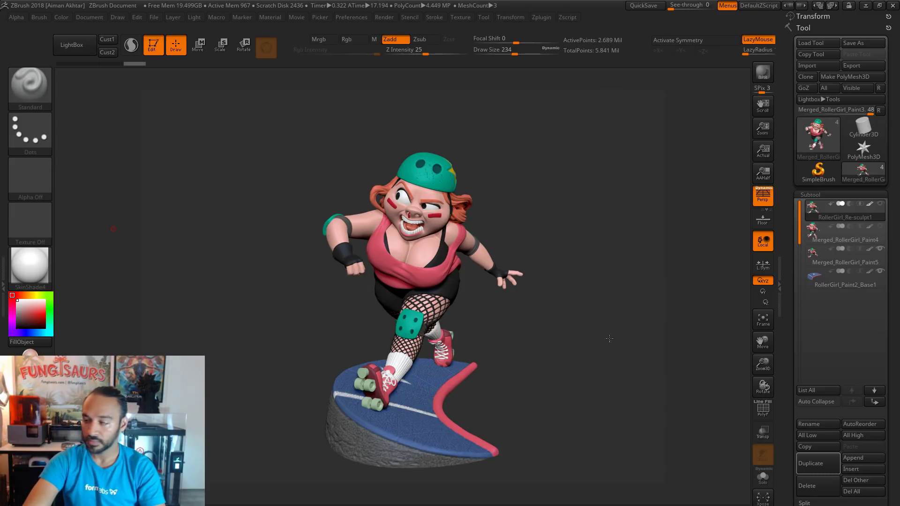
Select the Merged_RollerGirl_Paint5 subtool, choose the Move brush and set its draw size to 1000.
{"action": "left_click_drag", "start_coordinate": [601, 341], "coordinate": [539, 328]}
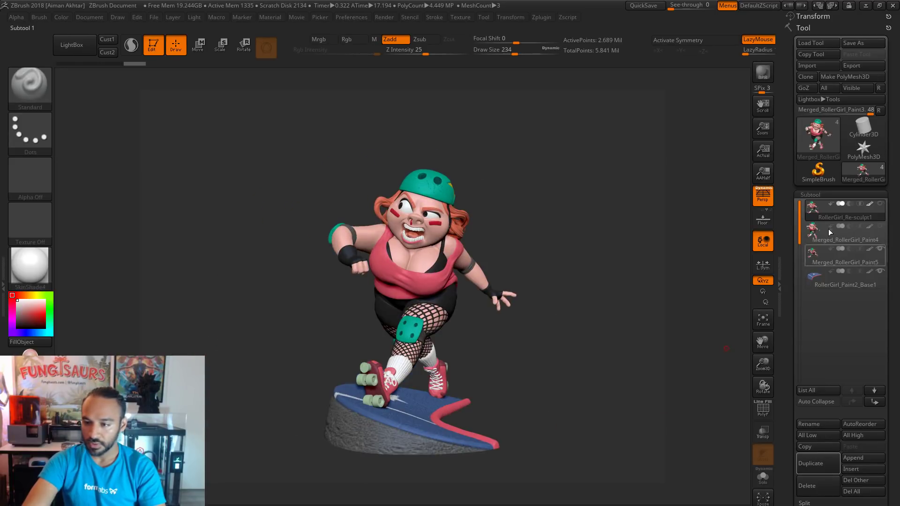
{"action": "left_click", "coordinate": [819, 260]}
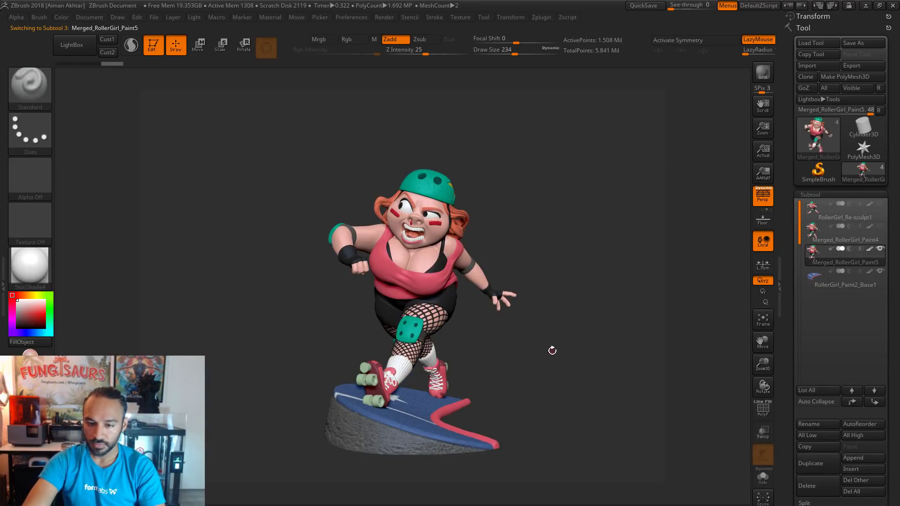
{"action": "left_click_drag", "start_coordinate": [552, 352], "coordinate": [582, 395]}
{"action": "key", "text": "b"}
{"action": "key", "text": "m"}
{"action": "key", "text": "v"}
{"action": "key", "text": "s"}
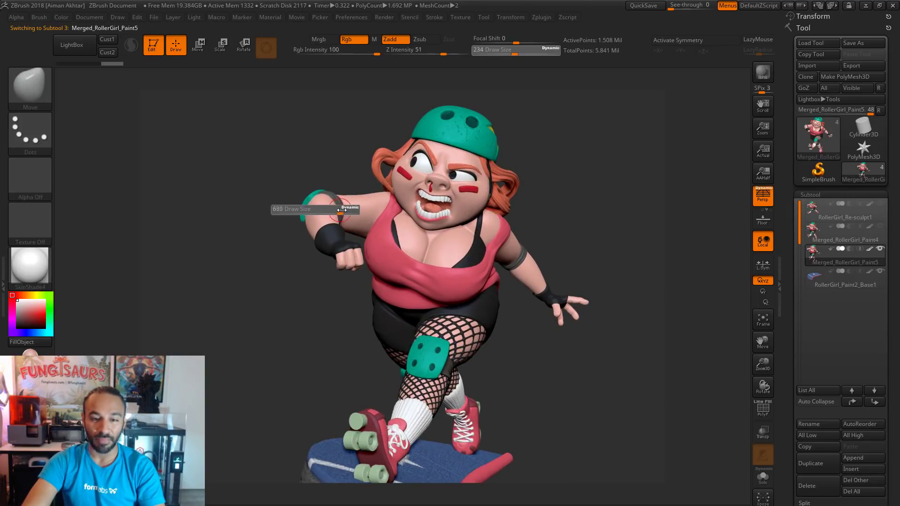
{"action": "left_click_drag", "start_coordinate": [318, 213], "coordinate": [346, 209]}
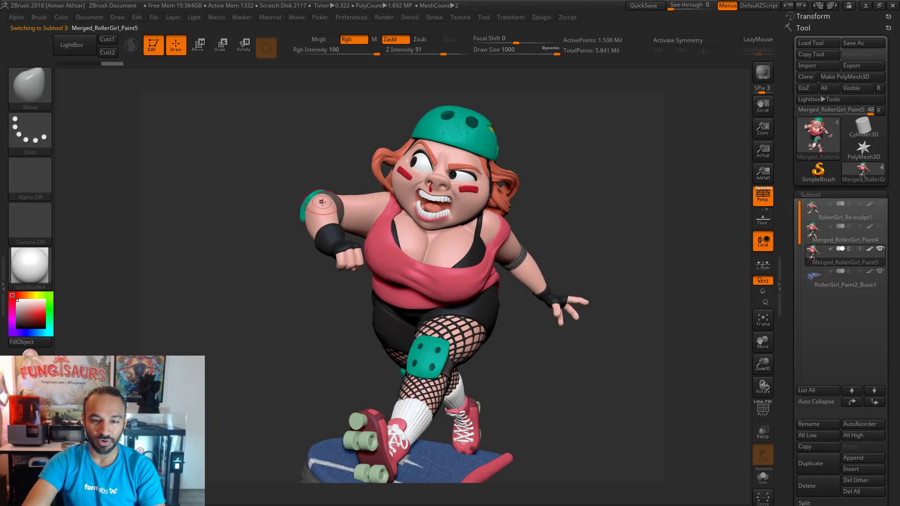
{"action": "key", "text": "s"}
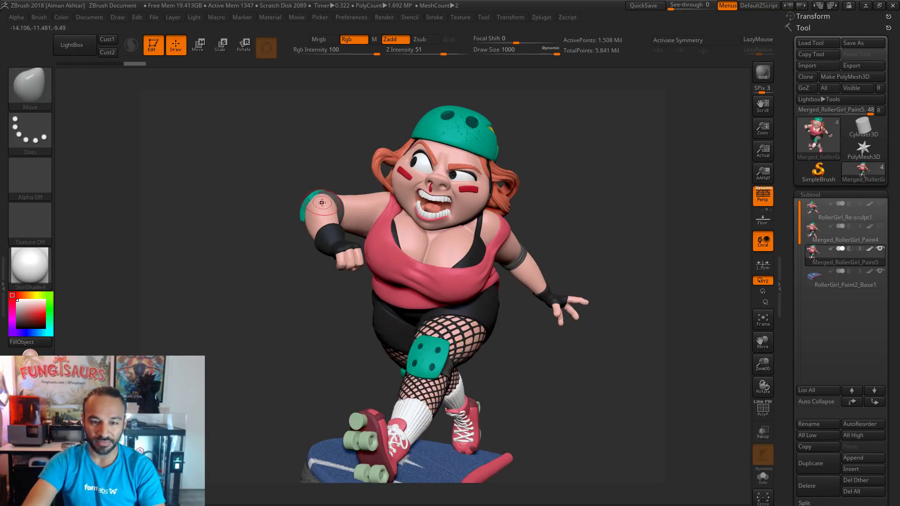
{"action": "key", "text": "s"}
{"action": "left_click_drag", "start_coordinate": [588, 366], "coordinate": [576, 364], "text": "alt"}
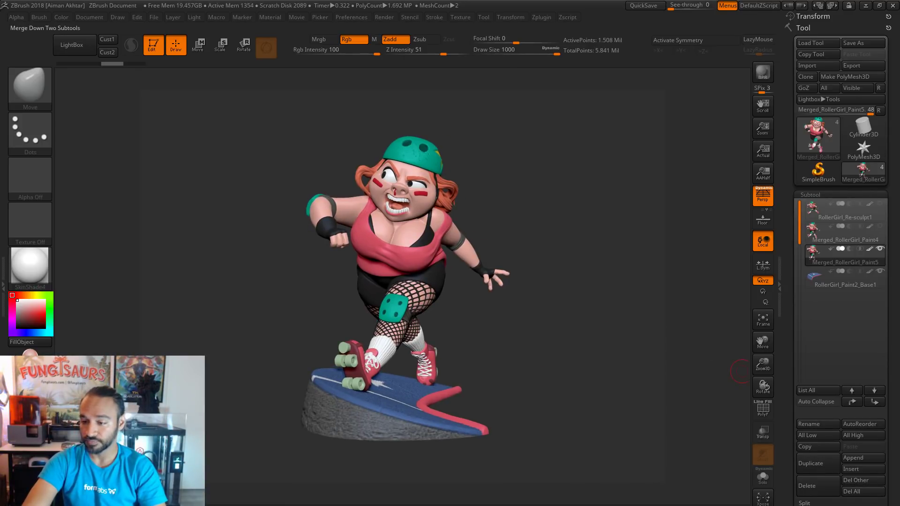
Merge Merged_RollerGirl_Paint5 down with the RollerGirl_Paint2_Base1 subtool.
{"action": "left_click", "coordinate": [819, 286]}
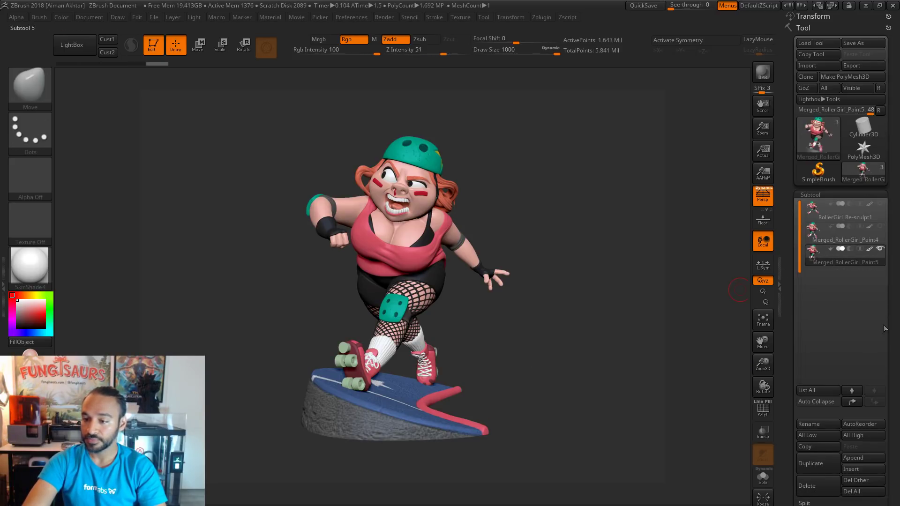
{"action": "left_click_drag", "start_coordinate": [886, 464], "coordinate": [886, 315]}
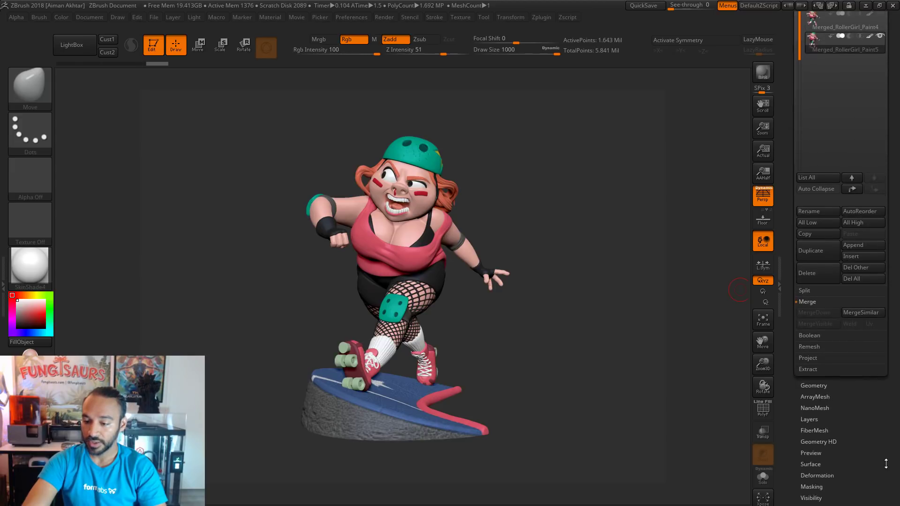
{"action": "left_click_drag", "start_coordinate": [890, 187], "coordinate": [890, 384]}
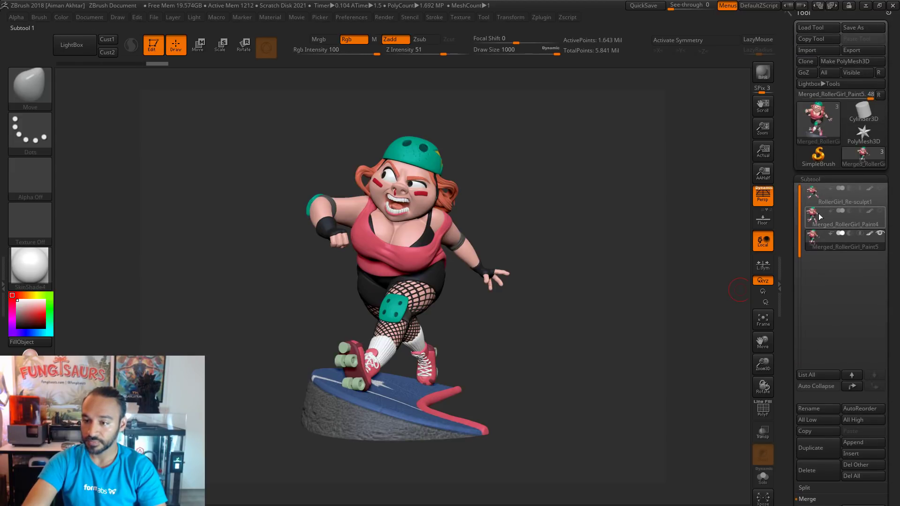
Shrink the merged figure and base twice with the Size deformation on all axes.
{"action": "left_click", "coordinate": [810, 179]}
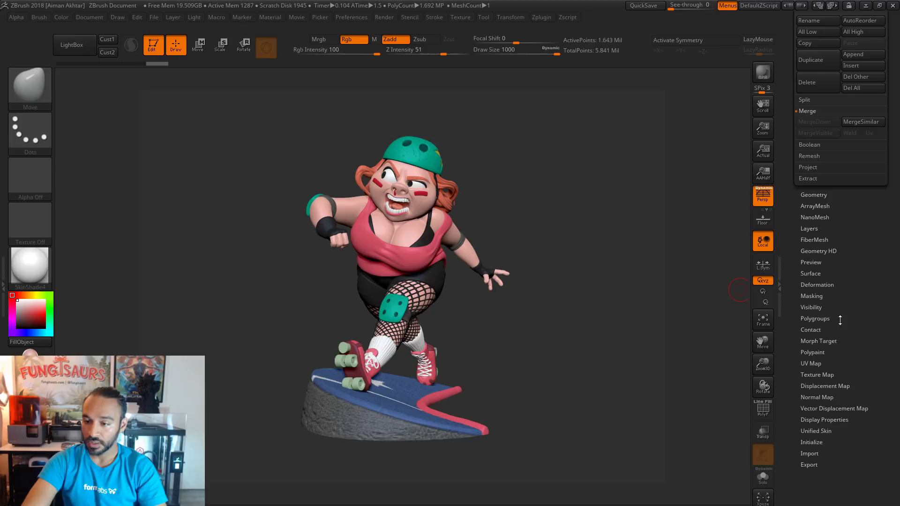
{"action": "left_click", "coordinate": [815, 285]}
{"action": "left_click_drag", "start_coordinate": [862, 293], "coordinate": [863, 392]}
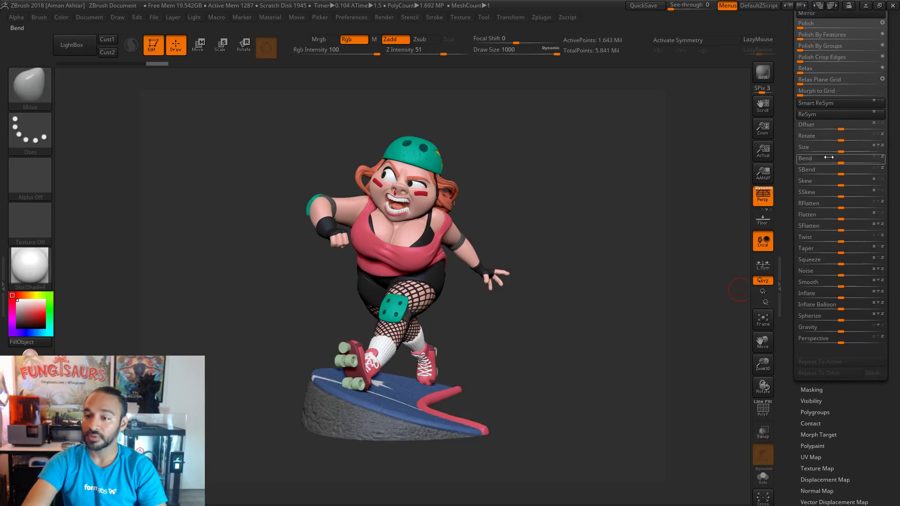
{"action": "left_click_drag", "start_coordinate": [839, 149], "coordinate": [792, 151]}
{"action": "key", "text": "f"}
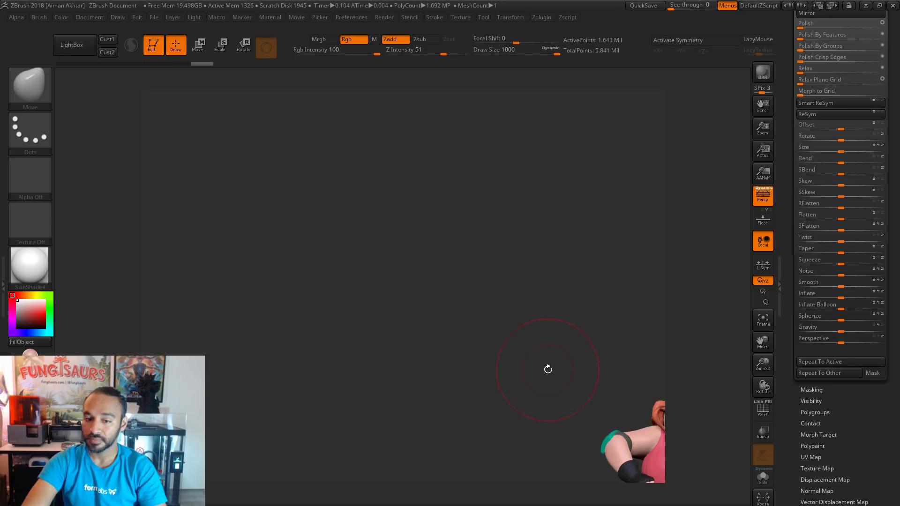
{"action": "key", "text": "s"}
{"action": "left_click_drag", "start_coordinate": [589, 309], "coordinate": [556, 252], "text": "alt"}
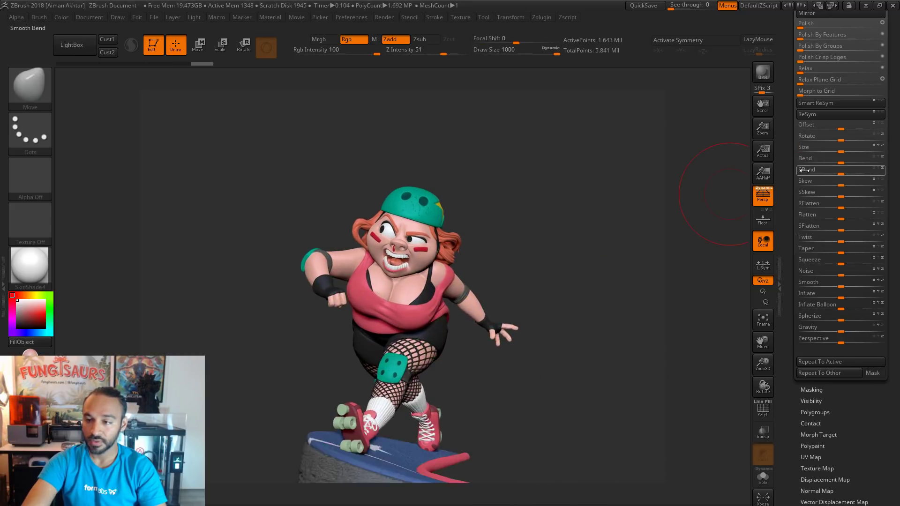
{"action": "left_click_drag", "start_coordinate": [810, 151], "coordinate": [802, 151]}
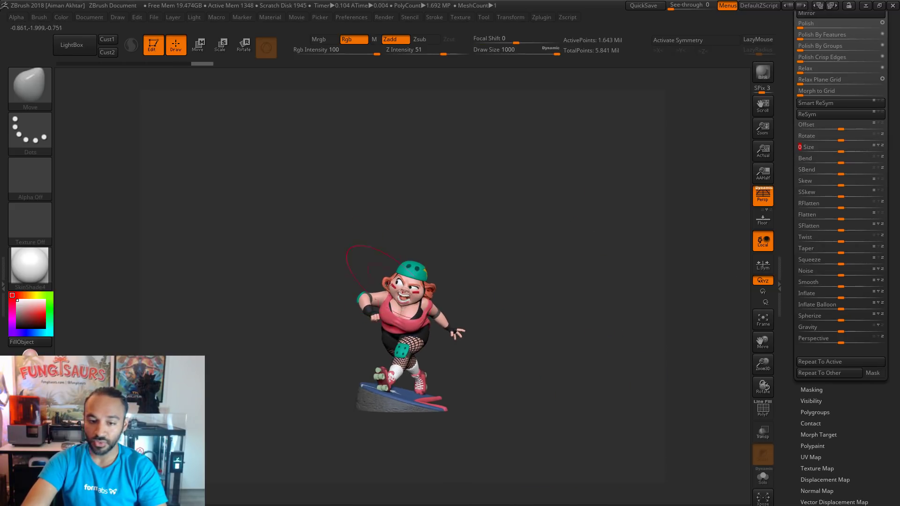
{"action": "mouse_move", "coordinate": [501, 305]}
{"action": "left_mouse_down", "text": "alt"}
{"action": "mouse_move", "coordinate": [474, 316]}
{"action": "mouse_move", "coordinate": [450, 263]}
{"action": "left_mouse_up", "text": "alt"}
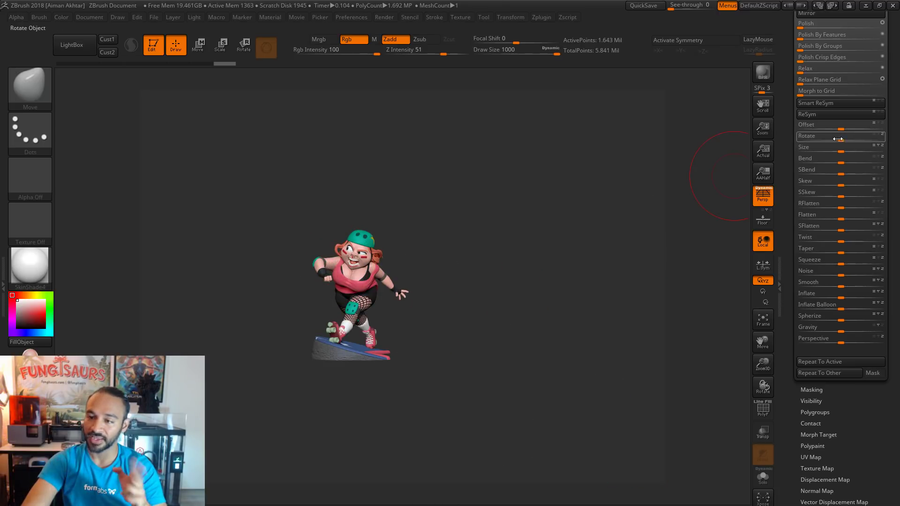
Split the shrunken mesh back into separate figure and base subtools by polygroups.
{"action": "scroll", "coordinate": [894, 112], "scroll_direction": "up", "scroll_amount": 5}
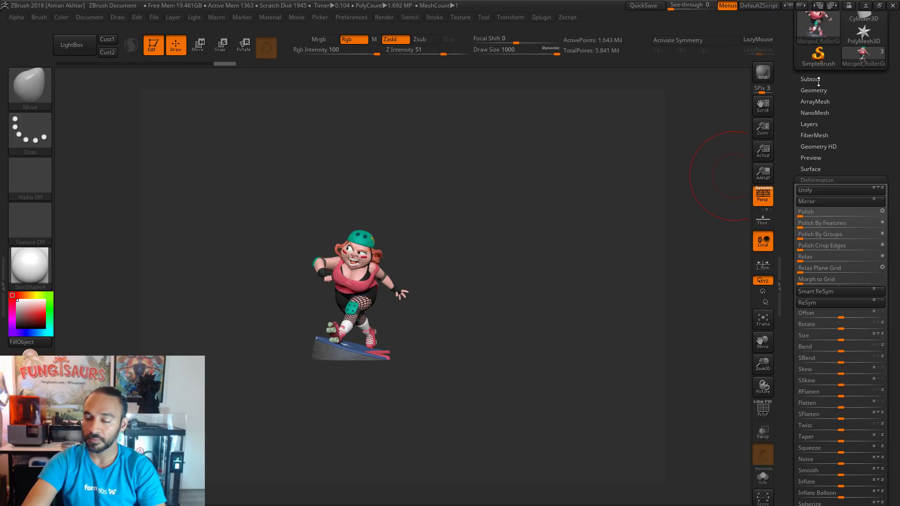
{"action": "left_click", "coordinate": [818, 79]}
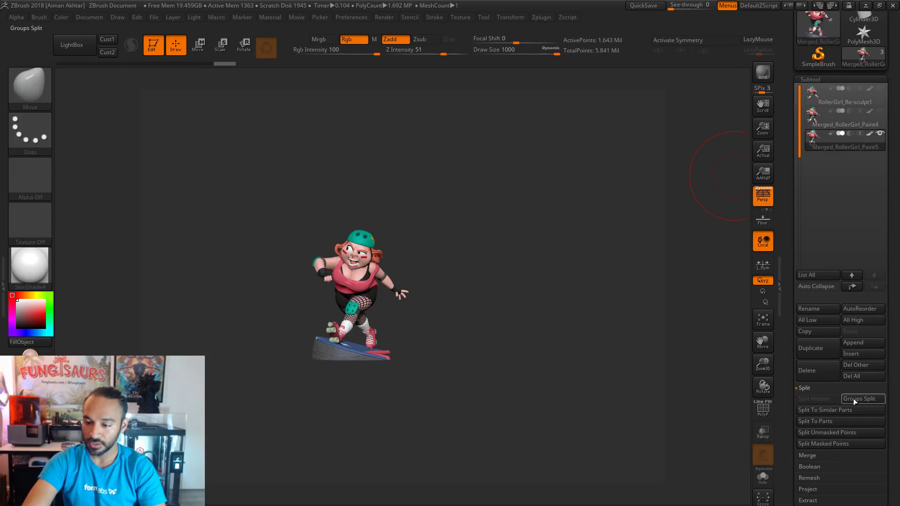
{"action": "left_click", "coordinate": [854, 399]}
{"action": "left_click", "coordinate": [732, 420]}
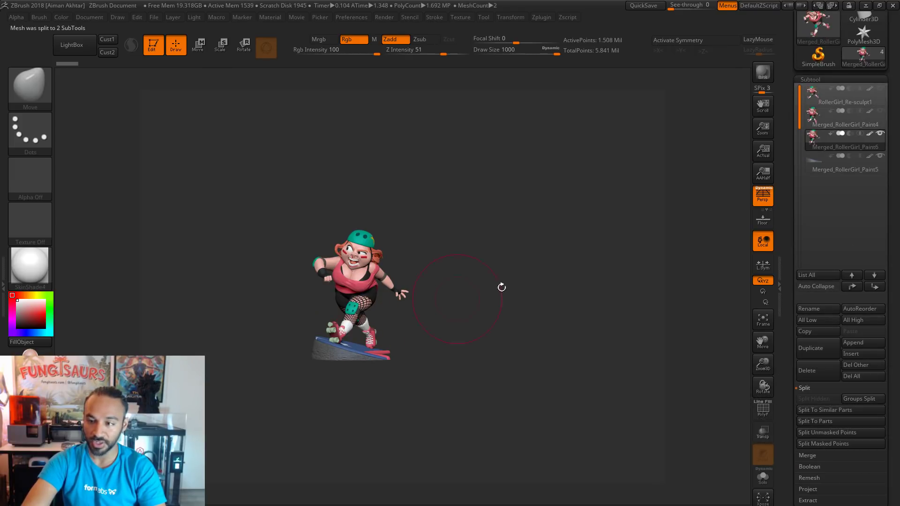
Duplicate the shrunken figure subtool Merged_RollerGirl_Paint6 and hide the original copy.
{"action": "left_click", "coordinate": [819, 141]}
{"action": "left_click_drag", "start_coordinate": [536, 325], "coordinate": [502, 294], "text": "alt"}
{"action": "left_click", "coordinate": [802, 351]}
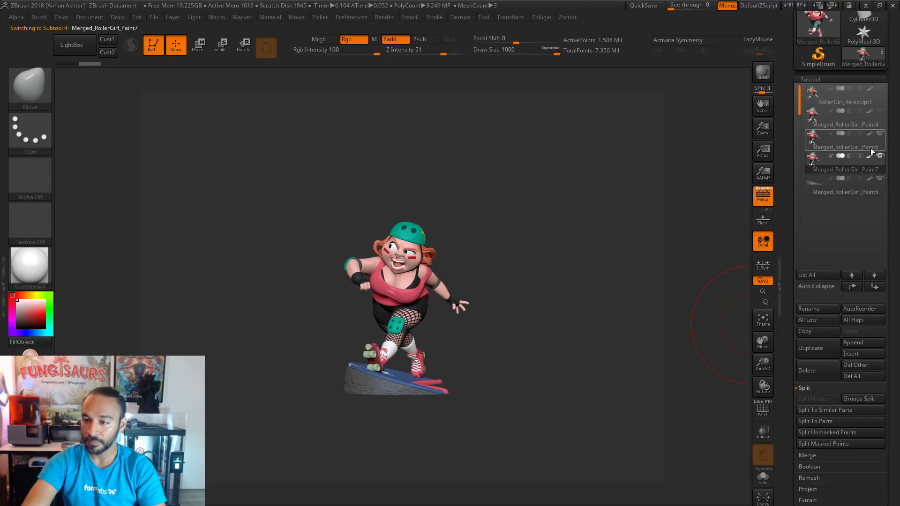
{"action": "left_click_drag", "start_coordinate": [563, 252], "coordinate": [417, 205], "text": "alt"}
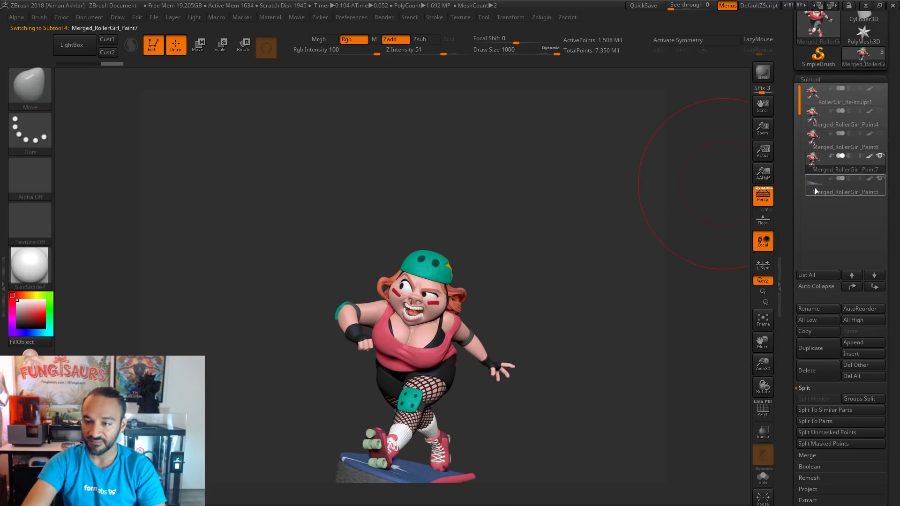
Save the tool as RollerGirl_Re-sculpt1, replacing the existing file.
{"action": "scroll", "coordinate": [893, 76], "scroll_direction": "up", "scroll_amount": 3}
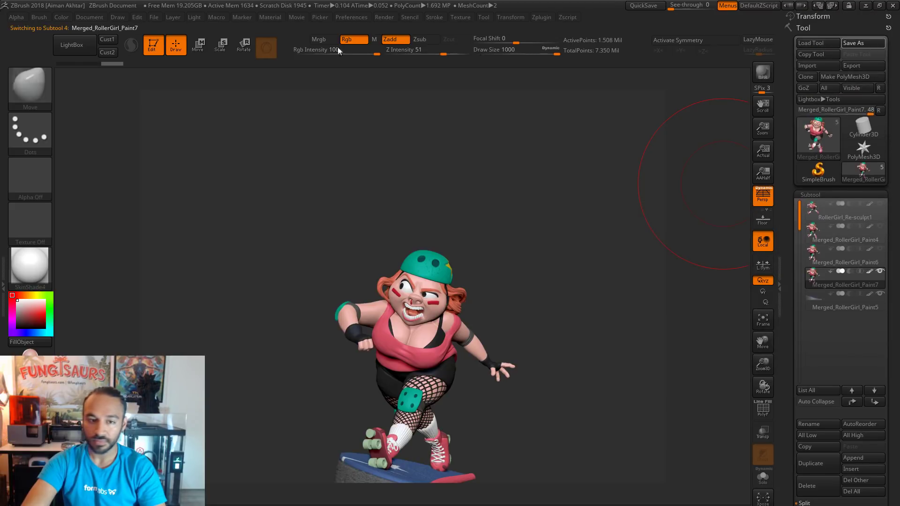
{"action": "left_click", "coordinate": [862, 42]}
{"action": "left_click", "coordinate": [299, 78]}
{"action": "left_click", "coordinate": [373, 265]}
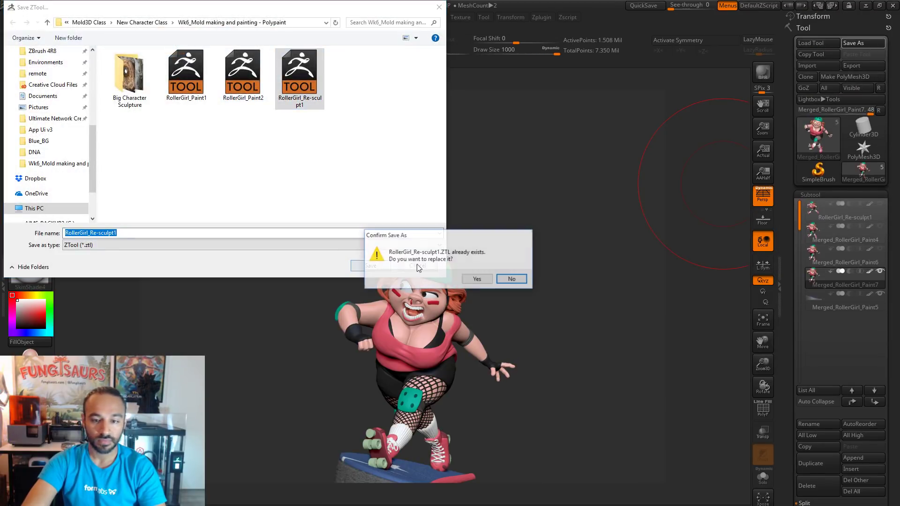
{"action": "left_click", "coordinate": [476, 280]}
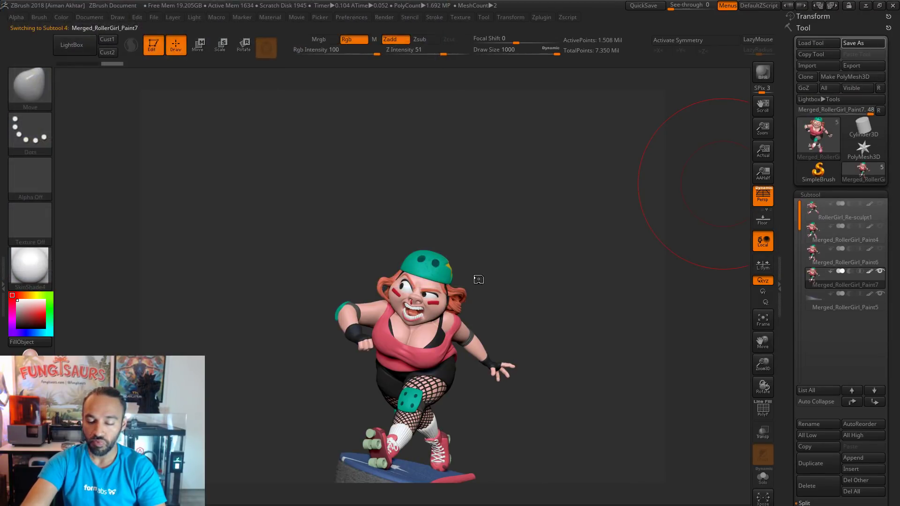
Try to pull the figure's unmasked bent arm upward with the Move brush at draw size 1000, then undo it.
{"action": "left_click", "coordinate": [762, 321]}
{"action": "left_click_drag", "start_coordinate": [571, 378], "coordinate": [544, 407]}
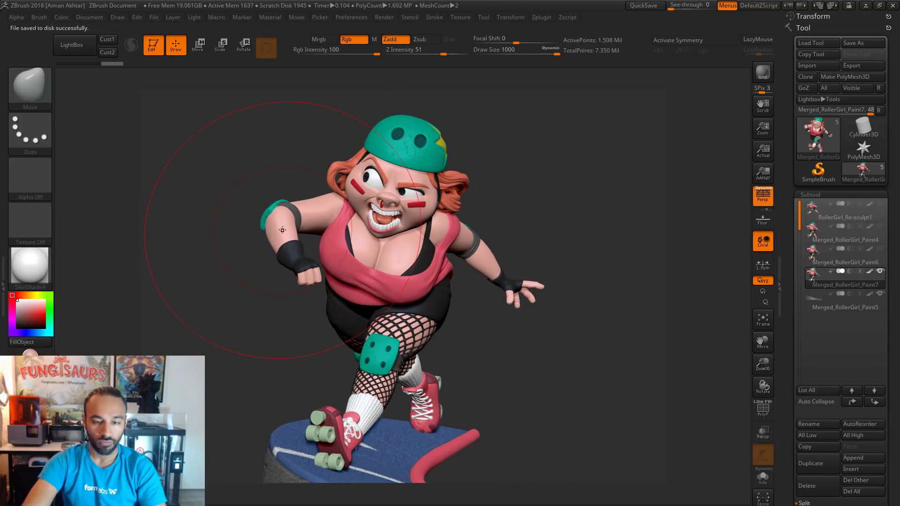
{"action": "key", "text": "s"}
{"action": "mouse_move", "coordinate": [229, 205]}
{"action": "left_mouse_down", "text": "shift"}
{"action": "mouse_move", "coordinate": [259, 207]}
{"action": "mouse_move", "coordinate": [288, 184]}
{"action": "mouse_move", "coordinate": [297, 123]}
{"action": "left_mouse_up", "text": "shift"}
{"action": "left_click_drag", "start_coordinate": [288, 196], "coordinate": [290, 184]}
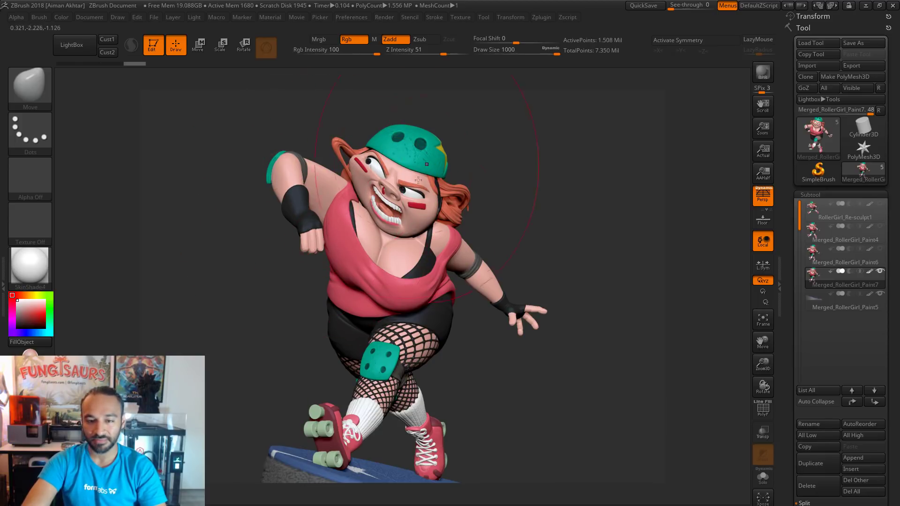
{"action": "key", "text": "ctrl+z"}
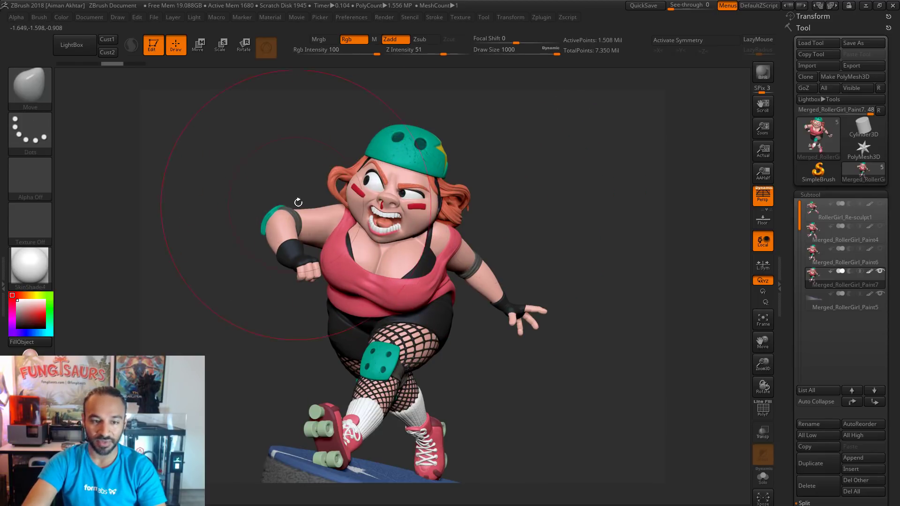
Switch the masking brush to MaskLasso.
{"action": "key", "text": "ctrl"}
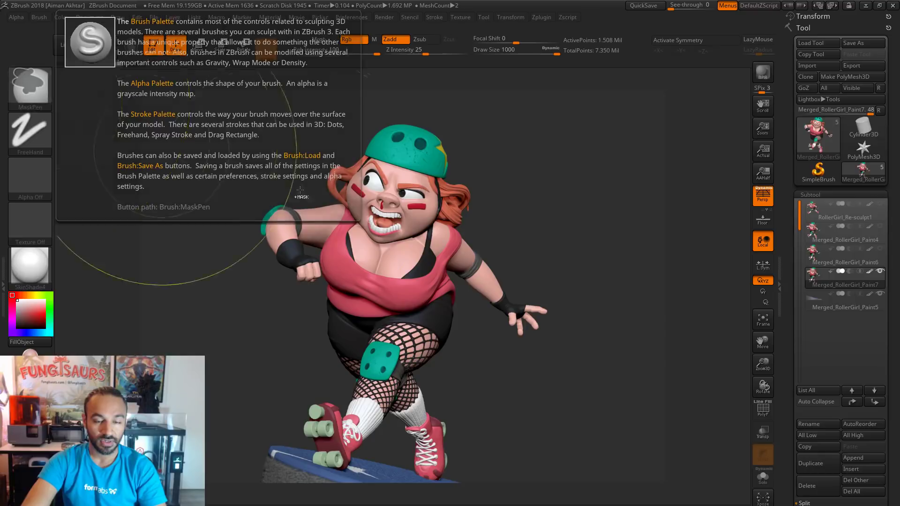
{"action": "left_click", "coordinate": [30, 85], "text": "ctrl"}
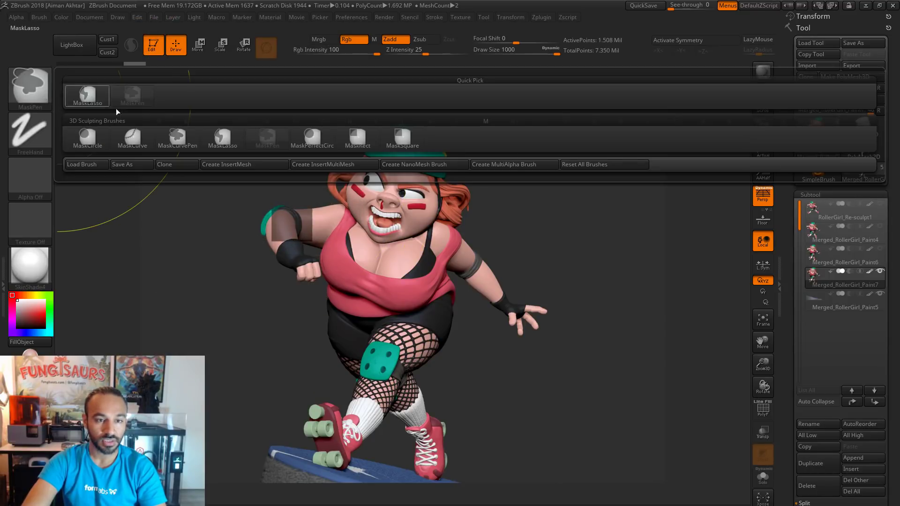
{"action": "left_click", "coordinate": [221, 137]}
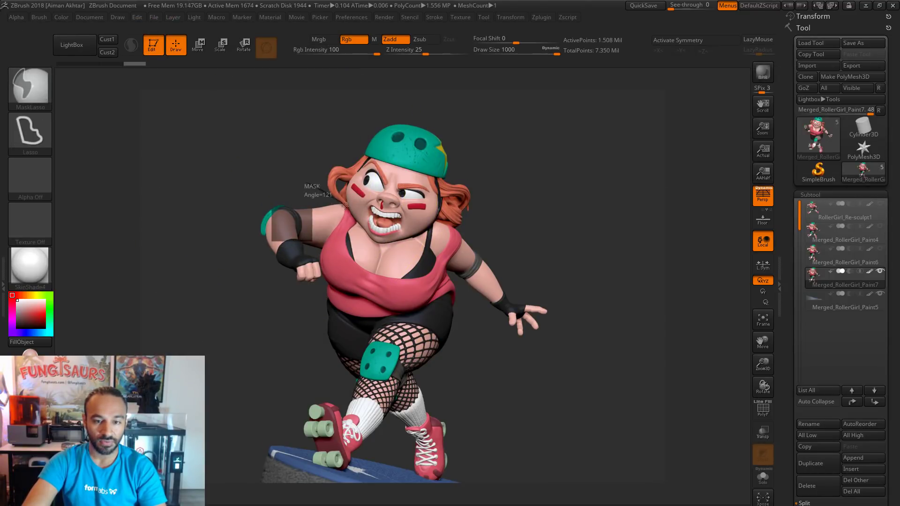
Lasso-mask the whole bent arm up to the shoulder, correcting the mask from the front, back and side.
{"action": "mouse_move", "coordinate": [345, 206]}
{"action": "left_mouse_down", "text": "ctrl"}
{"action": "mouse_move", "coordinate": [325, 241]}
{"action": "mouse_move", "coordinate": [255, 304]}
{"action": "mouse_move", "coordinate": [220, 164]}
{"action": "left_mouse_up", "text": "ctrl"}
{"action": "mouse_move", "coordinate": [238, 230]}
{"action": "left_mouse_down"}
{"action": "mouse_move", "coordinate": [218, 373]}
{"action": "mouse_move", "coordinate": [278, 306]}
{"action": "mouse_move", "coordinate": [392, 341]}
{"action": "left_mouse_up"}
{"action": "mouse_move", "coordinate": [349, 285]}
{"action": "left_mouse_down"}
{"action": "mouse_move", "coordinate": [558, 258]}
{"action": "mouse_move", "coordinate": [528, 275]}
{"action": "left_mouse_up"}
{"action": "key", "text": "ctrl"}
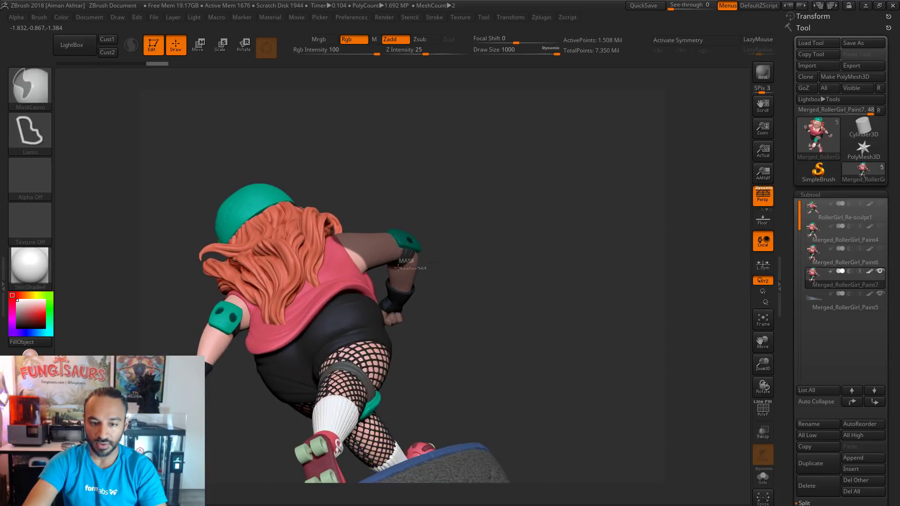
{"action": "mouse_move", "coordinate": [369, 274]}
{"action": "left_mouse_down", "text": "ctrl"}
{"action": "mouse_move", "coordinate": [343, 250]}
{"action": "mouse_move", "coordinate": [431, 167]}
{"action": "left_mouse_up", "text": "ctrl"}
{"action": "mouse_move", "coordinate": [539, 305]}
{"action": "left_mouse_down"}
{"action": "mouse_move", "coordinate": [389, 321]}
{"action": "mouse_move", "coordinate": [343, 270]}
{"action": "mouse_move", "coordinate": [291, 275]}
{"action": "left_mouse_up"}
{"action": "key", "text": "ctrl"}
{"action": "mouse_move", "coordinate": [542, 231]}
{"action": "left_mouse_down"}
{"action": "mouse_move", "coordinate": [542, 271]}
{"action": "mouse_move", "coordinate": [354, 243]}
{"action": "left_mouse_up"}
{"action": "key", "text": "ctrl"}
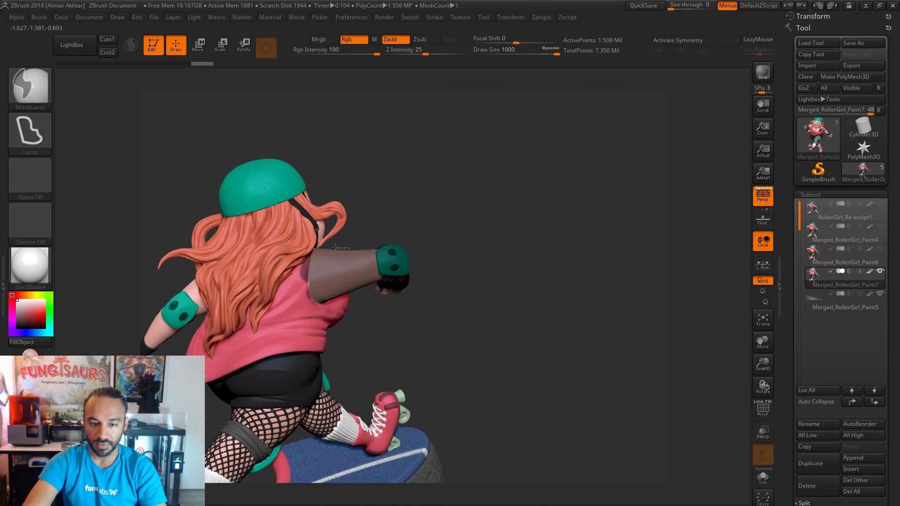
{"action": "mouse_move", "coordinate": [309, 293]}
{"action": "left_mouse_down", "text": "ctrl"}
{"action": "mouse_move", "coordinate": [220, 161]}
{"action": "mouse_move", "coordinate": [263, 150]}
{"action": "left_mouse_up", "text": "ctrl"}
{"action": "left_click_drag", "start_coordinate": [563, 212], "coordinate": [466, 230]}
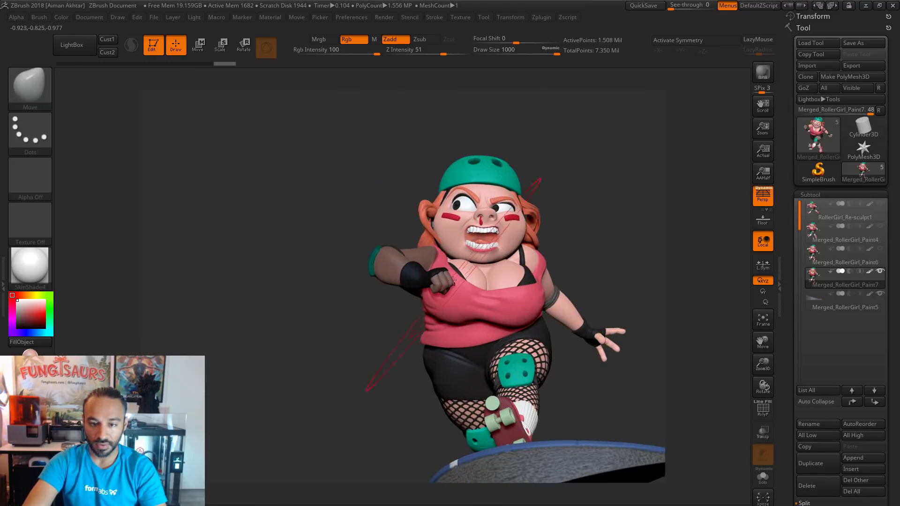
Check the mask edge at the shoulder and armpit, and invert the mask so only the bent arm is editable.
{"action": "left_click_drag", "start_coordinate": [293, 207], "coordinate": [329, 245], "text": "alt"}
{"action": "mouse_move", "coordinate": [309, 154]}
{"action": "left_mouse_down", "text": "alt"}
{"action": "mouse_move", "coordinate": [263, 147]}
{"action": "mouse_move", "coordinate": [277, 115]}
{"action": "mouse_move", "coordinate": [299, 104]}
{"action": "mouse_move", "coordinate": [359, 123]}
{"action": "mouse_move", "coordinate": [368, 147]}
{"action": "mouse_move", "coordinate": [361, 211]}
{"action": "mouse_move", "coordinate": [518, 40]}
{"action": "left_mouse_up", "text": "alt"}
{"action": "key", "text": "ctrl"}
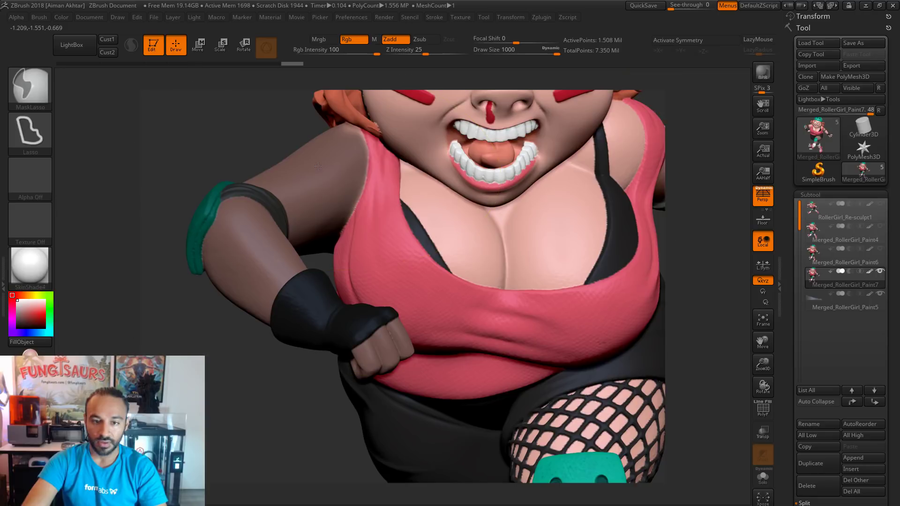
{"action": "left_click_drag", "start_coordinate": [249, 382], "coordinate": [224, 402]}
{"action": "key", "text": "ctrl"}
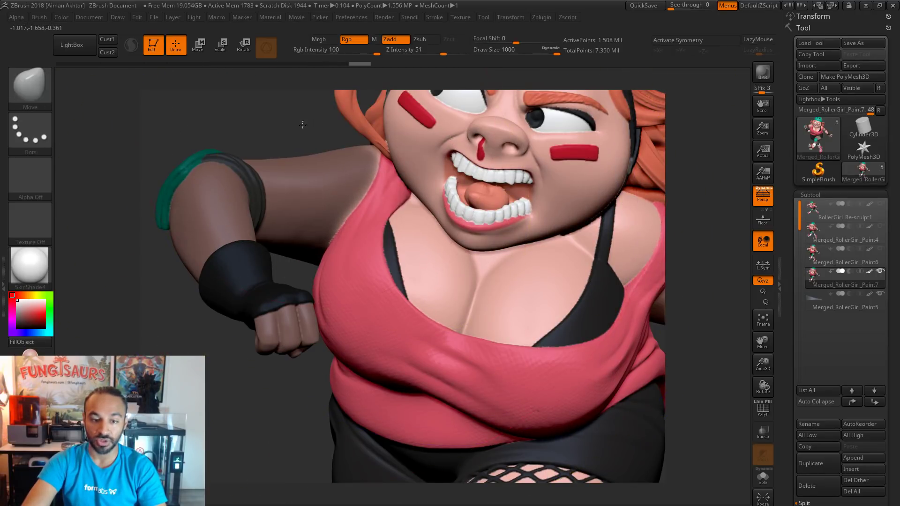
{"action": "mouse_move", "coordinate": [315, 124]}
{"action": "left_mouse_down", "text": "alt"}
{"action": "mouse_move", "coordinate": [270, 128]}
{"action": "mouse_move", "coordinate": [354, 231]}
{"action": "left_mouse_up", "text": "alt"}
{"action": "left_click", "coordinate": [269, 128], "text": "ctrl"}
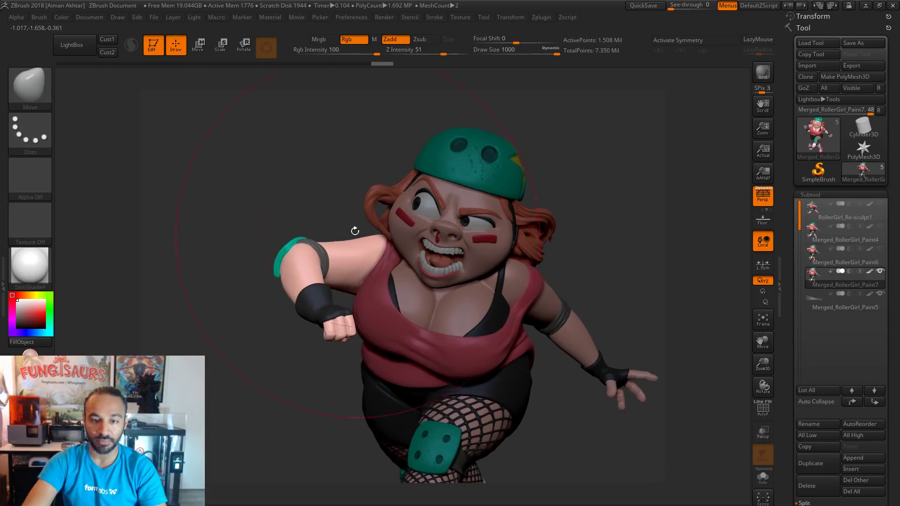
Try to rotate the unmasked bent arm about the shoulder with a Transpose line.
{"action": "key", "text": "s"}
{"action": "left_click_drag", "start_coordinate": [391, 262], "coordinate": [377, 262]}
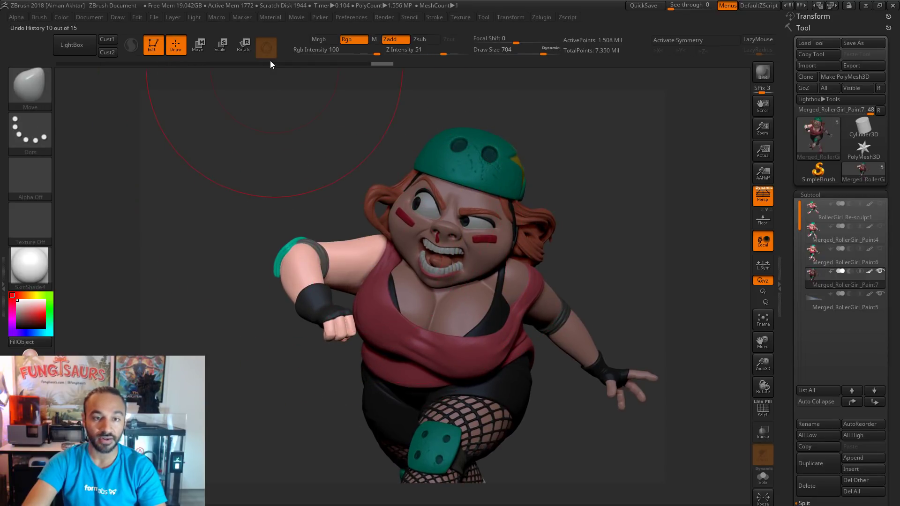
{"action": "left_click", "coordinate": [246, 48]}
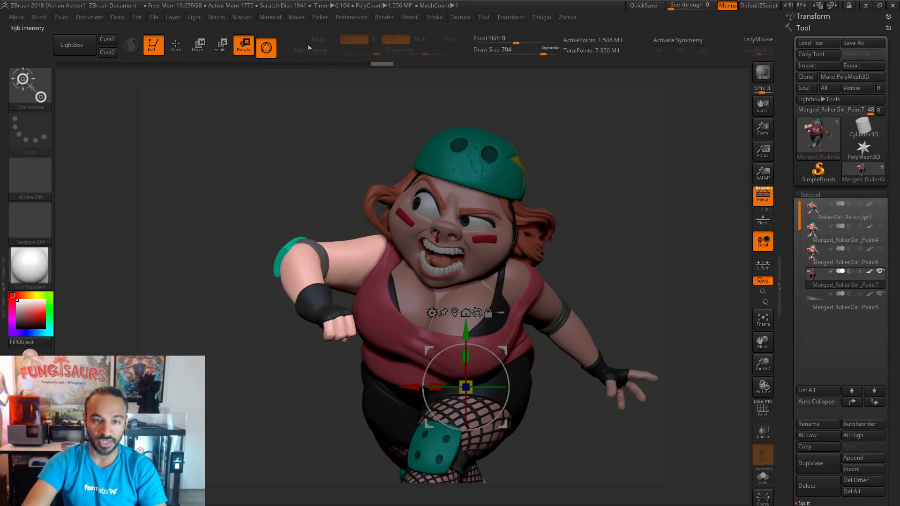
{"action": "key", "text": "y"}
{"action": "mouse_move", "coordinate": [391, 276]}
{"action": "left_mouse_down"}
{"action": "mouse_move", "coordinate": [391, 143]}
{"action": "mouse_move", "coordinate": [427, 151]}
{"action": "left_mouse_up"}
{"action": "key", "text": "ctrl+z"}
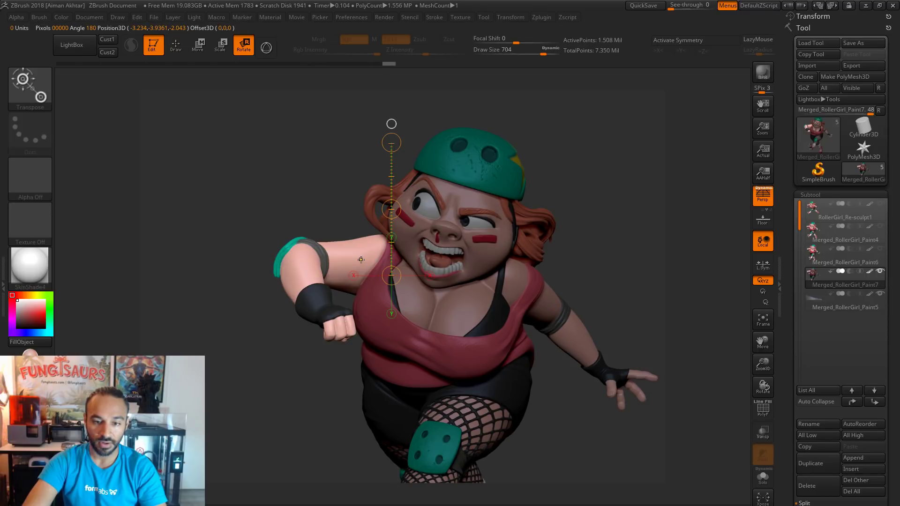
{"action": "mouse_move", "coordinate": [367, 269]}
{"action": "left_mouse_down", "text": "shift"}
{"action": "mouse_move", "coordinate": [368, 171]}
{"action": "mouse_move", "coordinate": [402, 191]}
{"action": "mouse_move", "coordinate": [564, 227]}
{"action": "mouse_move", "coordinate": [204, 298]}
{"action": "left_mouse_up", "text": "shift"}
Raise the elbow of the bent arm with the Move brush at draw size 943.
{"action": "key", "text": "q"}
{"action": "mouse_move", "coordinate": [302, 235]}
{"action": "left_mouse_down"}
{"action": "mouse_move", "coordinate": [315, 190]}
{"action": "mouse_move", "coordinate": [421, 224]}
{"action": "mouse_move", "coordinate": [469, 253]}
{"action": "mouse_move", "coordinate": [599, 291]}
{"action": "mouse_move", "coordinate": [570, 290]}
{"action": "mouse_move", "coordinate": [586, 286]}
{"action": "left_mouse_up"}
{"action": "key", "text": "s"}
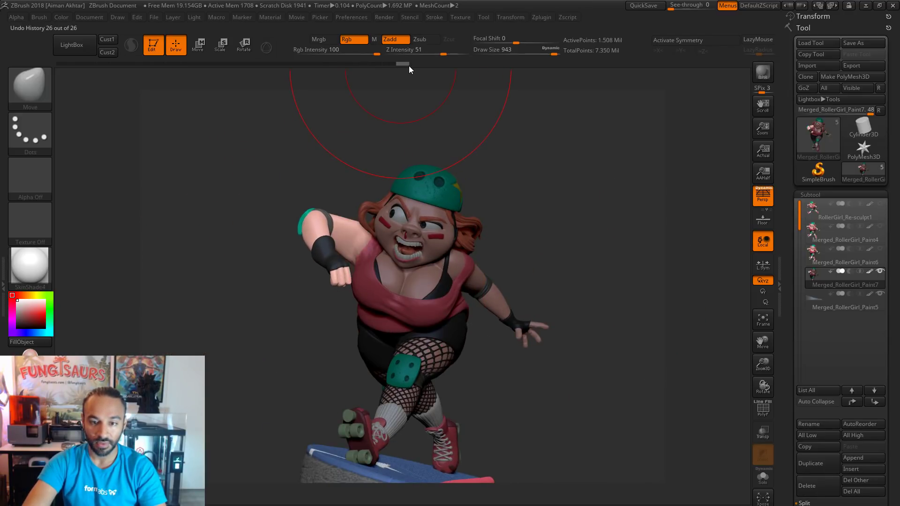
{"action": "left_click_drag", "start_coordinate": [548, 202], "coordinate": [536, 203]}
Compare the arm's pose before and after the move through the undo history and against the concept image.
{"action": "left_click_drag", "start_coordinate": [406, 69], "coordinate": [432, 72]}
{"action": "left_click_drag", "start_coordinate": [614, 205], "coordinate": [408, 71]}
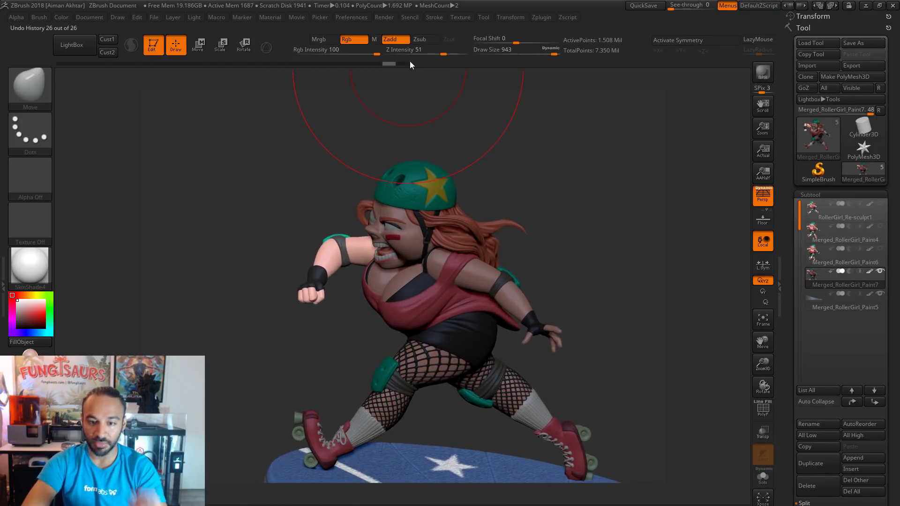
{"action": "mouse_move", "coordinate": [410, 61]}
{"action": "left_click_drag", "start_coordinate": [539, 182], "coordinate": [511, 220]}
{"action": "left_click", "coordinate": [389, 65]}
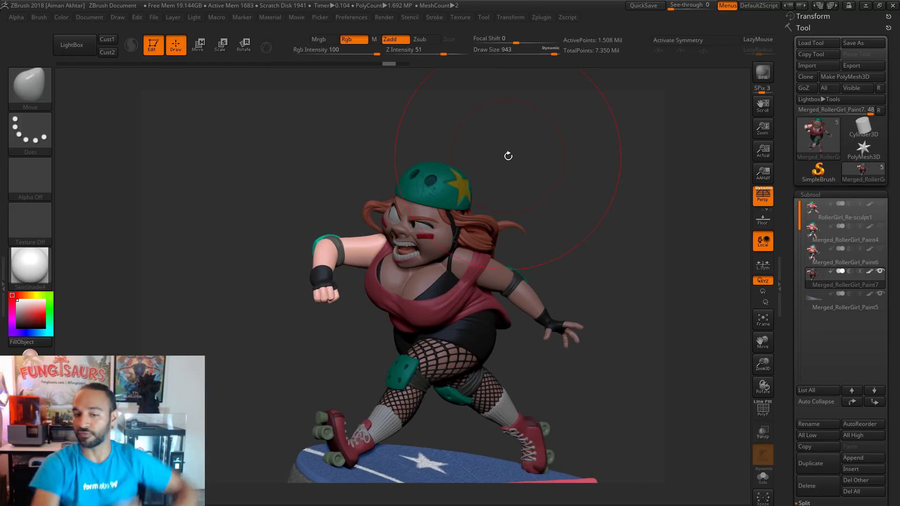
{"action": "mouse_move", "coordinate": [844, 233]}
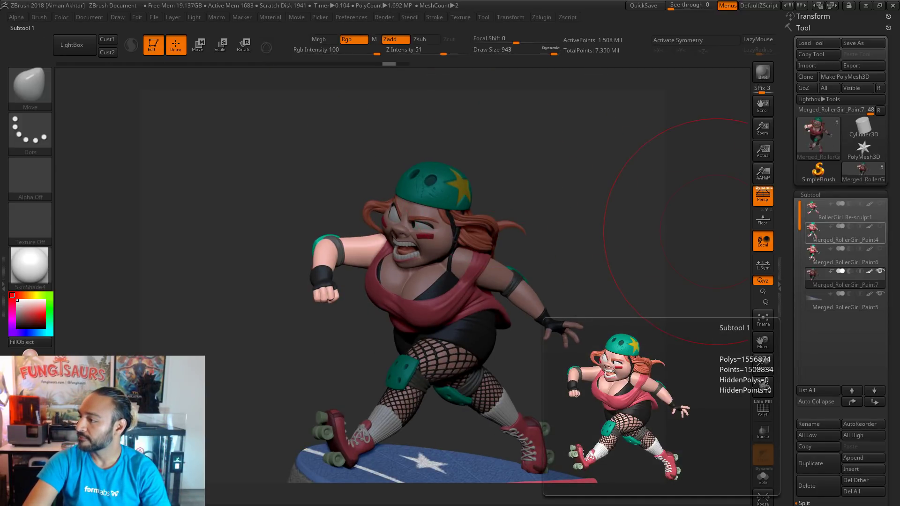
{"action": "left_click_drag", "start_coordinate": [519, 43], "coordinate": [428, 67]}
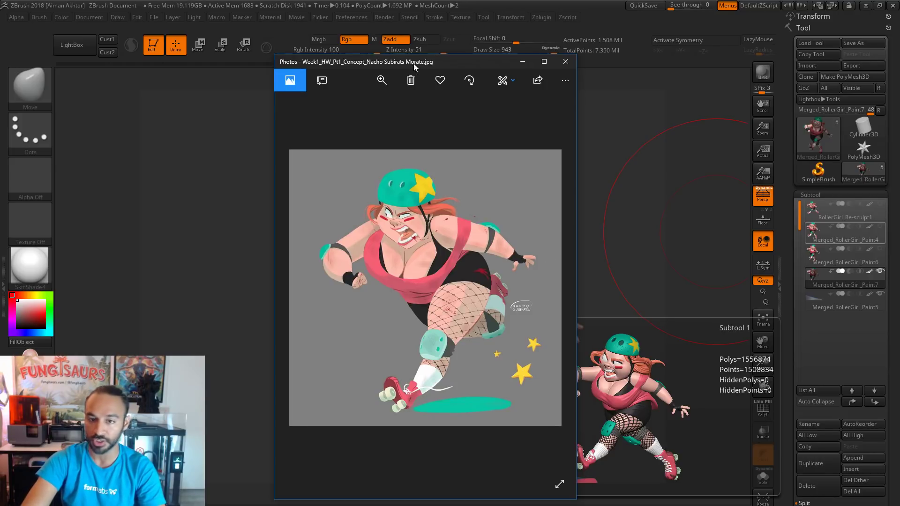
{"action": "left_click_drag", "start_coordinate": [413, 64], "coordinate": [899, 64]}
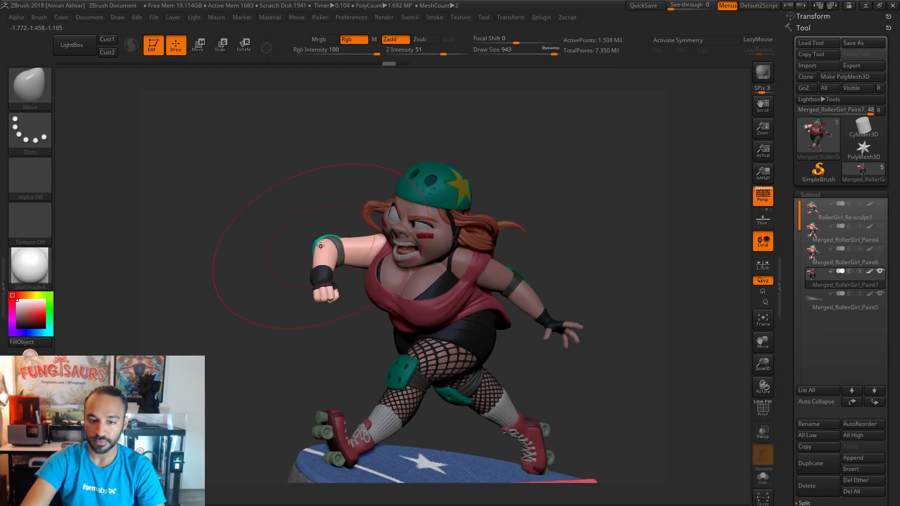
Reshape the raised upper arm and elbow from behind and in front with the Move brush at draw size 784.
{"action": "key", "text": "ctrl+z"}
{"action": "mouse_move", "coordinate": [231, 285]}
{"action": "left_mouse_down"}
{"action": "mouse_move", "coordinate": [394, 256]}
{"action": "mouse_move", "coordinate": [375, 267]}
{"action": "mouse_move", "coordinate": [344, 265]}
{"action": "left_mouse_up"}
{"action": "key", "text": "s"}
{"action": "mouse_move", "coordinate": [291, 245]}
{"action": "left_mouse_down"}
{"action": "mouse_move", "coordinate": [279, 246]}
{"action": "mouse_move", "coordinate": [312, 240]}
{"action": "mouse_move", "coordinate": [311, 203]}
{"action": "mouse_move", "coordinate": [312, 226]}
{"action": "left_mouse_up"}
{"action": "key", "text": "s"}
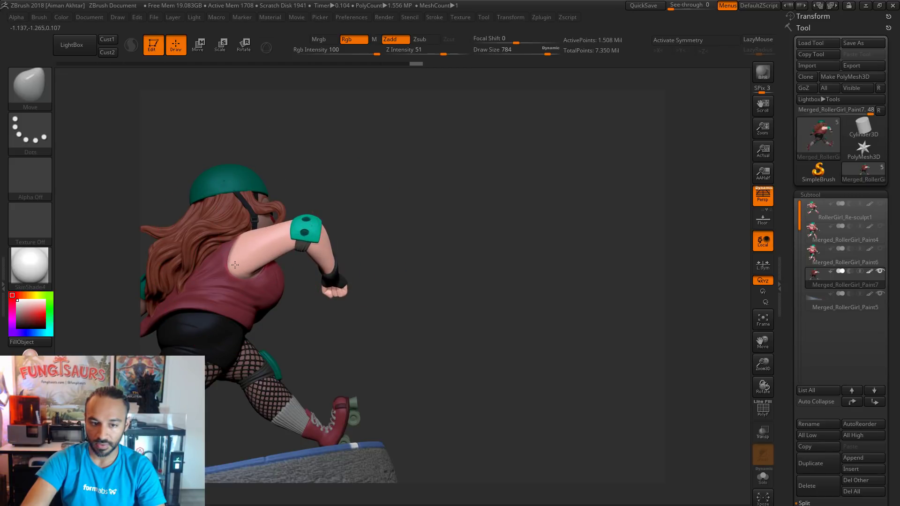
{"action": "mouse_move", "coordinate": [353, 266]}
{"action": "left_mouse_down"}
{"action": "mouse_move", "coordinate": [249, 260]}
{"action": "mouse_move", "coordinate": [265, 268]}
{"action": "left_mouse_up"}
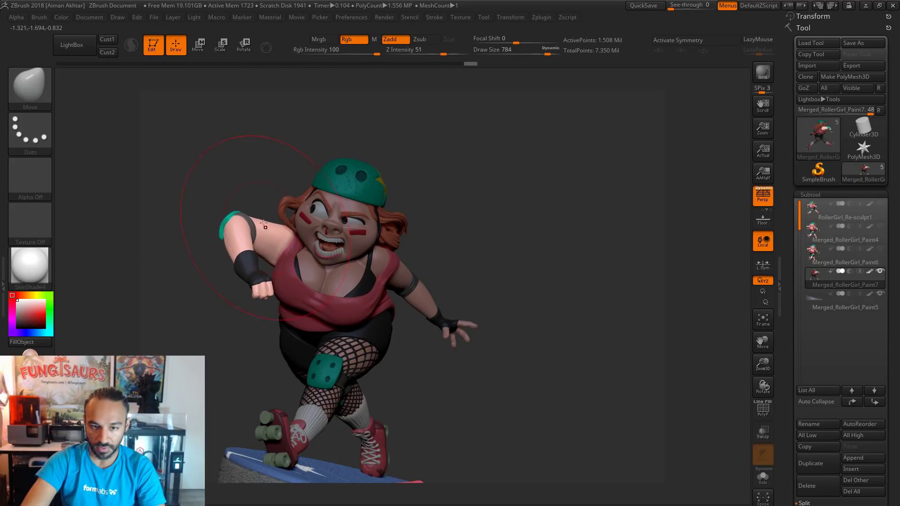
Adjust the forearm and wristband in side view with the Move brush at draw size 492.
{"action": "left_click_drag", "start_coordinate": [245, 180], "coordinate": [155, 169]}
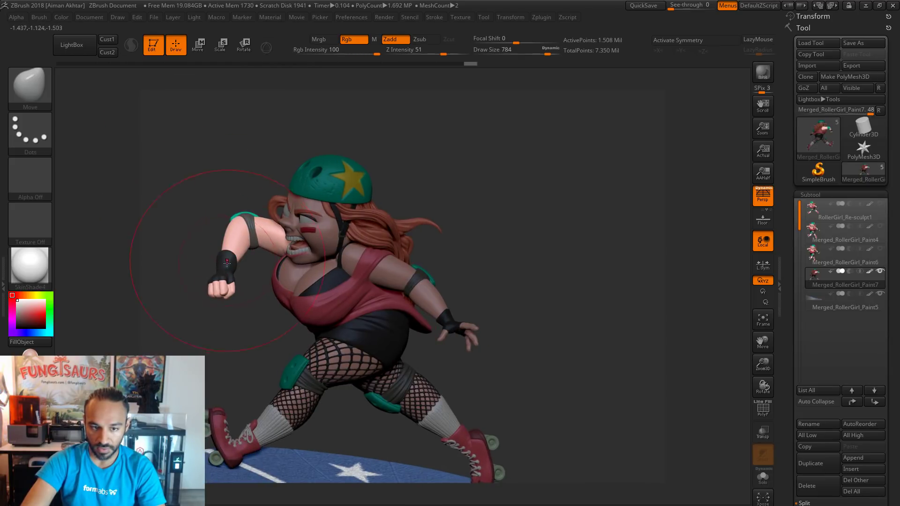
{"action": "key", "text": "s"}
{"action": "mouse_move", "coordinate": [227, 266]}
{"action": "left_mouse_down"}
{"action": "mouse_move", "coordinate": [215, 267]}
{"action": "mouse_move", "coordinate": [223, 265]}
{"action": "left_mouse_up"}
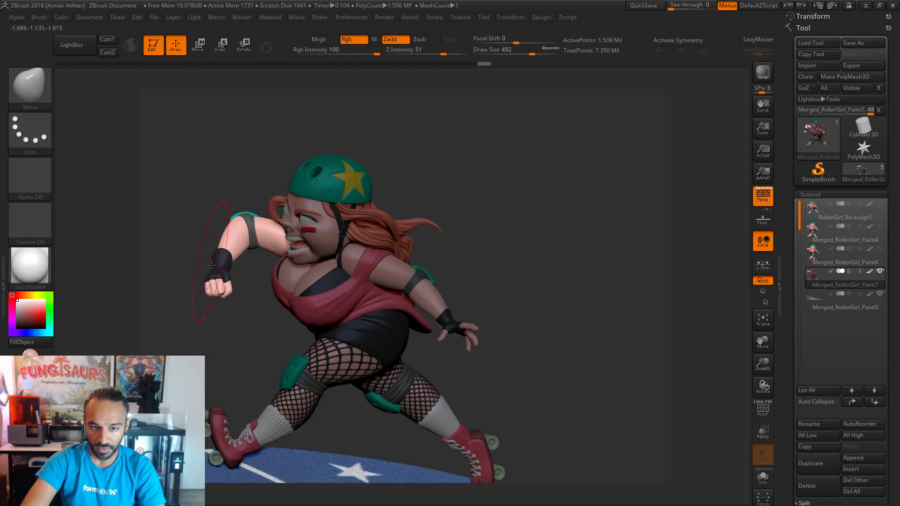
{"action": "key", "text": "s"}
Reposition the forearm and fist from the arm's outer side with the Move brush at draw size 351.
{"action": "mouse_move", "coordinate": [223, 286]}
{"action": "left_mouse_down"}
{"action": "mouse_move", "coordinate": [211, 297]}
{"action": "mouse_move", "coordinate": [245, 264]}
{"action": "mouse_move", "coordinate": [255, 277]}
{"action": "mouse_move", "coordinate": [444, 287]}
{"action": "left_mouse_up"}
{"action": "key", "text": "s"}
{"action": "mouse_move", "coordinate": [293, 268]}
{"action": "left_mouse_down"}
{"action": "mouse_move", "coordinate": [275, 270]}
{"action": "mouse_move", "coordinate": [284, 269]}
{"action": "left_mouse_up"}
{"action": "key", "text": "s"}
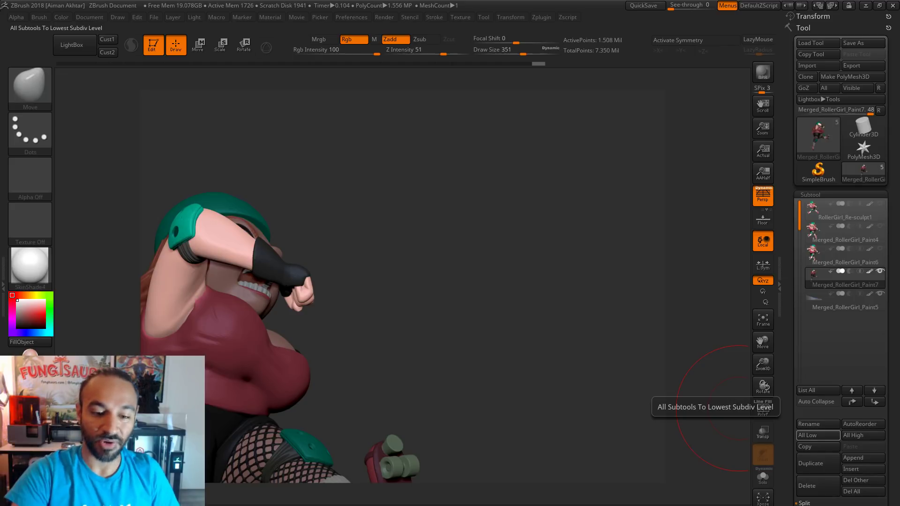
{"action": "key", "text": "s"}
{"action": "mouse_move", "coordinate": [270, 265]}
{"action": "left_mouse_down"}
{"action": "mouse_move", "coordinate": [244, 266]}
{"action": "mouse_move", "coordinate": [271, 265]}
{"action": "left_mouse_up"}
{"action": "key", "text": "s"}
Refine the fist, wrist and forearm from several angles with the Move brush at draw size 344.
{"action": "mouse_move", "coordinate": [297, 298]}
{"action": "left_mouse_down"}
{"action": "mouse_move", "coordinate": [316, 300]}
{"action": "mouse_move", "coordinate": [320, 345]}
{"action": "mouse_move", "coordinate": [299, 284]}
{"action": "mouse_move", "coordinate": [344, 315]}
{"action": "mouse_move", "coordinate": [315, 307]}
{"action": "mouse_move", "coordinate": [328, 321]}
{"action": "left_mouse_up"}
{"action": "key", "text": "s"}
{"action": "key", "text": "s"}
{"action": "key", "text": "s"}
{"action": "mouse_move", "coordinate": [335, 353]}
{"action": "left_mouse_down"}
{"action": "mouse_move", "coordinate": [361, 366]}
{"action": "mouse_move", "coordinate": [338, 370]}
{"action": "left_mouse_up"}
{"action": "key", "text": "s"}
{"action": "left_click_drag", "start_coordinate": [331, 211], "coordinate": [334, 212]}
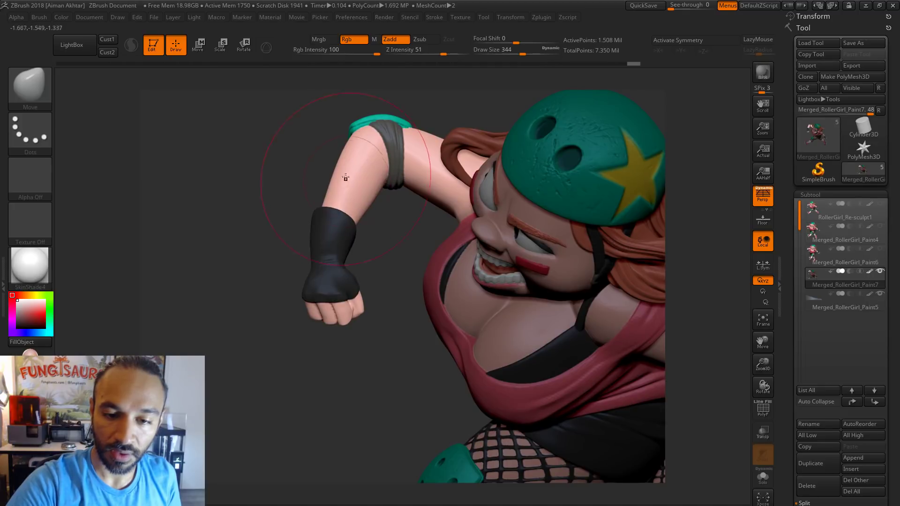
Adjust the forearm's shape below the elbow pad and change the Move brush's draw size to 408.
{"action": "key", "text": "s"}
{"action": "left_click_drag", "start_coordinate": [343, 161], "coordinate": [339, 171]}
{"action": "left_click_drag", "start_coordinate": [340, 362], "coordinate": [425, 322]}
{"action": "mouse_move", "coordinate": [437, 217]}
{"action": "left_mouse_down"}
{"action": "mouse_move", "coordinate": [400, 204]}
{"action": "mouse_move", "coordinate": [358, 209]}
{"action": "mouse_move", "coordinate": [389, 213]}
{"action": "mouse_move", "coordinate": [373, 234]}
{"action": "mouse_move", "coordinate": [366, 285]}
{"action": "mouse_move", "coordinate": [342, 295]}
{"action": "mouse_move", "coordinate": [369, 284]}
{"action": "mouse_move", "coordinate": [378, 236]}
{"action": "left_mouse_up"}
{"action": "key", "text": "s"}
{"action": "key", "text": "s"}
{"action": "key", "text": "s"}
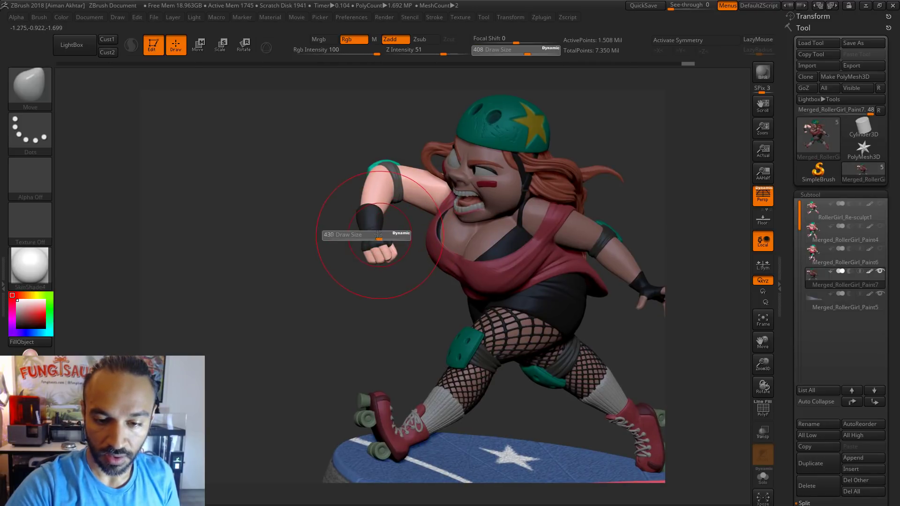
Refine the wristband and lower forearm with the Move brush at draw size 286, then reduce the size to 228.
{"action": "key", "text": "s"}
{"action": "left_click_drag", "start_coordinate": [378, 219], "coordinate": [373, 218]}
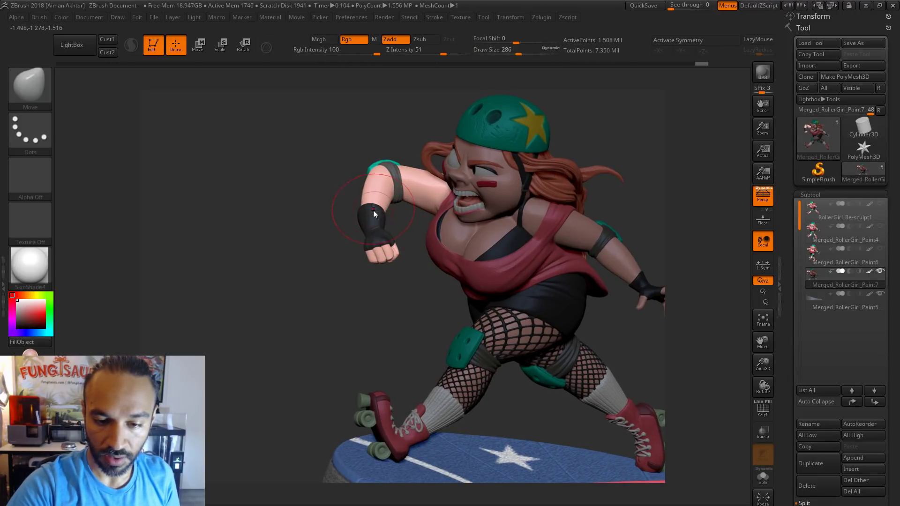
{"action": "key", "text": "s"}
{"action": "right_click_drag", "start_coordinate": [376, 205], "coordinate": [380, 199]}
{"action": "mouse_move", "coordinate": [379, 199]}
{"action": "left_mouse_down", "text": "ctrl"}
{"action": "mouse_move", "coordinate": [364, 214]}
{"action": "mouse_move", "coordinate": [355, 192]}
{"action": "left_mouse_up", "text": "ctrl"}
{"action": "key", "text": "s"}
{"action": "key", "text": "s"}
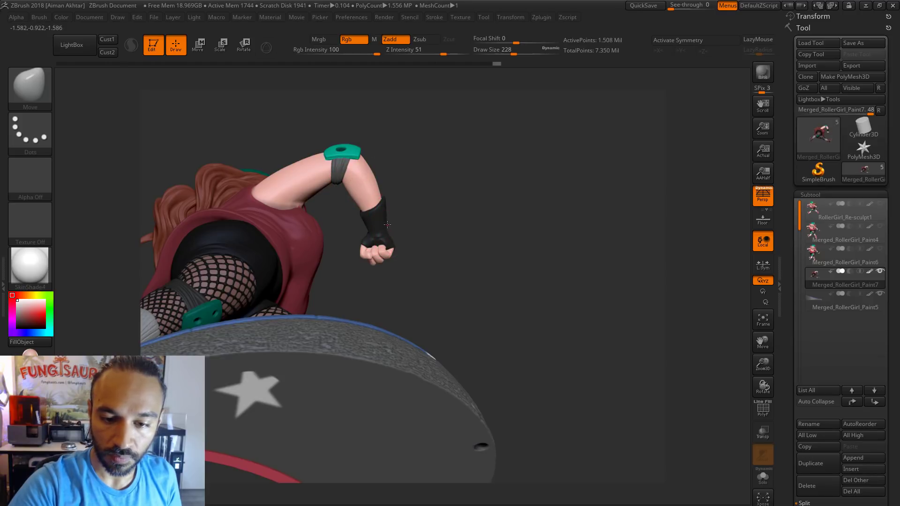
Try repositioning the fist and wrist from the front with the Move brush at draw size 344.
{"action": "left_click_drag", "start_coordinate": [456, 206], "coordinate": [528, 252]}
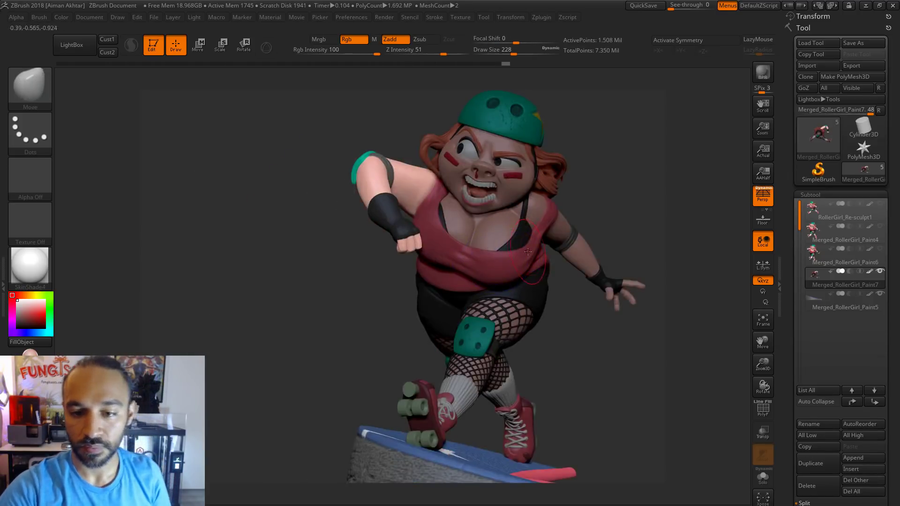
{"action": "key", "text": "s"}
{"action": "key", "text": "s"}
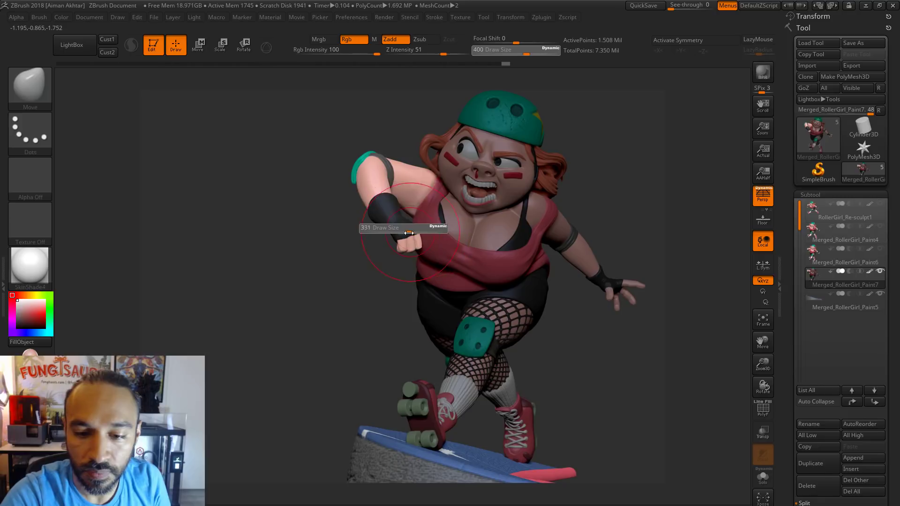
{"action": "mouse_move", "coordinate": [406, 228]}
{"action": "left_mouse_down"}
{"action": "mouse_move", "coordinate": [421, 286]}
{"action": "mouse_move", "coordinate": [457, 282]}
{"action": "left_mouse_up"}
{"action": "key", "text": "s"}
{"action": "left_click_drag", "start_coordinate": [412, 233], "coordinate": [419, 233]}
{"action": "key", "text": "s"}
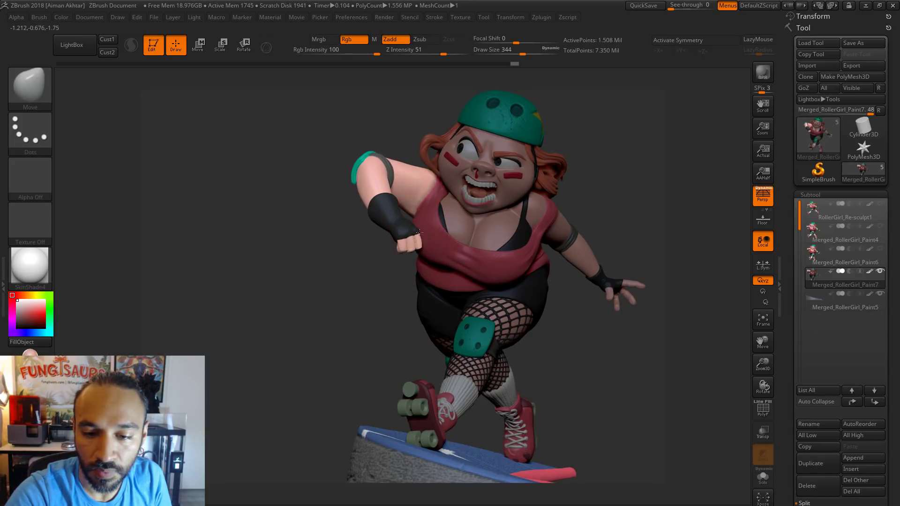
{"action": "left_click_drag", "start_coordinate": [383, 270], "coordinate": [422, 257]}
Try swinging the forearm and fist upward across the chest with the Move brush at draw sizes 533 and 648.
{"action": "key", "text": "s"}
{"action": "mouse_move", "coordinate": [387, 223]}
{"action": "left_mouse_down"}
{"action": "mouse_move", "coordinate": [399, 223]}
{"action": "mouse_move", "coordinate": [401, 207]}
{"action": "left_mouse_up"}
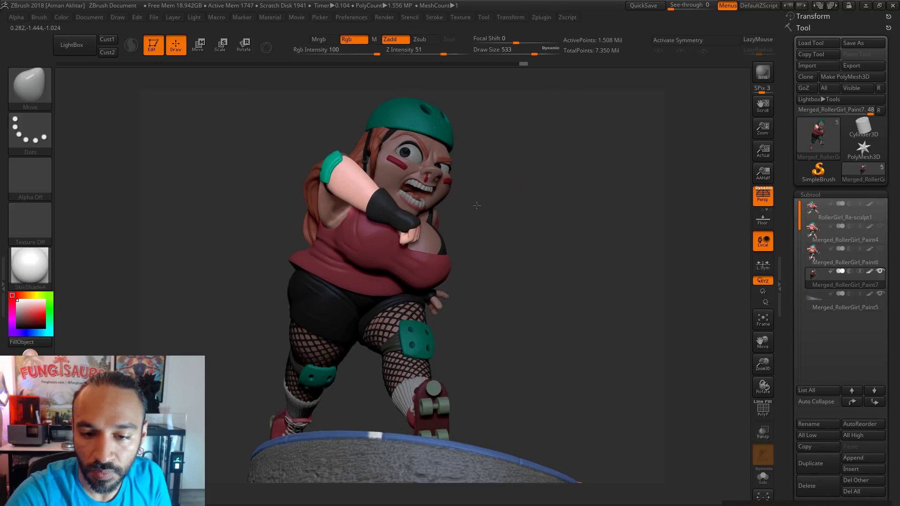
{"action": "left_click_drag", "start_coordinate": [477, 205], "coordinate": [441, 212]}
{"action": "key", "text": "s"}
{"action": "mouse_move", "coordinate": [386, 221]}
{"action": "left_mouse_down"}
{"action": "mouse_move", "coordinate": [413, 221]}
{"action": "mouse_move", "coordinate": [440, 200]}
{"action": "left_mouse_up"}
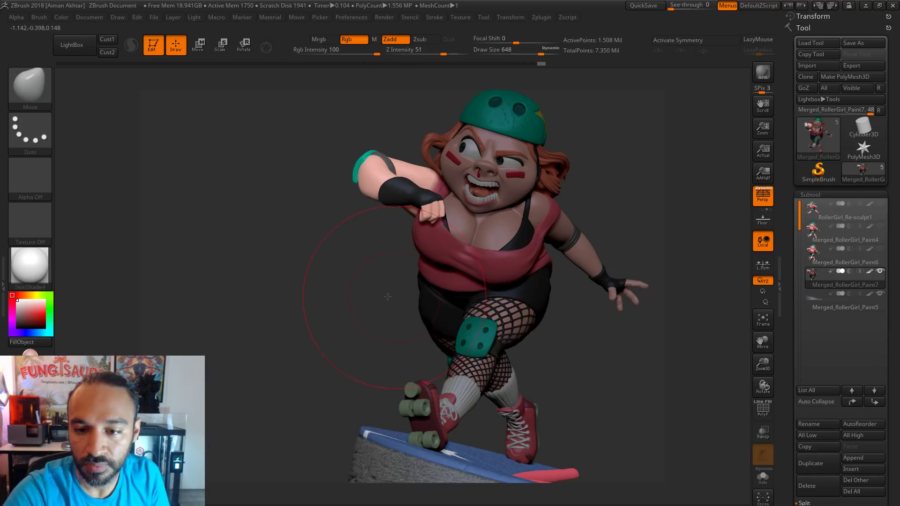
Undo the last Move brush changes that raised the forearm and fist.
{"action": "mouse_move", "coordinate": [388, 296]}
{"action": "left_mouse_down"}
{"action": "mouse_move", "coordinate": [416, 287]}
{"action": "mouse_move", "coordinate": [389, 295]}
{"action": "left_mouse_up"}
{"action": "key", "text": "ctrl+z"}
{"action": "key", "text": "ctrl+z"}
{"action": "key", "text": "ctrl+z"}
Reposition the fist and forearm from the front and outer side with the Move brush at draw size 415, then reduce it to 262.
{"action": "key", "text": "s"}
{"action": "left_click_drag", "start_coordinate": [425, 236], "coordinate": [412, 237]}
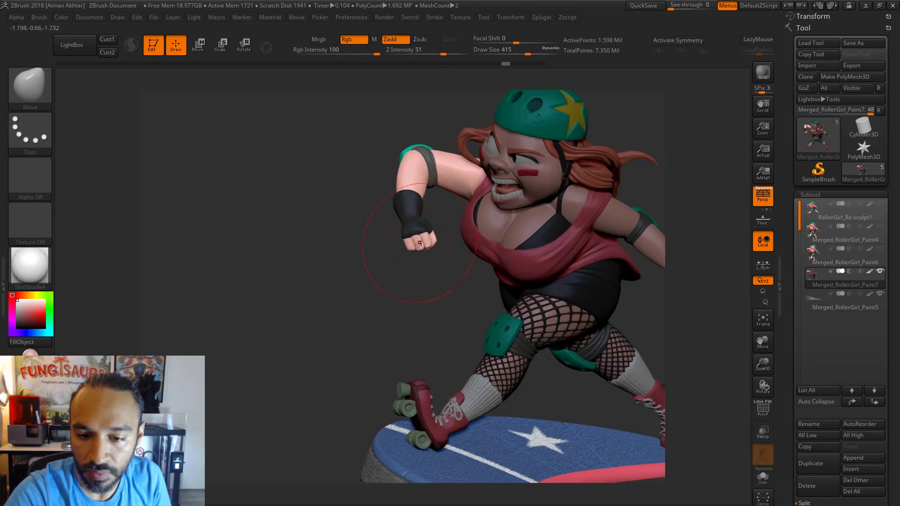
{"action": "left_click_drag", "start_coordinate": [411, 285], "coordinate": [368, 281]}
{"action": "type", "text": "338"}
{"action": "key", "text": "Return"}
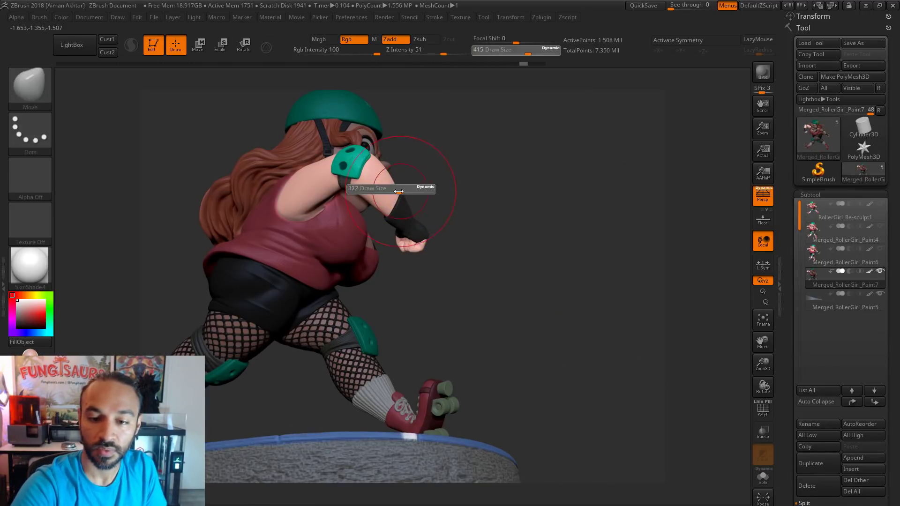
{"action": "left_click_drag", "start_coordinate": [455, 191], "coordinate": [391, 217]}
{"action": "key", "text": "s"}
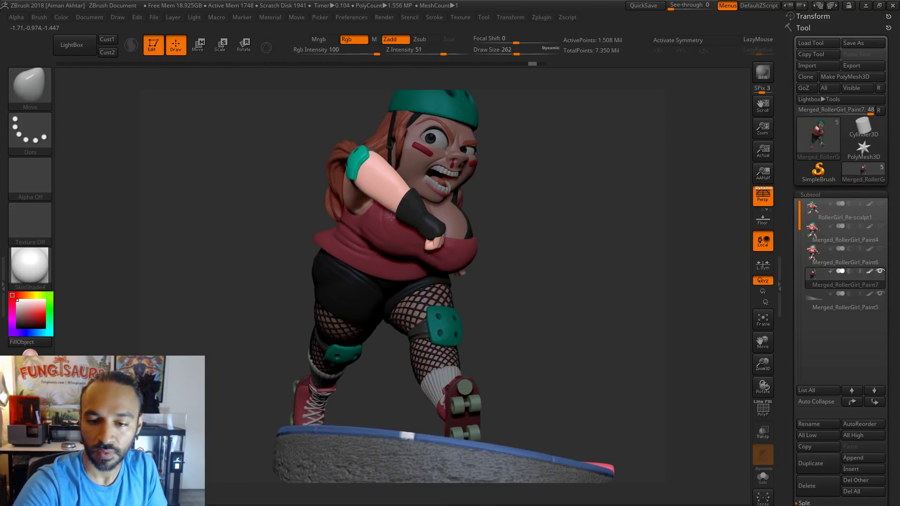
Refine the lower forearm and wristband with the Move brush at draw size 280, then reduce the size to 245.
{"action": "key", "text": "bracketright"}
{"action": "key", "text": "bracketright"}
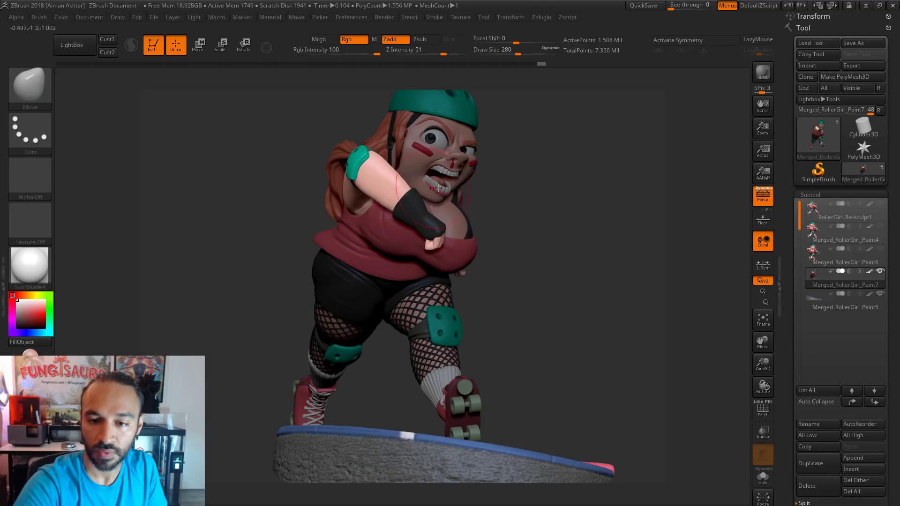
{"action": "left_click_drag", "start_coordinate": [437, 188], "coordinate": [419, 202]}
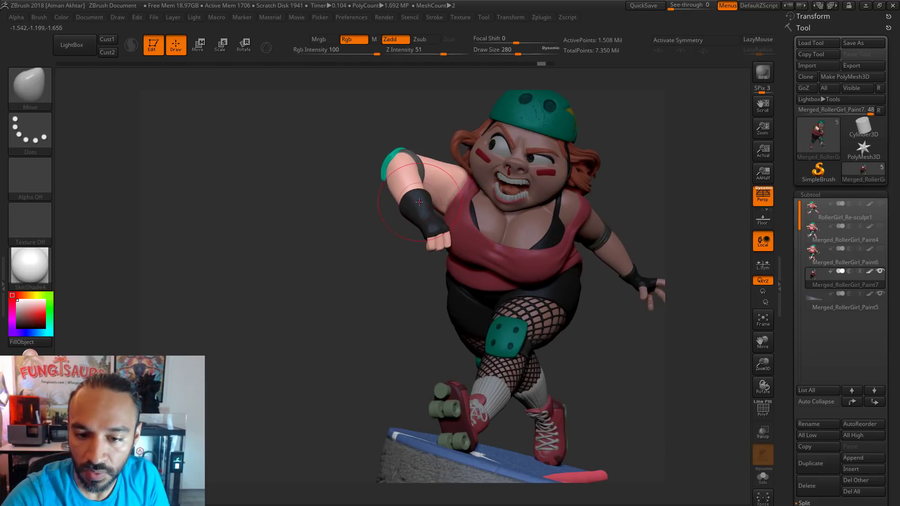
{"action": "mouse_move", "coordinate": [401, 266]}
{"action": "left_mouse_down"}
{"action": "mouse_move", "coordinate": [397, 295]}
{"action": "mouse_move", "coordinate": [398, 246]}
{"action": "left_mouse_up"}
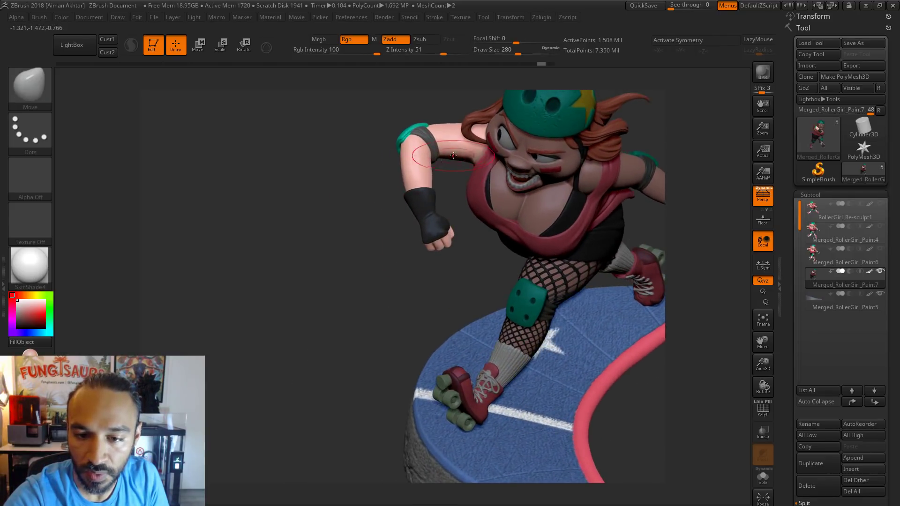
{"action": "key", "text": "s"}
{"action": "left_click", "coordinate": [453, 159]}
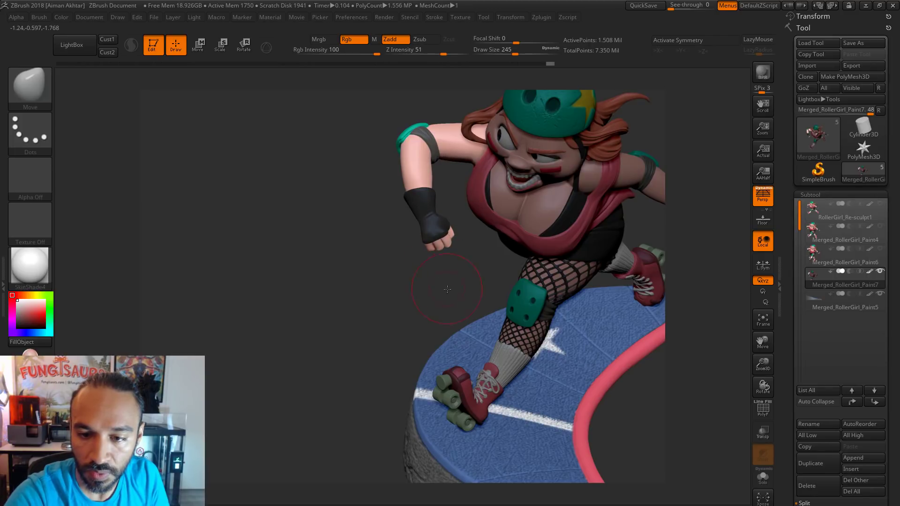
Adjust the bent arm around the inner elbow with the Move brush at draw size 212.
{"action": "left_click_drag", "start_coordinate": [457, 162], "coordinate": [440, 208]}
{"action": "key", "text": "s"}
{"action": "left_click", "coordinate": [436, 152]}
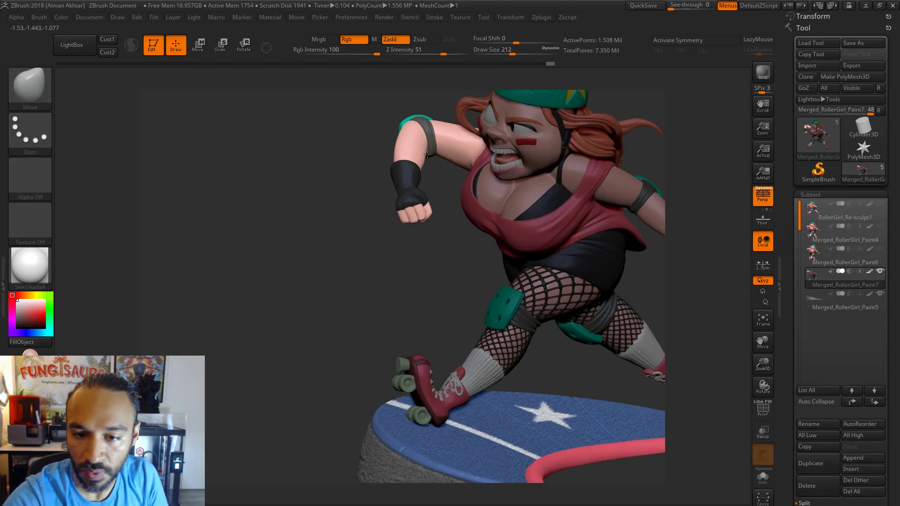
{"action": "mouse_move", "coordinate": [428, 155]}
{"action": "left_mouse_down"}
{"action": "mouse_move", "coordinate": [577, 185]}
{"action": "mouse_move", "coordinate": [532, 178]}
{"action": "mouse_move", "coordinate": [470, 197]}
{"action": "left_mouse_up"}
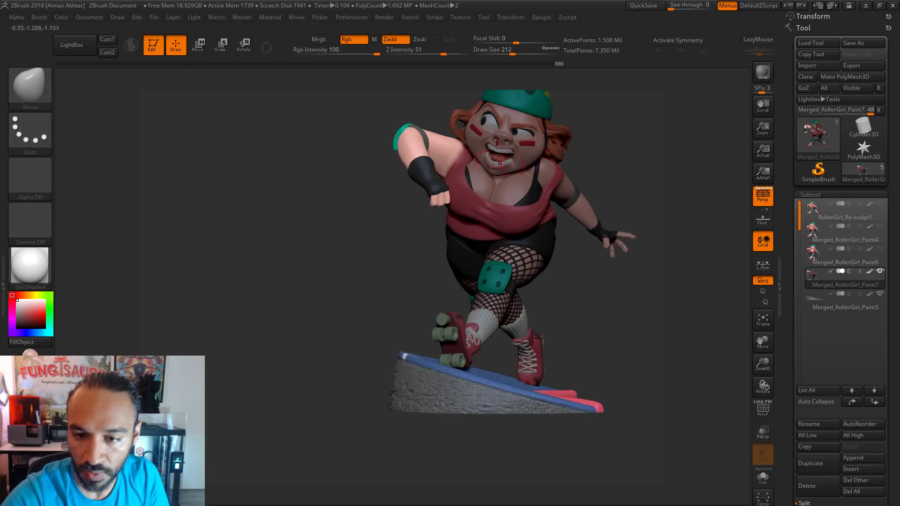
Reposition the forearm and fist as seen from the front and side with the Move brush, using draw size 460.
{"action": "key", "text": "s"}
{"action": "left_click_drag", "start_coordinate": [628, 153], "coordinate": [586, 196], "text": "alt"}
{"action": "left_click_drag", "start_coordinate": [645, 166], "coordinate": [575, 196]}
{"action": "key", "text": "s"}
{"action": "mouse_move", "coordinate": [393, 173]}
{"action": "left_mouse_down"}
{"action": "mouse_move", "coordinate": [377, 179]}
{"action": "mouse_move", "coordinate": [389, 224]}
{"action": "left_mouse_up"}
{"action": "key", "text": "s"}
{"action": "mouse_move", "coordinate": [386, 285]}
{"action": "left_mouse_down"}
{"action": "mouse_move", "coordinate": [372, 282]}
{"action": "mouse_move", "coordinate": [378, 270]}
{"action": "left_mouse_up"}
{"action": "key", "text": "s"}
{"action": "left_click_drag", "start_coordinate": [386, 195], "coordinate": [381, 196]}
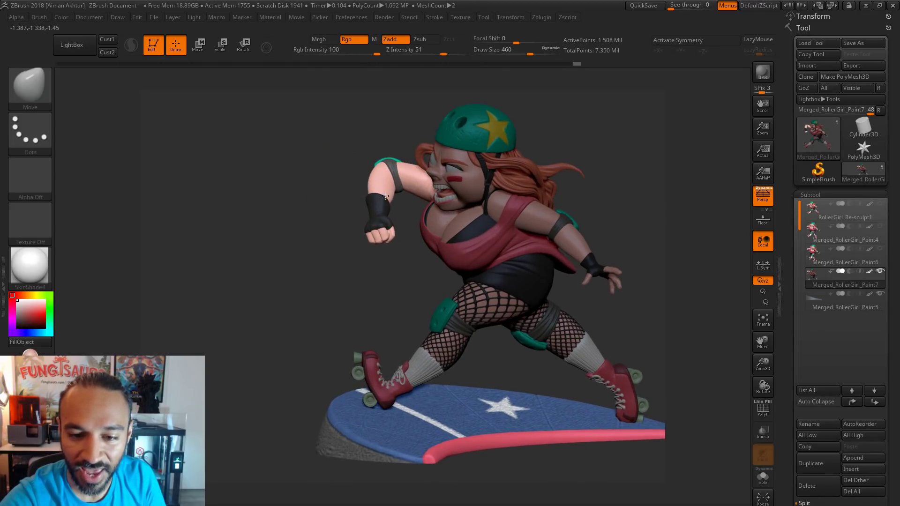
Adjust the upper arm from behind with the Move brush at draw size 305, then raise the size to 550 for the forearm.
{"action": "left_click_drag", "start_coordinate": [376, 287], "coordinate": [469, 284]}
{"action": "key", "text": "s"}
{"action": "left_click_drag", "start_coordinate": [420, 192], "coordinate": [397, 167]}
{"action": "key", "text": "s"}
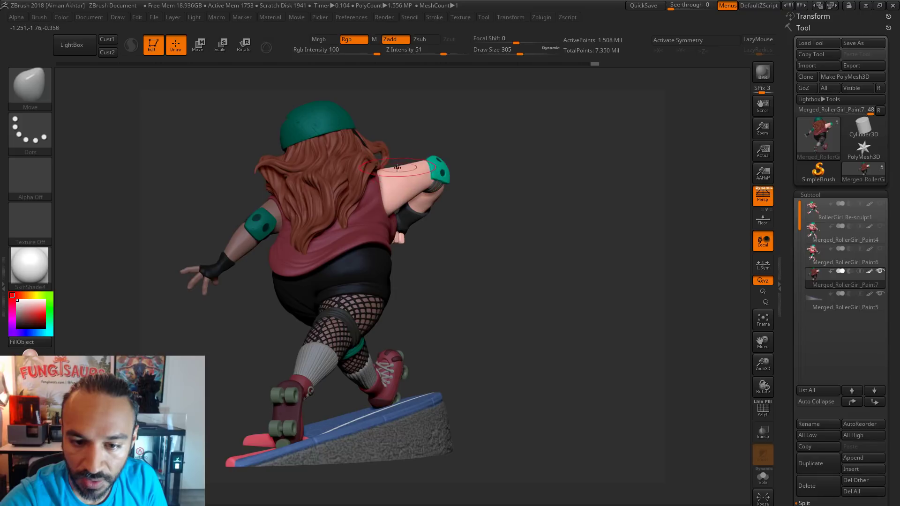
{"action": "mouse_move", "coordinate": [554, 194]}
{"action": "left_mouse_down"}
{"action": "mouse_move", "coordinate": [493, 228]}
{"action": "mouse_move", "coordinate": [495, 246]}
{"action": "left_mouse_up"}
{"action": "key", "text": "s"}
{"action": "left_click_drag", "start_coordinate": [457, 171], "coordinate": [469, 169]}
{"action": "mouse_move", "coordinate": [464, 179]}
{"action": "left_mouse_down"}
{"action": "mouse_move", "coordinate": [679, 165]}
{"action": "mouse_move", "coordinate": [475, 171]}
{"action": "left_mouse_up"}
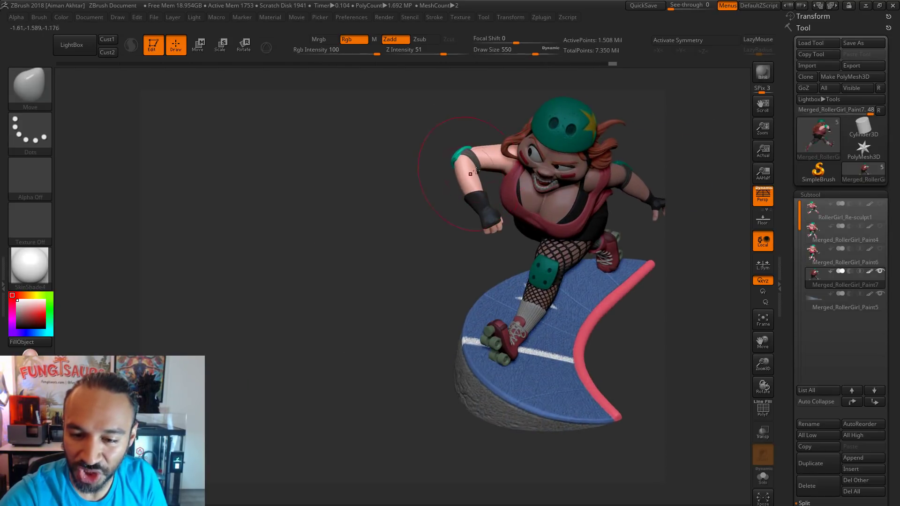
Shape the forearm between elbow pad and wristband from above with the Move brush at draw sizes 422 and 358.
{"action": "left_click_drag", "start_coordinate": [440, 232], "coordinate": [474, 181]}
{"action": "key", "text": "s"}
{"action": "left_click", "coordinate": [481, 174]}
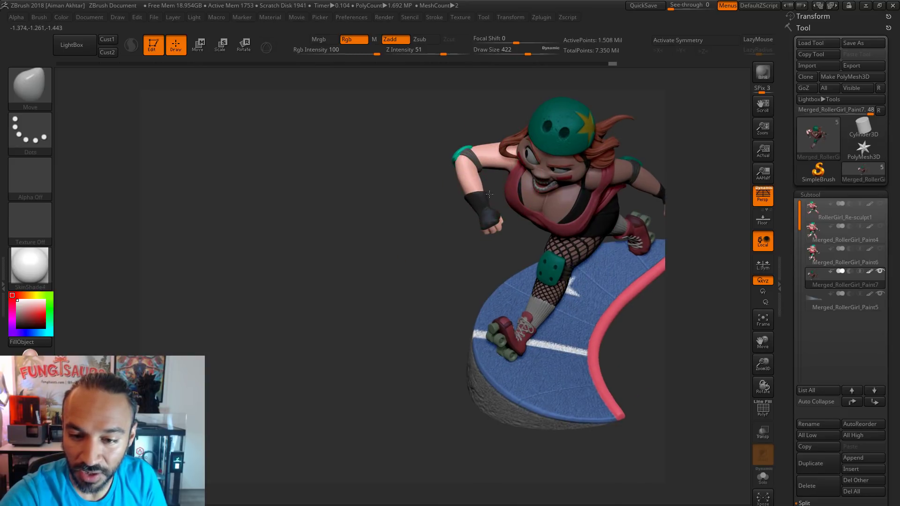
{"action": "key", "text": "s"}
{"action": "left_click", "coordinate": [485, 185]}
{"action": "key", "text": "s"}
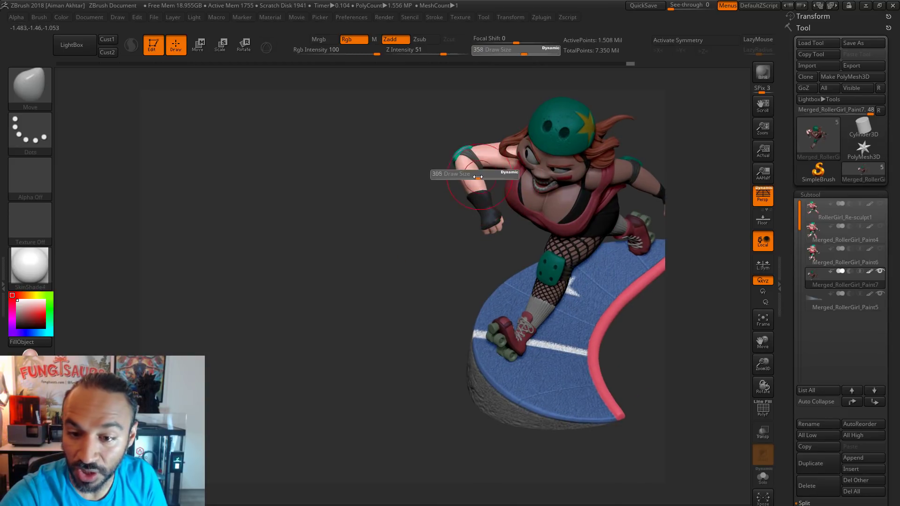
Refine the inner elbow at draw size 239, then shift the wrist and fist inward with the Move brush at 311.
{"action": "left_click", "coordinate": [483, 176]}
{"action": "key", "text": "s"}
{"action": "left_click", "coordinate": [492, 176]}
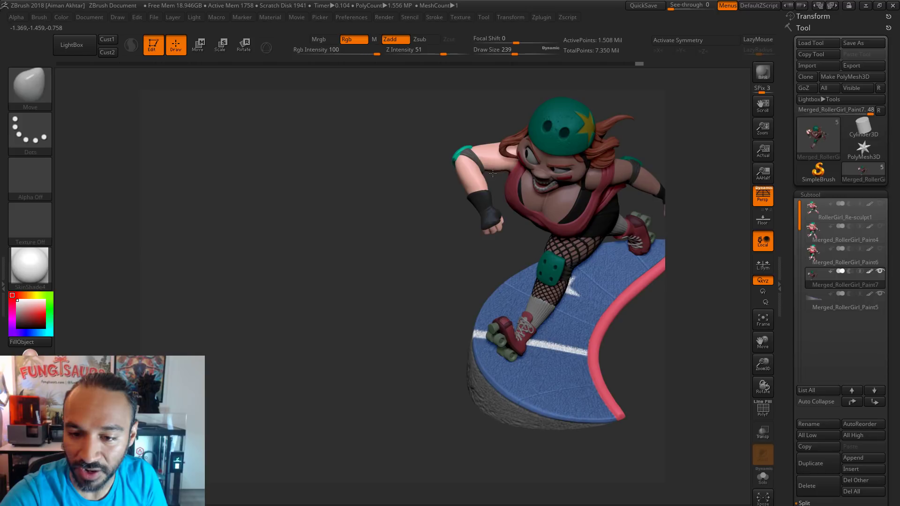
{"action": "key", "text": "s"}
{"action": "left_click", "coordinate": [477, 178]}
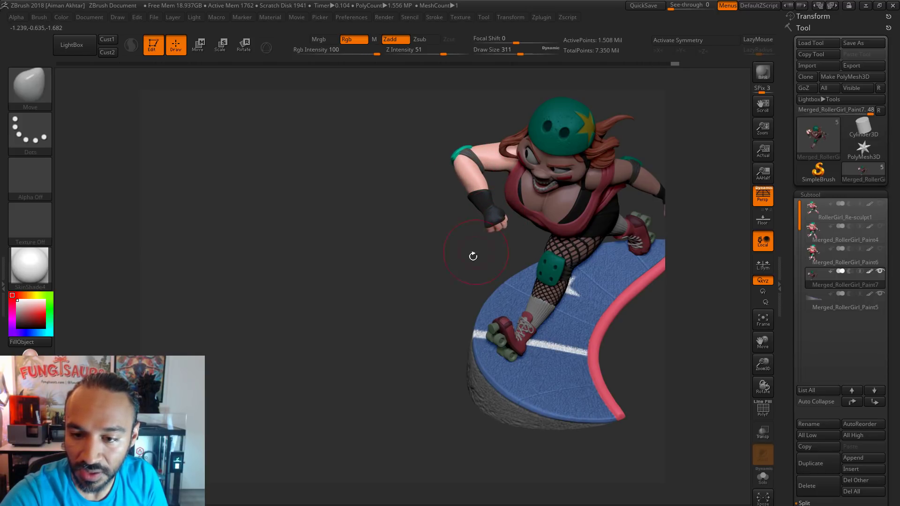
Reshape the forearm's underside from the arm's outer side with the Move brush at draw sizes 331 and 293.
{"action": "mouse_move", "coordinate": [473, 256]}
{"action": "left_mouse_down"}
{"action": "mouse_move", "coordinate": [468, 227]}
{"action": "mouse_move", "coordinate": [492, 224]}
{"action": "mouse_move", "coordinate": [482, 206]}
{"action": "mouse_move", "coordinate": [460, 209]}
{"action": "left_mouse_up"}
{"action": "key", "text": "s"}
{"action": "left_click", "coordinate": [487, 207]}
{"action": "key", "text": "s"}
{"action": "left_click", "coordinate": [456, 208]}
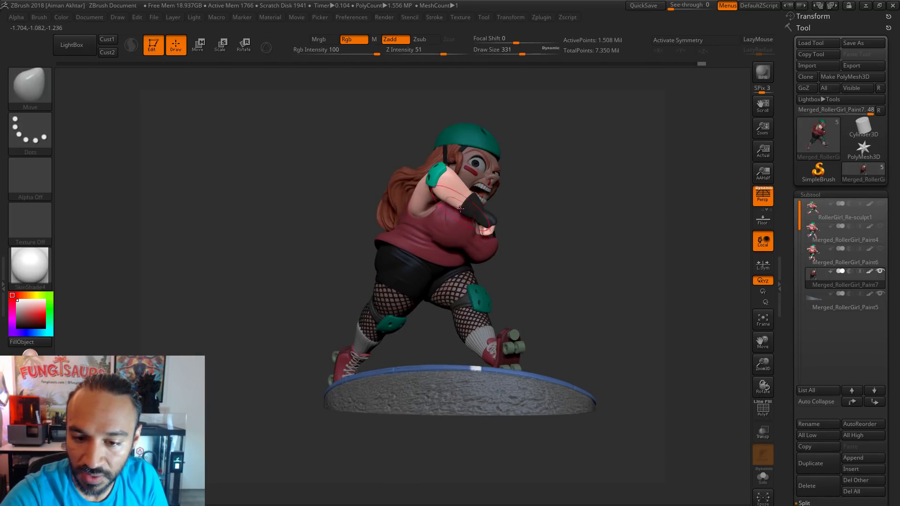
{"action": "key", "text": "s"}
{"action": "left_click", "coordinate": [451, 198]}
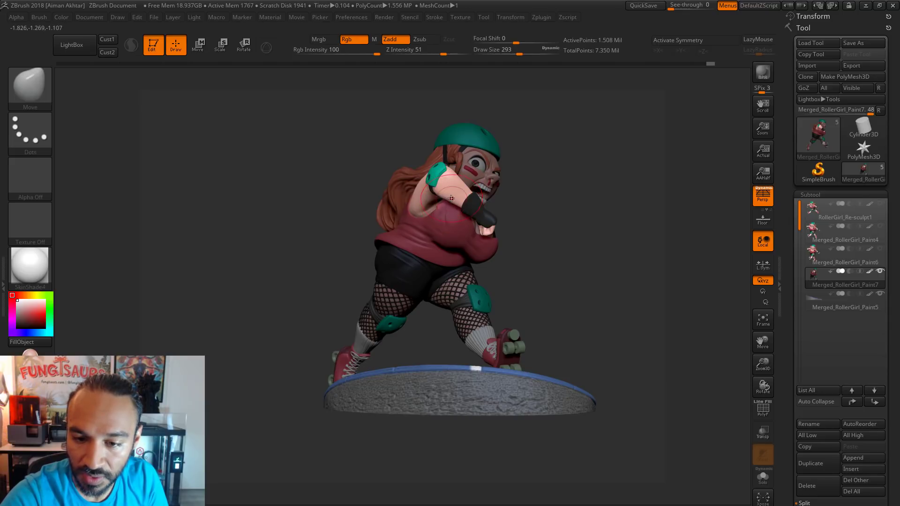
Refine the forearm above the wristband in close-up from above with the Move brush at draw sizes 163 and 187.
{"action": "mouse_move", "coordinate": [522, 199]}
{"action": "left_mouse_down"}
{"action": "mouse_move", "coordinate": [443, 200]}
{"action": "mouse_move", "coordinate": [479, 180]}
{"action": "left_mouse_up"}
{"action": "key", "text": "s"}
{"action": "left_click", "coordinate": [441, 197]}
{"action": "key", "text": "s"}
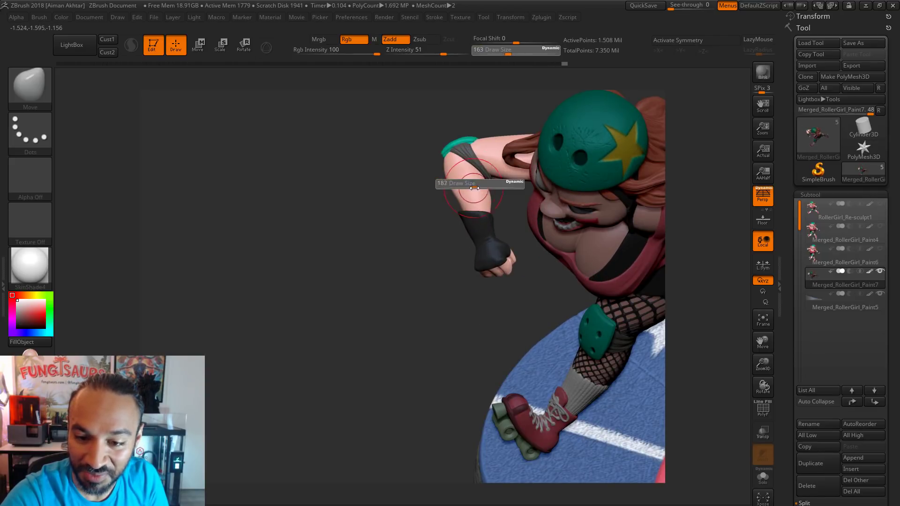
{"action": "left_click", "coordinate": [471, 181]}
{"action": "key", "text": "s"}
{"action": "left_click", "coordinate": [469, 188]}
Adjust the forearm's volume where it meets the wristband with the Move brush at draw size 212.
{"action": "mouse_move", "coordinate": [462, 183]}
{"action": "left_mouse_down"}
{"action": "mouse_move", "coordinate": [469, 188]}
{"action": "mouse_move", "coordinate": [454, 188]}
{"action": "mouse_move", "coordinate": [488, 200]}
{"action": "mouse_move", "coordinate": [523, 187]}
{"action": "mouse_move", "coordinate": [532, 169]}
{"action": "left_mouse_up"}
{"action": "key", "text": "s"}
{"action": "left_click", "coordinate": [453, 189]}
{"action": "key", "text": "s"}
{"action": "left_click", "coordinate": [487, 201]}
{"action": "left_click_drag", "start_coordinate": [511, 167], "coordinate": [523, 173], "text": "shift"}
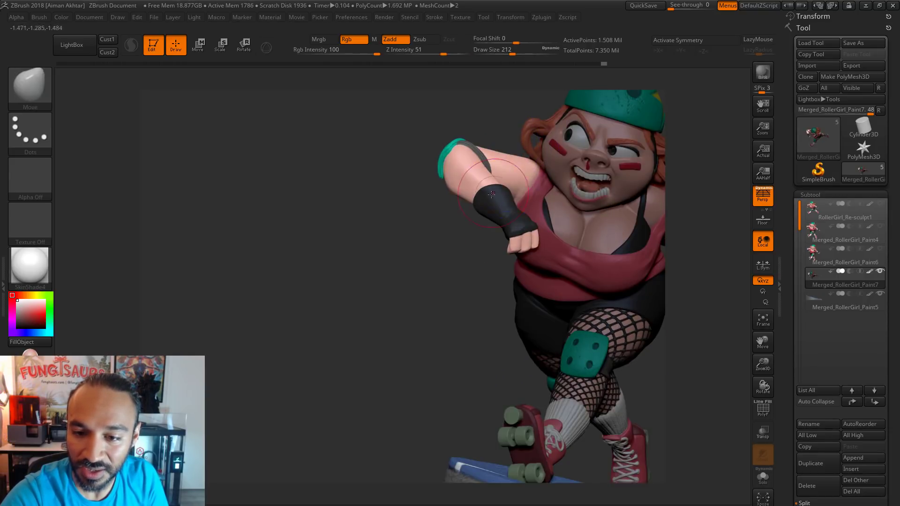
Refine the forearm's contour between the elbow pad and wristband with the Move brush at draw size 116.
{"action": "mouse_move", "coordinate": [432, 174]}
{"action": "left_mouse_down"}
{"action": "mouse_move", "coordinate": [453, 170]}
{"action": "mouse_move", "coordinate": [523, 200]}
{"action": "mouse_move", "coordinate": [548, 229]}
{"action": "mouse_move", "coordinate": [553, 224]}
{"action": "mouse_move", "coordinate": [516, 202]}
{"action": "mouse_move", "coordinate": [516, 194]}
{"action": "left_mouse_up"}
{"action": "key", "text": "s"}
{"action": "left_click", "coordinate": [450, 171]}
{"action": "key", "text": "s"}
{"action": "key", "text": "s"}
{"action": "key", "text": "s"}
{"action": "key", "text": "s"}
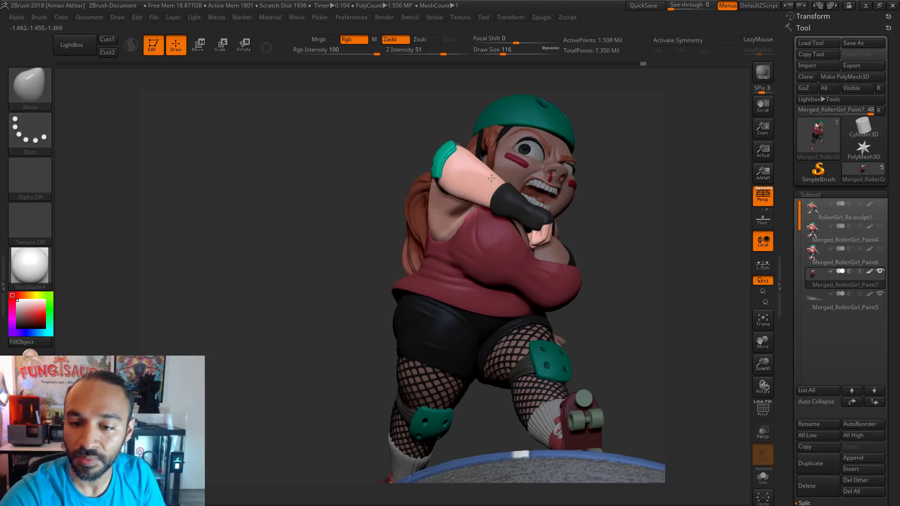
Touch up the outer forearm from a high front angle with the Move brush at draw size 128.
{"action": "left_click_drag", "start_coordinate": [601, 162], "coordinate": [601, 145], "text": "alt"}
{"action": "mouse_move", "coordinate": [602, 145]}
{"action": "left_mouse_down"}
{"action": "mouse_move", "coordinate": [511, 215]}
{"action": "mouse_move", "coordinate": [480, 281]}
{"action": "left_mouse_up"}
{"action": "key", "text": "s"}
{"action": "left_click_drag", "start_coordinate": [489, 174], "coordinate": [492, 174]}
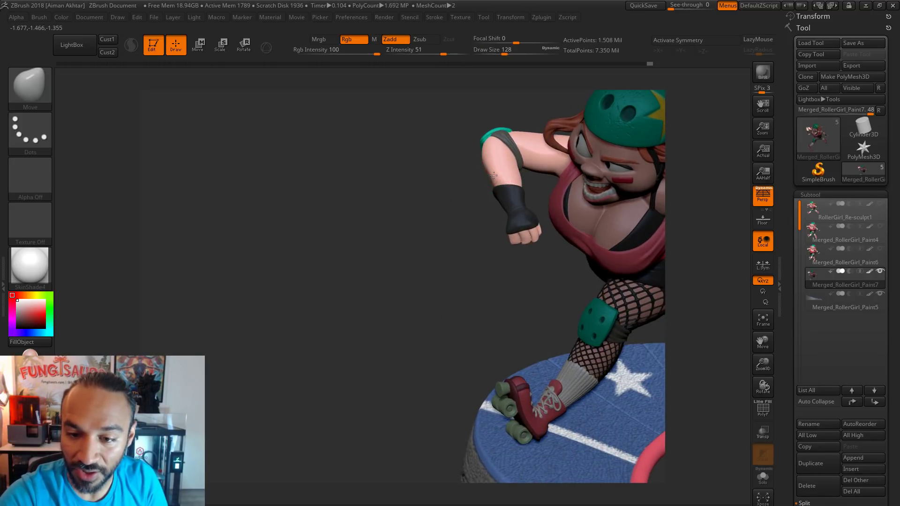
{"action": "left_click_drag", "start_coordinate": [462, 206], "coordinate": [443, 207]}
Shape and smooth the forearm's outer edge at draw size 154, then set the Move brush's draw size to 140.
{"action": "key", "text": "s"}
{"action": "left_click_drag", "start_coordinate": [485, 175], "coordinate": [488, 176]}
{"action": "key", "text": "shift"}
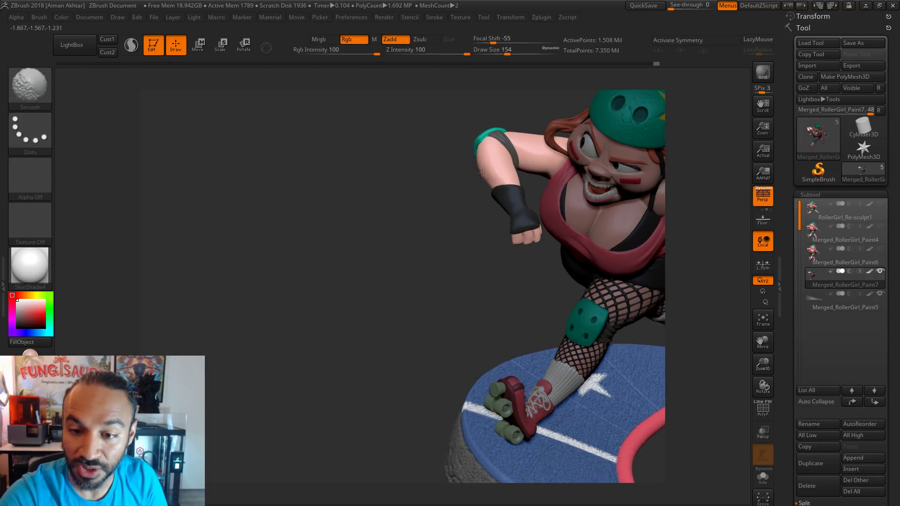
{"action": "mouse_move", "coordinate": [469, 227]}
{"action": "left_mouse_down", "text": "shift"}
{"action": "mouse_move", "coordinate": [486, 176]}
{"action": "mouse_move", "coordinate": [480, 267]}
{"action": "mouse_move", "coordinate": [466, 206]}
{"action": "left_mouse_up", "text": "shift"}
{"action": "key", "text": "s"}
{"action": "left_click_drag", "start_coordinate": [452, 249], "coordinate": [445, 250]}
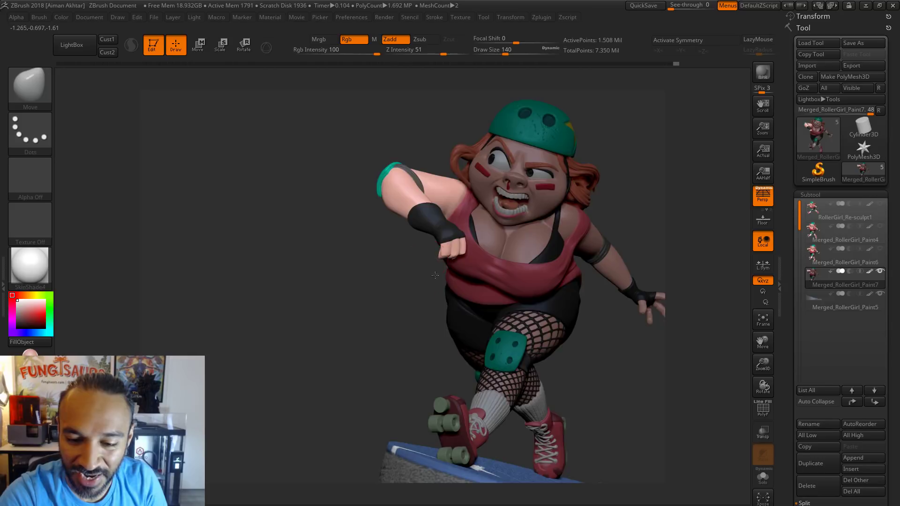
Adjust the fist's fingers from the arm's outer side with the Move brush at draw sizes 90 and 112.
{"action": "right_click_drag", "start_coordinate": [375, 246], "coordinate": [443, 250]}
{"action": "key", "text": "s"}
{"action": "left_click_drag", "start_coordinate": [448, 253], "coordinate": [443, 252]}
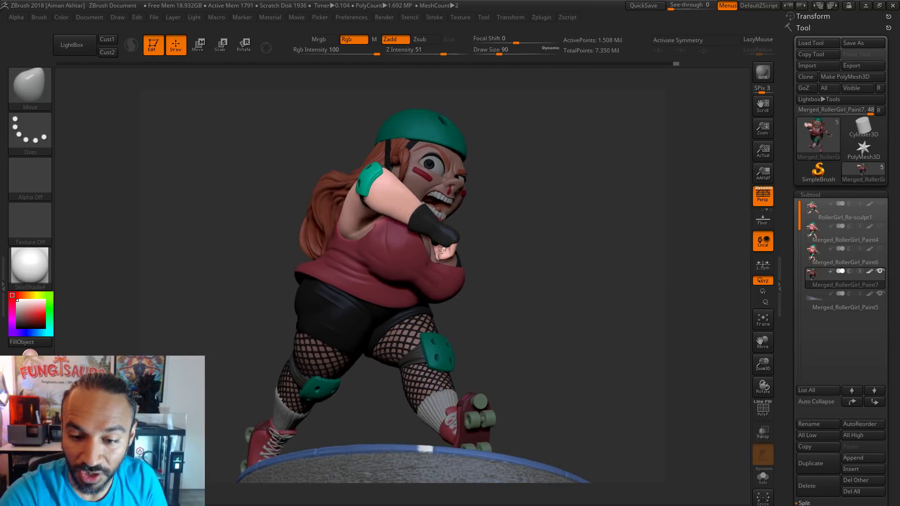
{"action": "key", "text": "bracketright"}
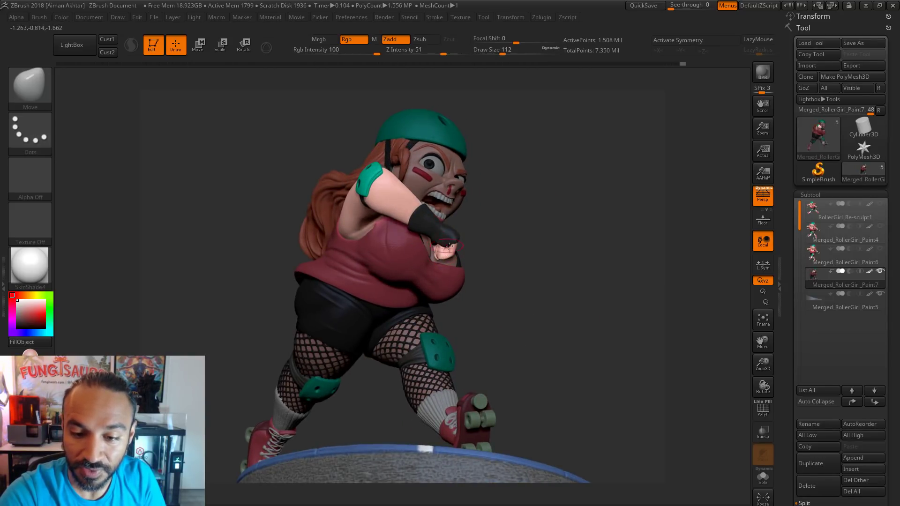
Reposition the fist and wrist from several angles with the Move brush at draw sizes 293 and 331.
{"action": "left_click_drag", "start_coordinate": [498, 243], "coordinate": [565, 256]}
{"action": "key", "text": "s"}
{"action": "left_click_drag", "start_coordinate": [448, 253], "coordinate": [445, 252]}
{"action": "key", "text": "s"}
{"action": "mouse_move", "coordinate": [557, 258]}
{"action": "left_mouse_down"}
{"action": "mouse_move", "coordinate": [454, 246]}
{"action": "mouse_move", "coordinate": [467, 245]}
{"action": "left_mouse_up"}
{"action": "key", "text": "s"}
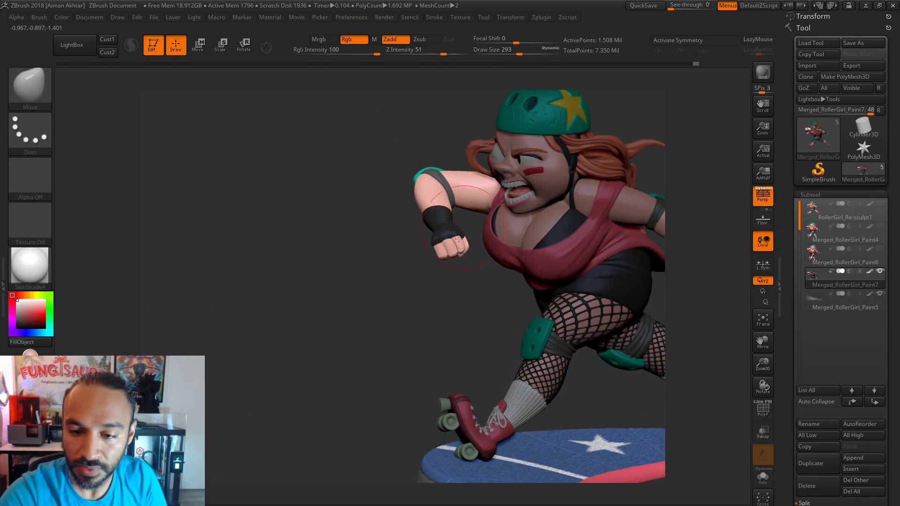
{"action": "mouse_move", "coordinate": [632, 333]}
{"action": "left_mouse_down"}
{"action": "mouse_move", "coordinate": [634, 176]}
{"action": "mouse_move", "coordinate": [631, 319]}
{"action": "left_mouse_up"}
{"action": "key", "text": "s"}
{"action": "left_click_drag", "start_coordinate": [450, 252], "coordinate": [453, 253]}
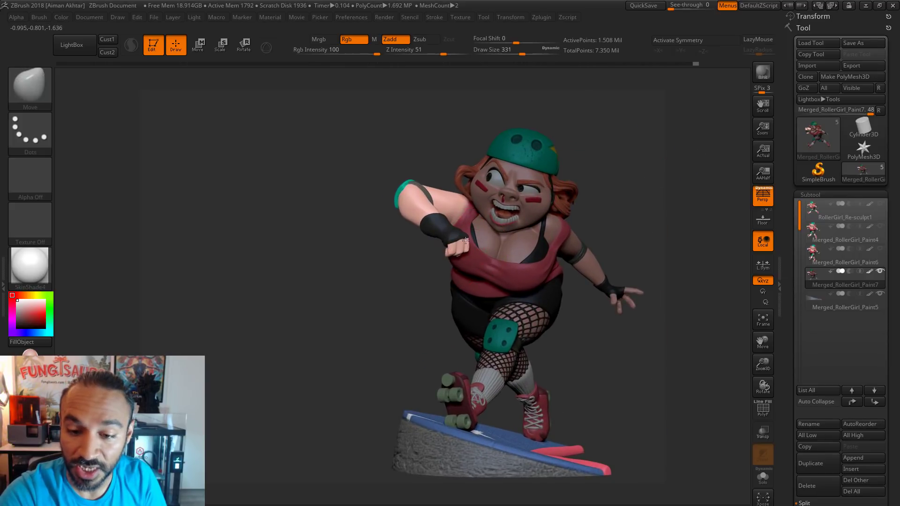
Raise the Move brush's draw size to 602 and clear the mask from the figure's body.
{"action": "left_click_drag", "start_coordinate": [635, 199], "coordinate": [582, 176]}
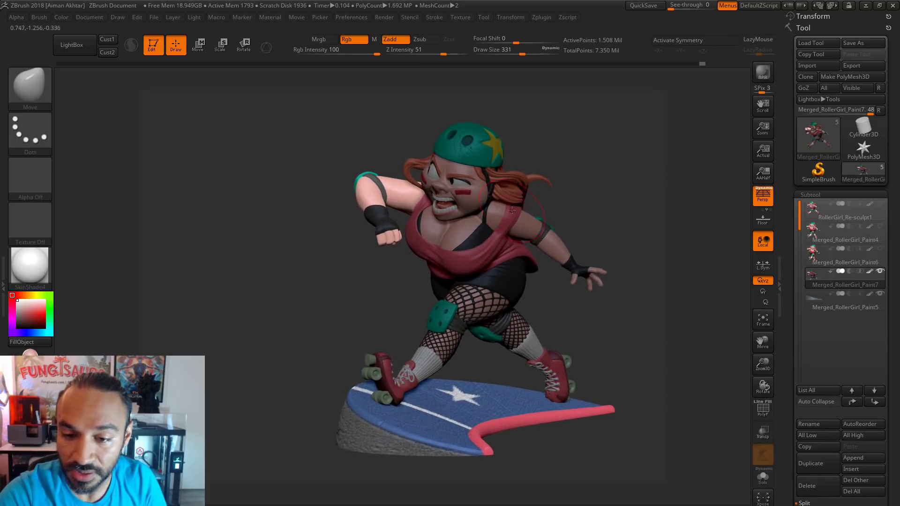
{"action": "key", "text": "s"}
{"action": "left_click_drag", "start_coordinate": [519, 214], "coordinate": [536, 214]}
{"action": "mouse_move", "coordinate": [613, 217]}
{"action": "left_mouse_down", "text": "ctrl"}
{"action": "mouse_move", "coordinate": [561, 206]}
{"action": "mouse_move", "coordinate": [588, 218]}
{"action": "mouse_move", "coordinate": [585, 206]}
{"action": "left_mouse_up", "text": "ctrl"}
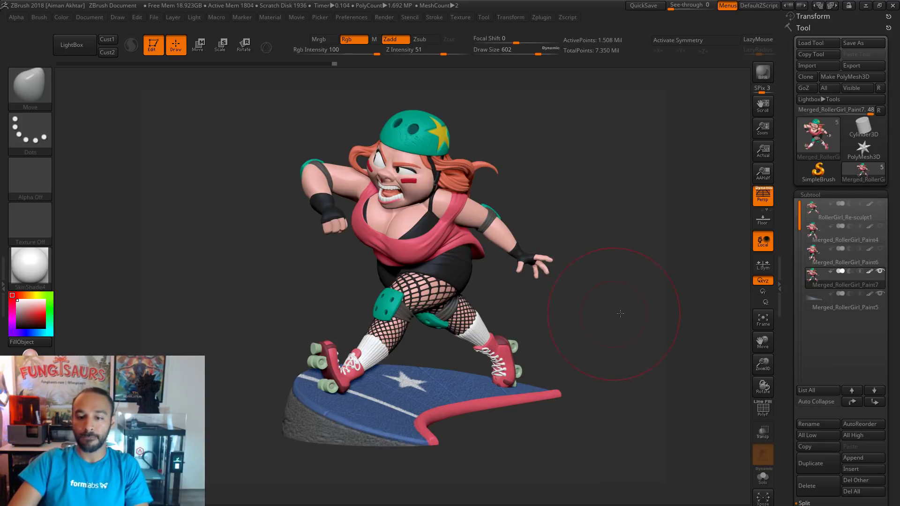
Set the draw size to 268, then lasso-mask the outstretched arm and trim the mask around the shoulder and tank top.
{"action": "left_click_drag", "start_coordinate": [620, 313], "coordinate": [614, 399]}
{"action": "mouse_move", "coordinate": [721, 199]}
{"action": "left_mouse_down", "text": "alt"}
{"action": "mouse_move", "coordinate": [601, 234]}
{"action": "mouse_move", "coordinate": [608, 237]}
{"action": "mouse_move", "coordinate": [595, 232]}
{"action": "left_mouse_up", "text": "alt"}
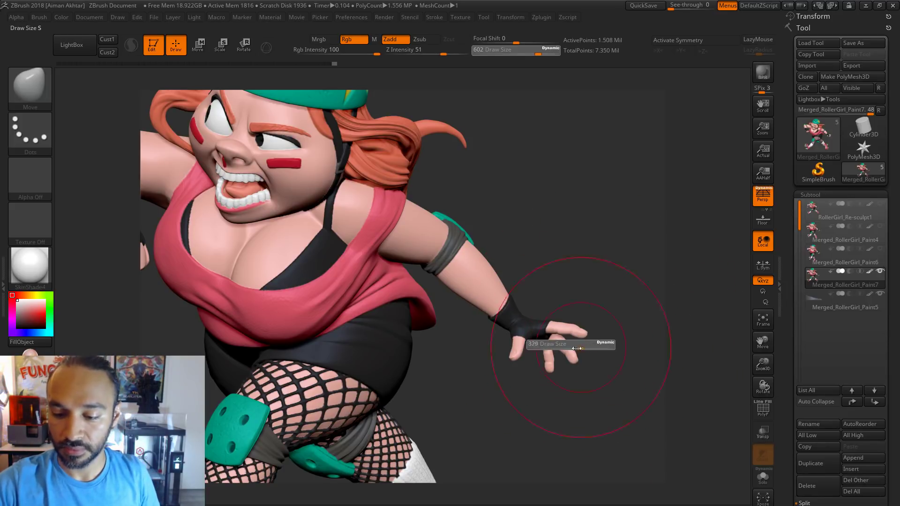
{"action": "mouse_move", "coordinate": [546, 382]}
{"action": "left_mouse_down", "text": "ctrl"}
{"action": "mouse_move", "coordinate": [620, 319]}
{"action": "mouse_move", "coordinate": [486, 201]}
{"action": "mouse_move", "coordinate": [381, 190]}
{"action": "mouse_move", "coordinate": [370, 246]}
{"action": "left_mouse_up", "text": "ctrl"}
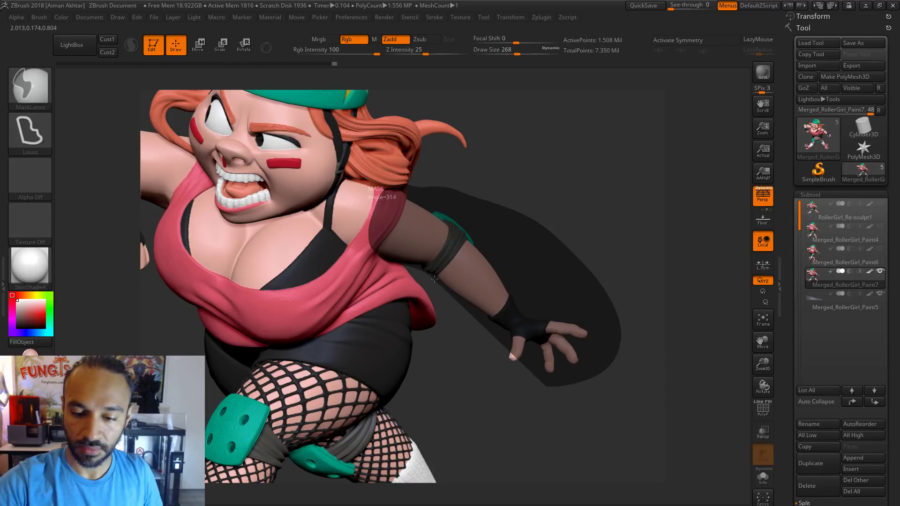
{"action": "mouse_move", "coordinate": [434, 279]}
{"action": "left_mouse_down", "text": "ctrl"}
{"action": "mouse_move", "coordinate": [492, 394]}
{"action": "mouse_move", "coordinate": [530, 412]}
{"action": "left_mouse_up", "text": "ctrl"}
{"action": "mouse_move", "coordinate": [609, 231]}
{"action": "left_mouse_down"}
{"action": "mouse_move", "coordinate": [703, 228]}
{"action": "mouse_move", "coordinate": [617, 222]}
{"action": "mouse_move", "coordinate": [638, 221]}
{"action": "mouse_move", "coordinate": [573, 229]}
{"action": "mouse_move", "coordinate": [583, 206]}
{"action": "mouse_move", "coordinate": [528, 225]}
{"action": "mouse_move", "coordinate": [737, 156]}
{"action": "mouse_move", "coordinate": [589, 187]}
{"action": "mouse_move", "coordinate": [628, 212]}
{"action": "mouse_move", "coordinate": [602, 208]}
{"action": "mouse_move", "coordinate": [623, 206]}
{"action": "left_mouse_up"}
{"action": "mouse_move", "coordinate": [623, 207]}
{"action": "left_mouse_down", "text": "ctrl"}
{"action": "mouse_move", "coordinate": [515, 335]}
{"action": "mouse_move", "coordinate": [281, 336]}
{"action": "mouse_move", "coordinate": [267, 296]}
{"action": "mouse_move", "coordinate": [192, 249]}
{"action": "mouse_move", "coordinate": [375, 73]}
{"action": "mouse_move", "coordinate": [389, 77]}
{"action": "left_mouse_up", "text": "ctrl"}
{"action": "mouse_move", "coordinate": [665, 316]}
{"action": "left_mouse_down"}
{"action": "mouse_move", "coordinate": [792, 136]}
{"action": "mouse_move", "coordinate": [602, 181]}
{"action": "mouse_move", "coordinate": [656, 159]}
{"action": "mouse_move", "coordinate": [614, 134]}
{"action": "left_mouse_up"}
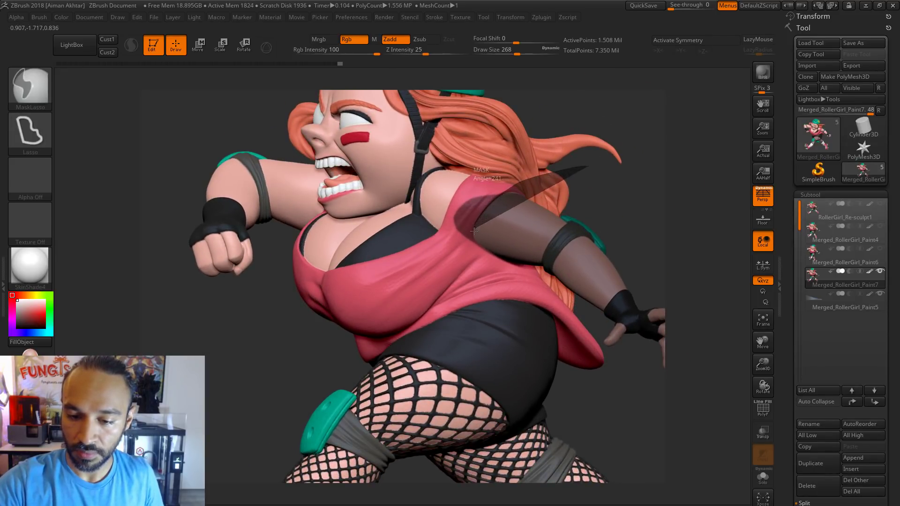
{"action": "left_click_drag", "start_coordinate": [413, 275], "coordinate": [642, 154], "text": "ctrl+alt"}
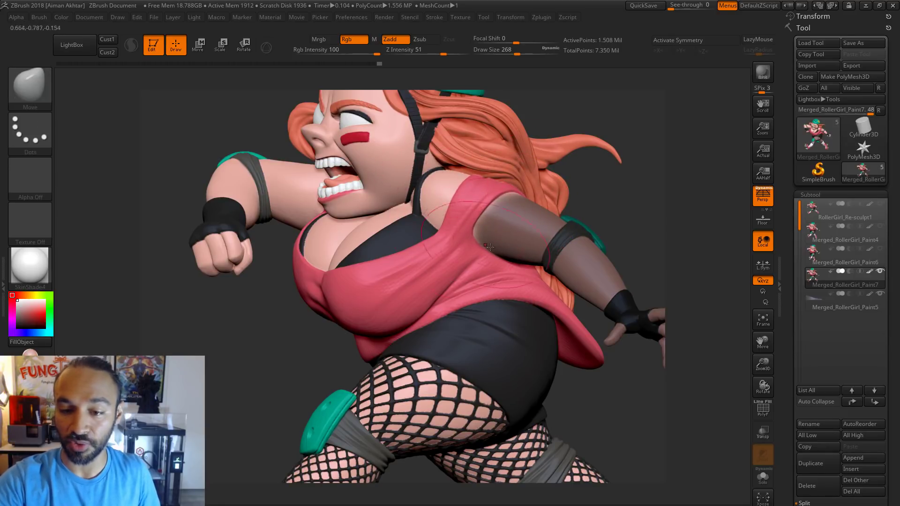
Set the draw size to 163 and soften the arm mask's edge at the shoulder.
{"action": "key", "text": "f"}
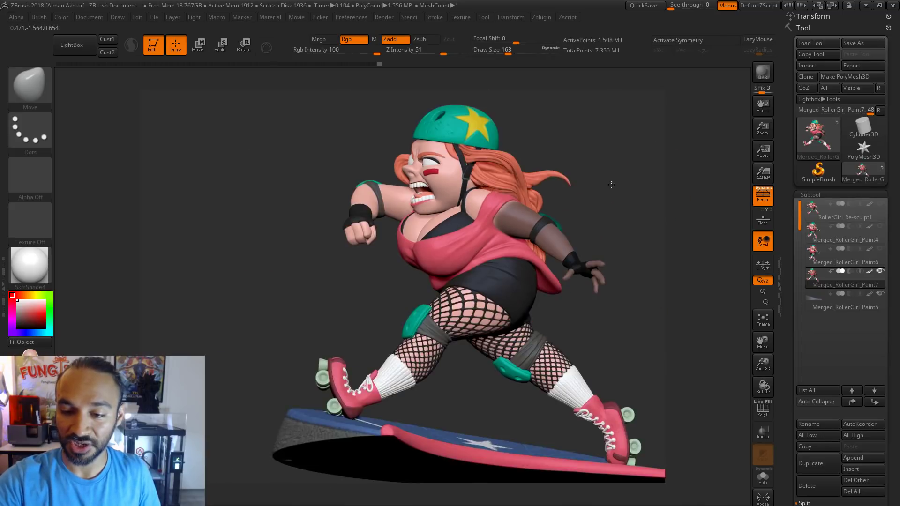
{"action": "left_click_drag", "start_coordinate": [645, 205], "coordinate": [622, 200]}
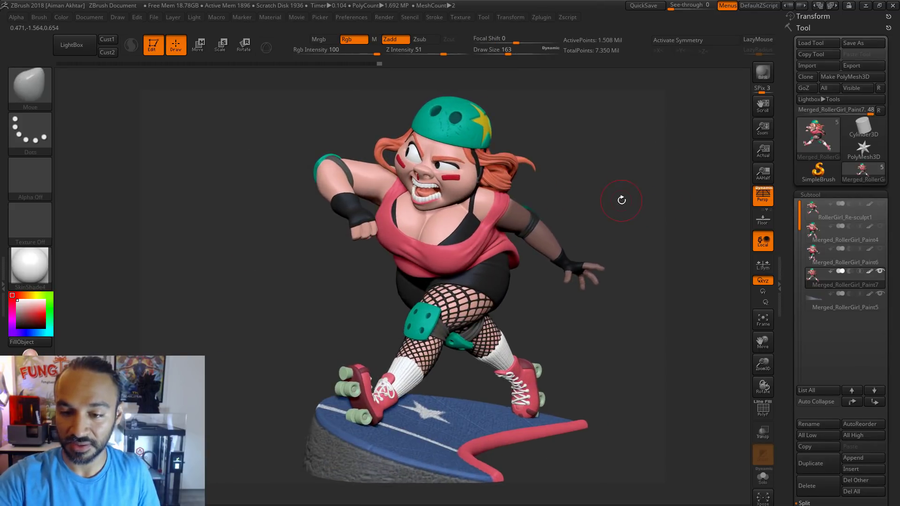
{"action": "key", "text": "ctrl"}
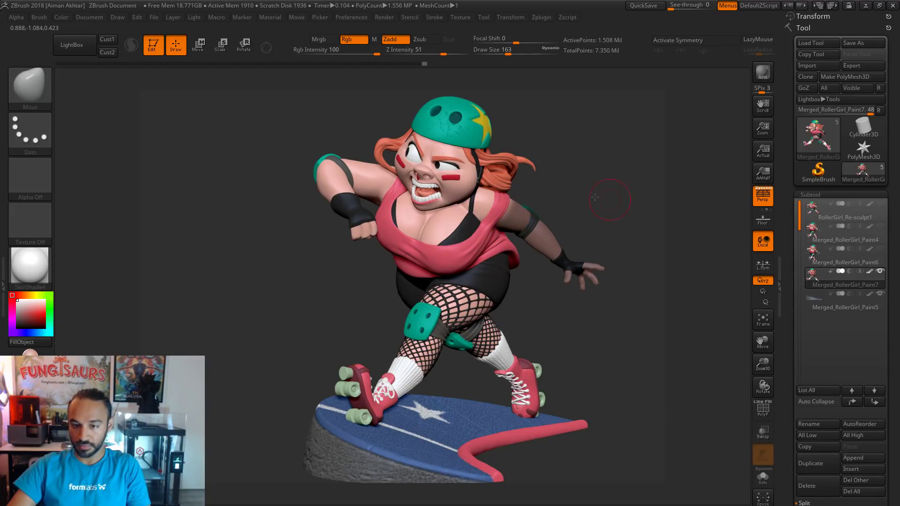
Invert the mask and try raising the outstretched arm about the shoulder with a Transpose rotation.
{"action": "mouse_move", "coordinate": [608, 200]}
{"action": "left_mouse_down"}
{"action": "mouse_move", "coordinate": [645, 205]}
{"action": "mouse_move", "coordinate": [591, 204]}
{"action": "left_mouse_up"}
{"action": "key", "text": "r"}
{"action": "left_click_drag", "start_coordinate": [452, 215], "coordinate": [428, 122]}
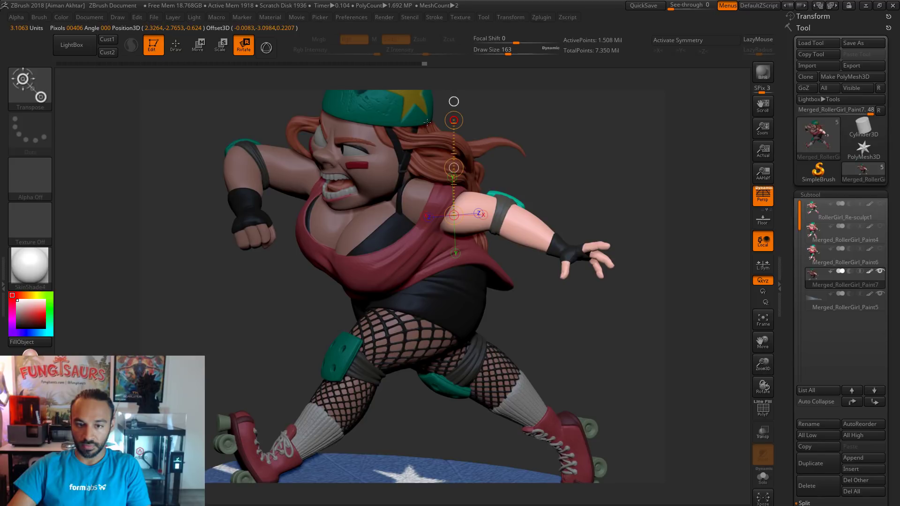
{"action": "left_click", "coordinate": [180, 52]}
{"action": "mouse_move", "coordinate": [731, 348]}
{"action": "left_mouse_down"}
{"action": "mouse_move", "coordinate": [691, 350]}
{"action": "mouse_move", "coordinate": [700, 351]}
{"action": "left_mouse_up"}
{"action": "left_click_drag", "start_coordinate": [635, 347], "coordinate": [604, 341]}
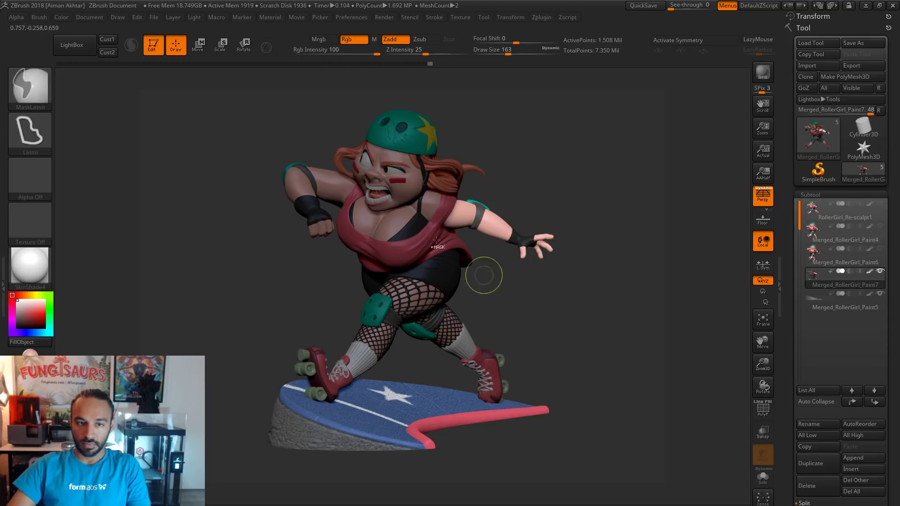
Compare the arm's pose before and after the rotation through the undo history, from the figure's front, side and back.
{"action": "left_click_drag", "start_coordinate": [431, 63], "coordinate": [418, 66]}
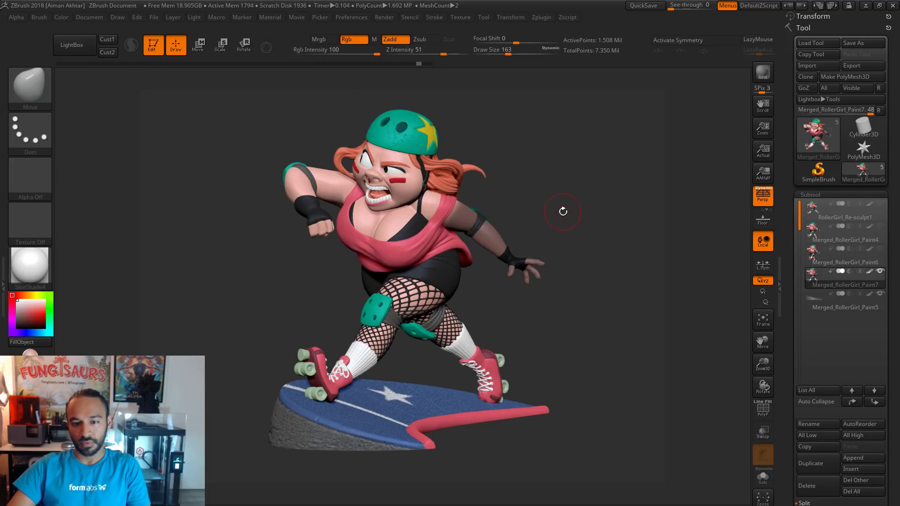
{"action": "left_click", "coordinate": [430, 63]}
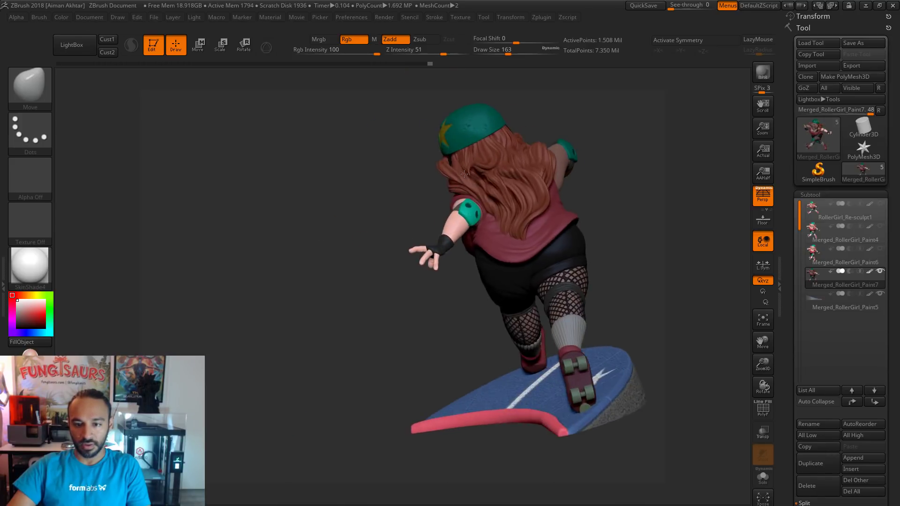
{"action": "left_click", "coordinate": [424, 64]}
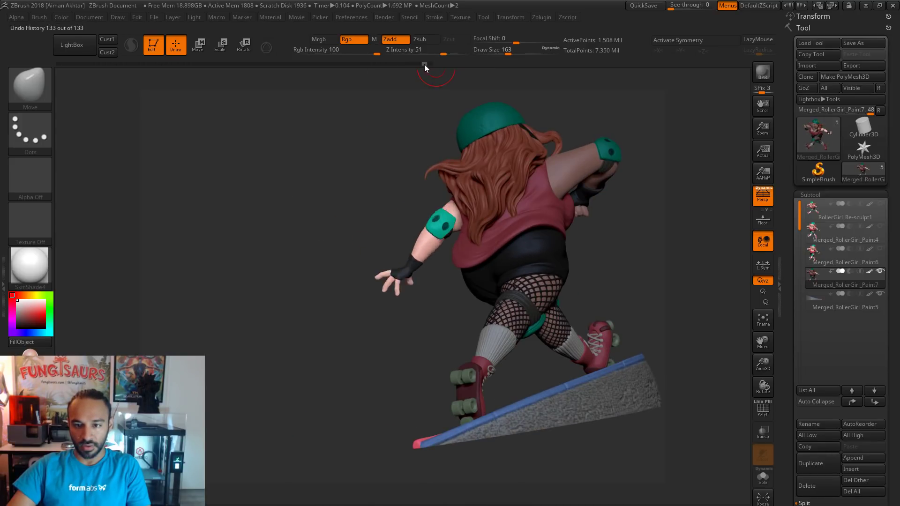
{"action": "left_click", "coordinate": [430, 63]}
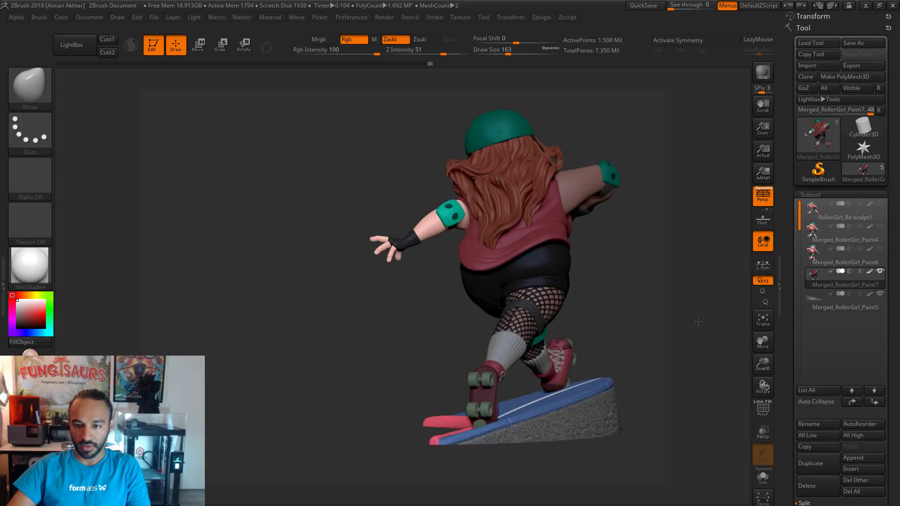
{"action": "left_click", "coordinate": [426, 64]}
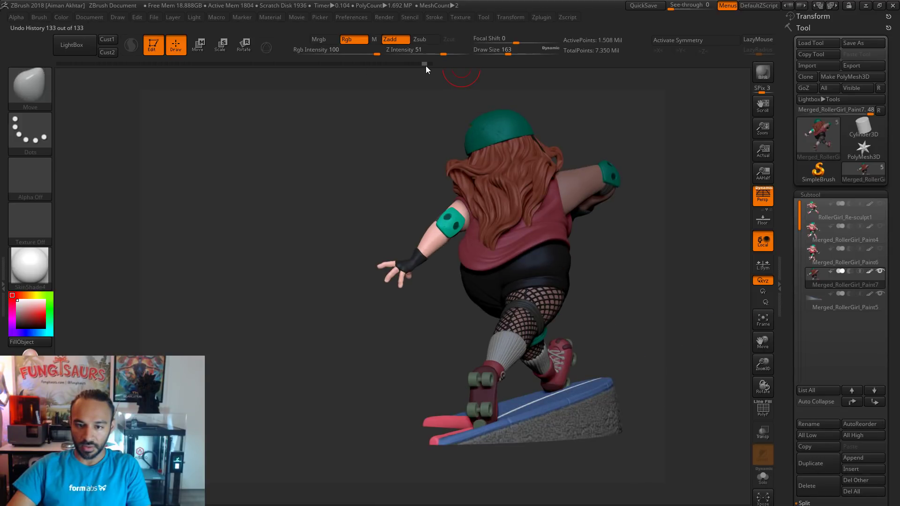
{"action": "left_click", "coordinate": [429, 64]}
{"action": "left_click_drag", "start_coordinate": [593, 214], "coordinate": [720, 275]}
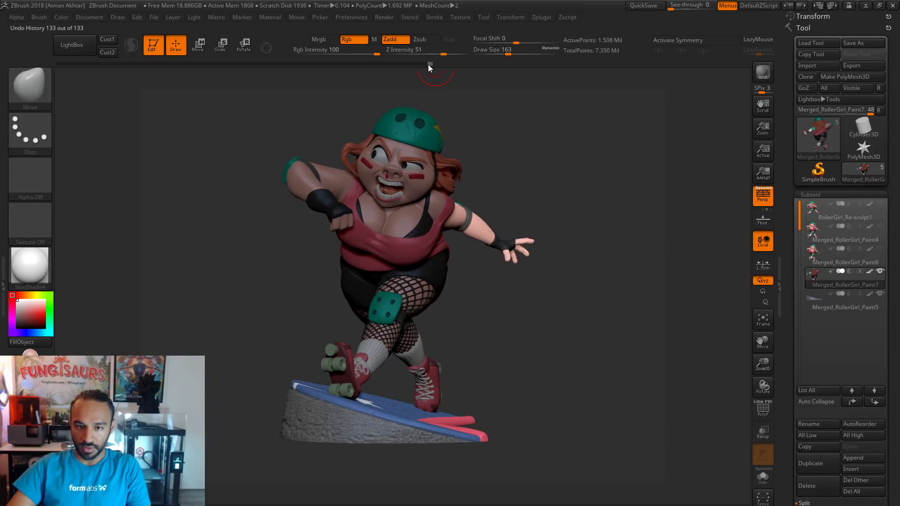
{"action": "left_click_drag", "start_coordinate": [428, 63], "coordinate": [434, 66]}
{"action": "left_click_drag", "start_coordinate": [538, 230], "coordinate": [439, 155]}
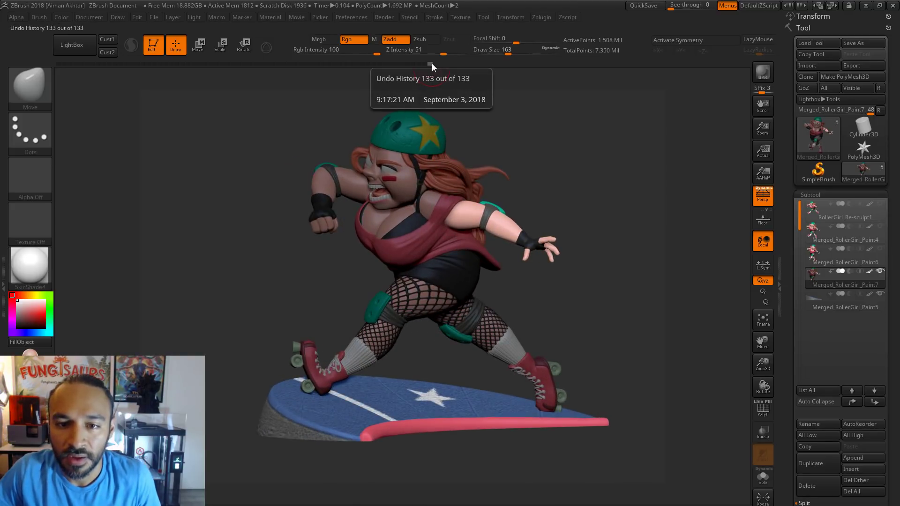
{"action": "left_click_drag", "start_coordinate": [432, 64], "coordinate": [426, 65]}
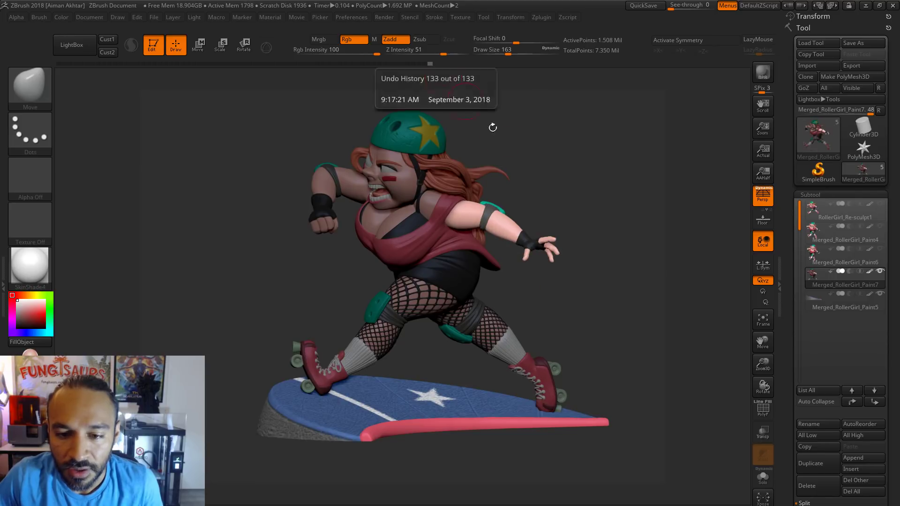
{"action": "left_click_drag", "start_coordinate": [492, 127], "coordinate": [500, 228]}
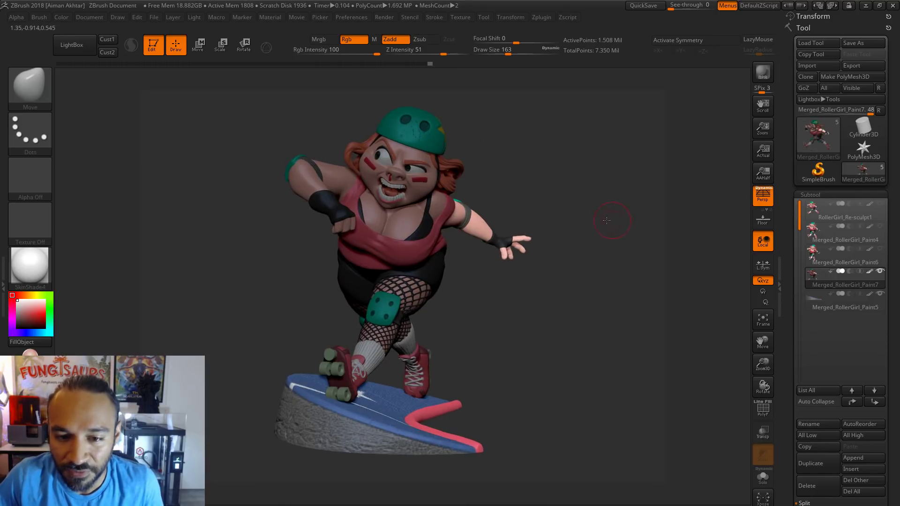
{"action": "left_click_drag", "start_coordinate": [606, 220], "coordinate": [636, 315]}
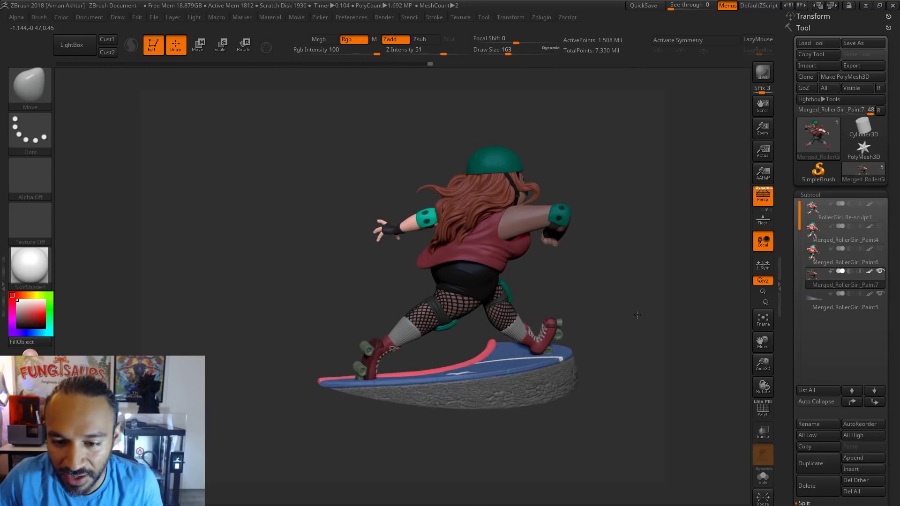
Undo the arm's first rotation and try rotating the outstretched arm again with a newly placed Transpose line.
{"action": "left_click_drag", "start_coordinate": [429, 66], "coordinate": [426, 66]}
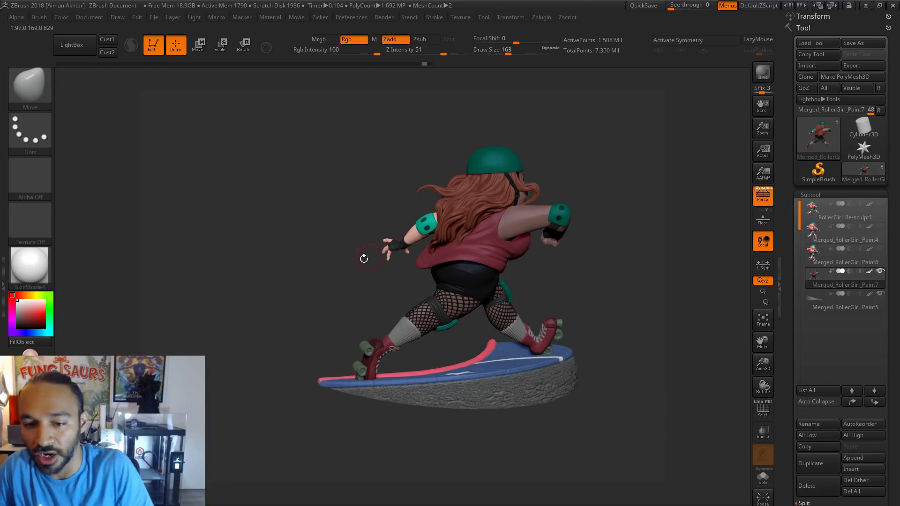
{"action": "left_click_drag", "start_coordinate": [363, 259], "coordinate": [463, 193]}
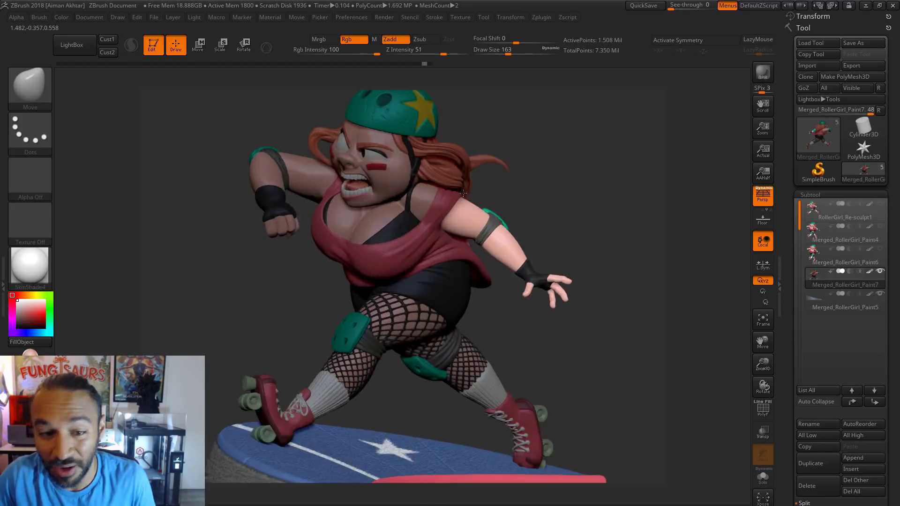
{"action": "key", "text": "r"}
{"action": "left_click_drag", "start_coordinate": [497, 141], "coordinate": [342, 297]}
{"action": "left_click_drag", "start_coordinate": [408, 188], "coordinate": [451, 107]}
{"action": "left_click_drag", "start_coordinate": [313, 235], "coordinate": [386, 186]}
{"action": "left_click_drag", "start_coordinate": [539, 341], "coordinate": [346, 256]}
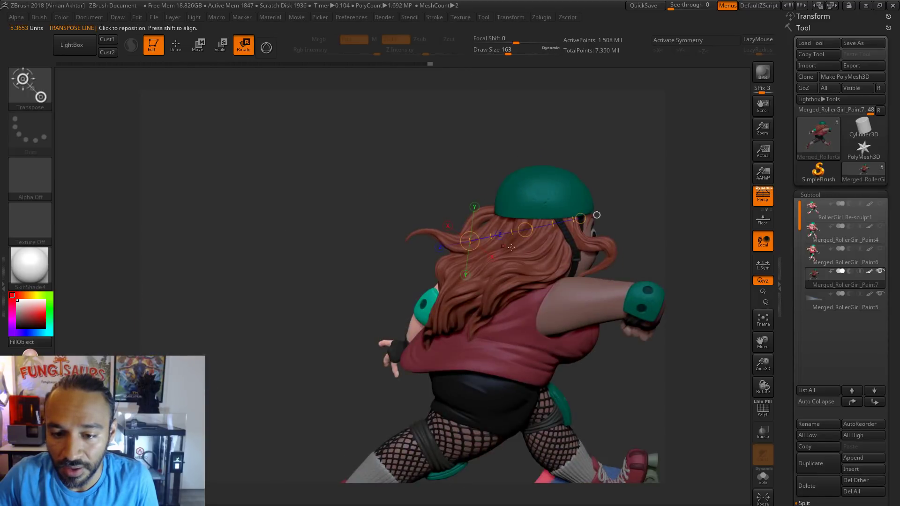
Try swinging the arm outward from the front view with the Transpose line re-centred on the shoulder.
{"action": "left_click_drag", "start_coordinate": [359, 327], "coordinate": [451, 328]}
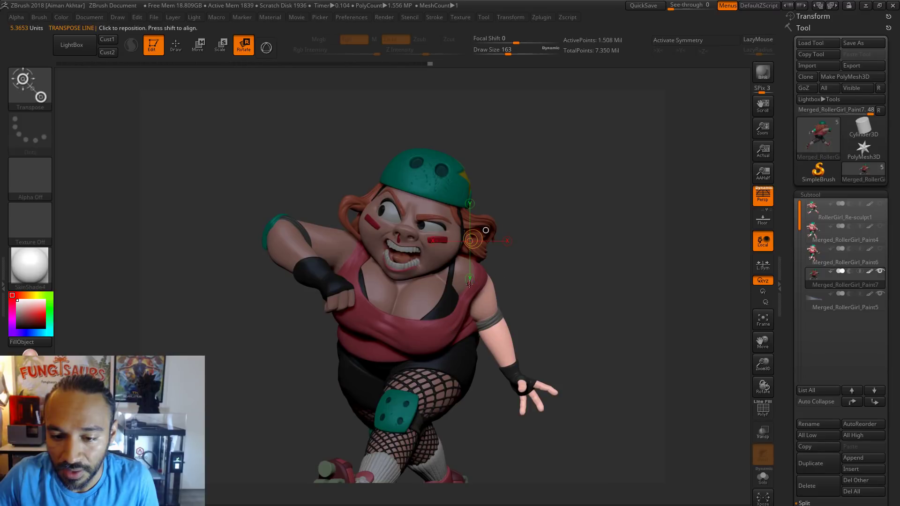
{"action": "left_click_drag", "start_coordinate": [469, 284], "coordinate": [480, 282]}
{"action": "left_click_drag", "start_coordinate": [480, 203], "coordinate": [448, 202]}
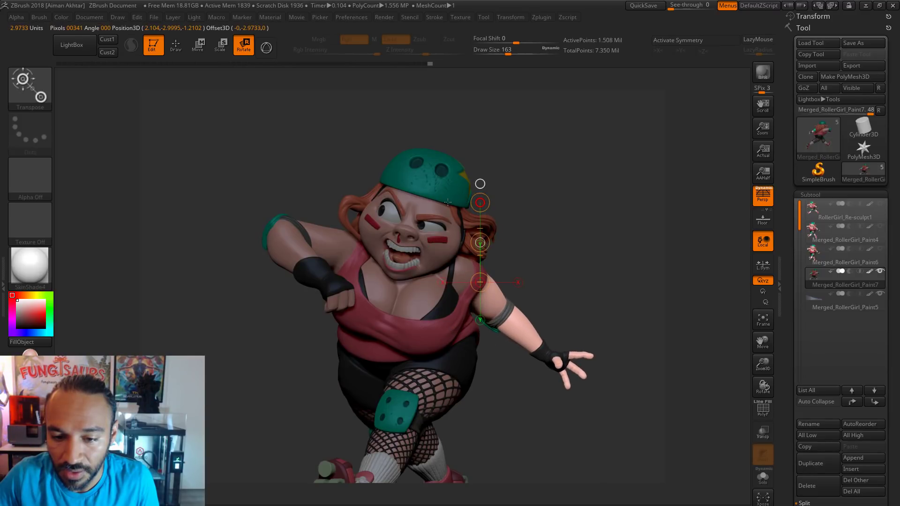
Check the rotated arm from behind, then step the undo history back to before the arm rotations and mask inversion.
{"action": "right_click_drag", "start_coordinate": [461, 207], "coordinate": [328, 225]}
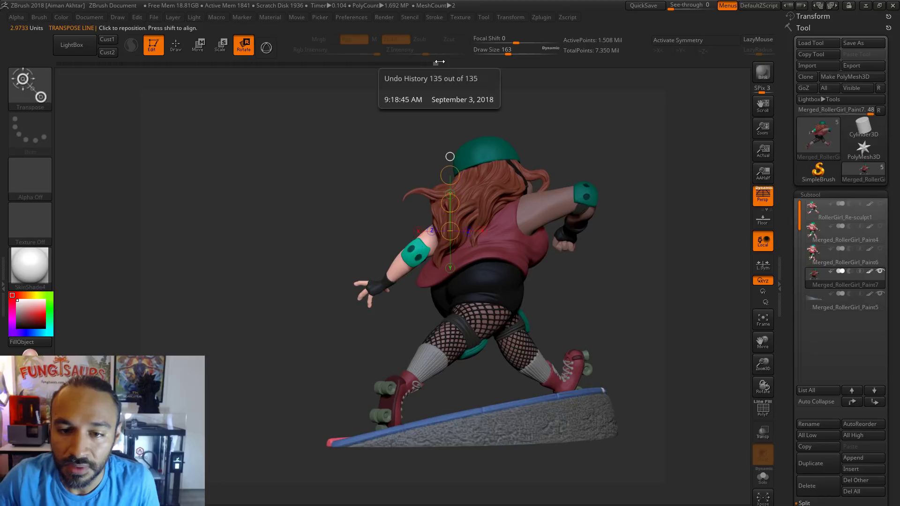
{"action": "mouse_move", "coordinate": [429, 64]}
{"action": "left_mouse_down"}
{"action": "mouse_move", "coordinate": [439, 66]}
{"action": "mouse_move", "coordinate": [418, 64]}
{"action": "mouse_move", "coordinate": [446, 74]}
{"action": "left_mouse_up"}
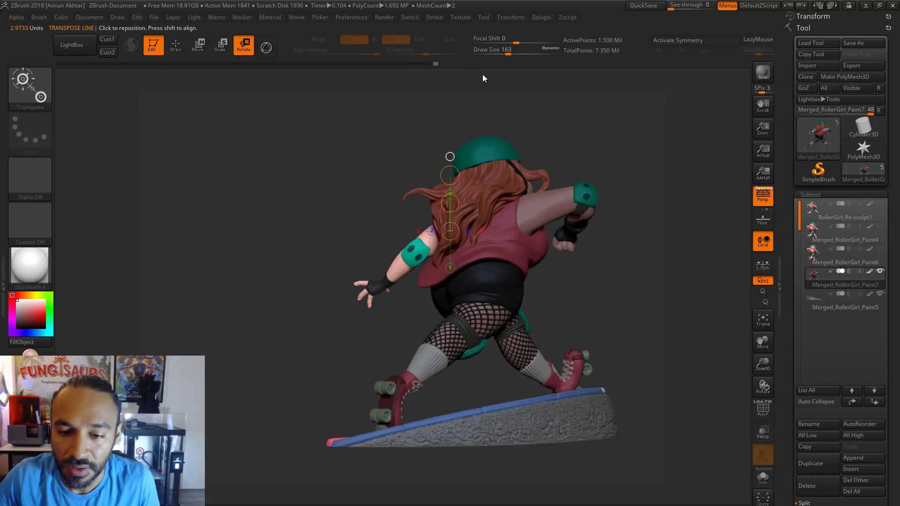
{"action": "mouse_move", "coordinate": [555, 144]}
{"action": "left_mouse_down"}
{"action": "mouse_move", "coordinate": [479, 76]}
{"action": "mouse_move", "coordinate": [408, 65]}
{"action": "left_mouse_up"}
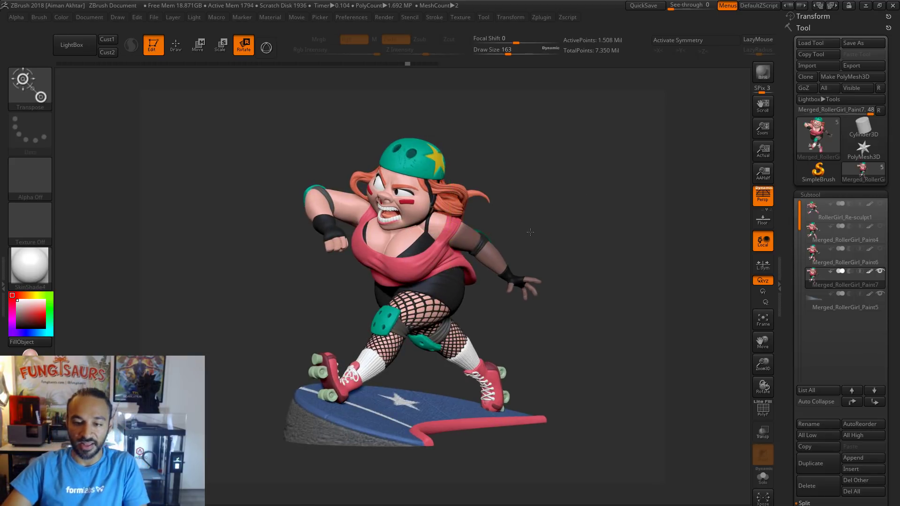
Invert the mask and pull the upper arm and elbow outward with the Move brush at draw size 422.
{"action": "mouse_move", "coordinate": [563, 199]}
{"action": "left_mouse_down", "text": "alt"}
{"action": "mouse_move", "coordinate": [579, 244]}
{"action": "mouse_move", "coordinate": [537, 250]}
{"action": "left_mouse_up", "text": "alt"}
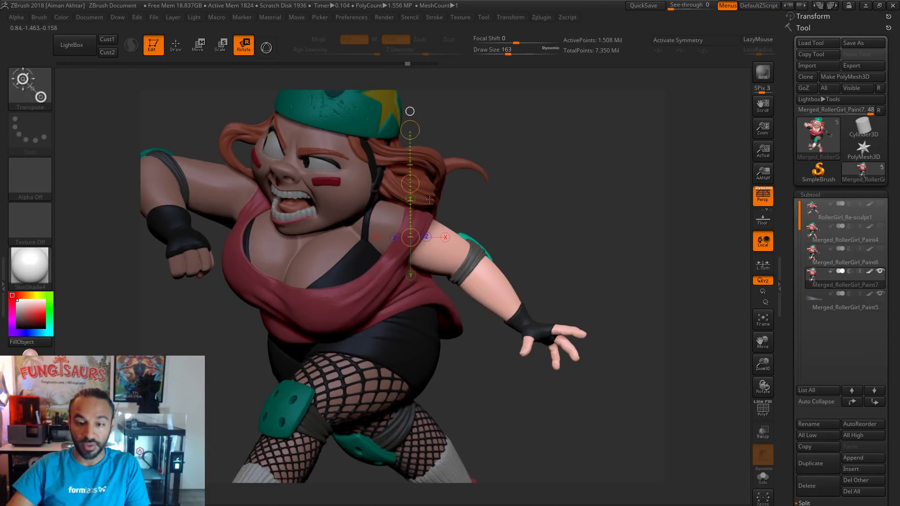
{"action": "key", "text": "q"}
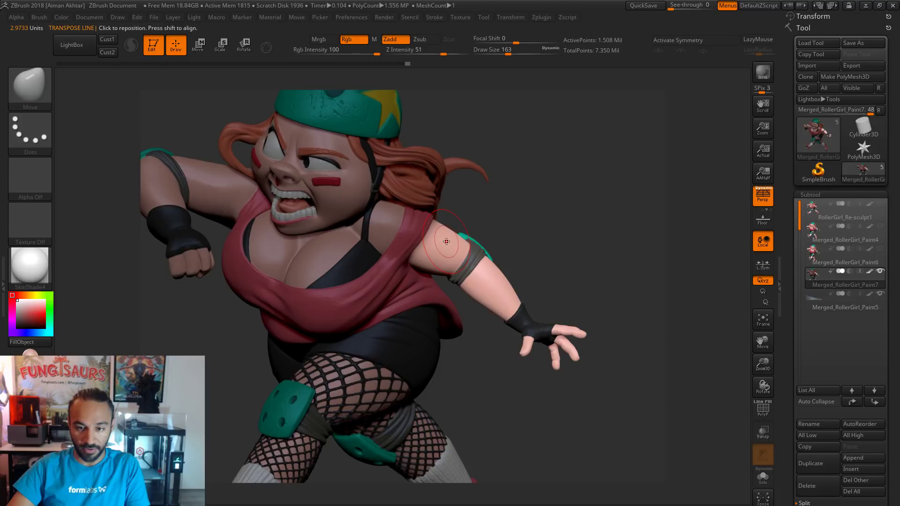
{"action": "key", "text": "s"}
{"action": "mouse_move", "coordinate": [446, 241]}
{"action": "left_mouse_down"}
{"action": "mouse_move", "coordinate": [468, 242]}
{"action": "mouse_move", "coordinate": [478, 273]}
{"action": "mouse_move", "coordinate": [499, 256]}
{"action": "mouse_move", "coordinate": [499, 242]}
{"action": "mouse_move", "coordinate": [450, 247]}
{"action": "left_mouse_up"}
{"action": "key", "text": "s"}
{"action": "key", "text": "s"}
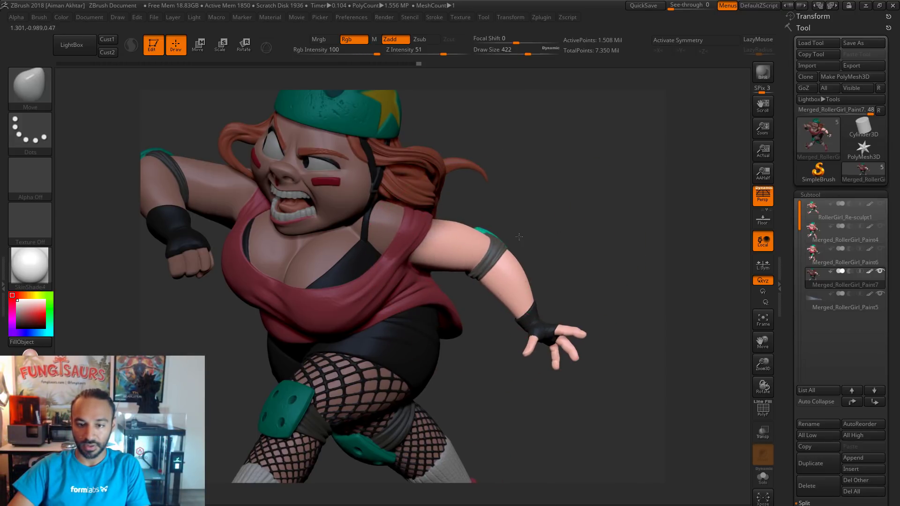
Adjust the outstretched arm's elbow and forearm from behind with the Move brush at draw size 293.
{"action": "key", "text": "f"}
{"action": "left_click_drag", "start_coordinate": [547, 238], "coordinate": [472, 245]}
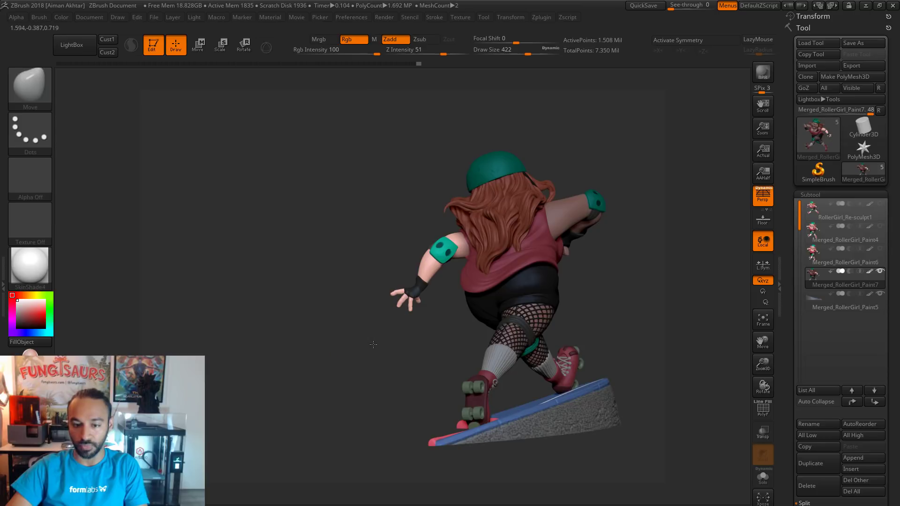
{"action": "mouse_move", "coordinate": [373, 345]}
{"action": "left_mouse_down", "text": "alt"}
{"action": "mouse_move", "coordinate": [348, 388]}
{"action": "mouse_move", "coordinate": [349, 412]}
{"action": "left_mouse_up", "text": "alt"}
{"action": "key", "text": "s"}
{"action": "left_click", "coordinate": [405, 323]}
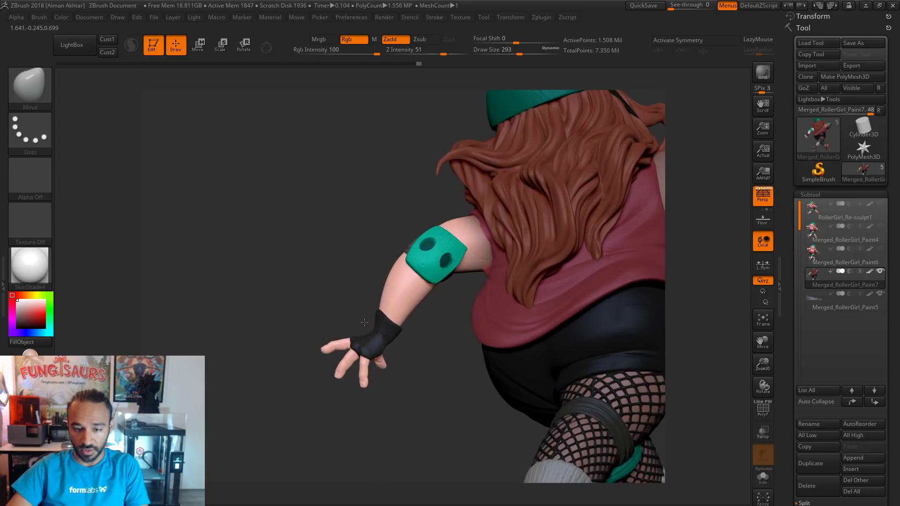
{"action": "left_click_drag", "start_coordinate": [364, 322], "coordinate": [457, 294]}
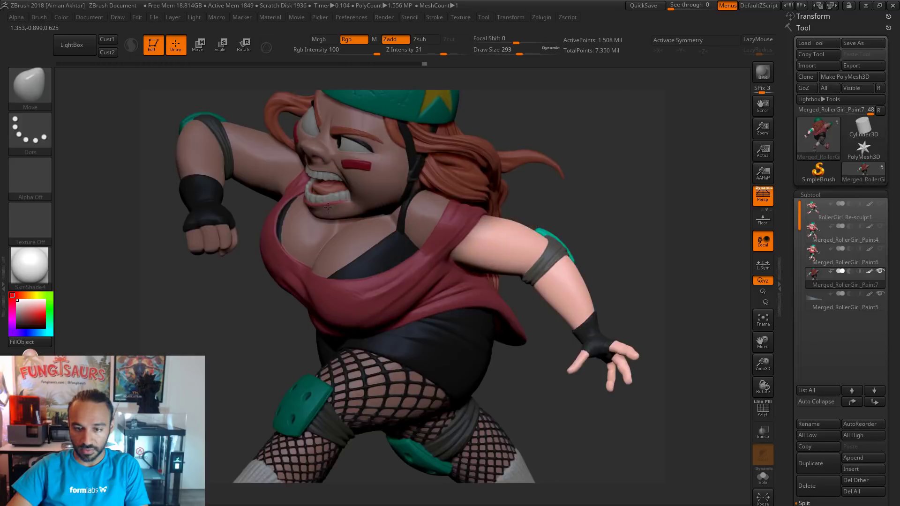
Lower the Move brush's draw size to 212 and invert the mask to protect the outstretched arm.
{"action": "left_click_drag", "start_coordinate": [516, 202], "coordinate": [575, 194]}
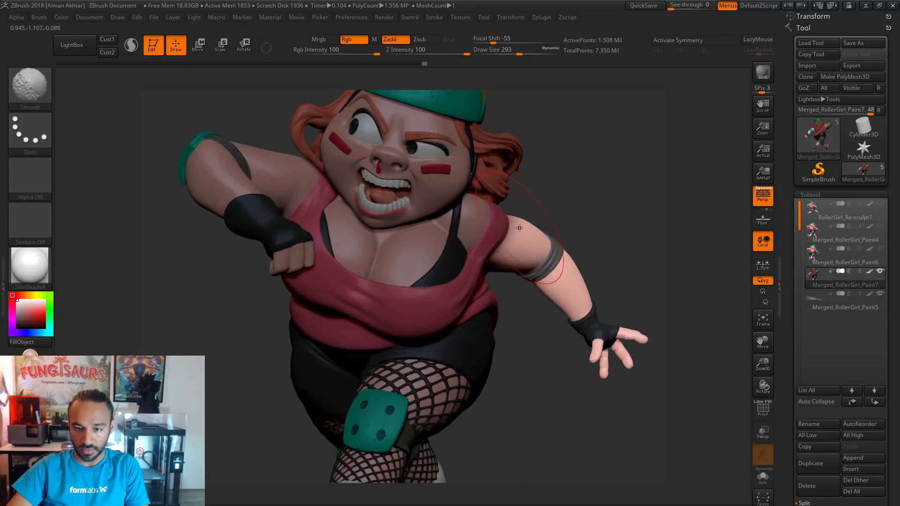
{"action": "key", "text": "s"}
{"action": "left_click_drag", "start_coordinate": [524, 212], "coordinate": [515, 212]}
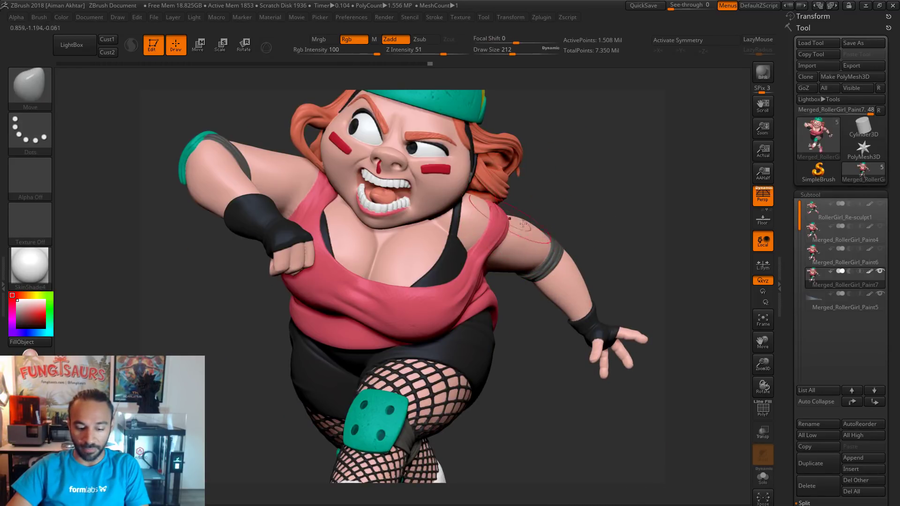
Adjust the outstretched arm's shoulder and tank-top strap with the Move brush at draw size 251.
{"action": "right_click_drag", "start_coordinate": [530, 225], "coordinate": [484, 217]}
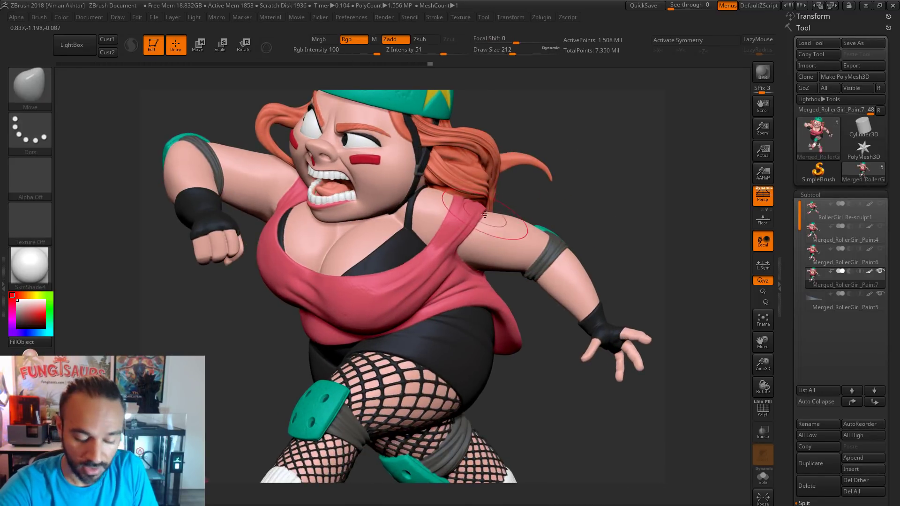
{"action": "key", "text": "s"}
{"action": "left_click_drag", "start_coordinate": [485, 213], "coordinate": [492, 212]}
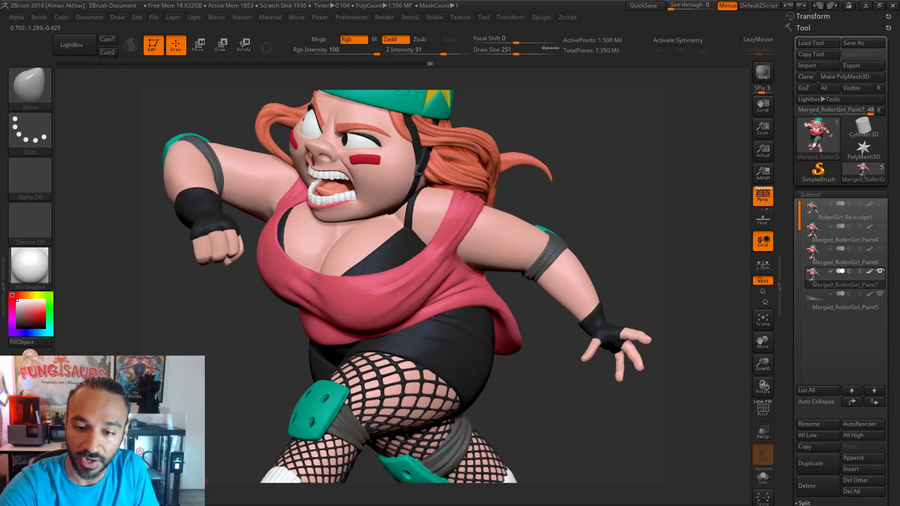
{"action": "right_click_drag", "start_coordinate": [598, 223], "coordinate": [534, 220]}
{"action": "key", "text": "s"}
{"action": "mouse_move", "coordinate": [535, 220]}
{"action": "left_mouse_down"}
{"action": "mouse_move", "coordinate": [518, 223]}
{"action": "mouse_move", "coordinate": [562, 231]}
{"action": "mouse_move", "coordinate": [538, 293]}
{"action": "left_mouse_up"}
Refine the outstretched arm's overall pose with the Move brush, raising the draw size to 445.
{"action": "key", "text": "s"}
{"action": "key", "text": "s"}
{"action": "right_click_drag", "start_coordinate": [604, 245], "coordinate": [565, 232], "text": "ctrl"}
{"action": "mouse_move", "coordinate": [564, 232]}
{"action": "right_mouse_down"}
{"action": "mouse_move", "coordinate": [606, 243]}
{"action": "mouse_move", "coordinate": [550, 269]}
{"action": "right_mouse_up"}
{"action": "key", "text": "s"}
{"action": "mouse_move", "coordinate": [549, 270]}
{"action": "left_mouse_down"}
{"action": "mouse_move", "coordinate": [542, 286]}
{"action": "mouse_move", "coordinate": [582, 314]}
{"action": "left_mouse_up"}
{"action": "key", "text": "s"}
{"action": "key", "text": "s"}
{"action": "key", "text": "s"}
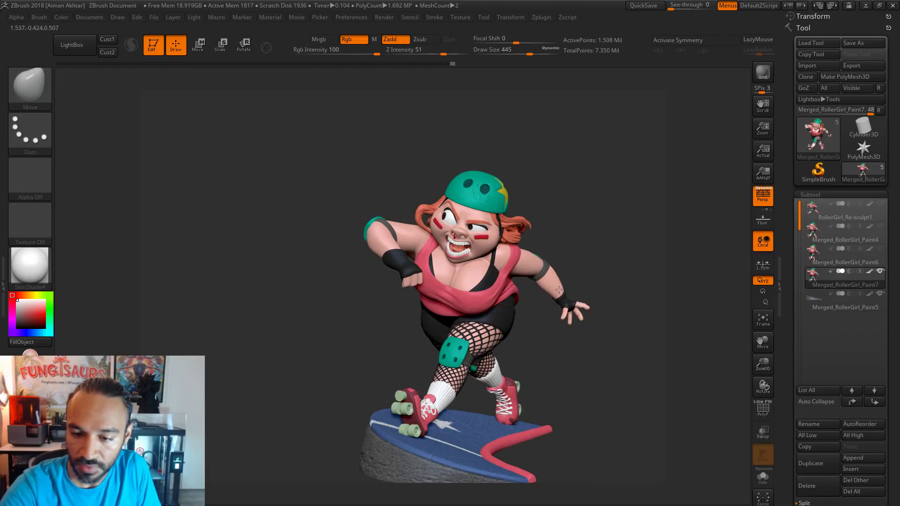
Reshape the outstretched arm's elbow and elbow pad from behind with the Move brush at draw sizes 331 and 299.
{"action": "mouse_move", "coordinate": [596, 265]}
{"action": "left_mouse_down"}
{"action": "mouse_move", "coordinate": [504, 249]}
{"action": "mouse_move", "coordinate": [516, 276]}
{"action": "left_mouse_up"}
{"action": "left_click_drag", "start_coordinate": [564, 317], "coordinate": [589, 313], "text": "alt"}
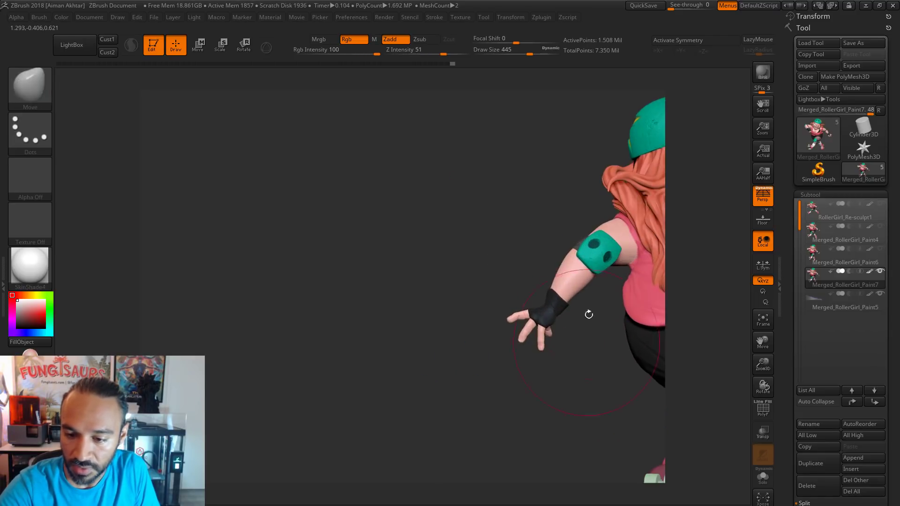
{"action": "key", "text": "s"}
{"action": "left_click_drag", "start_coordinate": [600, 246], "coordinate": [588, 253]}
{"action": "left_click_drag", "start_coordinate": [592, 299], "coordinate": [530, 289], "text": "alt"}
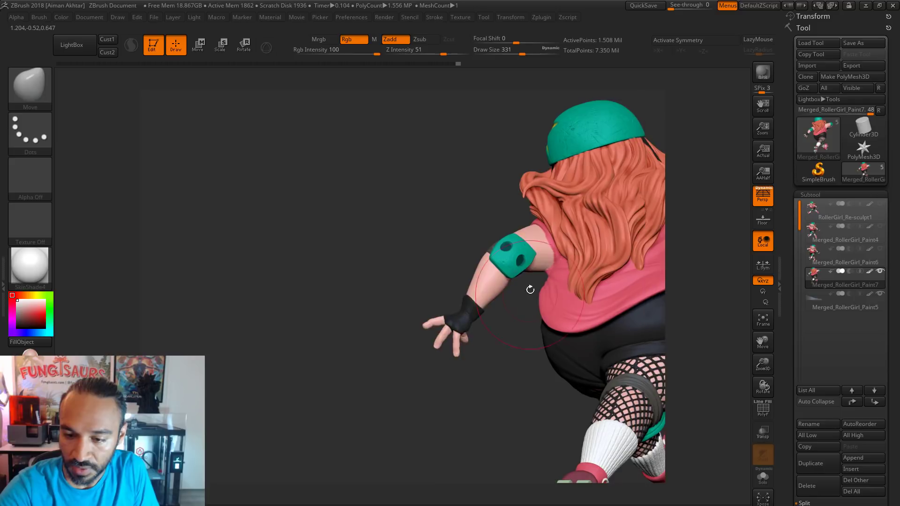
{"action": "key", "text": "s"}
{"action": "left_click_drag", "start_coordinate": [516, 258], "coordinate": [514, 259]}
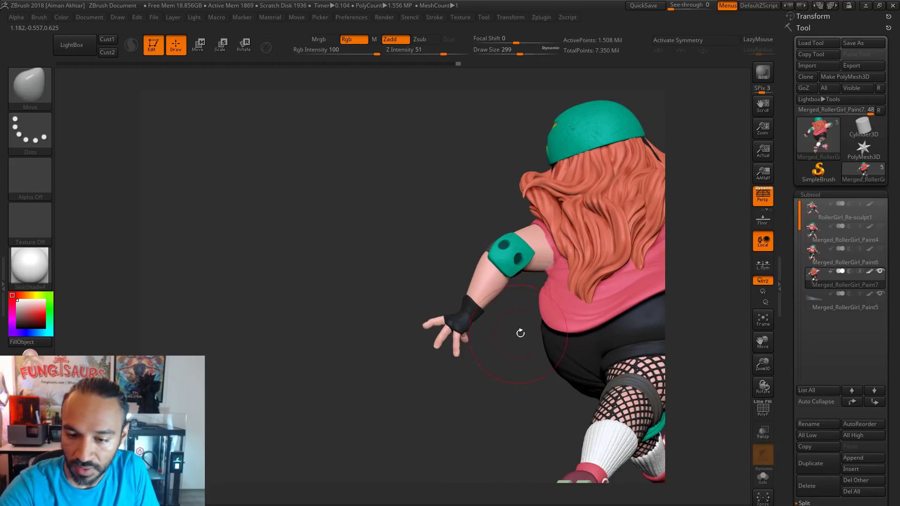
{"action": "left_click_drag", "start_coordinate": [521, 334], "coordinate": [542, 255]}
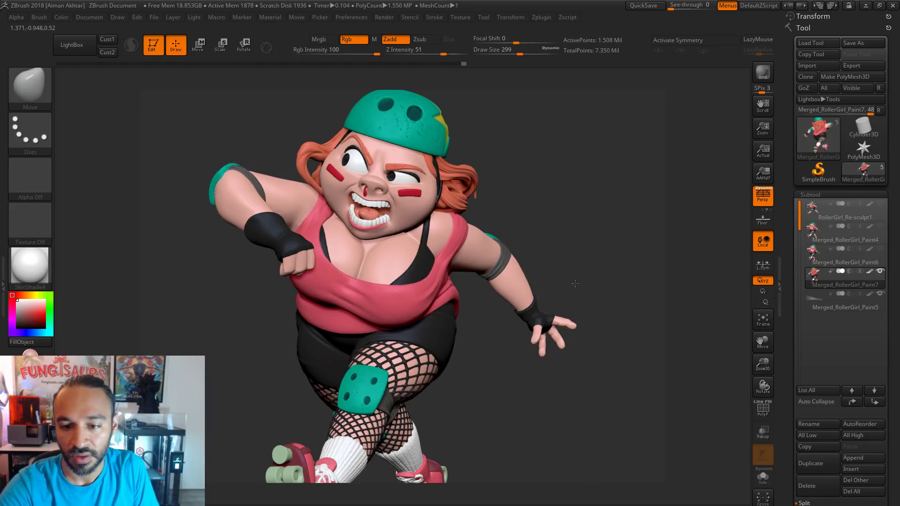
Compare the current outstretched arm with its earlier masked version by scrubbing the undo history back and returning to the latest state.
{"action": "mouse_move", "coordinate": [575, 284]}
{"action": "left_mouse_down", "text": "alt"}
{"action": "mouse_move", "coordinate": [572, 293]}
{"action": "mouse_move", "coordinate": [492, 268]}
{"action": "left_mouse_up", "text": "alt"}
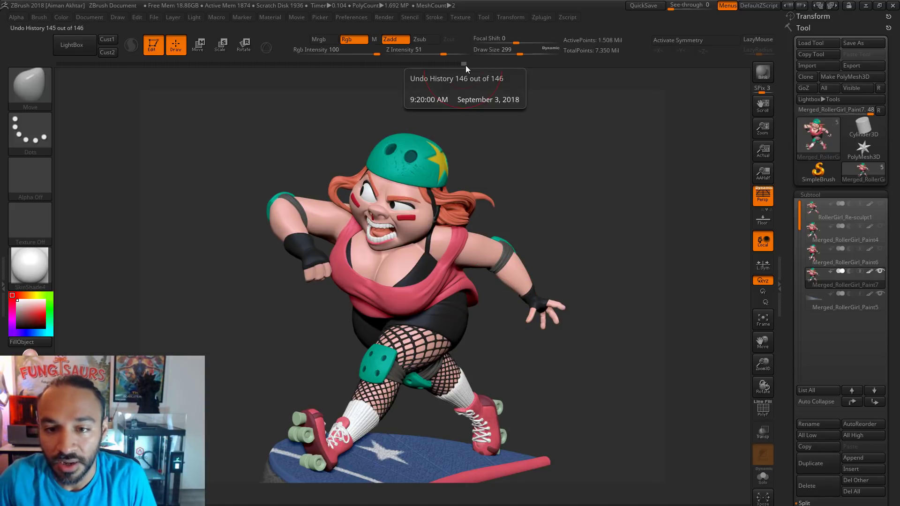
{"action": "key", "text": "ctrl+z"}
{"action": "left_click_drag", "start_coordinate": [323, 68], "coordinate": [345, 65]}
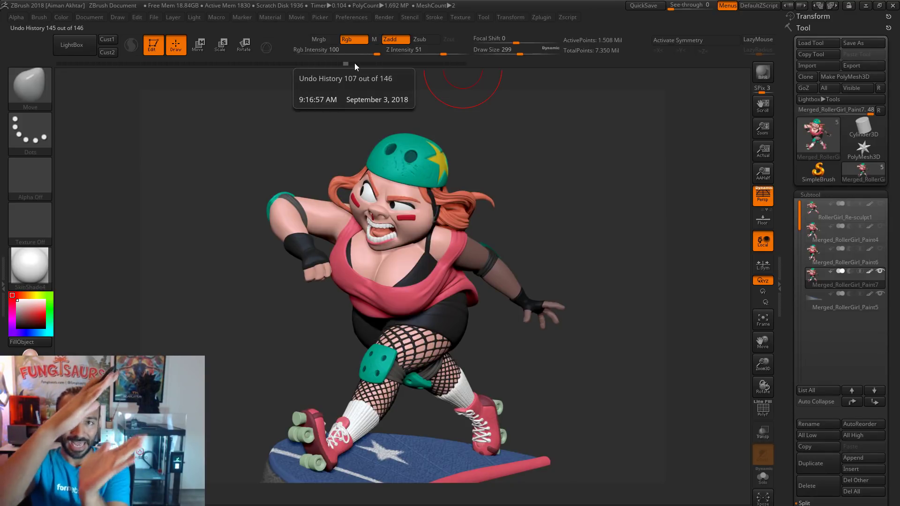
{"action": "left_click_drag", "start_coordinate": [344, 63], "coordinate": [512, 50]}
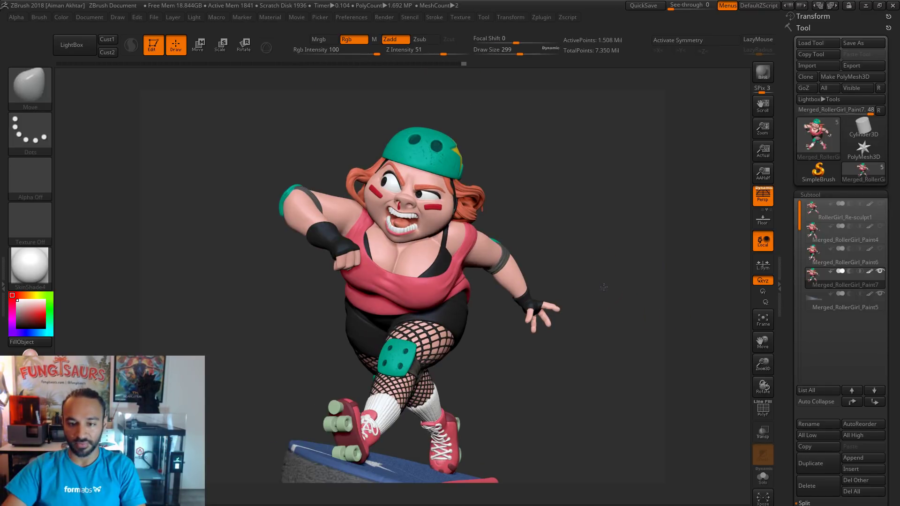
Adjust the outstretched arm's shoulder and upper arm from the front with the Move brush at draw size 274.
{"action": "left_click_drag", "start_coordinate": [641, 301], "coordinate": [623, 306], "text": "alt"}
{"action": "key", "text": "s"}
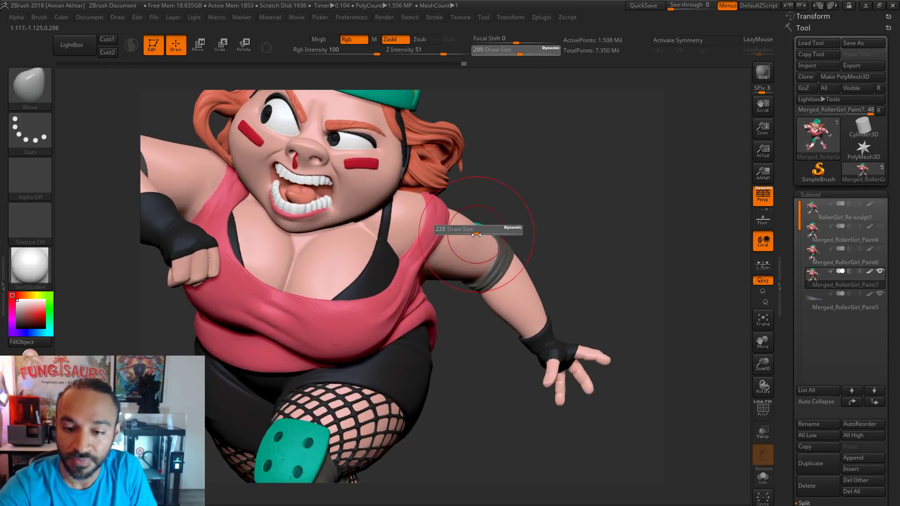
{"action": "left_click", "coordinate": [480, 228]}
{"action": "left_click_drag", "start_coordinate": [480, 227], "coordinate": [451, 214]}
{"action": "key", "text": "s"}
{"action": "left_click", "coordinate": [454, 215]}
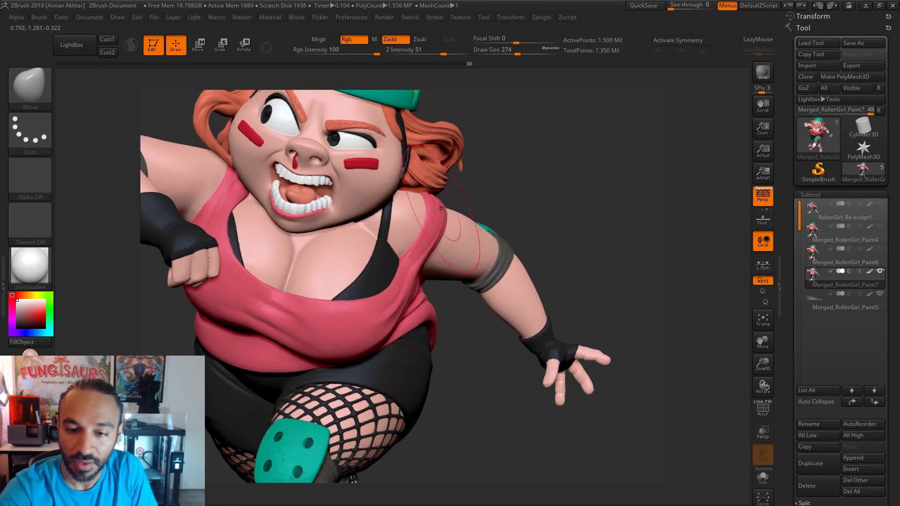
Refine the same shoulder with the Move brush at draw size 262 and check the pose from above and in front.
{"action": "left_click_drag", "start_coordinate": [550, 215], "coordinate": [452, 224]}
{"action": "key", "text": "f"}
{"action": "key", "text": "["}
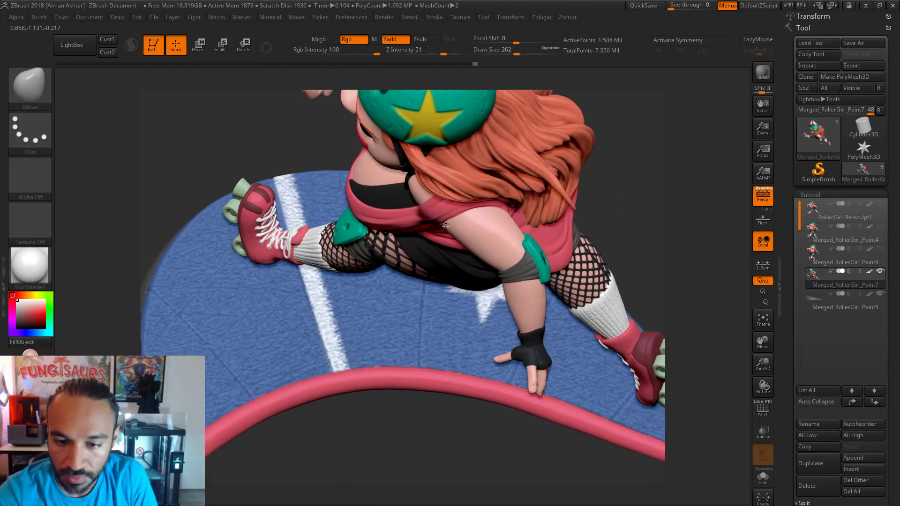
{"action": "mouse_move", "coordinate": [652, 192]}
{"action": "left_mouse_down", "text": "alt"}
{"action": "mouse_move", "coordinate": [621, 164]}
{"action": "mouse_move", "coordinate": [628, 183]}
{"action": "mouse_move", "coordinate": [613, 206]}
{"action": "mouse_move", "coordinate": [622, 240]}
{"action": "mouse_move", "coordinate": [601, 254]}
{"action": "mouse_move", "coordinate": [583, 249]}
{"action": "mouse_move", "coordinate": [609, 257]}
{"action": "mouse_move", "coordinate": [599, 258]}
{"action": "mouse_move", "coordinate": [620, 245]}
{"action": "left_mouse_up", "text": "alt"}
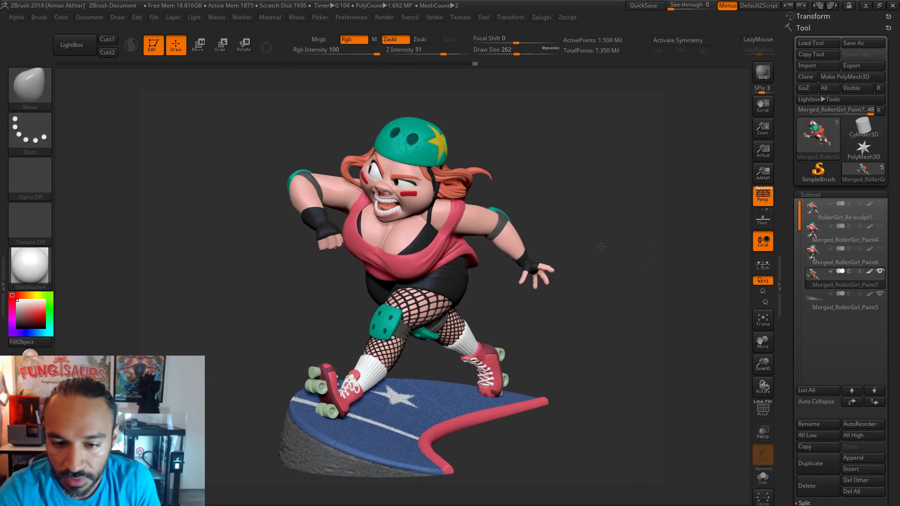
{"action": "left_click_drag", "start_coordinate": [602, 247], "coordinate": [610, 246]}
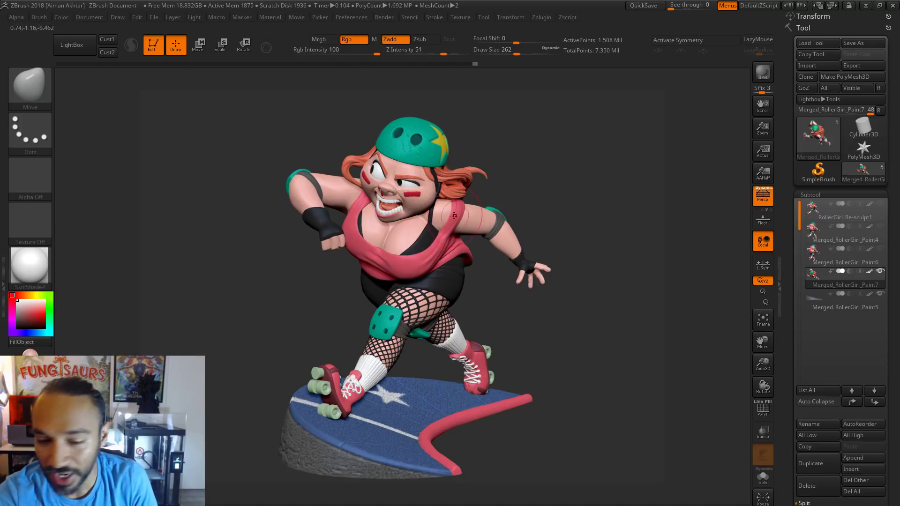
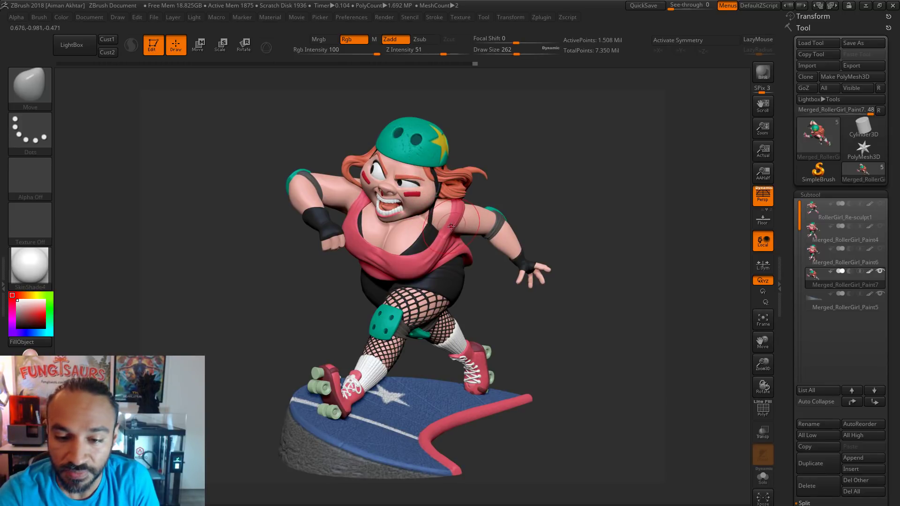
Nudge the shoulder strap and armpit of the outstretched arm with the Move brush at draw sizes 207 and 245.
{"action": "key", "text": "bracketleft"}
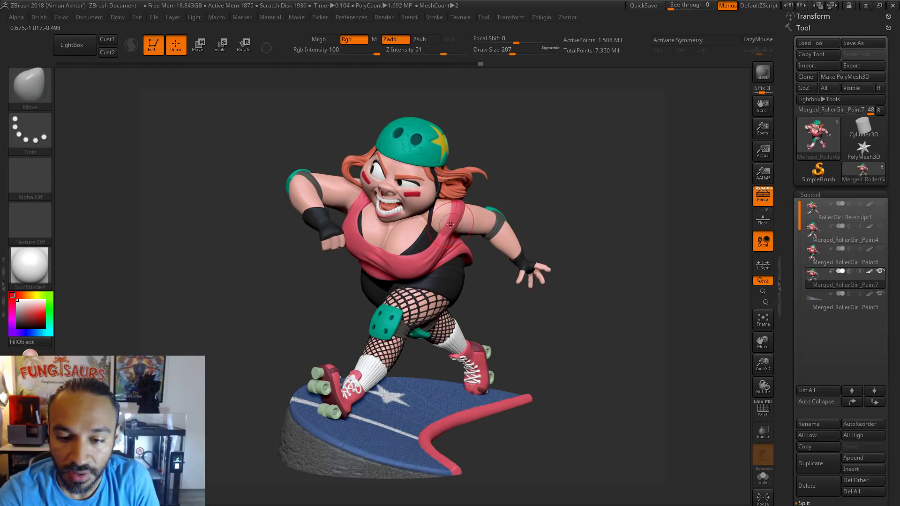
{"action": "key", "text": "s"}
{"action": "left_click_drag", "start_coordinate": [450, 225], "coordinate": [453, 225]}
{"action": "left_click_drag", "start_coordinate": [449, 230], "coordinate": [444, 232]}
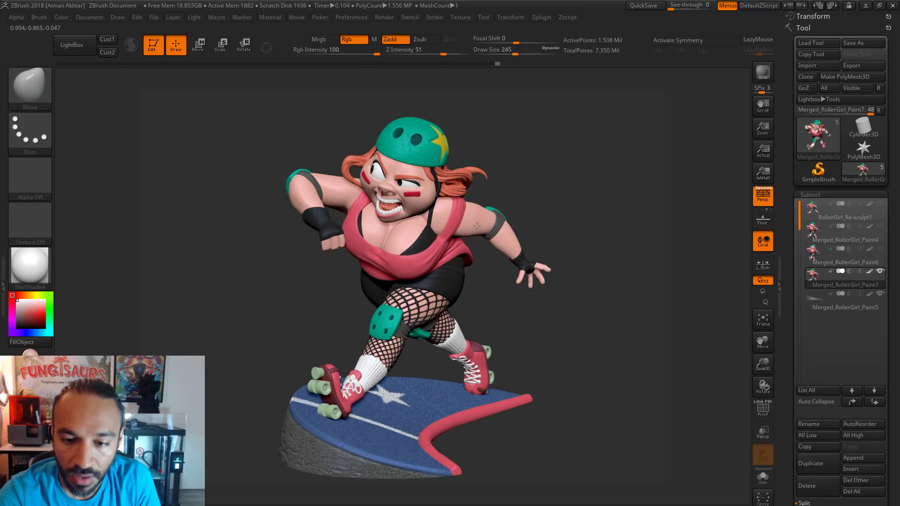
{"action": "left_click_drag", "start_coordinate": [530, 200], "coordinate": [481, 205]}
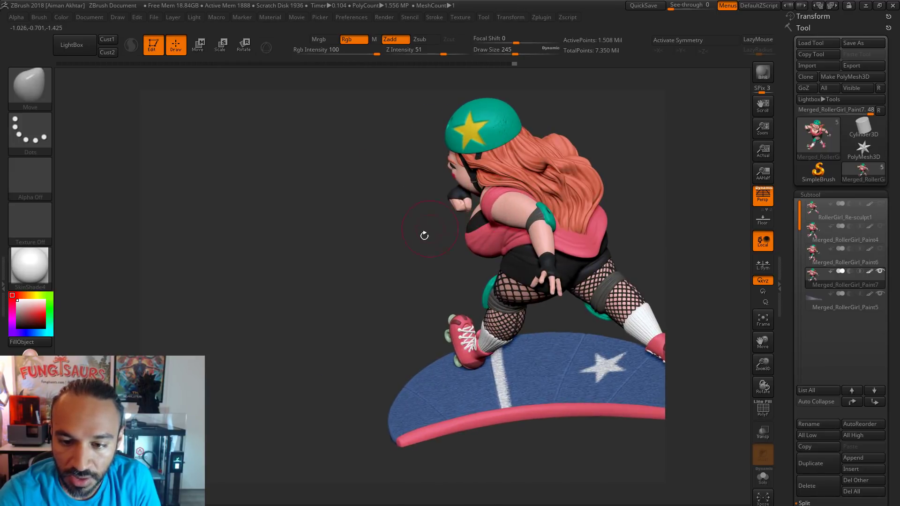
Shape the outstretched arm's shoulder from the side at draw size 262, and refine its upper arm at draw size 167.
{"action": "left_click_drag", "start_coordinate": [424, 235], "coordinate": [469, 201]}
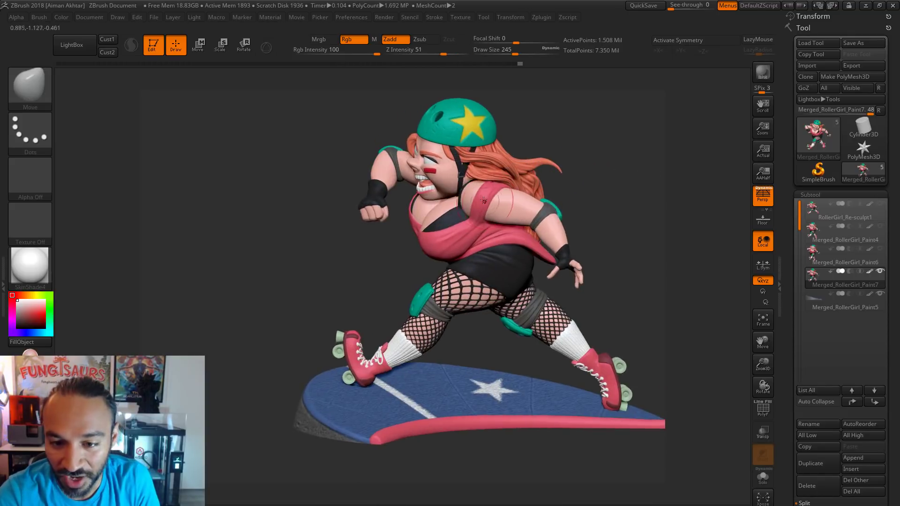
{"action": "key", "text": "bracketright"}
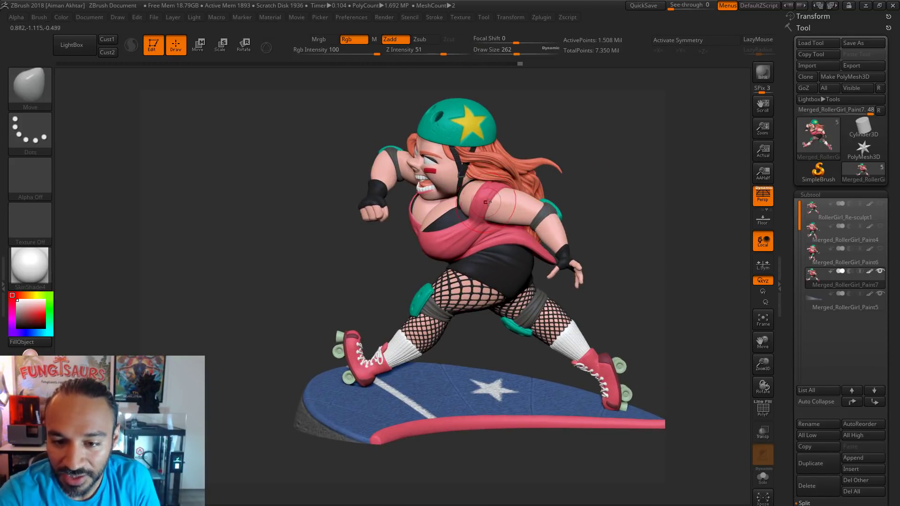
{"action": "mouse_move", "coordinate": [489, 213]}
{"action": "right_mouse_down"}
{"action": "mouse_move", "coordinate": [520, 197]}
{"action": "mouse_move", "coordinate": [497, 208]}
{"action": "right_mouse_up"}
{"action": "key", "text": "bracketleft"}
{"action": "key", "text": "bracketleft"}
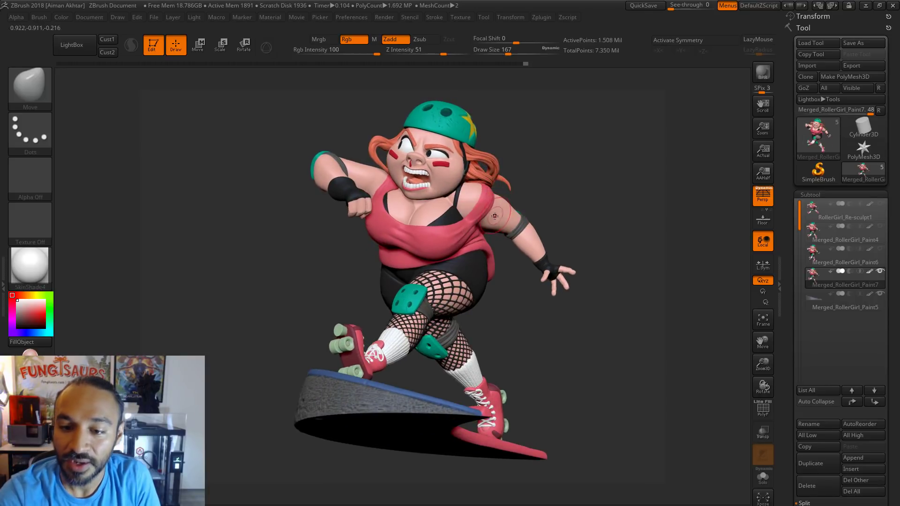
Adjust the outstretched upper arm with the Move brush at draw sizes 257 and 223, checking the pose from behind and in front.
{"action": "key", "text": "bracketright"}
{"action": "key", "text": "bracketright"}
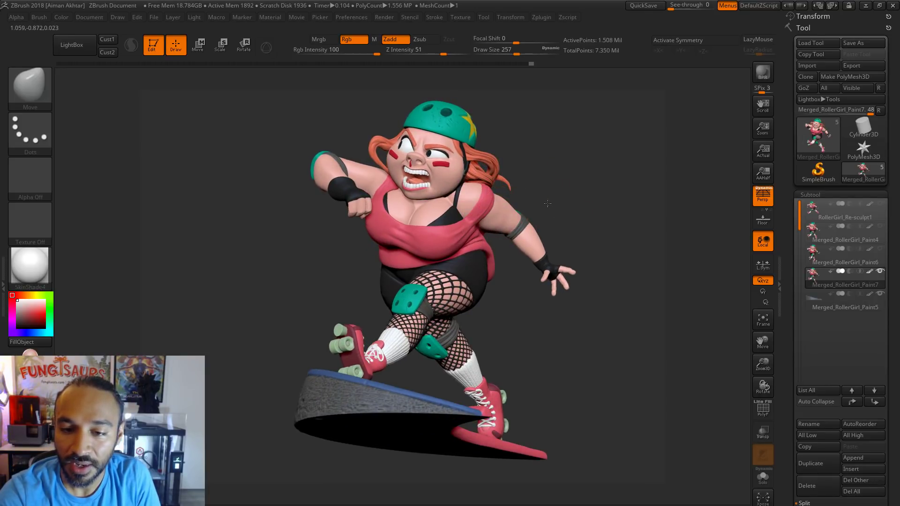
{"action": "left_click_drag", "start_coordinate": [547, 203], "coordinate": [458, 293]}
{"action": "mouse_move", "coordinate": [497, 206]}
{"action": "left_mouse_down"}
{"action": "mouse_move", "coordinate": [504, 197]}
{"action": "mouse_move", "coordinate": [491, 189]}
{"action": "mouse_move", "coordinate": [494, 221]}
{"action": "left_mouse_up"}
{"action": "key", "text": "s"}
{"action": "key", "text": "s"}
{"action": "key", "text": "s"}
{"action": "left_click_drag", "start_coordinate": [395, 315], "coordinate": [653, 177]}
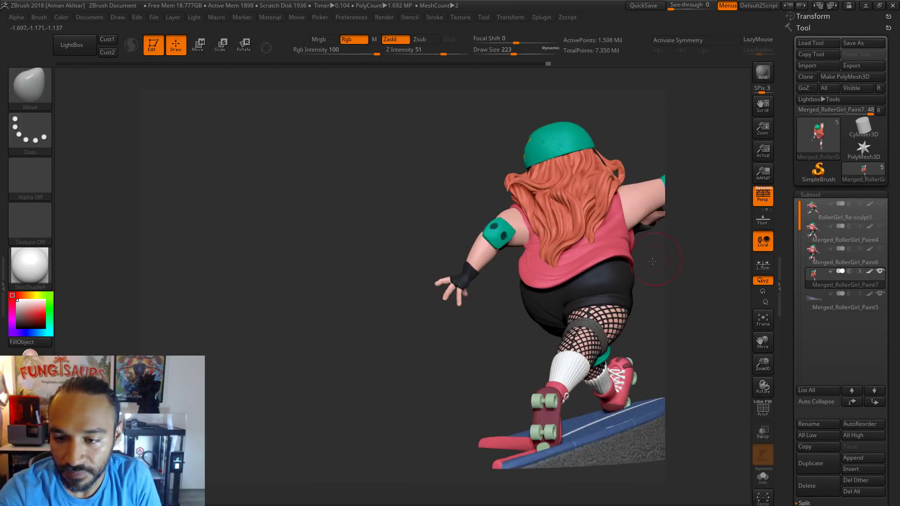
{"action": "left_click_drag", "start_coordinate": [652, 261], "coordinate": [456, 212]}
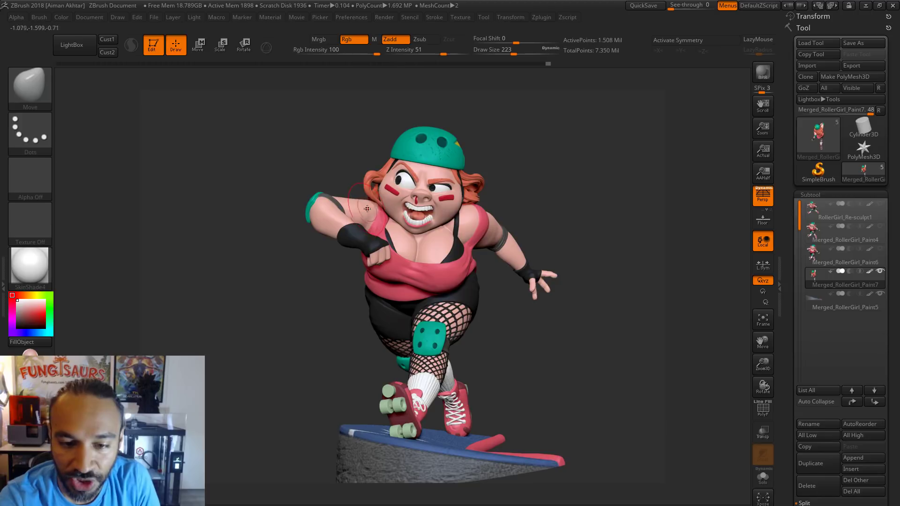
Reshape the bent arm's shoulder and upper arm from the side with the Move brush at draw sizes 257 and 223.
{"action": "mouse_move", "coordinate": [367, 208]}
{"action": "left_mouse_down"}
{"action": "mouse_move", "coordinate": [630, 199]}
{"action": "mouse_move", "coordinate": [608, 211]}
{"action": "mouse_move", "coordinate": [647, 214]}
{"action": "left_mouse_up"}
{"action": "key", "text": "["}
{"action": "key", "text": "s"}
{"action": "mouse_move", "coordinate": [508, 263]}
{"action": "left_mouse_down"}
{"action": "mouse_move", "coordinate": [492, 265]}
{"action": "mouse_move", "coordinate": [523, 250]}
{"action": "mouse_move", "coordinate": [488, 261]}
{"action": "mouse_move", "coordinate": [478, 235]}
{"action": "mouse_move", "coordinate": [525, 236]}
{"action": "left_mouse_up"}
{"action": "key", "text": "bracketleft"}
{"action": "key", "text": "bracketleft"}
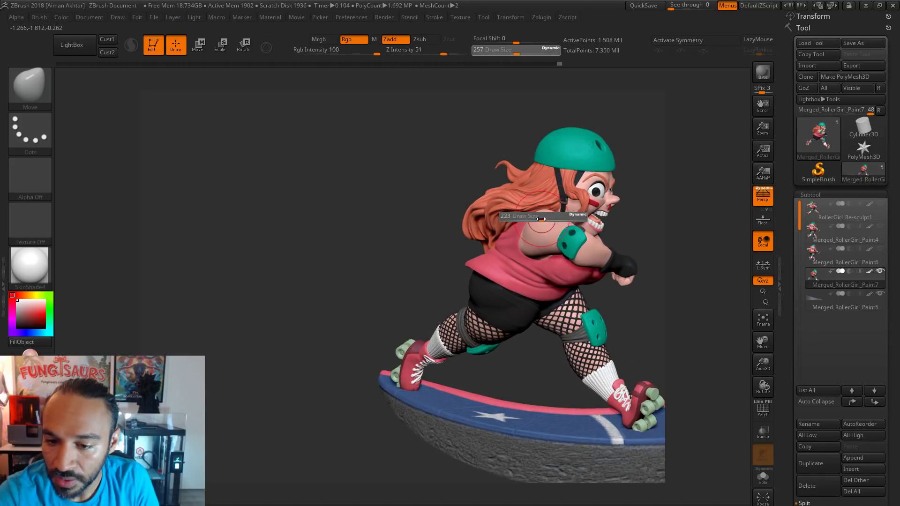
Carve a crease where the bent arm meets the shoulder with the DamStandard brush at draw size 154, and smooth it.
{"action": "mouse_move", "coordinate": [600, 222]}
{"action": "left_mouse_down"}
{"action": "mouse_move", "coordinate": [521, 224]}
{"action": "mouse_move", "coordinate": [452, 301]}
{"action": "mouse_move", "coordinate": [469, 299]}
{"action": "mouse_move", "coordinate": [528, 209]}
{"action": "mouse_move", "coordinate": [512, 232]}
{"action": "mouse_move", "coordinate": [507, 226]}
{"action": "left_mouse_up"}
{"action": "key", "text": "b"}
{"action": "key", "text": "d"}
{"action": "key", "text": "s"}
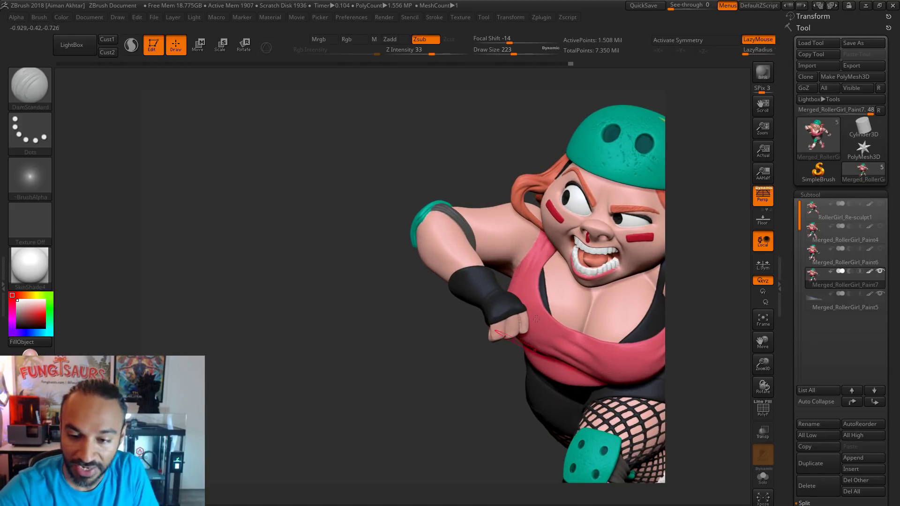
{"action": "key", "text": "s"}
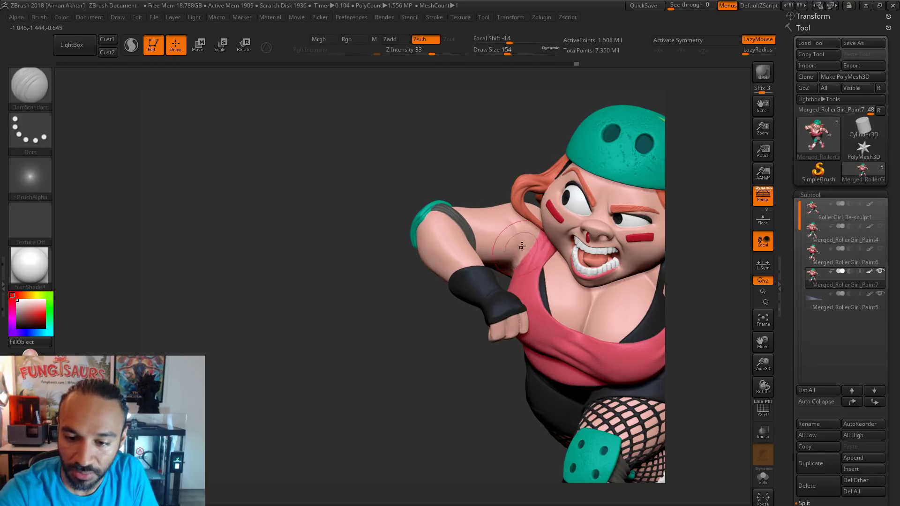
{"action": "right_click_drag", "start_coordinate": [507, 189], "coordinate": [516, 238]}
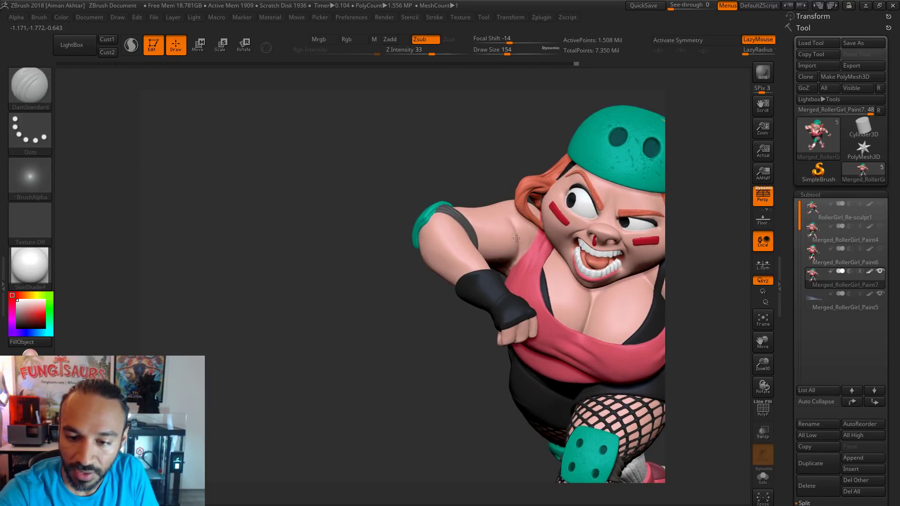
{"action": "mouse_move", "coordinate": [512, 237]}
{"action": "left_mouse_down", "text": "shift"}
{"action": "mouse_move", "coordinate": [513, 248]}
{"action": "mouse_move", "coordinate": [509, 221]}
{"action": "mouse_move", "coordinate": [506, 234]}
{"action": "left_mouse_up", "text": "shift"}
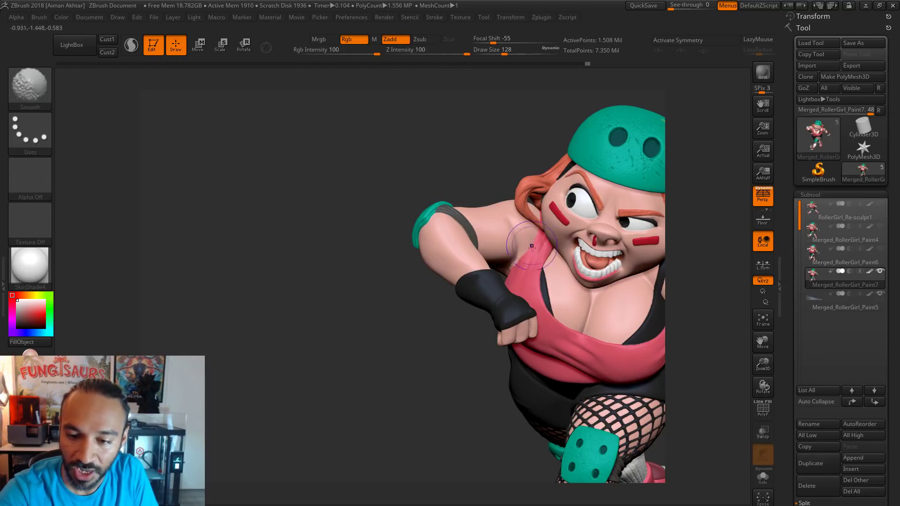
Try to sharpen the bent arm's shoulder crease with the Pinch brush at draw size 112, and undo the strokes.
{"action": "right_click_drag", "start_coordinate": [532, 247], "coordinate": [500, 223]}
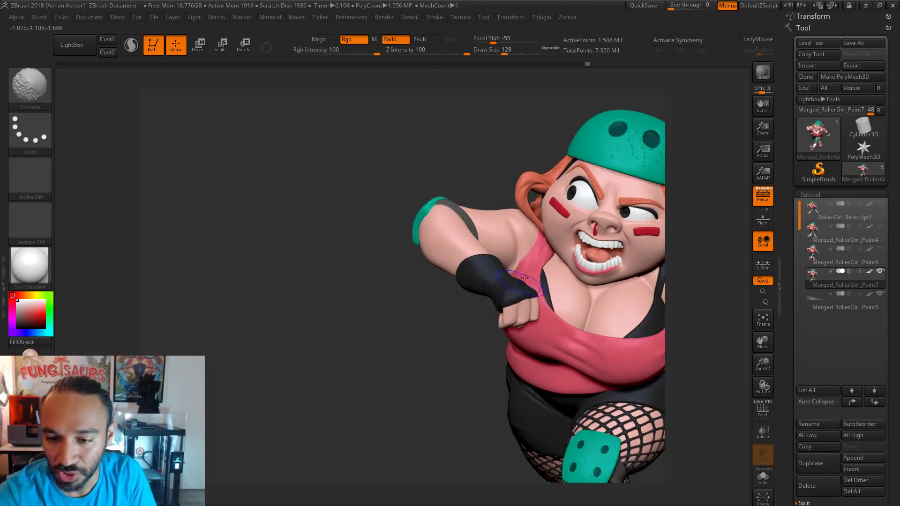
{"action": "key", "text": "s"}
{"action": "left_click", "coordinate": [511, 224]}
{"action": "key", "text": "b"}
{"action": "key", "text": "p"}
{"action": "key", "text": "i"}
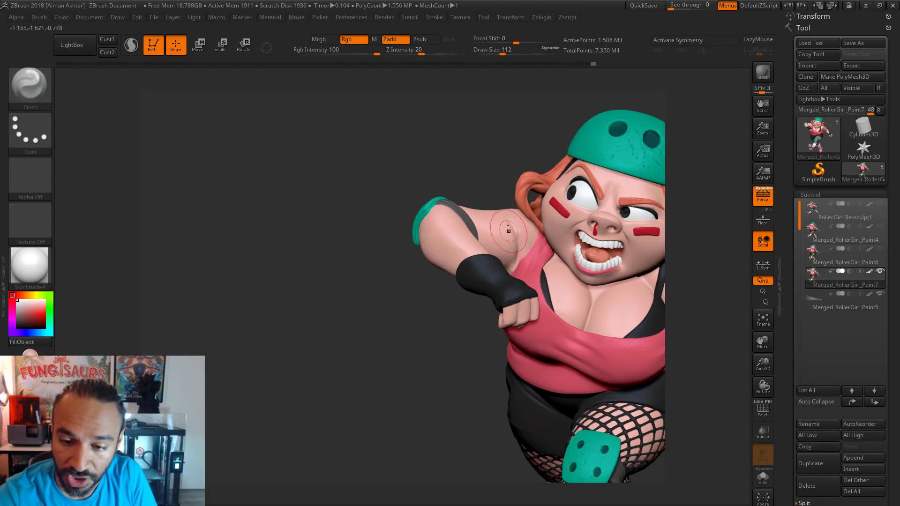
{"action": "key", "text": "ctrl+z"}
{"action": "left_click_drag", "start_coordinate": [511, 222], "coordinate": [515, 253]}
{"action": "key", "text": "ctrl+z"}
Smooth the bent arm's shoulder crease and switch to the Move brush at draw size 77.
{"action": "right_click_drag", "start_coordinate": [498, 254], "coordinate": [522, 323]}
{"action": "left_click_drag", "start_coordinate": [512, 220], "coordinate": [507, 232], "text": "shift"}
{"action": "key", "text": "b"}
{"action": "key", "text": "m"}
{"action": "key", "text": "v"}
{"action": "key", "text": "s"}
{"action": "key", "text": "s"}
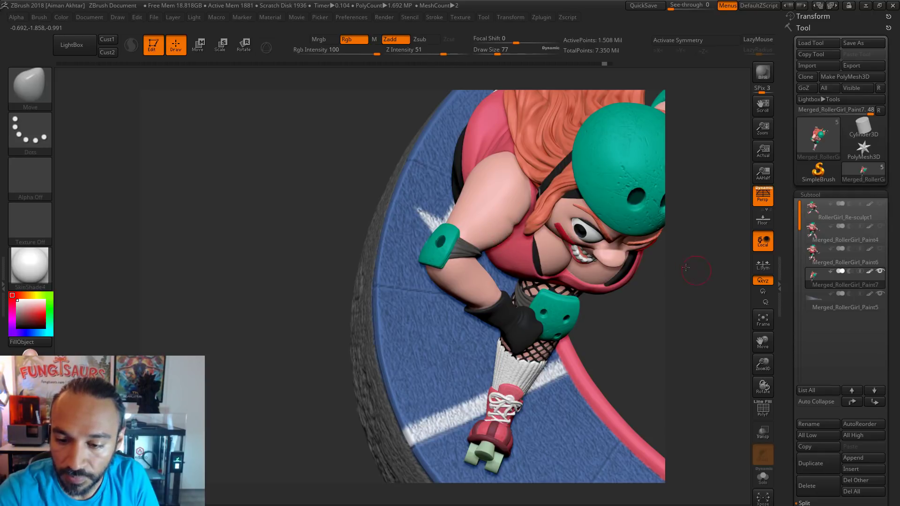
Adjust the bent arm's armpit fold with the Move brush and smooth the surrounding skin at draw size 44.
{"action": "right_click_drag", "start_coordinate": [506, 232], "coordinate": [516, 226]}
{"action": "right_click_drag", "start_coordinate": [458, 325], "coordinate": [529, 238]}
{"action": "key", "text": "s"}
{"action": "left_click_drag", "start_coordinate": [530, 238], "coordinate": [523, 246]}
{"action": "key", "text": "shift"}
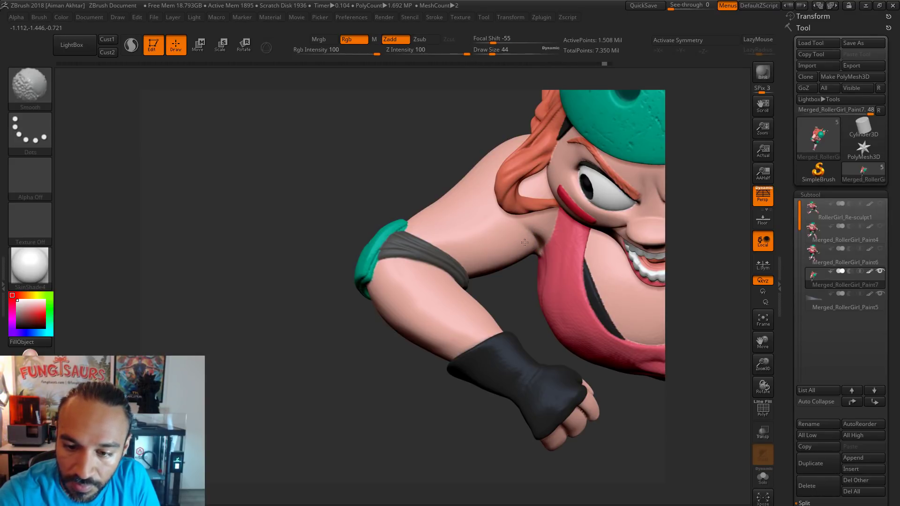
{"action": "right_click_drag", "start_coordinate": [507, 267], "coordinate": [520, 232]}
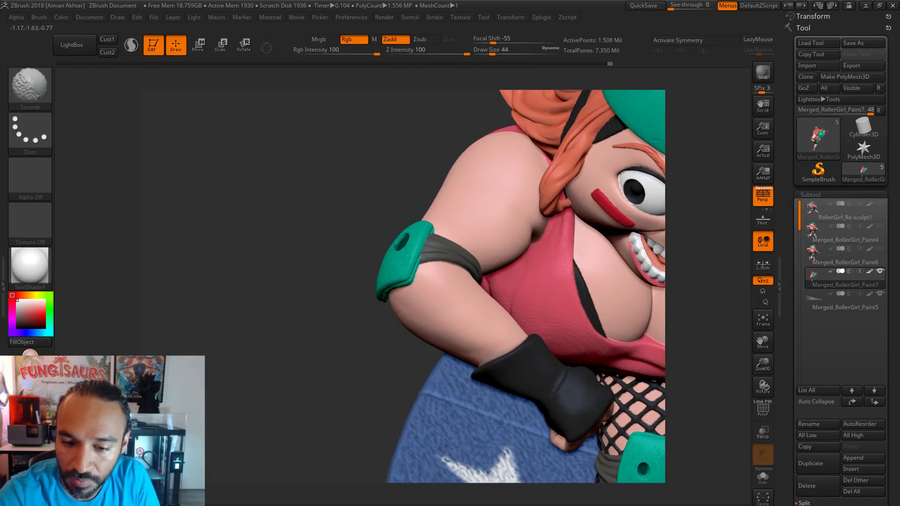
Smooth the skin of the bent forearm below the elbow pad at draw size 44.
{"action": "left_click_drag", "start_coordinate": [427, 292], "coordinate": [481, 333], "text": "shift"}
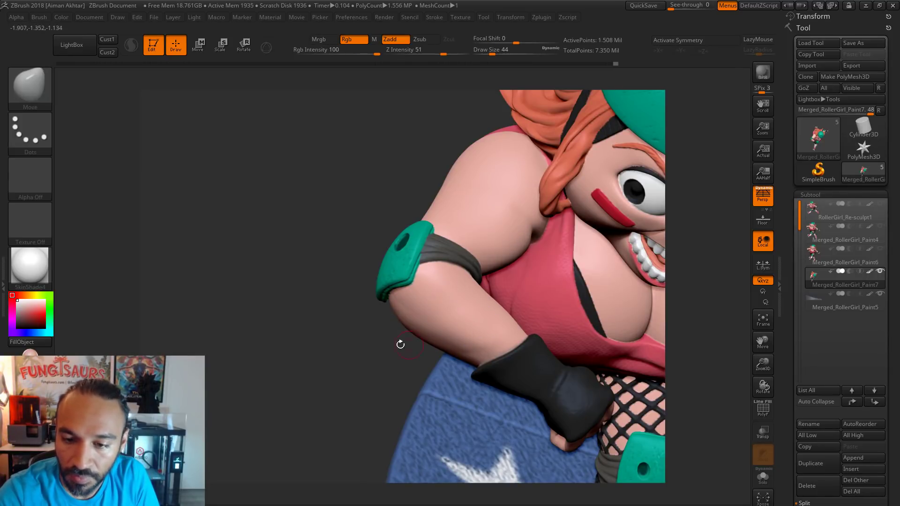
{"action": "mouse_move", "coordinate": [366, 338]}
{"action": "left_mouse_down"}
{"action": "mouse_move", "coordinate": [351, 331]}
{"action": "mouse_move", "coordinate": [350, 308]}
{"action": "mouse_move", "coordinate": [378, 365]}
{"action": "mouse_move", "coordinate": [396, 381]}
{"action": "left_mouse_up"}
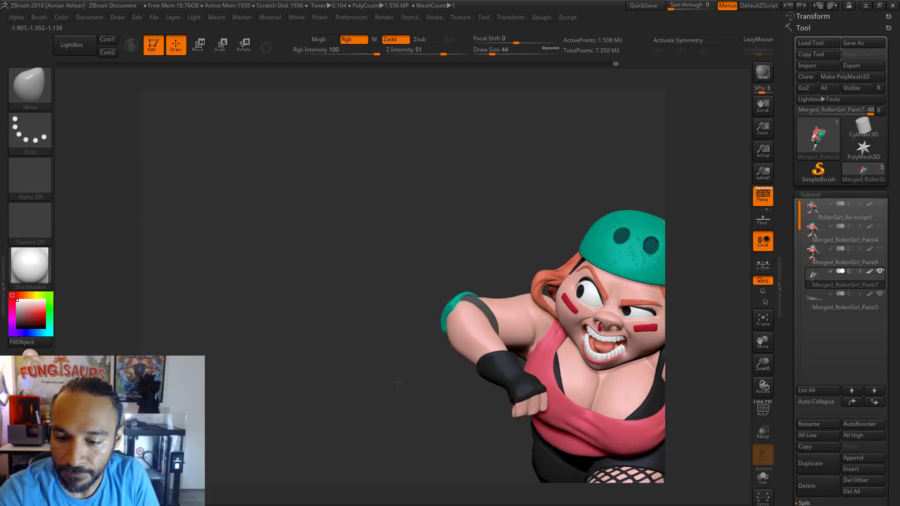
{"action": "mouse_move", "coordinate": [446, 409]}
{"action": "left_mouse_down"}
{"action": "mouse_move", "coordinate": [424, 399]}
{"action": "mouse_move", "coordinate": [374, 298]}
{"action": "left_mouse_up"}
{"action": "left_click_drag", "start_coordinate": [640, 224], "coordinate": [622, 187]}
Define the bent arm's shoulder and armpit creases with the DamStandard brush, raising the draw size to 80 and 104.
{"action": "key", "text": "b"}
{"action": "key", "text": "d"}
{"action": "key", "text": "s"}
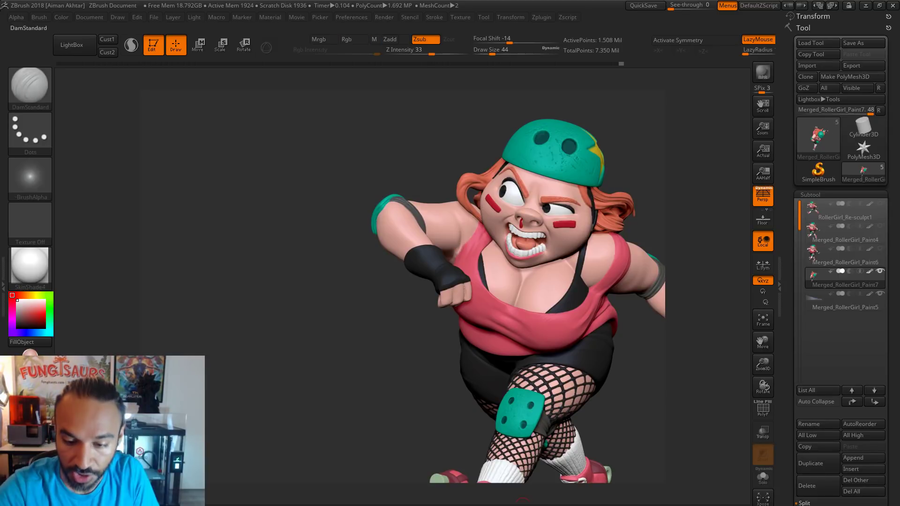
{"action": "left_click_drag", "start_coordinate": [432, 155], "coordinate": [469, 245]}
{"action": "key", "text": "s"}
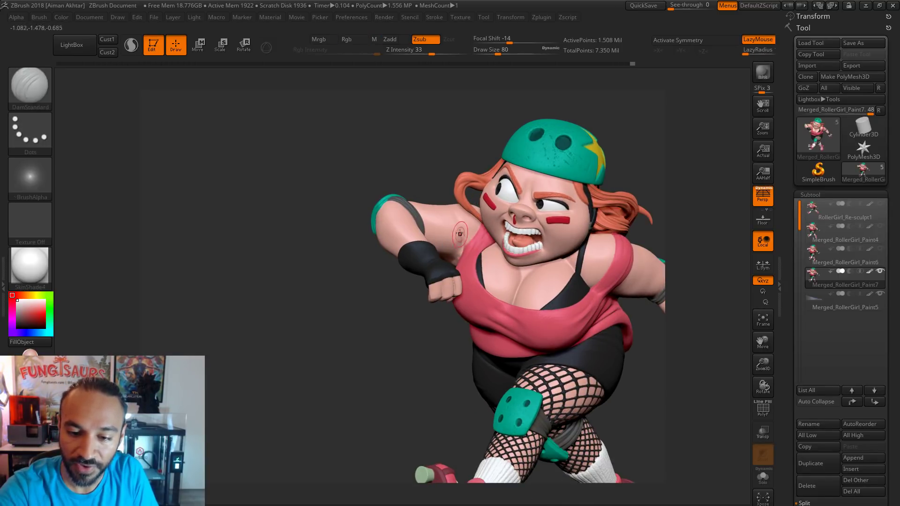
{"action": "left_click_drag", "start_coordinate": [417, 153], "coordinate": [454, 256]}
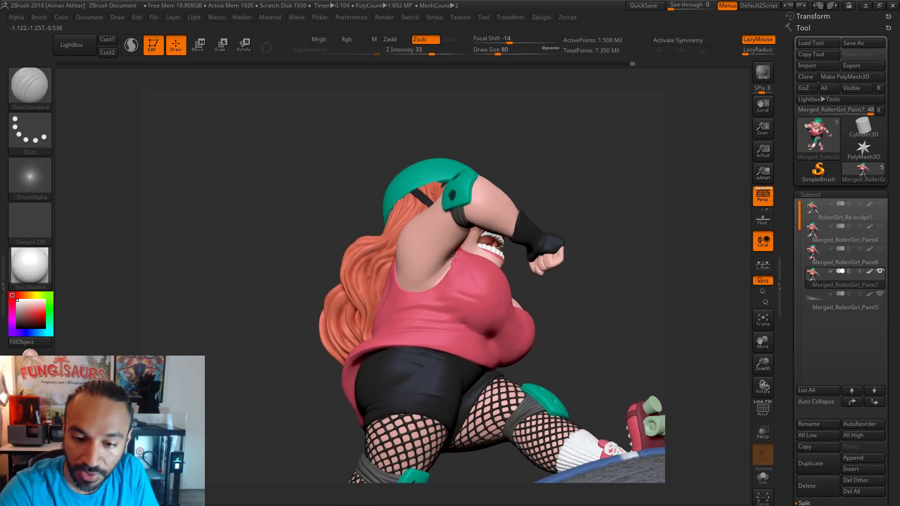
{"action": "left_click_drag", "start_coordinate": [618, 171], "coordinate": [497, 268]}
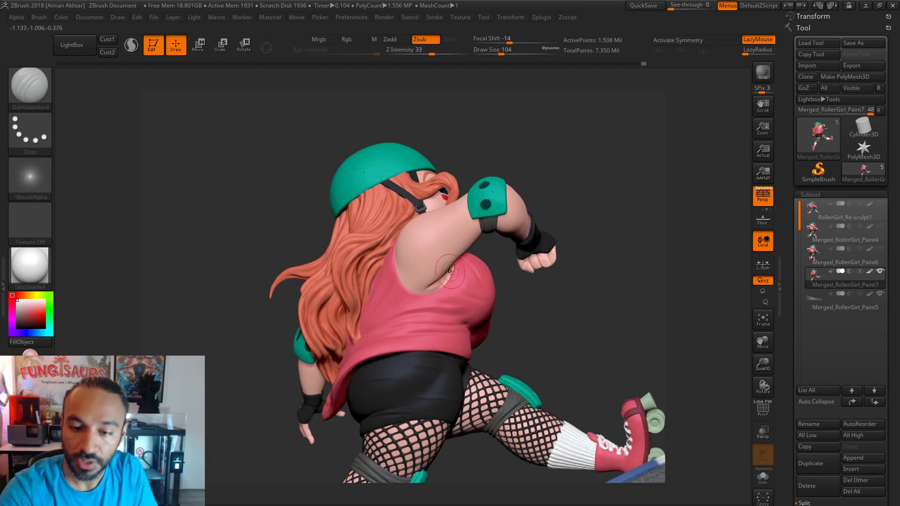
Carve skin creases across the back of the bent upper arm with DamStandard at draw sizes 128 and 212, and smooth them.
{"action": "mouse_move", "coordinate": [580, 196]}
{"action": "left_mouse_down"}
{"action": "mouse_move", "coordinate": [589, 201]}
{"action": "mouse_move", "coordinate": [581, 197]}
{"action": "mouse_move", "coordinate": [590, 139]}
{"action": "mouse_move", "coordinate": [607, 181]}
{"action": "mouse_move", "coordinate": [591, 181]}
{"action": "left_mouse_up"}
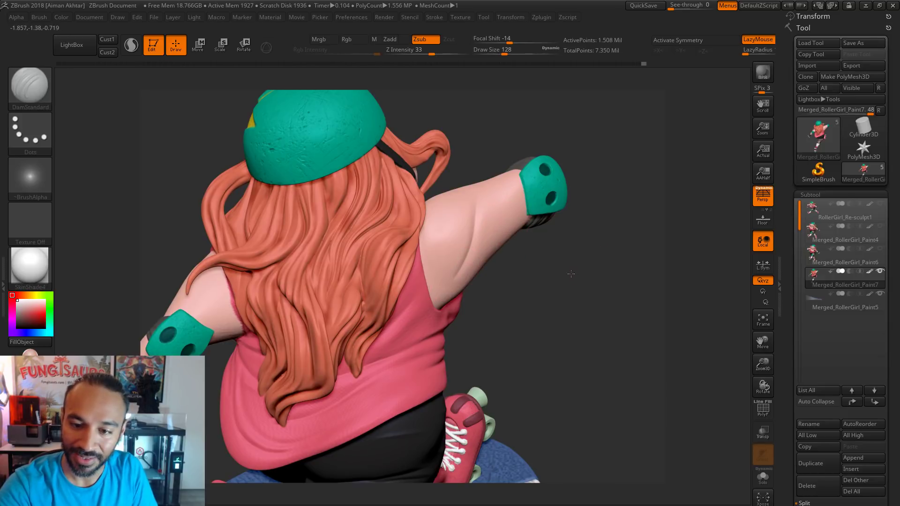
{"action": "mouse_move", "coordinate": [571, 273]}
{"action": "left_mouse_down"}
{"action": "mouse_move", "coordinate": [539, 282]}
{"action": "mouse_move", "coordinate": [551, 290]}
{"action": "left_mouse_up"}
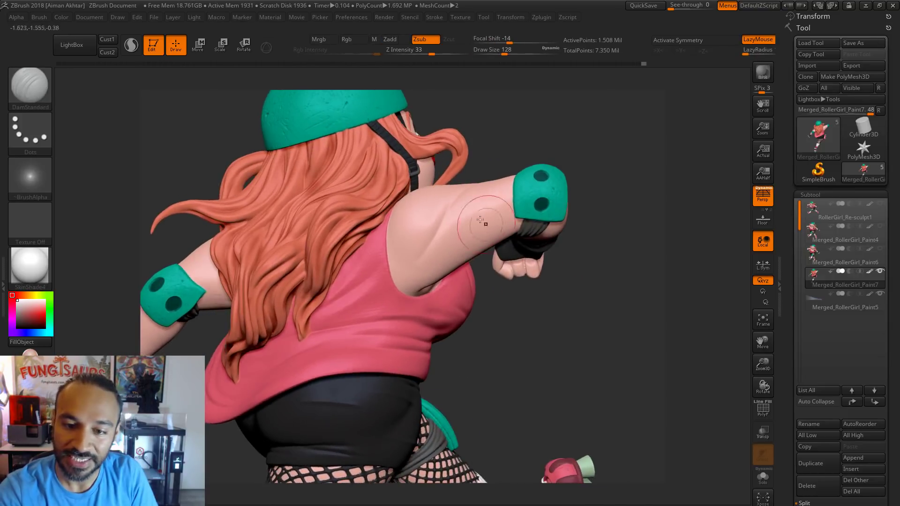
{"action": "key", "text": "shift"}
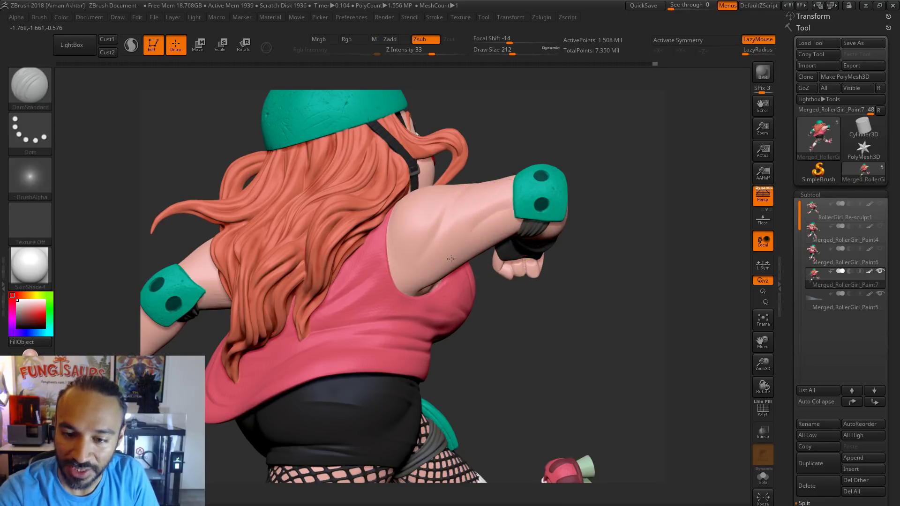
{"action": "mouse_move", "coordinate": [594, 205]}
{"action": "left_mouse_down"}
{"action": "mouse_move", "coordinate": [539, 211]}
{"action": "mouse_move", "coordinate": [609, 202]}
{"action": "mouse_move", "coordinate": [572, 197]}
{"action": "left_mouse_up"}
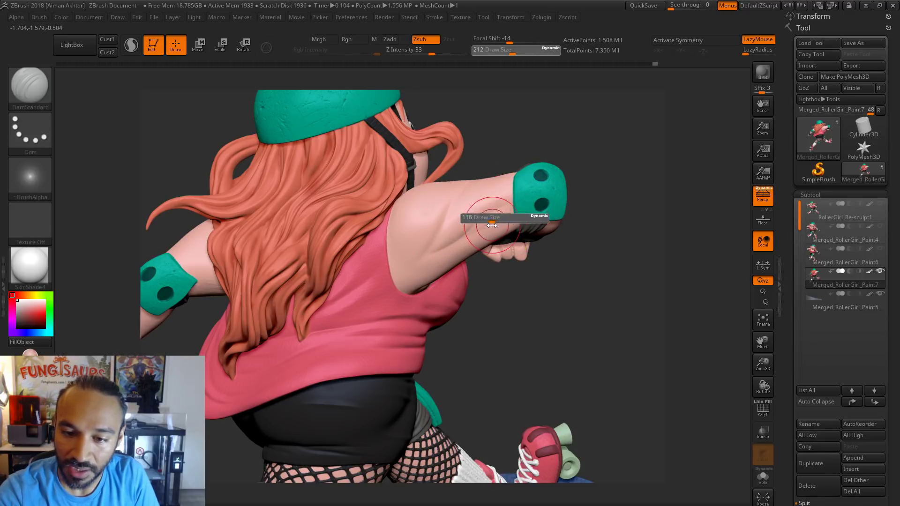
Puff up the skin around the bent upper arm's creases with the Inflat brush at draw size 116, and smooth it at 71.
{"action": "key", "text": "b"}
{"action": "key", "text": "i"}
{"action": "key", "text": "n"}
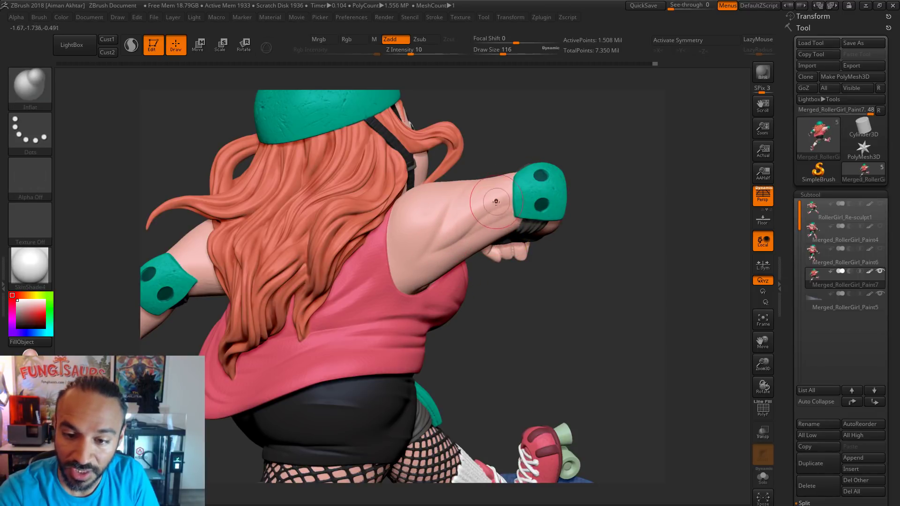
{"action": "key", "text": "shift"}
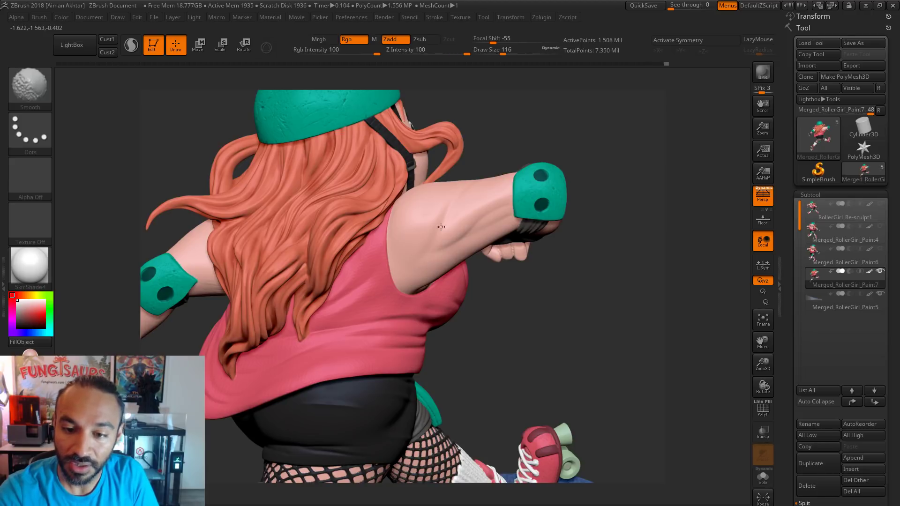
{"action": "left_click_drag", "start_coordinate": [604, 300], "coordinate": [445, 331]}
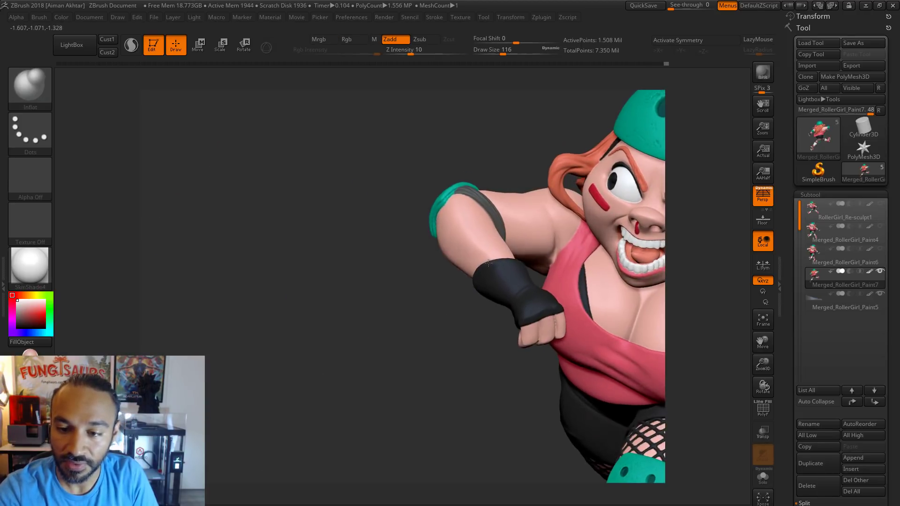
{"action": "mouse_move", "coordinate": [489, 264]}
{"action": "left_mouse_down"}
{"action": "mouse_move", "coordinate": [542, 261]}
{"action": "mouse_move", "coordinate": [512, 179]}
{"action": "left_mouse_up"}
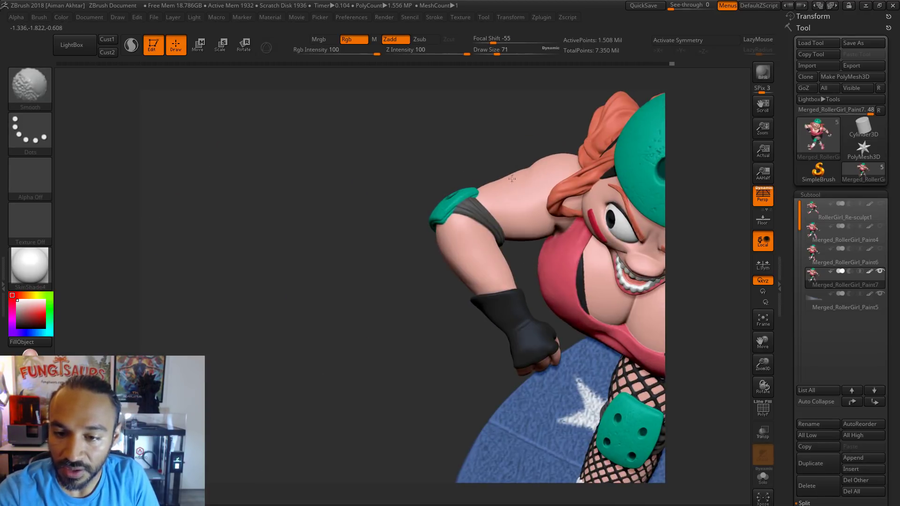
{"action": "left_click_drag", "start_coordinate": [525, 137], "coordinate": [421, 301]}
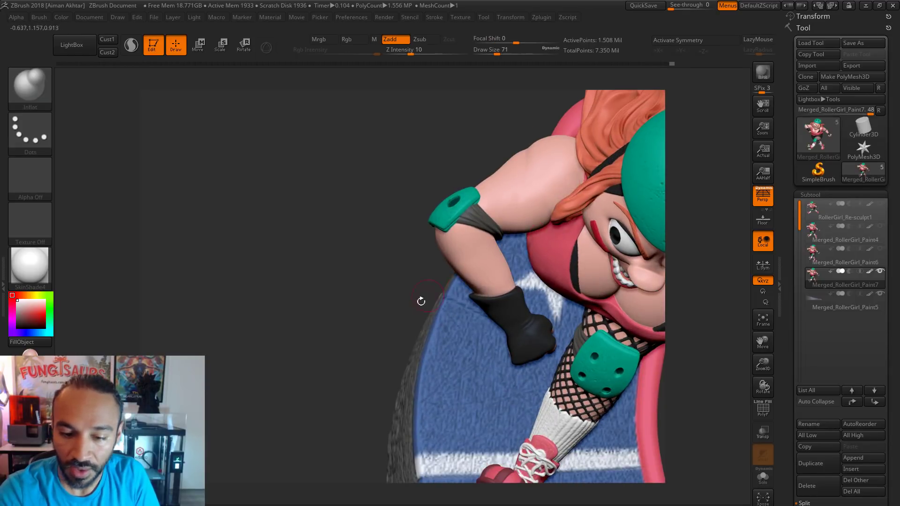
Deepen the crease on top of the bent upper arm with the DamStandard brush at draw size 124, and smooth it.
{"action": "key", "text": "ctrl"}
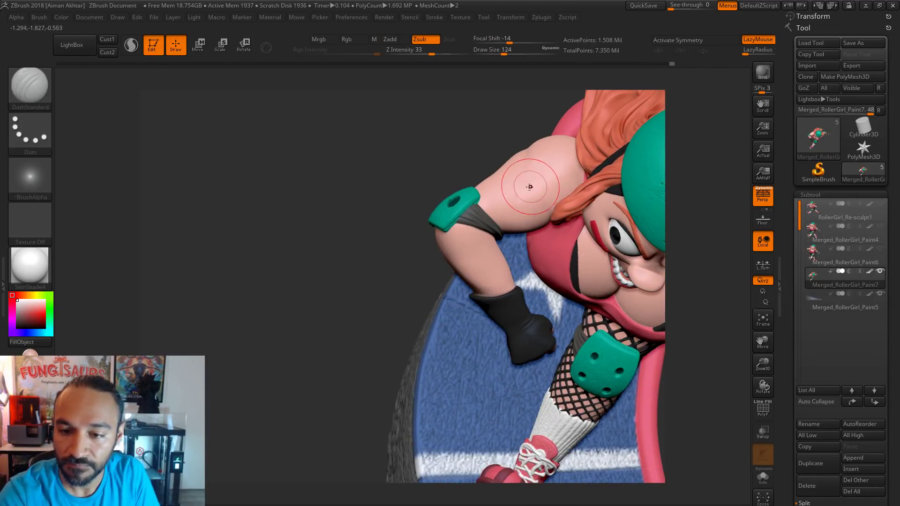
{"action": "key", "text": "b"}
{"action": "key", "text": "d"}
{"action": "key", "text": "s"}
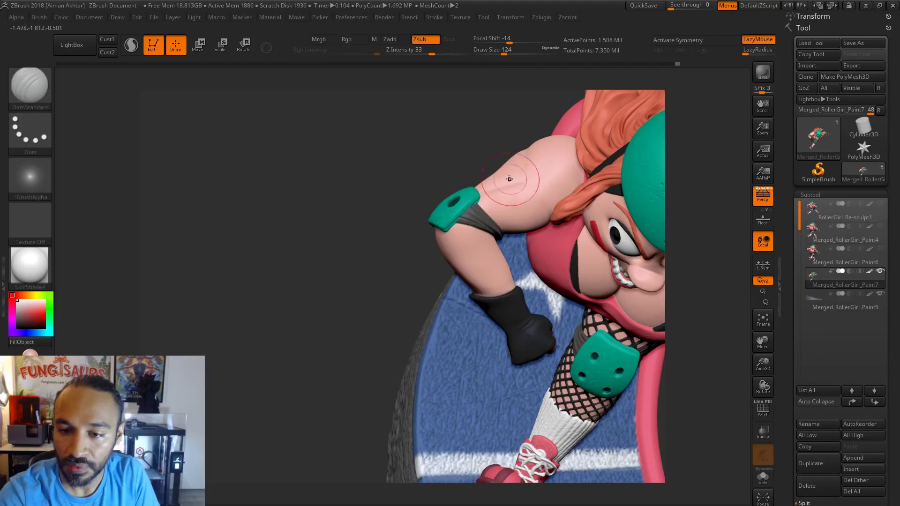
{"action": "key", "text": "shift"}
{"action": "mouse_move", "coordinate": [412, 221]}
{"action": "left_mouse_down", "text": "shift"}
{"action": "mouse_move", "coordinate": [392, 241]}
{"action": "mouse_move", "coordinate": [381, 288]}
{"action": "mouse_move", "coordinate": [300, 292]}
{"action": "left_mouse_up", "text": "shift"}
{"action": "key", "text": "f"}
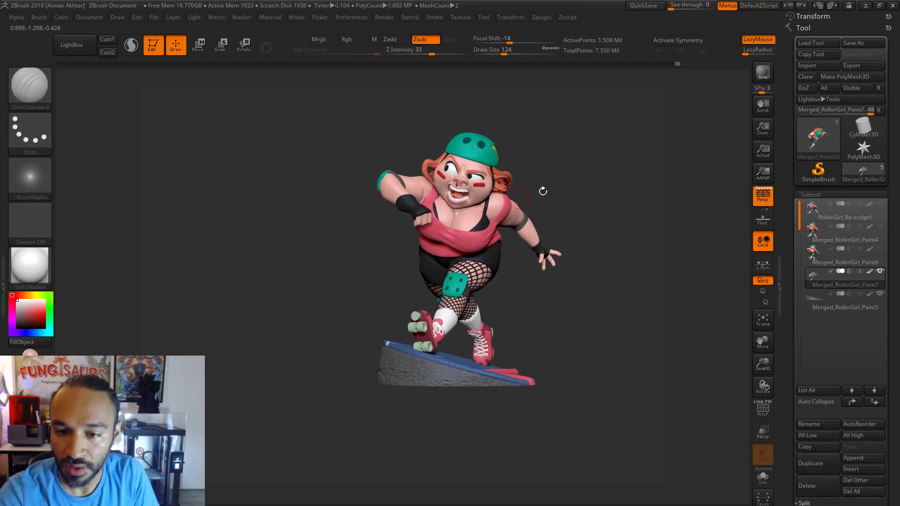
Carve a crease on the extended upper arm beside the tank top strap with DamStandard at draw size 182, undoing one stroke.
{"action": "left_click_drag", "start_coordinate": [543, 191], "coordinate": [497, 206]}
{"action": "mouse_move", "coordinate": [593, 195]}
{"action": "left_mouse_down", "text": "alt"}
{"action": "mouse_move", "coordinate": [681, 198]}
{"action": "mouse_move", "coordinate": [560, 186]}
{"action": "mouse_move", "coordinate": [633, 177]}
{"action": "mouse_move", "coordinate": [661, 187]}
{"action": "left_mouse_up", "text": "alt"}
{"action": "mouse_move", "coordinate": [603, 163]}
{"action": "left_mouse_down"}
{"action": "mouse_move", "coordinate": [577, 175]}
{"action": "mouse_move", "coordinate": [534, 164]}
{"action": "left_mouse_up"}
{"action": "key", "text": "s"}
{"action": "left_click_drag", "start_coordinate": [523, 238], "coordinate": [530, 239]}
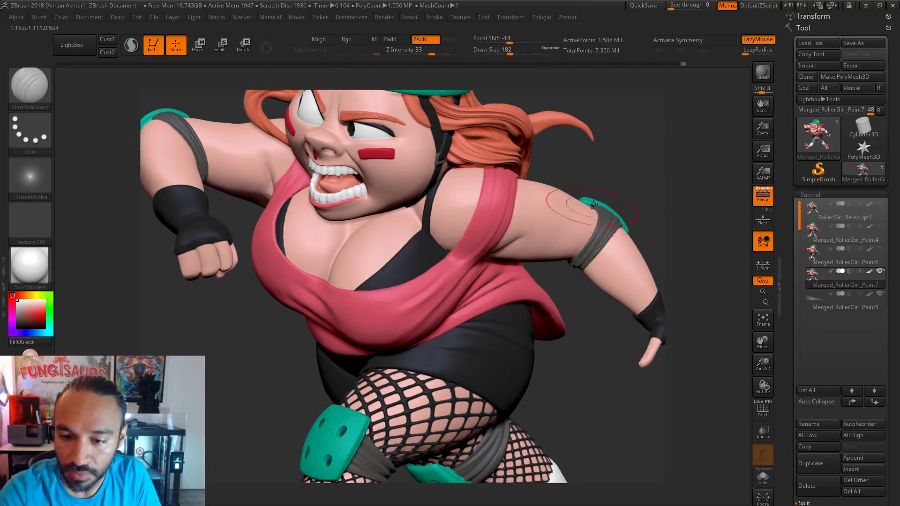
{"action": "left_click_drag", "start_coordinate": [633, 156], "coordinate": [563, 201]}
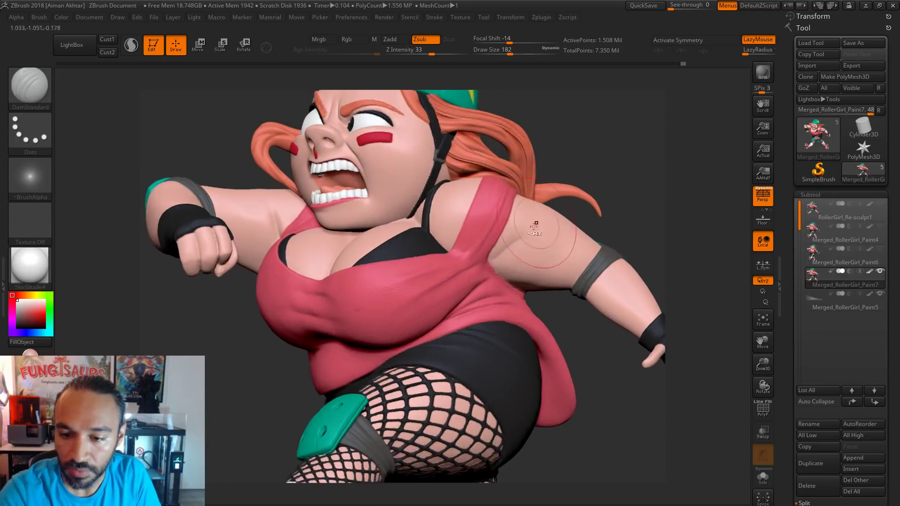
{"action": "left_click_drag", "start_coordinate": [492, 260], "coordinate": [527, 233], "text": "shift"}
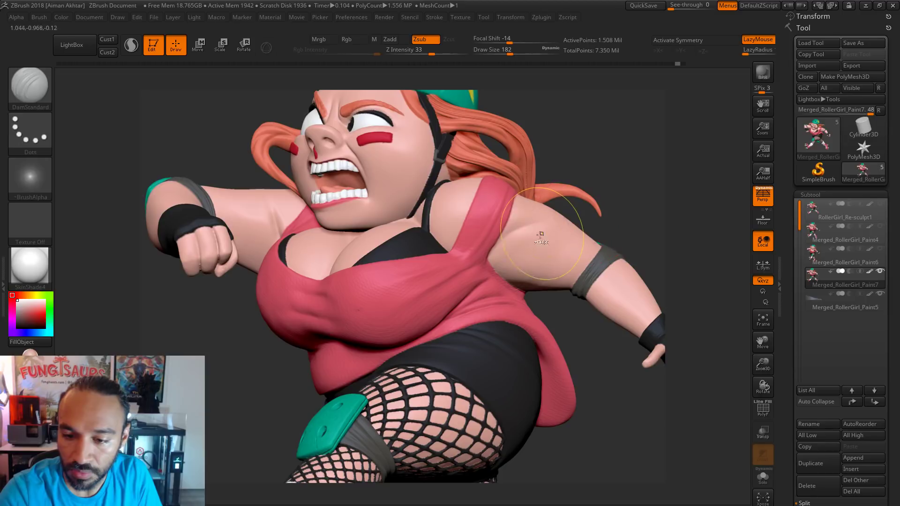
{"action": "key", "text": "ctrl+z"}
{"action": "left_click_drag", "start_coordinate": [621, 211], "coordinate": [547, 229]}
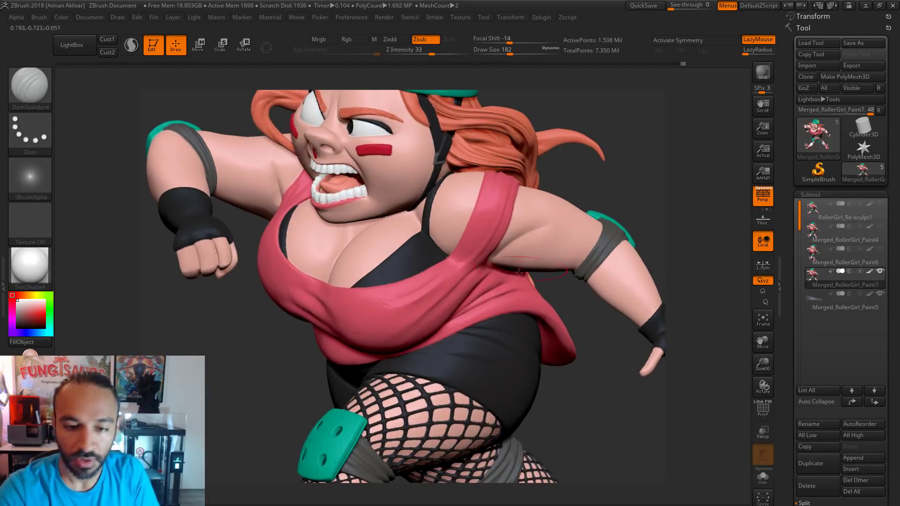
Swell the skin around the extended upper arm's crease with the Inflat brush at draw size 101, and smooth it.
{"action": "key", "text": "b"}
{"action": "key", "text": "i"}
{"action": "key", "text": "n"}
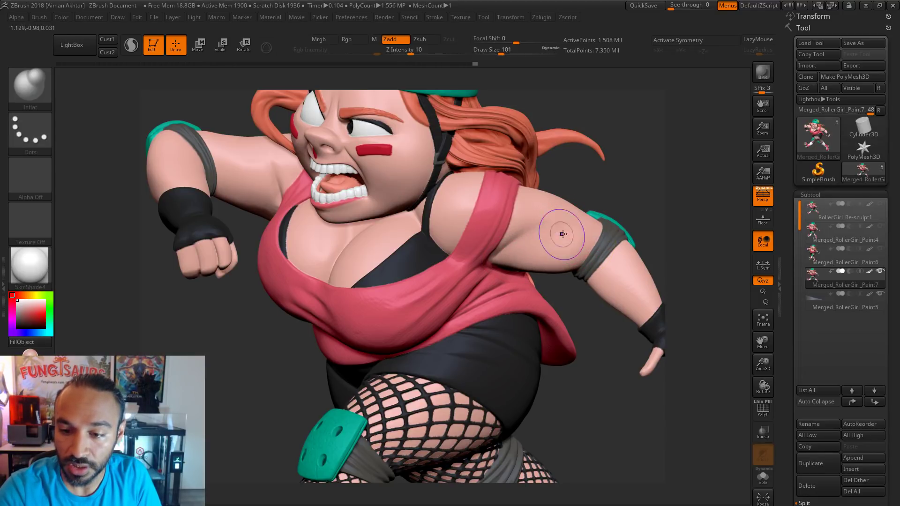
{"action": "key", "text": "f"}
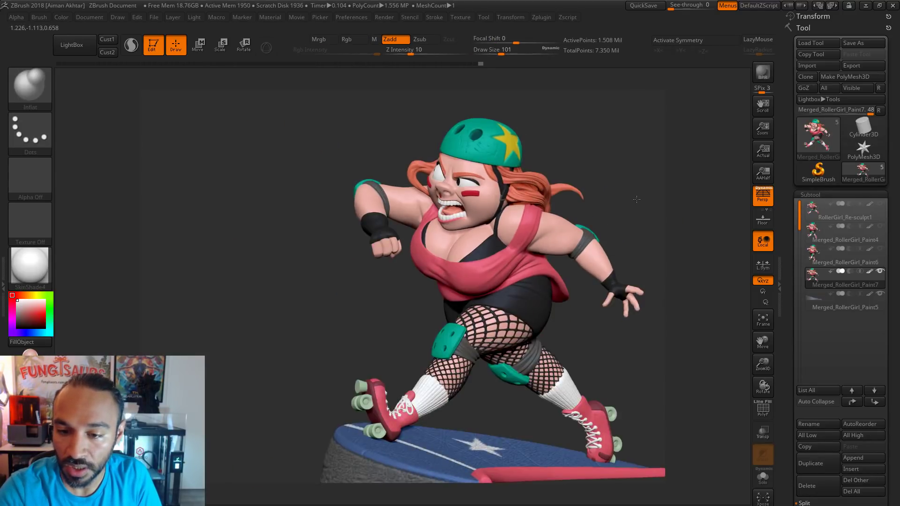
{"action": "left_click_drag", "start_coordinate": [636, 199], "coordinate": [558, 220]}
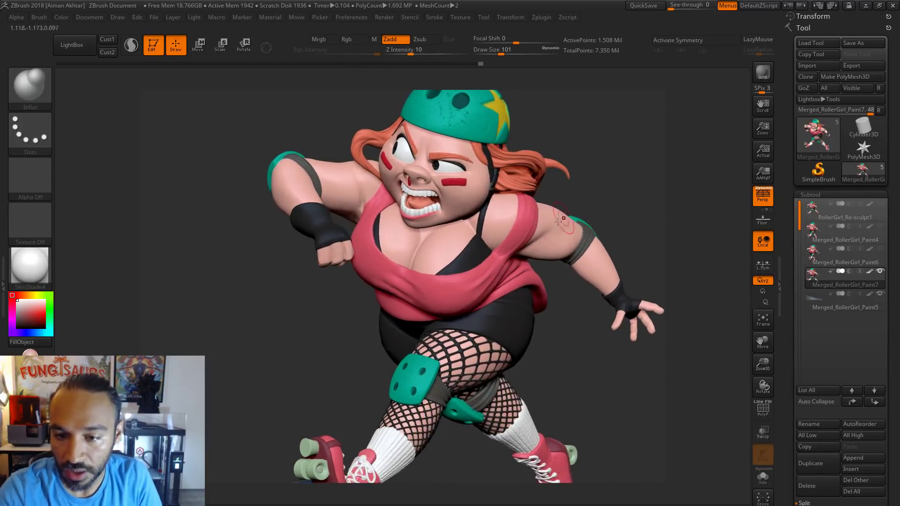
{"action": "key", "text": "shift"}
{"action": "mouse_move", "coordinate": [652, 212]}
{"action": "left_mouse_down"}
{"action": "mouse_move", "coordinate": [627, 213]}
{"action": "mouse_move", "coordinate": [655, 214]}
{"action": "mouse_move", "coordinate": [686, 263]}
{"action": "left_mouse_up"}
Reshape the bent forearm's silhouette between elbow pad and wrist guard with the Move brush at draw sizes 158, 217 and 223.
{"action": "key", "text": "b"}
{"action": "key", "text": "m"}
{"action": "key", "text": "v"}
{"action": "key", "text": "s"}
{"action": "left_click_drag", "start_coordinate": [347, 257], "coordinate": [352, 258]}
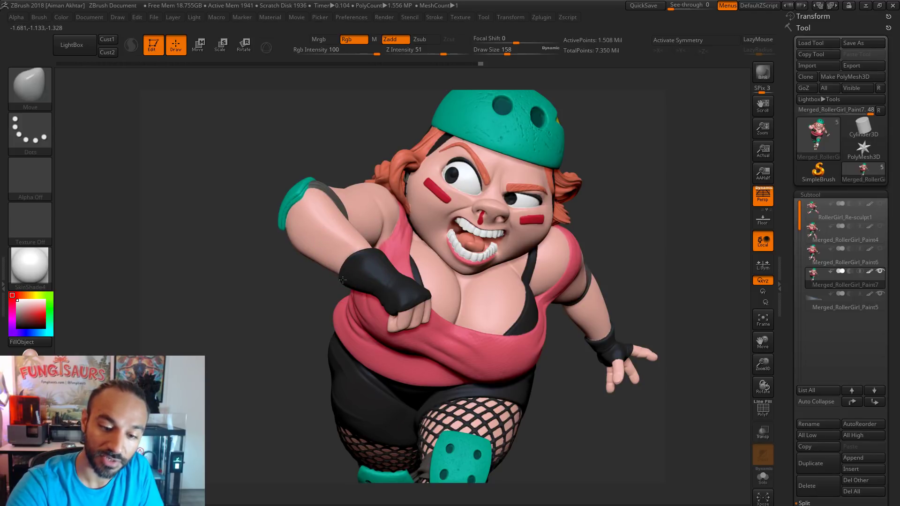
{"action": "left_click_drag", "start_coordinate": [290, 249], "coordinate": [340, 215]}
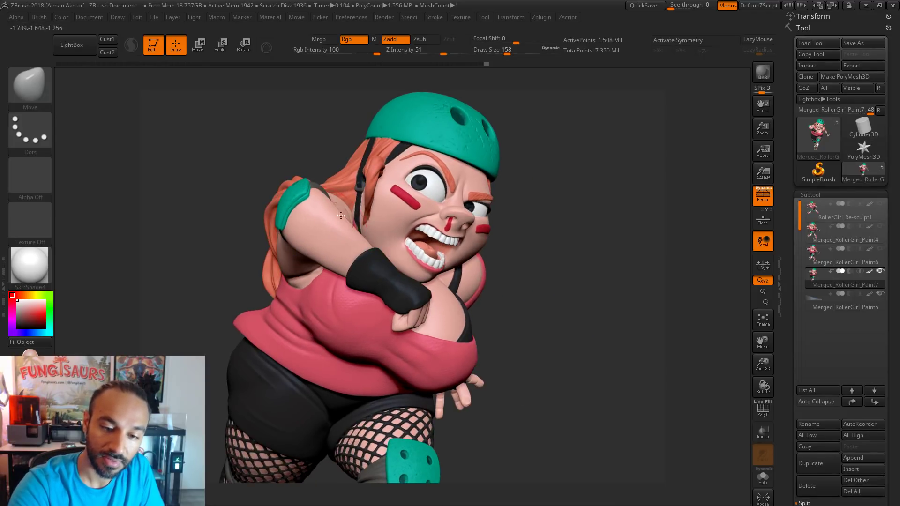
{"action": "key", "text": "s"}
{"action": "left_click_drag", "start_coordinate": [369, 252], "coordinate": [365, 240]}
{"action": "mouse_move", "coordinate": [551, 245]}
{"action": "left_mouse_down"}
{"action": "mouse_move", "coordinate": [509, 247]}
{"action": "mouse_move", "coordinate": [490, 238]}
{"action": "left_mouse_up"}
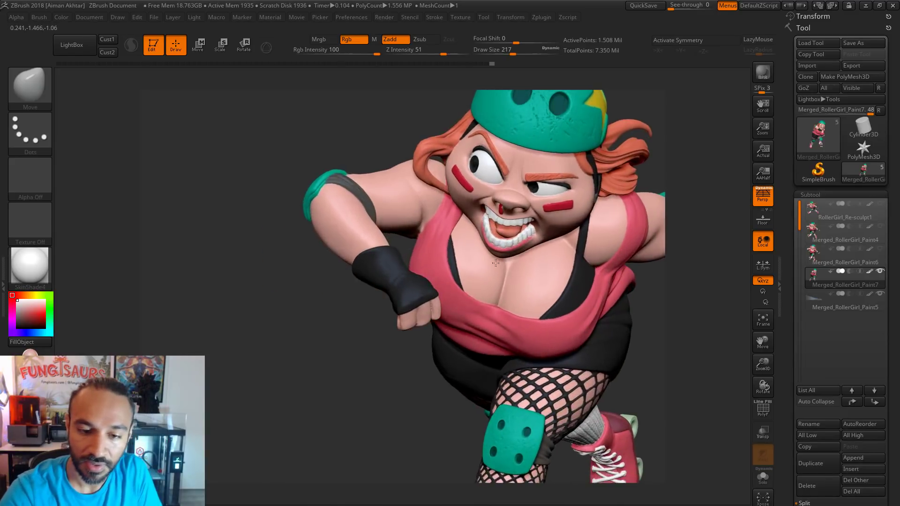
{"action": "key", "text": "s"}
{"action": "left_click_drag", "start_coordinate": [329, 225], "coordinate": [330, 225]}
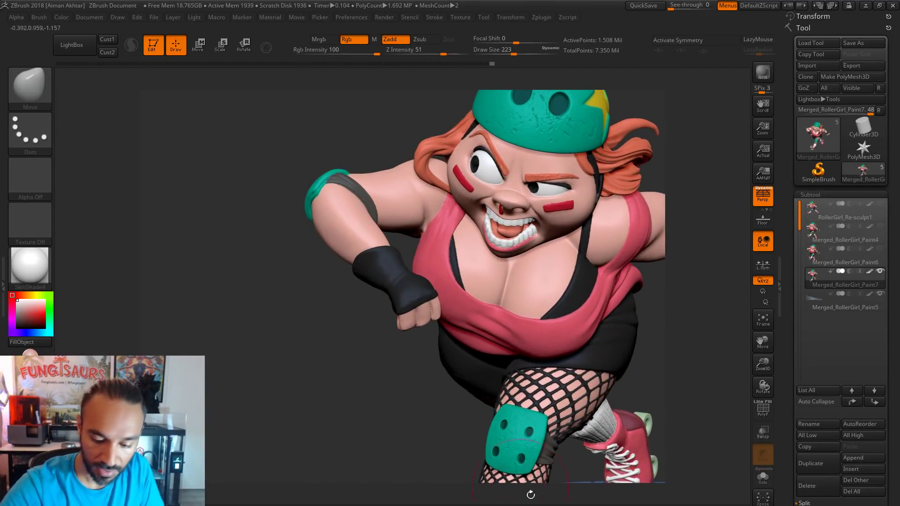
Carve creases along the bent forearm from the elbow pad towards the wrist guard with the DamStandard brush at draw size 145.
{"action": "key", "text": "b"}
{"action": "key", "text": "d"}
{"action": "key", "text": "s"}
{"action": "left_click_drag", "start_coordinate": [401, 396], "coordinate": [406, 412]}
{"action": "key", "text": "s"}
{"action": "left_click_drag", "start_coordinate": [345, 184], "coordinate": [338, 184]}
{"action": "mouse_move", "coordinate": [320, 258]}
{"action": "left_mouse_down"}
{"action": "mouse_move", "coordinate": [324, 273]}
{"action": "mouse_move", "coordinate": [334, 180]}
{"action": "left_mouse_up"}
{"action": "left_click_drag", "start_coordinate": [302, 285], "coordinate": [334, 191]}
{"action": "left_click_drag", "start_coordinate": [305, 257], "coordinate": [326, 187]}
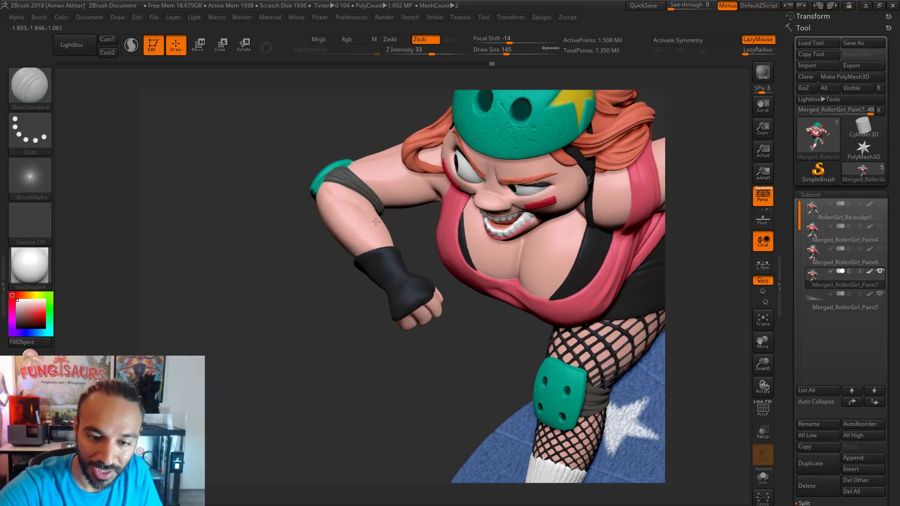
{"action": "mouse_move", "coordinate": [352, 274]}
{"action": "left_mouse_down"}
{"action": "mouse_move", "coordinate": [322, 327]}
{"action": "mouse_move", "coordinate": [345, 277]}
{"action": "mouse_move", "coordinate": [337, 278]}
{"action": "mouse_move", "coordinate": [314, 211]}
{"action": "left_mouse_up"}
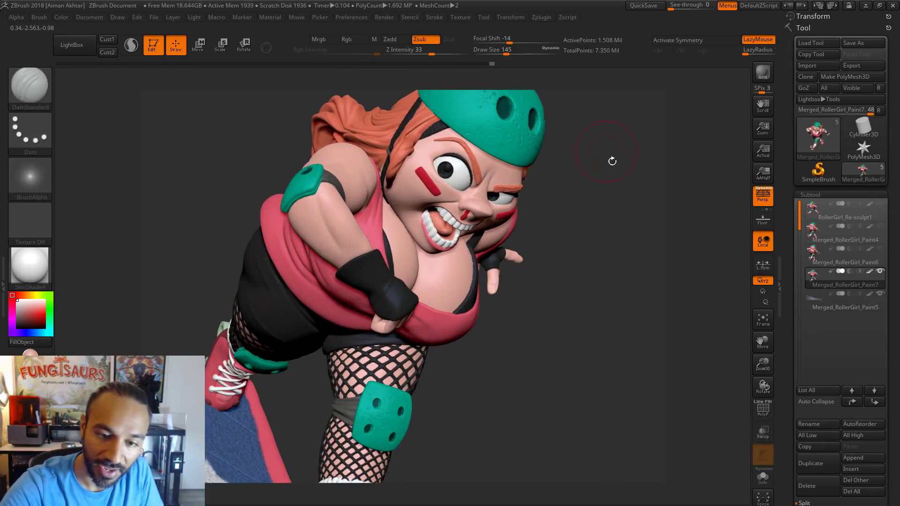
Carve muscle and skin creases into the bent forearm below the elbow pad with the DamStandard brush.
{"action": "left_click_drag", "start_coordinate": [612, 162], "coordinate": [478, 190]}
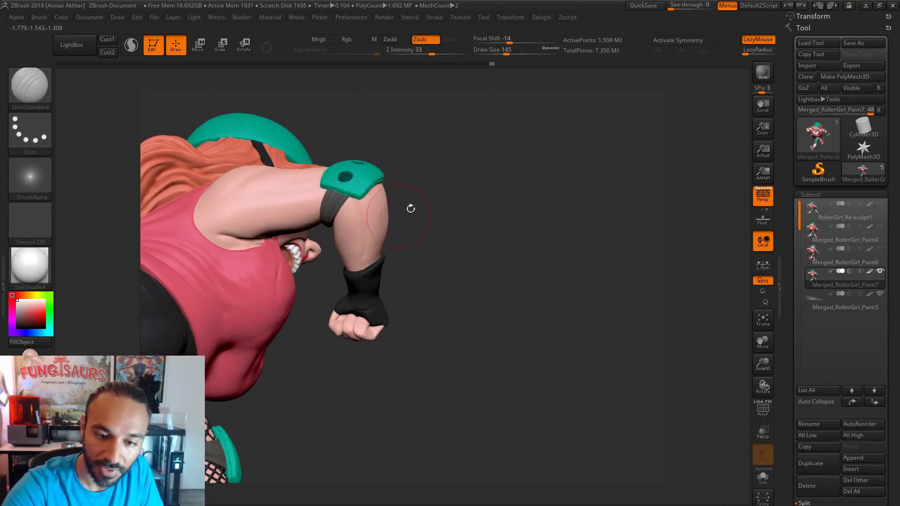
{"action": "left_click_drag", "start_coordinate": [410, 208], "coordinate": [331, 257]}
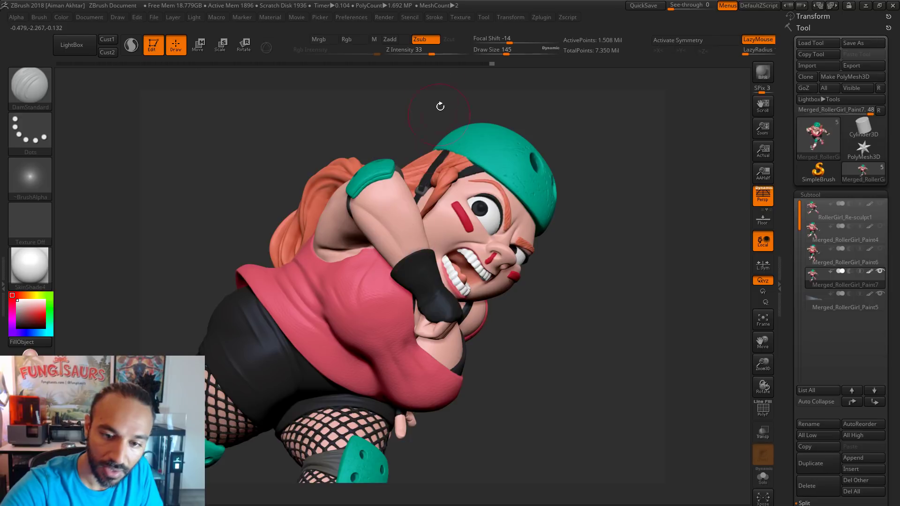
{"action": "left_click_drag", "start_coordinate": [438, 104], "coordinate": [370, 200]}
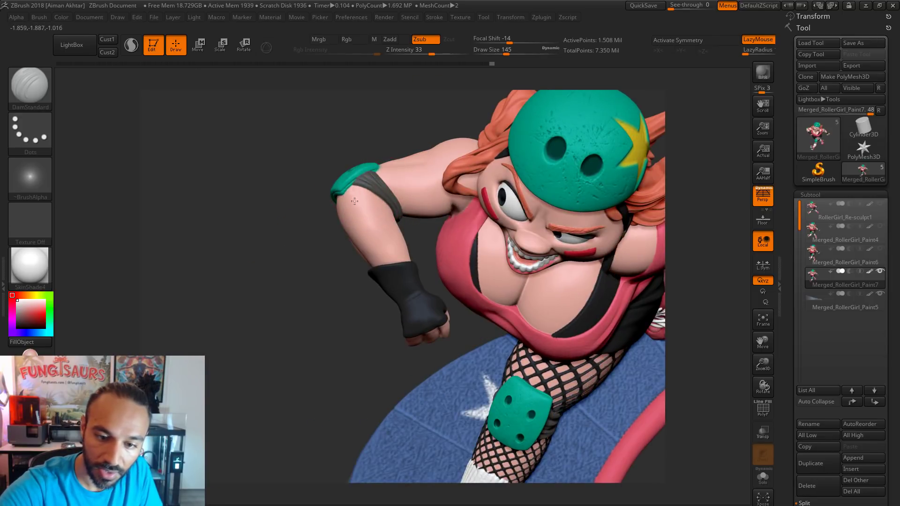
{"action": "left_click_drag", "start_coordinate": [397, 251], "coordinate": [353, 182]}
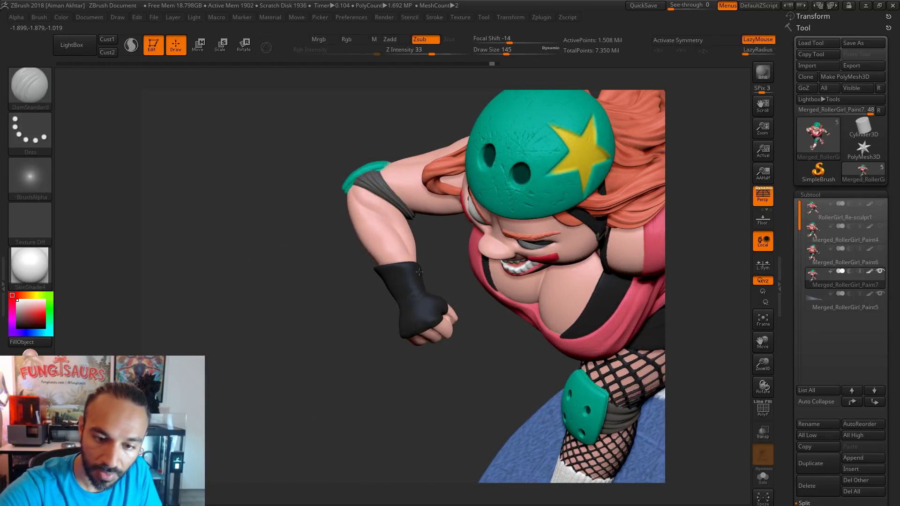
{"action": "left_click_drag", "start_coordinate": [445, 261], "coordinate": [354, 197]}
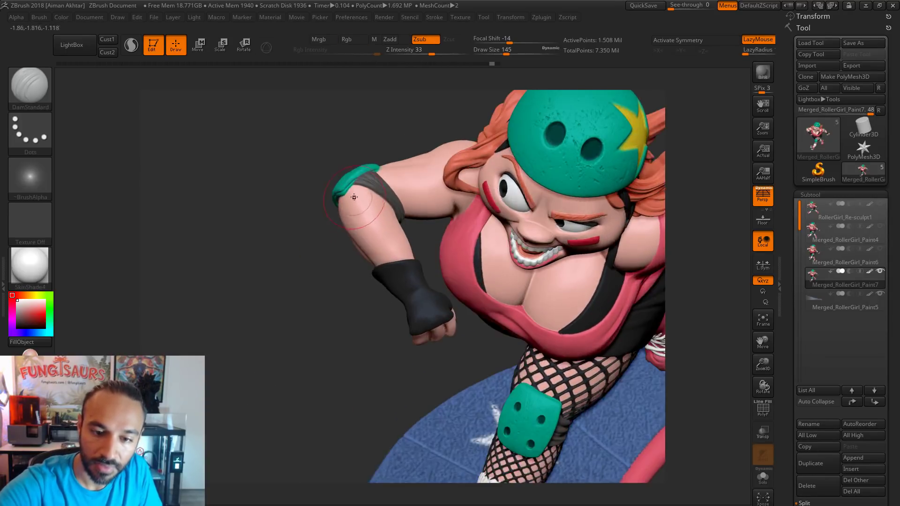
{"action": "mouse_move", "coordinate": [402, 123]}
{"action": "left_mouse_down"}
{"action": "mouse_move", "coordinate": [382, 206]}
{"action": "mouse_move", "coordinate": [396, 228]}
{"action": "left_mouse_up"}
{"action": "key", "text": "ctrl+z"}
{"action": "left_click_drag", "start_coordinate": [360, 194], "coordinate": [374, 213]}
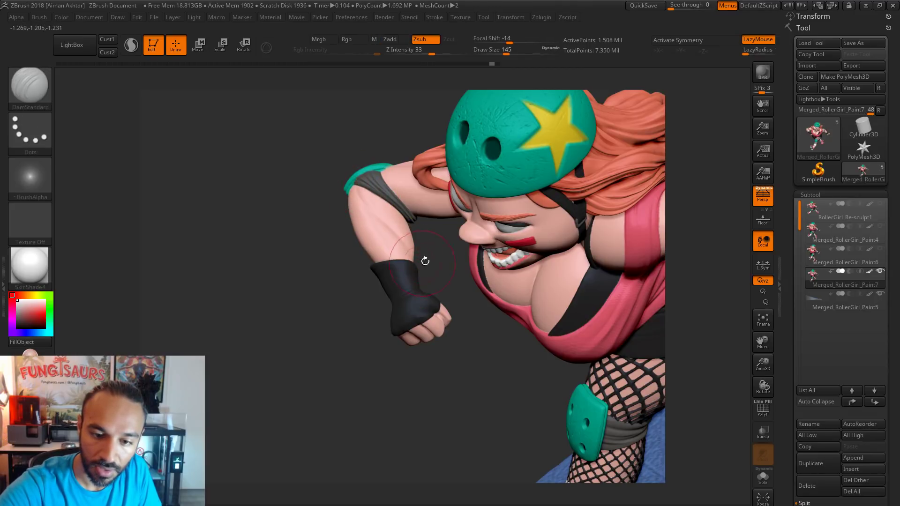
{"action": "left_click_drag", "start_coordinate": [425, 260], "coordinate": [359, 187]}
{"action": "left_click_drag", "start_coordinate": [365, 149], "coordinate": [361, 190]}
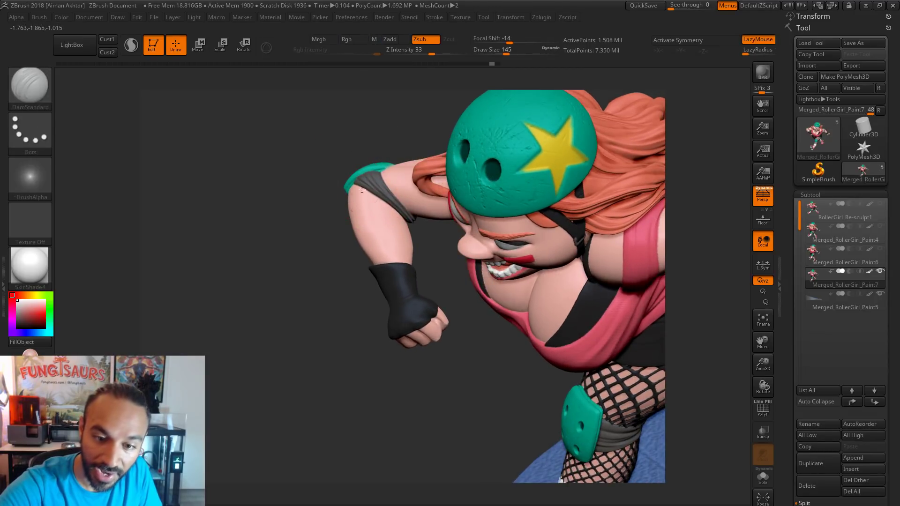
Soften the forearm creases with the Smooth brush at draw size 120, working around the arm from several angles.
{"action": "key", "text": "["}
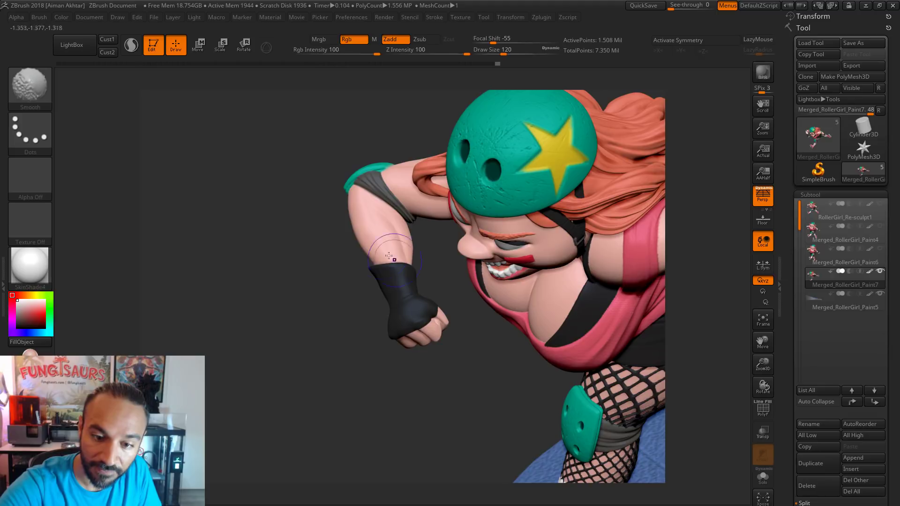
{"action": "mouse_move", "coordinate": [372, 246]}
{"action": "left_mouse_down"}
{"action": "mouse_move", "coordinate": [373, 283]}
{"action": "mouse_move", "coordinate": [473, 305]}
{"action": "left_mouse_up"}
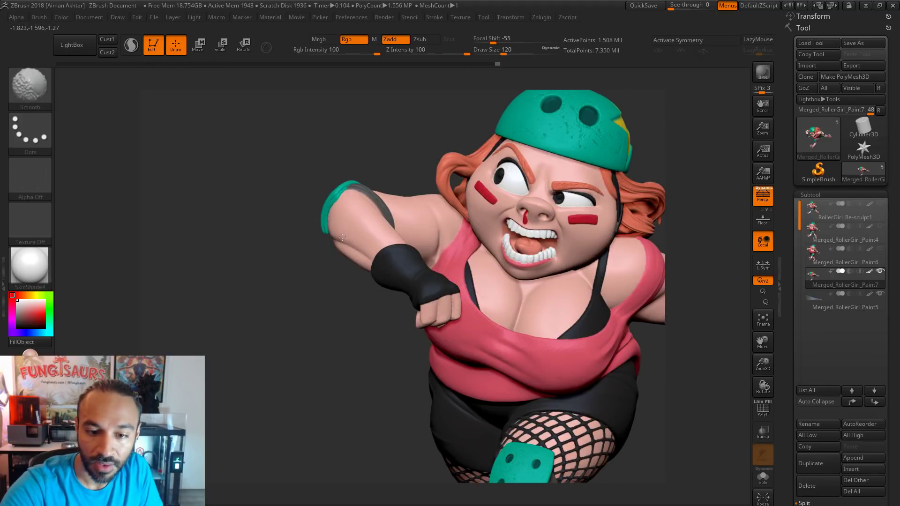
{"action": "mouse_move", "coordinate": [681, 201]}
{"action": "left_mouse_down"}
{"action": "mouse_move", "coordinate": [435, 325]}
{"action": "mouse_move", "coordinate": [369, 253]}
{"action": "left_mouse_up"}
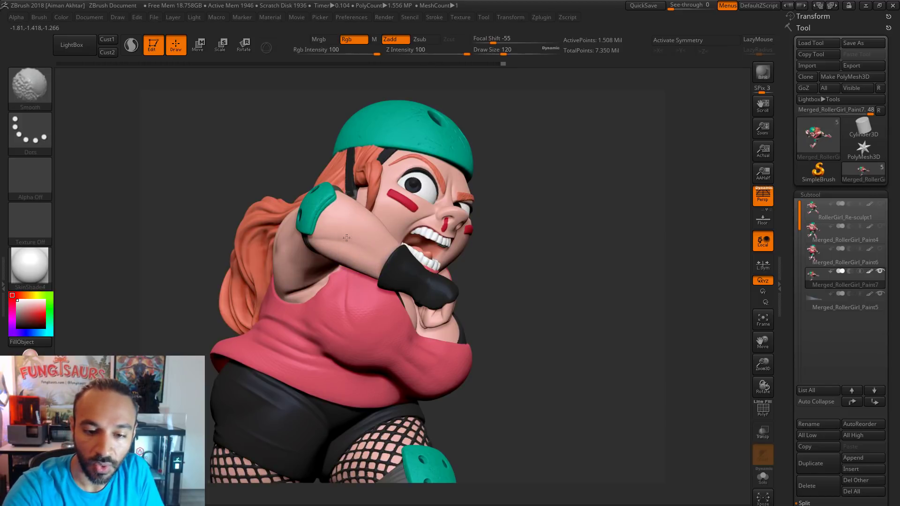
{"action": "mouse_move", "coordinate": [552, 241]}
{"action": "left_mouse_down"}
{"action": "mouse_move", "coordinate": [697, 180]}
{"action": "mouse_move", "coordinate": [418, 282]}
{"action": "left_mouse_up"}
Refine the fabric folds across the chest of the pink tank top with DamStandard, reducing the draw size to 108.
{"action": "key", "text": "bracketright"}
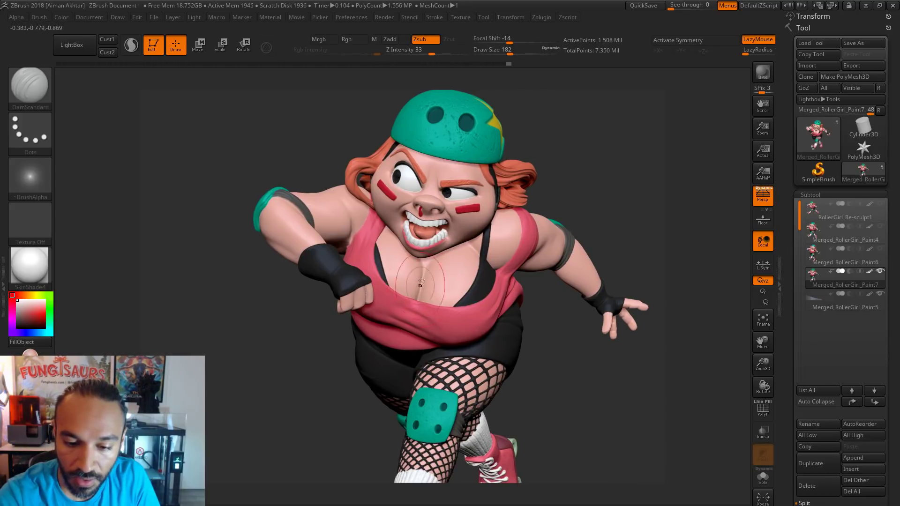
{"action": "left_click_drag", "start_coordinate": [521, 256], "coordinate": [457, 273]}
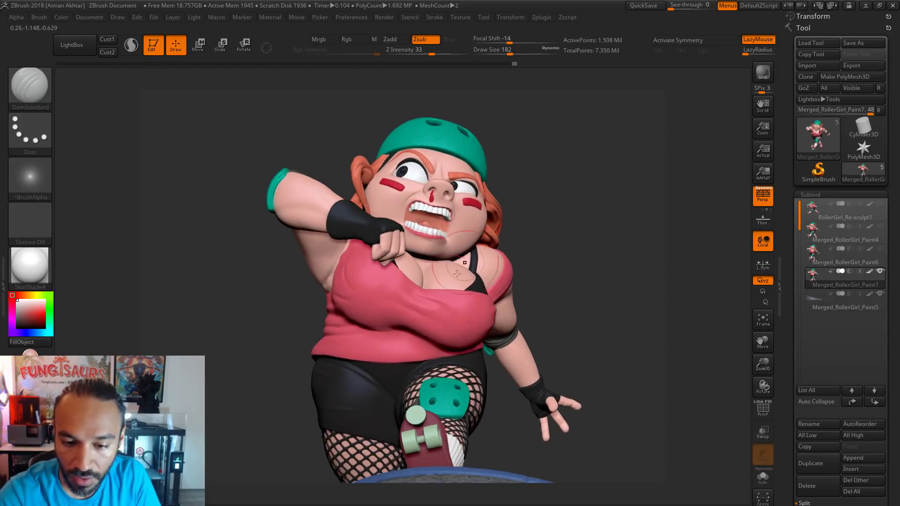
{"action": "key", "text": "bracketleft"}
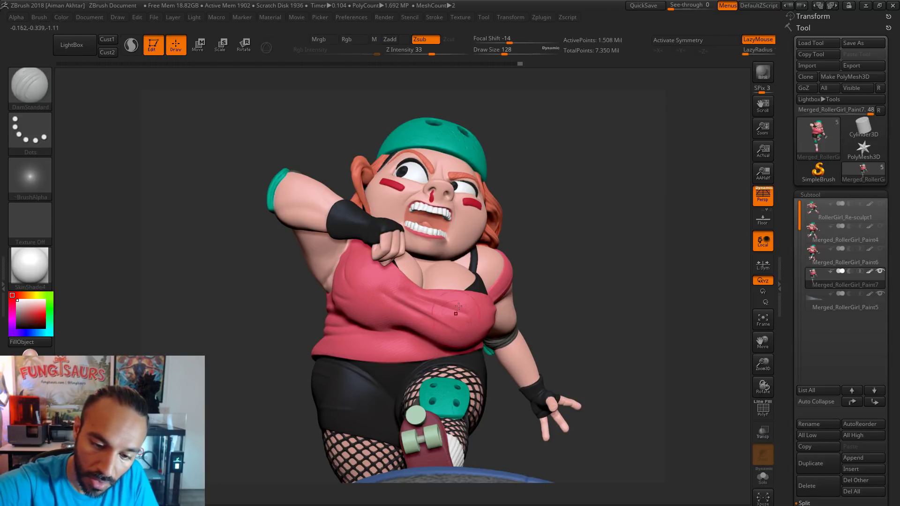
{"action": "right_click_drag", "start_coordinate": [458, 306], "coordinate": [403, 298]}
{"action": "key", "text": "s"}
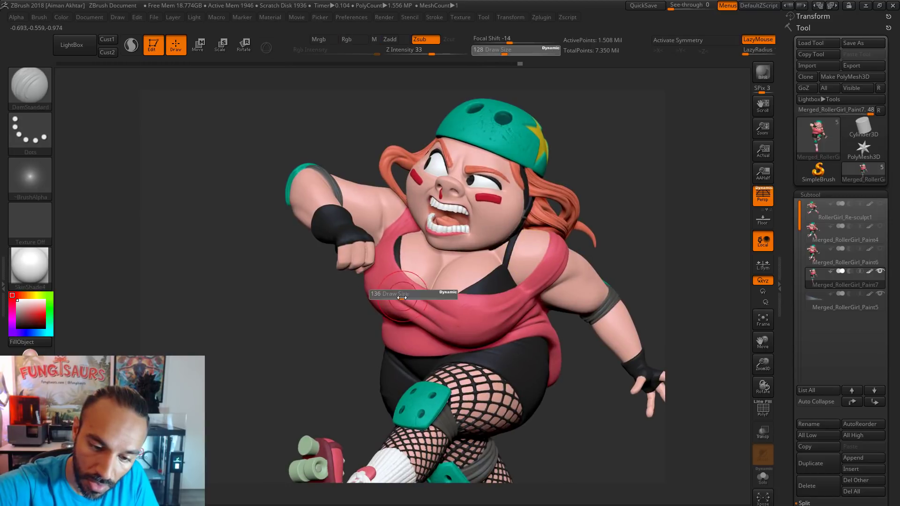
{"action": "left_click_drag", "start_coordinate": [401, 297], "coordinate": [380, 285]}
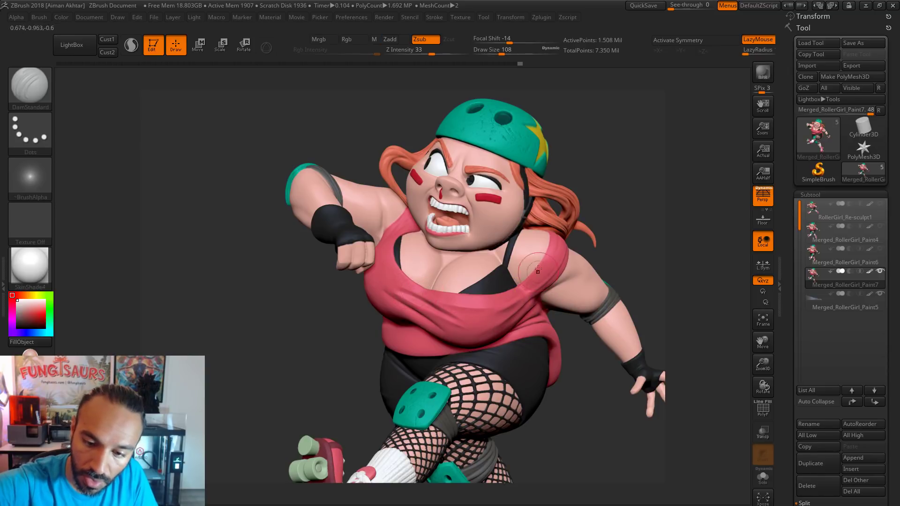
Smooth and sharpen the tank top folds running from below the raised arm across the bust.
{"action": "left_click_drag", "start_coordinate": [621, 218], "coordinate": [562, 262]}
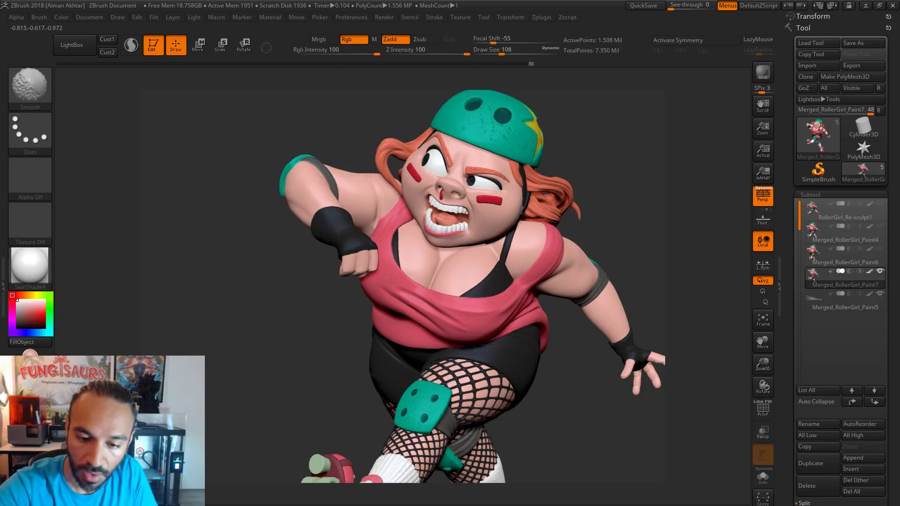
{"action": "right_click_drag", "start_coordinate": [390, 282], "coordinate": [371, 283]}
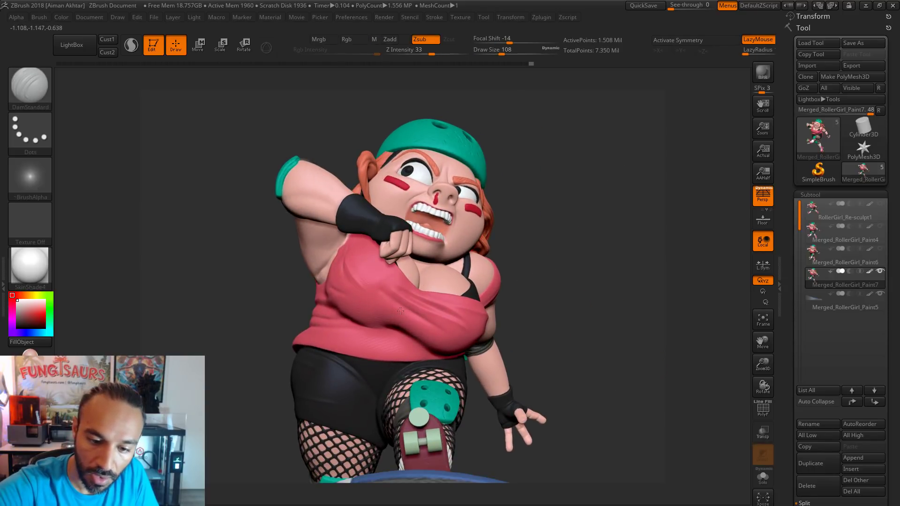
{"action": "left_click_drag", "start_coordinate": [338, 241], "coordinate": [403, 287]}
{"action": "right_click_drag", "start_coordinate": [550, 179], "coordinate": [501, 191]}
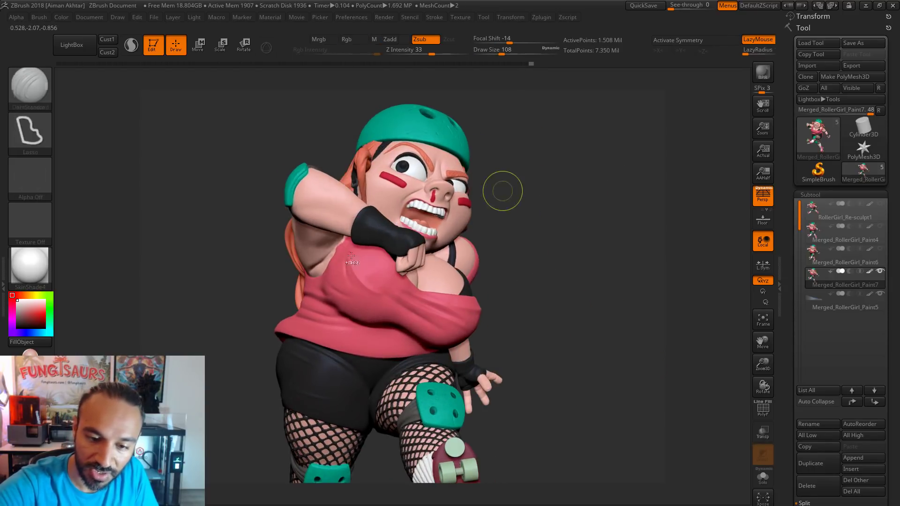
{"action": "right_click_drag", "start_coordinate": [543, 217], "coordinate": [342, 285]}
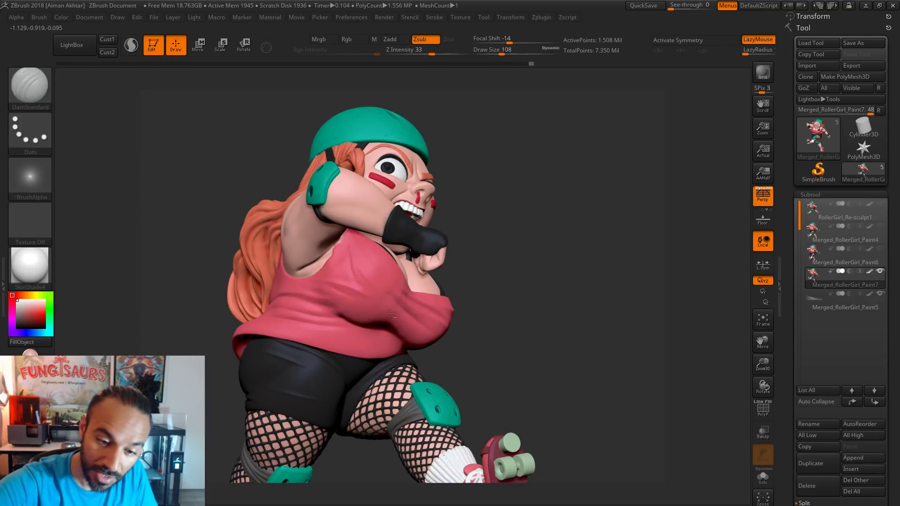
Carve and soften the tank top creases under the bust and along the side below the raised arm.
{"action": "left_click_drag", "start_coordinate": [390, 313], "coordinate": [318, 281]}
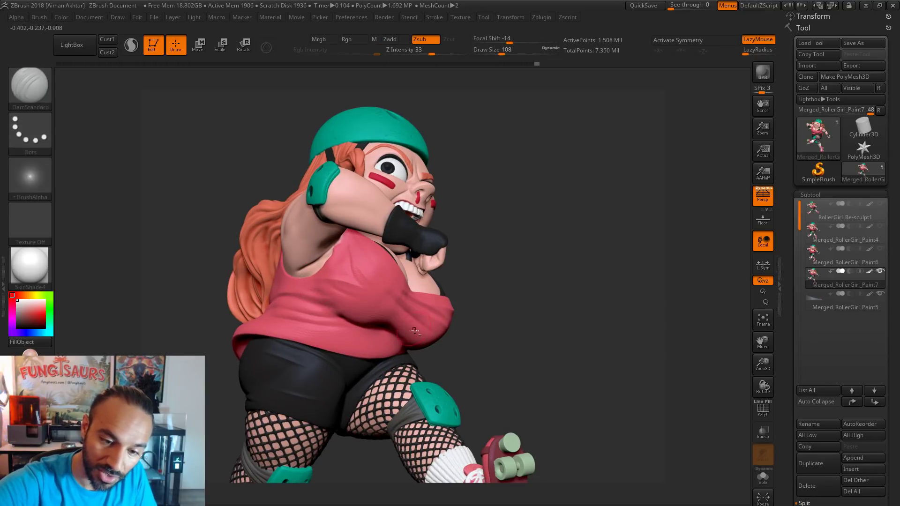
{"action": "right_click_drag", "start_coordinate": [412, 343], "coordinate": [362, 292]}
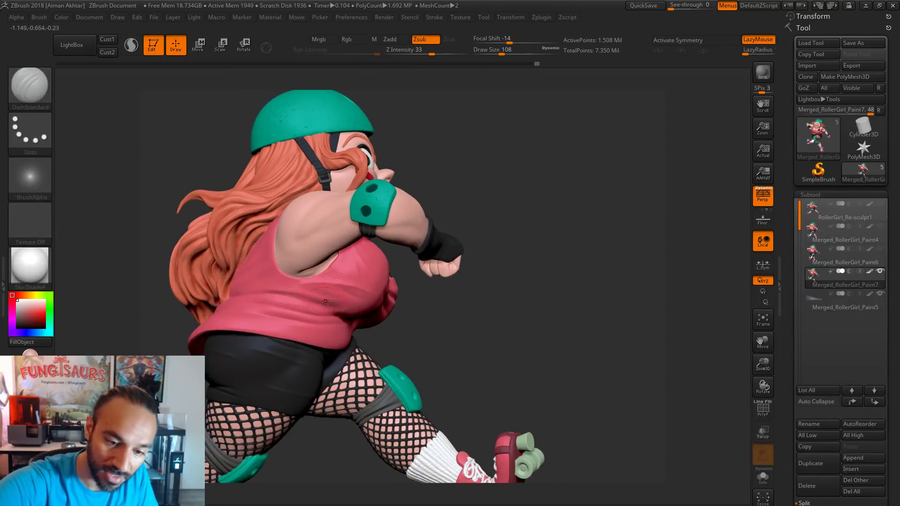
{"action": "left_click_drag", "start_coordinate": [319, 298], "coordinate": [291, 290], "text": "shift"}
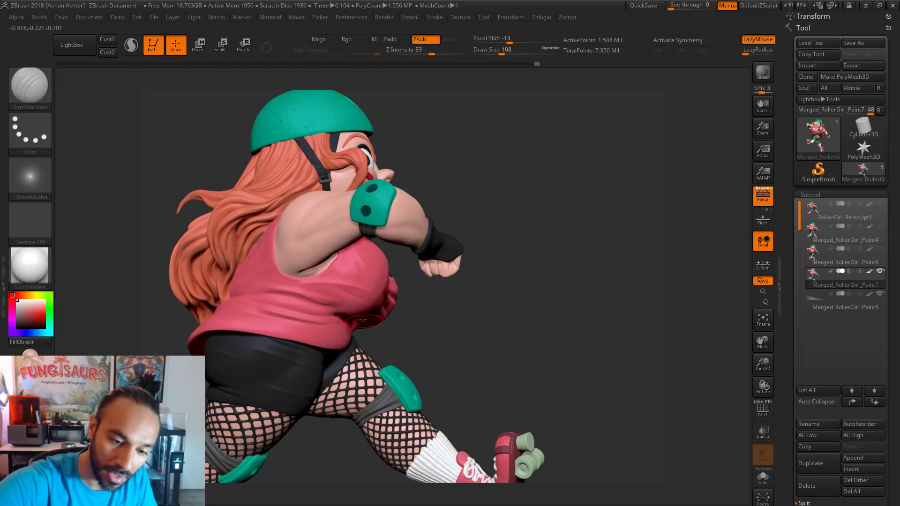
{"action": "left_click_drag", "start_coordinate": [585, 275], "coordinate": [432, 234]}
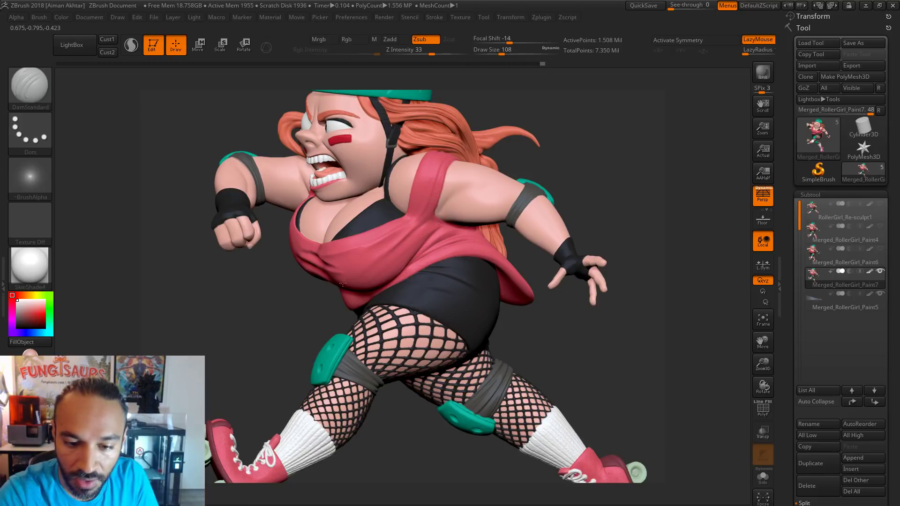
Define the folds beneath the bust from the extended-arm side of the tank top with DamStandard and smoothing strokes.
{"action": "key", "text": "ctrl"}
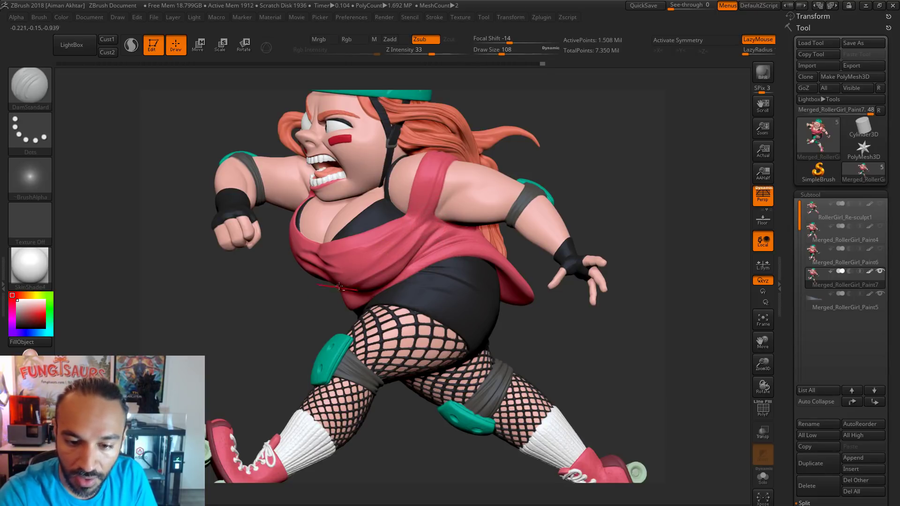
{"action": "key", "text": "ctrl"}
{"action": "left_click_drag", "start_coordinate": [590, 149], "coordinate": [558, 129]}
{"action": "key", "text": "ctrl"}
{"action": "left_click_drag", "start_coordinate": [421, 233], "coordinate": [353, 266]}
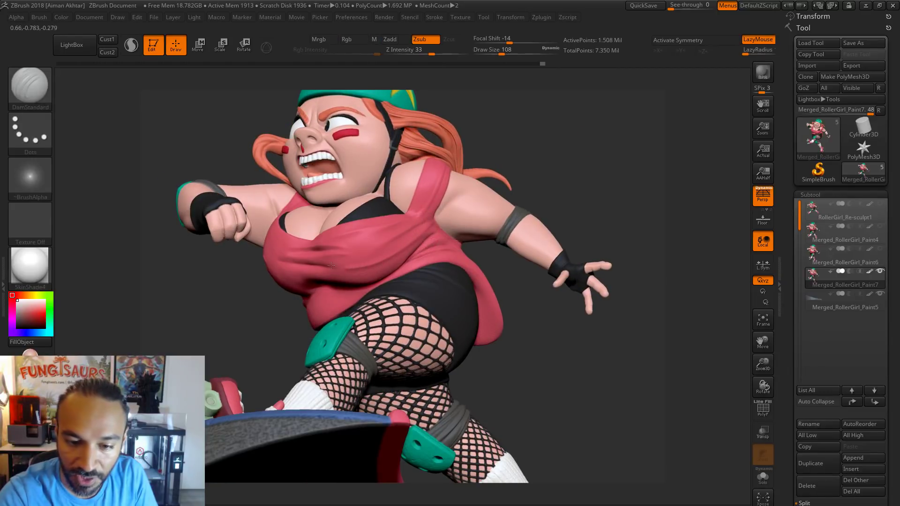
{"action": "left_click_drag", "start_coordinate": [403, 238], "coordinate": [340, 267], "text": "shift"}
{"action": "mouse_move", "coordinate": [556, 160]}
{"action": "left_mouse_down"}
{"action": "mouse_move", "coordinate": [596, 171]}
{"action": "mouse_move", "coordinate": [585, 171]}
{"action": "mouse_move", "coordinate": [584, 150]}
{"action": "mouse_move", "coordinate": [575, 160]}
{"action": "left_mouse_up"}
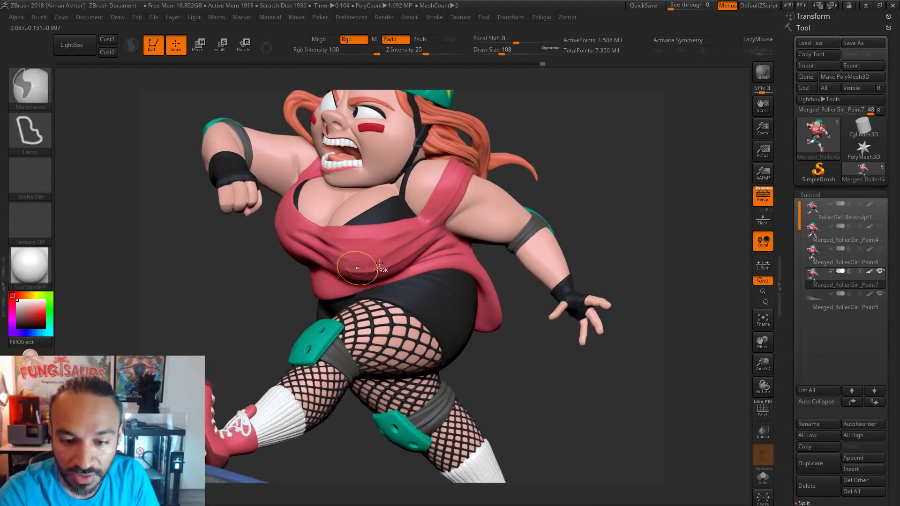
Try reworking the fold between the shoulder strap and the front of the bust, and undo the last two strokes.
{"action": "left_click_drag", "start_coordinate": [361, 267], "coordinate": [400, 264], "text": "shift"}
{"action": "mouse_move", "coordinate": [456, 215]}
{"action": "left_mouse_down"}
{"action": "mouse_move", "coordinate": [375, 262]}
{"action": "mouse_move", "coordinate": [445, 219]}
{"action": "mouse_move", "coordinate": [375, 261]}
{"action": "mouse_move", "coordinate": [373, 244]}
{"action": "left_mouse_up"}
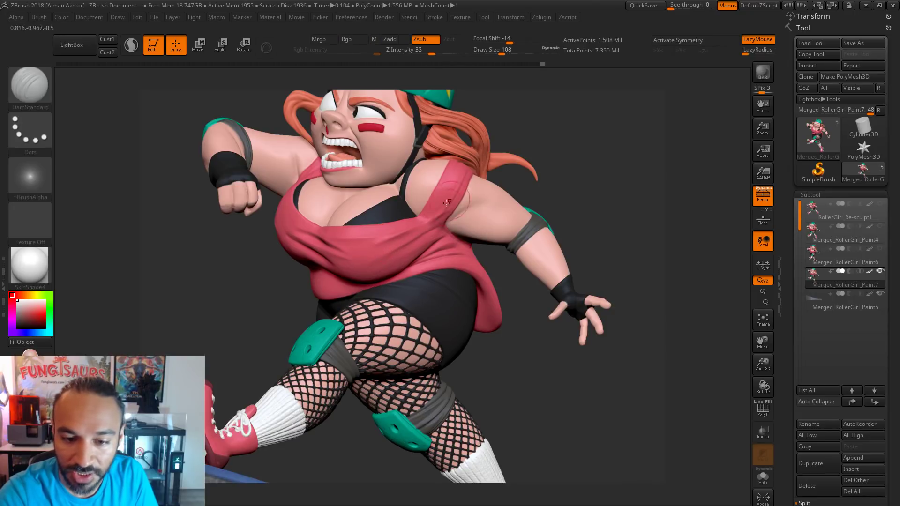
{"action": "key", "text": "ctrl+z"}
{"action": "key", "text": "ctrl+z"}
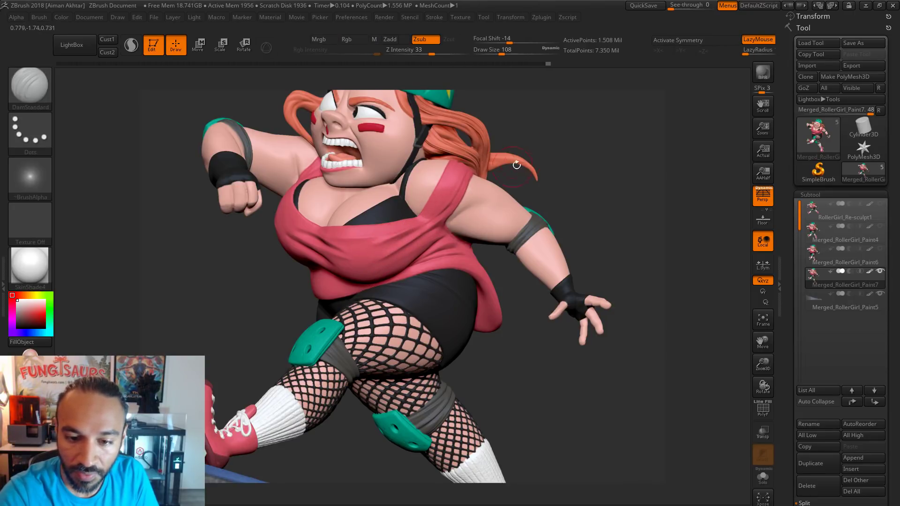
Refine the creases on the underside and side of the bust with DamStandard, raising the draw size to 120.
{"action": "left_click_drag", "start_coordinate": [516, 165], "coordinate": [431, 225]}
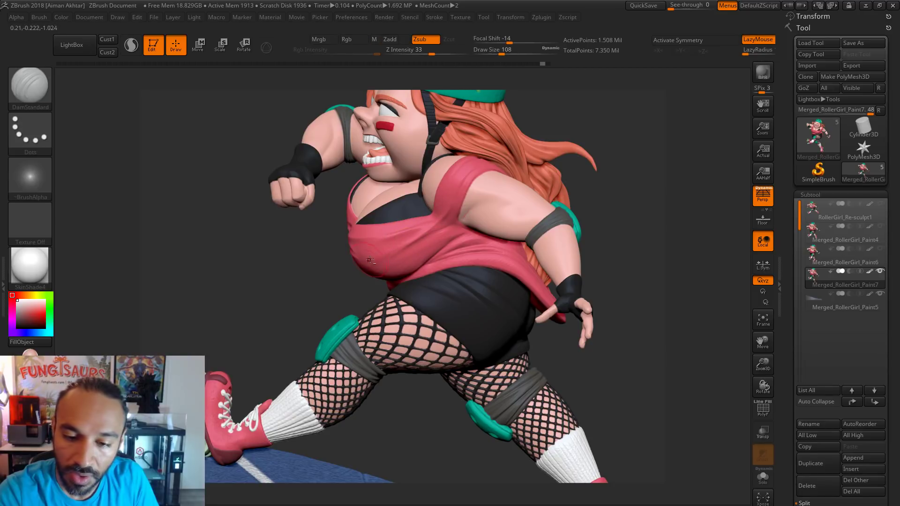
{"action": "left_click_drag", "start_coordinate": [411, 248], "coordinate": [420, 247]}
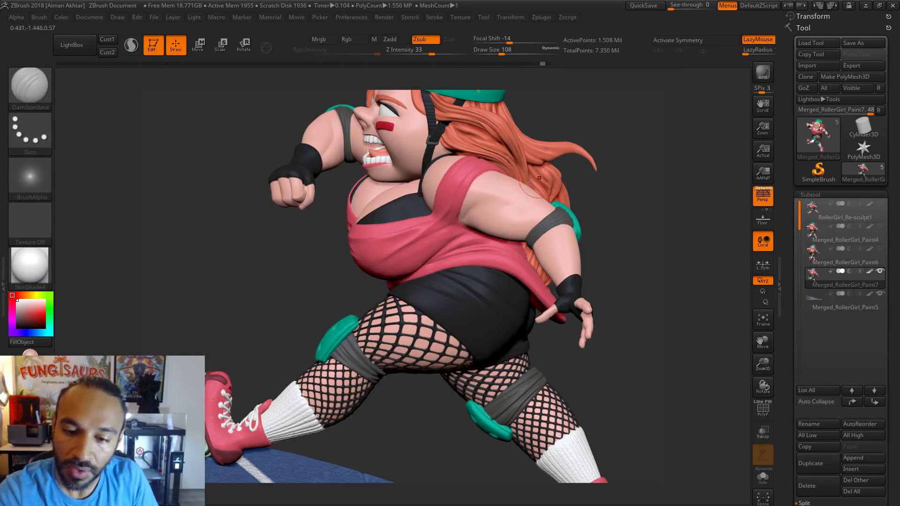
{"action": "left_click_drag", "start_coordinate": [640, 164], "coordinate": [449, 204]}
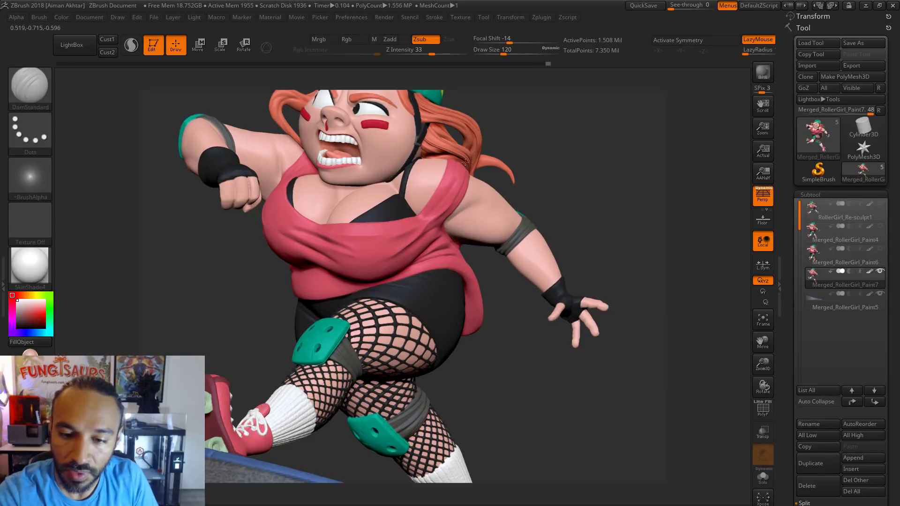
{"action": "key", "text": "ctrl"}
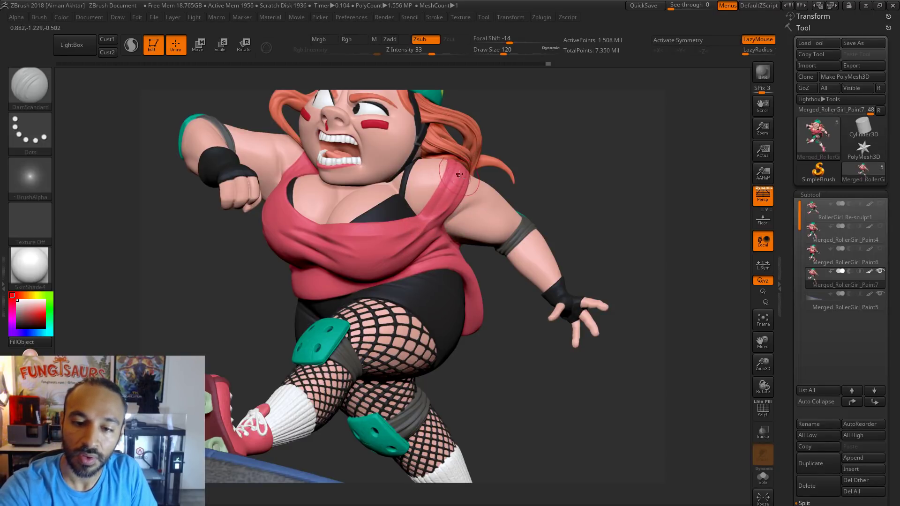
Try building up the tank top's shoulder strap with the Clay brush, Rgb off, smooth it, and undo the last stroke.
{"action": "key", "text": "b"}
{"action": "key", "text": "c"}
{"action": "key", "text": "l"}
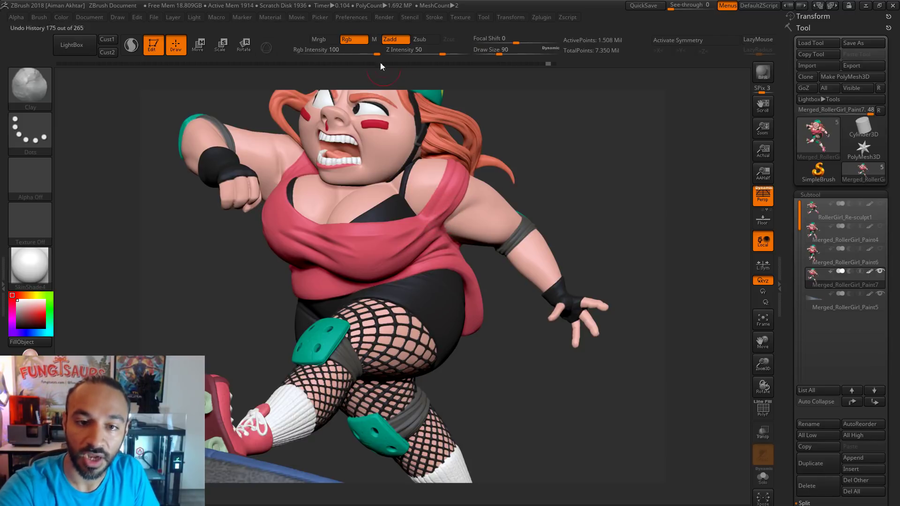
{"action": "left_click", "coordinate": [347, 40]}
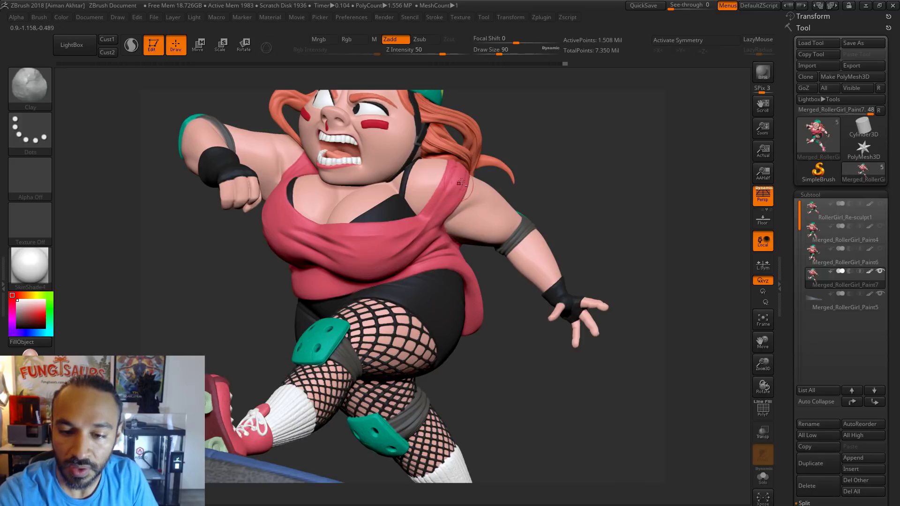
{"action": "key", "text": "shift"}
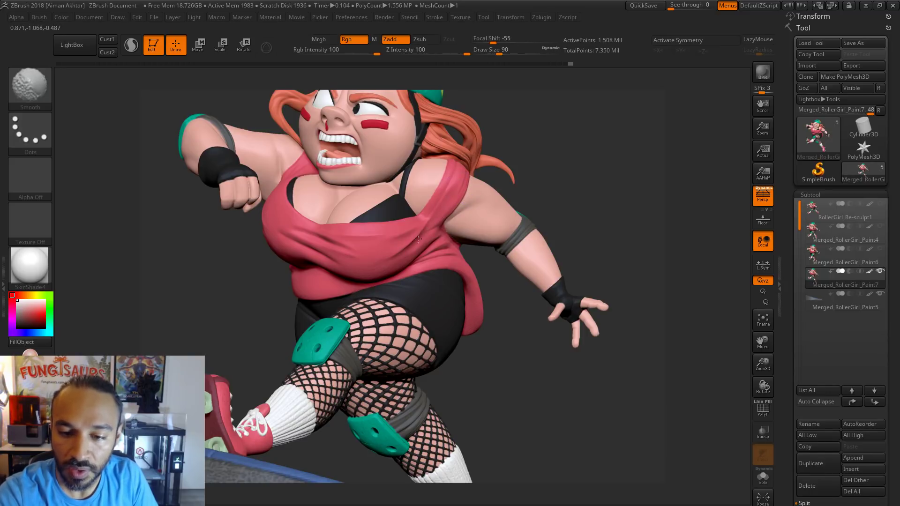
{"action": "key", "text": "ctrl+z"}
{"action": "key", "text": "s"}
{"action": "left_click", "coordinate": [453, 206]}
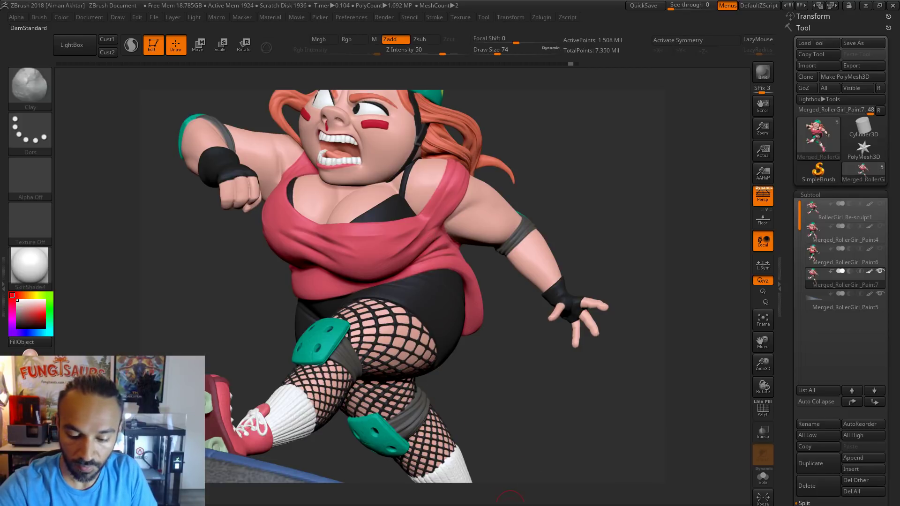
Recut the fold running from the shoulder strap into the side of the bust with DamStandard at draw size 108.
{"action": "key", "text": "b"}
{"action": "key", "text": "d"}
{"action": "key", "text": "s"}
{"action": "key", "text": "ctrl+z"}
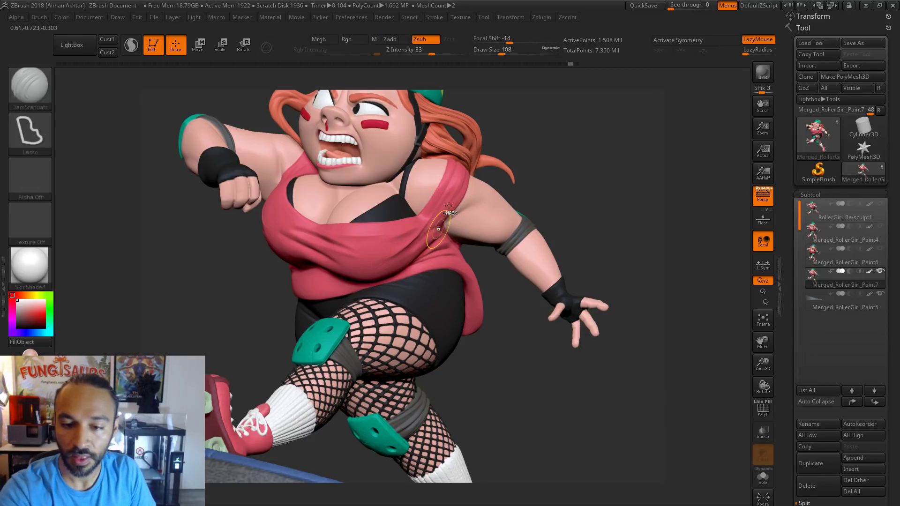
{"action": "left_click_drag", "start_coordinate": [448, 208], "coordinate": [411, 244]}
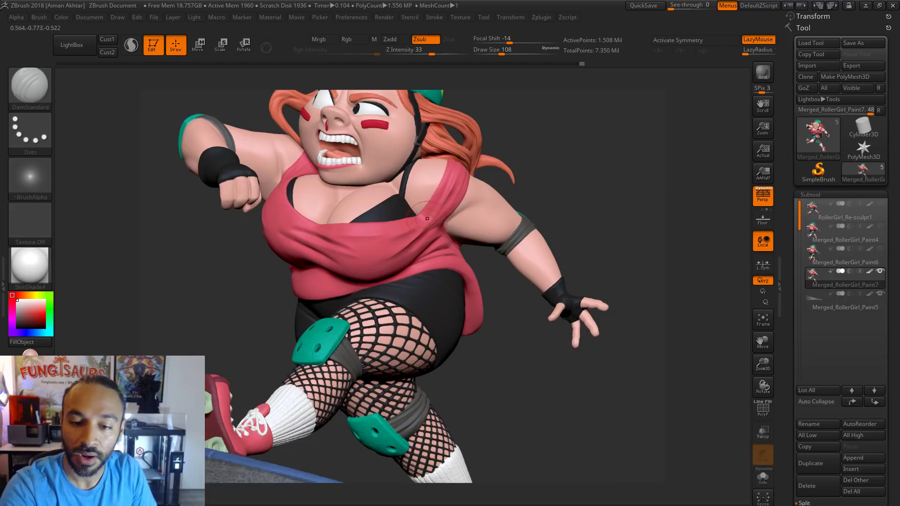
{"action": "left_click_drag", "start_coordinate": [542, 186], "coordinate": [492, 197]}
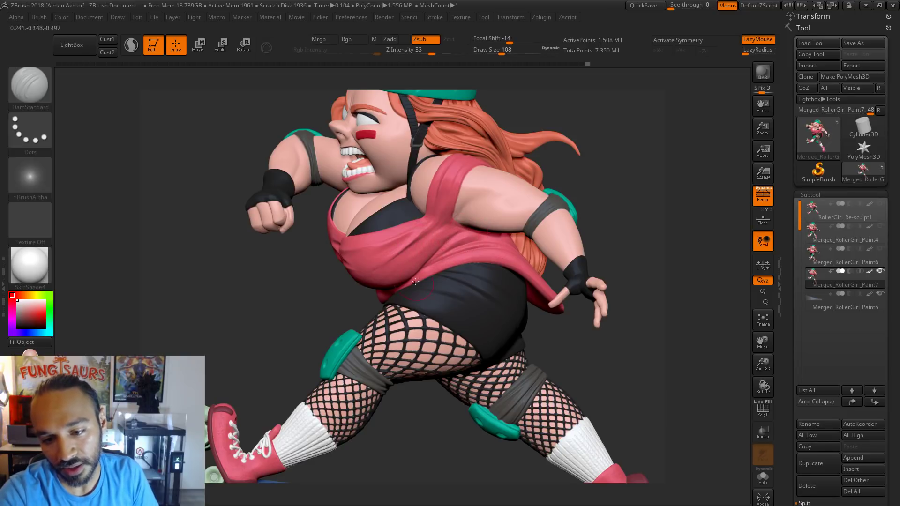
Carve and soften the creases on the back of the raised upper arm with DamStandard at draw size 140.
{"action": "mouse_move", "coordinate": [616, 189]}
{"action": "left_mouse_down"}
{"action": "mouse_move", "coordinate": [679, 185]}
{"action": "mouse_move", "coordinate": [668, 183]}
{"action": "mouse_move", "coordinate": [702, 205]}
{"action": "mouse_move", "coordinate": [604, 206]}
{"action": "left_mouse_up"}
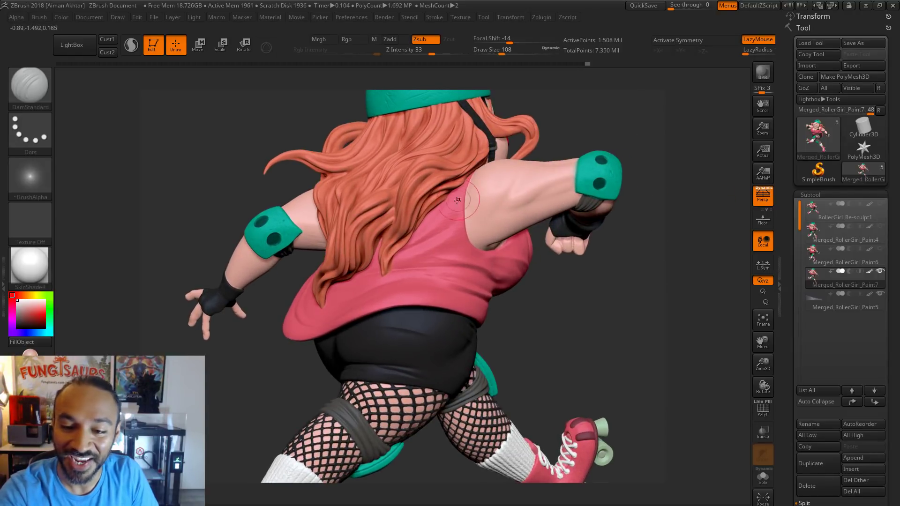
{"action": "key", "text": "]"}
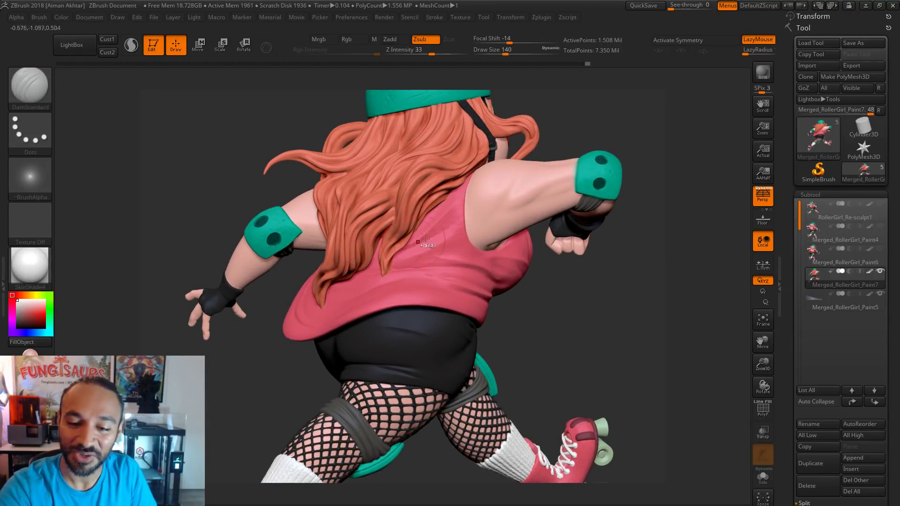
{"action": "mouse_move", "coordinate": [680, 300]}
{"action": "left_mouse_down"}
{"action": "mouse_move", "coordinate": [615, 317]}
{"action": "mouse_move", "coordinate": [556, 191]}
{"action": "mouse_move", "coordinate": [543, 199]}
{"action": "left_mouse_up"}
{"action": "key", "text": "shift"}
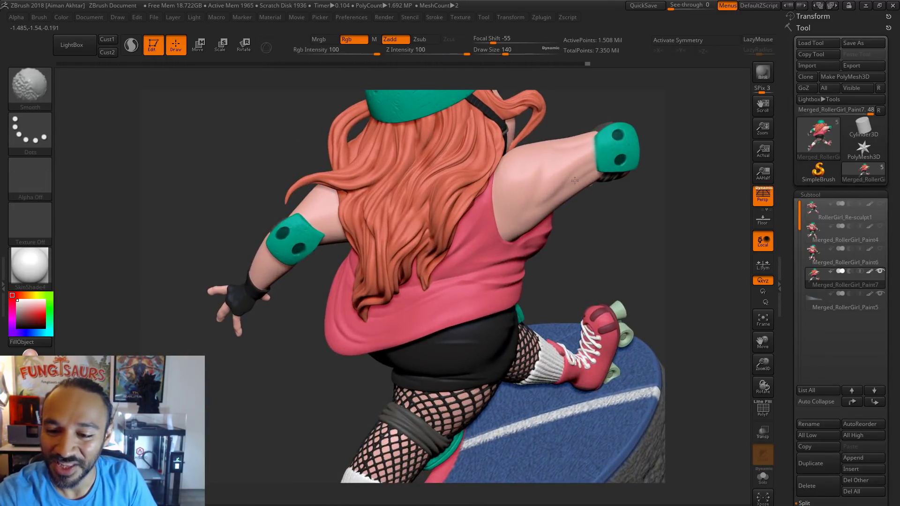
{"action": "mouse_move", "coordinate": [638, 179]}
{"action": "left_mouse_down"}
{"action": "mouse_move", "coordinate": [644, 193]}
{"action": "mouse_move", "coordinate": [665, 186]}
{"action": "mouse_move", "coordinate": [623, 190]}
{"action": "left_mouse_up"}
{"action": "key", "text": "ctrl"}
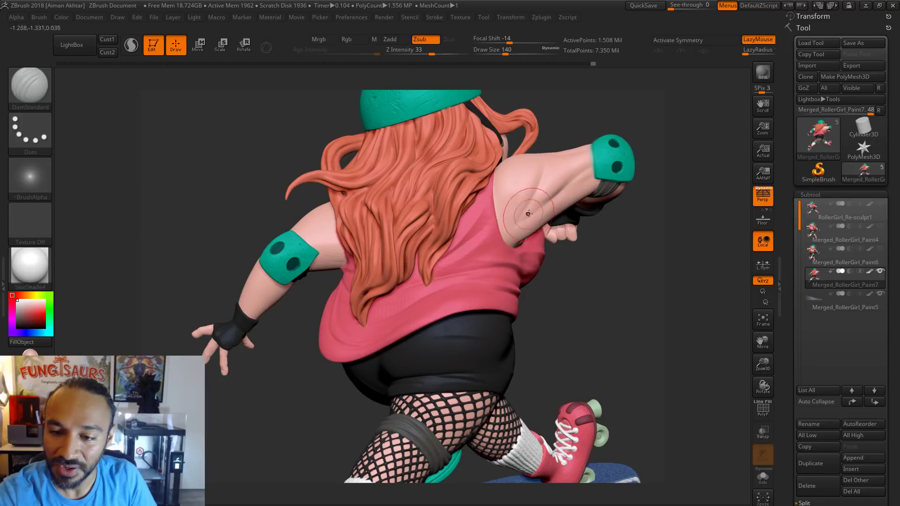
{"action": "key", "text": "shift"}
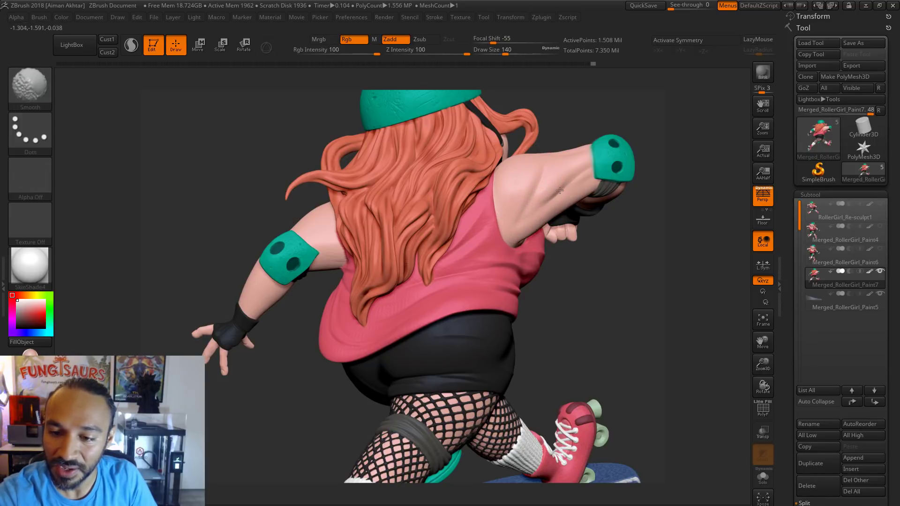
{"action": "left_click_drag", "start_coordinate": [703, 185], "coordinate": [738, 192]}
{"action": "mouse_move", "coordinate": [689, 209]}
{"action": "left_mouse_down"}
{"action": "mouse_move", "coordinate": [730, 205]}
{"action": "mouse_move", "coordinate": [530, 182]}
{"action": "left_mouse_up"}
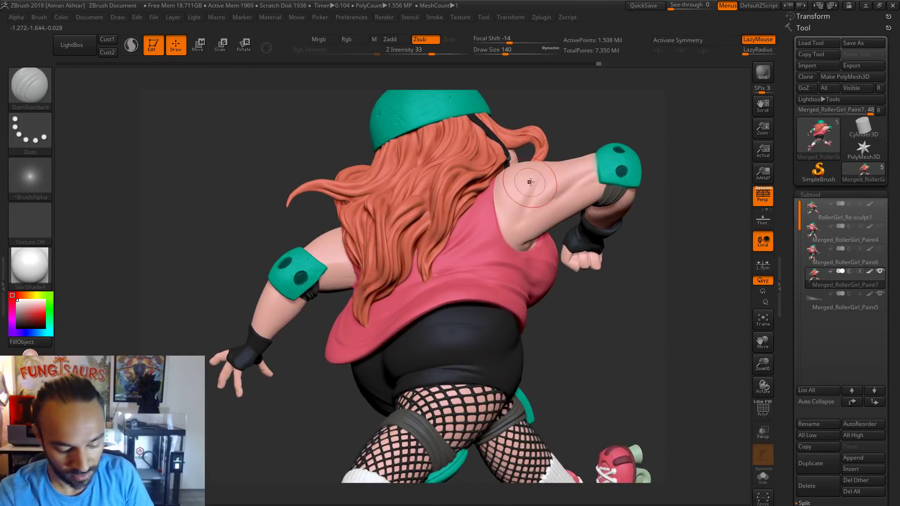
Swell the flesh of the raised upper arm around its creases with the Inflat brush at draw size 116, and smooth it.
{"action": "key", "text": "b"}
{"action": "key", "text": "i"}
{"action": "key", "text": "n"}
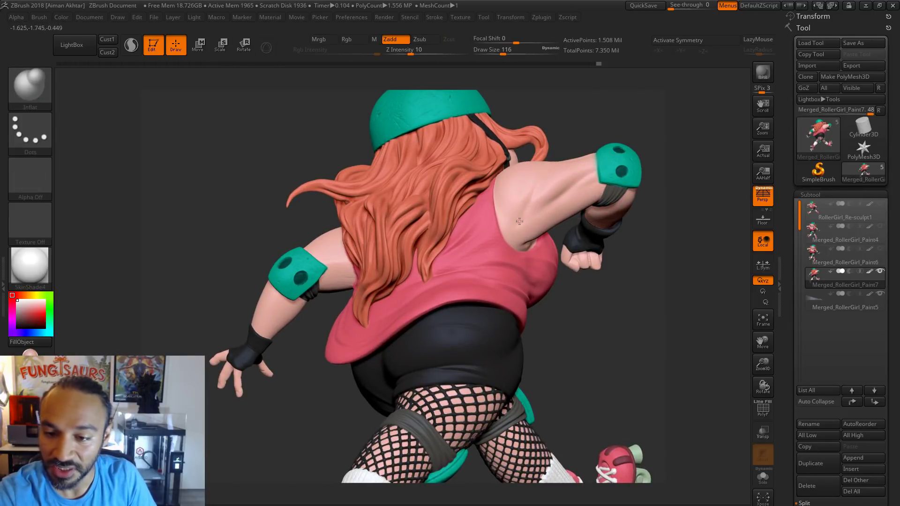
{"action": "key", "text": "shift"}
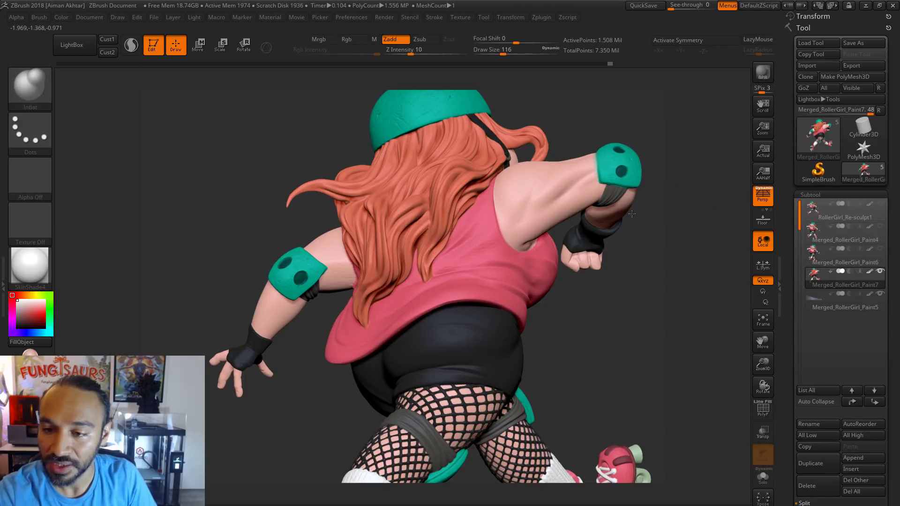
Smooth the extended upper arm and work its armpit crease with DamStandard at draw size 116.
{"action": "left_click_drag", "start_coordinate": [693, 276], "coordinate": [512, 276]}
{"action": "left_click_drag", "start_coordinate": [381, 318], "coordinate": [276, 318], "text": "alt"}
{"action": "left_click_drag", "start_coordinate": [627, 200], "coordinate": [514, 216]}
{"action": "key", "text": "shift"}
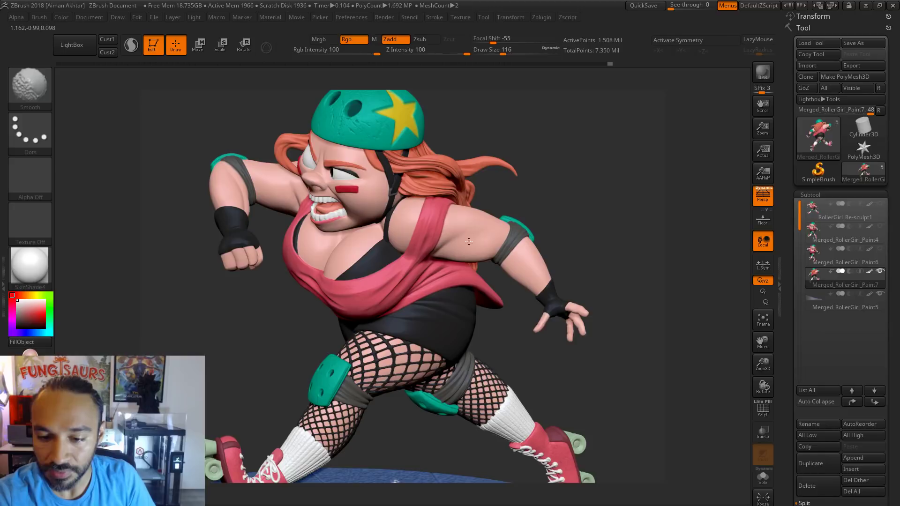
{"action": "left_click_drag", "start_coordinate": [502, 450], "coordinate": [563, 434], "text": "alt"}
{"action": "key", "text": "b"}
{"action": "key", "text": "d"}
{"action": "key", "text": "s"}
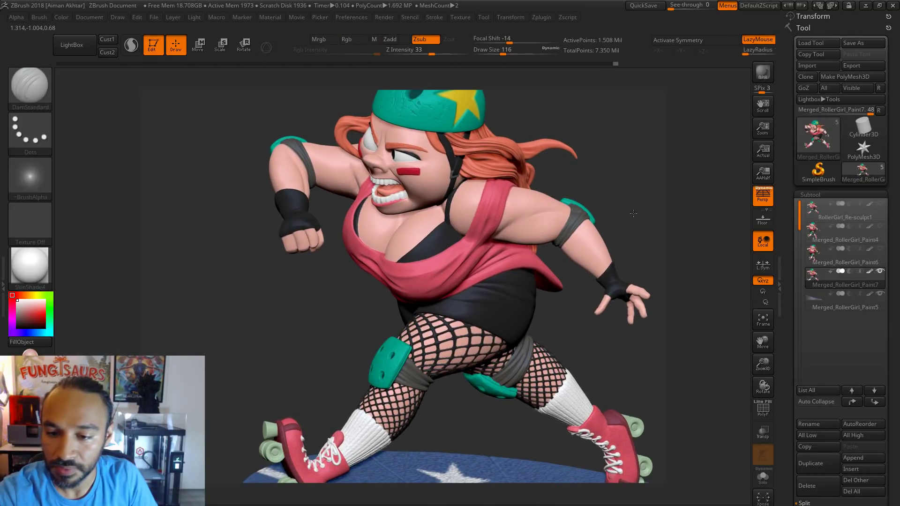
{"action": "left_click_drag", "start_coordinate": [633, 213], "coordinate": [574, 203]}
{"action": "left_click_drag", "start_coordinate": [650, 152], "coordinate": [497, 237]}
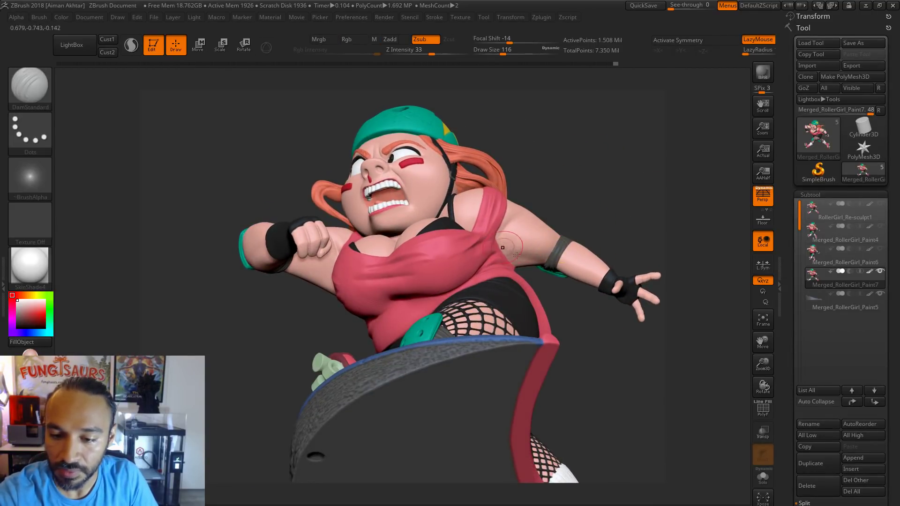
{"action": "left_click_drag", "start_coordinate": [628, 203], "coordinate": [640, 219]}
{"action": "left_click_drag", "start_coordinate": [677, 184], "coordinate": [622, 243]}
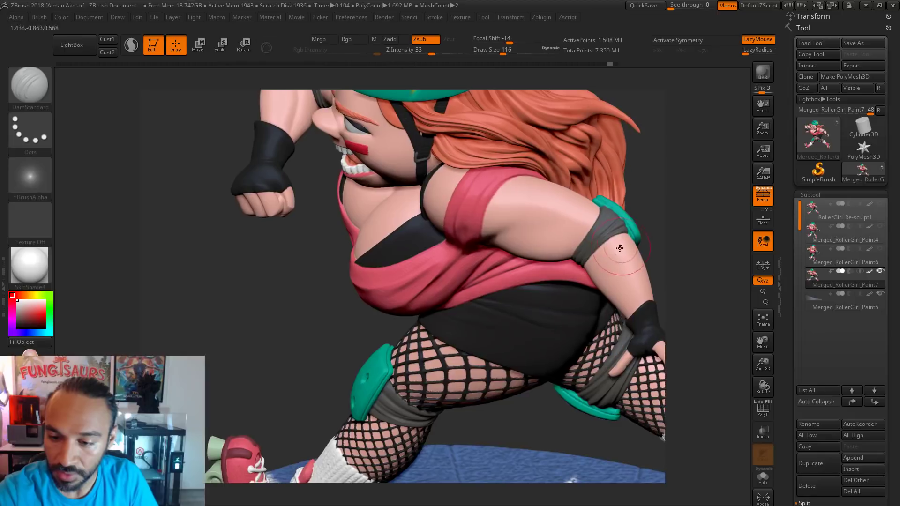
Refine the extended forearm just below the elbow strap with DamStandard at draw size 94.
{"action": "left_click_drag", "start_coordinate": [671, 224], "coordinate": [624, 233]}
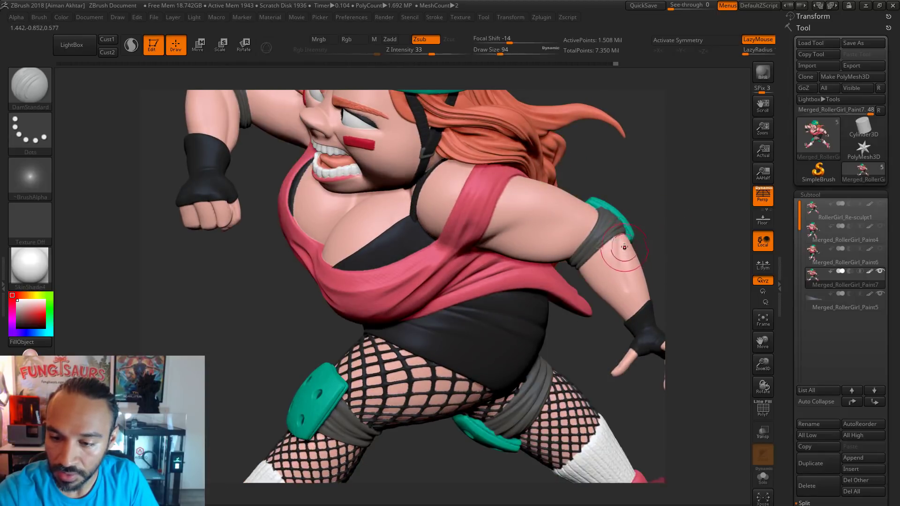
{"action": "left_click_drag", "start_coordinate": [682, 223], "coordinate": [627, 254]}
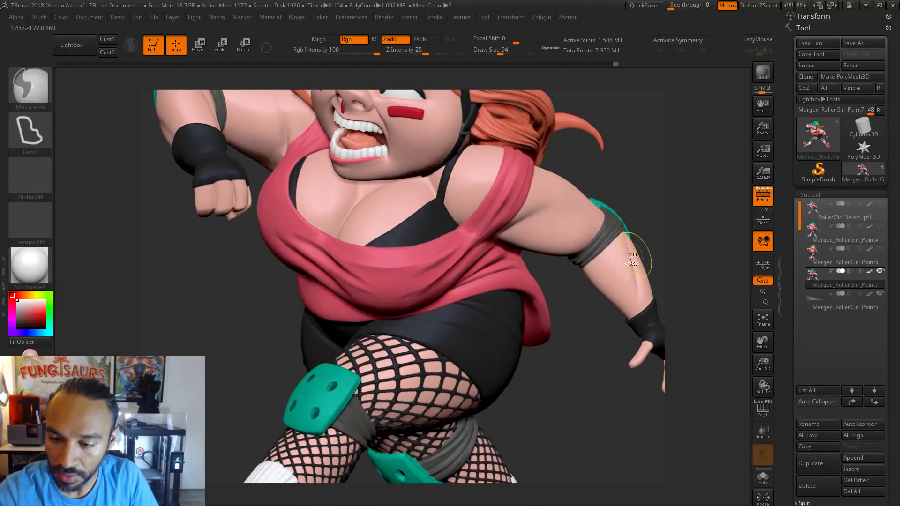
{"action": "left_click_drag", "start_coordinate": [673, 236], "coordinate": [581, 247]}
{"action": "mouse_move", "coordinate": [629, 300]}
{"action": "left_mouse_down"}
{"action": "mouse_move", "coordinate": [608, 285]}
{"action": "mouse_move", "coordinate": [544, 282]}
{"action": "mouse_move", "coordinate": [637, 310]}
{"action": "mouse_move", "coordinate": [631, 268]}
{"action": "left_mouse_up"}
Adjust the shape of the extended upper arm with the Move brush, setting the draw size to 202.
{"action": "left_click_drag", "start_coordinate": [556, 308], "coordinate": [569, 193]}
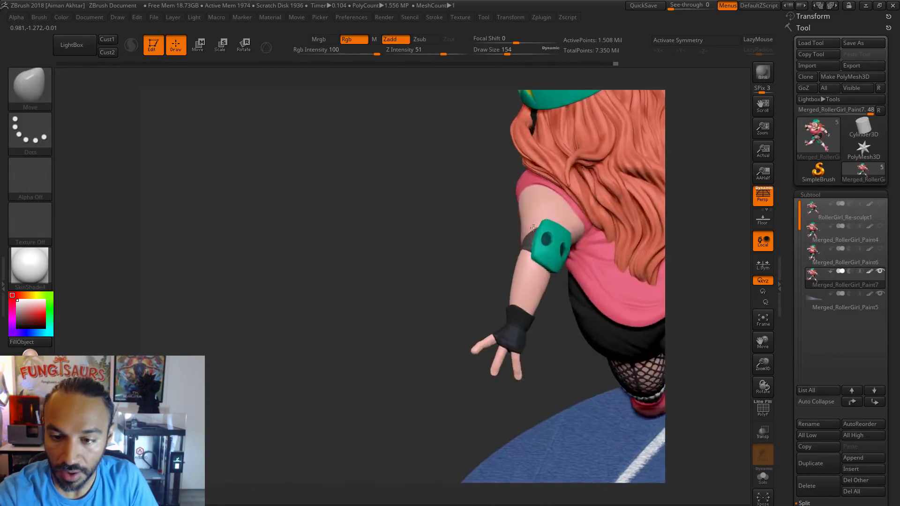
{"action": "mouse_move", "coordinate": [473, 236]}
{"action": "left_mouse_down"}
{"action": "mouse_move", "coordinate": [525, 212]}
{"action": "mouse_move", "coordinate": [482, 199]}
{"action": "mouse_move", "coordinate": [477, 188]}
{"action": "left_mouse_up"}
{"action": "key", "text": "s"}
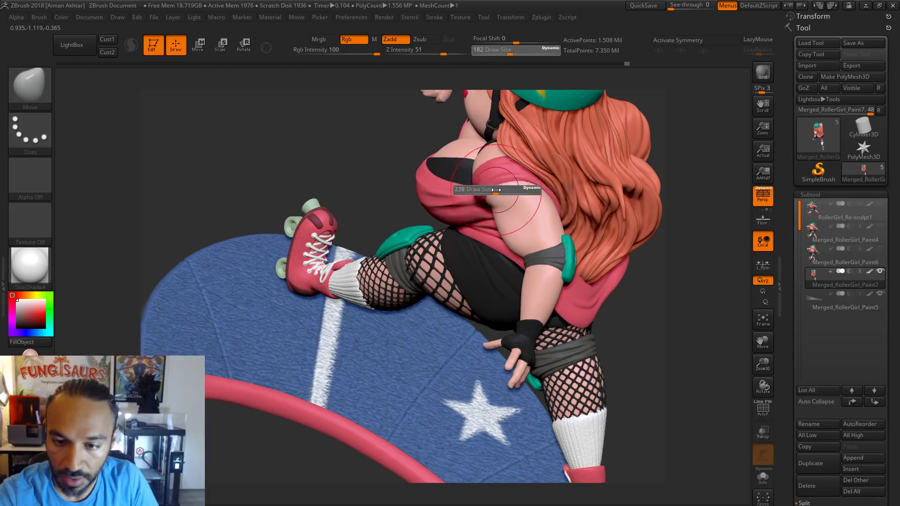
{"action": "key", "text": "s"}
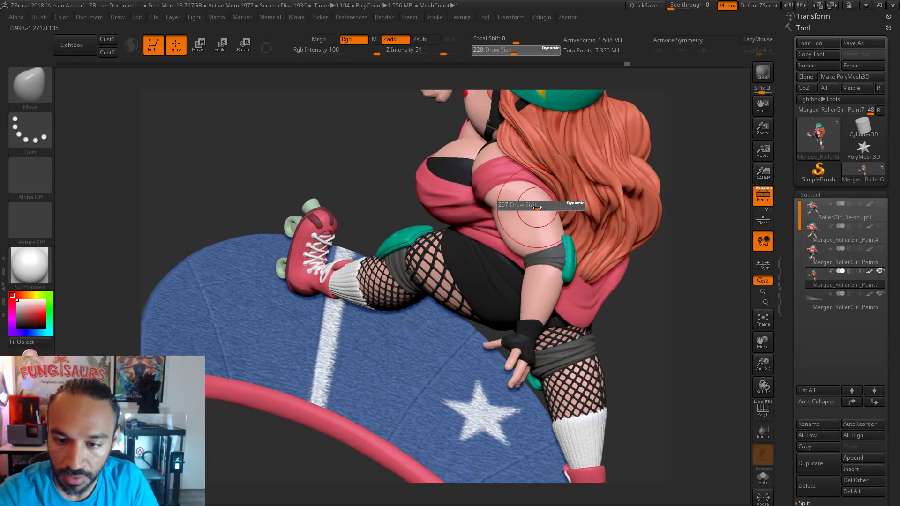
{"action": "left_click_drag", "start_coordinate": [534, 206], "coordinate": [532, 206]}
Reshape the shoulder strap on the extended-arm side with the Move brush at draw size 172.
{"action": "mouse_move", "coordinate": [684, 178]}
{"action": "left_mouse_down"}
{"action": "mouse_move", "coordinate": [700, 161]}
{"action": "mouse_move", "coordinate": [523, 177]}
{"action": "left_mouse_up"}
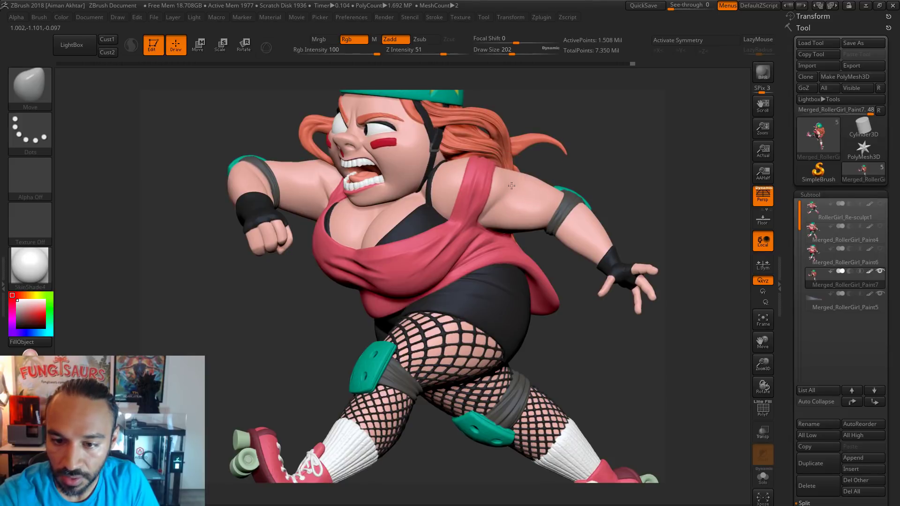
{"action": "key", "text": "s"}
{"action": "left_click_drag", "start_coordinate": [471, 198], "coordinate": [465, 198]}
{"action": "left_click_drag", "start_coordinate": [639, 160], "coordinate": [604, 165]}
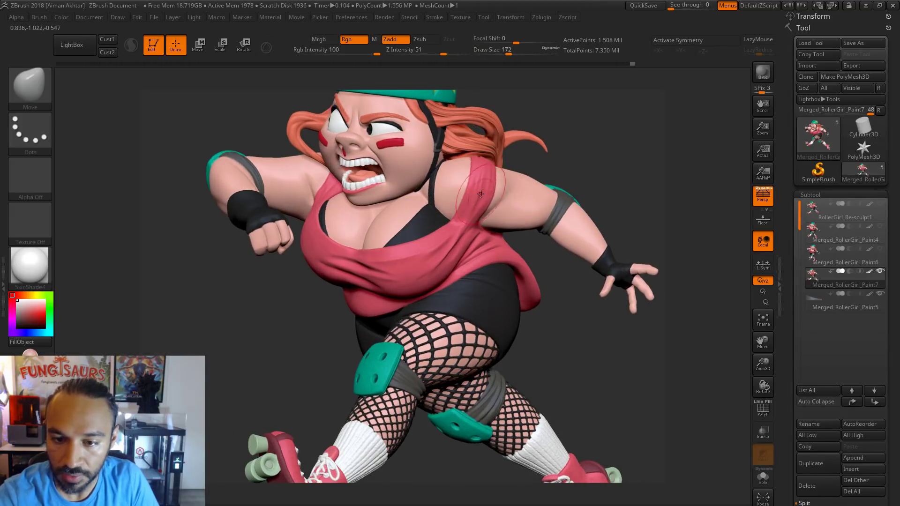
{"action": "left_click_drag", "start_coordinate": [546, 150], "coordinate": [470, 151]}
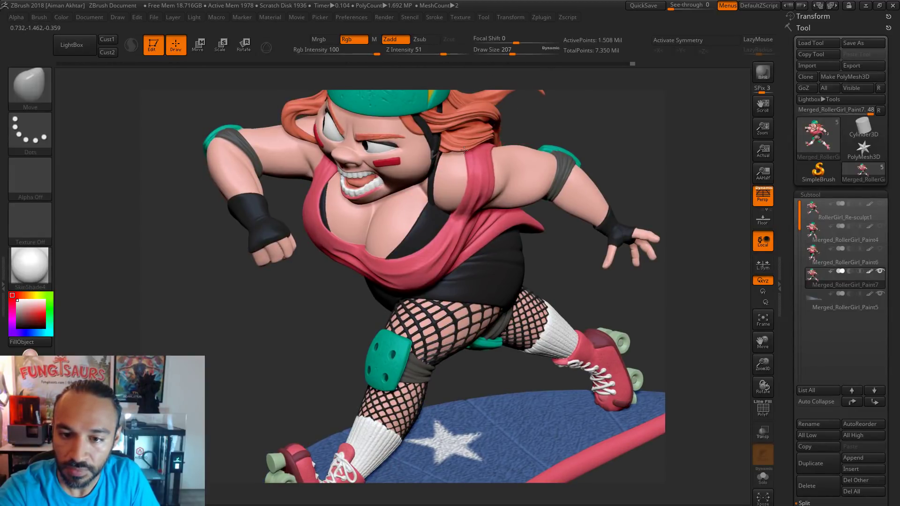
Pull the hair loop beside the helmet on the raised-arm side up and outward with the Move brush at draw size 192.
{"action": "mouse_move", "coordinate": [571, 93]}
{"action": "left_mouse_down"}
{"action": "mouse_move", "coordinate": [584, 122]}
{"action": "mouse_move", "coordinate": [562, 178]}
{"action": "mouse_move", "coordinate": [539, 201]}
{"action": "mouse_move", "coordinate": [539, 230]}
{"action": "mouse_move", "coordinate": [561, 215]}
{"action": "mouse_move", "coordinate": [531, 216]}
{"action": "left_mouse_up"}
{"action": "key", "text": "s"}
{"action": "key", "text": "s"}
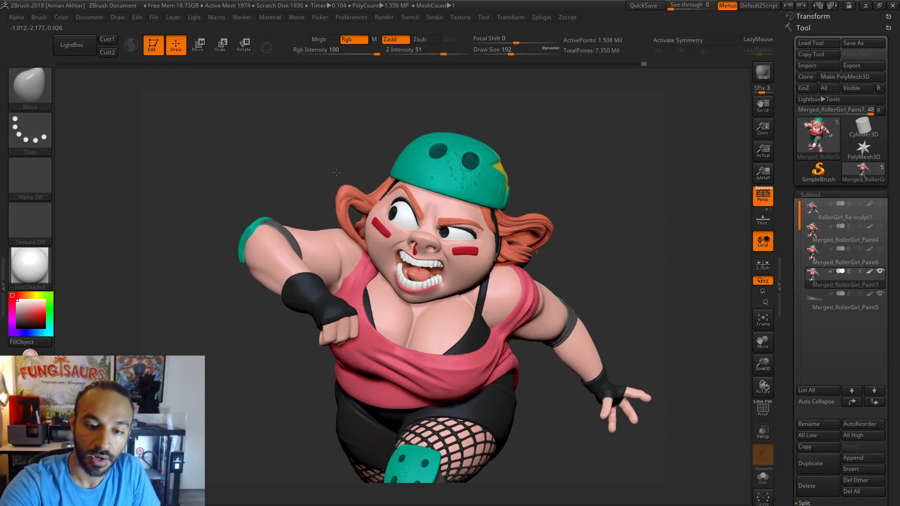
{"action": "left_click_drag", "start_coordinate": [359, 191], "coordinate": [350, 172]}
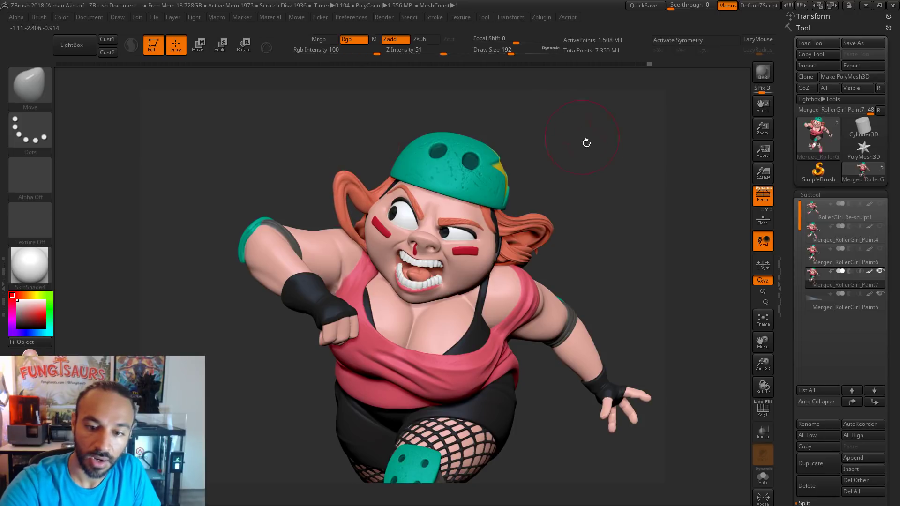
{"action": "mouse_move", "coordinate": [609, 225]}
{"action": "left_mouse_down"}
{"action": "mouse_move", "coordinate": [557, 218]}
{"action": "mouse_move", "coordinate": [581, 207]}
{"action": "mouse_move", "coordinate": [577, 217]}
{"action": "left_mouse_up"}
{"action": "key", "text": "s"}
{"action": "left_click_drag", "start_coordinate": [587, 206], "coordinate": [593, 175]}
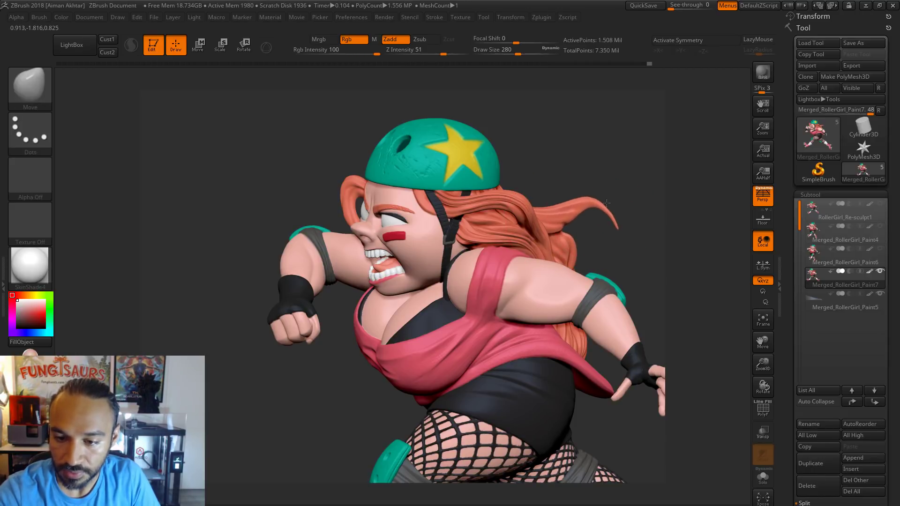
Enable Sculptris Pro and pull a new flying hair strand out from behind the helmet strap with SnakeHook at draw size 136.
{"action": "mouse_move", "coordinate": [633, 227]}
{"action": "left_mouse_down"}
{"action": "mouse_move", "coordinate": [532, 220]}
{"action": "mouse_move", "coordinate": [464, 261]}
{"action": "mouse_move", "coordinate": [376, 270]}
{"action": "mouse_move", "coordinate": [415, 272]}
{"action": "mouse_move", "coordinate": [410, 253]}
{"action": "left_mouse_up"}
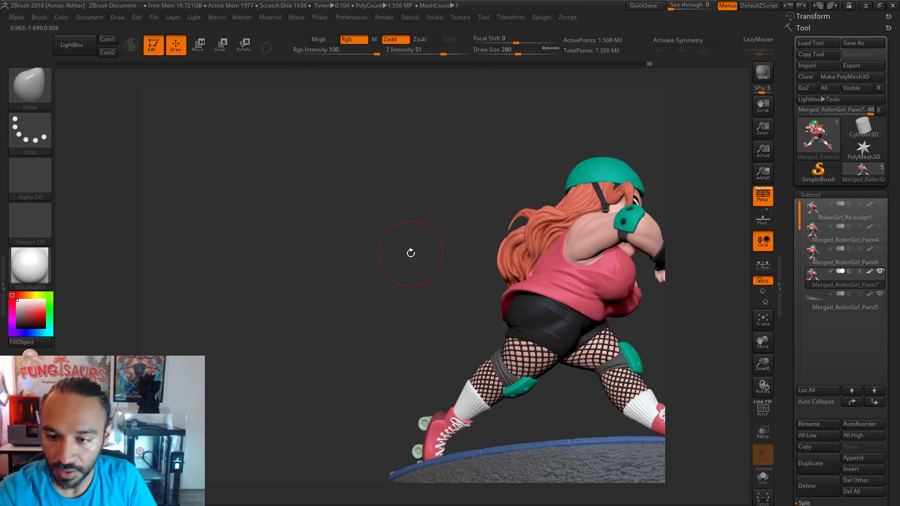
{"action": "key", "text": "s"}
{"action": "left_click_drag", "start_coordinate": [557, 217], "coordinate": [549, 217]}
{"action": "left_click", "coordinate": [49, 87]}
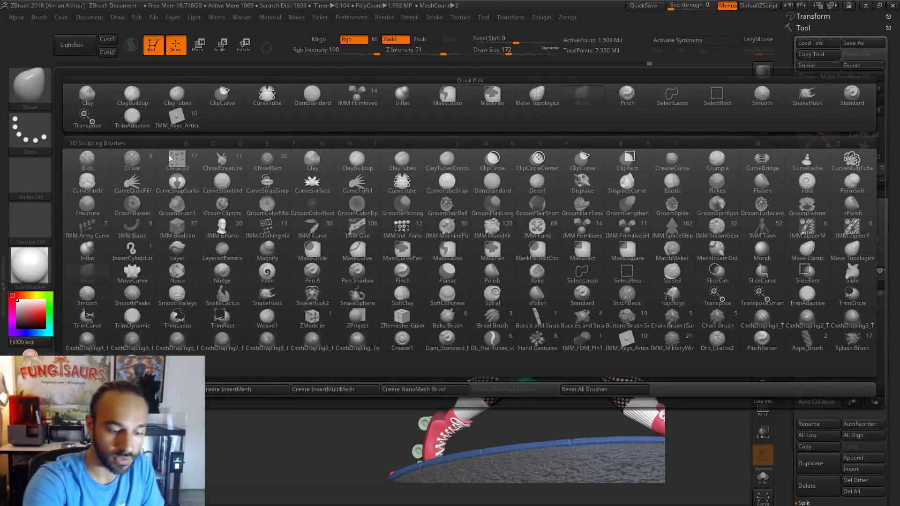
{"action": "key", "text": "s"}
{"action": "key", "text": "h"}
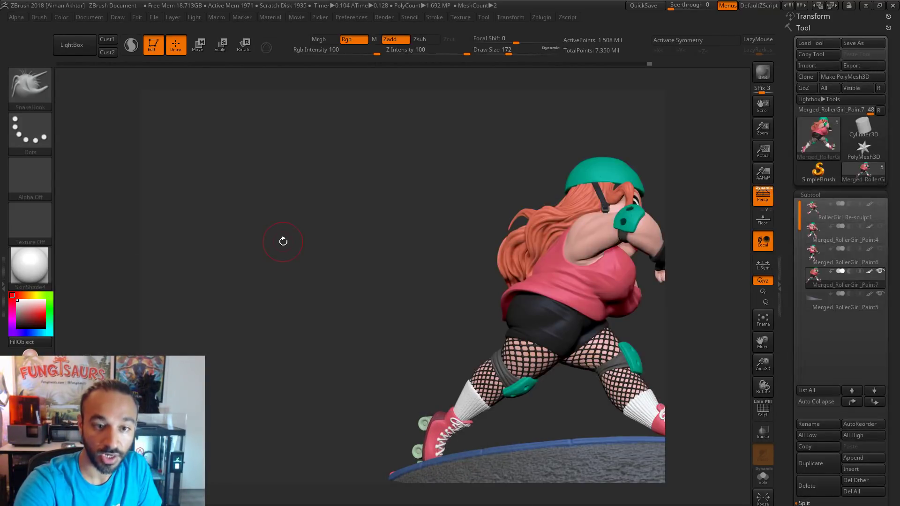
{"action": "left_click", "coordinate": [132, 46]}
{"action": "mouse_move", "coordinate": [445, 224]}
{"action": "left_mouse_down"}
{"action": "mouse_move", "coordinate": [600, 221]}
{"action": "mouse_move", "coordinate": [646, 186]}
{"action": "left_mouse_up"}
{"action": "key", "text": "s"}
{"action": "left_click", "coordinate": [539, 228]}
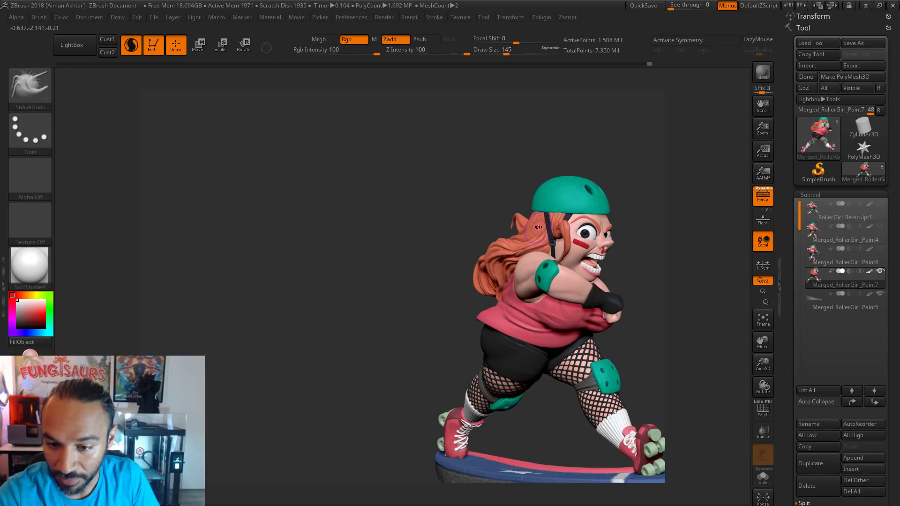
{"action": "key", "text": "s"}
{"action": "left_click", "coordinate": [522, 235]}
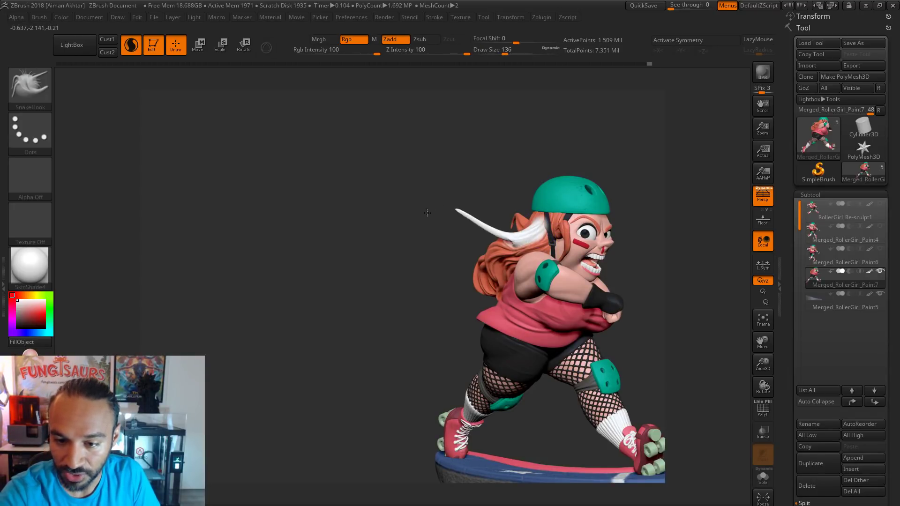
Undo the white SnakeHook hair strand, turn off Rgb colouring, and set the draw size to 108.
{"action": "key", "text": "ctrl+z"}
{"action": "left_click", "coordinate": [382, 40]}
{"action": "key", "text": "s"}
{"action": "left_click", "coordinate": [540, 233]}
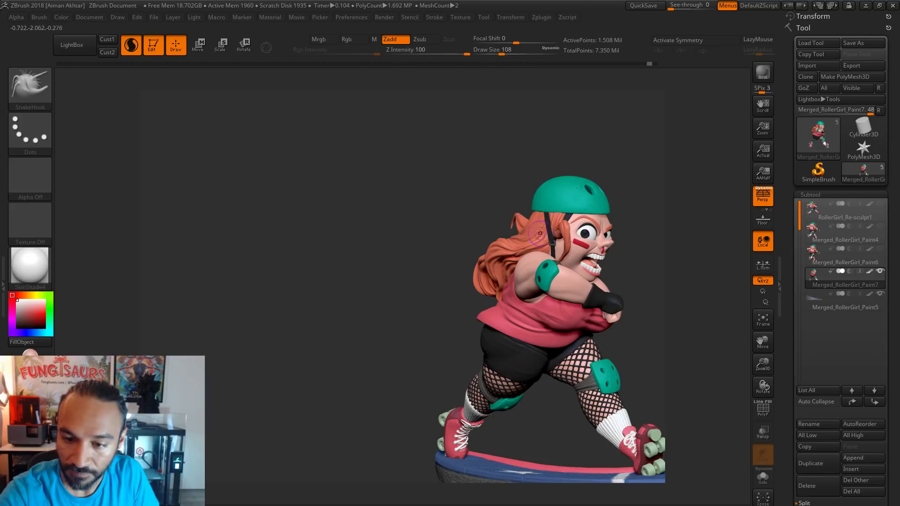
Try to pull a thin hair strand upward beside the helmet on the raised-arm side with SnakeHook.
{"action": "left_click_drag", "start_coordinate": [378, 271], "coordinate": [422, 231]}
{"action": "key", "text": "ctrl+z"}
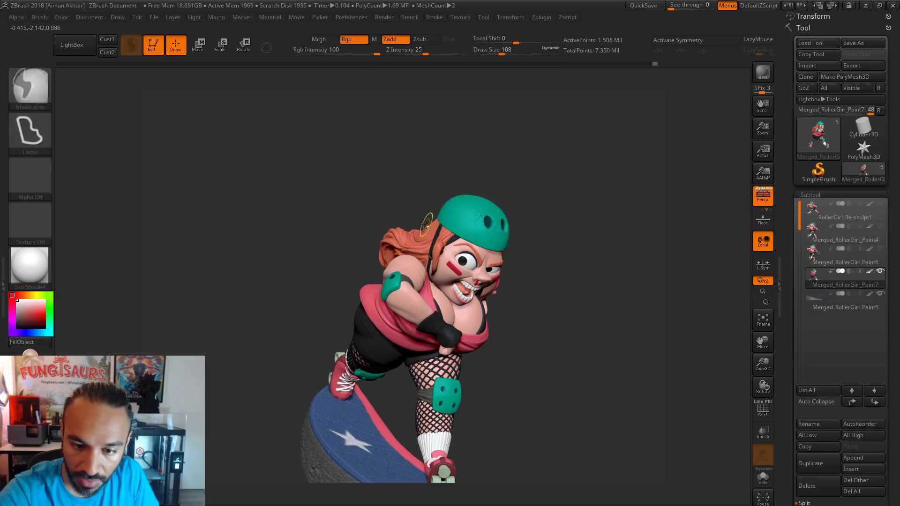
{"action": "left_click_drag", "start_coordinate": [567, 195], "coordinate": [565, 200], "text": "shift"}
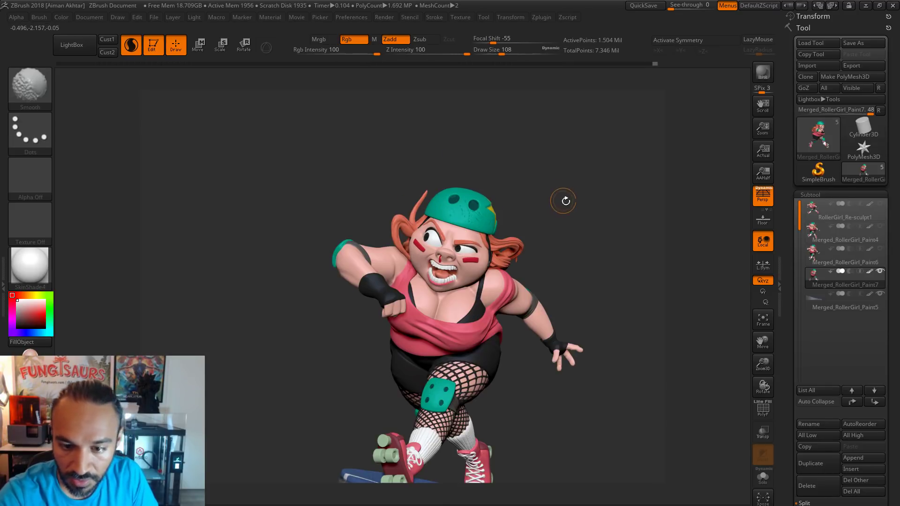
{"action": "mouse_move", "coordinate": [610, 223]}
{"action": "left_mouse_down"}
{"action": "mouse_move", "coordinate": [664, 225]}
{"action": "mouse_move", "coordinate": [582, 212]}
{"action": "mouse_move", "coordinate": [438, 222]}
{"action": "left_mouse_up"}
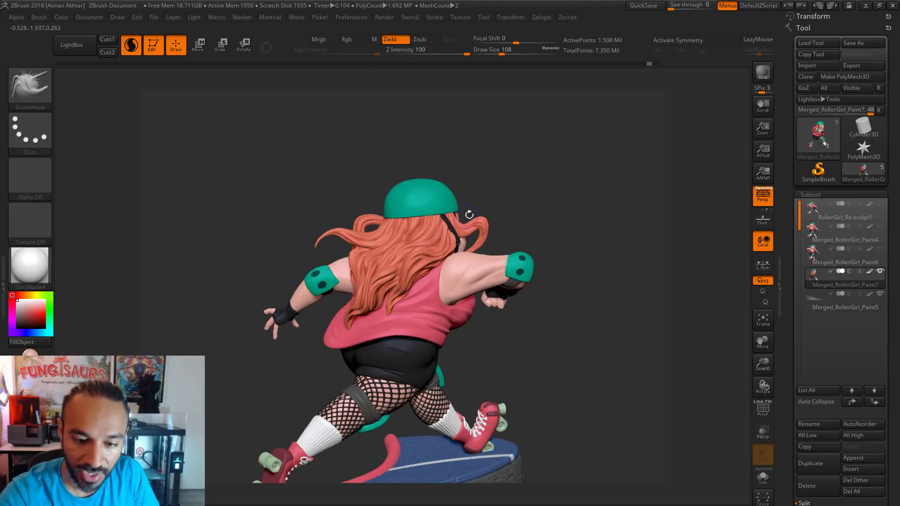
Try to pull a long strand from the back hair out past the extended arm with SnakeHook, and undo it.
{"action": "left_click_drag", "start_coordinate": [343, 275], "coordinate": [228, 357]}
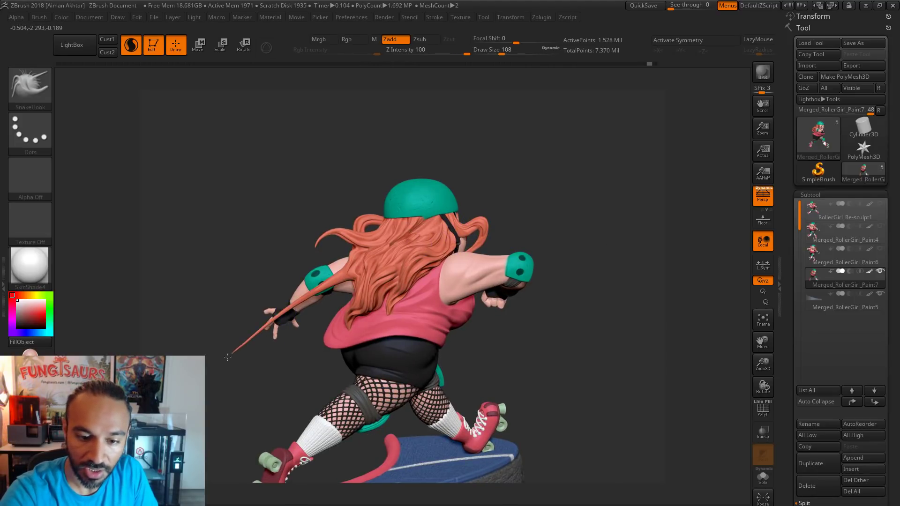
{"action": "left_click_drag", "start_coordinate": [542, 227], "coordinate": [612, 194], "text": "alt"}
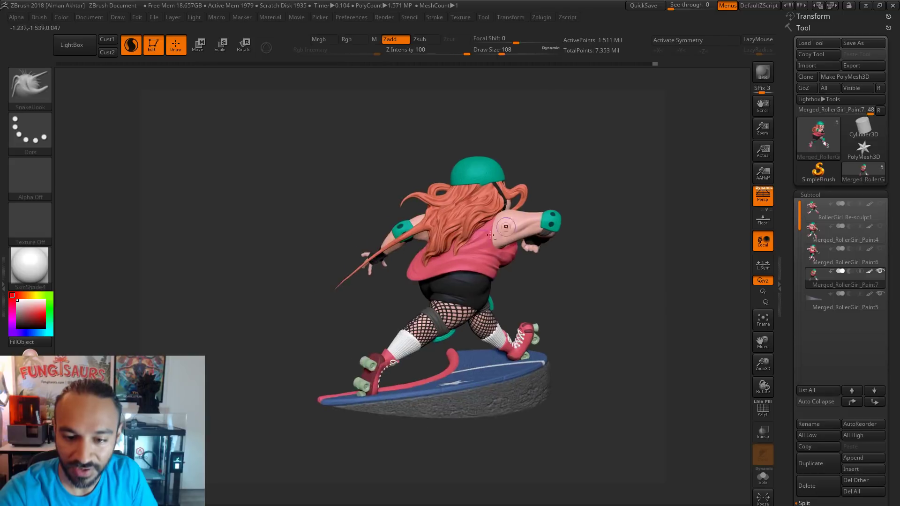
{"action": "left_click_drag", "start_coordinate": [533, 193], "coordinate": [464, 199]}
{"action": "key", "text": "ctrl+z"}
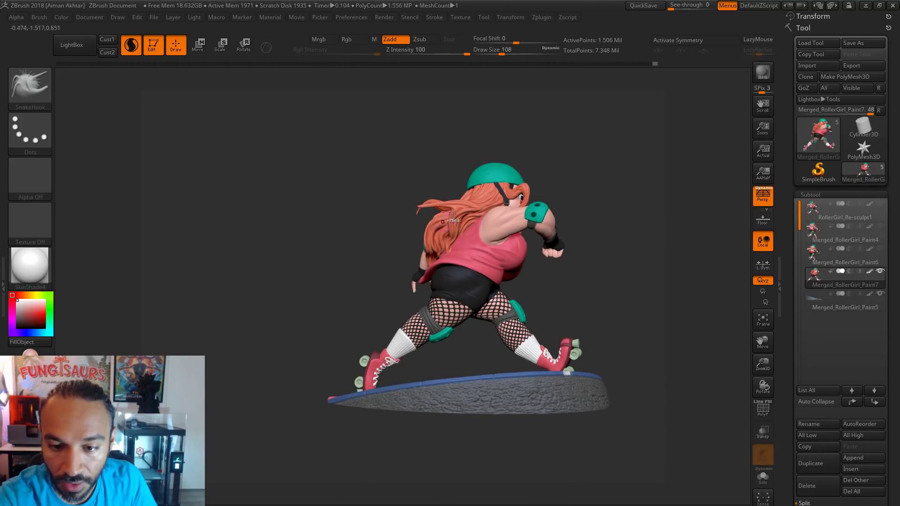
{"action": "key", "text": "ctrl+z"}
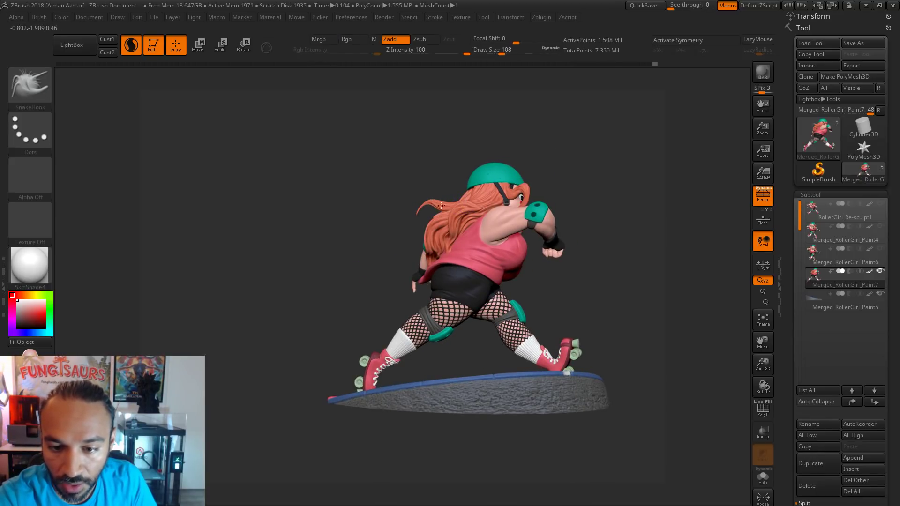
Try to pull a hair strand backward from just below the rear of the helmet, and undo it.
{"action": "left_click_drag", "start_coordinate": [614, 167], "coordinate": [484, 190]}
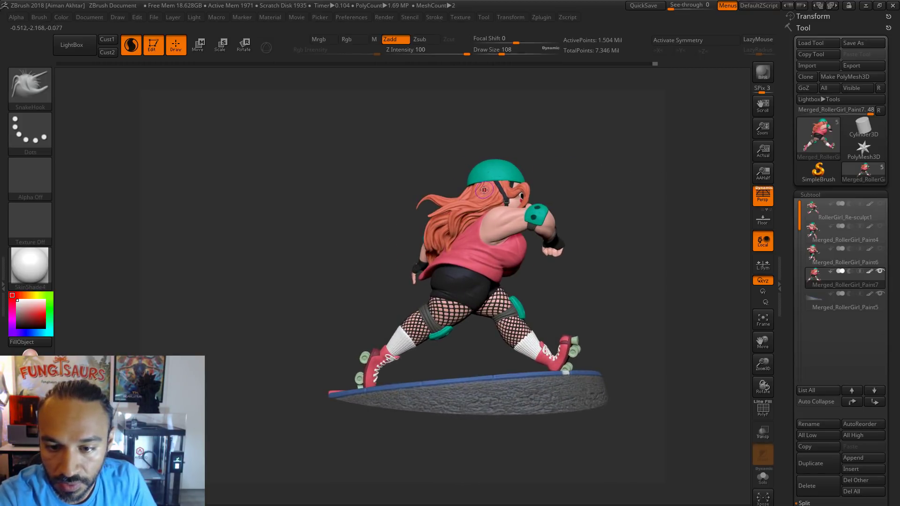
{"action": "key", "text": "ctrl+z"}
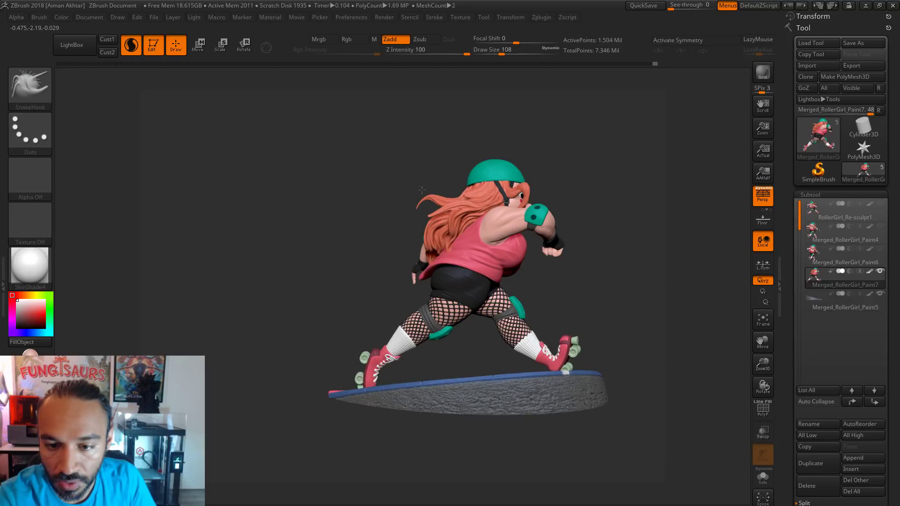
{"action": "left_click_drag", "start_coordinate": [584, 164], "coordinate": [667, 167]}
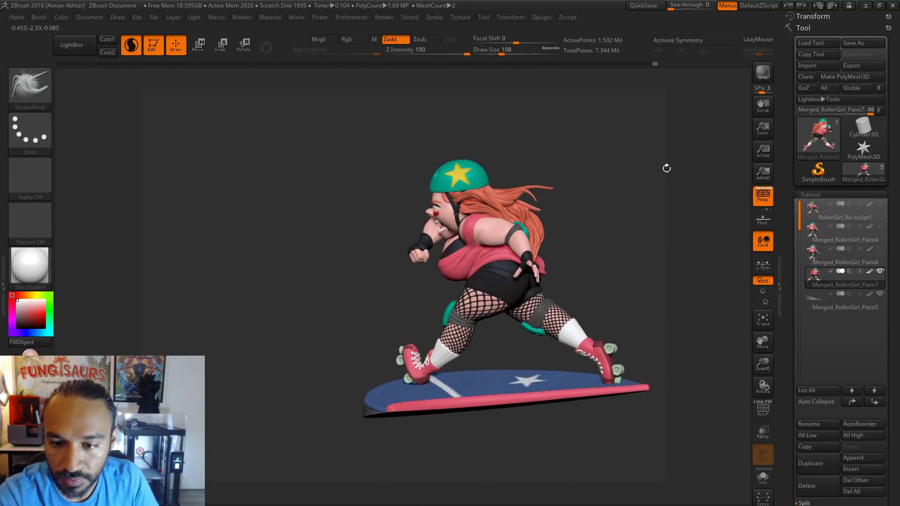
{"action": "key", "text": "ctrl+z"}
{"action": "left_click_drag", "start_coordinate": [604, 214], "coordinate": [507, 231]}
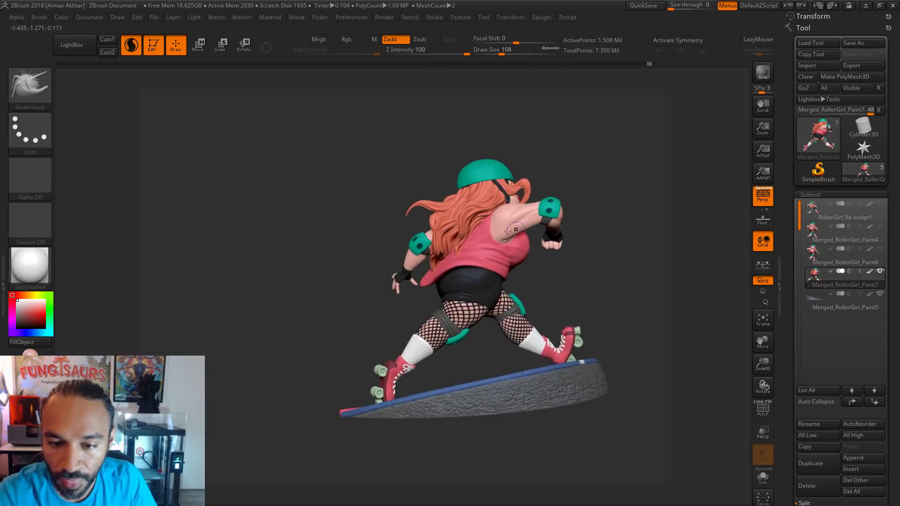
Try several short SnakeHook pulls on the hair behind the helmet strap on the raised-arm side, undoing each one.
{"action": "left_click_drag", "start_coordinate": [364, 261], "coordinate": [480, 187]}
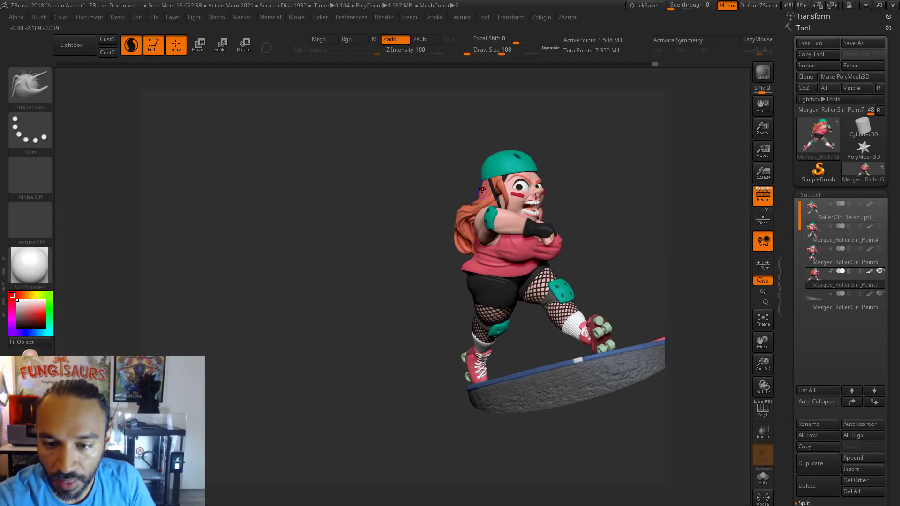
{"action": "key", "text": "ctrl+z"}
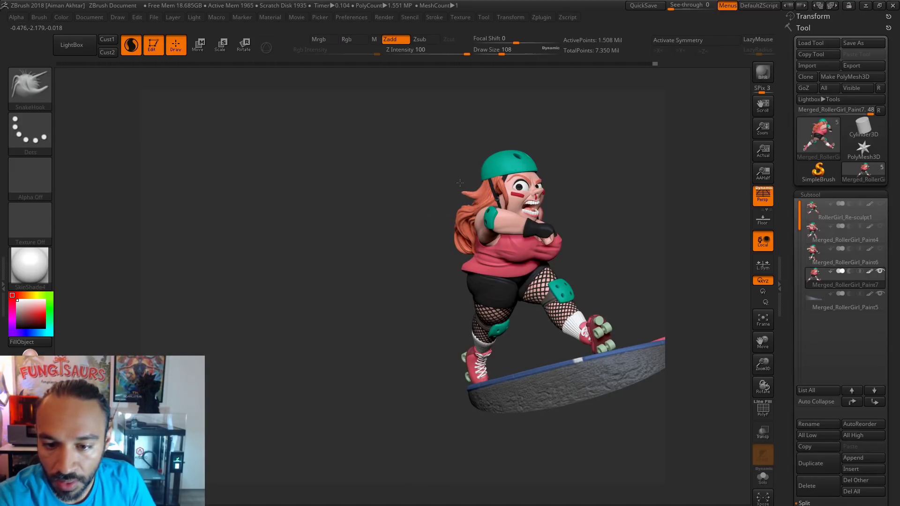
{"action": "key", "text": "ctrl+z"}
{"action": "left_click_drag", "start_coordinate": [410, 204], "coordinate": [465, 194]}
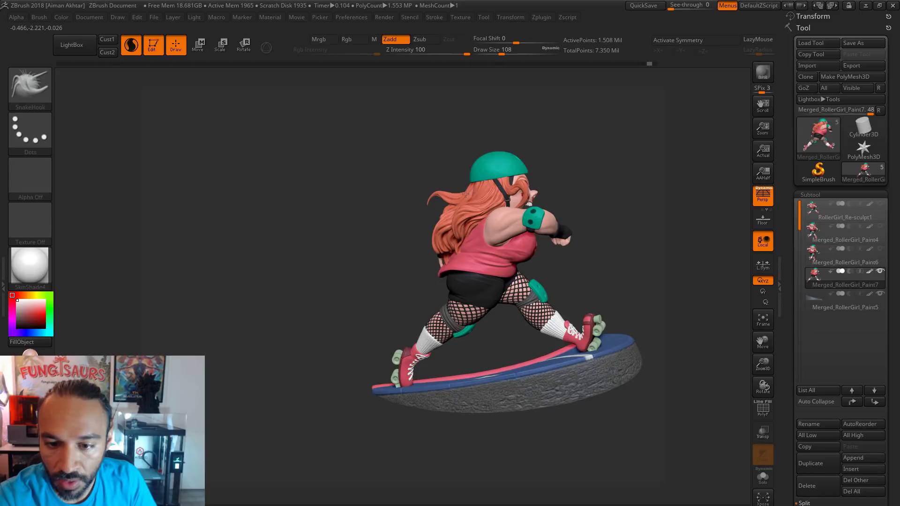
{"action": "key", "text": "ctrl+z"}
{"action": "key", "text": "ctrl+z"}
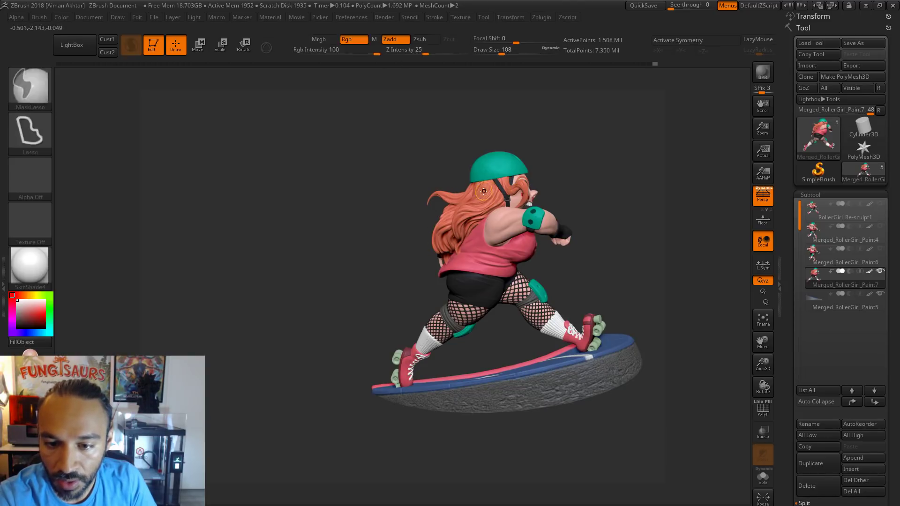
{"action": "key", "text": "ctrl+z"}
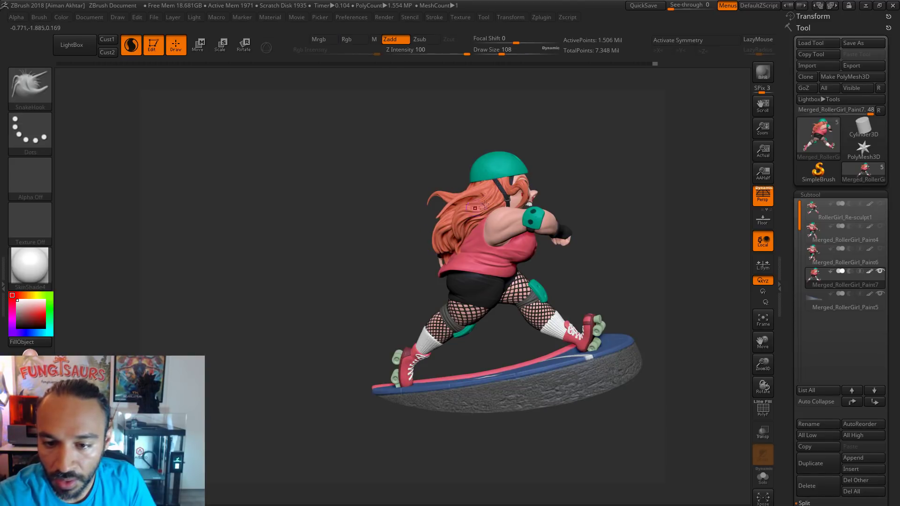
Try to reshape the back hair from above with SnakeHook at draw size 172, and undo the pulls.
{"action": "mouse_move", "coordinate": [579, 173]}
{"action": "left_mouse_down"}
{"action": "mouse_move", "coordinate": [661, 158]}
{"action": "mouse_move", "coordinate": [480, 221]}
{"action": "left_mouse_up"}
{"action": "key", "text": "s"}
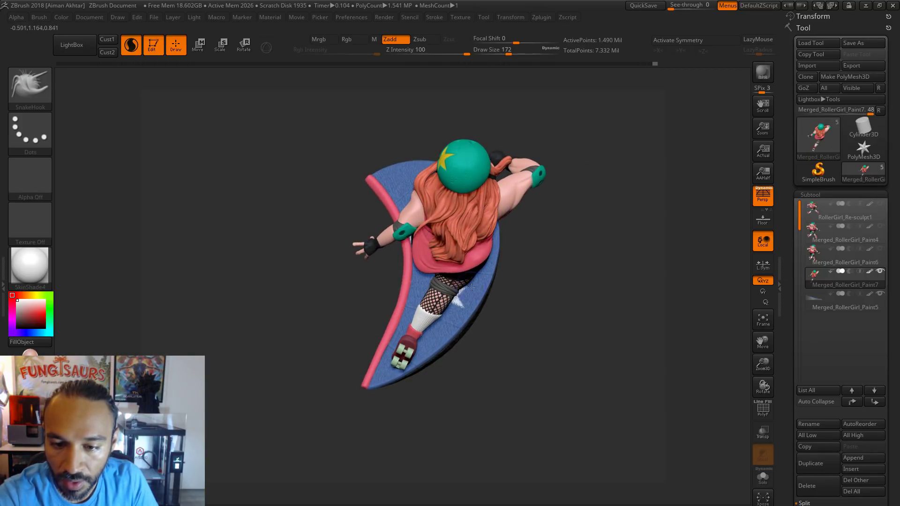
{"action": "key", "text": "ctrl+z"}
{"action": "key", "text": "ctrl+z"}
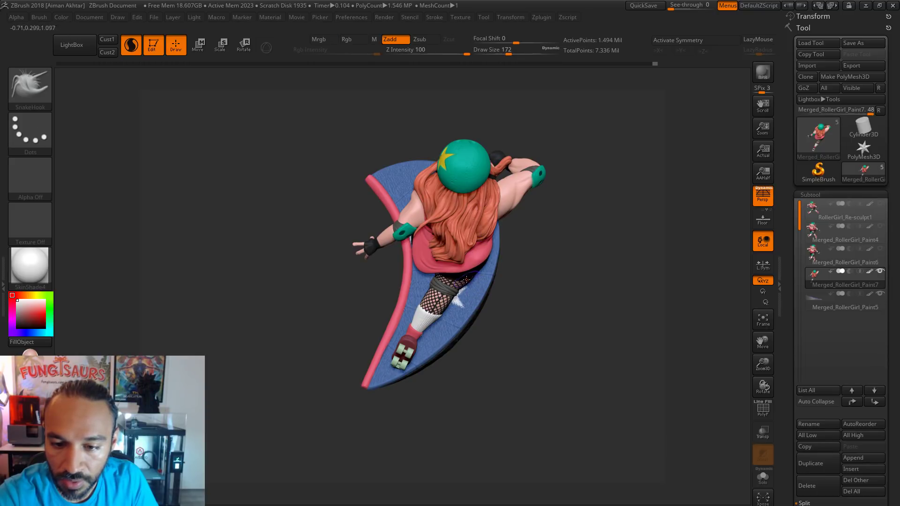
{"action": "key", "text": "ctrl+z"}
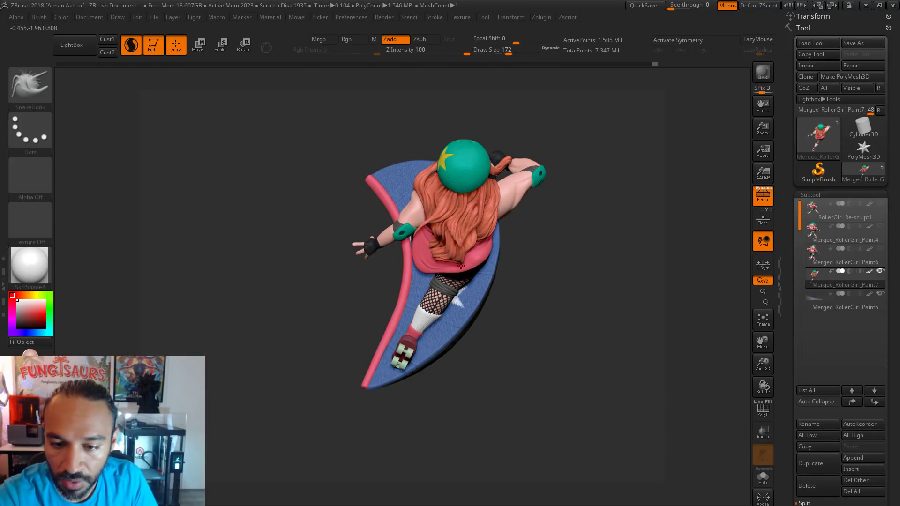
{"action": "key", "text": "ctrl+z"}
{"action": "mouse_move", "coordinate": [563, 245]}
{"action": "left_mouse_down"}
{"action": "mouse_move", "coordinate": [567, 153]}
{"action": "mouse_move", "coordinate": [589, 200]}
{"action": "mouse_move", "coordinate": [602, 198]}
{"action": "mouse_move", "coordinate": [599, 191]}
{"action": "left_mouse_up"}
{"action": "key", "text": "ctrl+z"}
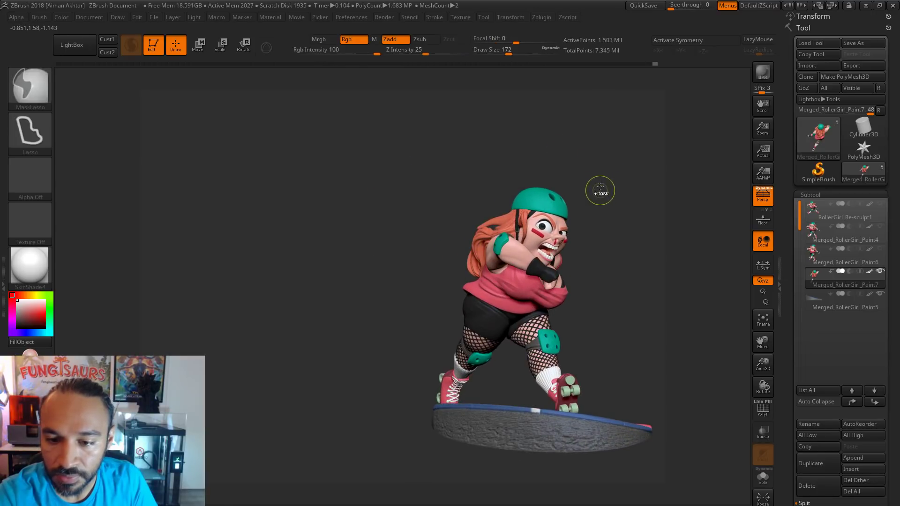
Try to pull the hair behind the helmet outward with SnakeHook at draw size 207, and undo it.
{"action": "key", "text": "s"}
{"action": "left_click", "coordinate": [499, 218]}
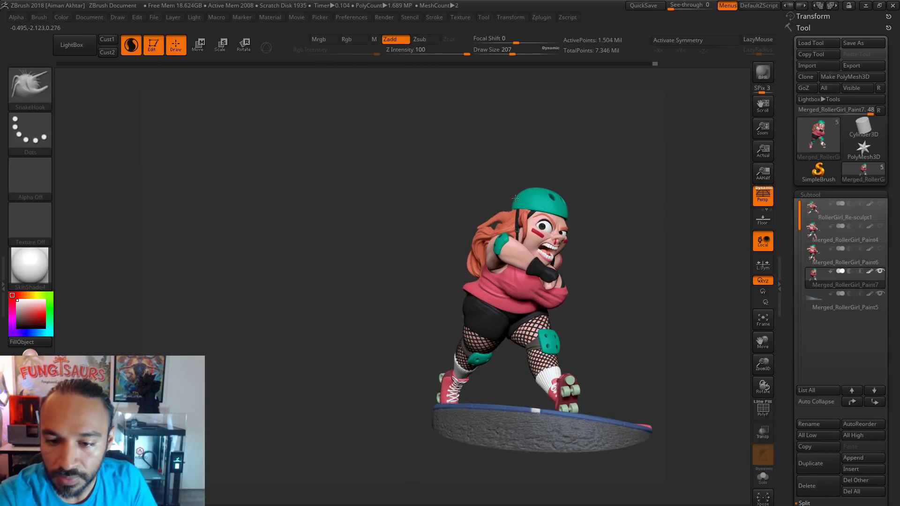
{"action": "key", "text": "ctrl+z"}
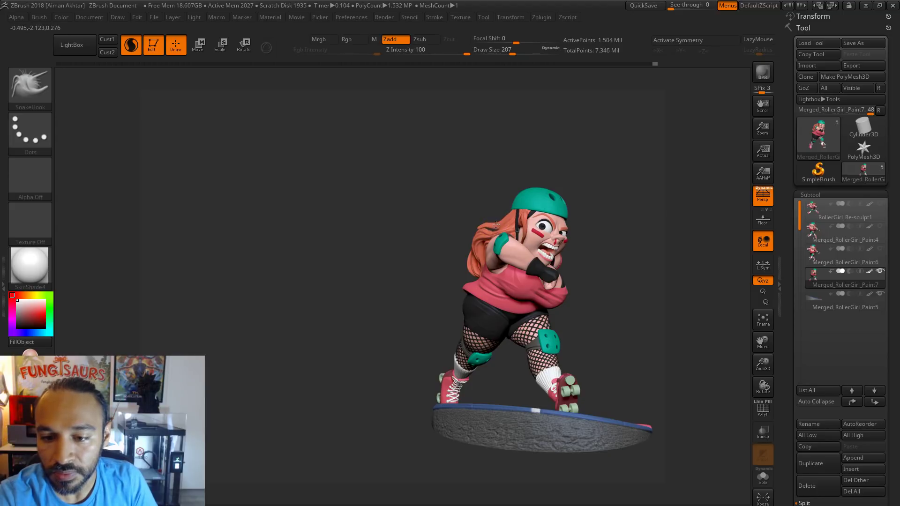
Pull a hair lock backward from behind the helmet on the raised-arm side with SnakeHook, using draw sizes 136 and 197.
{"action": "mouse_move", "coordinate": [591, 184]}
{"action": "left_mouse_down"}
{"action": "mouse_move", "coordinate": [596, 193]}
{"action": "mouse_move", "coordinate": [558, 198]}
{"action": "mouse_move", "coordinate": [631, 202]}
{"action": "mouse_move", "coordinate": [590, 211]}
{"action": "left_mouse_up"}
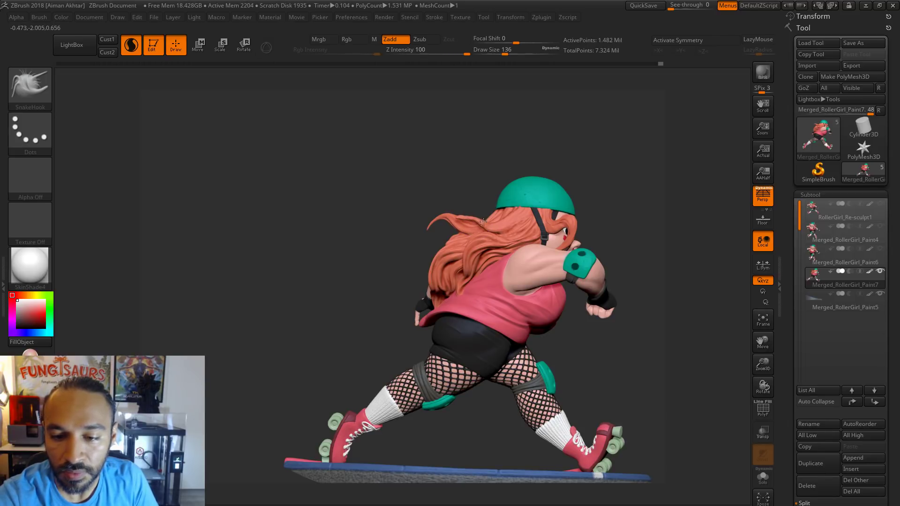
{"action": "key", "text": "shift"}
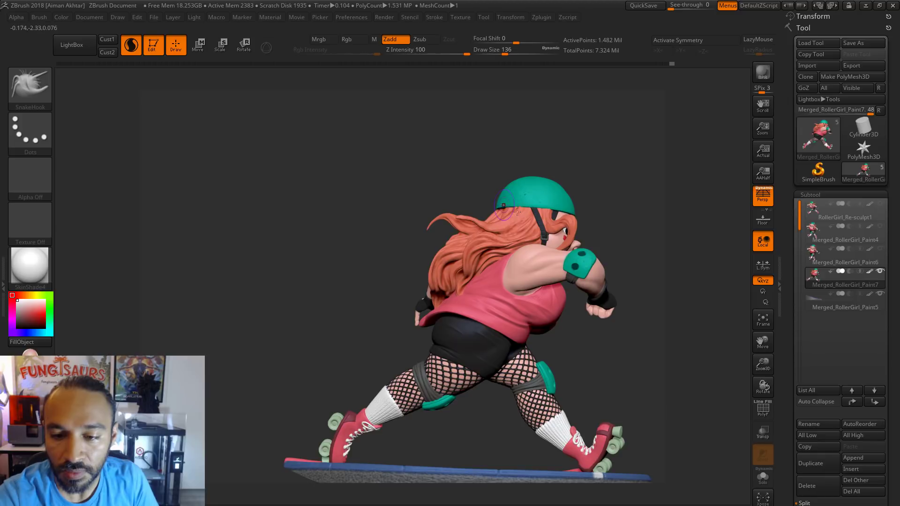
{"action": "mouse_move", "coordinate": [528, 199]}
{"action": "left_mouse_down"}
{"action": "mouse_move", "coordinate": [604, 163]}
{"action": "mouse_move", "coordinate": [475, 214]}
{"action": "mouse_move", "coordinate": [489, 217]}
{"action": "left_mouse_up"}
{"action": "key", "text": "shift"}
{"action": "key", "text": "s"}
{"action": "left_click", "coordinate": [487, 222]}
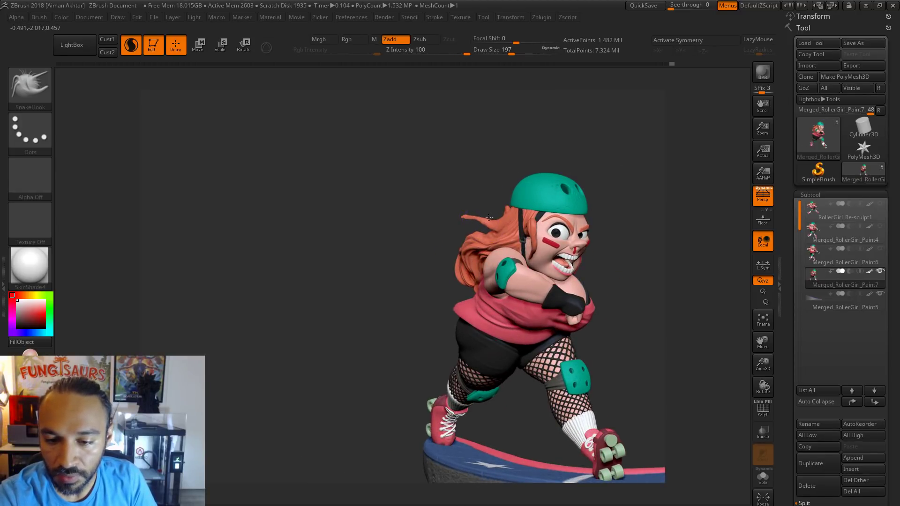
{"action": "left_click_drag", "start_coordinate": [634, 187], "coordinate": [502, 195]}
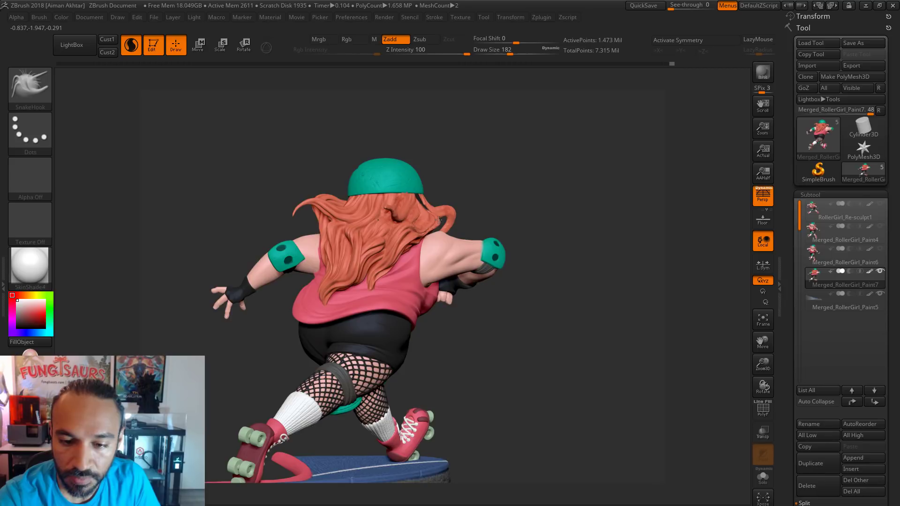
Reshape the new hair lock and the surrounding back hair with the Move brush, using draw sizes 344 and 274.
{"action": "key", "text": "b"}
{"action": "key", "text": "m"}
{"action": "key", "text": "v"}
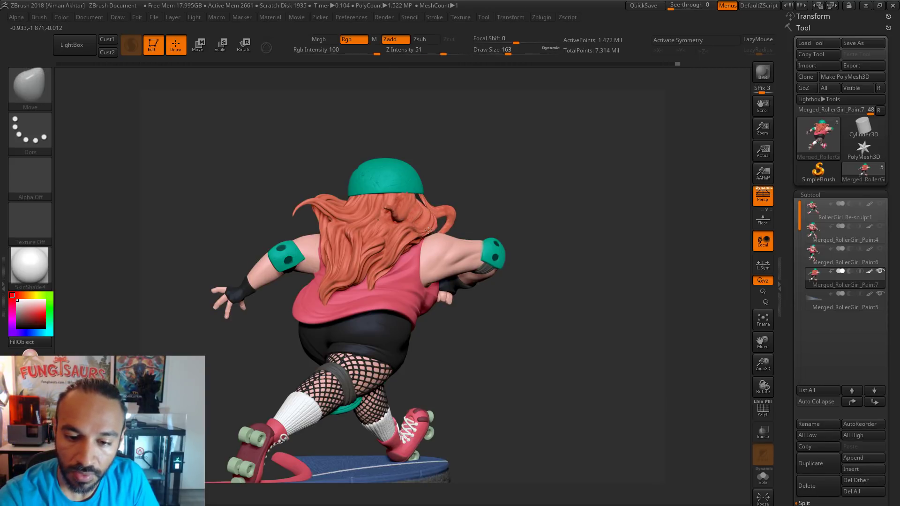
{"action": "mouse_move", "coordinate": [428, 231]}
{"action": "left_mouse_down"}
{"action": "mouse_move", "coordinate": [534, 201]}
{"action": "mouse_move", "coordinate": [430, 226]}
{"action": "mouse_move", "coordinate": [450, 248]}
{"action": "mouse_move", "coordinate": [432, 259]}
{"action": "mouse_move", "coordinate": [443, 271]}
{"action": "left_mouse_up"}
{"action": "key", "text": "ctrl+z"}
{"action": "key", "text": "s"}
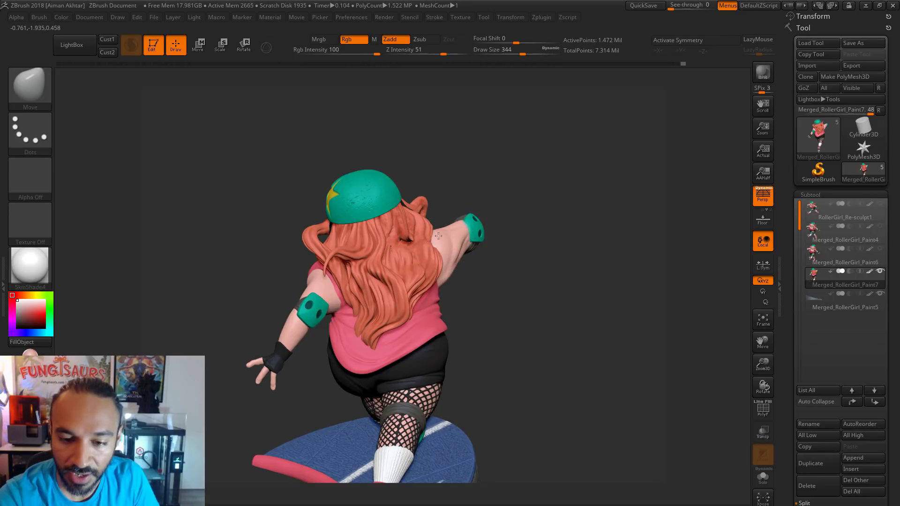
{"action": "key", "text": "s"}
{"action": "left_click_drag", "start_coordinate": [438, 234], "coordinate": [427, 233]}
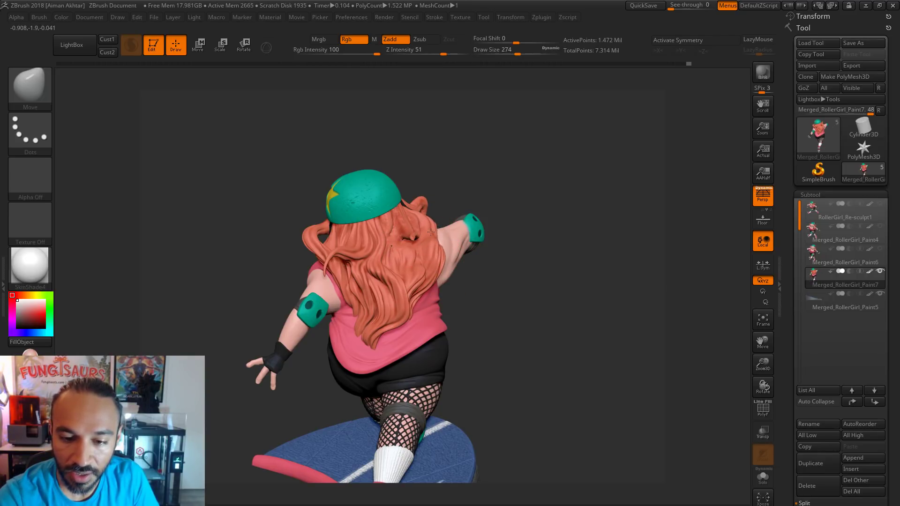
Adjust the hair volume behind the helmet on the raised-arm side with the Move brush at draw size 299.
{"action": "mouse_move", "coordinate": [560, 191]}
{"action": "left_mouse_down"}
{"action": "mouse_move", "coordinate": [536, 185]}
{"action": "mouse_move", "coordinate": [565, 189]}
{"action": "left_mouse_up"}
{"action": "key", "text": "s"}
{"action": "left_click_drag", "start_coordinate": [425, 231], "coordinate": [432, 215]}
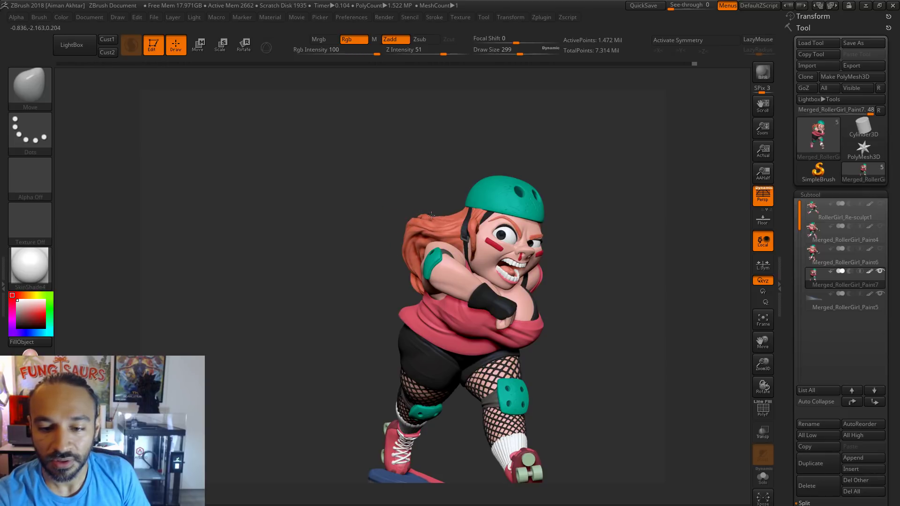
{"action": "mouse_move", "coordinate": [358, 279]}
{"action": "left_mouse_down"}
{"action": "mouse_move", "coordinate": [339, 279]}
{"action": "mouse_move", "coordinate": [372, 272]}
{"action": "left_mouse_up"}
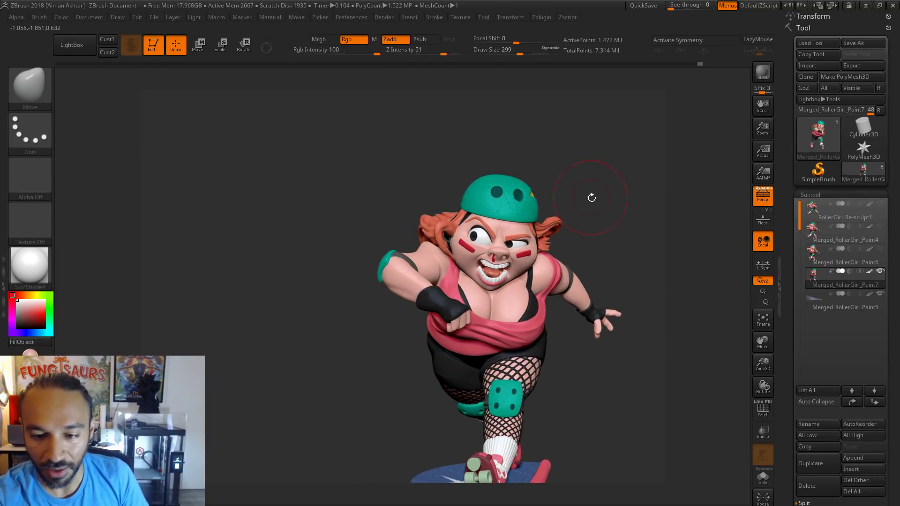
{"action": "left_click_drag", "start_coordinate": [591, 197], "coordinate": [637, 214], "text": "shift"}
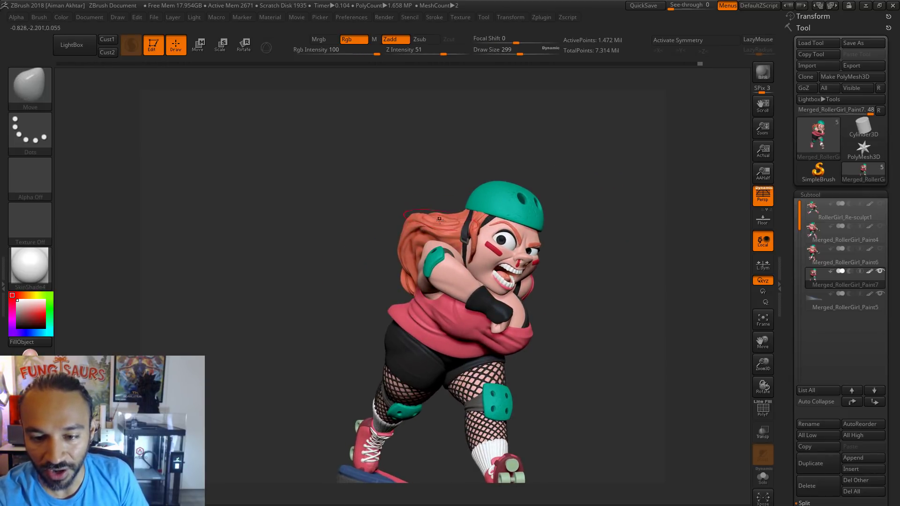
{"action": "left_click_drag", "start_coordinate": [549, 184], "coordinate": [602, 187]}
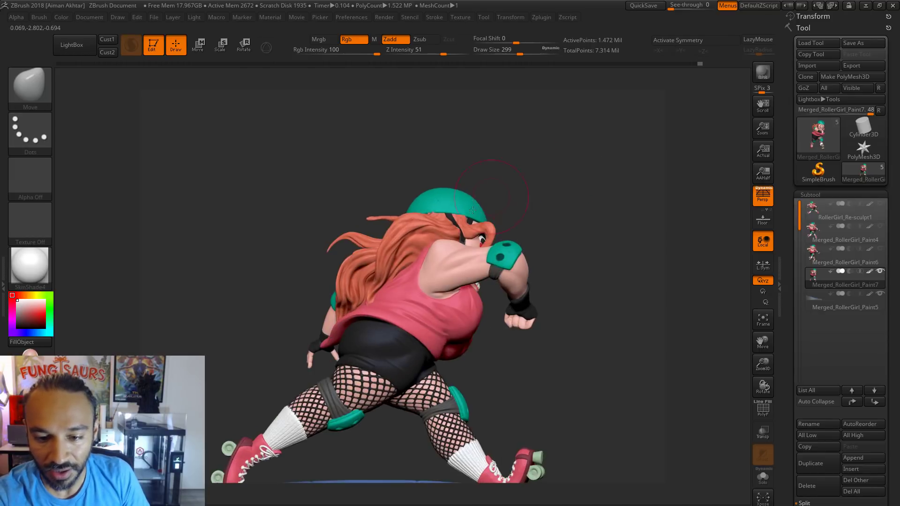
Refine the side silhouette of the flowing hair above the raised shoulder with the Move brush, reducing the draw size to 192.
{"action": "key", "text": "s"}
{"action": "left_click_drag", "start_coordinate": [446, 238], "coordinate": [439, 239]}
{"action": "mouse_move", "coordinate": [515, 218]}
{"action": "left_mouse_down"}
{"action": "mouse_move", "coordinate": [542, 221]}
{"action": "mouse_move", "coordinate": [501, 211]}
{"action": "mouse_move", "coordinate": [450, 244]}
{"action": "left_mouse_up"}
{"action": "key", "text": "s"}
{"action": "left_click", "coordinate": [441, 250]}
{"action": "key", "text": "s"}
{"action": "left_click", "coordinate": [426, 264]}
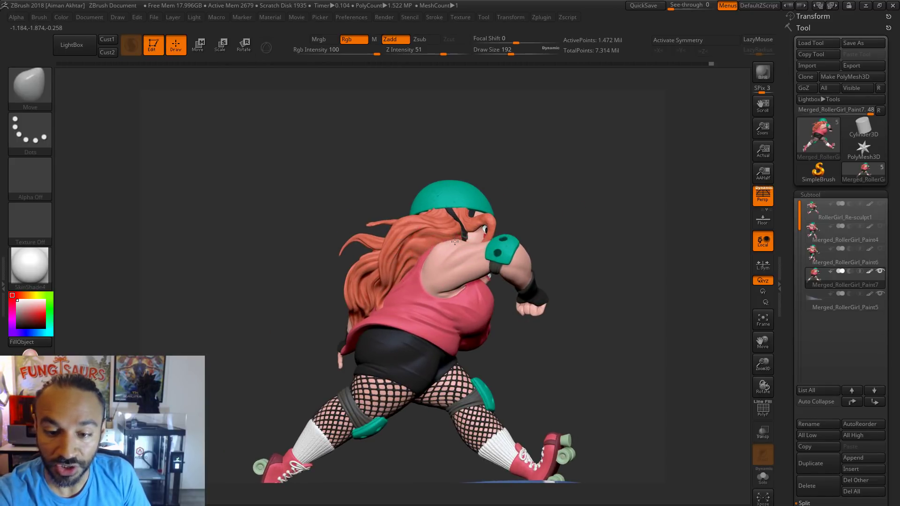
Try to reshape the edge between the raised shoulder and the hair with the Move brush, reducing the draw size to 108.
{"action": "mouse_move", "coordinate": [510, 215]}
{"action": "left_mouse_down"}
{"action": "mouse_move", "coordinate": [428, 225]}
{"action": "mouse_move", "coordinate": [421, 251]}
{"action": "mouse_move", "coordinate": [452, 260]}
{"action": "mouse_move", "coordinate": [465, 244]}
{"action": "mouse_move", "coordinate": [442, 250]}
{"action": "mouse_move", "coordinate": [638, 174]}
{"action": "left_mouse_up"}
{"action": "key", "text": "s"}
{"action": "key", "text": "s"}
{"action": "left_click_drag", "start_coordinate": [605, 174], "coordinate": [596, 176]}
{"action": "key", "text": "s"}
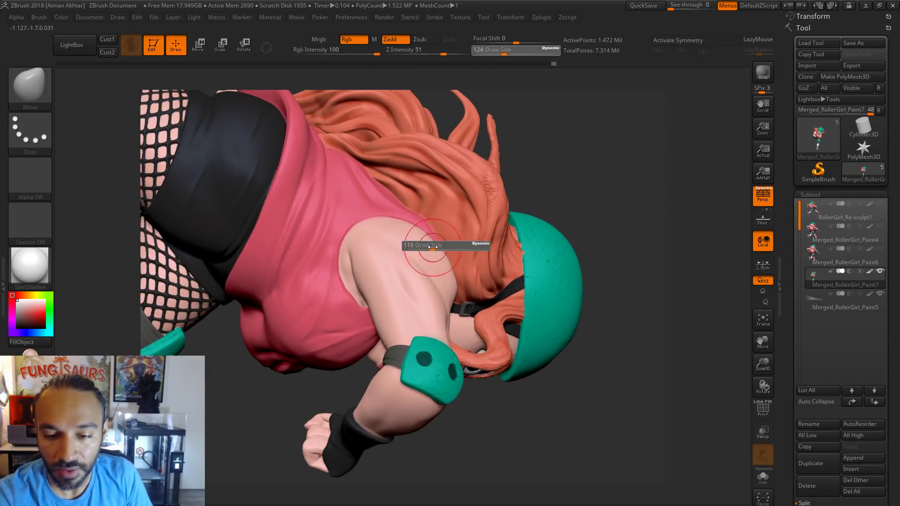
{"action": "left_click", "coordinate": [431, 245]}
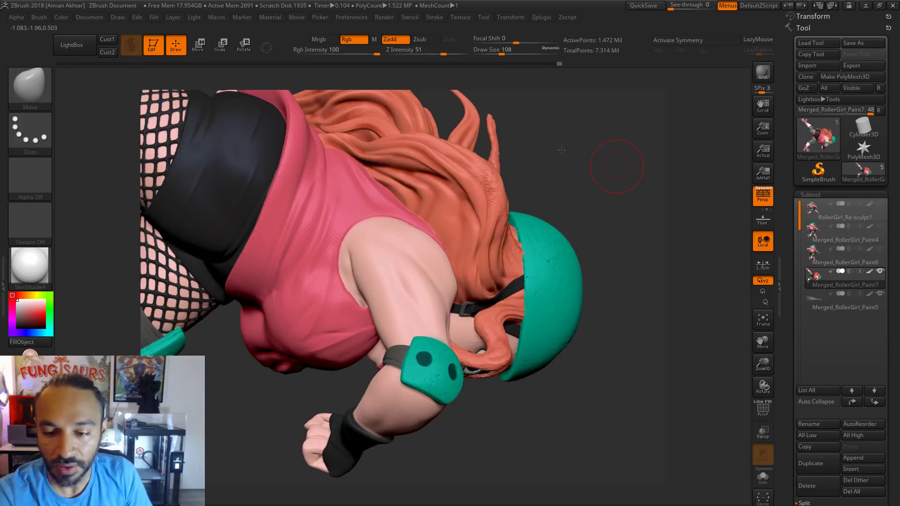
{"action": "left_click_drag", "start_coordinate": [561, 150], "coordinate": [383, 181], "text": "alt"}
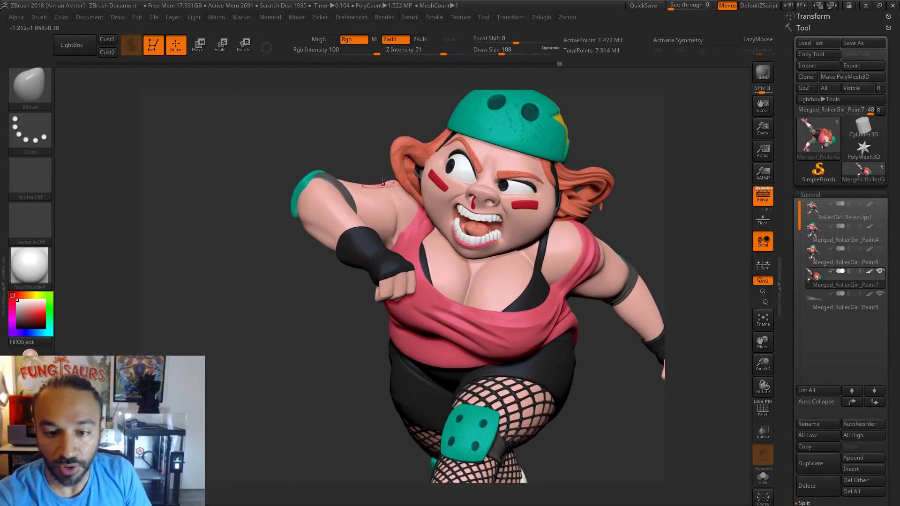
Try to adjust the top contour of the raised shoulder beside the hair with the Move brush at draw sizes 112 and 94.
{"action": "right_click_drag", "start_coordinate": [395, 185], "coordinate": [389, 182]}
{"action": "key", "text": "s"}
{"action": "left_click_drag", "start_coordinate": [387, 183], "coordinate": [386, 185]}
{"action": "key", "text": "s"}
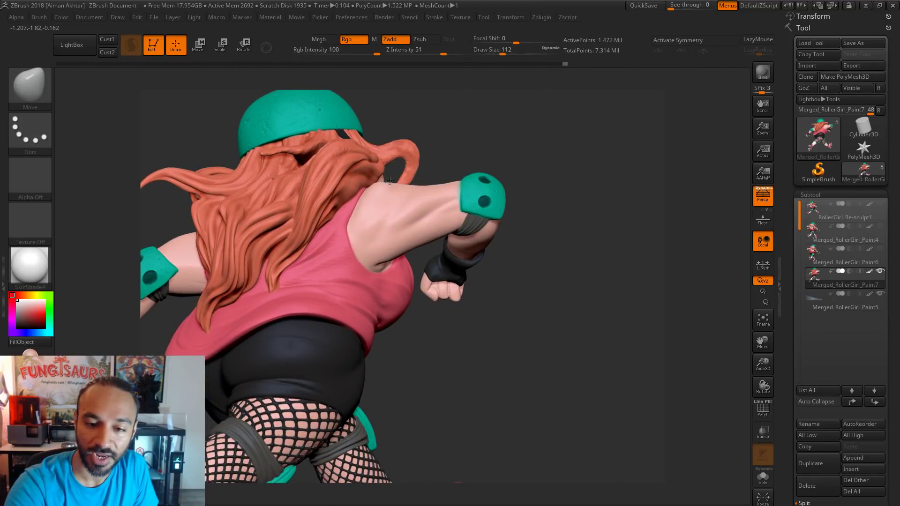
{"action": "right_click_drag", "start_coordinate": [386, 185], "coordinate": [387, 184]}
{"action": "key", "text": "s"}
{"action": "left_click_drag", "start_coordinate": [387, 184], "coordinate": [382, 184]}
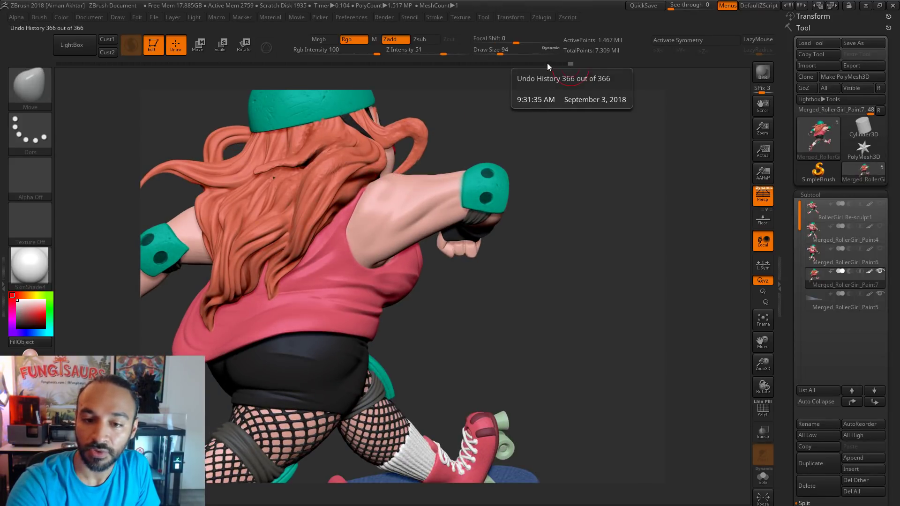
Step the sculpt back to an earlier state in its undo history.
{"action": "mouse_move", "coordinate": [546, 63]}
{"action": "left_mouse_down"}
{"action": "mouse_move", "coordinate": [445, 75]}
{"action": "mouse_move", "coordinate": [525, 61]}
{"action": "left_mouse_up"}
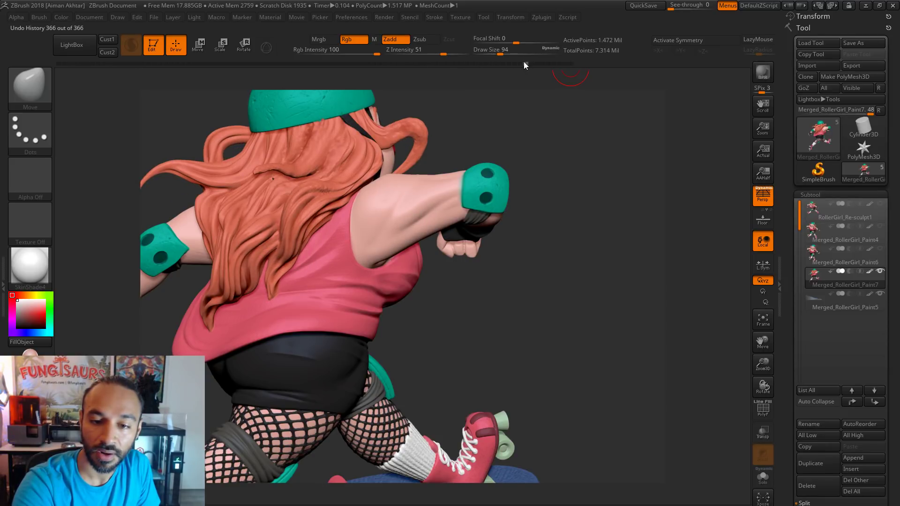
{"action": "left_click", "coordinate": [520, 64]}
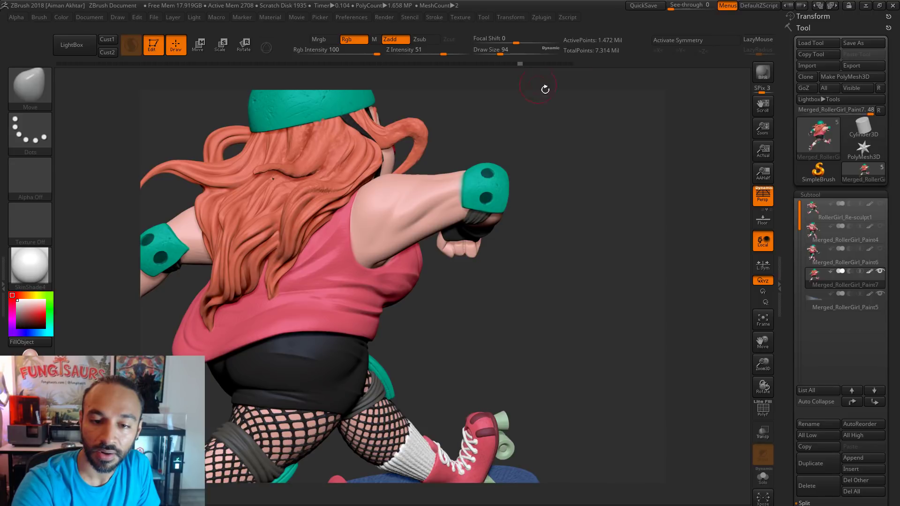
Tighten the pupil of the squinting eye with the Pinch brush at draw size 39, accepting removal of the newer undo history entries.
{"action": "mouse_move", "coordinate": [523, 171]}
{"action": "left_mouse_down"}
{"action": "mouse_move", "coordinate": [669, 146]}
{"action": "mouse_move", "coordinate": [617, 164]}
{"action": "mouse_move", "coordinate": [707, 201]}
{"action": "mouse_move", "coordinate": [649, 225]}
{"action": "left_mouse_up"}
{"action": "key", "text": "s"}
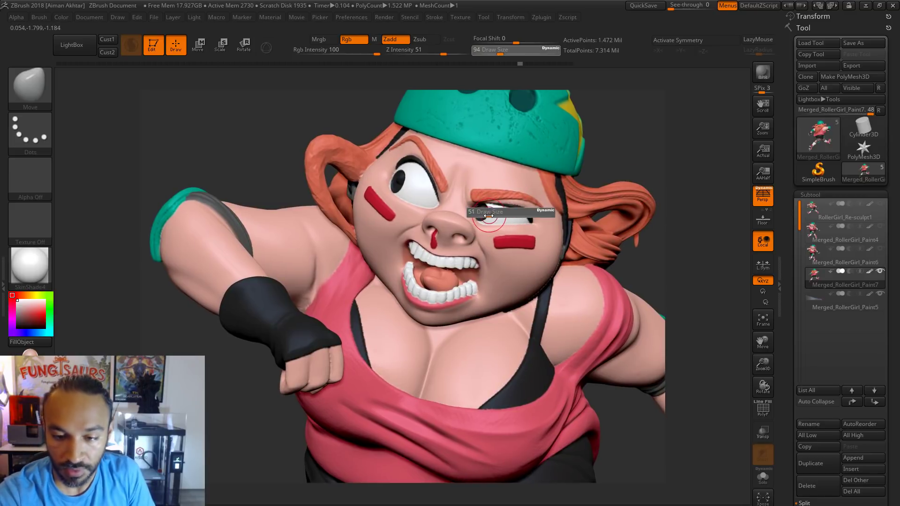
{"action": "left_click", "coordinate": [488, 220]}
{"action": "key", "text": "b"}
{"action": "key", "text": "p"}
{"action": "key", "text": "i"}
{"action": "key", "text": "s"}
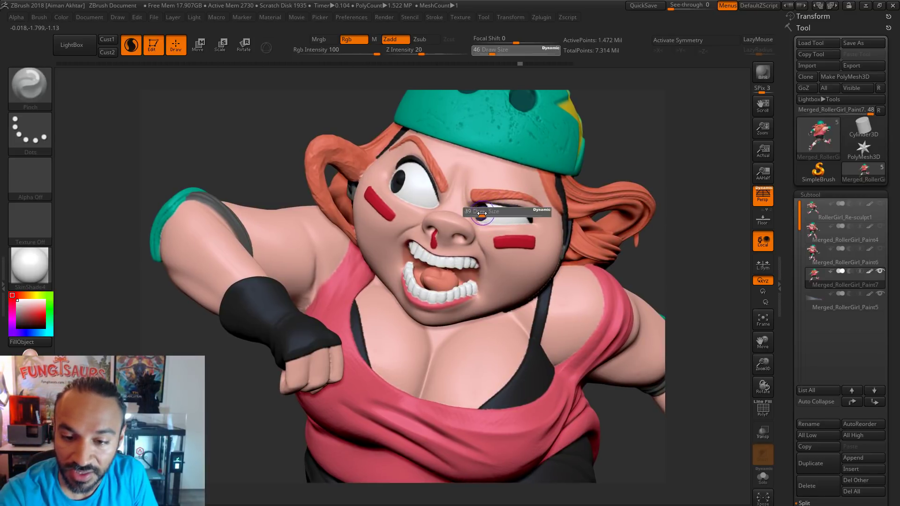
{"action": "left_click", "coordinate": [485, 212]}
{"action": "left_click", "coordinate": [488, 211]}
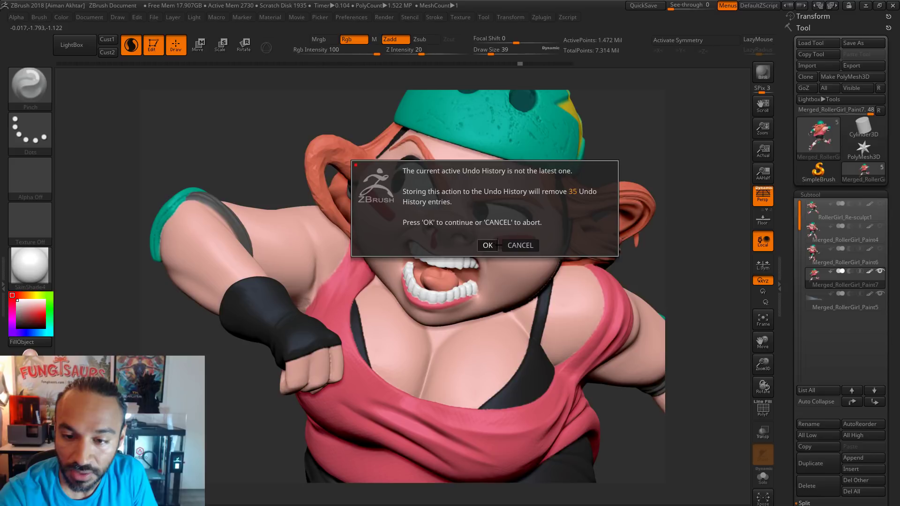
{"action": "left_click", "coordinate": [488, 245]}
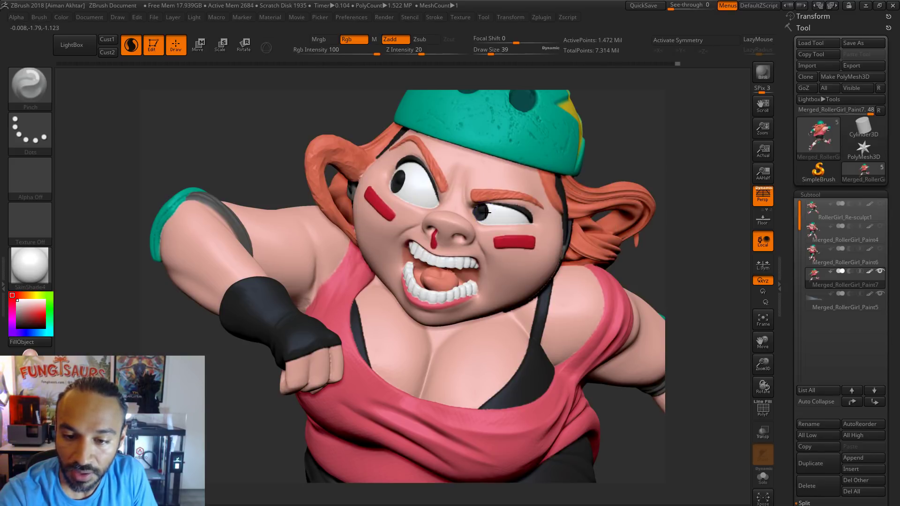
{"action": "left_click_drag", "start_coordinate": [488, 212], "coordinate": [487, 214]}
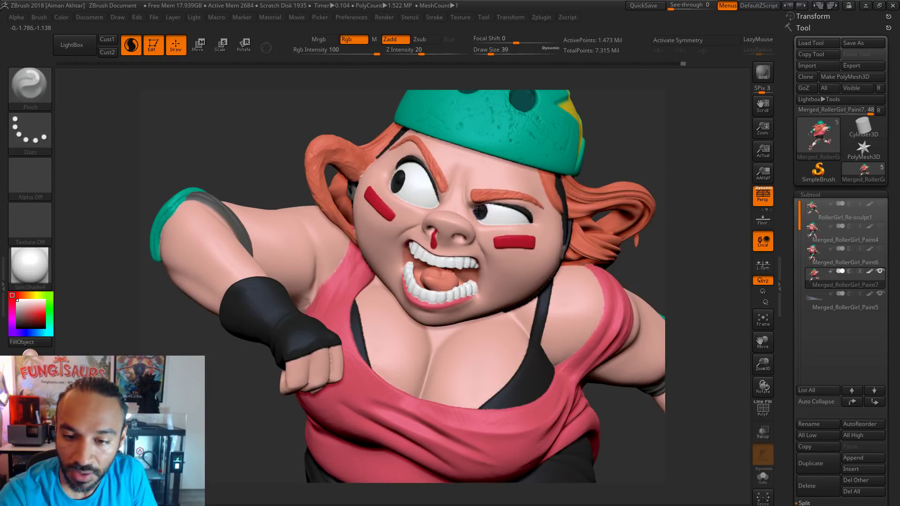
{"action": "left_click_drag", "start_coordinate": [491, 203], "coordinate": [494, 204]}
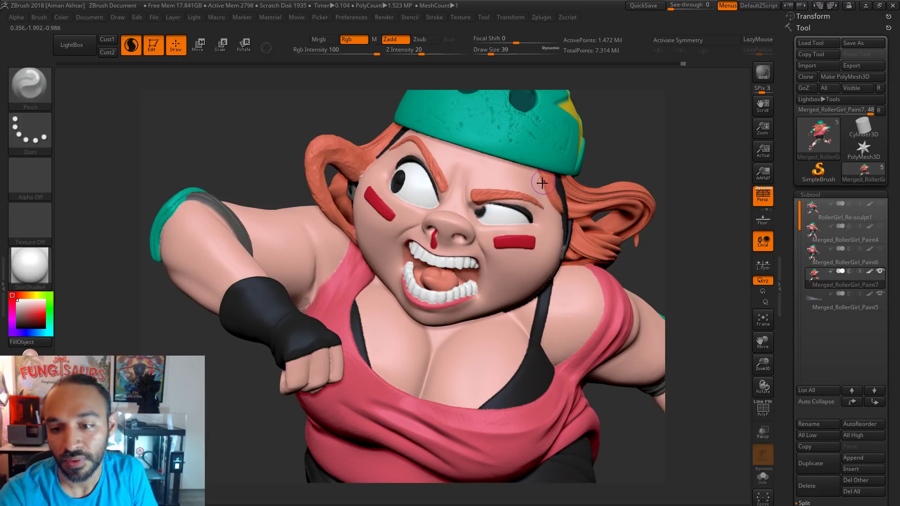
Reshape the pupil and lid area of the squinting eye with the Move brush, using draw sizes up to 59.
{"action": "key", "text": "b"}
{"action": "key", "text": "m"}
{"action": "key", "text": "v"}
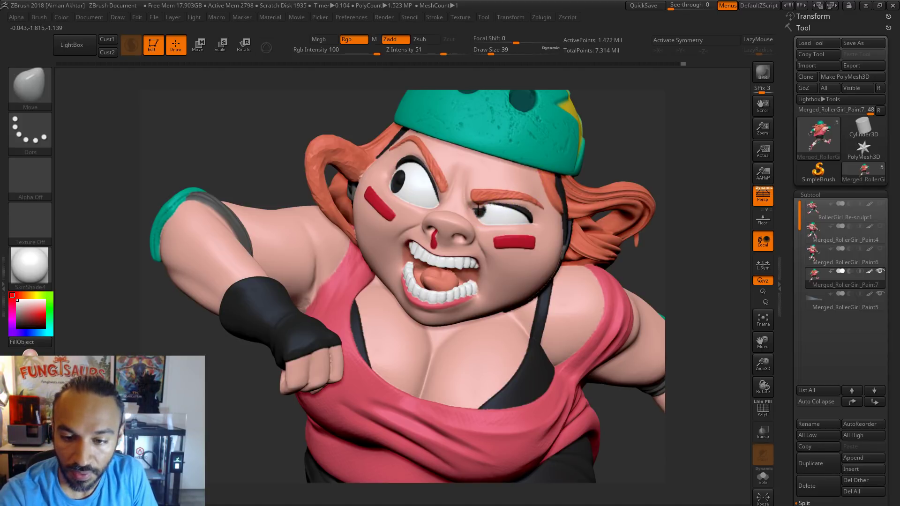
{"action": "key", "text": "s"}
{"action": "left_click_drag", "start_coordinate": [480, 209], "coordinate": [478, 209]}
{"action": "left_click_drag", "start_coordinate": [481, 209], "coordinate": [498, 217]}
{"action": "key", "text": "s"}
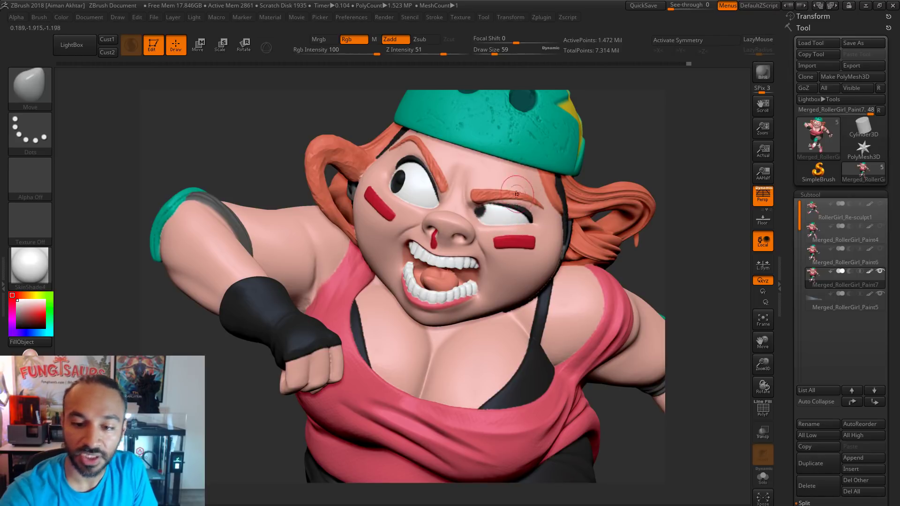
Shrink the pupil of the wide-open eye with the Pinch brush at draw size 44.
{"action": "key", "text": "b"}
{"action": "key", "text": "p"}
{"action": "key", "text": "i"}
{"action": "left_click_drag", "start_coordinate": [621, 146], "coordinate": [585, 150]}
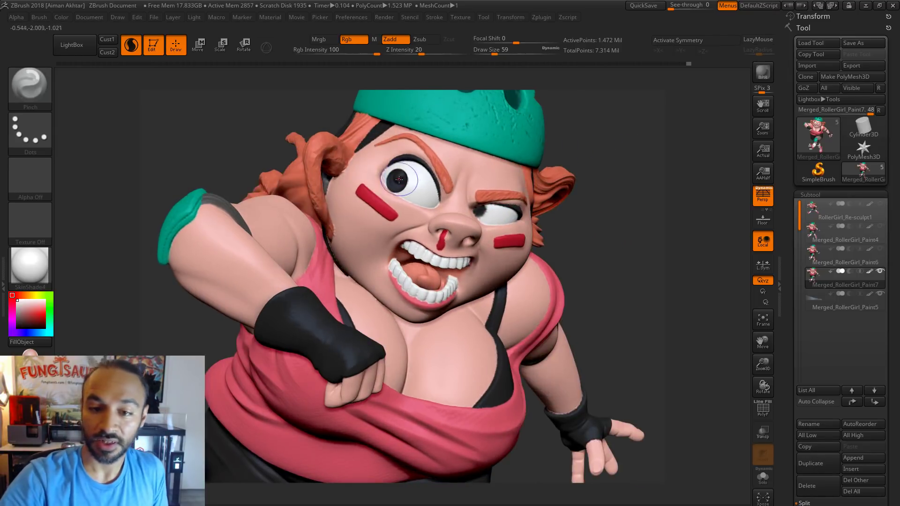
{"action": "key", "text": "s"}
{"action": "left_click", "coordinate": [399, 182]}
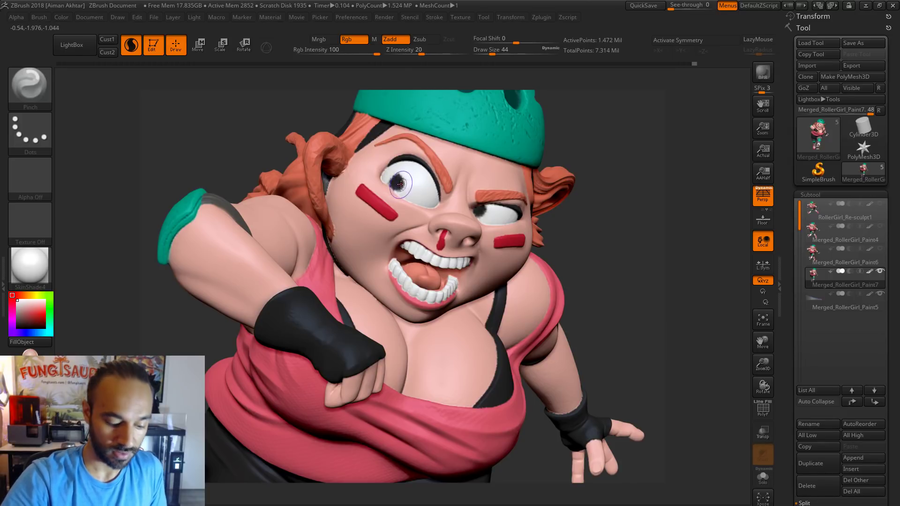
Even out the shape of the wide-open eye's pupil with the Move brush at draw size 46.
{"action": "key", "text": "b"}
{"action": "key", "text": "m"}
{"action": "key", "text": "v"}
{"action": "key", "text": "s"}
{"action": "left_click", "coordinate": [398, 175]}
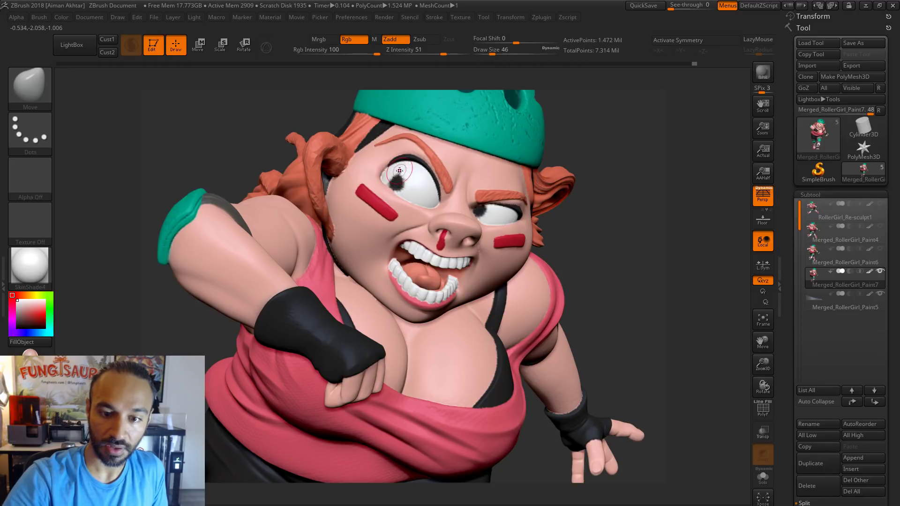
{"action": "key", "text": "s"}
{"action": "left_click", "coordinate": [397, 180]}
{"action": "key", "text": "s"}
{"action": "left_click", "coordinate": [400, 182]}
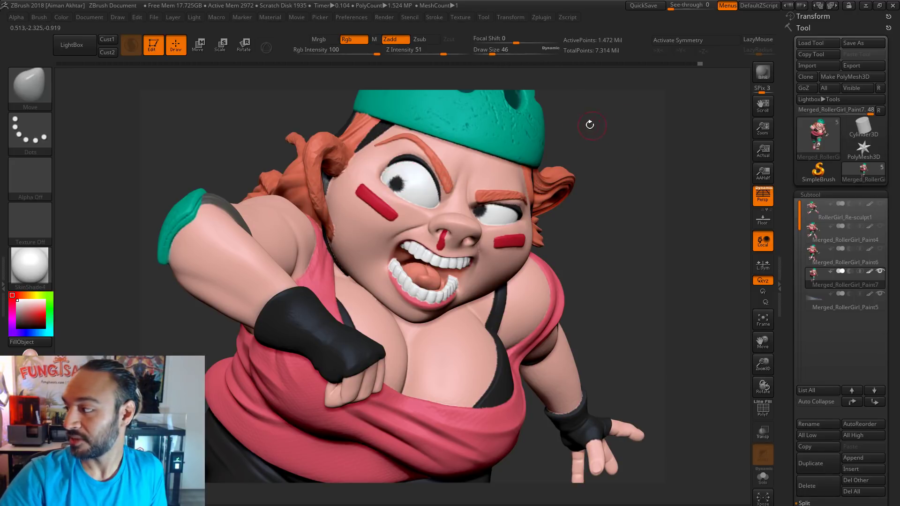
Refine the upper lid edge of the wide-open eye with the Move brush at draw size 35.
{"action": "key", "text": "s"}
{"action": "left_click", "coordinate": [396, 178]}
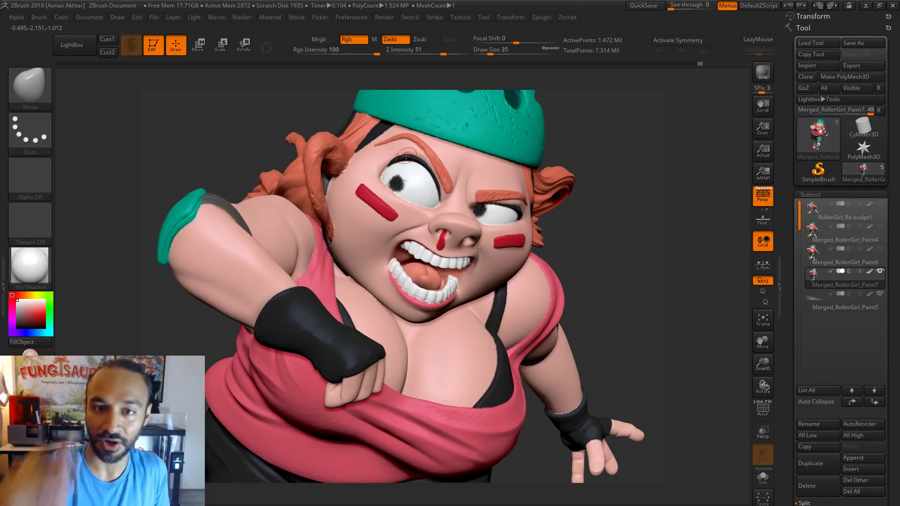
{"action": "key", "text": "s"}
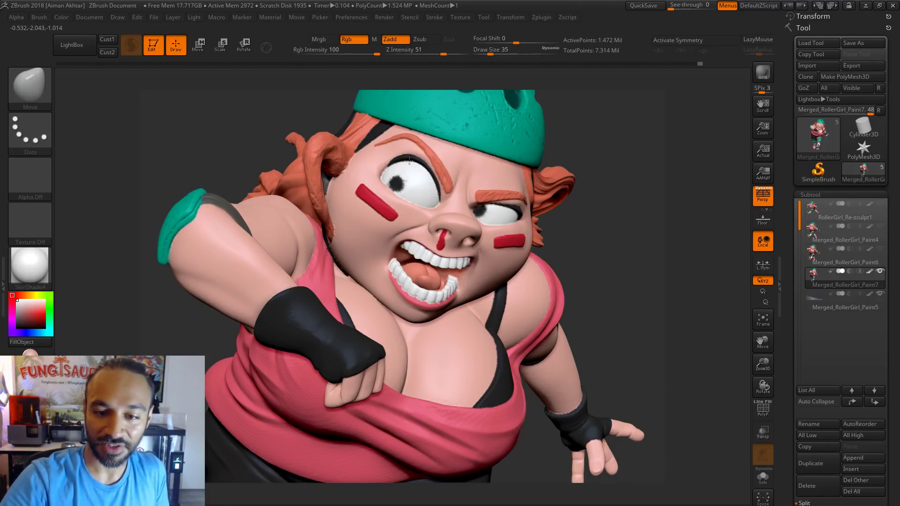
{"action": "mouse_move", "coordinate": [410, 160]}
{"action": "right_mouse_down"}
{"action": "mouse_move", "coordinate": [422, 163]}
{"action": "mouse_move", "coordinate": [401, 178]}
{"action": "right_mouse_up"}
Adjust the contour around the protruding wide-open eye from three-quarter and side views with the Move brush, using draw sizes 116 and 101.
{"action": "key", "text": "s"}
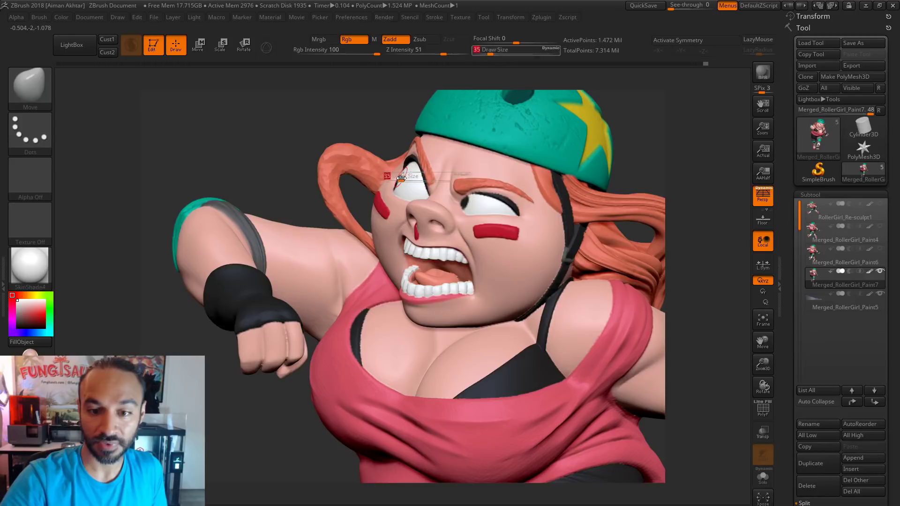
{"action": "mouse_move", "coordinate": [402, 178]}
{"action": "left_mouse_down"}
{"action": "mouse_move", "coordinate": [416, 178]}
{"action": "mouse_move", "coordinate": [406, 179]}
{"action": "left_mouse_up"}
{"action": "key", "text": "s"}
{"action": "key", "text": "s"}
{"action": "key", "text": "s"}
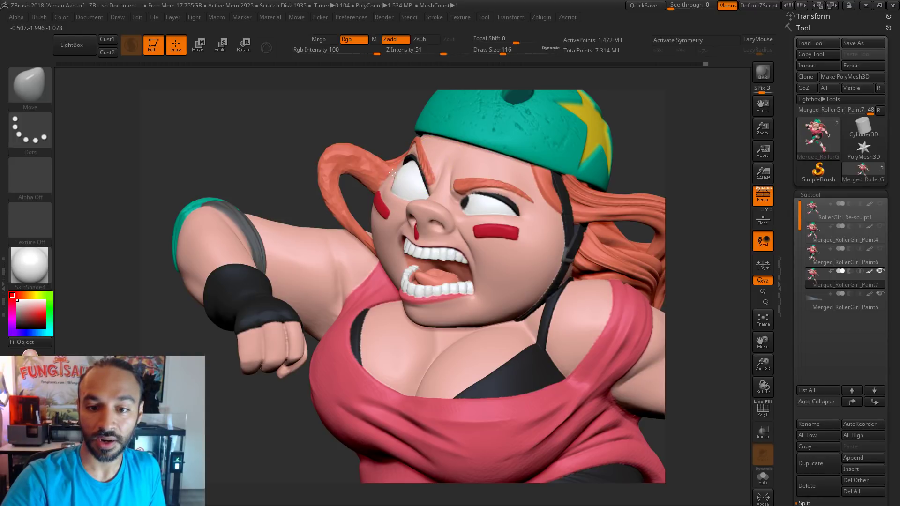
{"action": "left_click_drag", "start_coordinate": [423, 142], "coordinate": [404, 173]}
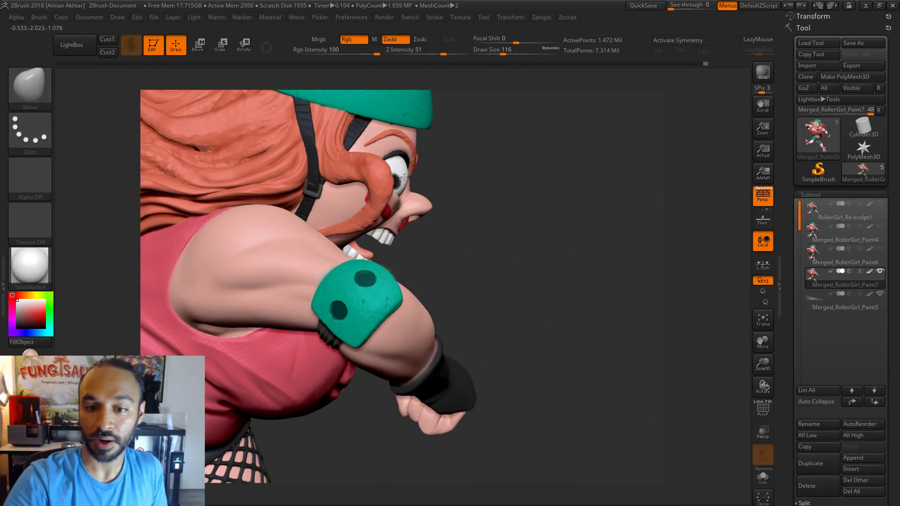
{"action": "left_click_drag", "start_coordinate": [462, 160], "coordinate": [395, 177]}
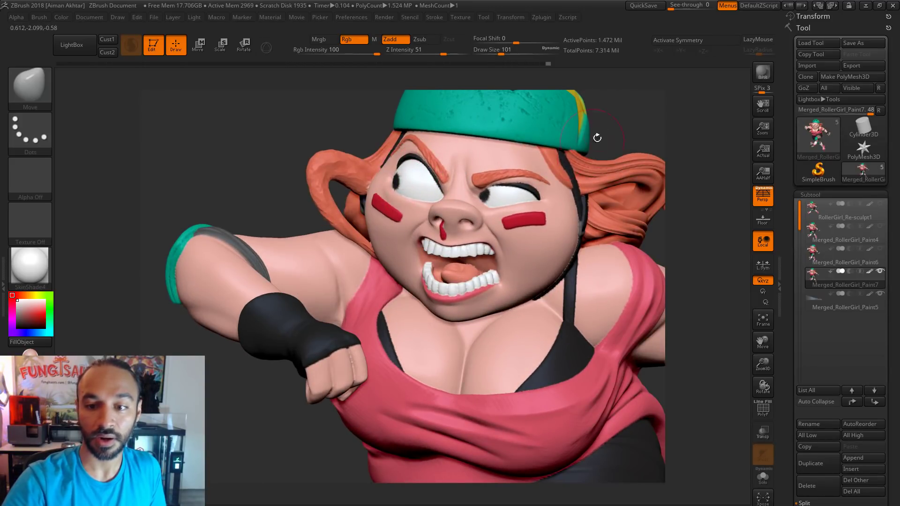
Adjust the cheek and hair loop on the raised-arm side with the Move brush, enlarging the draw size to 318 and 422.
{"action": "key", "text": "f"}
{"action": "left_click_drag", "start_coordinate": [589, 137], "coordinate": [576, 171]}
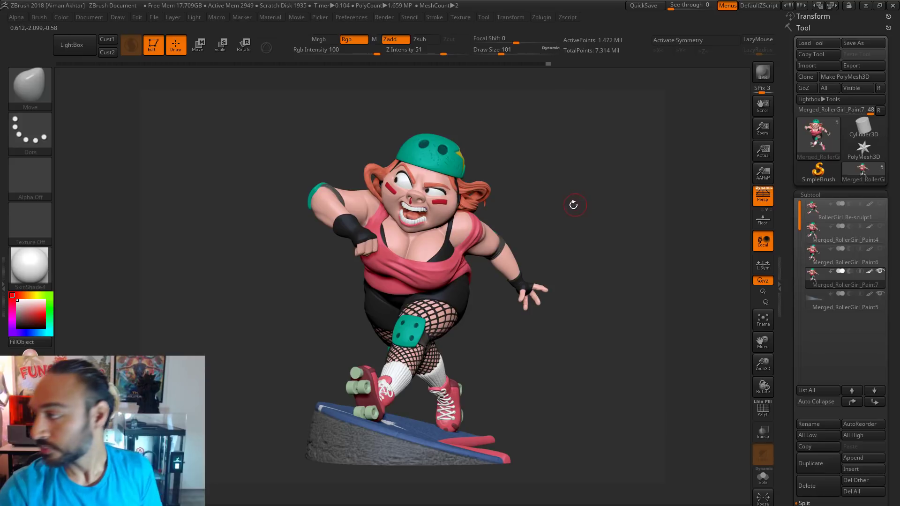
{"action": "left_click_drag", "start_coordinate": [576, 204], "coordinate": [599, 218]}
{"action": "key", "text": "s"}
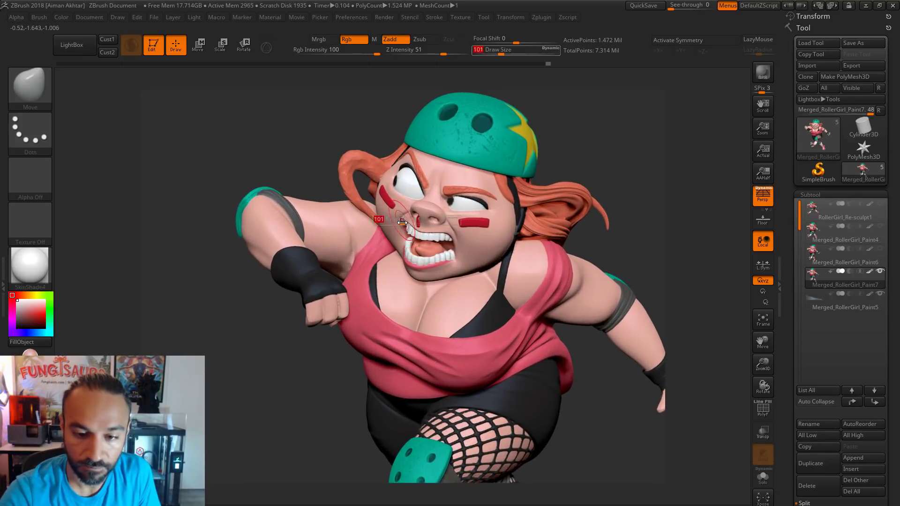
{"action": "left_click_drag", "start_coordinate": [402, 218], "coordinate": [421, 218]}
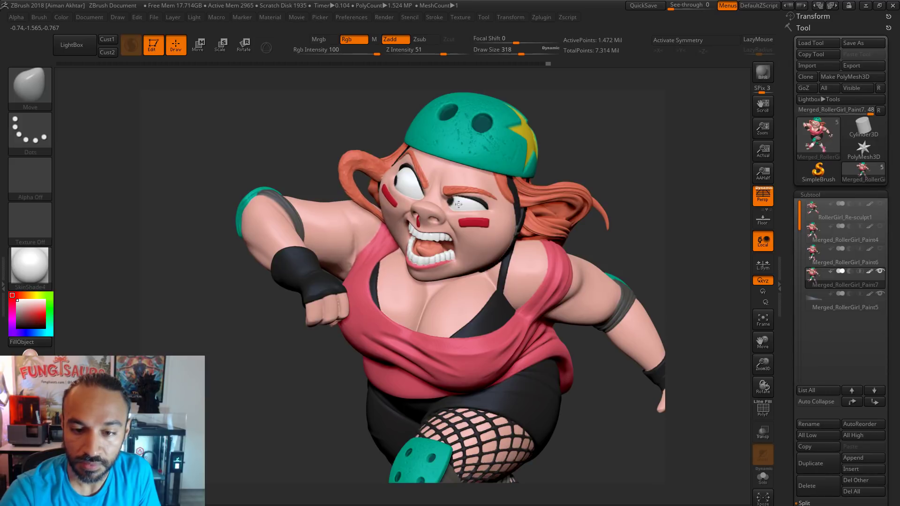
{"action": "left_click_drag", "start_coordinate": [612, 170], "coordinate": [644, 171]}
{"action": "key", "text": "s"}
{"action": "left_click_drag", "start_coordinate": [508, 228], "coordinate": [517, 229]}
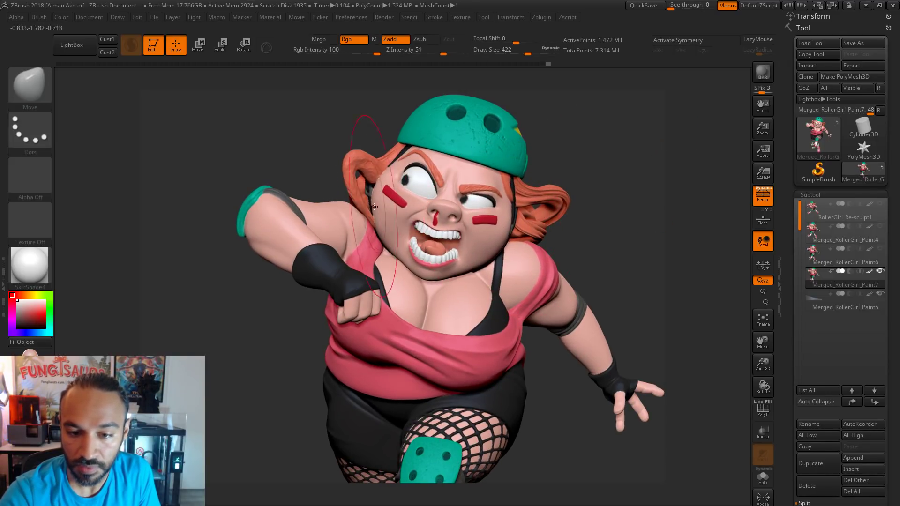
{"action": "left_click_drag", "start_coordinate": [373, 207], "coordinate": [374, 206]}
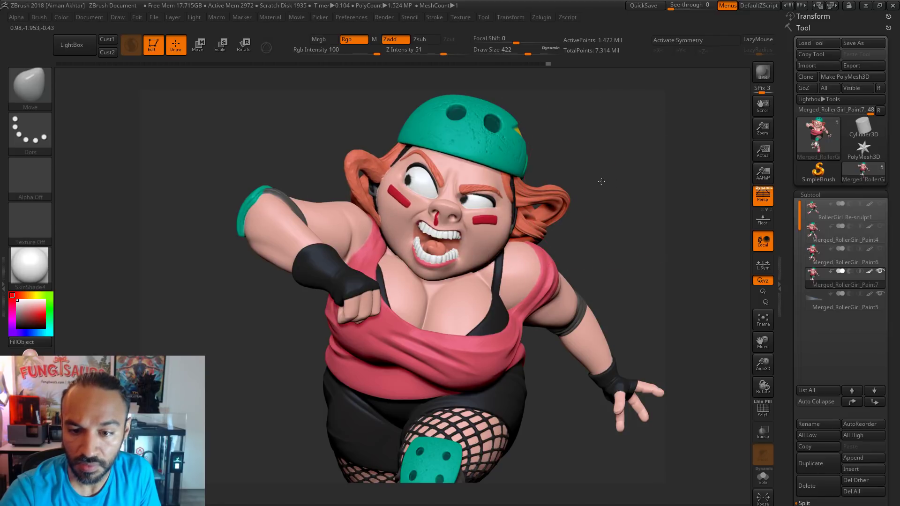
Reshape the underside of the chin above the chest with the Move brush at draw size 101.
{"action": "left_click_drag", "start_coordinate": [601, 181], "coordinate": [585, 213], "text": "alt"}
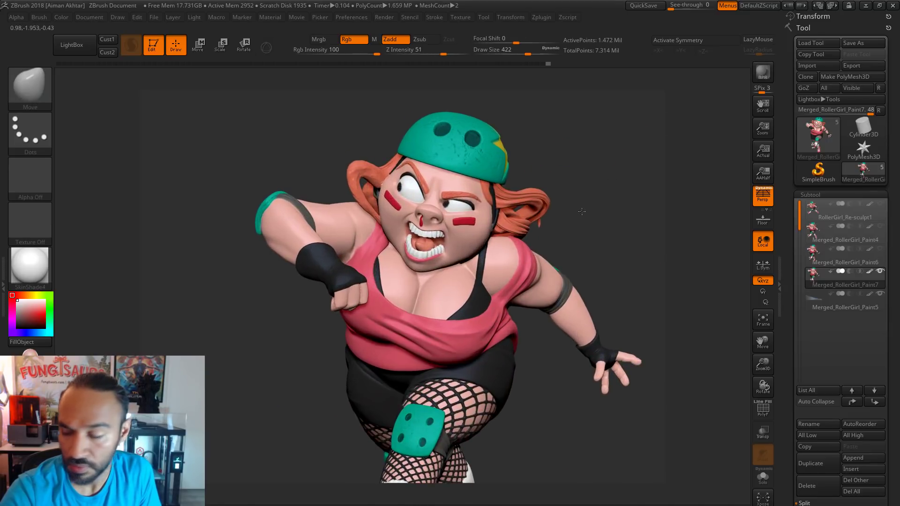
{"action": "key", "text": "s"}
{"action": "left_click_drag", "start_coordinate": [424, 256], "coordinate": [400, 256]}
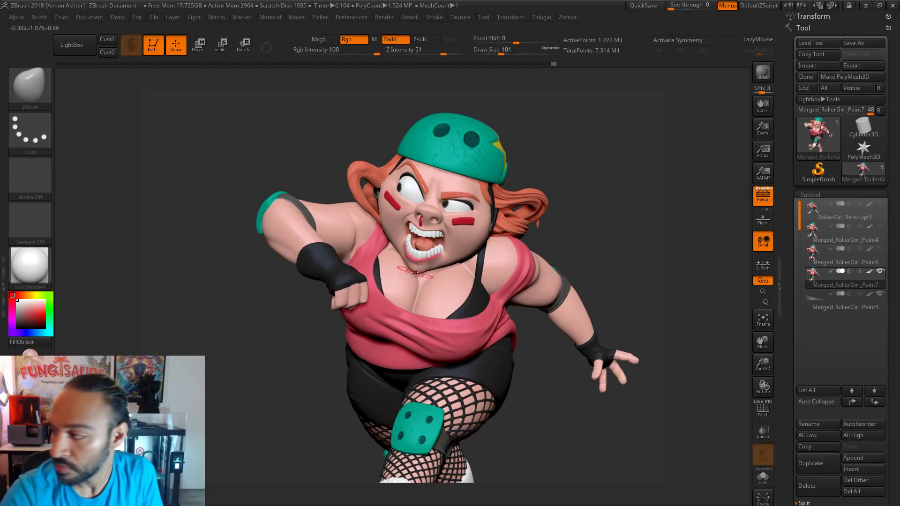
{"action": "mouse_move", "coordinate": [572, 170]}
{"action": "left_mouse_down"}
{"action": "mouse_move", "coordinate": [506, 171]}
{"action": "mouse_move", "coordinate": [548, 174]}
{"action": "left_mouse_up"}
Rework the chin and lower jaw contour with the Move brush at draw sizes 120 and 94, undoing one stroke.
{"action": "key", "text": "s"}
{"action": "left_click_drag", "start_coordinate": [418, 269], "coordinate": [421, 269]}
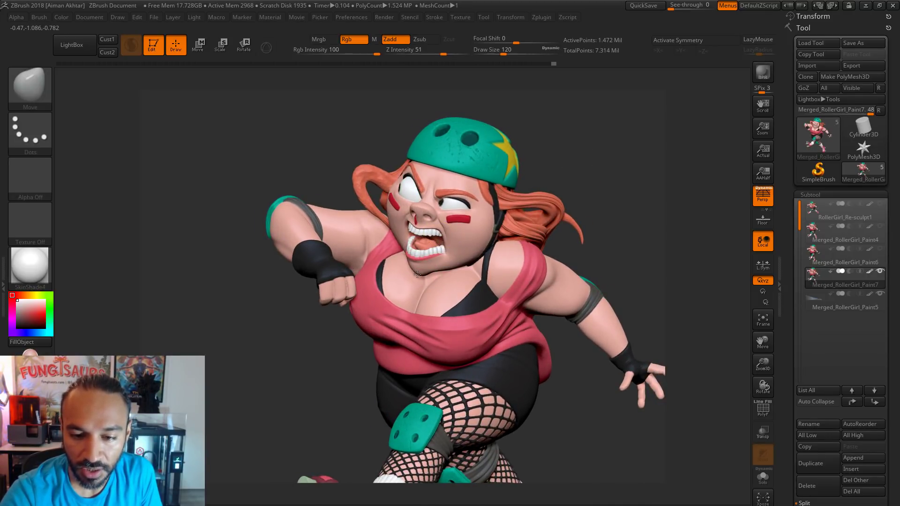
{"action": "key", "text": "ctrl+z"}
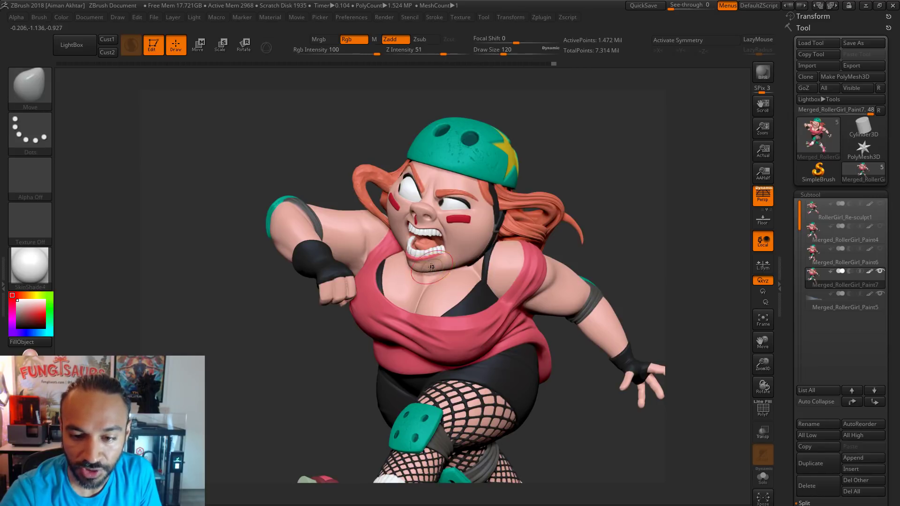
{"action": "key", "text": "s"}
{"action": "left_click_drag", "start_coordinate": [422, 261], "coordinate": [419, 261]}
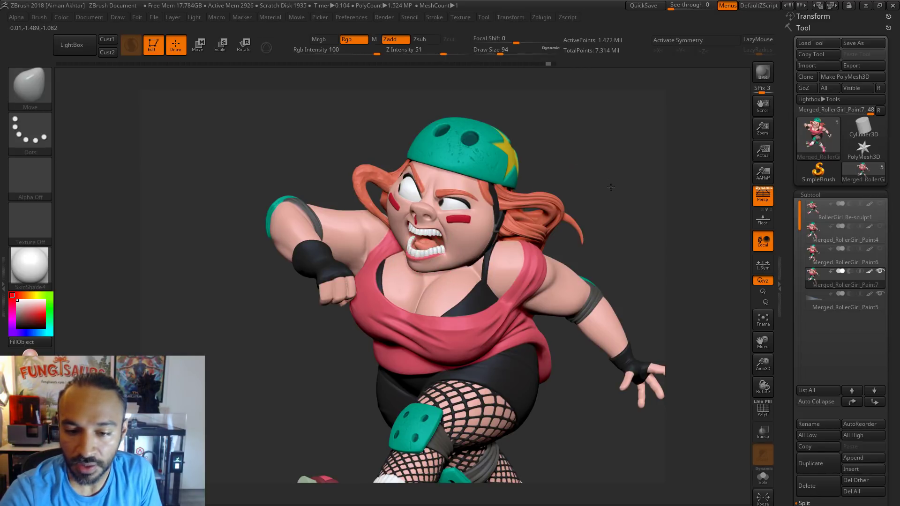
Adjust the lower lip and teeth edge at the mouth corner with the Move brush at draw size 20.
{"action": "left_click_drag", "start_coordinate": [612, 187], "coordinate": [615, 243], "text": "alt"}
{"action": "key", "text": "s"}
{"action": "mouse_move", "coordinate": [465, 240]}
{"action": "left_mouse_down"}
{"action": "mouse_move", "coordinate": [444, 239]}
{"action": "mouse_move", "coordinate": [461, 233]}
{"action": "left_mouse_up"}
{"action": "key", "text": "s"}
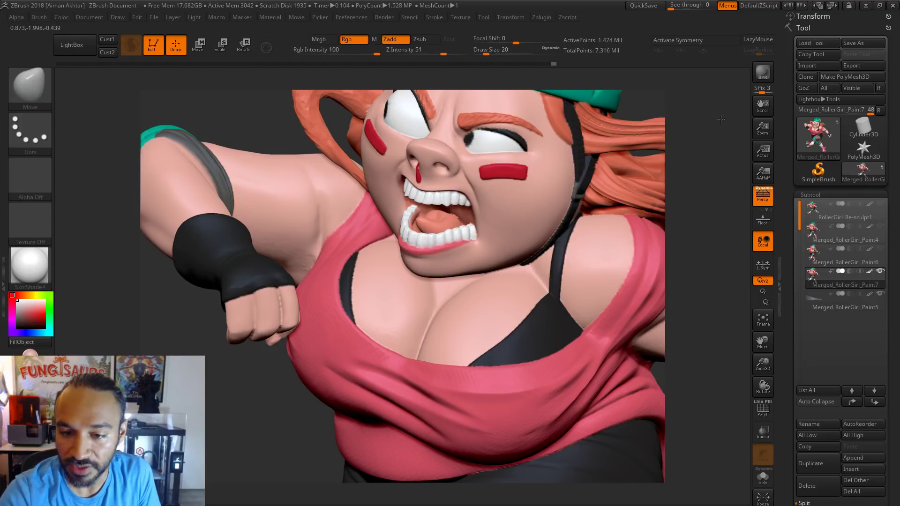
{"action": "left_click_drag", "start_coordinate": [687, 109], "coordinate": [740, 113]}
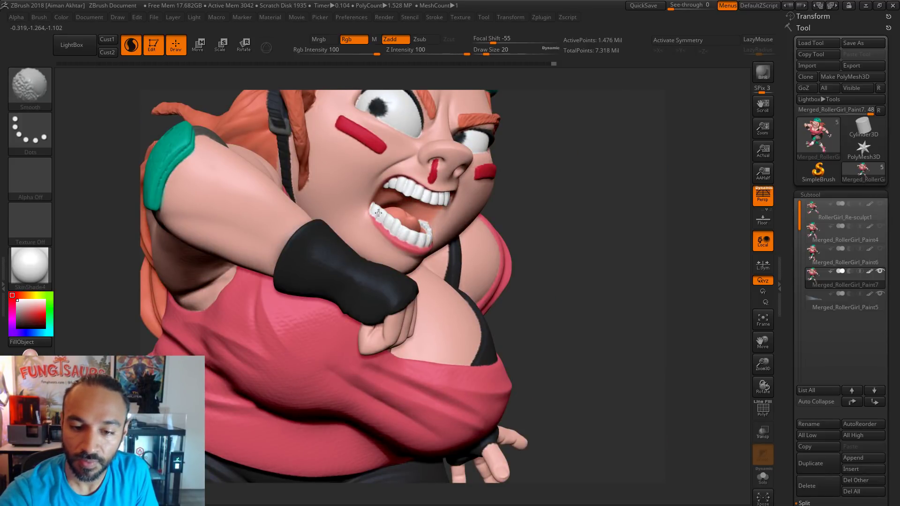
Touch up the mouth and nose drip from three-quarter views with the Move and Smooth brushes at draw size 20.
{"action": "key", "text": "b"}
{"action": "key", "text": "m"}
{"action": "key", "text": "v"}
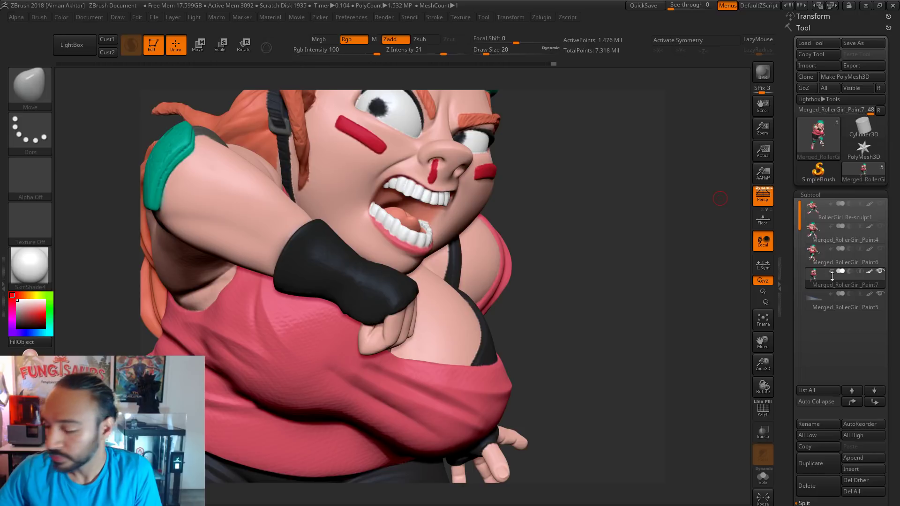
{"action": "left_click_drag", "start_coordinate": [650, 247], "coordinate": [645, 247]}
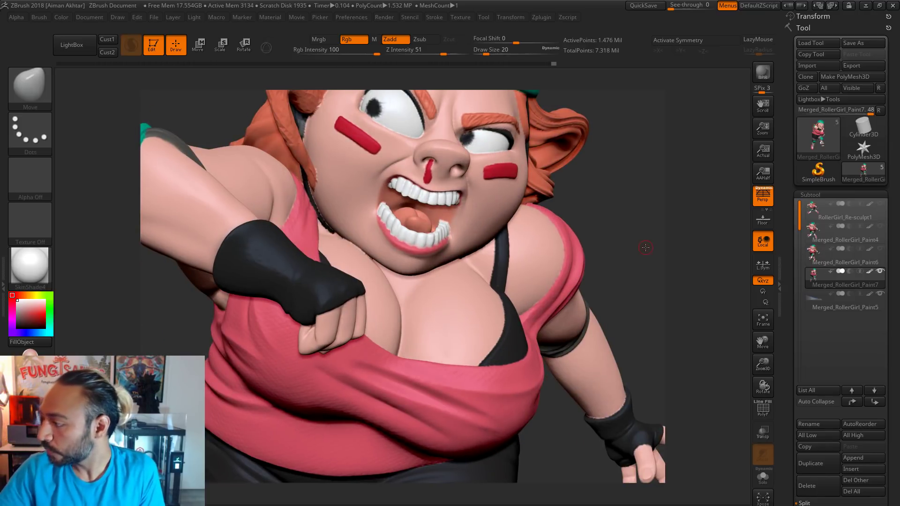
{"action": "left_click_drag", "start_coordinate": [610, 170], "coordinate": [457, 179]}
{"action": "key", "text": "shift"}
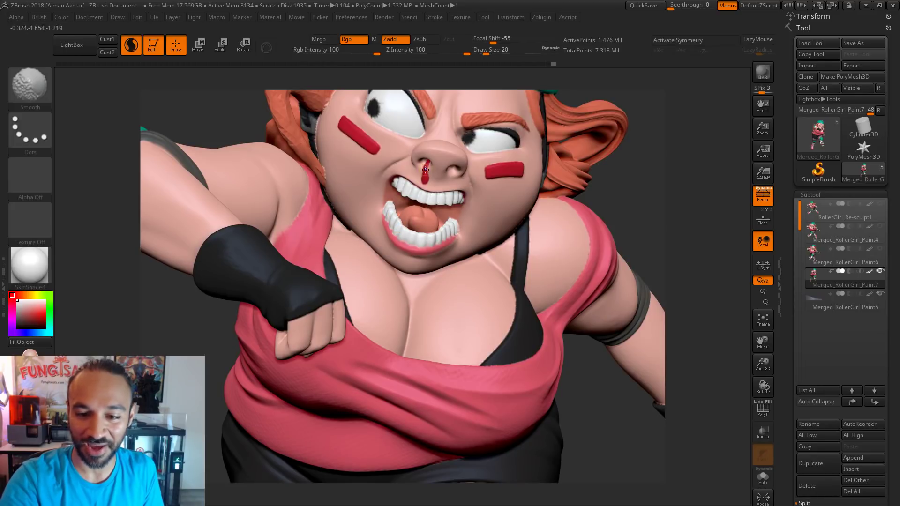
{"action": "mouse_move", "coordinate": [627, 156]}
{"action": "left_mouse_down"}
{"action": "mouse_move", "coordinate": [666, 160]}
{"action": "mouse_move", "coordinate": [629, 149]}
{"action": "mouse_move", "coordinate": [580, 184]}
{"action": "mouse_move", "coordinate": [597, 195]}
{"action": "mouse_move", "coordinate": [586, 152]}
{"action": "mouse_move", "coordinate": [470, 129]}
{"action": "left_mouse_up"}
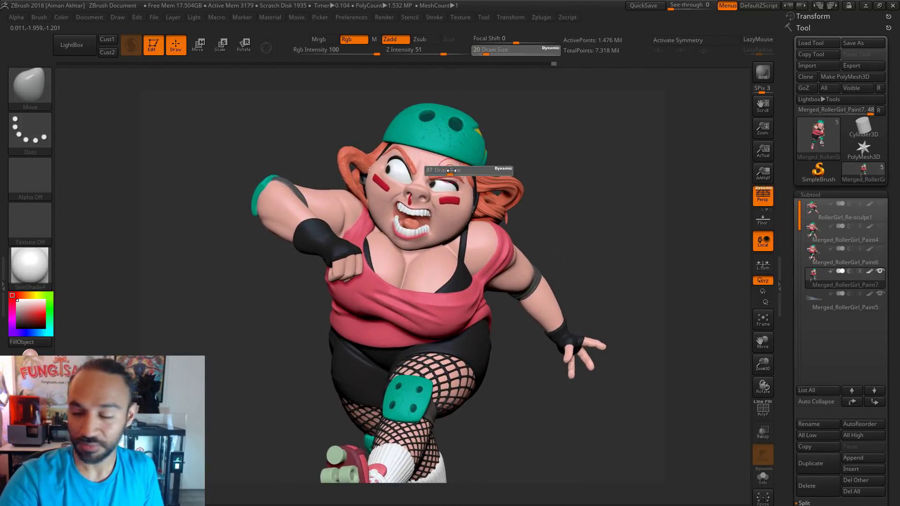
Bring up the roller girl concept image and compare its face and pose with the sculpt from a matching angle.
{"action": "mouse_move", "coordinate": [864, 149]}
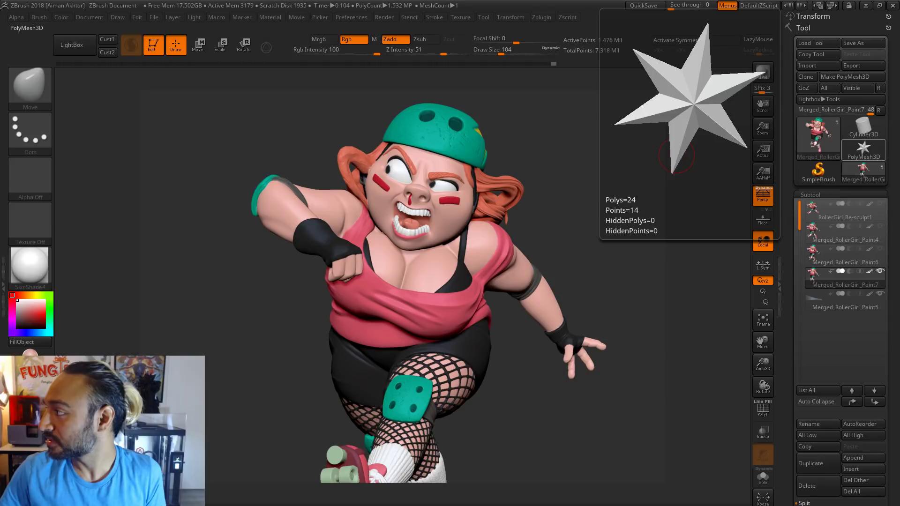
{"action": "left_click_drag", "start_coordinate": [899, 36], "coordinate": [405, 48]}
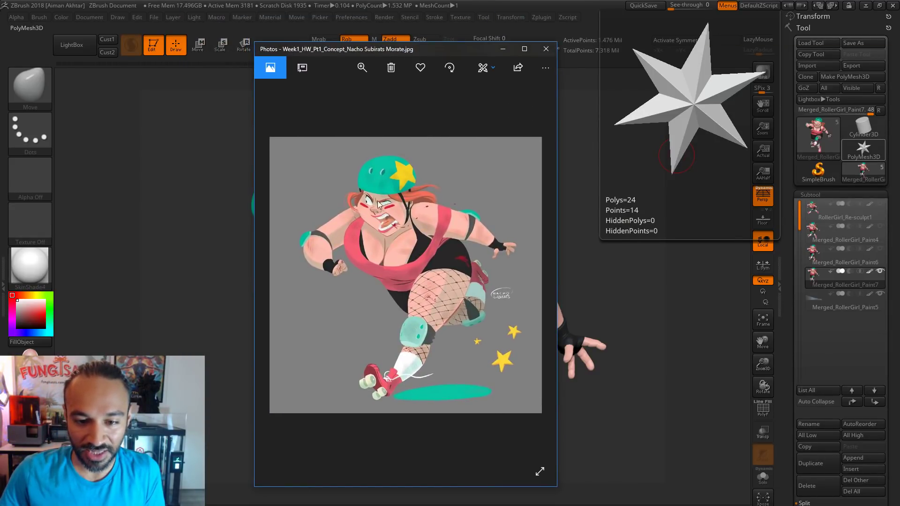
{"action": "key", "text": "alt+Tab"}
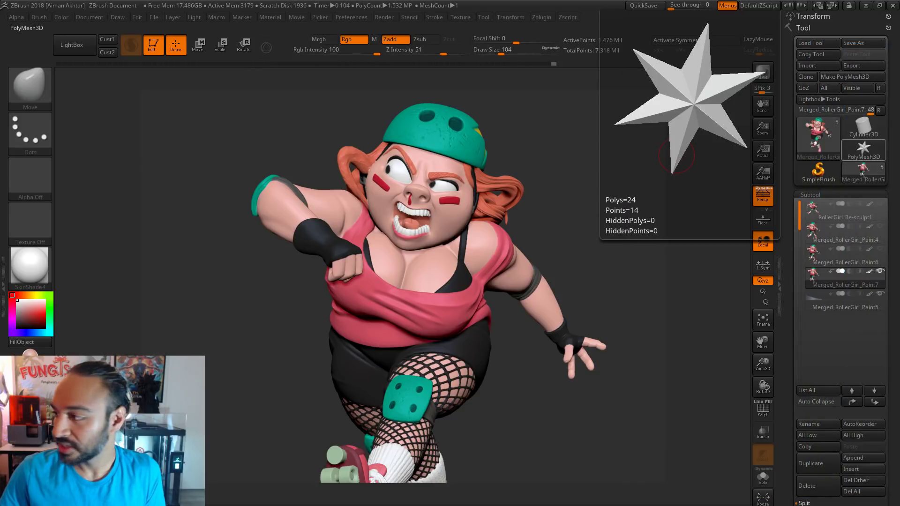
{"action": "left_click_drag", "start_coordinate": [557, 235], "coordinate": [590, 216]}
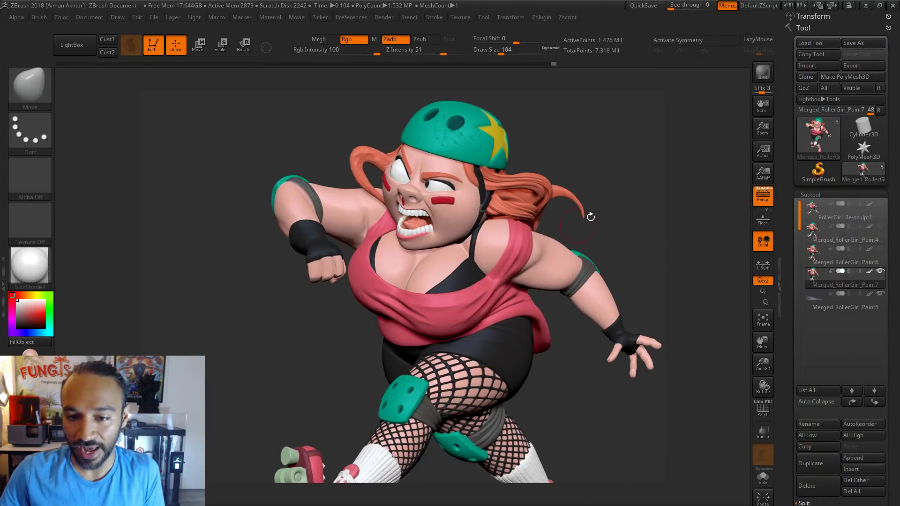
Reshape the brow and nose bridge between the eyes with the Move brush at draw sizes 108, 80 and 68.
{"action": "mouse_move", "coordinate": [668, 151]}
{"action": "left_mouse_down", "text": "alt"}
{"action": "mouse_move", "coordinate": [678, 161]}
{"action": "mouse_move", "coordinate": [642, 163]}
{"action": "left_mouse_up", "text": "alt"}
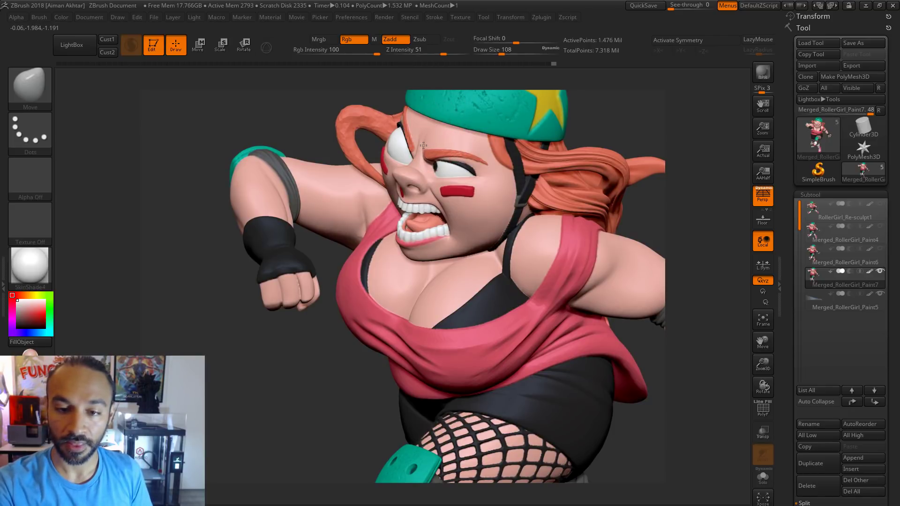
{"action": "left_click_drag", "start_coordinate": [581, 123], "coordinate": [694, 127]}
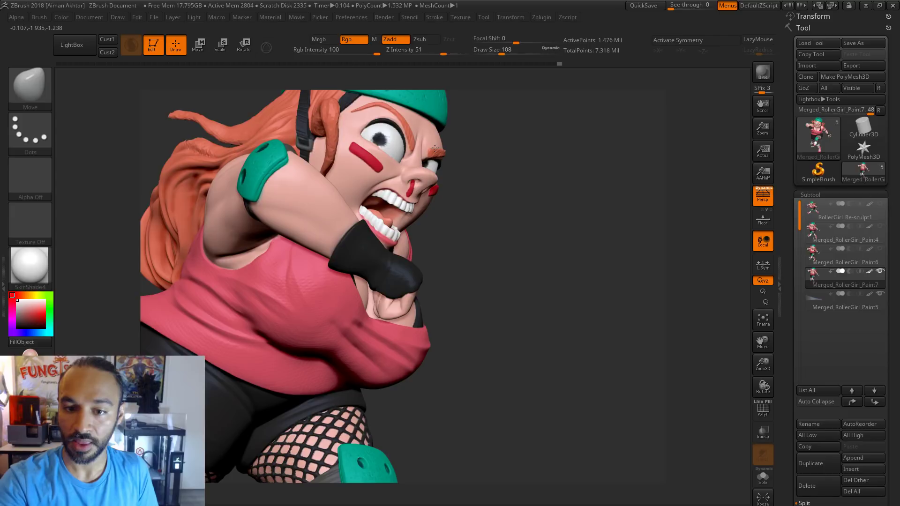
{"action": "left_click_drag", "start_coordinate": [515, 139], "coordinate": [441, 144]}
{"action": "key", "text": "s"}
{"action": "left_click_drag", "start_coordinate": [341, 155], "coordinate": [415, 146]}
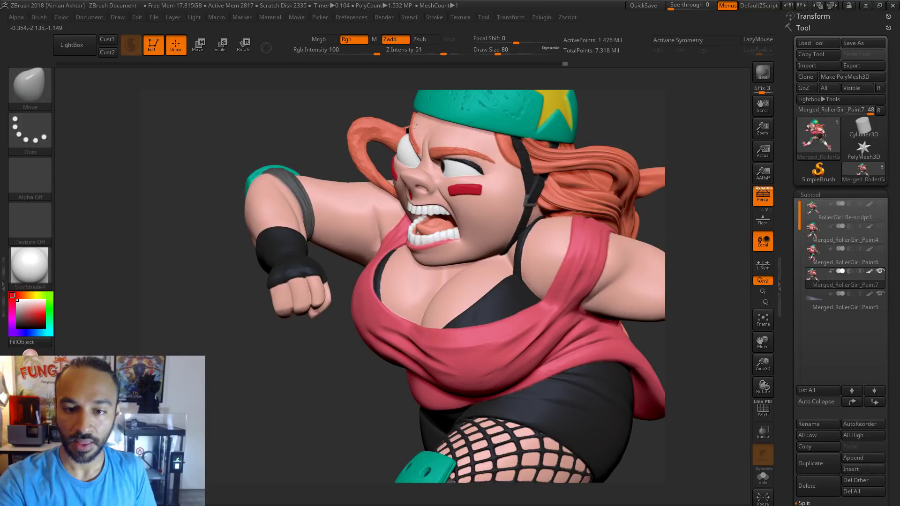
{"action": "mouse_move", "coordinate": [401, 104]}
{"action": "left_mouse_down"}
{"action": "mouse_move", "coordinate": [450, 123]}
{"action": "mouse_move", "coordinate": [439, 148]}
{"action": "left_mouse_up"}
{"action": "key", "text": "s"}
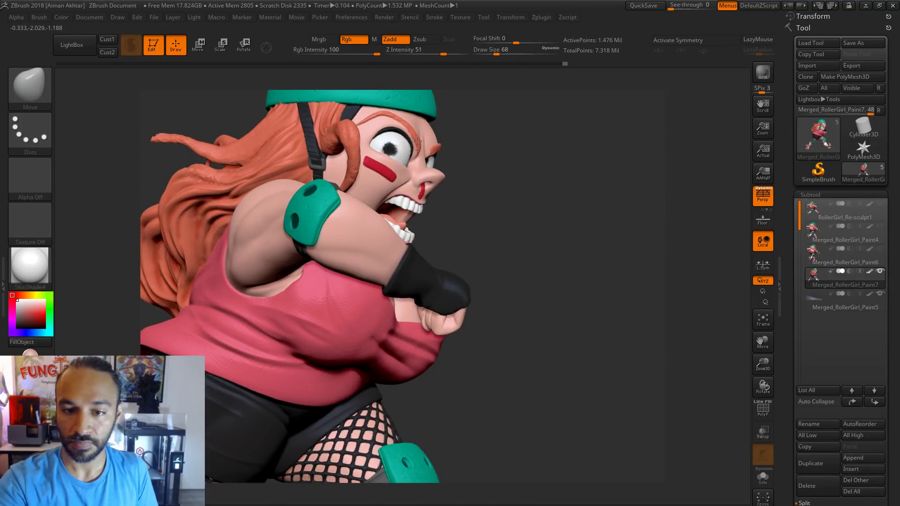
Carve frown creases between the eyebrows with the DamStandard brush at draw size 37 and soften them.
{"action": "left_click_drag", "start_coordinate": [506, 114], "coordinate": [535, 496]}
{"action": "key", "text": "b"}
{"action": "key", "text": "d"}
{"action": "key", "text": "s"}
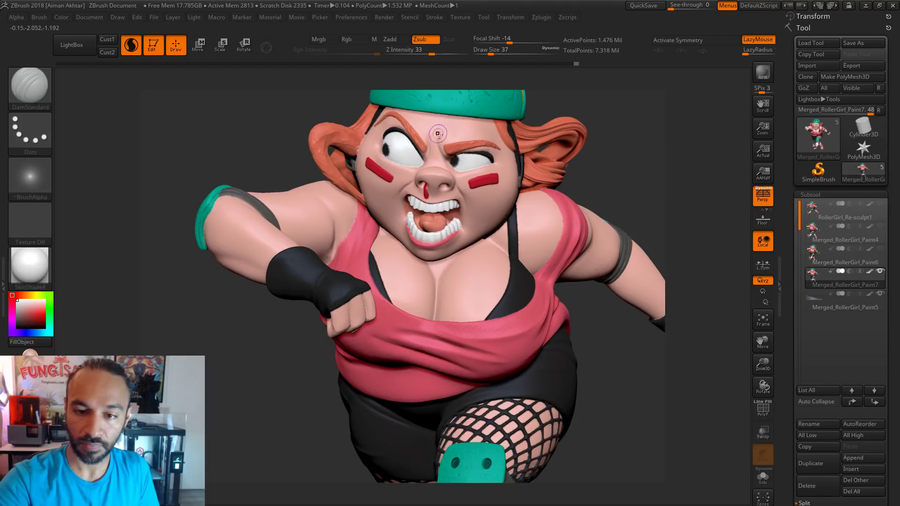
{"action": "left_click_drag", "start_coordinate": [443, 137], "coordinate": [430, 139], "text": "shift"}
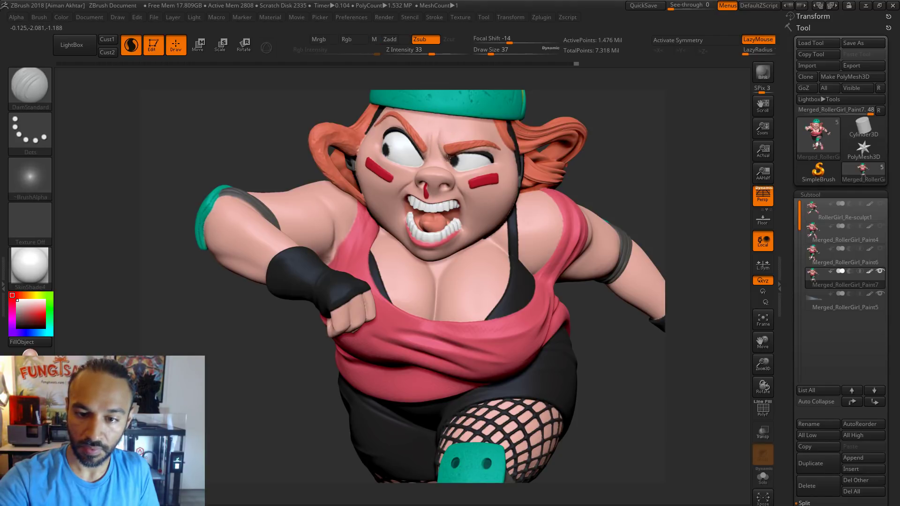
{"action": "left_click_drag", "start_coordinate": [438, 126], "coordinate": [437, 147], "text": "shift"}
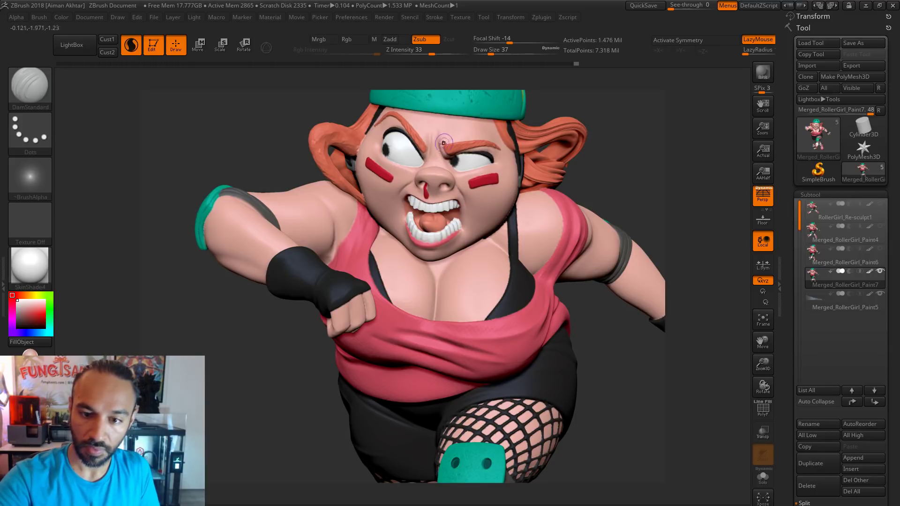
Adjust the inner brow above the squinting eye with the Move brush, enlarging the draw size to 116.
{"action": "mouse_move", "coordinate": [547, 155]}
{"action": "left_mouse_down"}
{"action": "mouse_move", "coordinate": [646, 156]}
{"action": "mouse_move", "coordinate": [539, 135]}
{"action": "left_mouse_up"}
{"action": "key", "text": "b"}
{"action": "key", "text": "m"}
{"action": "key", "text": "v"}
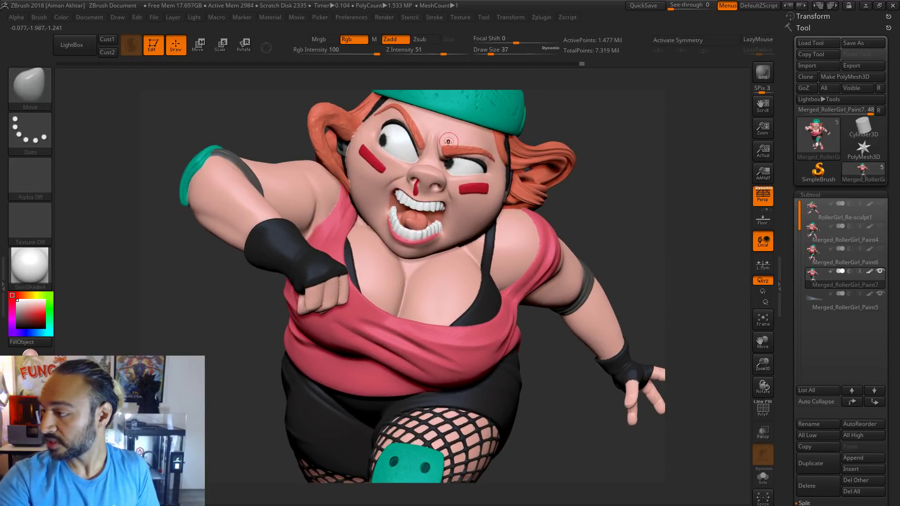
{"action": "key", "text": "s"}
{"action": "mouse_move", "coordinate": [451, 154]}
{"action": "left_mouse_down"}
{"action": "mouse_move", "coordinate": [469, 158]}
{"action": "mouse_move", "coordinate": [461, 152]}
{"action": "mouse_move", "coordinate": [451, 162]}
{"action": "left_mouse_up"}
{"action": "key", "text": "s"}
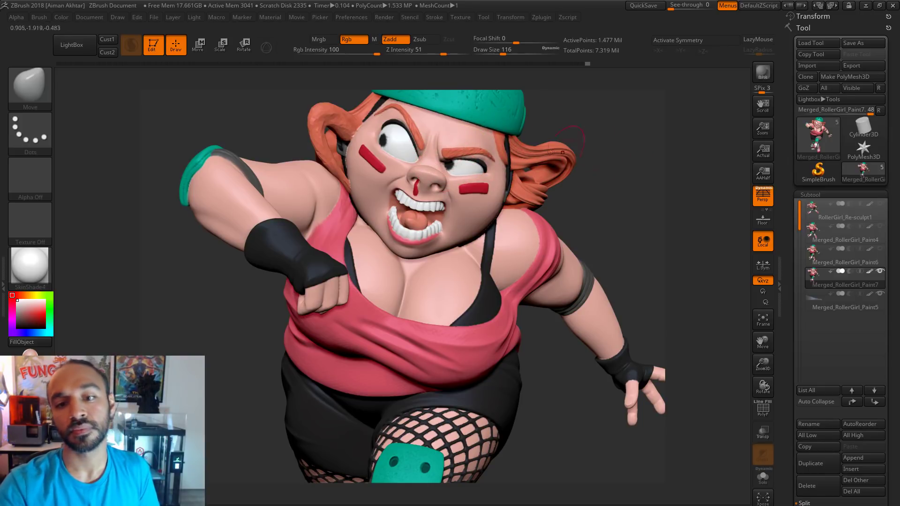
Fine-tune the shape around the wide-open eye with the Move brush at draw sizes 83, 59 and 41.
{"action": "key", "text": "s"}
{"action": "left_click_drag", "start_coordinate": [400, 127], "coordinate": [387, 131]}
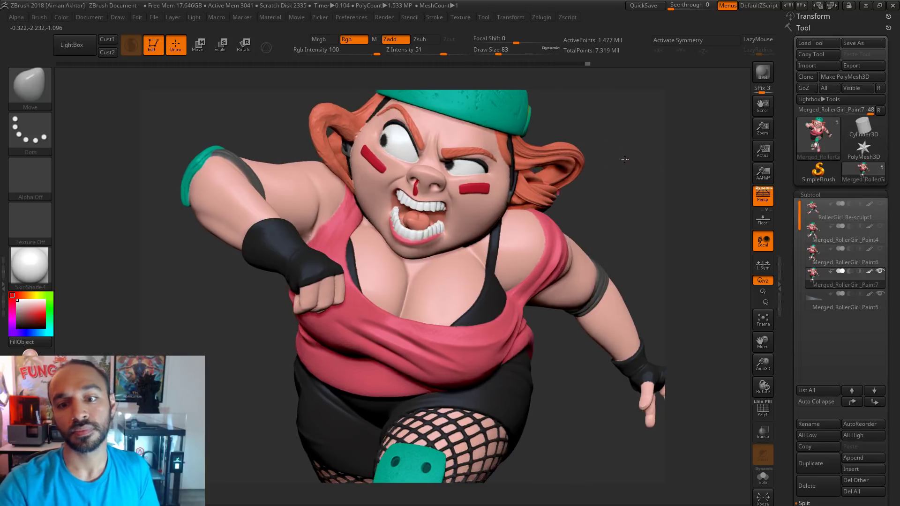
{"action": "key", "text": "s"}
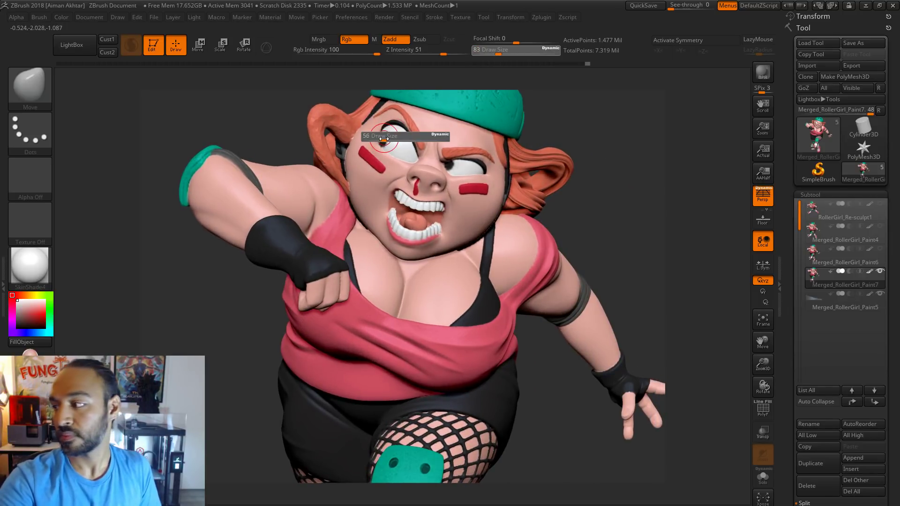
{"action": "left_click", "coordinate": [384, 139]}
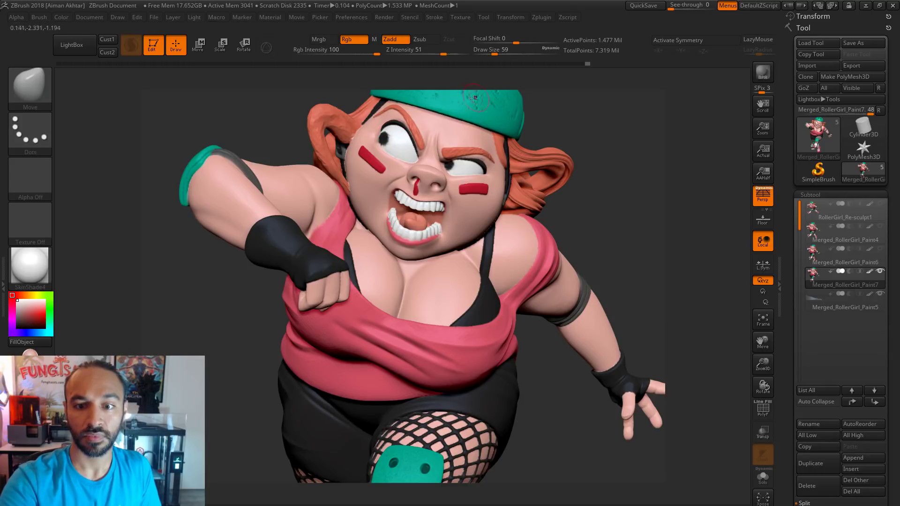
{"action": "key", "text": "s"}
{"action": "left_click", "coordinate": [388, 133]}
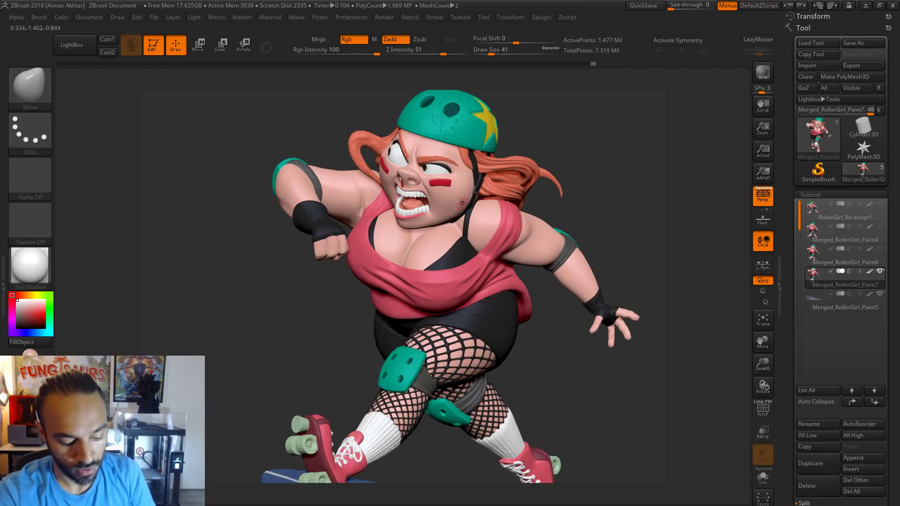
Nudge the area beside the jaw at draw size 202 and pull in the hip contour below the raised arm at draw size 468.
{"action": "key", "text": "s"}
{"action": "left_click_drag", "start_coordinate": [478, 203], "coordinate": [482, 202]}
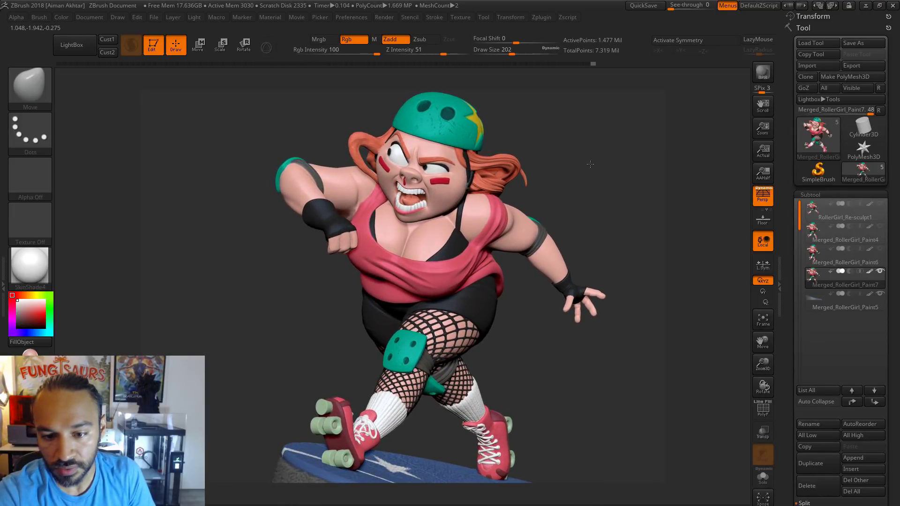
{"action": "key", "text": "s"}
{"action": "left_click_drag", "start_coordinate": [365, 313], "coordinate": [380, 314]}
{"action": "key", "text": "s"}
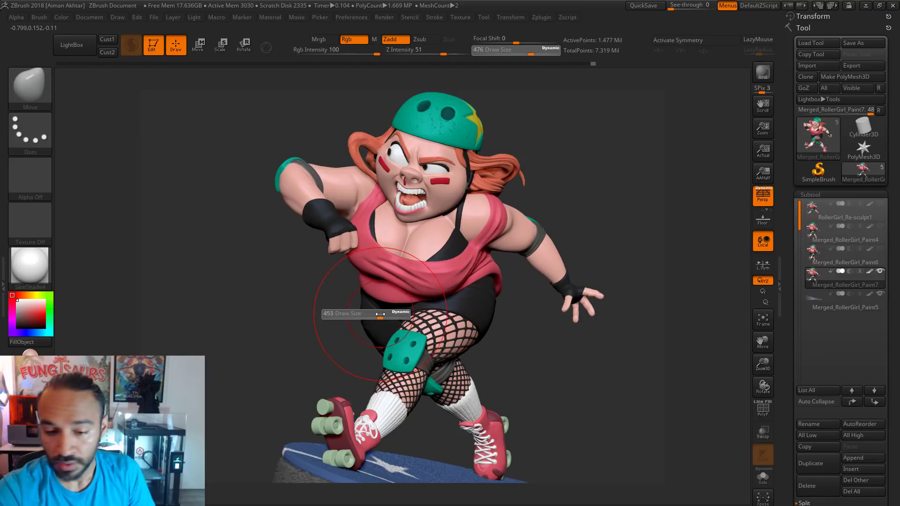
{"action": "key", "text": "s"}
{"action": "left_click", "coordinate": [366, 323]}
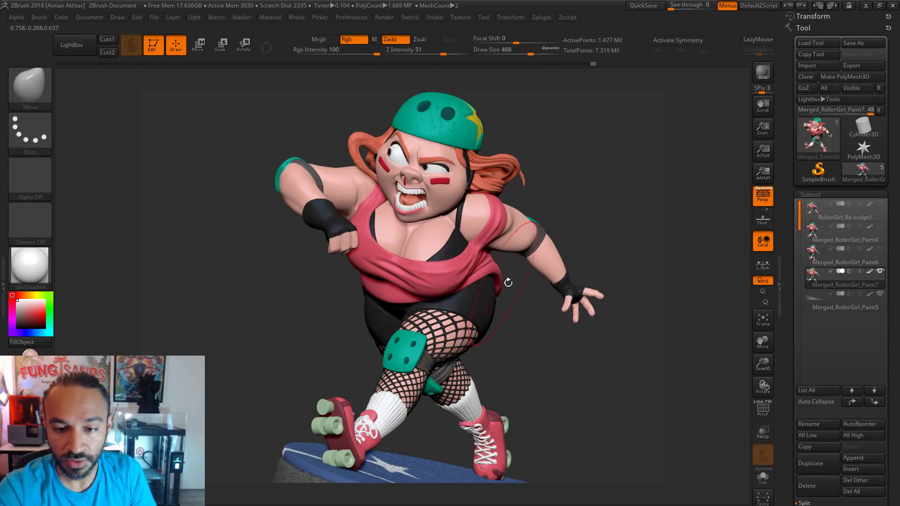
Try to push in the waist and hip on the outstretched-arm side with the Move brush at draw size 611.
{"action": "key", "text": "s"}
{"action": "left_click", "coordinate": [506, 293]}
{"action": "left_click_drag", "start_coordinate": [500, 288], "coordinate": [491, 277]}
{"action": "key", "text": "ctrl+z"}
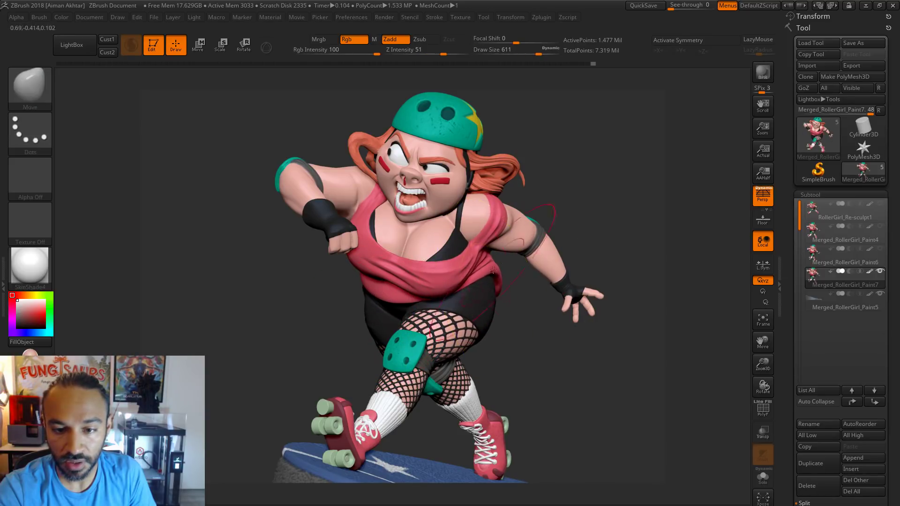
Try reshaping the raised elbow and the front of the pink top with the Move brush at draw sizes 400 and 453.
{"action": "key", "text": "s"}
{"action": "key", "text": "s"}
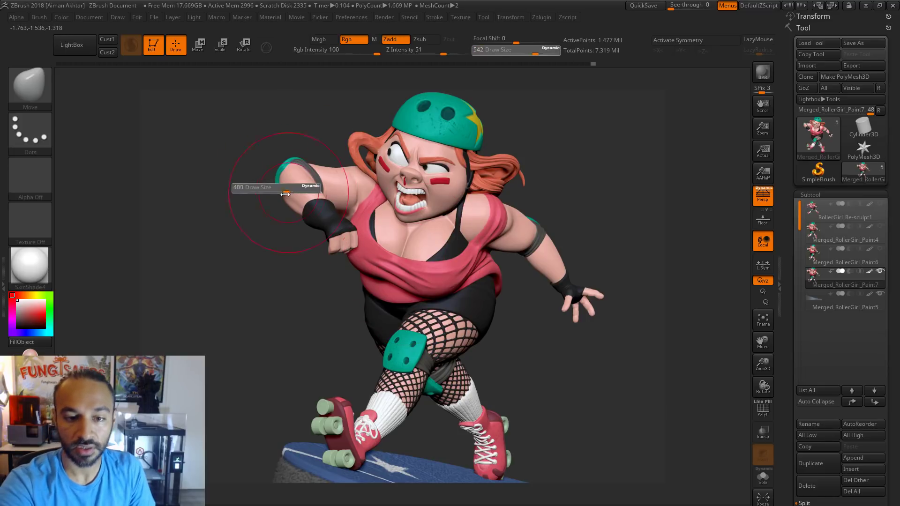
{"action": "left_click_drag", "start_coordinate": [296, 189], "coordinate": [273, 190]}
{"action": "key", "text": "s"}
{"action": "key", "text": "s"}
{"action": "key", "text": "s"}
{"action": "mouse_move", "coordinate": [375, 257]}
{"action": "left_mouse_down"}
{"action": "mouse_move", "coordinate": [425, 263]}
{"action": "mouse_move", "coordinate": [429, 253]}
{"action": "mouse_move", "coordinate": [421, 272]}
{"action": "mouse_move", "coordinate": [435, 271]}
{"action": "mouse_move", "coordinate": [403, 271]}
{"action": "mouse_move", "coordinate": [436, 273]}
{"action": "left_mouse_up"}
{"action": "key", "text": "ctrl+z"}
{"action": "key", "text": "s"}
{"action": "key", "text": "s"}
{"action": "key", "text": "ctrl+z"}
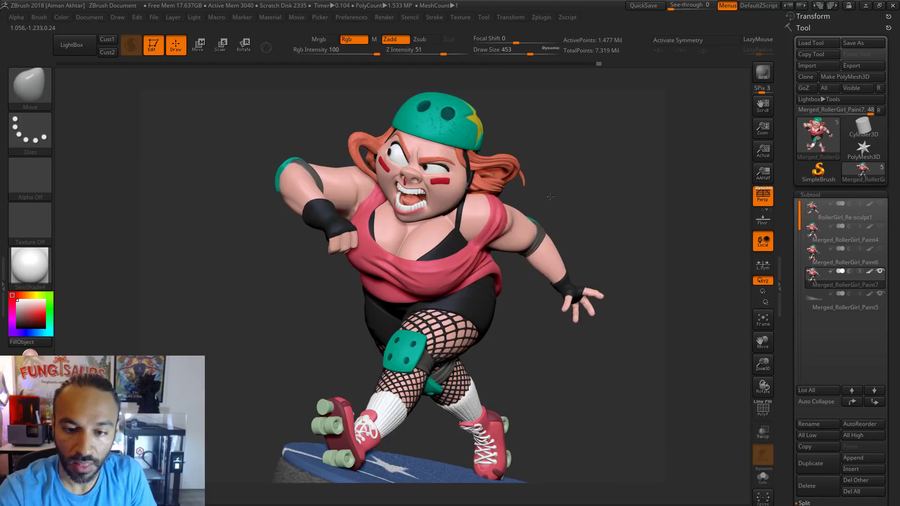
Adjust the belly and hip contours from side and front views with the Move brush at draw sizes 567, 484 and 400.
{"action": "mouse_move", "coordinate": [551, 195]}
{"action": "left_mouse_down"}
{"action": "mouse_move", "coordinate": [446, 257]}
{"action": "mouse_move", "coordinate": [457, 256]}
{"action": "left_mouse_up"}
{"action": "key", "text": "s"}
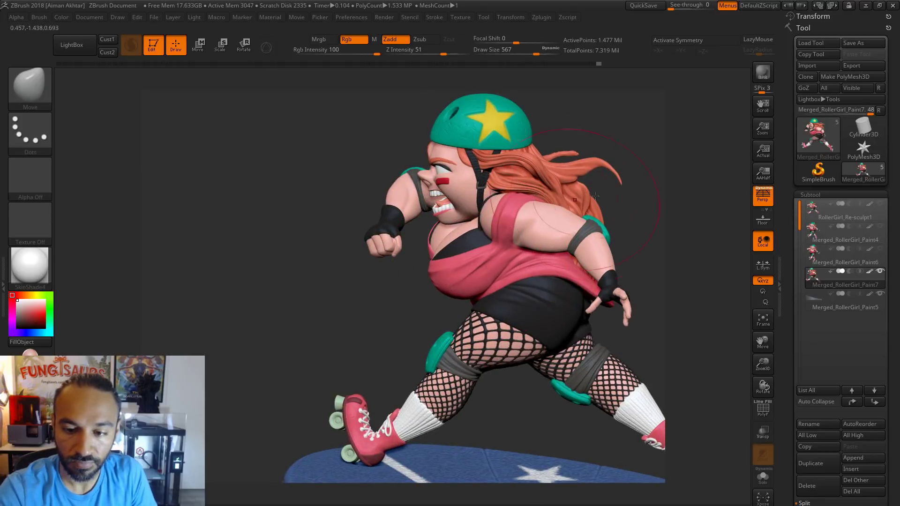
{"action": "left_click_drag", "start_coordinate": [596, 196], "coordinate": [499, 260]}
{"action": "key", "text": "s"}
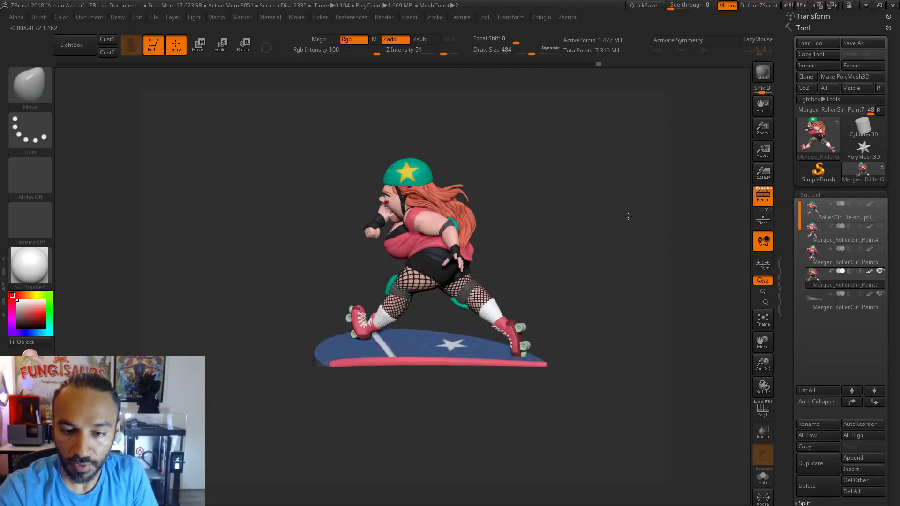
{"action": "left_click_drag", "start_coordinate": [545, 246], "coordinate": [568, 287], "text": "alt"}
{"action": "key", "text": "s"}
{"action": "left_click_drag", "start_coordinate": [328, 287], "coordinate": [322, 286]}
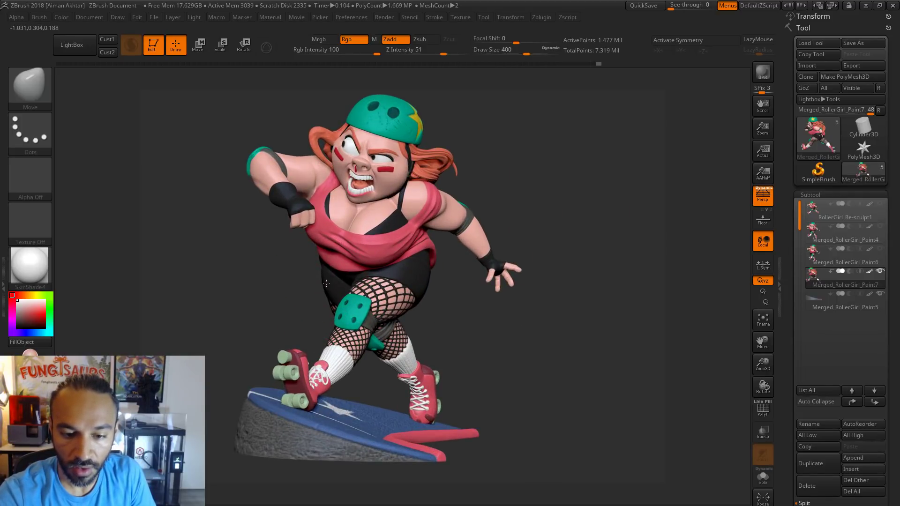
Reshape the raised upper arm from back and front views with the Move brush at draw sizes 197 and 324.
{"action": "mouse_move", "coordinate": [516, 281]}
{"action": "left_mouse_down"}
{"action": "mouse_move", "coordinate": [567, 253]}
{"action": "mouse_move", "coordinate": [537, 264]}
{"action": "mouse_move", "coordinate": [509, 257]}
{"action": "left_mouse_up"}
{"action": "key", "text": "s"}
{"action": "left_click_drag", "start_coordinate": [473, 162], "coordinate": [457, 163]}
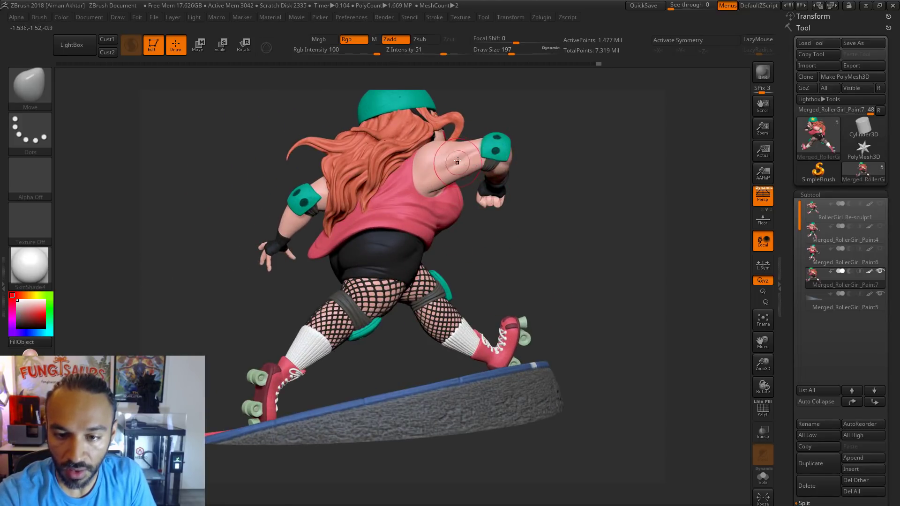
{"action": "left_click_drag", "start_coordinate": [570, 164], "coordinate": [572, 137]}
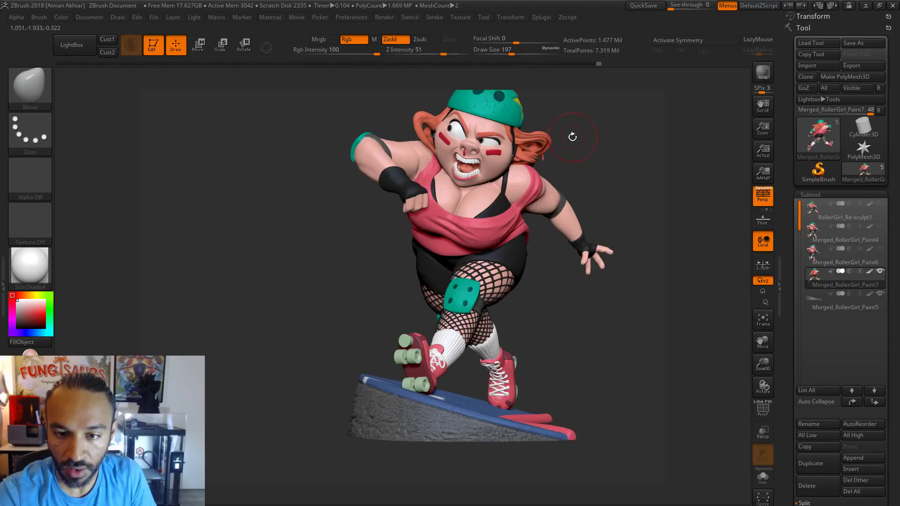
{"action": "key", "text": "s"}
{"action": "left_click_drag", "start_coordinate": [375, 143], "coordinate": [387, 139]}
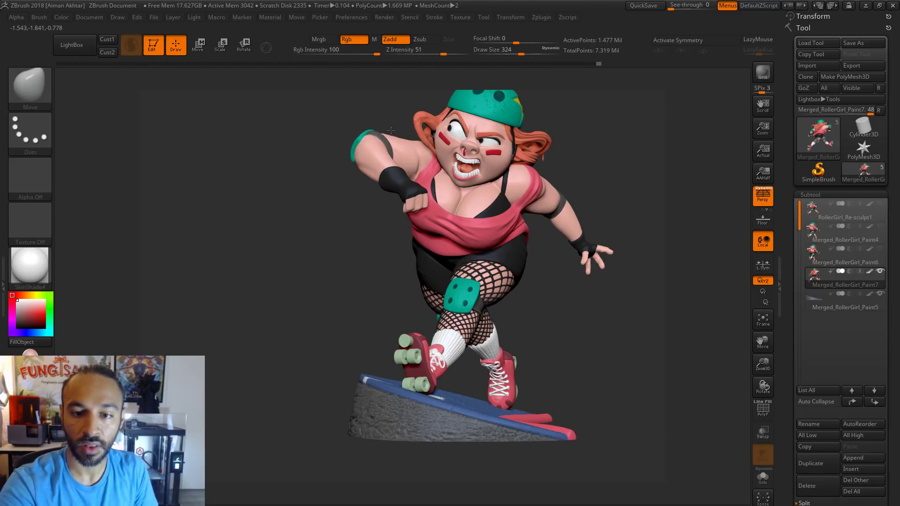
Adjust the raised arm's contour near the elbow from the front with the Move brush at draw size 268.
{"action": "left_click_drag", "start_coordinate": [584, 198], "coordinate": [596, 200]}
{"action": "key", "text": "s"}
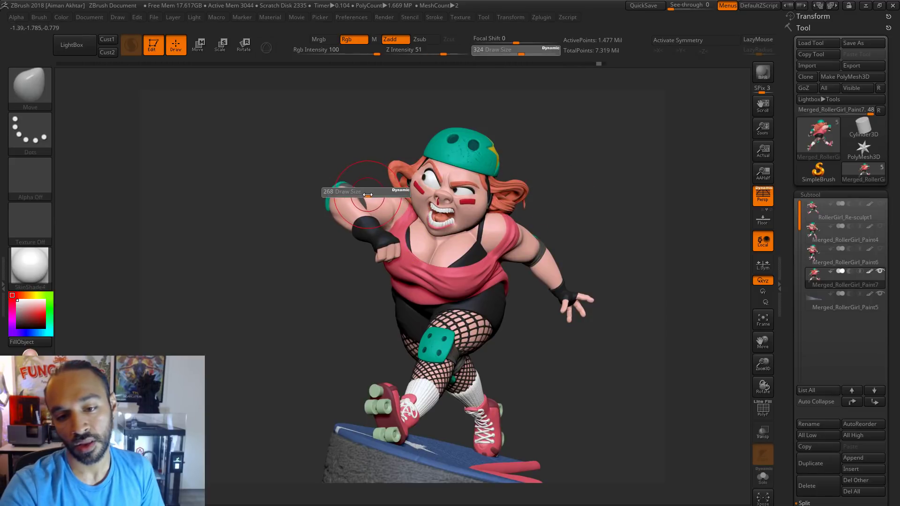
{"action": "left_click_drag", "start_coordinate": [373, 186], "coordinate": [366, 185]}
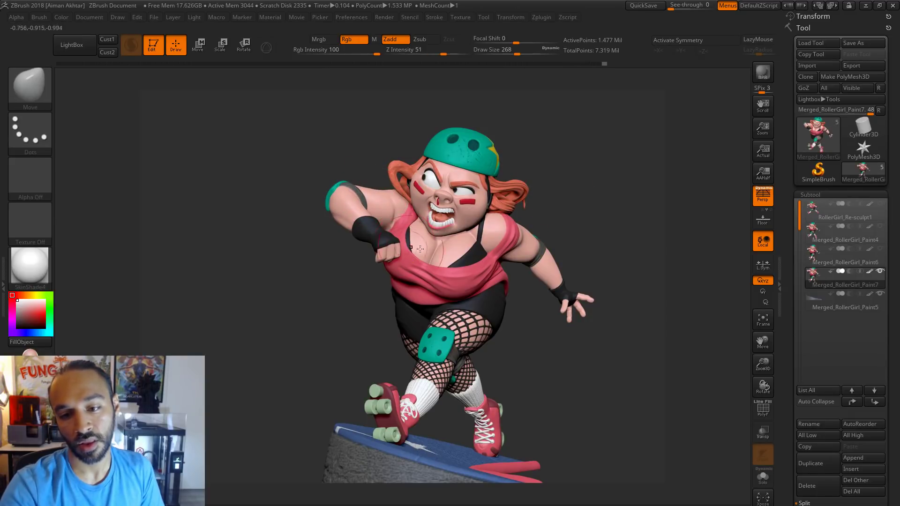
Reshape the outstretched upper arm from side and front views with the Move brush at draw sizes 274 and 245.
{"action": "key", "text": "s"}
{"action": "mouse_move", "coordinate": [532, 244]}
{"action": "left_mouse_down"}
{"action": "mouse_move", "coordinate": [520, 218]}
{"action": "mouse_move", "coordinate": [492, 225]}
{"action": "mouse_move", "coordinate": [481, 259]}
{"action": "left_mouse_up"}
{"action": "key", "text": "s"}
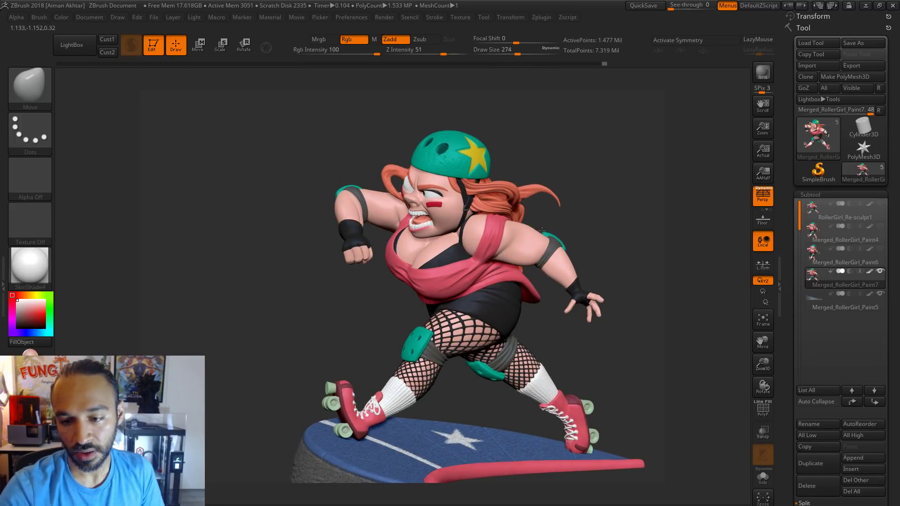
{"action": "left_click_drag", "start_coordinate": [602, 214], "coordinate": [543, 236]}
{"action": "key", "text": "s"}
{"action": "left_click_drag", "start_coordinate": [591, 216], "coordinate": [603, 213]}
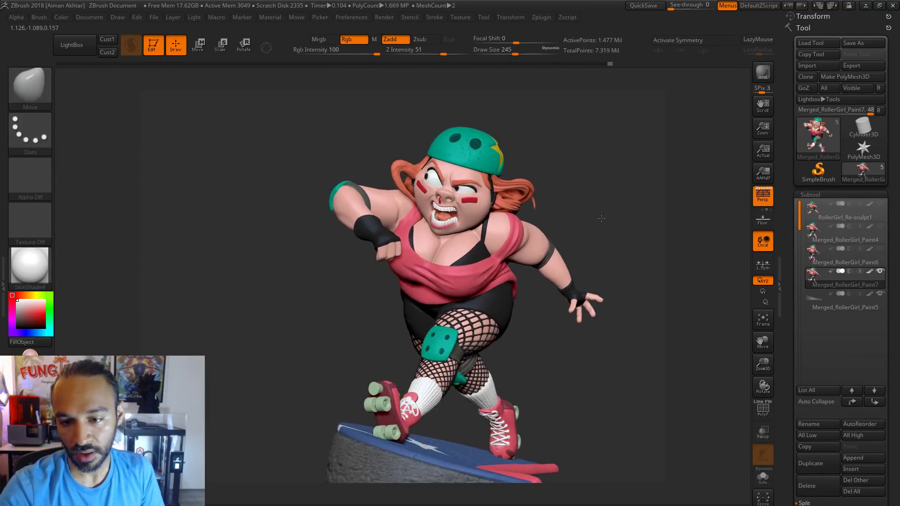
Refine the outstretched arm's contour between elbow and wrist with the Move brush at draw size 197.
{"action": "key", "text": "s"}
{"action": "mouse_move", "coordinate": [548, 258]}
{"action": "left_mouse_down"}
{"action": "mouse_move", "coordinate": [560, 261]}
{"action": "mouse_move", "coordinate": [550, 273]}
{"action": "left_mouse_up"}
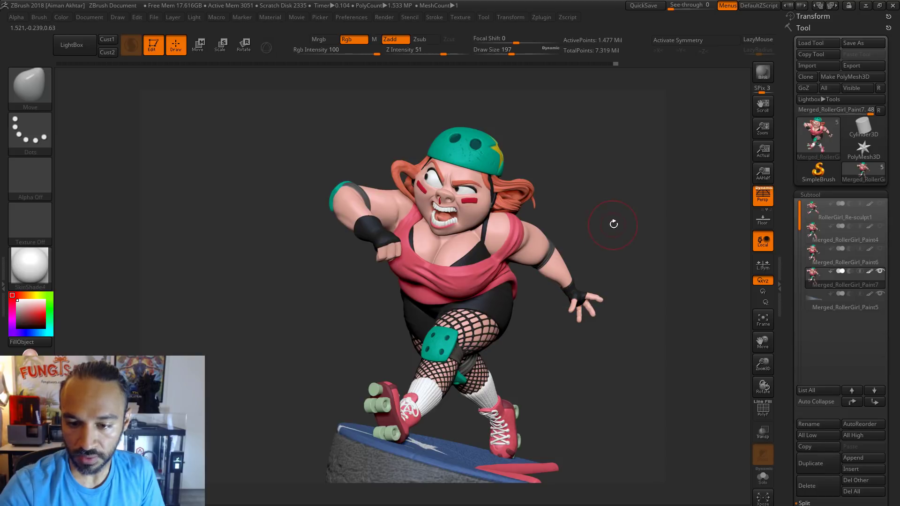
{"action": "left_click_drag", "start_coordinate": [618, 229], "coordinate": [555, 278]}
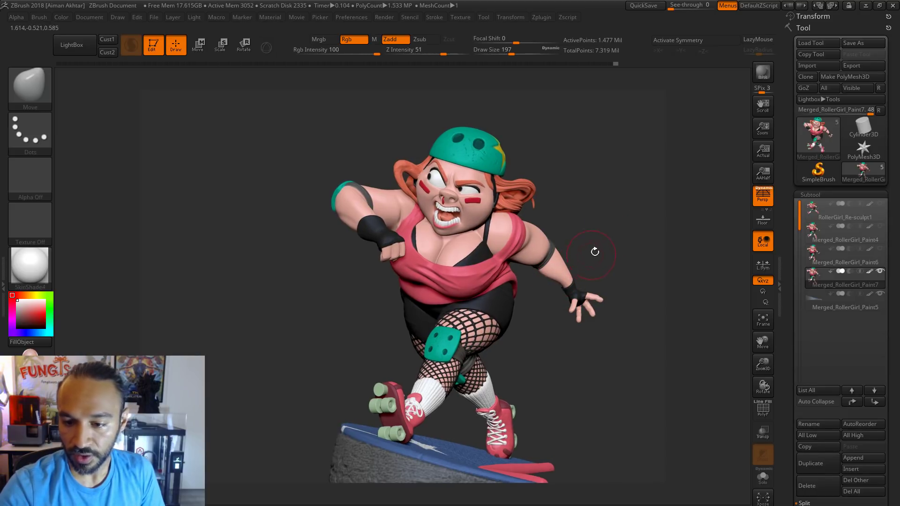
{"action": "mouse_move", "coordinate": [595, 252]}
{"action": "left_mouse_down"}
{"action": "mouse_move", "coordinate": [542, 270]}
{"action": "mouse_move", "coordinate": [577, 277]}
{"action": "mouse_move", "coordinate": [588, 259]}
{"action": "left_mouse_up"}
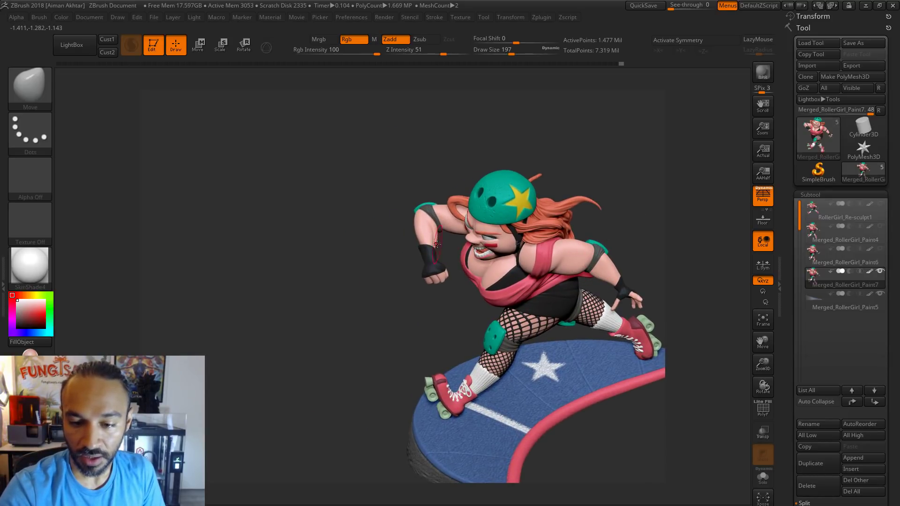
Refine both edges of the raised forearm up close with the Move brush at draw sizes 187, 167 and 120.
{"action": "key", "text": "bracketleft"}
{"action": "key", "text": "bracketleft"}
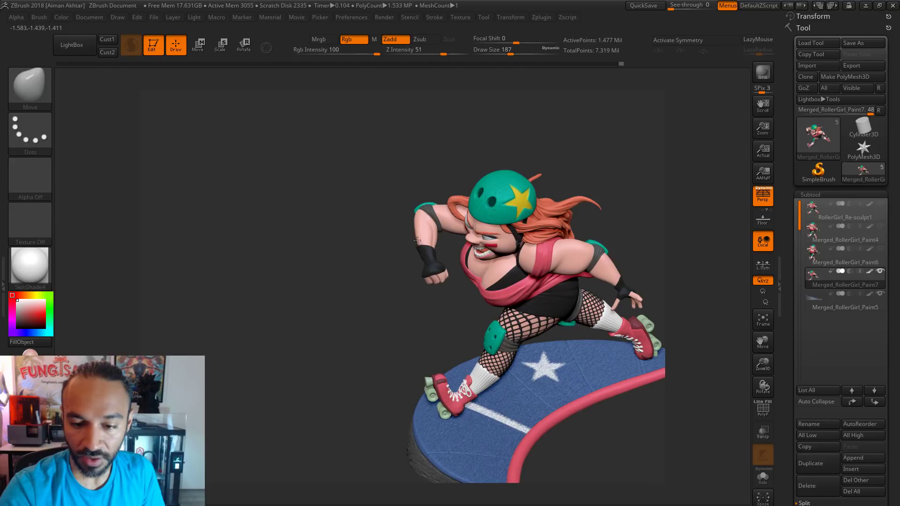
{"action": "left_click_drag", "start_coordinate": [400, 264], "coordinate": [402, 314], "text": "alt"}
{"action": "key", "text": "bracketleft"}
{"action": "key", "text": "bracketleft"}
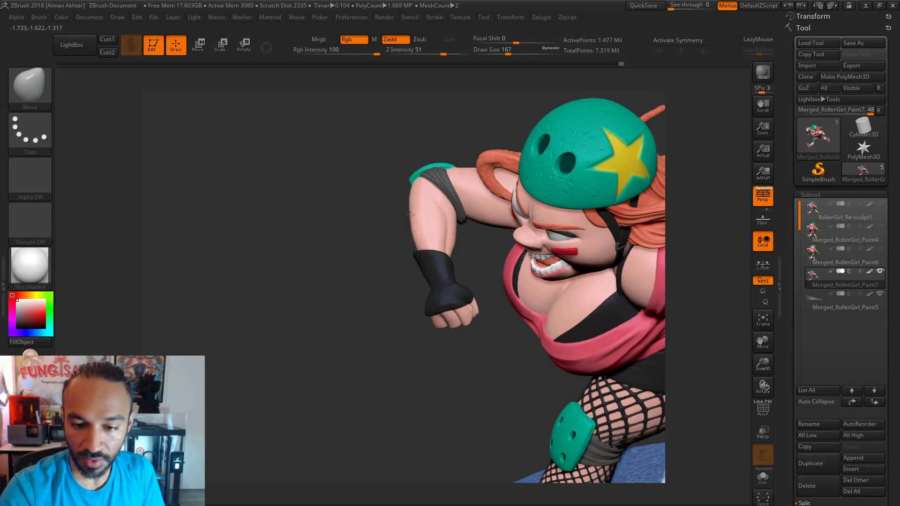
{"action": "key", "text": "bracketleft"}
{"action": "key", "text": "bracketleft"}
{"action": "key", "text": "bracketleft"}
{"action": "key", "text": "bracketleft"}
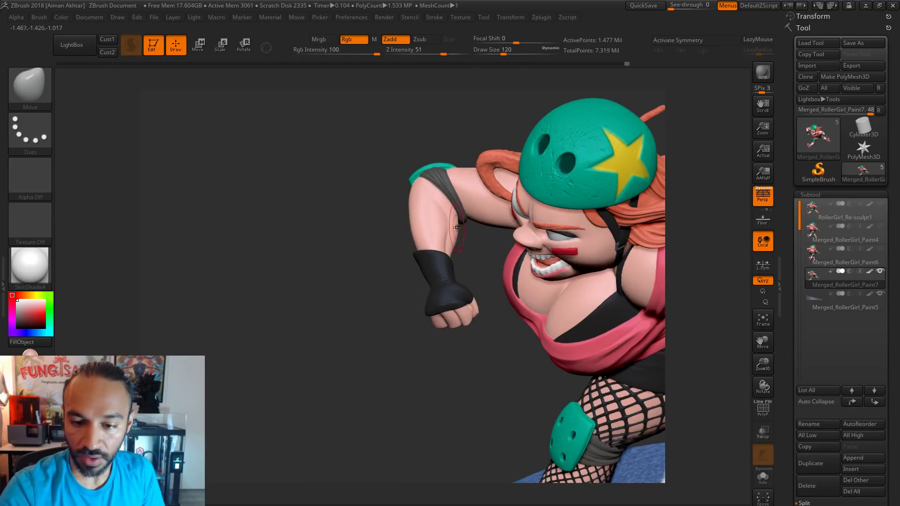
Reshape the black glove and wrist of the raised arm with the Move brush at draw sizes 145 and 77.
{"action": "key", "text": "bracketright"}
{"action": "key", "text": "bracketright"}
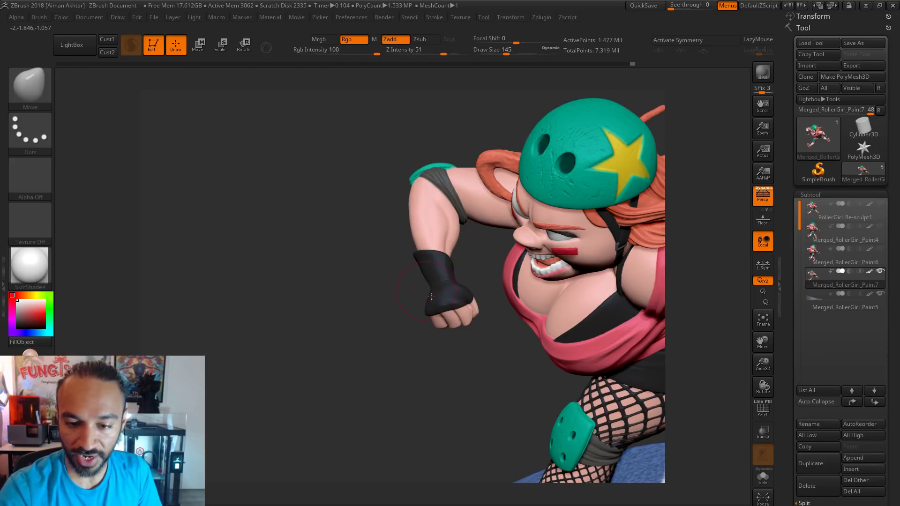
{"action": "key", "text": "s"}
{"action": "mouse_move", "coordinate": [451, 273]}
{"action": "left_mouse_down"}
{"action": "mouse_move", "coordinate": [421, 272]}
{"action": "mouse_move", "coordinate": [438, 287]}
{"action": "left_mouse_up"}
{"action": "key", "text": "s"}
{"action": "key", "text": "s"}
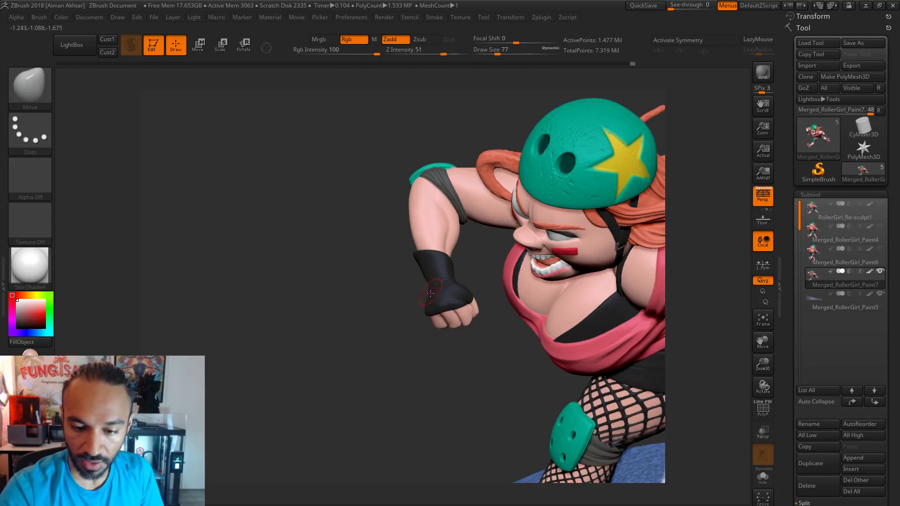
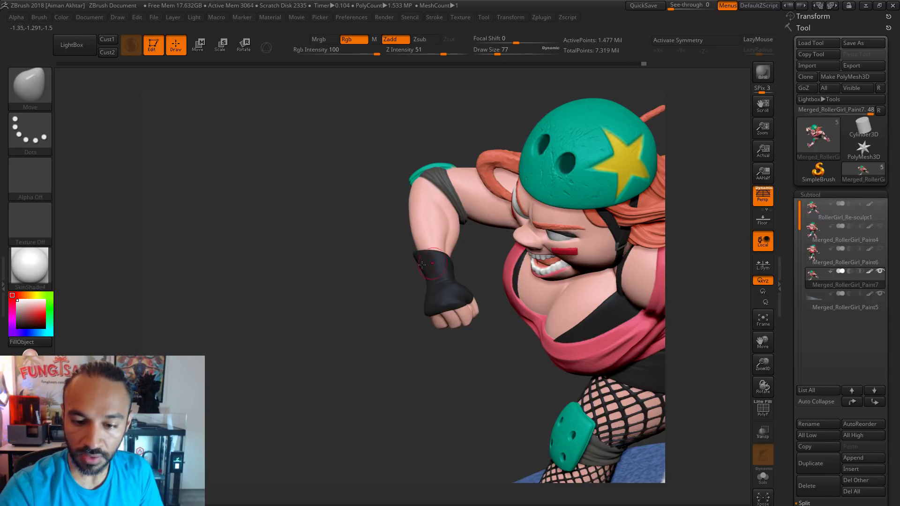
Reshape and smooth the raised forearm and upper arm from below at draw sizes 140 and 202.
{"action": "mouse_move", "coordinate": [399, 268]}
{"action": "left_mouse_down"}
{"action": "mouse_move", "coordinate": [441, 277]}
{"action": "mouse_move", "coordinate": [458, 219]}
{"action": "mouse_move", "coordinate": [433, 234]}
{"action": "mouse_move", "coordinate": [438, 246]}
{"action": "left_mouse_up"}
{"action": "key", "text": "s"}
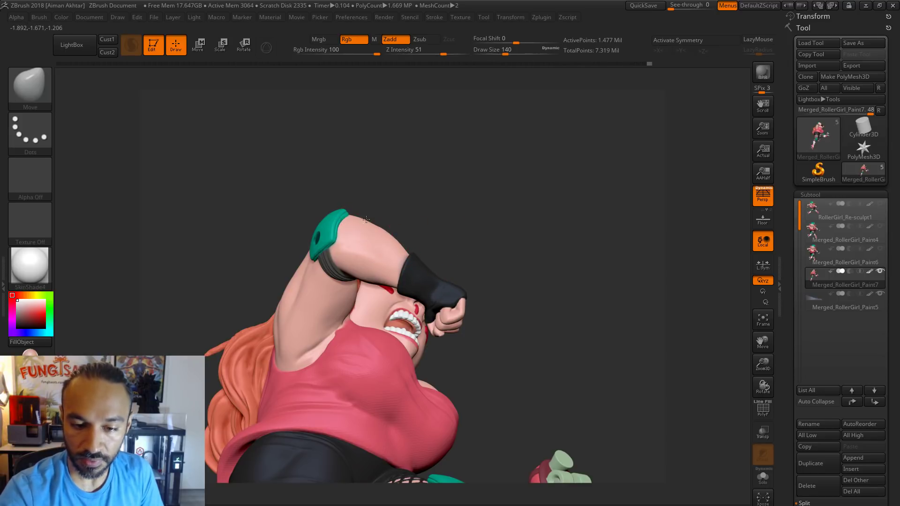
{"action": "left_click_drag", "start_coordinate": [471, 205], "coordinate": [466, 124]}
{"action": "key", "text": "s"}
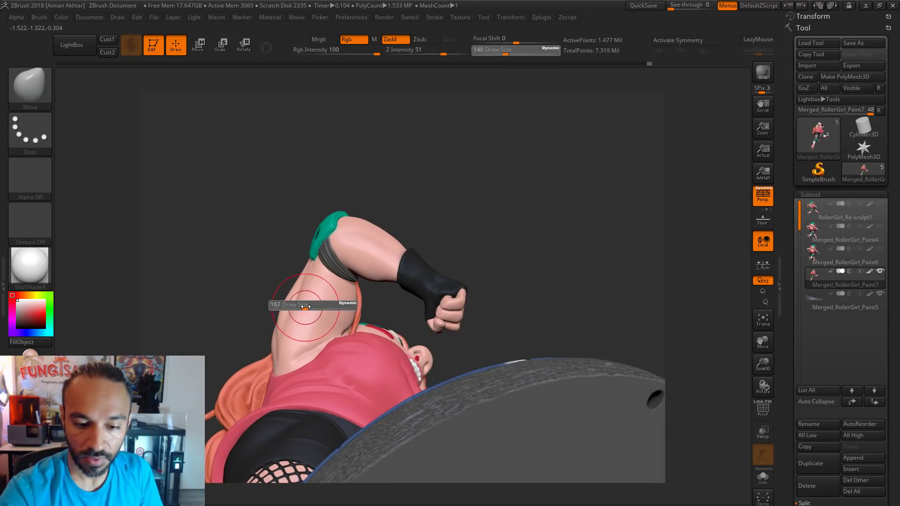
{"action": "left_click_drag", "start_coordinate": [304, 307], "coordinate": [311, 306]}
{"action": "left_click_drag", "start_coordinate": [283, 339], "coordinate": [285, 335]}
{"action": "left_click_drag", "start_coordinate": [284, 330], "coordinate": [280, 322], "text": "shift"}
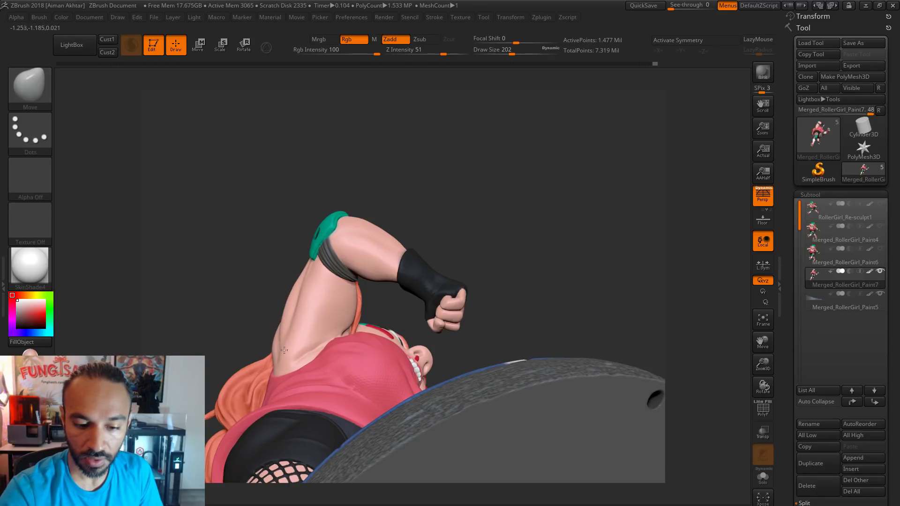
{"action": "key", "text": "s"}
{"action": "left_click_drag", "start_coordinate": [284, 350], "coordinate": [271, 362]}
{"action": "left_click_drag", "start_coordinate": [486, 175], "coordinate": [511, 146]}
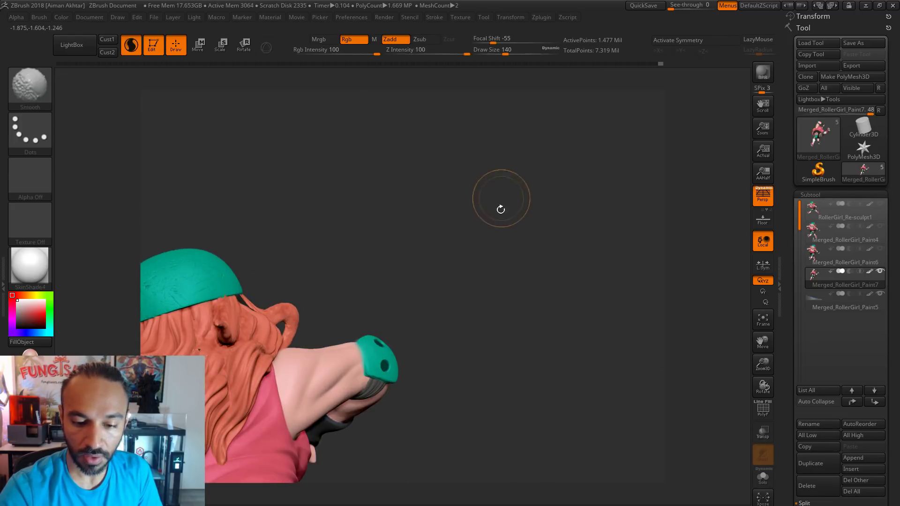
Try reshaping the lower back and seat from rear and side views with the Move brush at draw size 585.
{"action": "left_click_drag", "start_coordinate": [500, 203], "coordinate": [546, 177]}
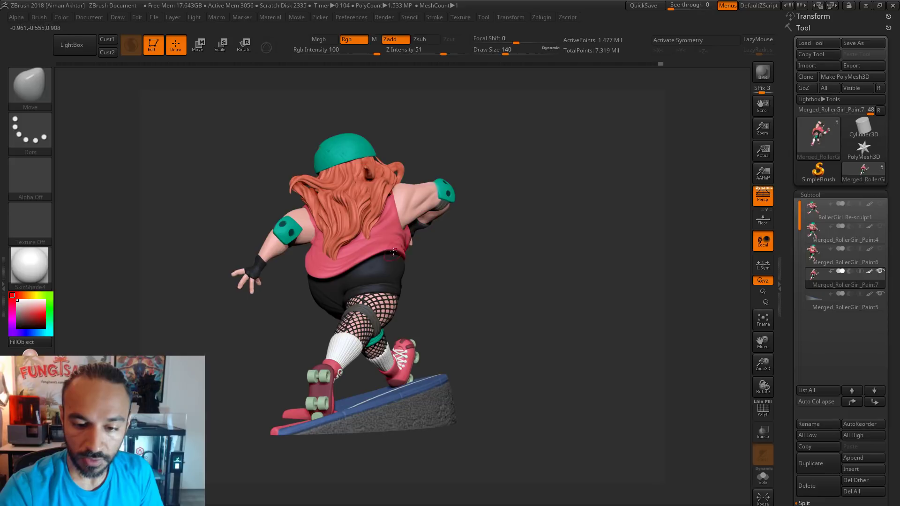
{"action": "key", "text": "s"}
{"action": "mouse_move", "coordinate": [393, 251]}
{"action": "left_mouse_down"}
{"action": "mouse_move", "coordinate": [424, 246]}
{"action": "mouse_move", "coordinate": [362, 257]}
{"action": "left_mouse_up"}
{"action": "key", "text": "s"}
{"action": "left_click_drag", "start_coordinate": [557, 185], "coordinate": [357, 234]}
{"action": "key", "text": "s"}
{"action": "left_click_drag", "start_coordinate": [305, 263], "coordinate": [338, 277]}
{"action": "mouse_move", "coordinate": [584, 207]}
{"action": "left_mouse_down"}
{"action": "mouse_move", "coordinate": [599, 205]}
{"action": "mouse_move", "coordinate": [562, 208]}
{"action": "left_mouse_up"}
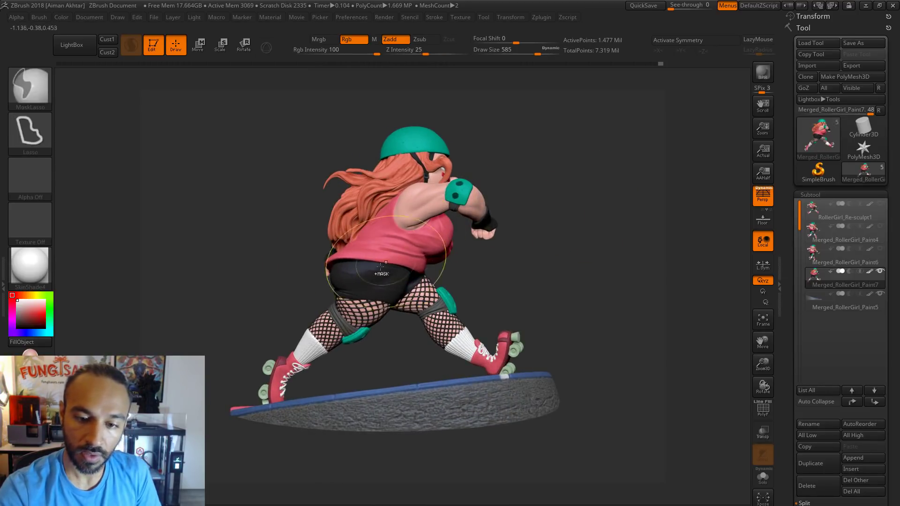
{"action": "key", "text": "ctrl+z"}
Try adjusting the shorts and waist contour from the side with the Move brush at draw sizes 611 and 476.
{"action": "key", "text": "s"}
{"action": "left_click_drag", "start_coordinate": [360, 289], "coordinate": [336, 283]}
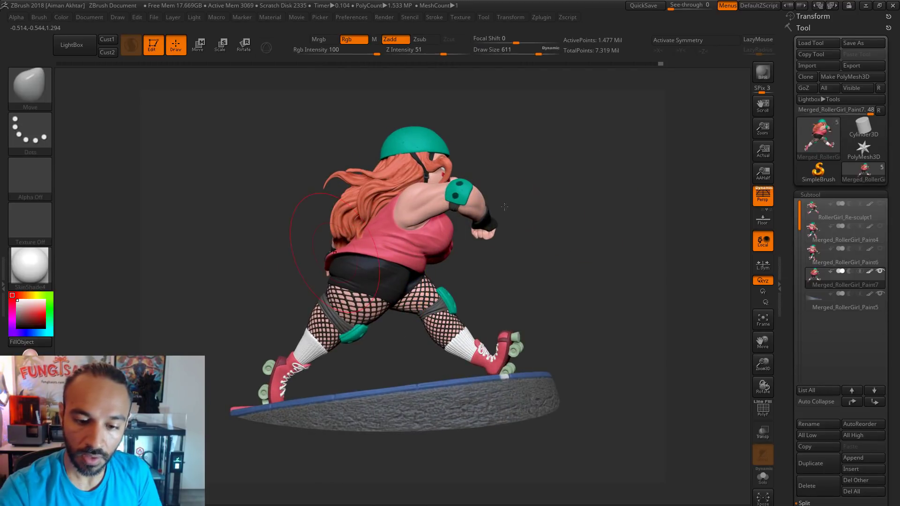
{"action": "mouse_move", "coordinate": [504, 206]}
{"action": "left_mouse_down"}
{"action": "mouse_move", "coordinate": [575, 213]}
{"action": "mouse_move", "coordinate": [539, 211]}
{"action": "left_mouse_up"}
{"action": "key", "text": "["}
{"action": "key", "text": "["}
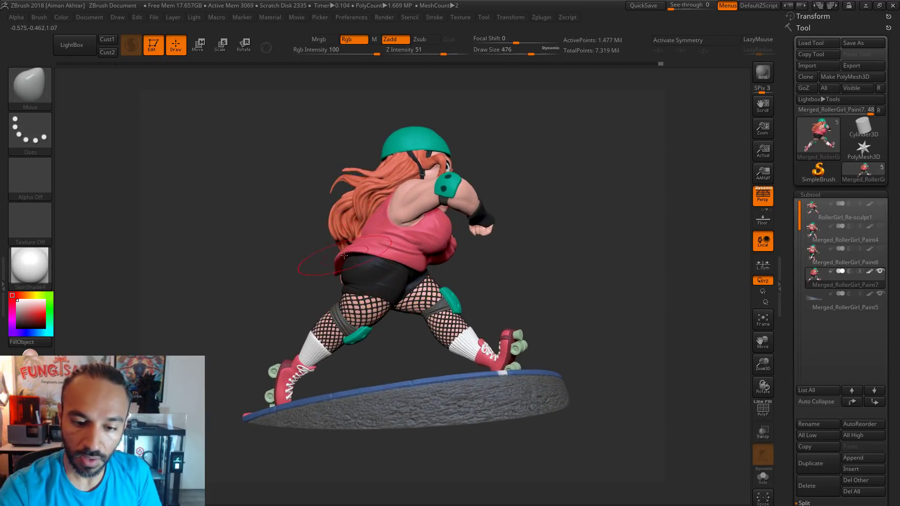
{"action": "mouse_move", "coordinate": [543, 205]}
{"action": "left_mouse_down"}
{"action": "mouse_move", "coordinate": [558, 204]}
{"action": "mouse_move", "coordinate": [530, 209]}
{"action": "mouse_move", "coordinate": [569, 217]}
{"action": "mouse_move", "coordinate": [398, 226]}
{"action": "mouse_move", "coordinate": [425, 276]}
{"action": "mouse_move", "coordinate": [473, 277]}
{"action": "mouse_move", "coordinate": [424, 297]}
{"action": "mouse_move", "coordinate": [467, 283]}
{"action": "mouse_move", "coordinate": [441, 273]}
{"action": "mouse_move", "coordinate": [331, 271]}
{"action": "left_mouse_up"}
{"action": "key", "text": "ctrl+z"}
{"action": "key", "text": "s"}
{"action": "left_click", "coordinate": [291, 291]}
{"action": "key", "text": "ctrl+z"}
Adjust the outer hip and thigh below the raised arm from the front with the Move brush at draw sizes 358 and 299.
{"action": "key", "text": "s"}
{"action": "left_click", "coordinate": [433, 271]}
{"action": "key", "text": "s"}
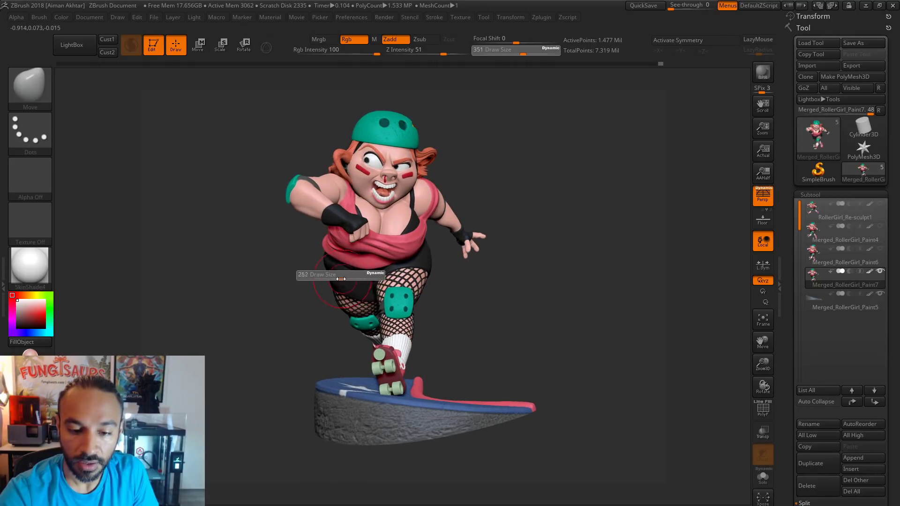
{"action": "left_click", "coordinate": [331, 271]}
{"action": "key", "text": "s"}
{"action": "left_click", "coordinate": [324, 277]}
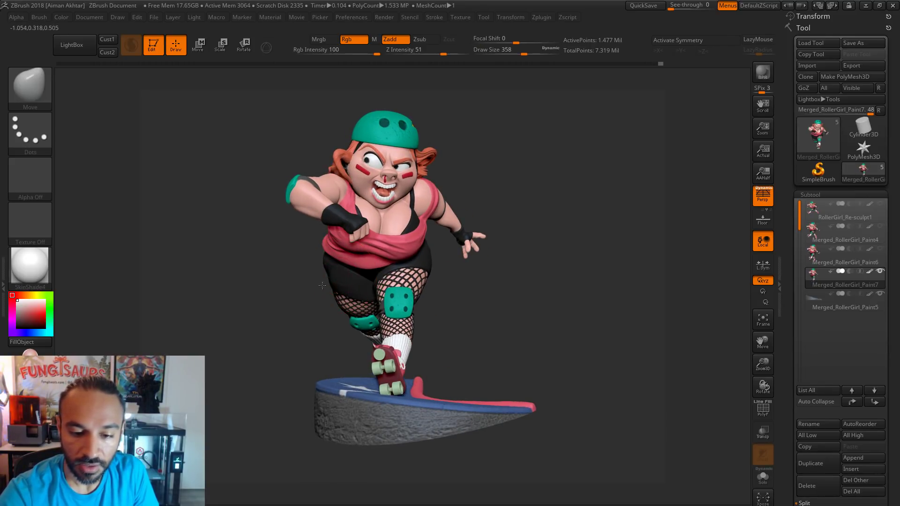
{"action": "left_click_drag", "start_coordinate": [316, 303], "coordinate": [321, 275]}
{"action": "key", "text": "s"}
{"action": "left_click", "coordinate": [321, 274]}
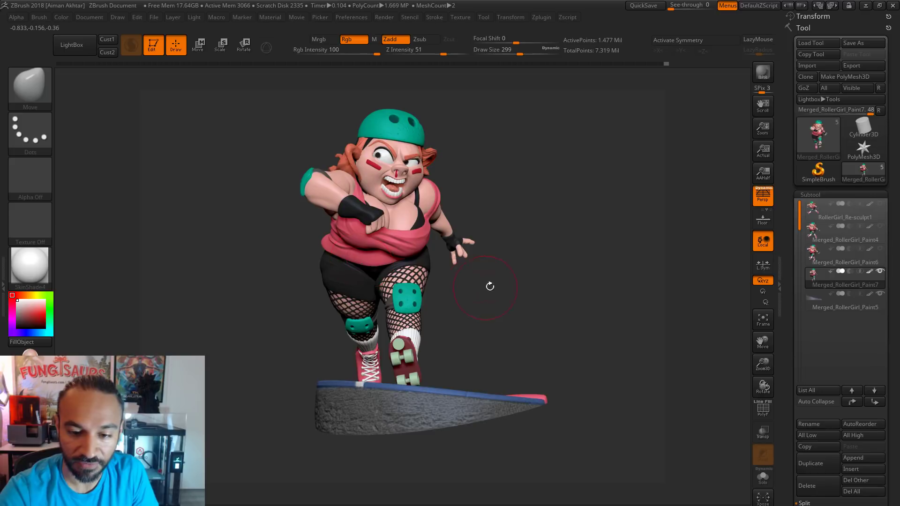
Reshape the seat of the black shorts from the back view with the Move brush at draw size 437.
{"action": "mouse_move", "coordinate": [489, 286]}
{"action": "left_mouse_down"}
{"action": "mouse_move", "coordinate": [432, 281]}
{"action": "mouse_move", "coordinate": [459, 322]}
{"action": "mouse_move", "coordinate": [471, 322]}
{"action": "mouse_move", "coordinate": [375, 317]}
{"action": "mouse_move", "coordinate": [396, 272]}
{"action": "left_mouse_up"}
{"action": "key", "text": "s"}
{"action": "left_click", "coordinate": [431, 281]}
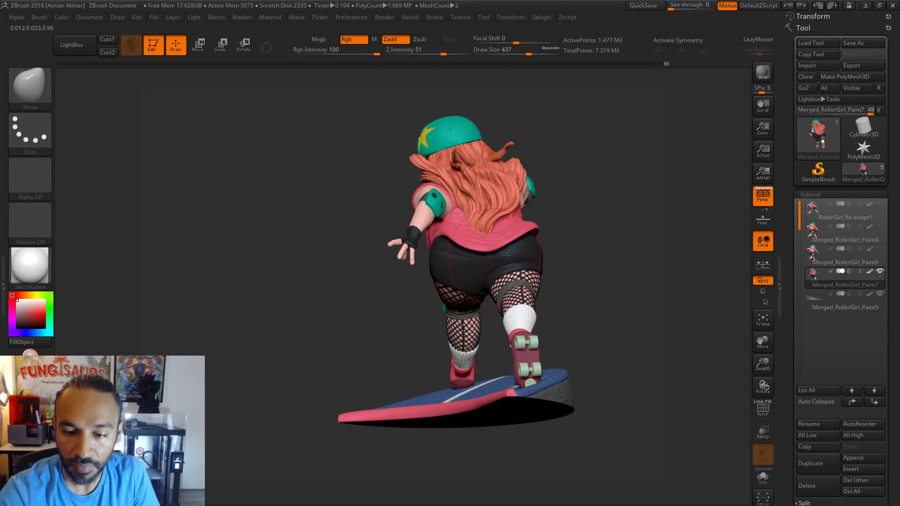
{"action": "left_click_drag", "start_coordinate": [569, 257], "coordinate": [401, 239]}
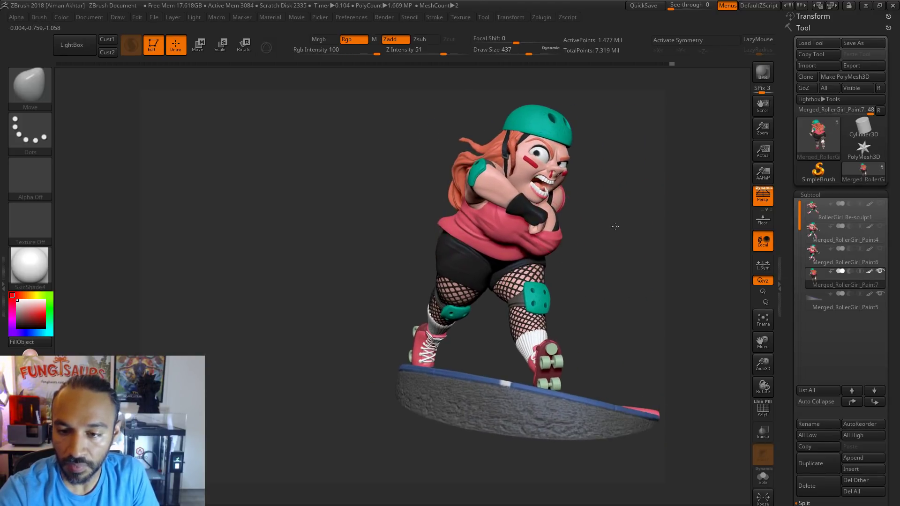
Adjust the rear leg's hip and thigh contour from the front three-quarter view with the Move brush at draw size 351.
{"action": "left_click_drag", "start_coordinate": [617, 227], "coordinate": [618, 225], "text": "shift"}
{"action": "mouse_move", "coordinate": [650, 192]}
{"action": "left_mouse_down"}
{"action": "mouse_move", "coordinate": [665, 181]}
{"action": "mouse_move", "coordinate": [655, 196]}
{"action": "left_mouse_up"}
{"action": "key", "text": "s"}
{"action": "left_click_drag", "start_coordinate": [464, 279], "coordinate": [464, 279]}
{"action": "mouse_move", "coordinate": [584, 301]}
{"action": "left_mouse_down"}
{"action": "mouse_move", "coordinate": [566, 324]}
{"action": "mouse_move", "coordinate": [579, 307]}
{"action": "left_mouse_up"}
{"action": "mouse_move", "coordinate": [627, 292]}
{"action": "left_mouse_down", "text": "alt"}
{"action": "mouse_move", "coordinate": [579, 239]}
{"action": "mouse_move", "coordinate": [473, 268]}
{"action": "left_mouse_up", "text": "alt"}
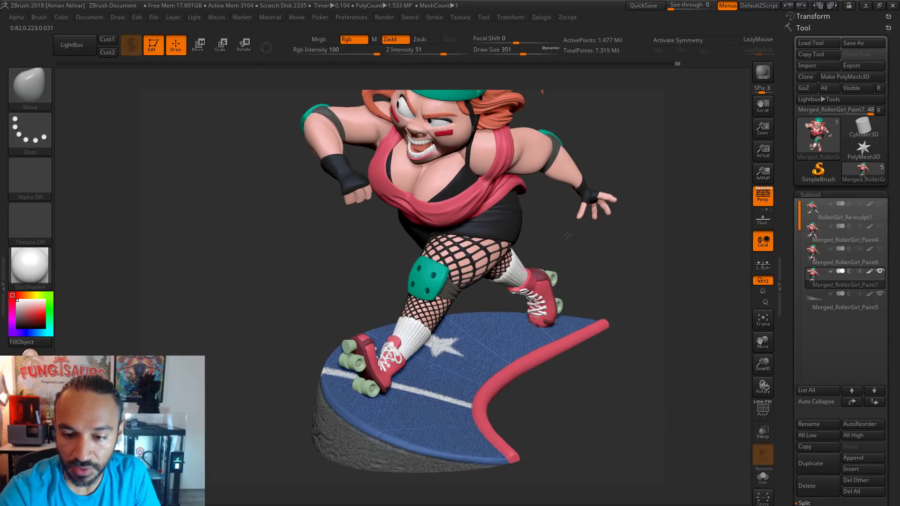
Refine the hip and leg contours from front and side views with the Move brush at draw sizes 257, 344 and 293.
{"action": "left_click_drag", "start_coordinate": [568, 235], "coordinate": [457, 272]}
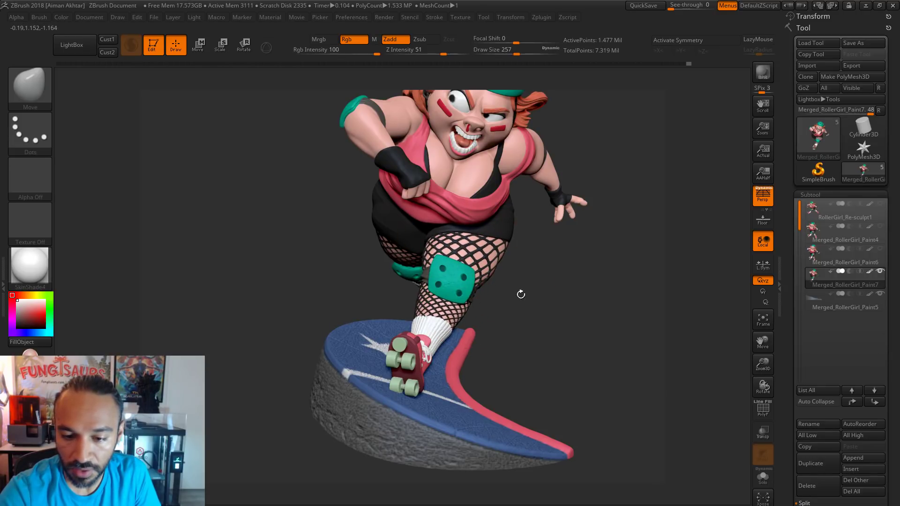
{"action": "mouse_move", "coordinate": [521, 294]}
{"action": "left_mouse_down"}
{"action": "mouse_move", "coordinate": [481, 328]}
{"action": "mouse_move", "coordinate": [517, 324]}
{"action": "mouse_move", "coordinate": [475, 331]}
{"action": "mouse_move", "coordinate": [521, 318]}
{"action": "left_mouse_up"}
{"action": "key", "text": "s"}
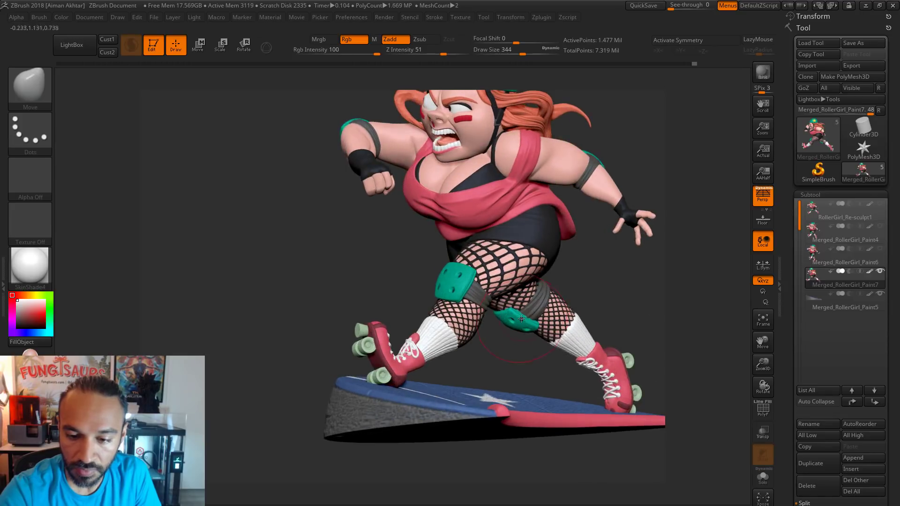
{"action": "mouse_move", "coordinate": [581, 255]}
{"action": "left_mouse_down"}
{"action": "mouse_move", "coordinate": [518, 241]}
{"action": "mouse_move", "coordinate": [537, 270]}
{"action": "mouse_move", "coordinate": [519, 270]}
{"action": "left_mouse_up"}
{"action": "key", "text": "s"}
{"action": "key", "text": "s"}
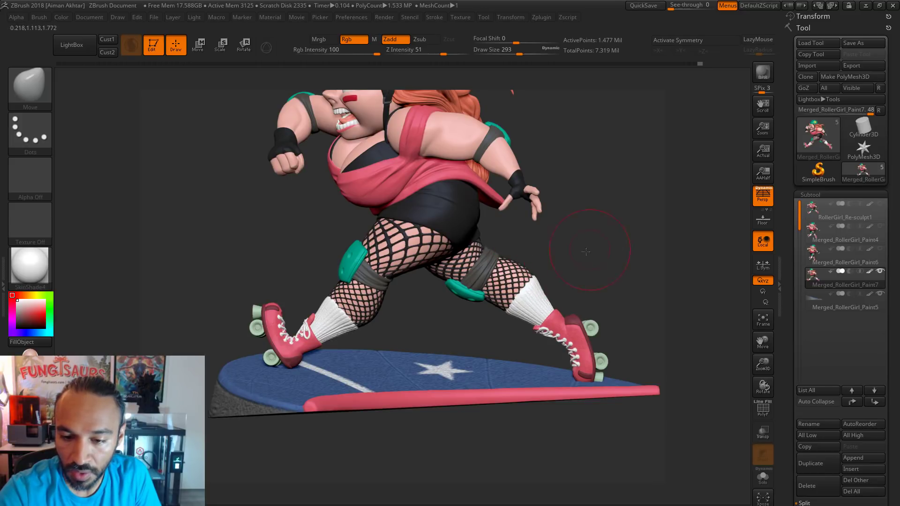
Reshape the rear leg's thigh and knee area from side and back views with the Move brush at draw sizes 245, 318 and 177.
{"action": "left_click_drag", "start_coordinate": [586, 251], "coordinate": [523, 276], "text": "alt"}
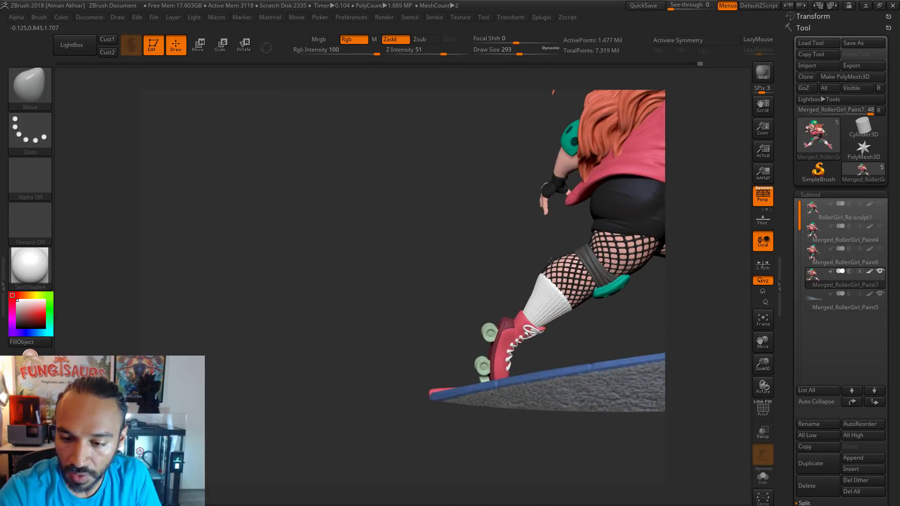
{"action": "right_click_drag", "start_coordinate": [550, 261], "coordinate": [520, 255]}
{"action": "key", "text": "s"}
{"action": "left_click_drag", "start_coordinate": [534, 253], "coordinate": [521, 258]}
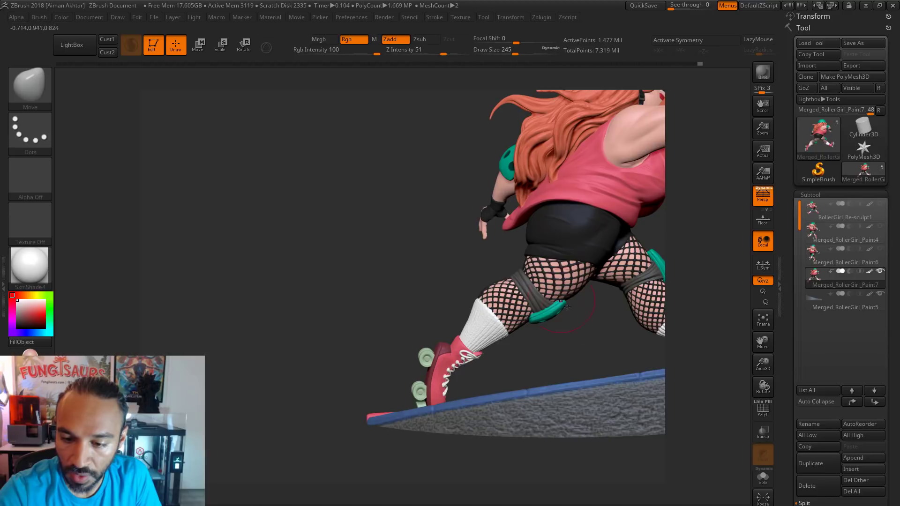
{"action": "right_click_drag", "start_coordinate": [567, 307], "coordinate": [534, 280]}
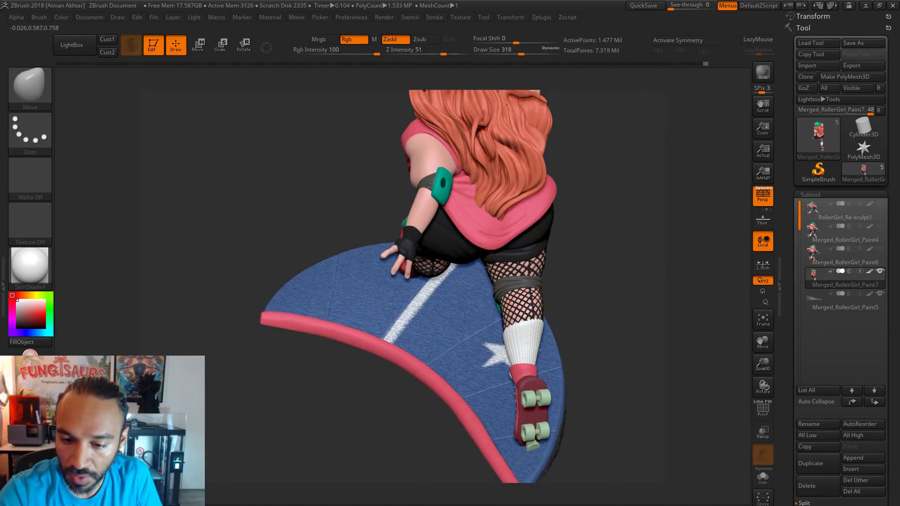
{"action": "left_click_drag", "start_coordinate": [523, 258], "coordinate": [526, 260]}
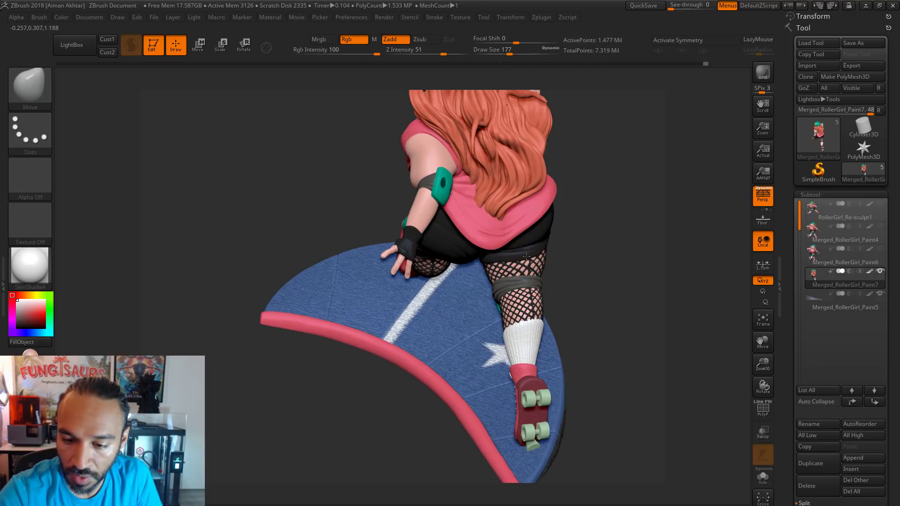
{"action": "right_click_drag", "start_coordinate": [526, 256], "coordinate": [576, 219]}
{"action": "right_click_drag", "start_coordinate": [659, 233], "coordinate": [539, 276]}
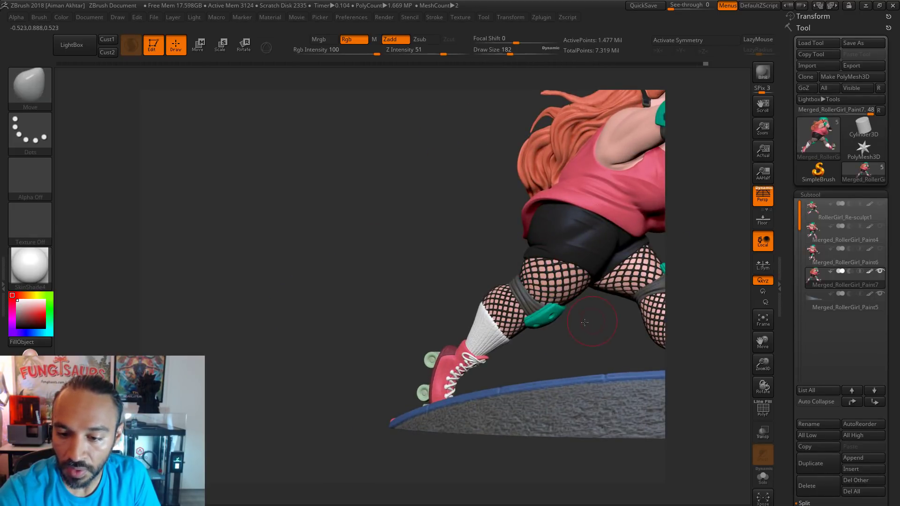
Touch up the rear leg's thigh contour from the back view with the Move brush at draw size 293.
{"action": "mouse_move", "coordinate": [585, 323]}
{"action": "right_mouse_down"}
{"action": "mouse_move", "coordinate": [487, 281]}
{"action": "mouse_move", "coordinate": [549, 270]}
{"action": "mouse_move", "coordinate": [518, 290]}
{"action": "mouse_move", "coordinate": [628, 249]}
{"action": "mouse_move", "coordinate": [717, 240]}
{"action": "mouse_move", "coordinate": [579, 294]}
{"action": "mouse_move", "coordinate": [697, 266]}
{"action": "mouse_move", "coordinate": [626, 261]}
{"action": "right_mouse_up"}
{"action": "key", "text": "s"}
{"action": "left_click", "coordinate": [552, 267]}
{"action": "key", "text": "s"}
{"action": "left_click", "coordinate": [557, 283]}
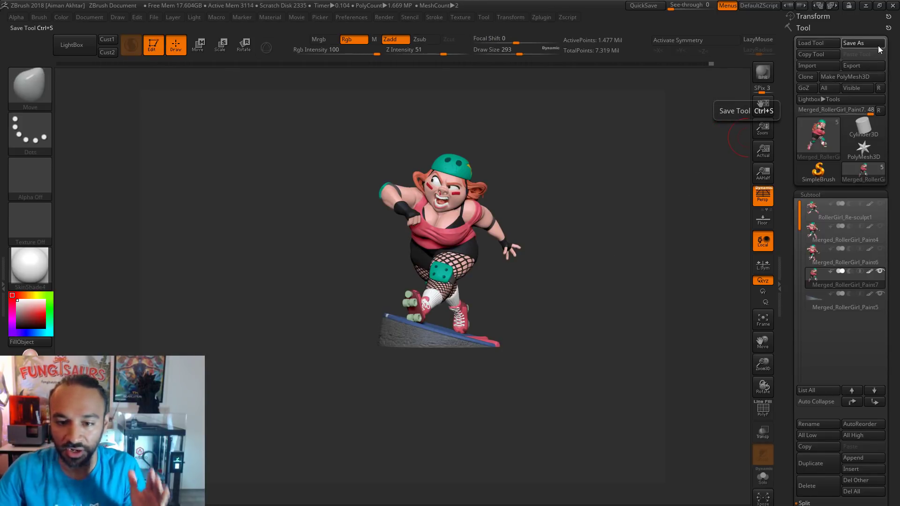
Save the tool as RollerGirl_Re-sculpt1, replacing the existing file.
{"action": "left_click", "coordinate": [862, 43]}
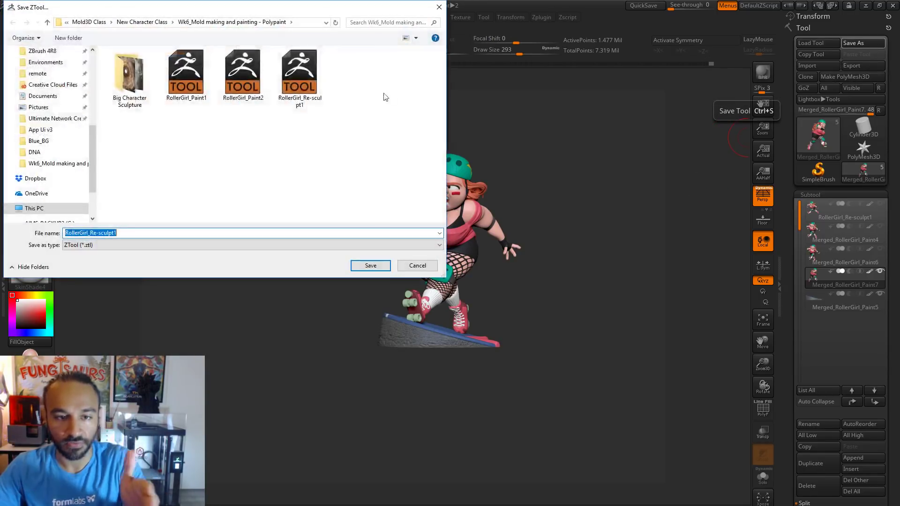
{"action": "left_click", "coordinate": [370, 265]}
{"action": "left_click", "coordinate": [477, 280]}
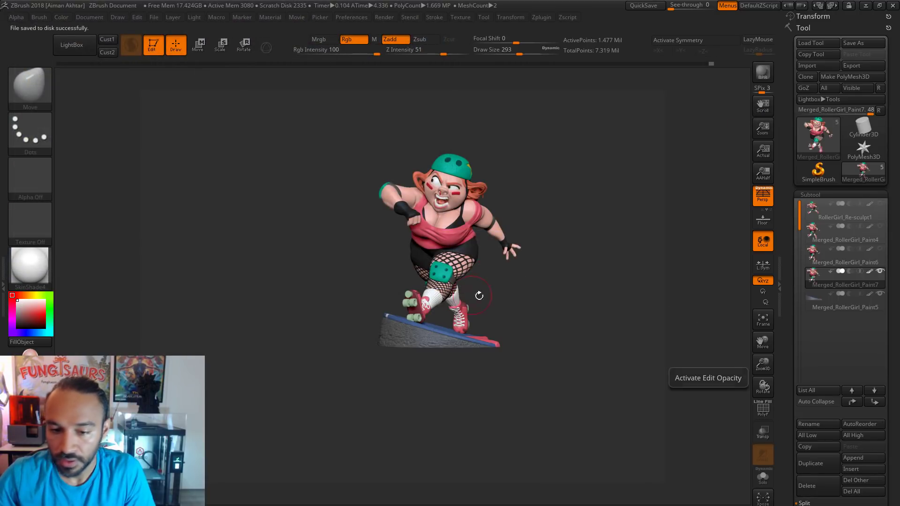
Append a sphere as a new subtool to the roller girl.
{"action": "right_click_drag", "start_coordinate": [478, 293], "coordinate": [470, 257]}
{"action": "left_click", "coordinate": [869, 454]}
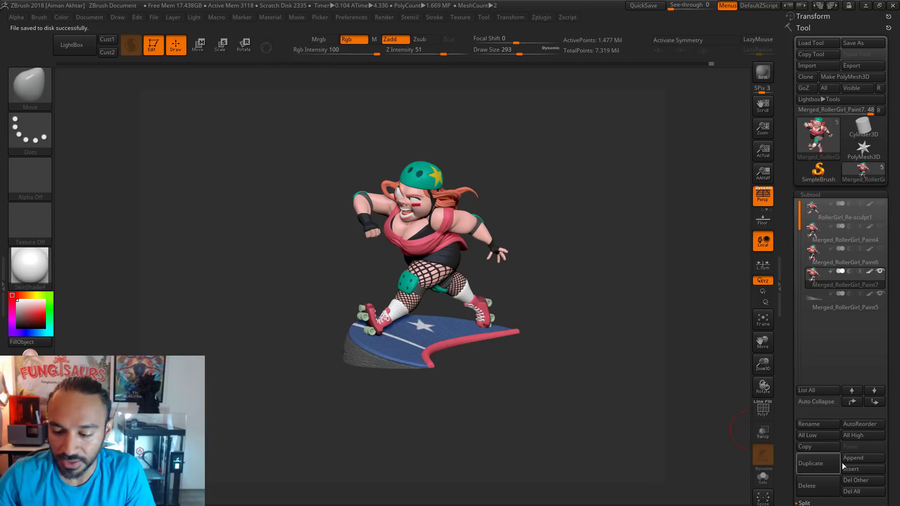
{"action": "left_click", "coordinate": [862, 459]}
{"action": "left_click", "coordinate": [539, 359]}
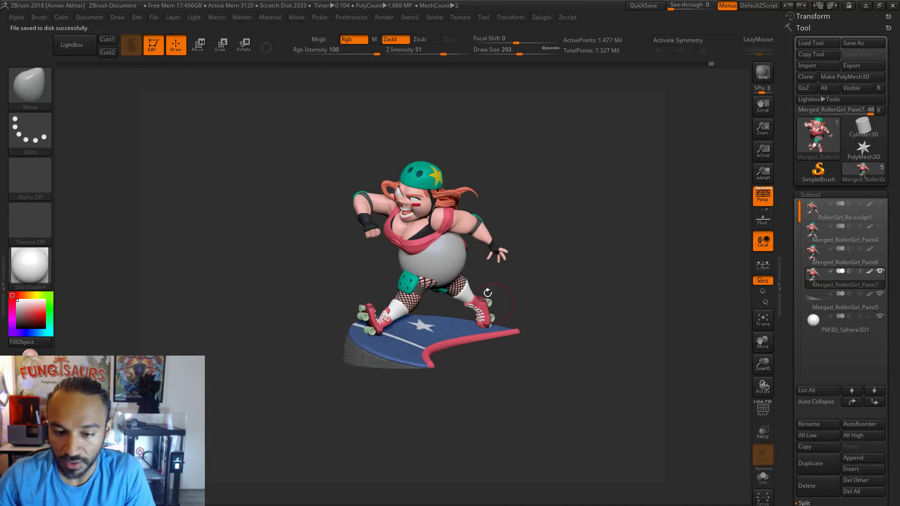
Select the sphere and move it out of the body to the rear skate, lowered to the base's level.
{"action": "left_click", "coordinate": [198, 47]}
{"action": "left_click_drag", "start_coordinate": [446, 203], "coordinate": [529, 267]}
{"action": "mouse_move", "coordinate": [605, 297]}
{"action": "left_mouse_down"}
{"action": "mouse_move", "coordinate": [591, 347]}
{"action": "mouse_move", "coordinate": [596, 397]}
{"action": "mouse_move", "coordinate": [503, 389]}
{"action": "left_mouse_up"}
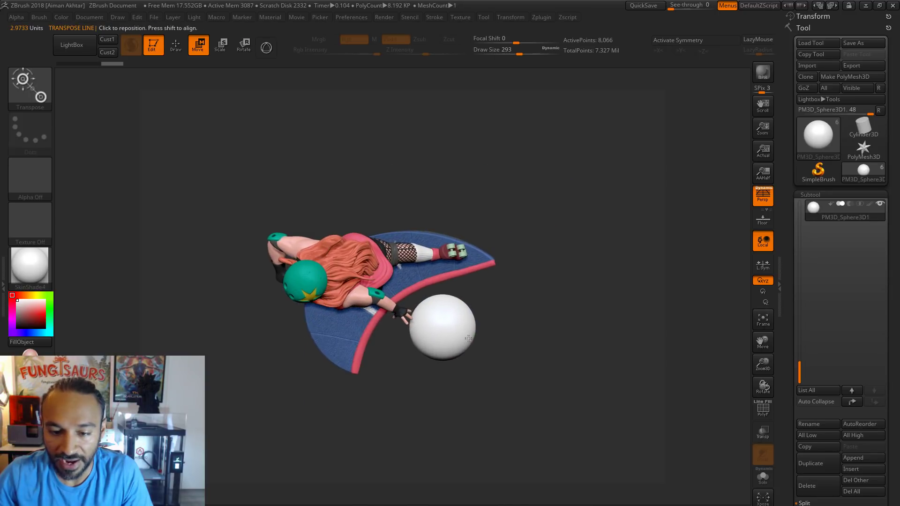
{"action": "left_click_drag", "start_coordinate": [457, 324], "coordinate": [497, 420]}
{"action": "mouse_move", "coordinate": [478, 372]}
{"action": "left_mouse_down"}
{"action": "mouse_move", "coordinate": [517, 284]}
{"action": "mouse_move", "coordinate": [509, 291]}
{"action": "left_mouse_up"}
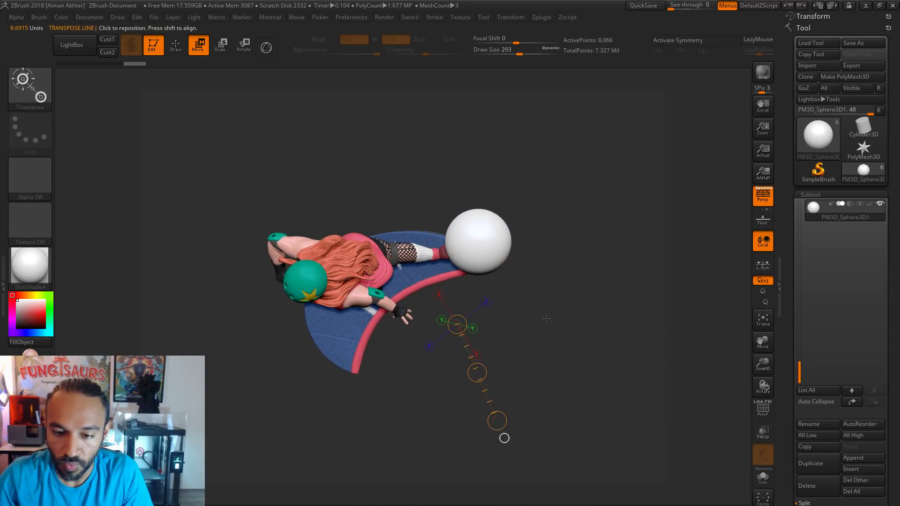
{"action": "left_click_drag", "start_coordinate": [547, 315], "coordinate": [557, 206]}
{"action": "left_click_drag", "start_coordinate": [512, 335], "coordinate": [513, 237], "text": "shift"}
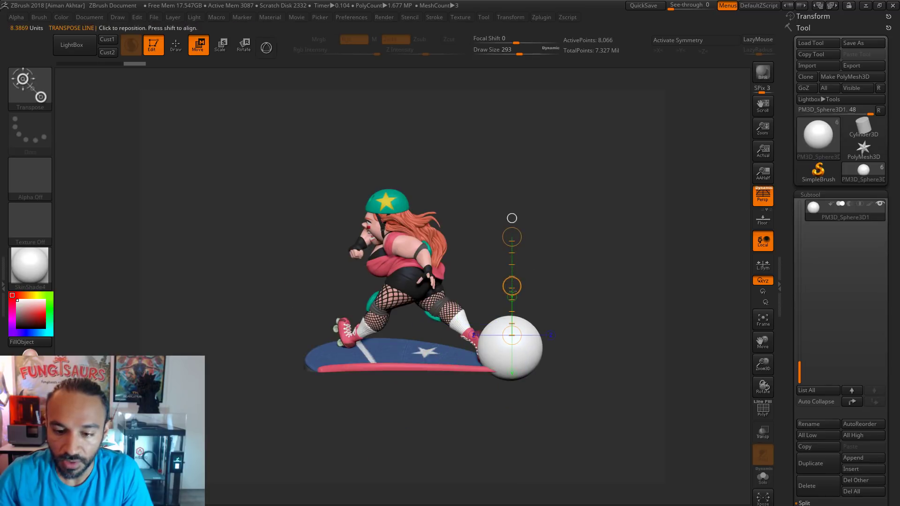
{"action": "left_click_drag", "start_coordinate": [511, 286], "coordinate": [511, 294]}
{"action": "left_click", "coordinate": [176, 51]}
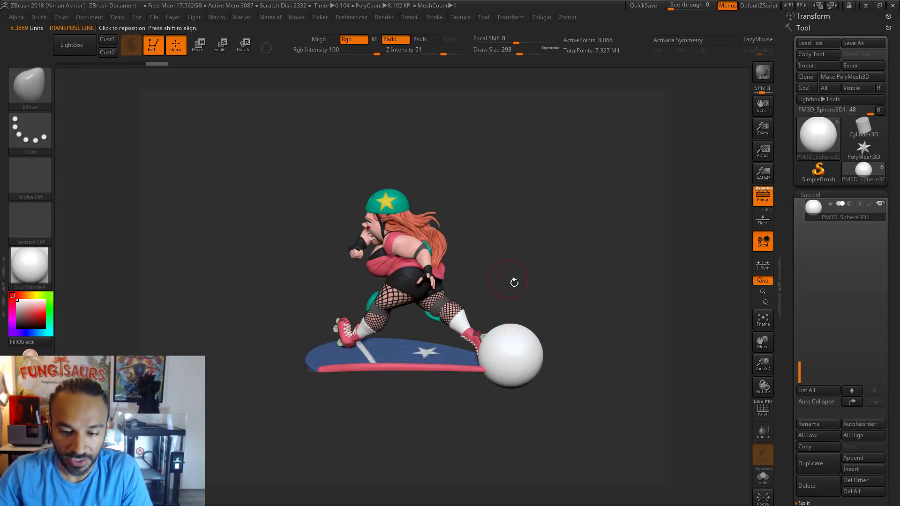
Move the sphere farther back so it sits clear of the base behind the rear skate.
{"action": "left_click", "coordinate": [198, 44]}
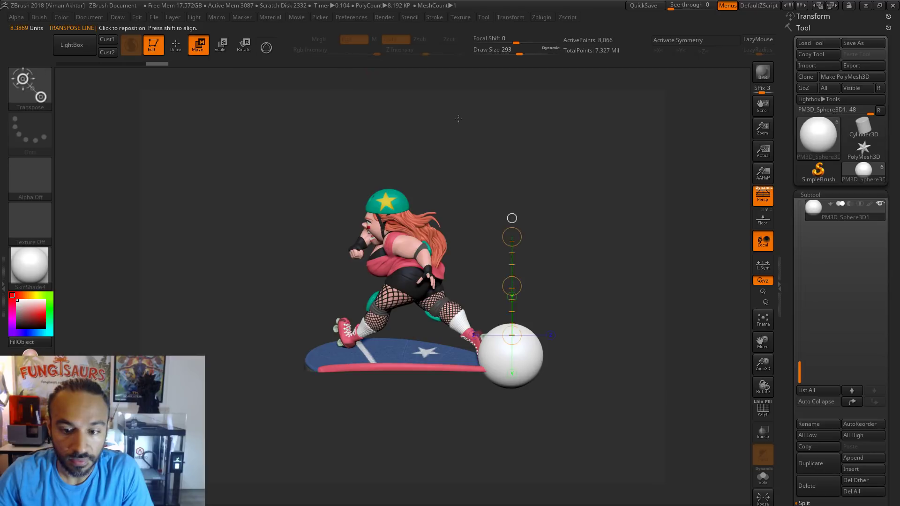
{"action": "left_click_drag", "start_coordinate": [562, 262], "coordinate": [424, 345]}
{"action": "left_click_drag", "start_coordinate": [505, 294], "coordinate": [666, 294]}
{"action": "left_click_drag", "start_coordinate": [577, 294], "coordinate": [622, 317]}
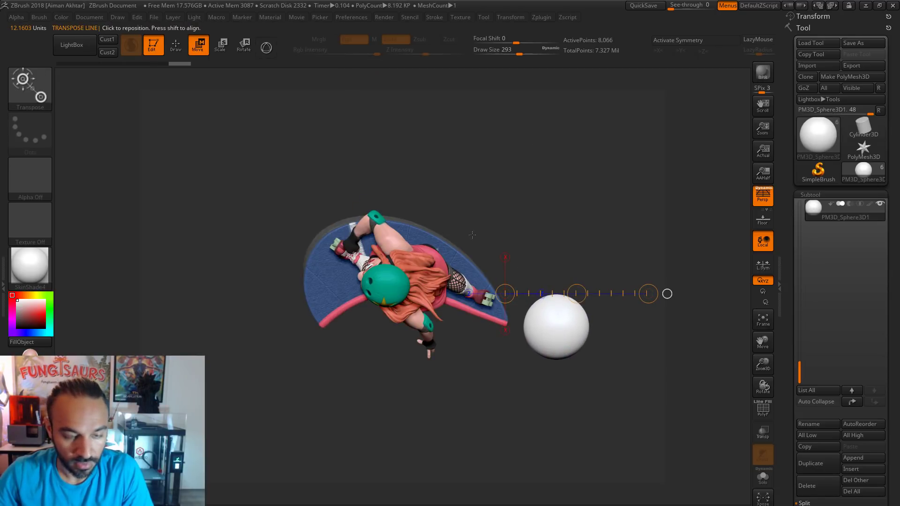
{"action": "left_click", "coordinate": [176, 47]}
{"action": "left_click_drag", "start_coordinate": [483, 371], "coordinate": [490, 206], "text": "shift"}
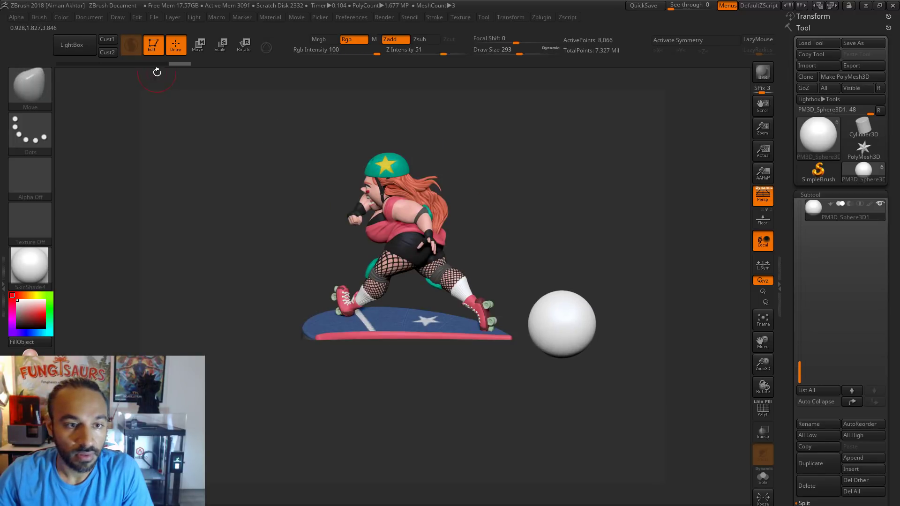
Convert the sphere to a DynaMesh at resolution 128.
{"action": "left_click_drag", "start_coordinate": [584, 439], "coordinate": [631, 435]}
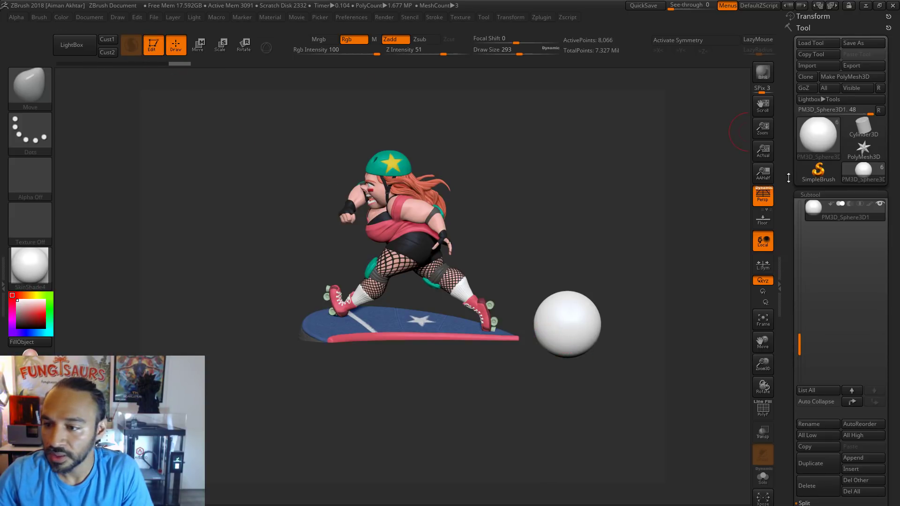
{"action": "left_click_drag", "start_coordinate": [895, 492], "coordinate": [896, 459]}
{"action": "left_click", "coordinate": [826, 500]}
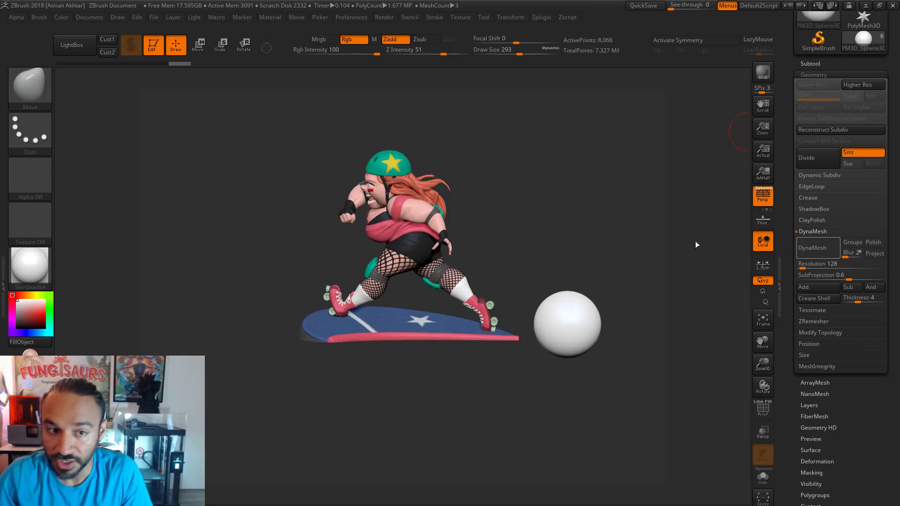
{"action": "left_click", "coordinate": [815, 247]}
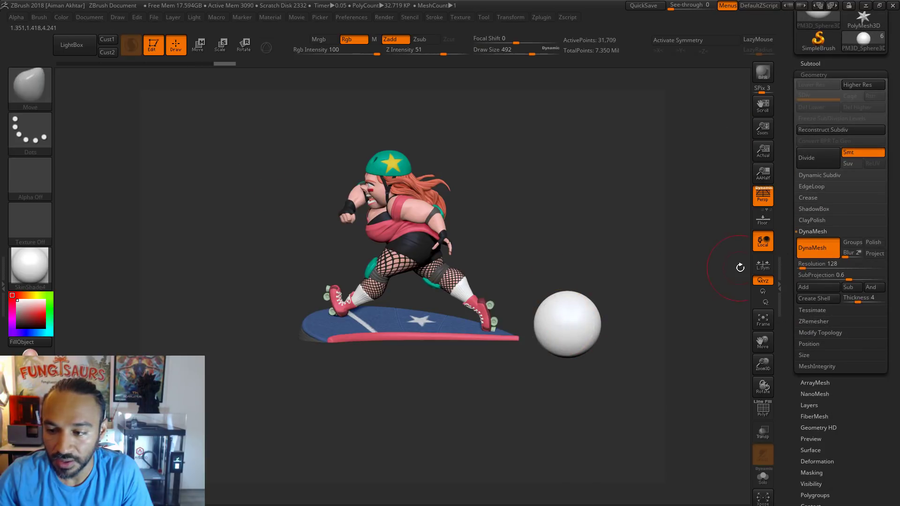
Try a smoothing stroke on the sphere's surface and undo it.
{"action": "left_click_drag", "start_coordinate": [600, 420], "coordinate": [639, 460], "text": "alt"}
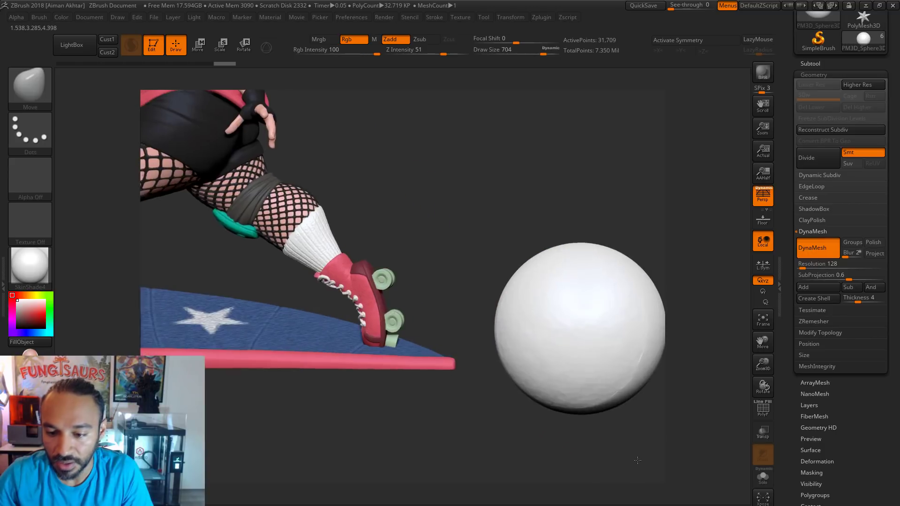
{"action": "left_click_drag", "start_coordinate": [629, 369], "coordinate": [622, 369], "text": "shift"}
{"action": "key", "text": "ctrl+z"}
Pull the sphere's near side out toward the rear skate into a teardrop with the Move brush at draw size 508.
{"action": "key", "text": "s"}
{"action": "left_click_drag", "start_coordinate": [586, 339], "coordinate": [577, 338]}
{"action": "left_click_drag", "start_coordinate": [537, 216], "coordinate": [467, 218], "text": "alt"}
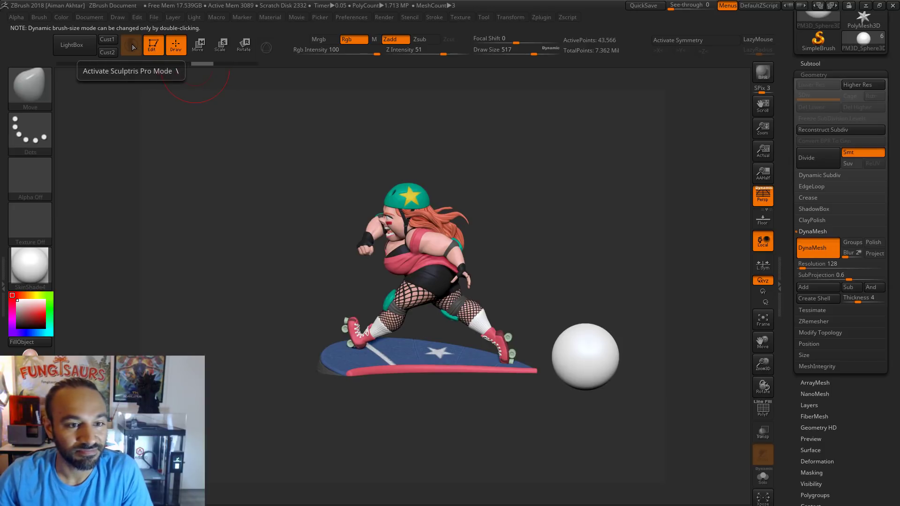
{"action": "left_click_drag", "start_coordinate": [522, 201], "coordinate": [591, 408]}
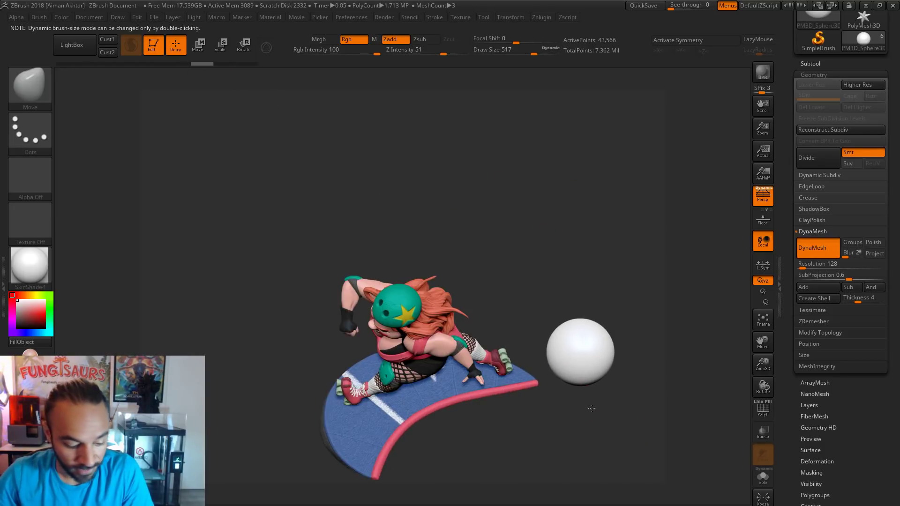
{"action": "key", "text": "s"}
{"action": "mouse_move", "coordinate": [556, 360]}
{"action": "left_mouse_down"}
{"action": "mouse_move", "coordinate": [571, 358]}
{"action": "mouse_move", "coordinate": [556, 364]}
{"action": "left_mouse_up"}
{"action": "key", "text": "s"}
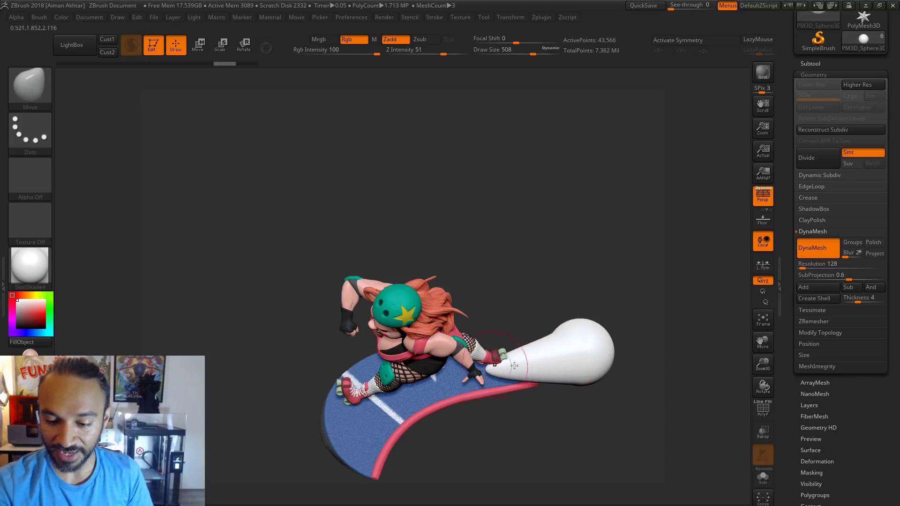
{"action": "mouse_move", "coordinate": [450, 372]}
{"action": "left_mouse_down"}
{"action": "mouse_move", "coordinate": [568, 357]}
{"action": "mouse_move", "coordinate": [583, 338]}
{"action": "left_mouse_up"}
{"action": "key", "text": "s"}
{"action": "left_click_drag", "start_coordinate": [515, 360], "coordinate": [492, 366]}
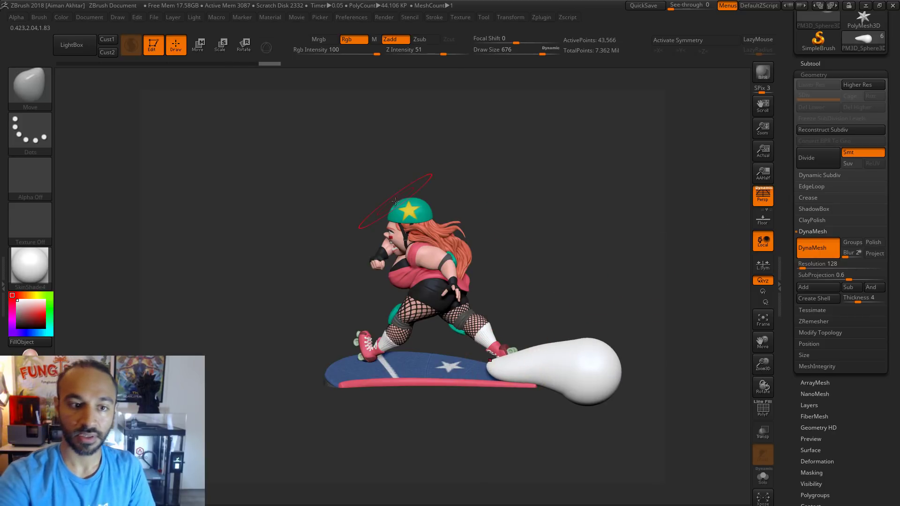
Smooth the teardrop and widen its tapered end over the base edge with the Move brush at draw size 1000.
{"action": "key", "text": "shift"}
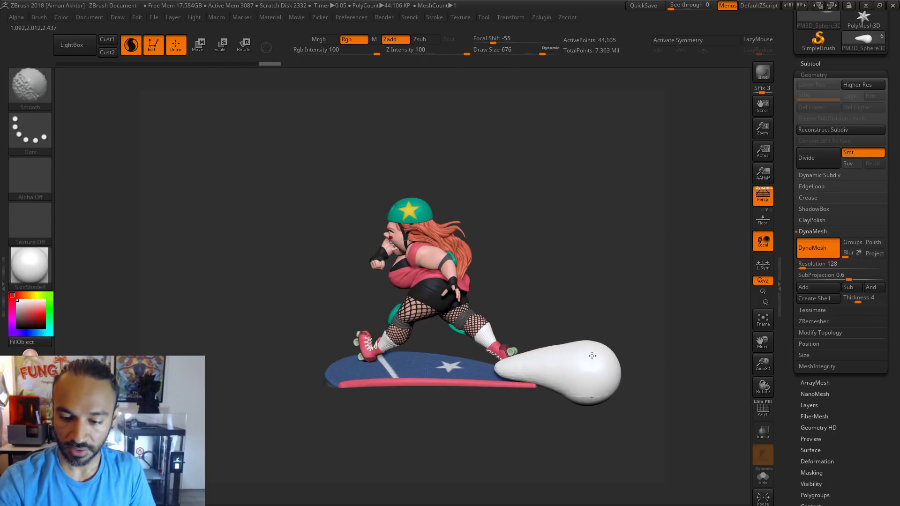
{"action": "mouse_move", "coordinate": [604, 262]}
{"action": "left_mouse_down"}
{"action": "mouse_move", "coordinate": [609, 336]}
{"action": "mouse_move", "coordinate": [558, 342]}
{"action": "mouse_move", "coordinate": [589, 356]}
{"action": "mouse_move", "coordinate": [538, 386]}
{"action": "left_mouse_up"}
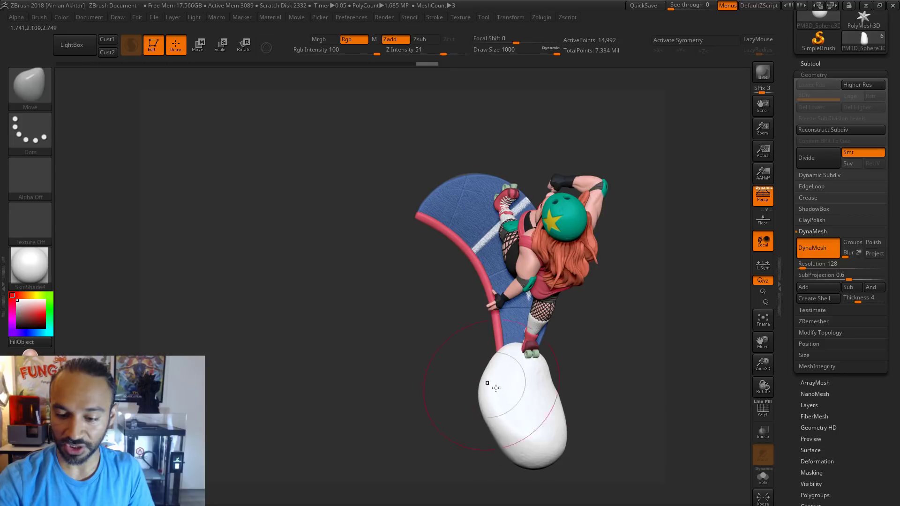
{"action": "mouse_move", "coordinate": [513, 430]}
{"action": "left_mouse_down"}
{"action": "mouse_move", "coordinate": [490, 455]}
{"action": "mouse_move", "coordinate": [504, 436]}
{"action": "left_mouse_up"}
{"action": "left_click_drag", "start_coordinate": [604, 375], "coordinate": [626, 324], "text": "ctrl"}
Raise and round the bulbous end of the white shape from the back view with the Move brush at draw size 1000.
{"action": "mouse_move", "coordinate": [642, 403]}
{"action": "left_mouse_down"}
{"action": "mouse_move", "coordinate": [601, 407]}
{"action": "mouse_move", "coordinate": [533, 372]}
{"action": "left_mouse_up"}
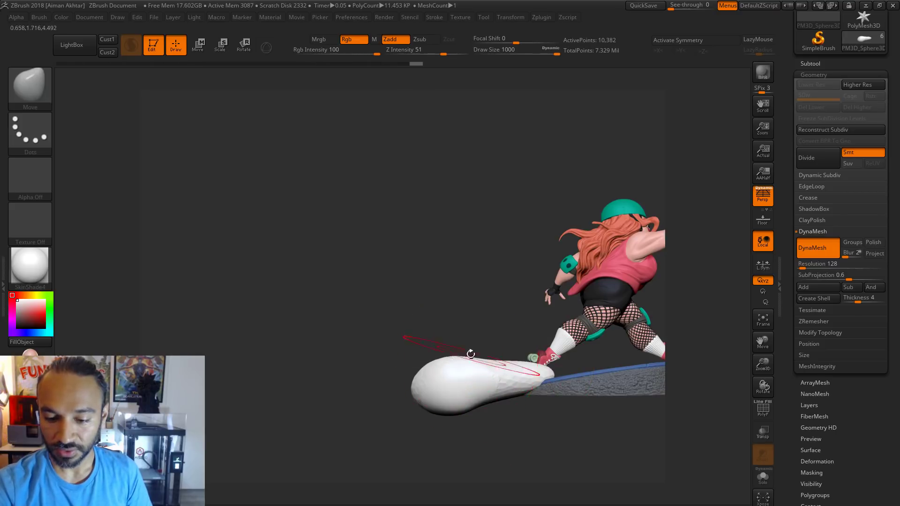
{"action": "mouse_move", "coordinate": [470, 353]}
{"action": "left_mouse_down"}
{"action": "mouse_move", "coordinate": [507, 406]}
{"action": "mouse_move", "coordinate": [473, 355]}
{"action": "mouse_move", "coordinate": [513, 318]}
{"action": "left_mouse_up"}
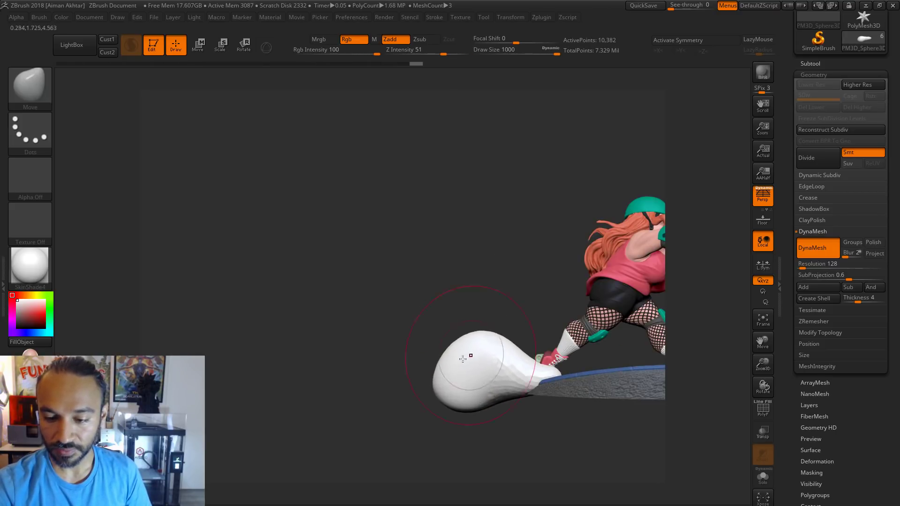
{"action": "left_click_drag", "start_coordinate": [412, 330], "coordinate": [562, 349]}
{"action": "mouse_move", "coordinate": [508, 327]}
{"action": "left_mouse_down"}
{"action": "mouse_move", "coordinate": [492, 310]}
{"action": "mouse_move", "coordinate": [594, 297]}
{"action": "mouse_move", "coordinate": [507, 341]}
{"action": "mouse_move", "coordinate": [510, 353]}
{"action": "mouse_move", "coordinate": [567, 336]}
{"action": "mouse_move", "coordinate": [528, 334]}
{"action": "mouse_move", "coordinate": [487, 389]}
{"action": "mouse_move", "coordinate": [430, 350]}
{"action": "mouse_move", "coordinate": [464, 328]}
{"action": "mouse_move", "coordinate": [454, 339]}
{"action": "left_mouse_up"}
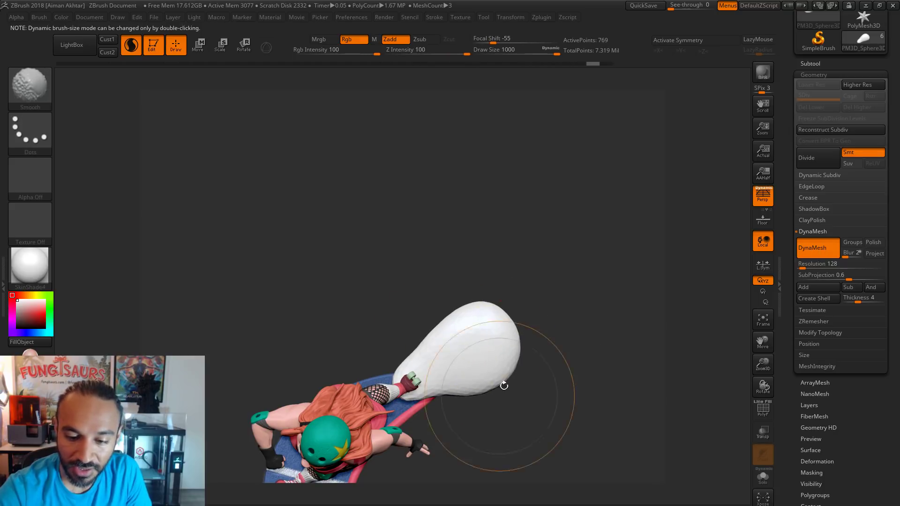
Smooth the white shape's surface with the Smooth brush at draw size 1000.
{"action": "left_click_drag", "start_coordinate": [504, 385], "coordinate": [519, 262], "text": "shift"}
{"action": "mouse_move", "coordinate": [530, 323]}
{"action": "left_mouse_down"}
{"action": "mouse_move", "coordinate": [523, 331]}
{"action": "mouse_move", "coordinate": [558, 300]}
{"action": "left_mouse_up"}
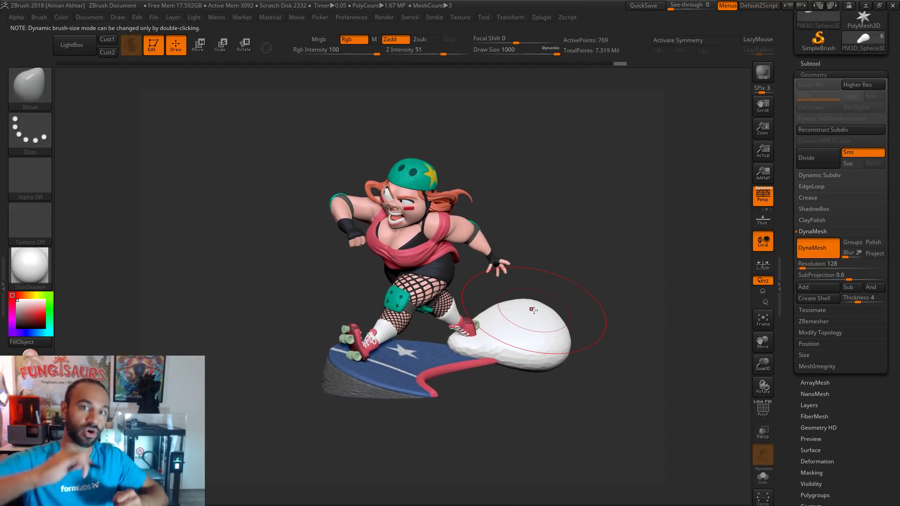
{"action": "key", "text": "shift"}
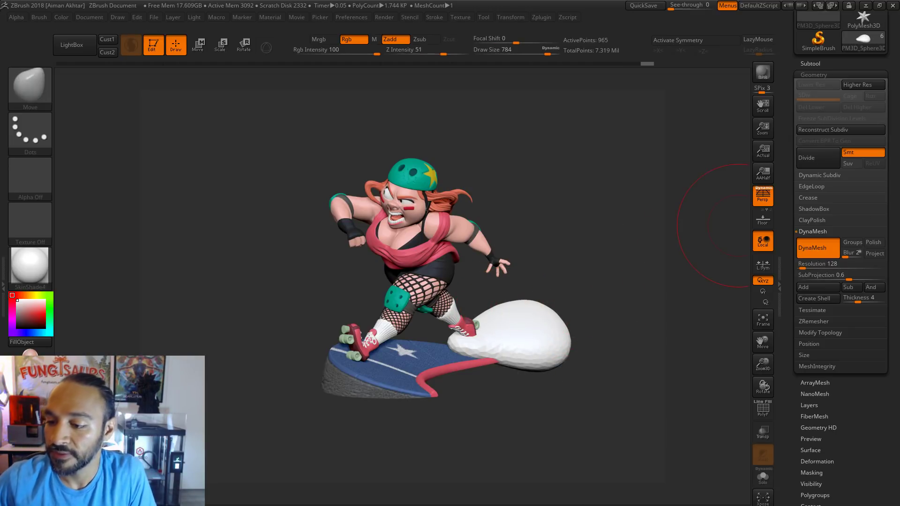
Push the white shape's narrow end back to expose the rear skate with the Move brush at draw size 408, and smooth it.
{"action": "left_click_drag", "start_coordinate": [618, 330], "coordinate": [633, 338]}
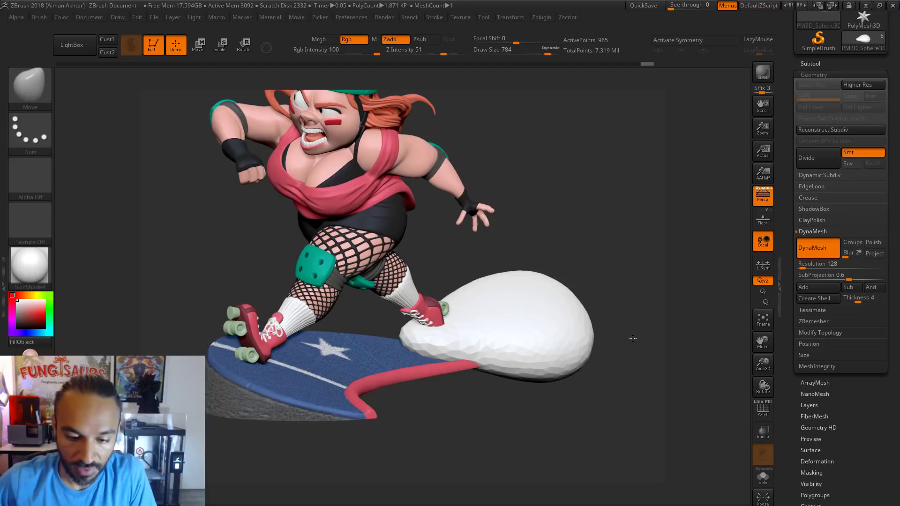
{"action": "key", "text": "s"}
{"action": "mouse_move", "coordinate": [444, 326]}
{"action": "left_mouse_down"}
{"action": "mouse_move", "coordinate": [427, 325]}
{"action": "mouse_move", "coordinate": [428, 334]}
{"action": "left_mouse_up"}
{"action": "key", "text": "shift"}
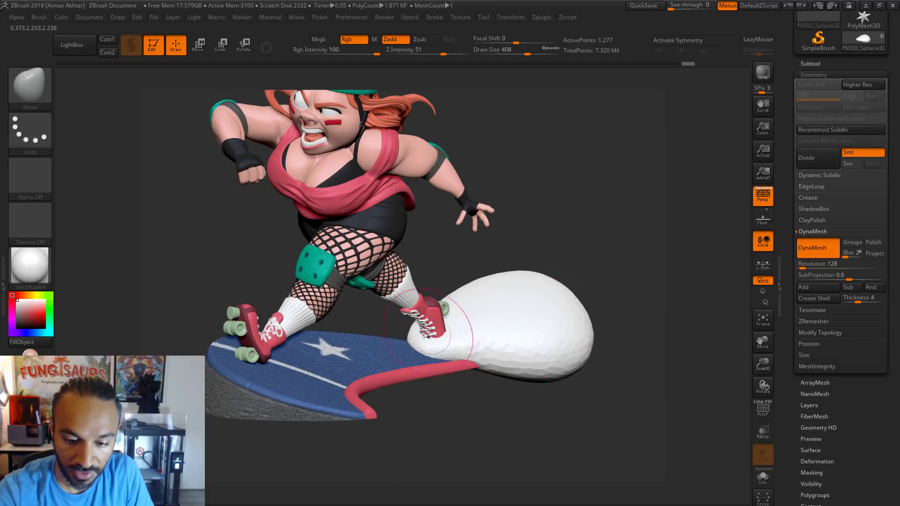
{"action": "key", "text": "shift"}
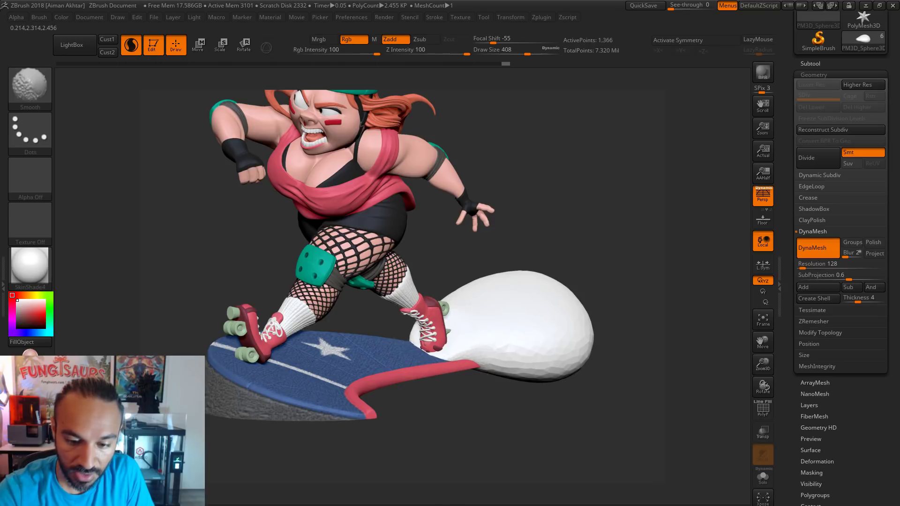
Reshape and smooth the white shape's narrow end around the rear skate and the tip of the base.
{"action": "left_click_drag", "start_coordinate": [488, 412], "coordinate": [506, 473]}
{"action": "key", "text": "s"}
{"action": "mouse_move", "coordinate": [488, 345]}
{"action": "left_mouse_down"}
{"action": "mouse_move", "coordinate": [489, 370]}
{"action": "mouse_move", "coordinate": [532, 361]}
{"action": "left_mouse_up"}
{"action": "mouse_move", "coordinate": [506, 359]}
{"action": "left_mouse_down", "text": "shift"}
{"action": "mouse_move", "coordinate": [472, 349]}
{"action": "mouse_move", "coordinate": [528, 333]}
{"action": "mouse_move", "coordinate": [467, 331]}
{"action": "mouse_move", "coordinate": [548, 345]}
{"action": "mouse_move", "coordinate": [544, 356]}
{"action": "mouse_move", "coordinate": [492, 253]}
{"action": "mouse_move", "coordinate": [441, 225]}
{"action": "mouse_move", "coordinate": [416, 297]}
{"action": "mouse_move", "coordinate": [441, 255]}
{"action": "mouse_move", "coordinate": [415, 292]}
{"action": "mouse_move", "coordinate": [418, 282]}
{"action": "left_mouse_up", "text": "shift"}
{"action": "key", "text": "shift"}
{"action": "key", "text": "s"}
{"action": "key", "text": "ctrl"}
{"action": "mouse_move", "coordinate": [602, 211]}
{"action": "left_mouse_down", "text": "ctrl"}
{"action": "mouse_move", "coordinate": [430, 332]}
{"action": "mouse_move", "coordinate": [428, 382]}
{"action": "mouse_move", "coordinate": [458, 398]}
{"action": "mouse_move", "coordinate": [524, 357]}
{"action": "left_mouse_up", "text": "ctrl"}
Clip the white shape's underside flat along the bottom of the base with a horizontal ClipCurve cut.
{"action": "key", "text": "f"}
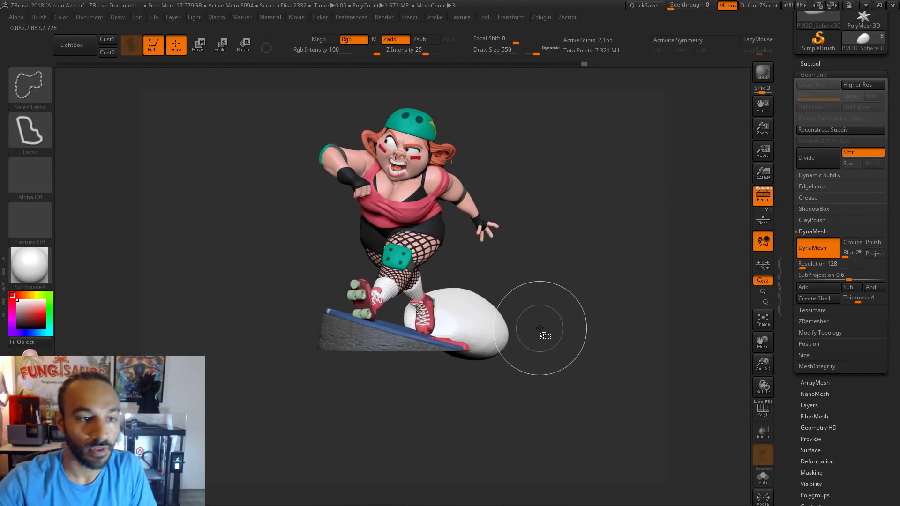
{"action": "left_click", "coordinate": [29, 94]}
{"action": "left_click", "coordinate": [131, 96]}
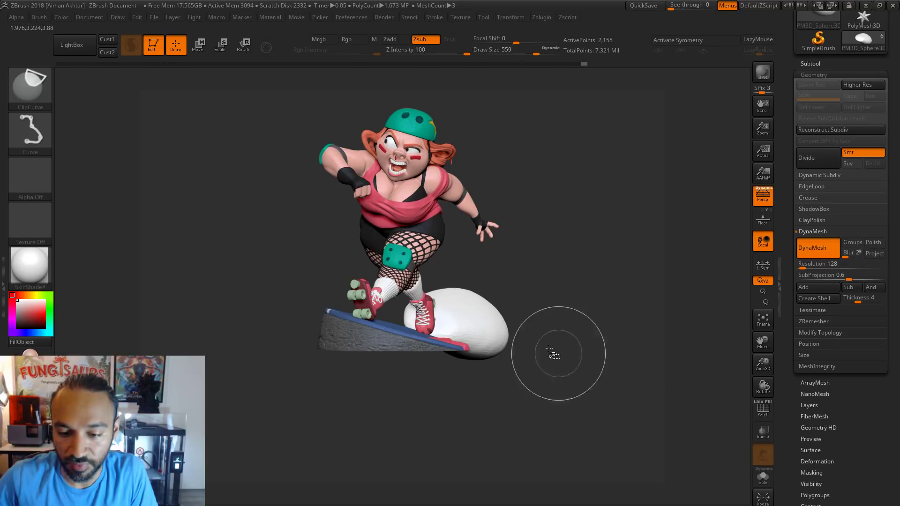
{"action": "left_click_drag", "start_coordinate": [548, 350], "coordinate": [224, 350]}
Trim the white shape's underside around the tip of the base with the TrimAdaptive brush at draw size 835.
{"action": "mouse_move", "coordinate": [441, 361]}
{"action": "left_mouse_down"}
{"action": "mouse_move", "coordinate": [500, 398]}
{"action": "mouse_move", "coordinate": [517, 397]}
{"action": "mouse_move", "coordinate": [511, 295]}
{"action": "mouse_move", "coordinate": [523, 370]}
{"action": "left_mouse_up"}
{"action": "mouse_move", "coordinate": [558, 396]}
{"action": "left_mouse_down"}
{"action": "mouse_move", "coordinate": [524, 342]}
{"action": "mouse_move", "coordinate": [492, 319]}
{"action": "left_mouse_up"}
{"action": "left_click", "coordinate": [36, 100]}
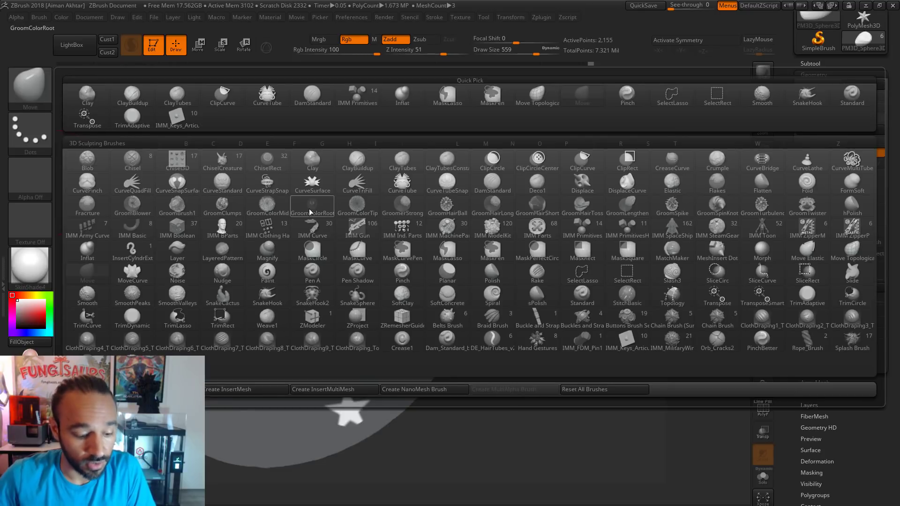
{"action": "key", "text": "t"}
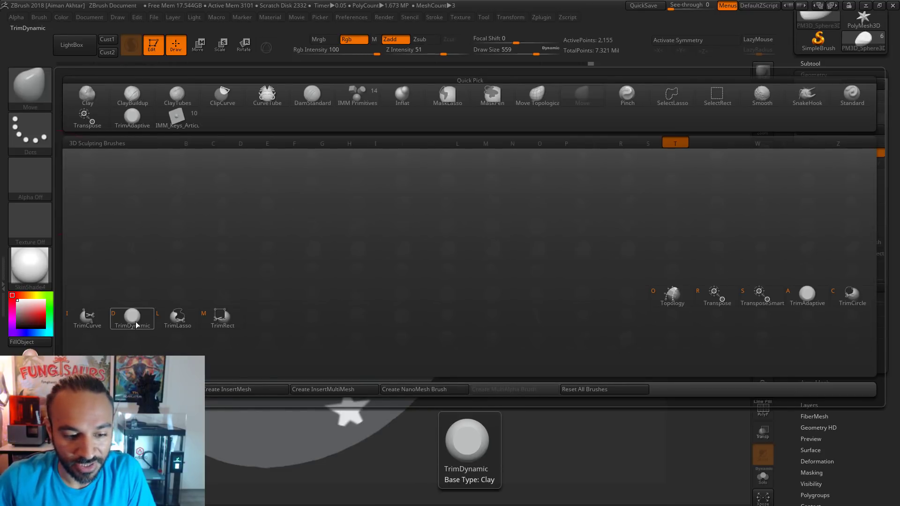
{"action": "left_click", "coordinate": [806, 300]}
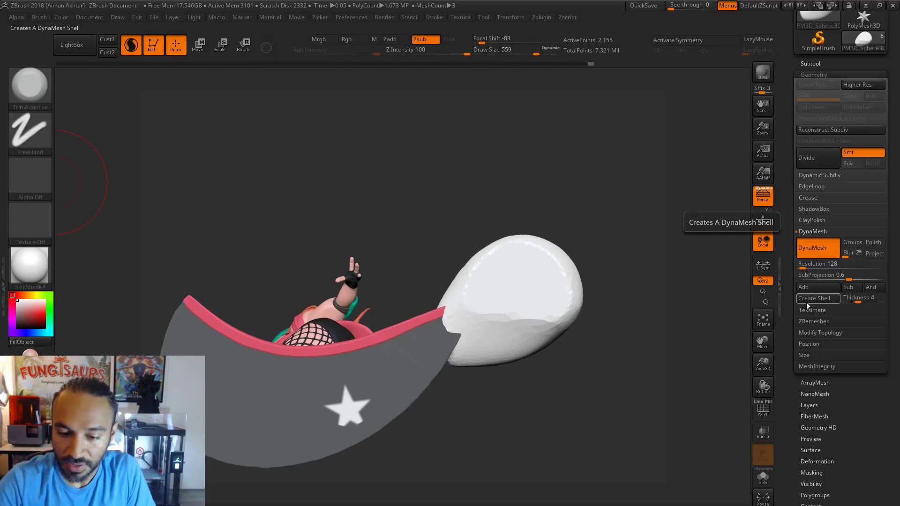
{"action": "key", "text": "s"}
{"action": "left_click_drag", "start_coordinate": [479, 326], "coordinate": [447, 335]}
{"action": "key", "text": "ctrl+z"}
{"action": "key", "text": "ctrl+z"}
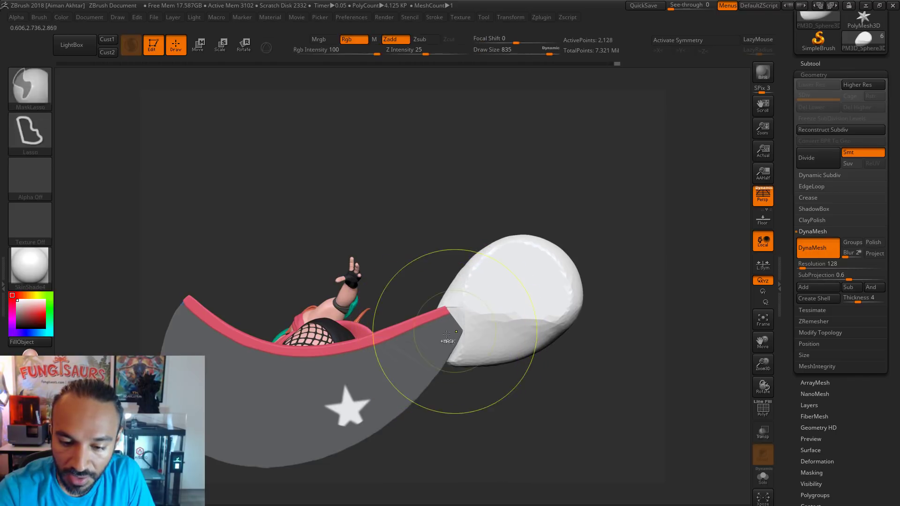
{"action": "key", "text": "ctrl+shift+z"}
{"action": "left_click_drag", "start_coordinate": [443, 335], "coordinate": [473, 305]}
Smooth the trimmed underside, remesh the white shape and clip it flat along the bottom of the base.
{"action": "left_click_drag", "start_coordinate": [515, 277], "coordinate": [539, 314], "text": "shift"}
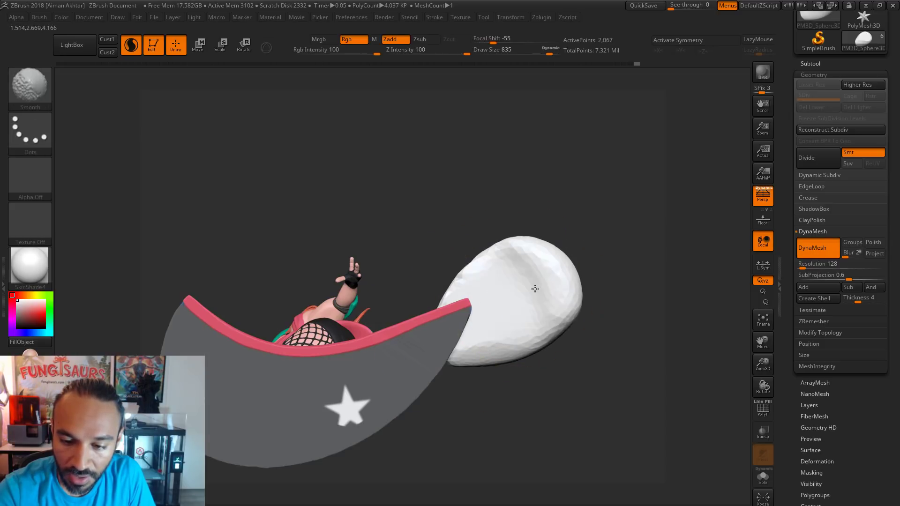
{"action": "mouse_move", "coordinate": [609, 309]}
{"action": "left_mouse_down", "text": "ctrl"}
{"action": "mouse_move", "coordinate": [590, 294]}
{"action": "mouse_move", "coordinate": [556, 302]}
{"action": "left_mouse_up", "text": "ctrl"}
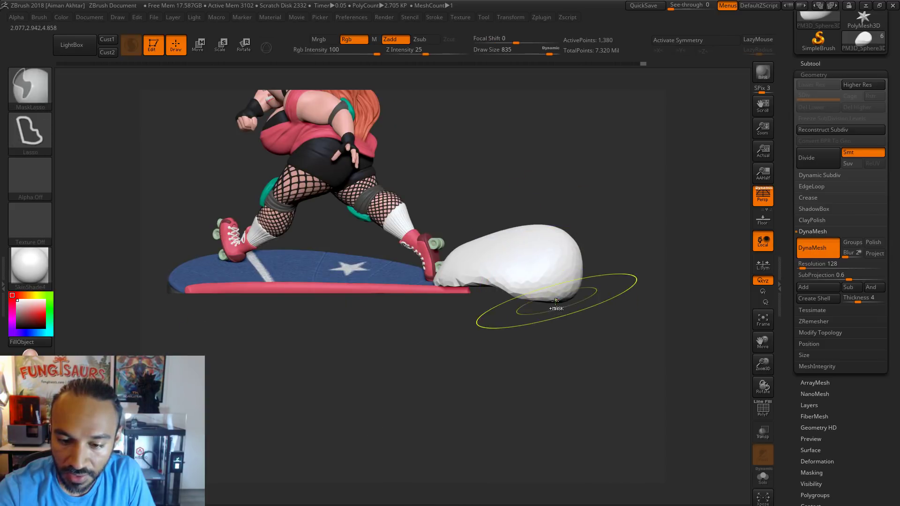
{"action": "left_click_drag", "start_coordinate": [604, 285], "coordinate": [358, 293], "text": "ctrl+shift"}
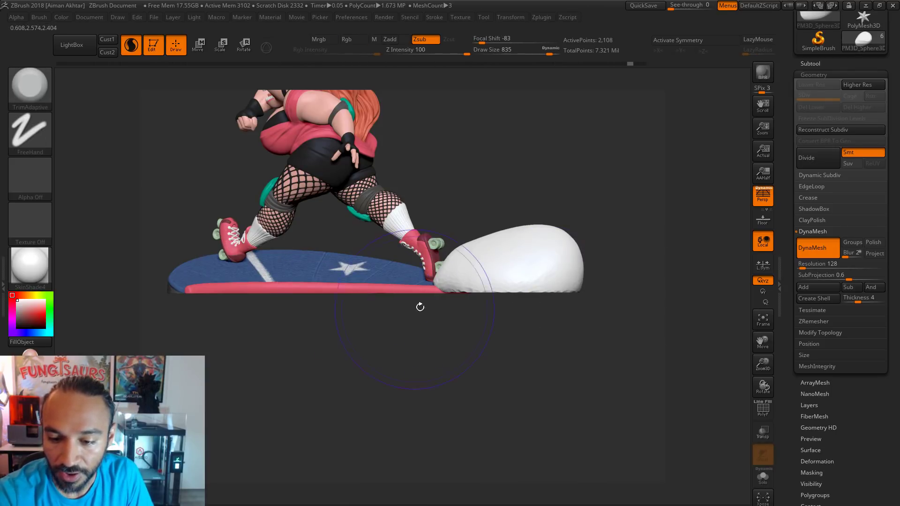
Smooth the flat underside of the white shape from below.
{"action": "left_click_drag", "start_coordinate": [594, 273], "coordinate": [588, 237]}
{"action": "left_click_drag", "start_coordinate": [524, 273], "coordinate": [452, 354], "text": "shift"}
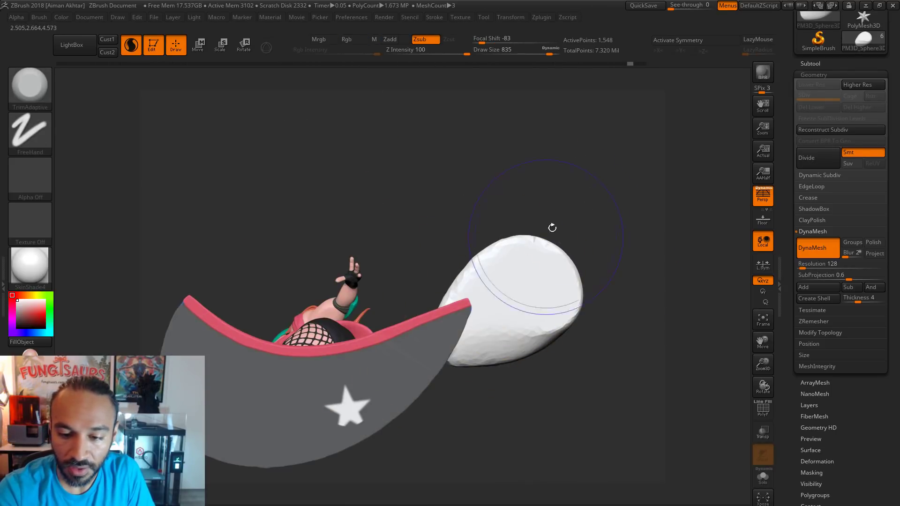
{"action": "mouse_move", "coordinate": [552, 228]}
{"action": "left_mouse_down", "text": "shift"}
{"action": "mouse_move", "coordinate": [586, 303]}
{"action": "mouse_move", "coordinate": [482, 305]}
{"action": "left_mouse_up", "text": "shift"}
Adjust the white shape's narrow end behind the rear skate with the Move brush, reducing the draw size to 500.
{"action": "key", "text": "b"}
{"action": "key", "text": "m"}
{"action": "key", "text": "v"}
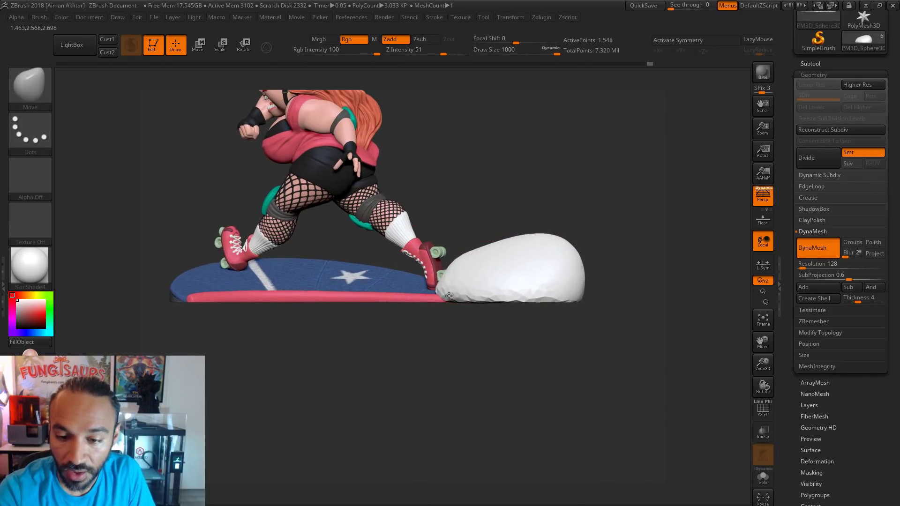
{"action": "key", "text": "s"}
{"action": "left_click_drag", "start_coordinate": [441, 259], "coordinate": [459, 262]}
{"action": "key", "text": "s"}
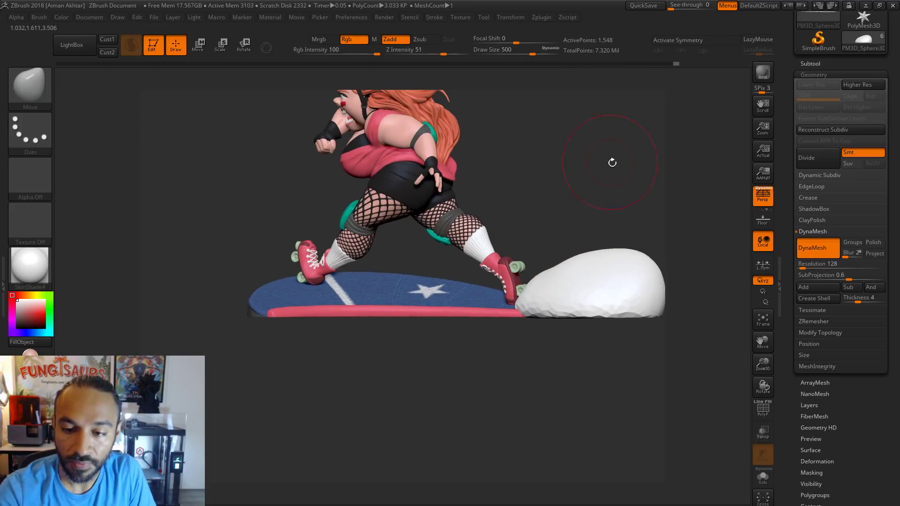
Swell the white shape's lower side near the base tip with the Inflat brush at draw size 344, and smooth it.
{"action": "mouse_move", "coordinate": [611, 161]}
{"action": "left_mouse_down"}
{"action": "mouse_move", "coordinate": [645, 211]}
{"action": "mouse_move", "coordinate": [594, 203]}
{"action": "mouse_move", "coordinate": [625, 214]}
{"action": "mouse_move", "coordinate": [528, 323]}
{"action": "mouse_move", "coordinate": [501, 311]}
{"action": "mouse_move", "coordinate": [505, 298]}
{"action": "left_mouse_up"}
{"action": "key", "text": "b"}
{"action": "key", "text": "i"}
{"action": "key", "text": "n"}
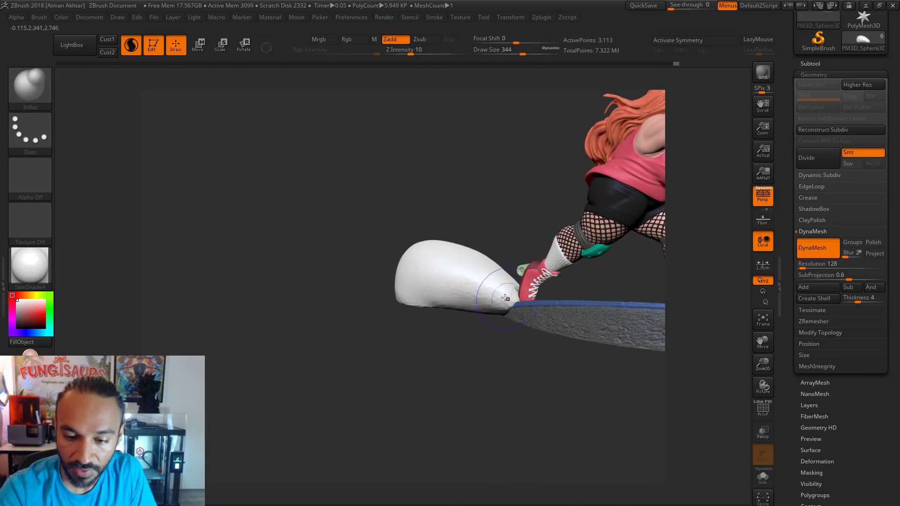
{"action": "left_click_drag", "start_coordinate": [425, 296], "coordinate": [490, 330]}
{"action": "left_click_drag", "start_coordinate": [429, 324], "coordinate": [455, 324], "text": "shift"}
{"action": "mouse_move", "coordinate": [539, 237]}
{"action": "left_mouse_down"}
{"action": "mouse_move", "coordinate": [554, 249]}
{"action": "mouse_move", "coordinate": [563, 243]}
{"action": "mouse_move", "coordinate": [562, 281]}
{"action": "left_mouse_up"}
Inflate separate rounded puffs on the stone-edge side of the white shape's narrow end at draw size 223.
{"action": "key", "text": "s"}
{"action": "left_click_drag", "start_coordinate": [494, 302], "coordinate": [519, 299]}
{"action": "key", "text": "ctrl+z"}
{"action": "key", "text": "s"}
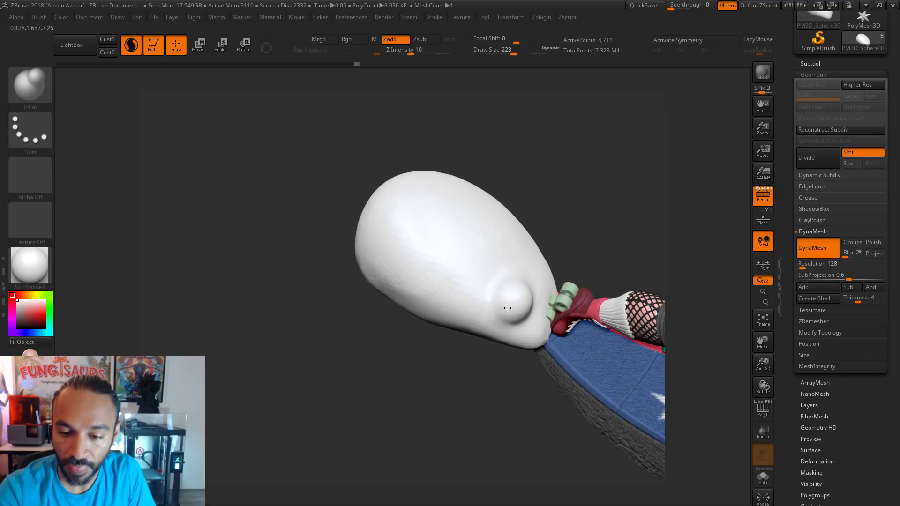
{"action": "left_click_drag", "start_coordinate": [433, 305], "coordinate": [455, 300]}
{"action": "left_click_drag", "start_coordinate": [468, 267], "coordinate": [487, 242]}
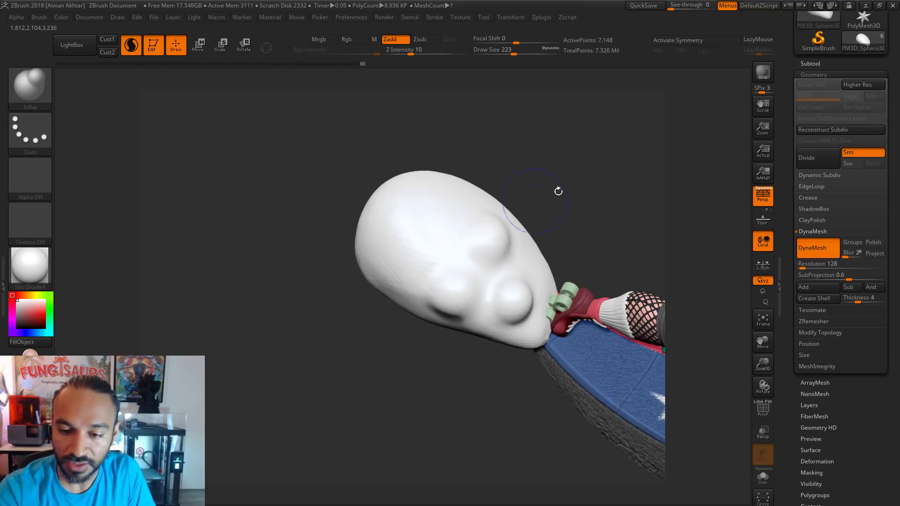
Inflate more rounded puffs across the top of the white shape at draw size 223, from the skate towards the broad end.
{"action": "left_click_drag", "start_coordinate": [559, 191], "coordinate": [553, 229]}
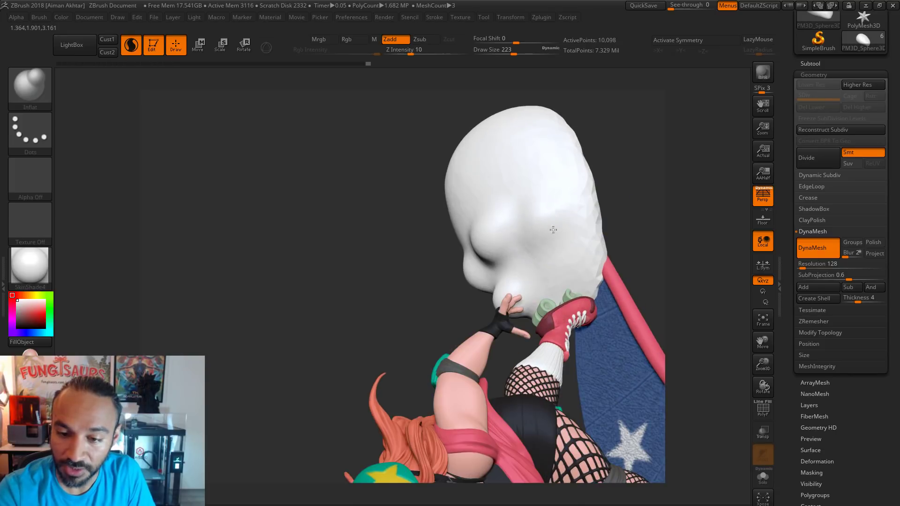
{"action": "mouse_move", "coordinate": [528, 280]}
{"action": "left_mouse_down"}
{"action": "mouse_move", "coordinate": [582, 237]}
{"action": "mouse_move", "coordinate": [579, 187]}
{"action": "mouse_move", "coordinate": [620, 163]}
{"action": "mouse_move", "coordinate": [605, 169]}
{"action": "left_mouse_up"}
{"action": "mouse_move", "coordinate": [574, 121]}
{"action": "left_mouse_down"}
{"action": "mouse_move", "coordinate": [539, 173]}
{"action": "mouse_move", "coordinate": [512, 159]}
{"action": "mouse_move", "coordinate": [518, 166]}
{"action": "left_mouse_up"}
{"action": "left_click_drag", "start_coordinate": [442, 195], "coordinate": [439, 180]}
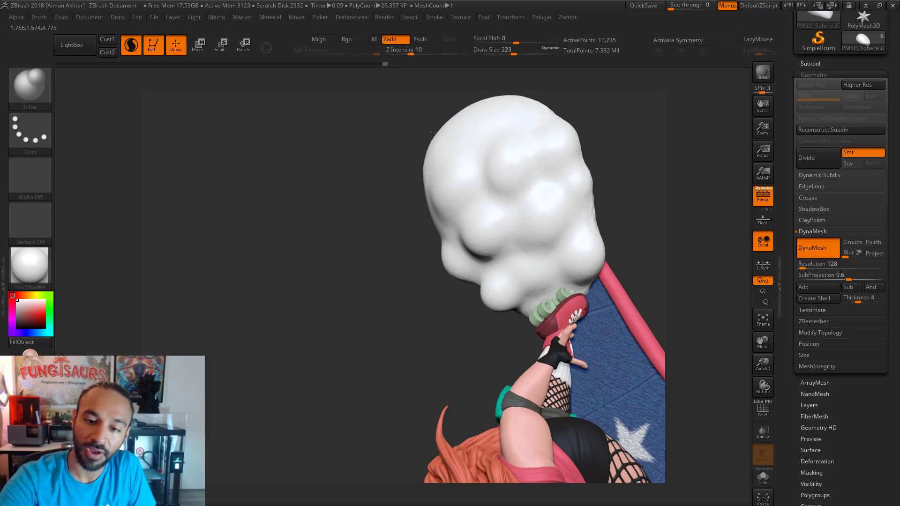
Inflate large puffs on the broad end of the white shape at draw size 293.
{"action": "key", "text": "s"}
{"action": "left_click_drag", "start_coordinate": [441, 148], "coordinate": [440, 159]}
{"action": "mouse_move", "coordinate": [504, 117]}
{"action": "left_mouse_down"}
{"action": "mouse_move", "coordinate": [497, 122]}
{"action": "mouse_move", "coordinate": [506, 102]}
{"action": "left_mouse_up"}
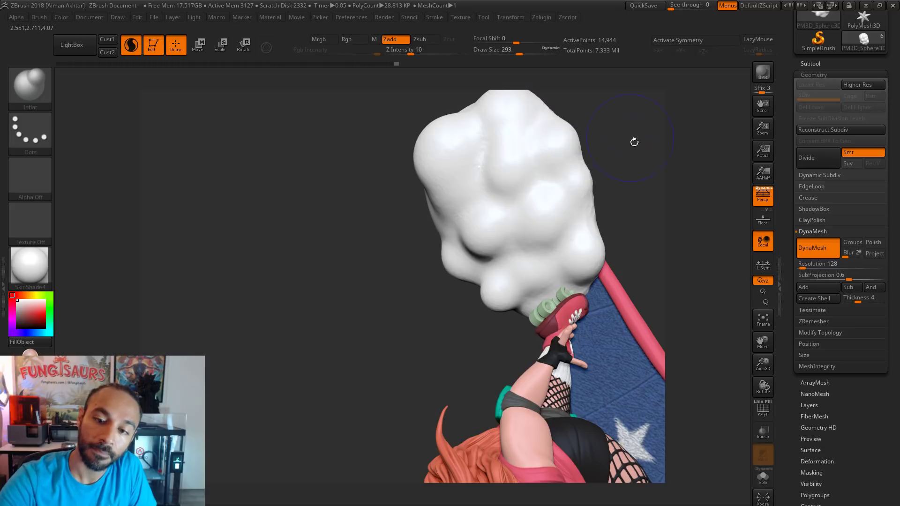
Inflate large puffs along the pink-rim side of the cloud shape at draw size 293.
{"action": "left_click_drag", "start_coordinate": [634, 141], "coordinate": [652, 193]}
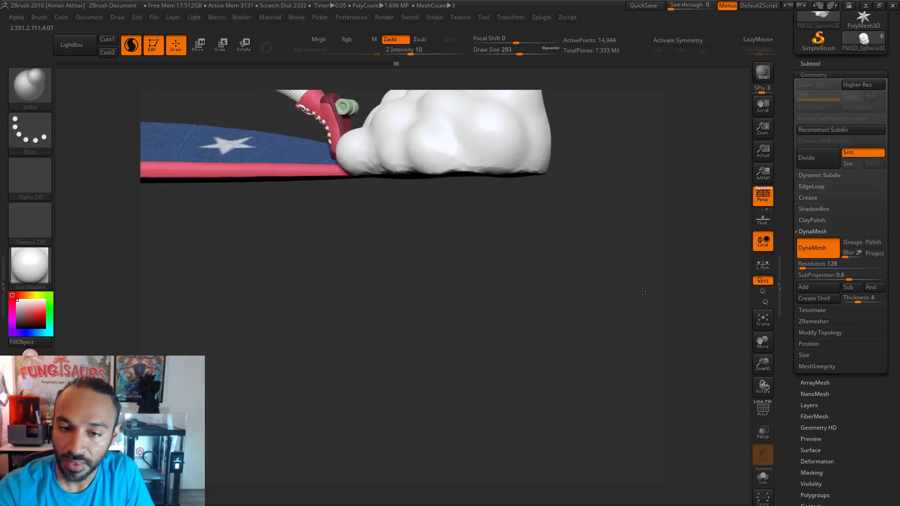
{"action": "left_click_drag", "start_coordinate": [663, 273], "coordinate": [542, 231]}
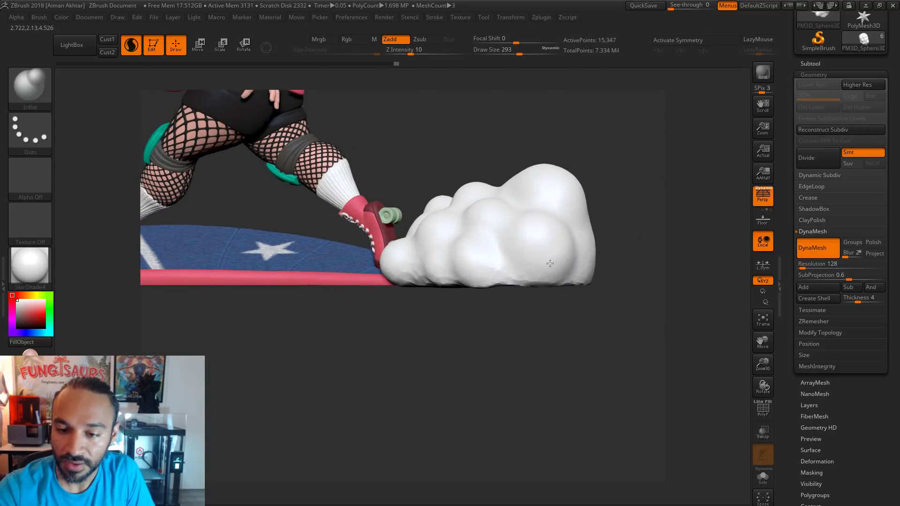
{"action": "left_click_drag", "start_coordinate": [550, 263], "coordinate": [546, 239]}
{"action": "left_click_drag", "start_coordinate": [628, 244], "coordinate": [526, 227]}
{"action": "mouse_move", "coordinate": [583, 243]}
{"action": "left_mouse_down"}
{"action": "mouse_move", "coordinate": [606, 272]}
{"action": "mouse_move", "coordinate": [492, 261]}
{"action": "mouse_move", "coordinate": [432, 265]}
{"action": "mouse_move", "coordinate": [403, 280]}
{"action": "left_mouse_up"}
Inflate small puffs beside the rear skate and along the cloud's pink-rim side at draw size 140.
{"action": "key", "text": "s"}
{"action": "key", "text": "s"}
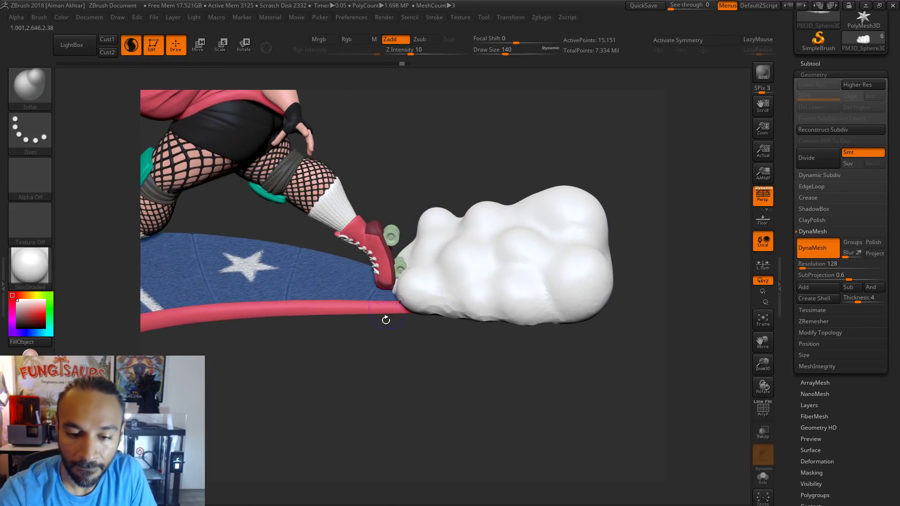
{"action": "left_click_drag", "start_coordinate": [386, 320], "coordinate": [399, 284]}
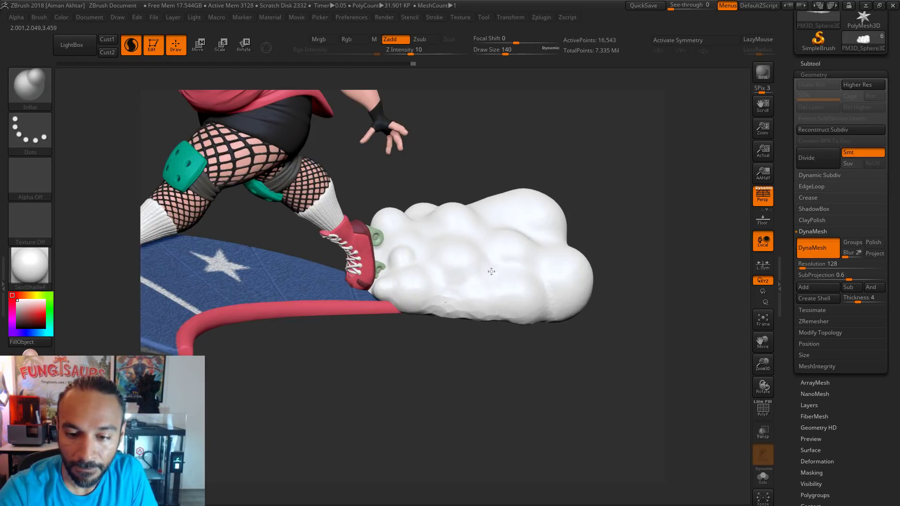
{"action": "left_click_drag", "start_coordinate": [649, 225], "coordinate": [602, 227]}
Inflate small puffs on the cloud's stone-edge side at draw size 149, and swell its broad end at 344.
{"action": "key", "text": "s"}
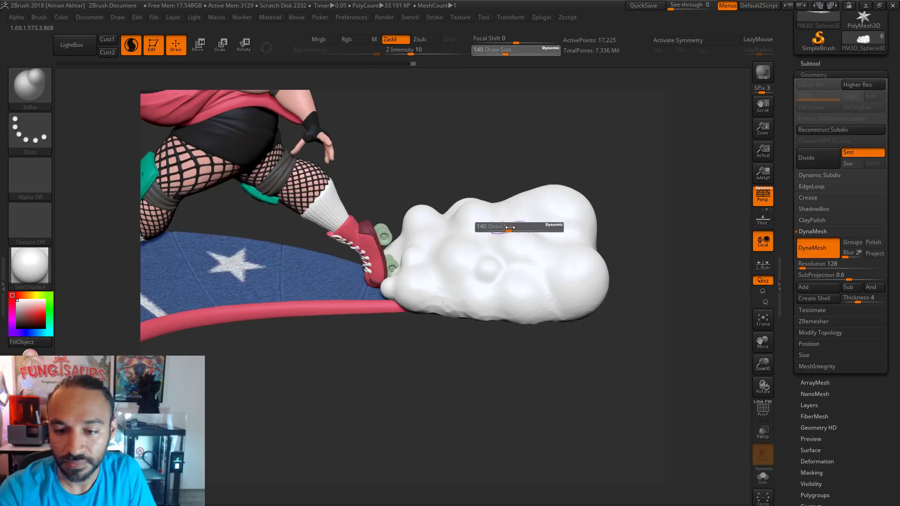
{"action": "left_click_drag", "start_coordinate": [507, 227], "coordinate": [508, 227]}
{"action": "left_click_drag", "start_coordinate": [604, 164], "coordinate": [524, 244]}
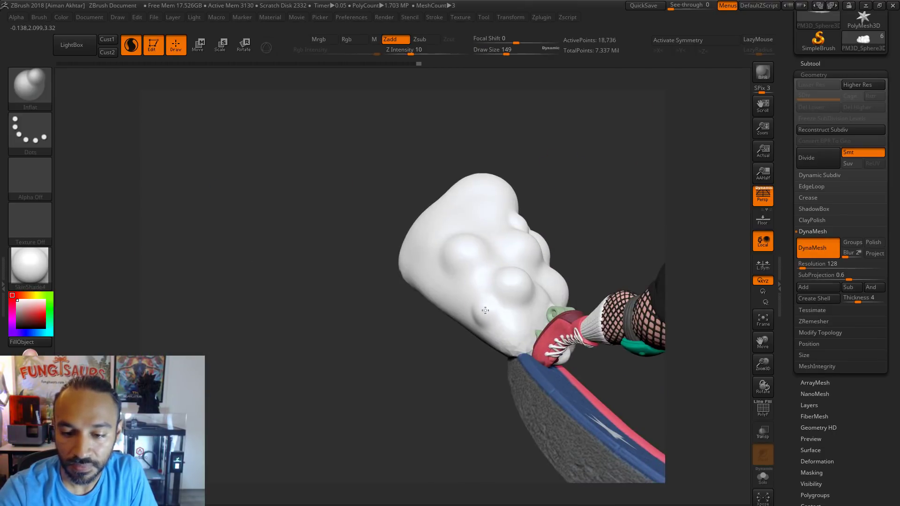
{"action": "left_click", "coordinate": [503, 280]}
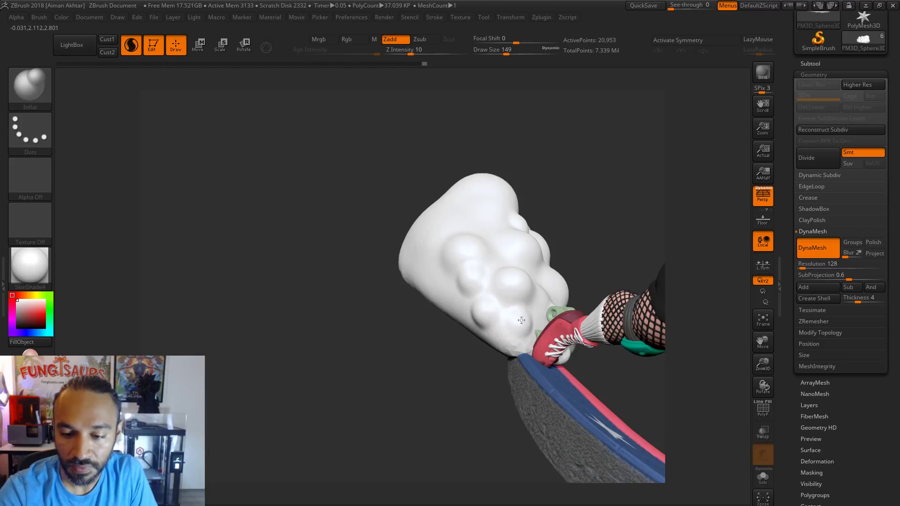
{"action": "key", "text": "s"}
{"action": "mouse_move", "coordinate": [492, 217]}
{"action": "left_mouse_down"}
{"action": "mouse_move", "coordinate": [501, 217]}
{"action": "mouse_move", "coordinate": [424, 240]}
{"action": "left_mouse_up"}
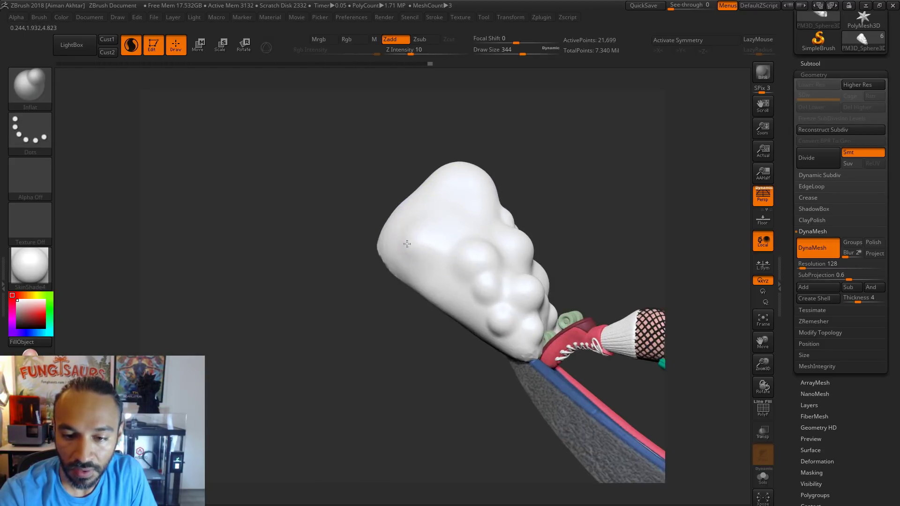
Carve a crease separating the cloud's large rear puffs with the DamStandard brush at draw size 262.
{"action": "key", "text": "b"}
{"action": "key", "text": "d"}
{"action": "key", "text": "s"}
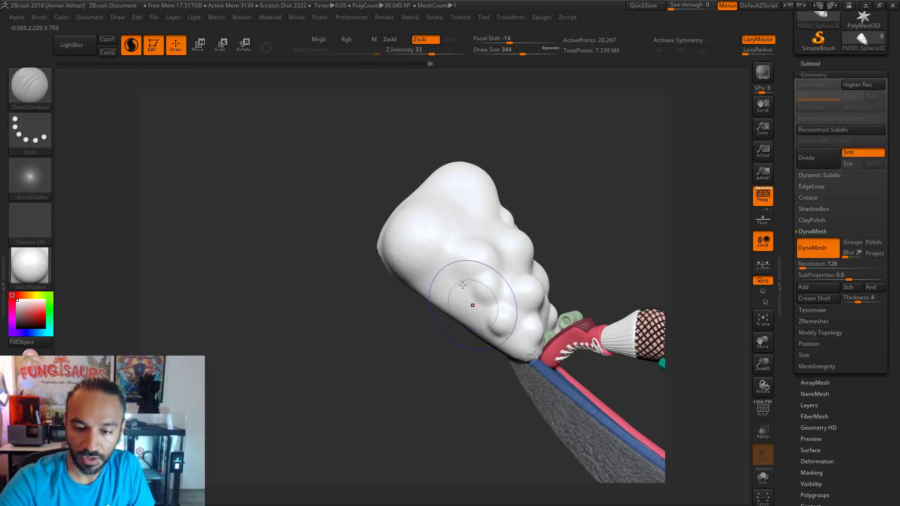
{"action": "right_click_drag", "start_coordinate": [502, 213], "coordinate": [454, 227]}
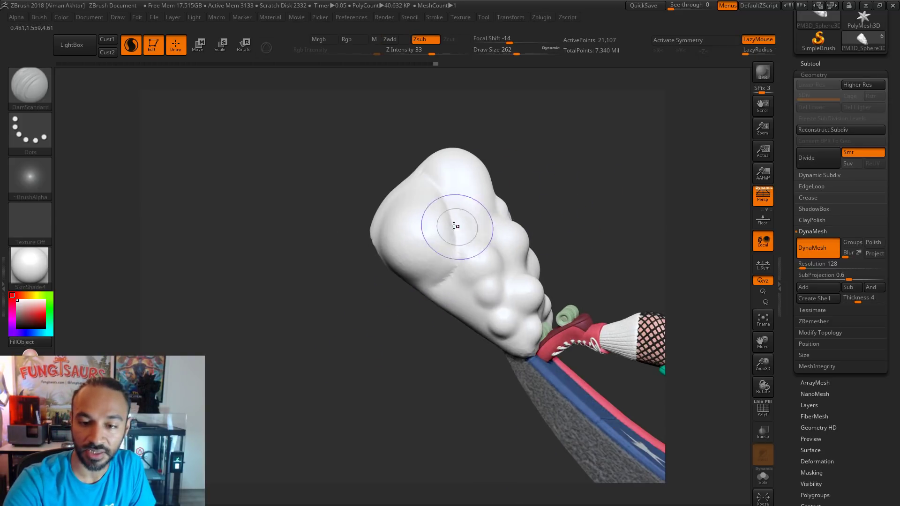
{"action": "left_click_drag", "start_coordinate": [365, 297], "coordinate": [469, 201]}
{"action": "left_click_drag", "start_coordinate": [577, 187], "coordinate": [598, 204], "text": "ctrl"}
{"action": "left_click_drag", "start_coordinate": [598, 204], "coordinate": [642, 206]}
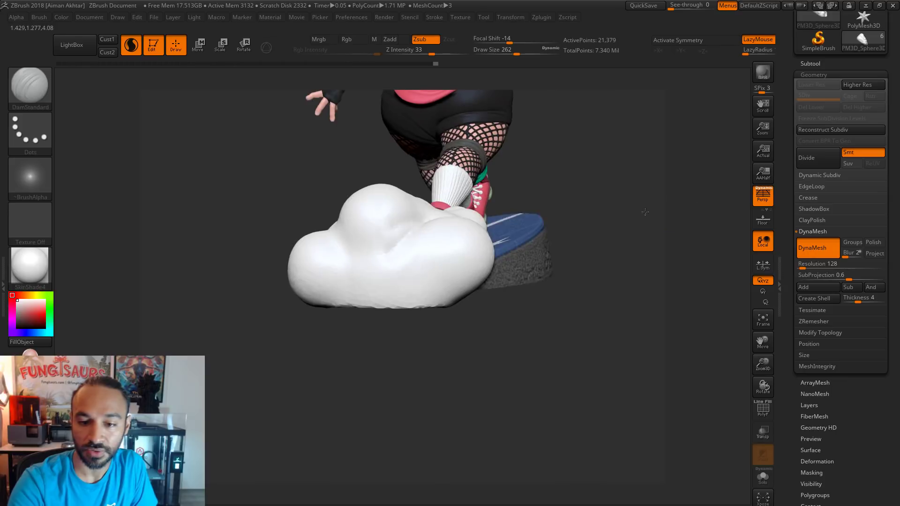
Carve a vertical crease down the cloud's broad back end between its large lower puffs.
{"action": "mouse_move", "coordinate": [425, 220]}
{"action": "left_mouse_down"}
{"action": "mouse_move", "coordinate": [391, 251]}
{"action": "mouse_move", "coordinate": [432, 307]}
{"action": "left_mouse_up"}
{"action": "mouse_move", "coordinate": [510, 312]}
{"action": "left_mouse_down"}
{"action": "mouse_move", "coordinate": [530, 353]}
{"action": "mouse_move", "coordinate": [586, 345]}
{"action": "left_mouse_up"}
{"action": "left_click_drag", "start_coordinate": [431, 232], "coordinate": [443, 303]}
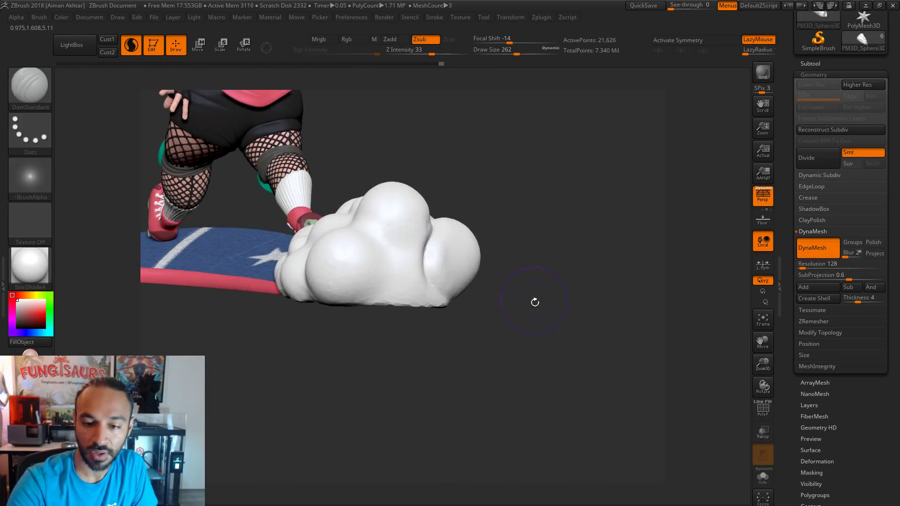
Carve creases down the cloud's pink-rim side to separate the large corner puff from its neighbours.
{"action": "left_click_drag", "start_coordinate": [534, 303], "coordinate": [450, 286]}
{"action": "left_click_drag", "start_coordinate": [329, 229], "coordinate": [366, 278]}
{"action": "mouse_move", "coordinate": [335, 352]}
{"action": "left_mouse_down"}
{"action": "mouse_move", "coordinate": [451, 355]}
{"action": "mouse_move", "coordinate": [457, 381]}
{"action": "left_mouse_up"}
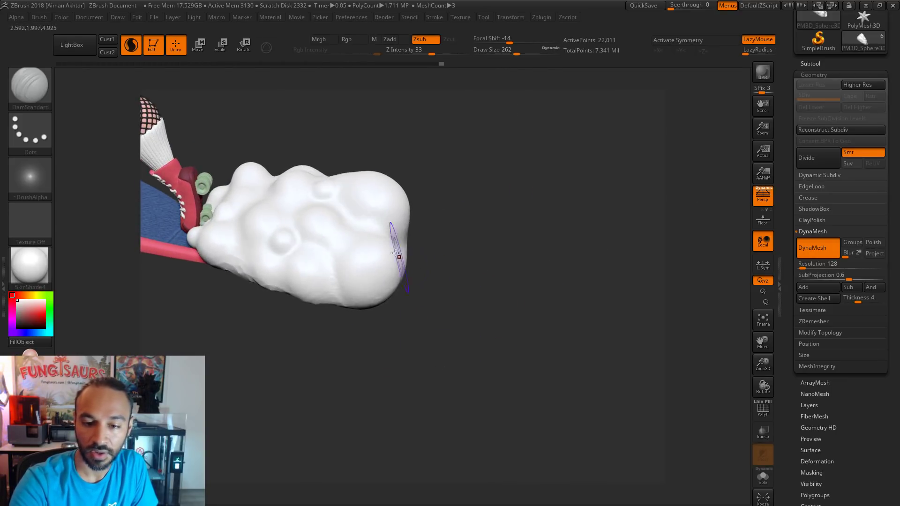
{"action": "mouse_move", "coordinate": [387, 230]}
{"action": "left_mouse_down"}
{"action": "mouse_move", "coordinate": [356, 319]}
{"action": "mouse_move", "coordinate": [368, 331]}
{"action": "left_mouse_up"}
{"action": "mouse_move", "coordinate": [416, 319]}
{"action": "left_mouse_down"}
{"action": "mouse_move", "coordinate": [440, 307]}
{"action": "mouse_move", "coordinate": [502, 373]}
{"action": "mouse_move", "coordinate": [508, 408]}
{"action": "left_mouse_up"}
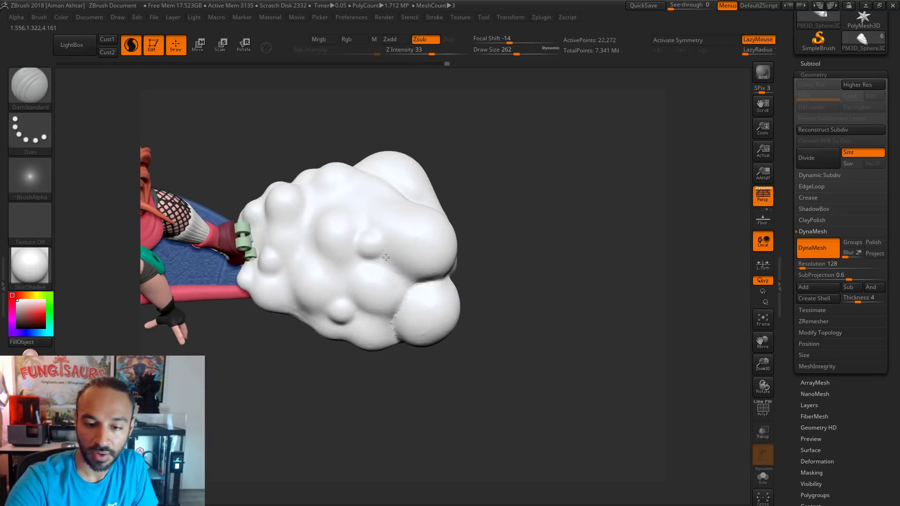
Carve creases around the puffs on top of the cloud with the DamStandard brush at draw size 262.
{"action": "left_click_drag", "start_coordinate": [389, 259], "coordinate": [449, 277]}
{"action": "left_click_drag", "start_coordinate": [497, 233], "coordinate": [521, 281]}
{"action": "left_click_drag", "start_coordinate": [402, 198], "coordinate": [369, 220]}
{"action": "left_click_drag", "start_coordinate": [529, 281], "coordinate": [596, 244]}
{"action": "mouse_move", "coordinate": [464, 208]}
{"action": "left_mouse_down"}
{"action": "mouse_move", "coordinate": [415, 260]}
{"action": "mouse_move", "coordinate": [416, 244]}
{"action": "mouse_move", "coordinate": [362, 225]}
{"action": "left_mouse_up"}
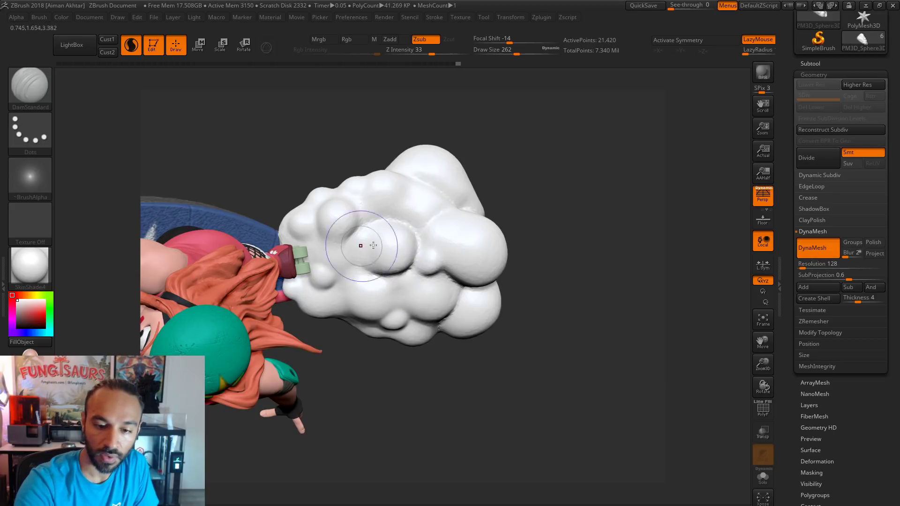
Deepen the creases between the small puffs behind the rear skate, reducing the DamStandard draw size to 223.
{"action": "right_click_drag", "start_coordinate": [350, 235], "coordinate": [357, 229]}
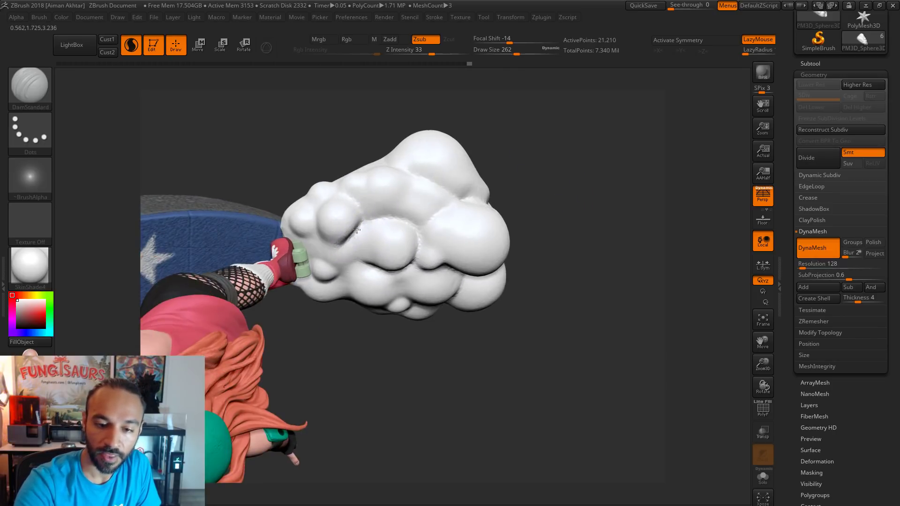
{"action": "right_click_drag", "start_coordinate": [338, 261], "coordinate": [346, 211]}
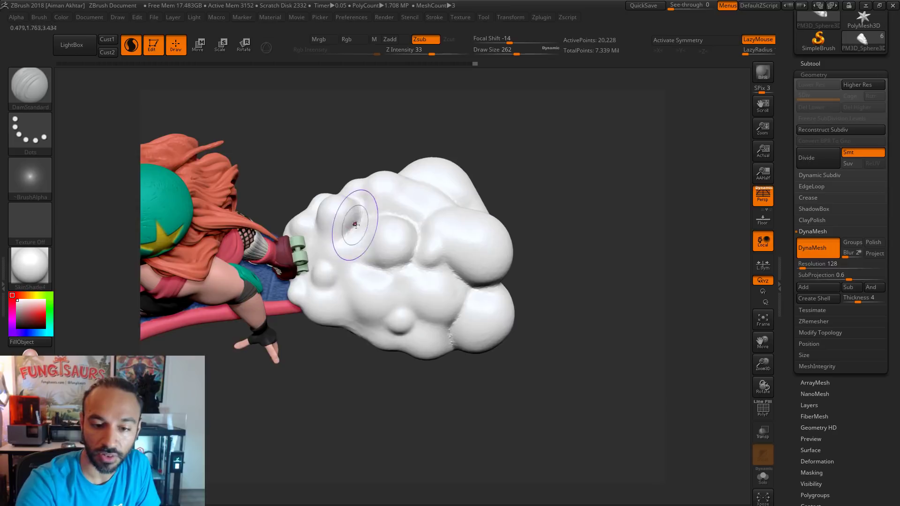
{"action": "right_click_drag", "start_coordinate": [302, 258], "coordinate": [356, 255]}
{"action": "right_click_drag", "start_coordinate": [447, 246], "coordinate": [331, 251]}
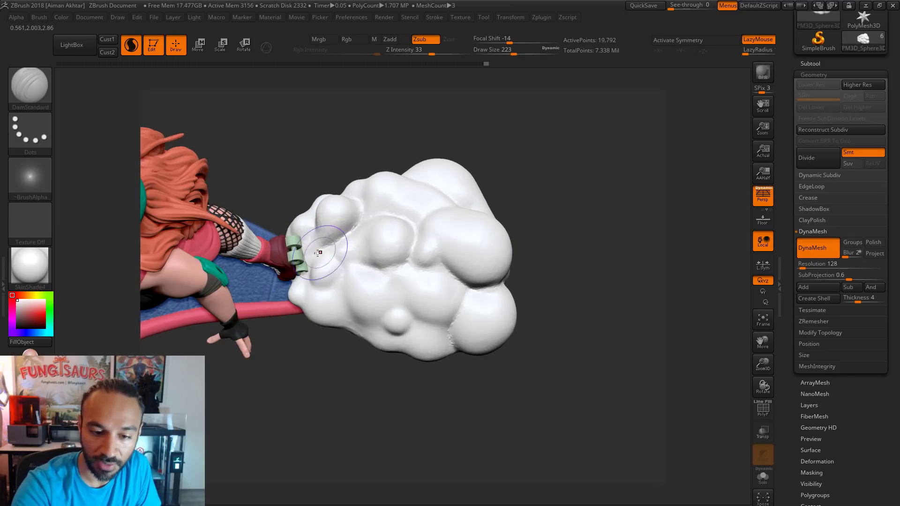
{"action": "mouse_move", "coordinate": [356, 265]}
{"action": "left_mouse_down"}
{"action": "mouse_move", "coordinate": [347, 270]}
{"action": "mouse_move", "coordinate": [375, 262]}
{"action": "mouse_move", "coordinate": [333, 263]}
{"action": "mouse_move", "coordinate": [359, 265]}
{"action": "left_mouse_up"}
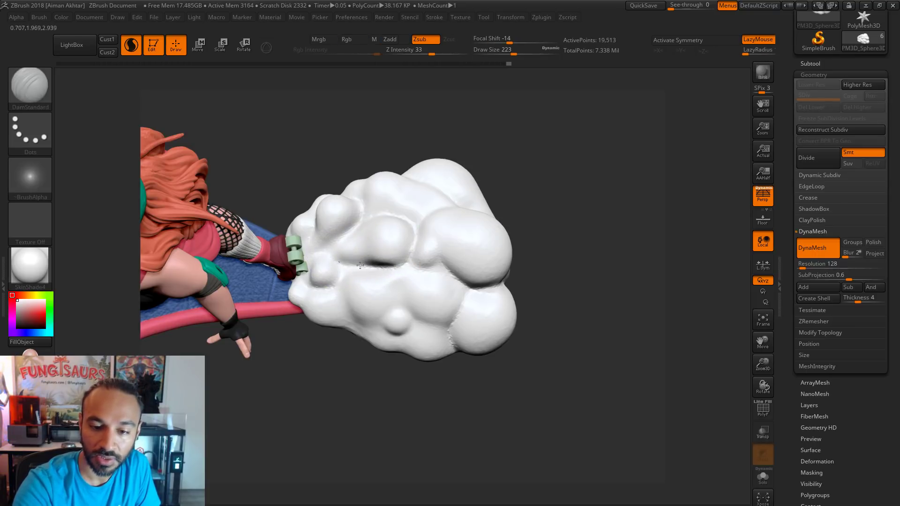
Carve curved creases between the middle puffs on top of the cloud with DamStandard and soften the area beside them.
{"action": "mouse_move", "coordinate": [403, 222]}
{"action": "left_mouse_down"}
{"action": "mouse_move", "coordinate": [410, 263]}
{"action": "mouse_move", "coordinate": [378, 272]}
{"action": "left_mouse_up"}
{"action": "mouse_move", "coordinate": [385, 313]}
{"action": "left_mouse_down"}
{"action": "mouse_move", "coordinate": [349, 305]}
{"action": "mouse_move", "coordinate": [395, 295]}
{"action": "mouse_move", "coordinate": [395, 276]}
{"action": "mouse_move", "coordinate": [436, 324]}
{"action": "mouse_move", "coordinate": [456, 311]}
{"action": "mouse_move", "coordinate": [452, 281]}
{"action": "mouse_move", "coordinate": [371, 288]}
{"action": "mouse_move", "coordinate": [423, 306]}
{"action": "mouse_move", "coordinate": [466, 299]}
{"action": "mouse_move", "coordinate": [427, 291]}
{"action": "mouse_move", "coordinate": [466, 298]}
{"action": "mouse_move", "coordinate": [437, 258]}
{"action": "mouse_move", "coordinate": [413, 255]}
{"action": "left_mouse_up"}
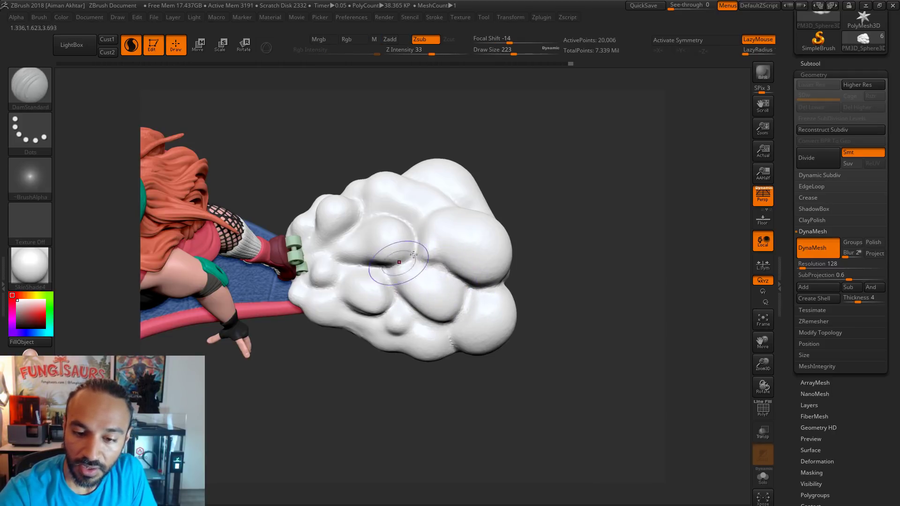
{"action": "right_click_drag", "start_coordinate": [413, 255], "coordinate": [461, 218]}
{"action": "mouse_move", "coordinate": [431, 262]}
{"action": "left_mouse_down", "text": "shift"}
{"action": "mouse_move", "coordinate": [412, 211]}
{"action": "mouse_move", "coordinate": [574, 207]}
{"action": "left_mouse_up", "text": "shift"}
Carve a crease low along the cloud's pink-rim side near the skate, and smooth the rough stretch and small puff above it.
{"action": "mouse_move", "coordinate": [578, 174]}
{"action": "right_mouse_down"}
{"action": "mouse_move", "coordinate": [554, 170]}
{"action": "mouse_move", "coordinate": [575, 165]}
{"action": "mouse_move", "coordinate": [586, 201]}
{"action": "right_mouse_up"}
{"action": "left_click_drag", "start_coordinate": [321, 264], "coordinate": [368, 298]}
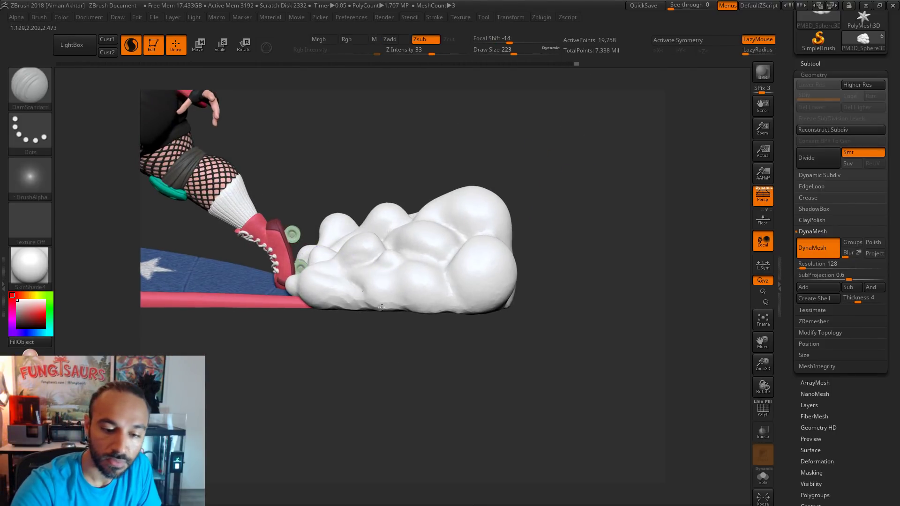
{"action": "right_click_drag", "start_coordinate": [435, 343], "coordinate": [436, 338]}
{"action": "left_click_drag", "start_coordinate": [315, 272], "coordinate": [371, 295]}
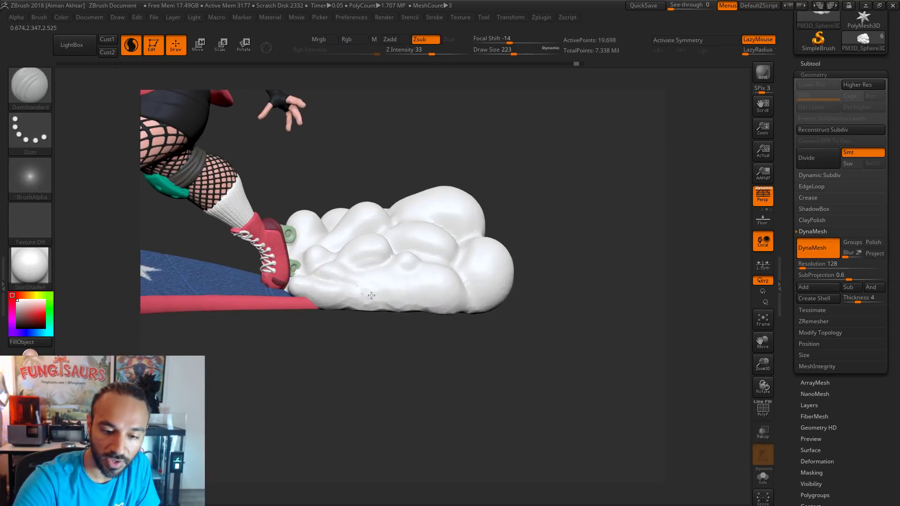
{"action": "mouse_move", "coordinate": [326, 269]}
{"action": "left_mouse_down", "text": "shift"}
{"action": "mouse_move", "coordinate": [365, 281]}
{"action": "mouse_move", "coordinate": [329, 283]}
{"action": "mouse_move", "coordinate": [329, 275]}
{"action": "mouse_move", "coordinate": [375, 246]}
{"action": "left_mouse_up", "text": "shift"}
{"action": "mouse_move", "coordinate": [365, 255]}
{"action": "left_mouse_down", "text": "shift"}
{"action": "mouse_move", "coordinate": [333, 275]}
{"action": "mouse_move", "coordinate": [408, 245]}
{"action": "left_mouse_up", "text": "shift"}
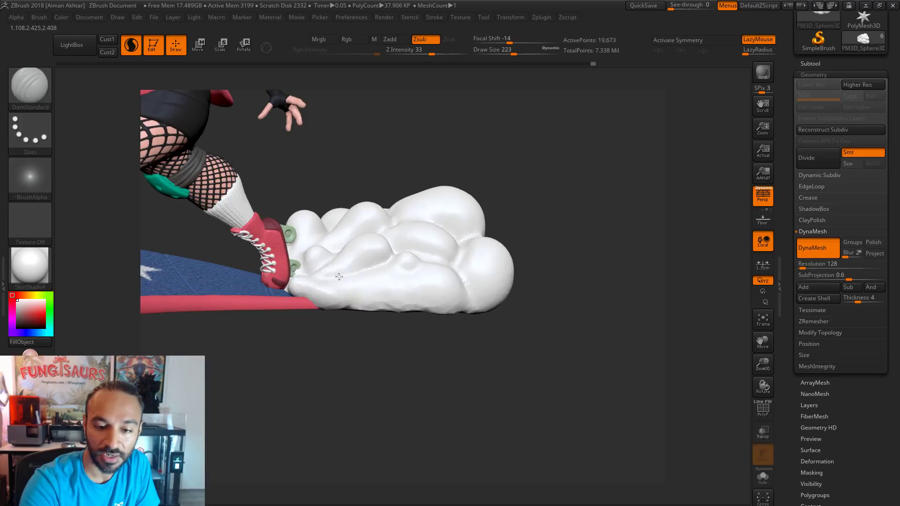
Carve longer creases around the low elongated puff on the cloud's pink-rim side, separating it from its neighbours.
{"action": "left_click_drag", "start_coordinate": [344, 275], "coordinate": [381, 262]}
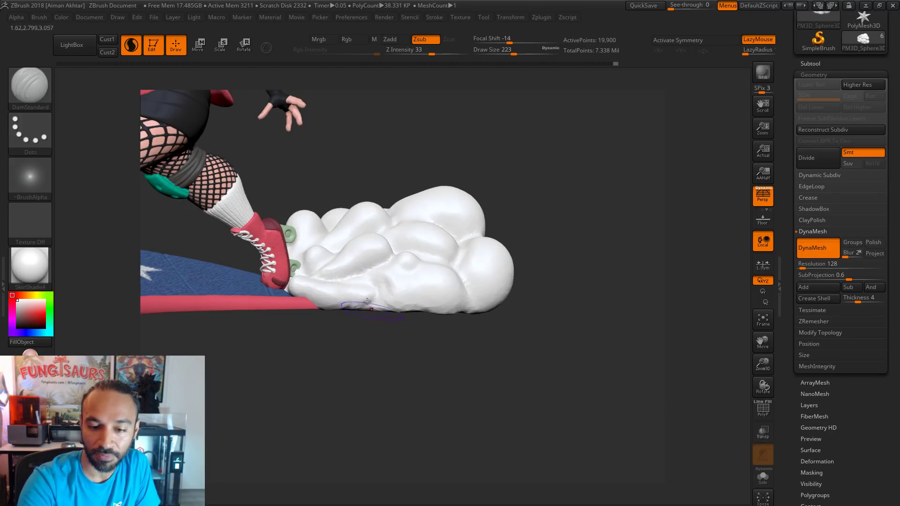
{"action": "mouse_move", "coordinate": [389, 290]}
{"action": "left_mouse_down", "text": "shift"}
{"action": "mouse_move", "coordinate": [438, 278]}
{"action": "mouse_move", "coordinate": [369, 300]}
{"action": "mouse_move", "coordinate": [445, 302]}
{"action": "mouse_move", "coordinate": [391, 291]}
{"action": "left_mouse_up", "text": "shift"}
{"action": "mouse_move", "coordinate": [338, 277]}
{"action": "left_mouse_down"}
{"action": "mouse_move", "coordinate": [457, 306]}
{"action": "mouse_move", "coordinate": [375, 261]}
{"action": "mouse_move", "coordinate": [450, 265]}
{"action": "mouse_move", "coordinate": [383, 268]}
{"action": "mouse_move", "coordinate": [433, 277]}
{"action": "left_mouse_up"}
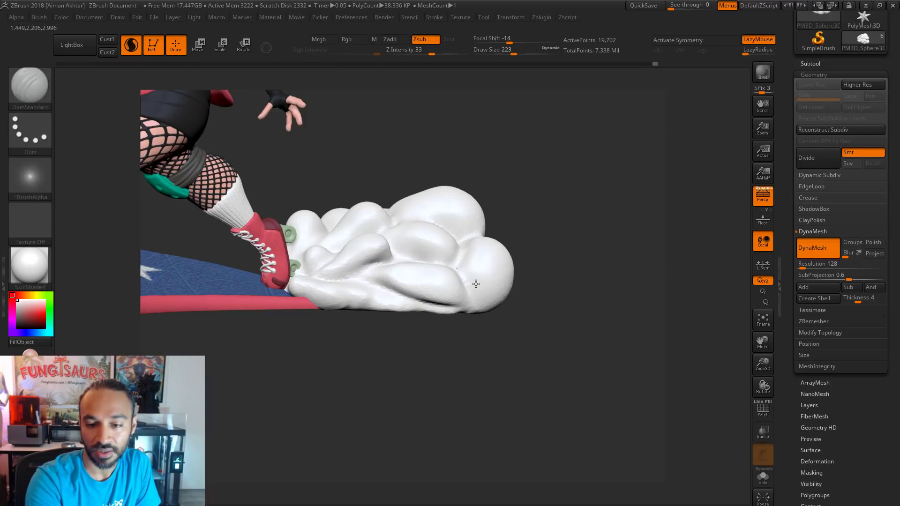
Inflate the low elongated puff on the cloud's pink-rim side with the Inflat brush at draw size 207.
{"action": "key", "text": "b"}
{"action": "key", "text": "m"}
{"action": "key", "text": "v"}
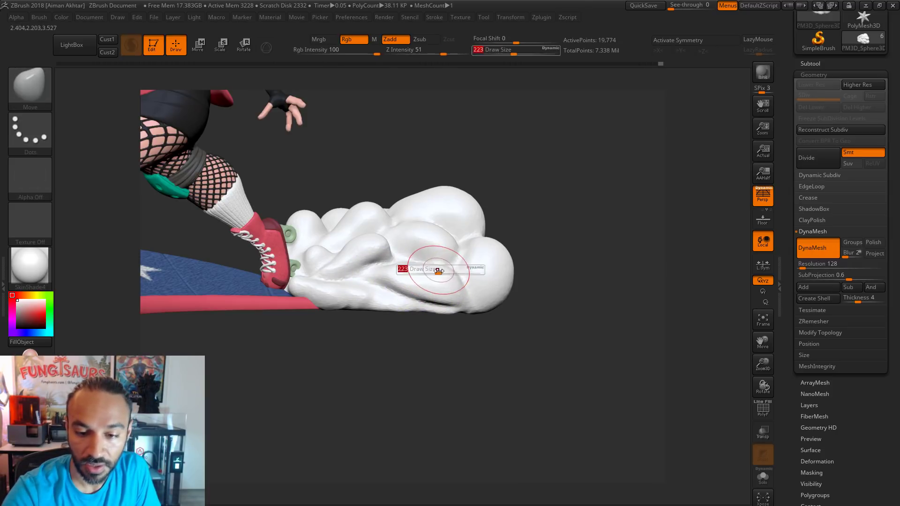
{"action": "key", "text": "b"}
{"action": "key", "text": "i"}
{"action": "key", "text": "n"}
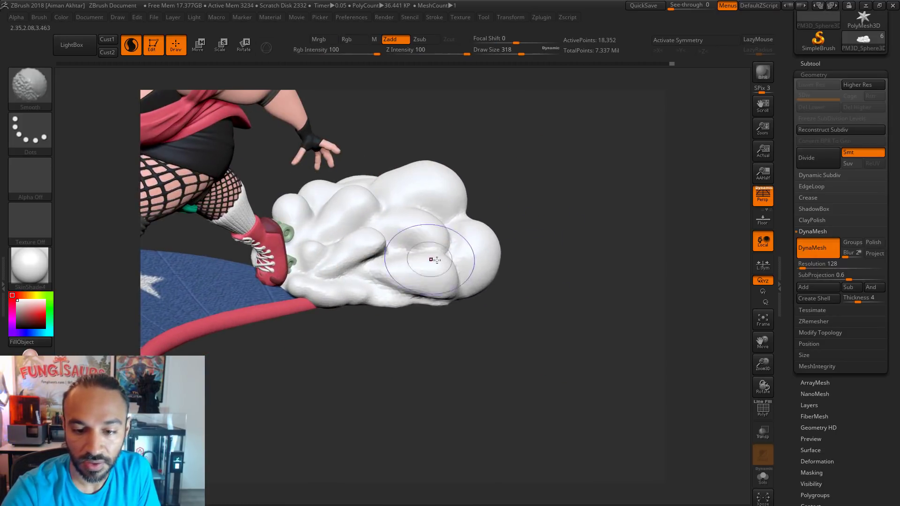
{"action": "key", "text": "s"}
{"action": "left_click_drag", "start_coordinate": [432, 267], "coordinate": [427, 266]}
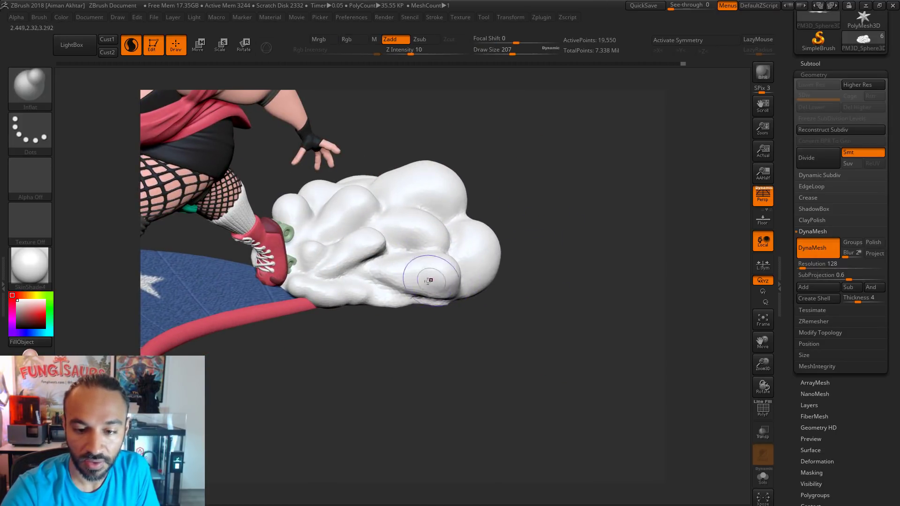
Pull up the puffs along the cloud's top outline with the Move brush.
{"action": "key", "text": "b"}
{"action": "key", "text": "m"}
{"action": "key", "text": "v"}
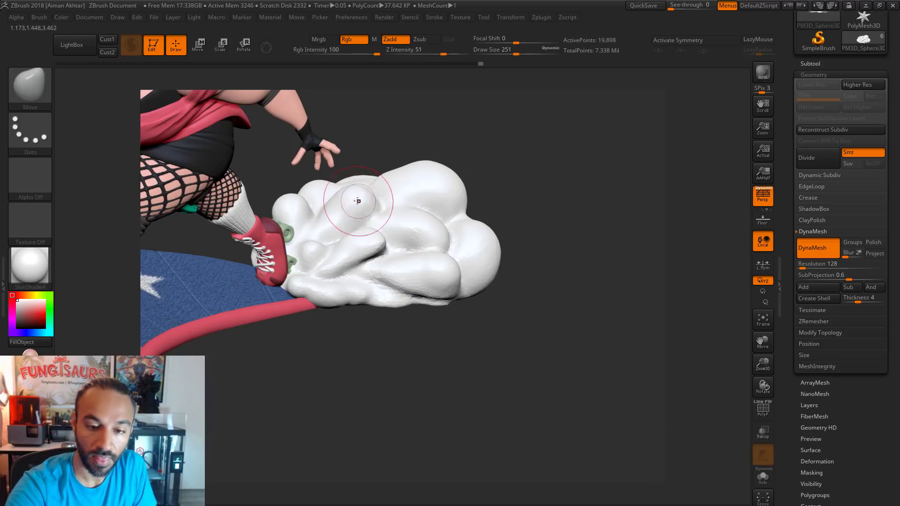
{"action": "key", "text": "s"}
{"action": "left_click_drag", "start_coordinate": [415, 189], "coordinate": [415, 164]}
Reshape the large puff at the cloud's back end with the Move brush, raising the draw size to 430.
{"action": "left_click_drag", "start_coordinate": [525, 179], "coordinate": [542, 181], "text": "alt"}
{"action": "mouse_move", "coordinate": [496, 215]}
{"action": "left_mouse_down", "text": "alt"}
{"action": "mouse_move", "coordinate": [512, 283]}
{"action": "mouse_move", "coordinate": [501, 298]}
{"action": "mouse_move", "coordinate": [212, 287]}
{"action": "left_mouse_up", "text": "alt"}
{"action": "mouse_move", "coordinate": [470, 299]}
{"action": "left_mouse_down"}
{"action": "mouse_move", "coordinate": [458, 315]}
{"action": "mouse_move", "coordinate": [529, 311]}
{"action": "mouse_move", "coordinate": [530, 323]}
{"action": "left_mouse_up"}
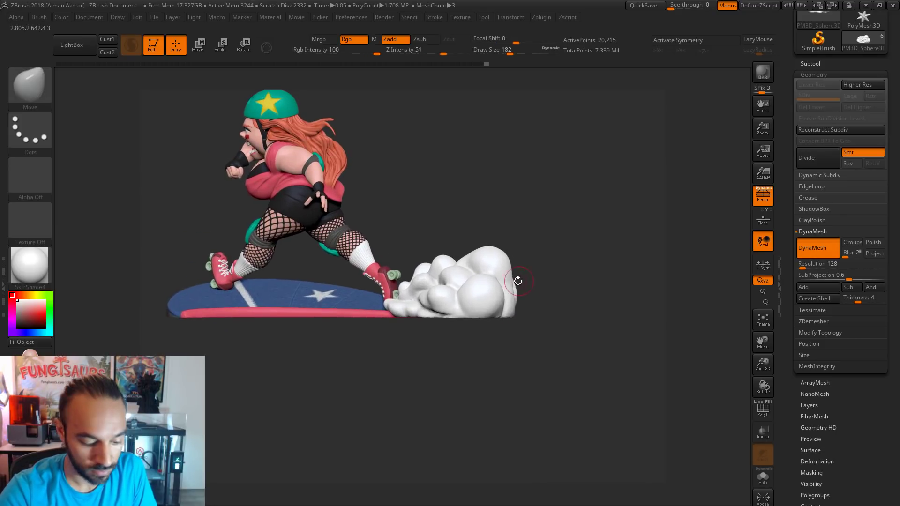
{"action": "key", "text": "s"}
{"action": "mouse_move", "coordinate": [527, 261]}
{"action": "left_mouse_down"}
{"action": "mouse_move", "coordinate": [513, 257]}
{"action": "mouse_move", "coordinate": [552, 295]}
{"action": "mouse_move", "coordinate": [508, 299]}
{"action": "left_mouse_up"}
{"action": "key", "text": "s"}
{"action": "key", "text": "s"}
{"action": "mouse_move", "coordinate": [506, 301]}
{"action": "left_mouse_down"}
{"action": "mouse_move", "coordinate": [531, 307]}
{"action": "mouse_move", "coordinate": [539, 300]}
{"action": "mouse_move", "coordinate": [498, 288]}
{"action": "left_mouse_up"}
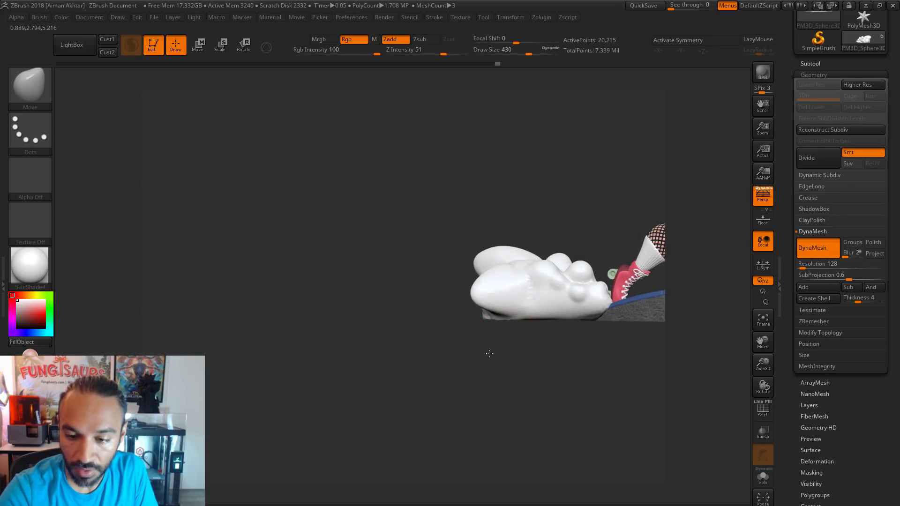
Push a fold and a bulge into the cloud's smooth blue-rim side with the Move brush at draw sizes 372 and 234.
{"action": "left_click_drag", "start_coordinate": [489, 354], "coordinate": [465, 354], "text": "alt"}
{"action": "key", "text": "s"}
{"action": "left_click_drag", "start_coordinate": [492, 309], "coordinate": [487, 309]}
{"action": "left_click_drag", "start_coordinate": [470, 306], "coordinate": [467, 320]}
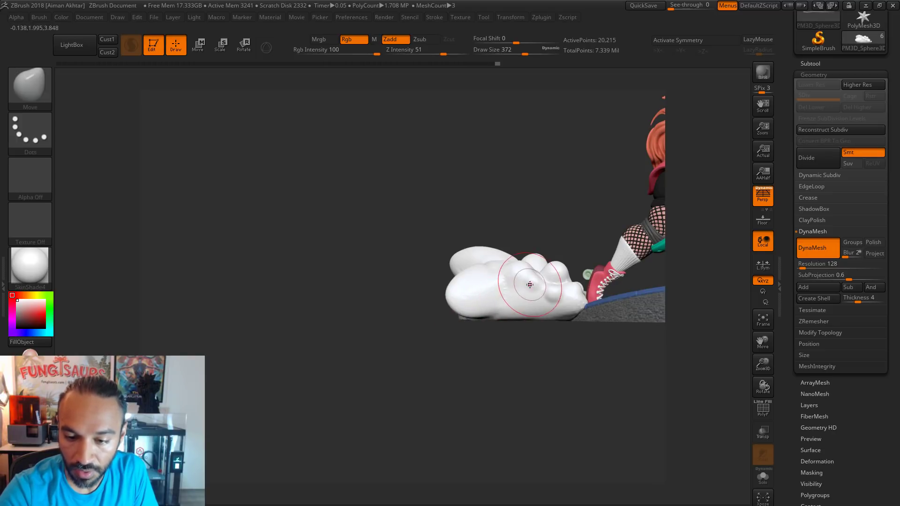
{"action": "mouse_move", "coordinate": [528, 341]}
{"action": "left_mouse_down"}
{"action": "mouse_move", "coordinate": [504, 311]}
{"action": "mouse_move", "coordinate": [486, 307]}
{"action": "mouse_move", "coordinate": [512, 290]}
{"action": "left_mouse_up"}
{"action": "mouse_move", "coordinate": [506, 350]}
{"action": "left_mouse_down"}
{"action": "mouse_move", "coordinate": [503, 330]}
{"action": "mouse_move", "coordinate": [502, 345]}
{"action": "left_mouse_up"}
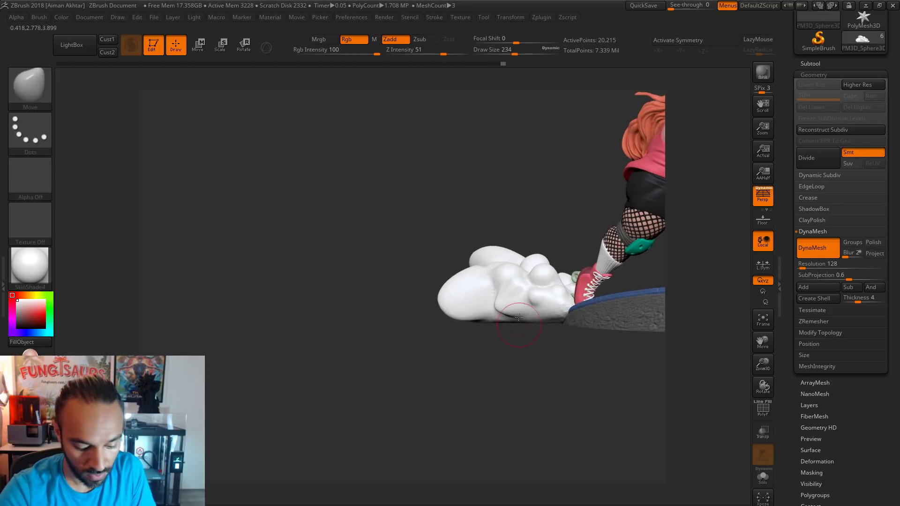
Inflate the low bulge on the cloud's blue-rim side into a round puff, remesh the cloud with DynaMesh and smooth beside it.
{"action": "key", "text": "b"}
{"action": "key", "text": "i"}
{"action": "key", "text": "n"}
{"action": "left_click_drag", "start_coordinate": [503, 308], "coordinate": [510, 307]}
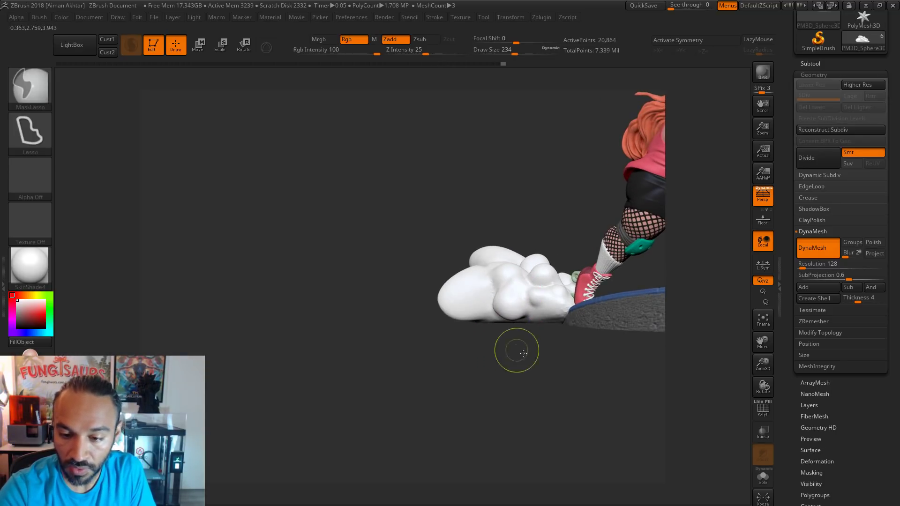
{"action": "left_click_drag", "start_coordinate": [518, 349], "coordinate": [522, 356], "text": "ctrl"}
{"action": "left_click_drag", "start_coordinate": [503, 306], "coordinate": [554, 303], "text": "shift"}
{"action": "left_click_drag", "start_coordinate": [547, 333], "coordinate": [554, 346], "text": "ctrl"}
Carve creases around the round puff and the small puffs above it on the blue-rim side with DamStandard at draw size 234.
{"action": "key", "text": "b"}
{"action": "key", "text": "d"}
{"action": "key", "text": "s"}
{"action": "left_click_drag", "start_coordinate": [558, 385], "coordinate": [556, 331]}
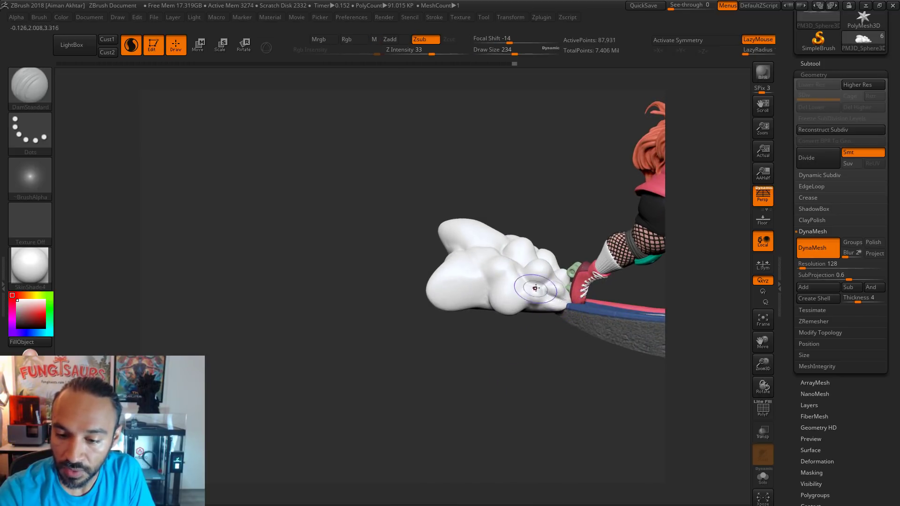
{"action": "left_click_drag", "start_coordinate": [558, 313], "coordinate": [556, 299]}
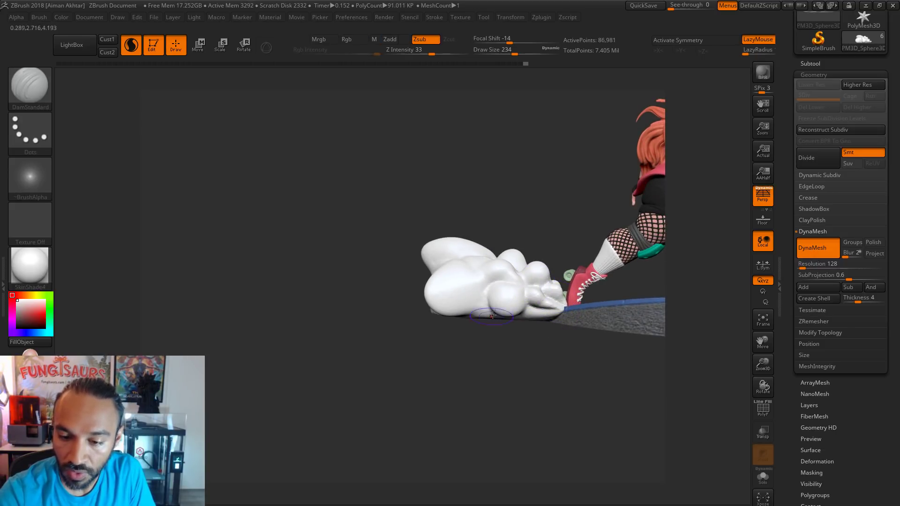
{"action": "left_click_drag", "start_coordinate": [495, 348], "coordinate": [500, 359], "text": "ctrl"}
{"action": "left_click_drag", "start_coordinate": [495, 313], "coordinate": [492, 287]}
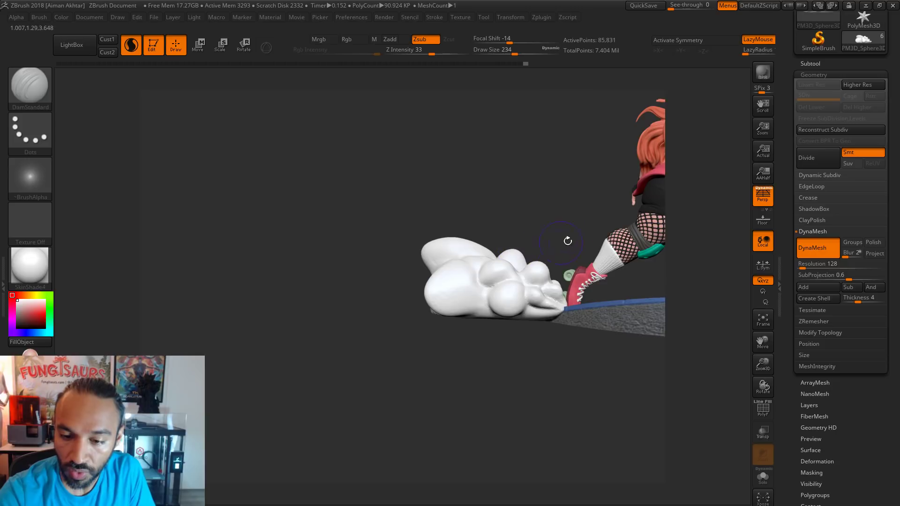
{"action": "left_click_drag", "start_coordinate": [568, 241], "coordinate": [487, 260]}
Lift the small puff above the round one on the blue-rim side with the Move brush at draw size 262.
{"action": "key", "text": "b"}
{"action": "key", "text": "m"}
{"action": "key", "text": "v"}
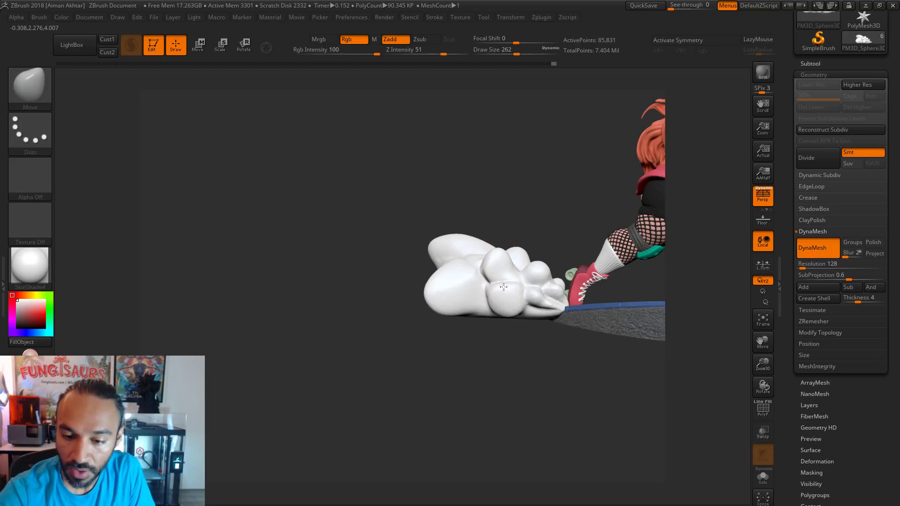
{"action": "right_click_drag", "start_coordinate": [503, 286], "coordinate": [498, 298]}
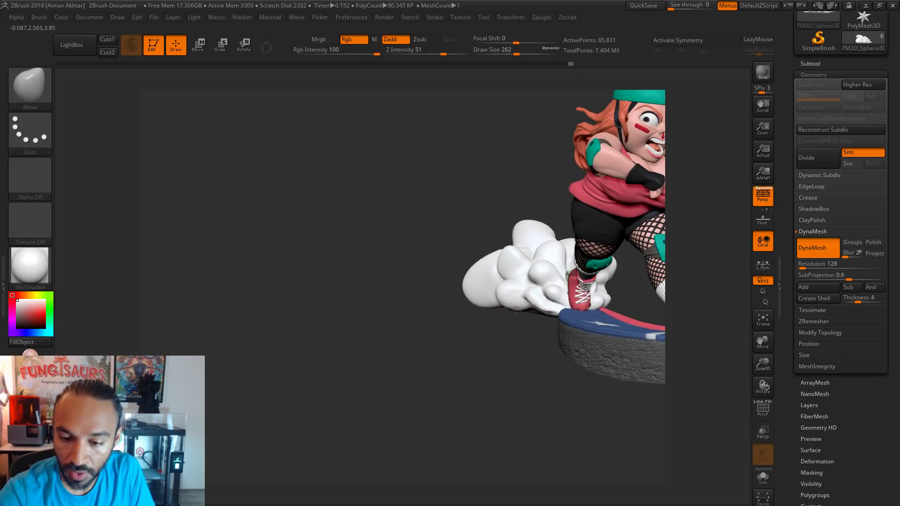
{"action": "right_click_drag", "start_coordinate": [509, 339], "coordinate": [575, 262]}
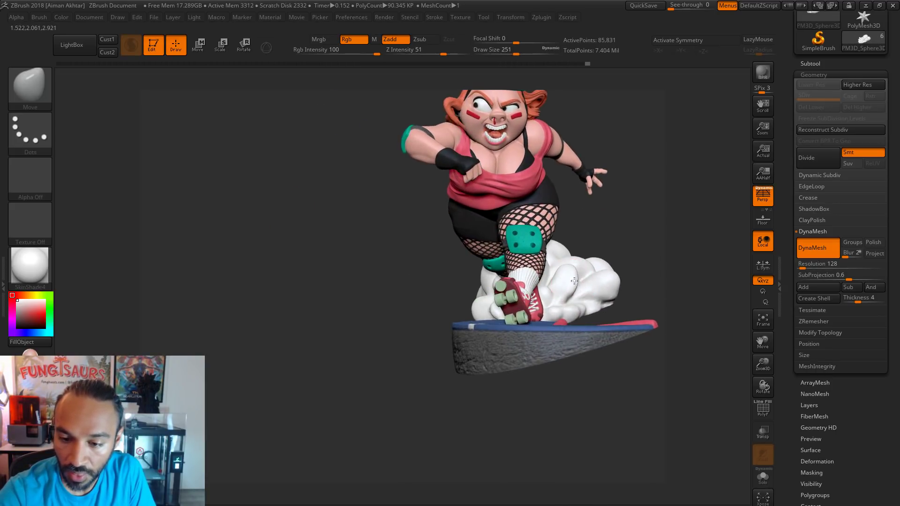
Nudge the cloud puffs seen behind the front skate into place with the Move brush, reducing the draw size to 228.
{"action": "key", "text": "s"}
{"action": "left_click_drag", "start_coordinate": [574, 281], "coordinate": [560, 278]}
{"action": "left_click_drag", "start_coordinate": [560, 275], "coordinate": [559, 271]}
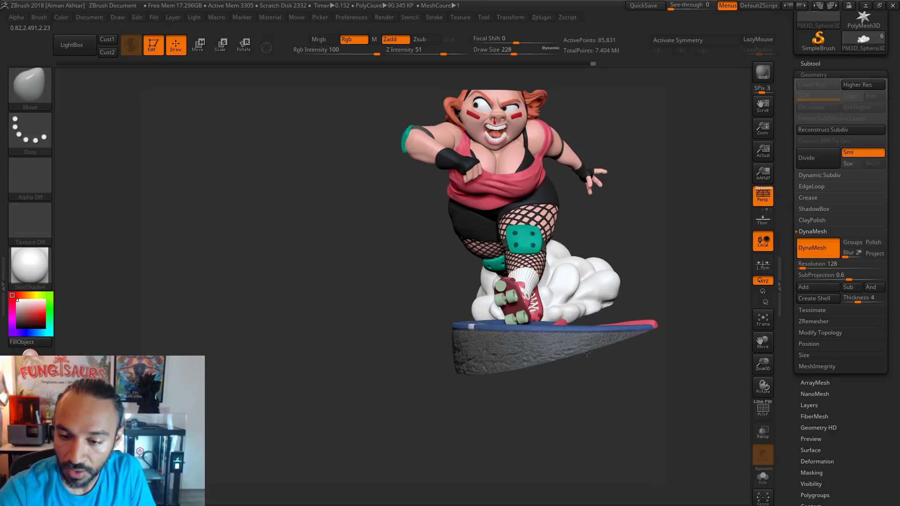
{"action": "mouse_move", "coordinate": [661, 285]}
{"action": "left_mouse_down"}
{"action": "mouse_move", "coordinate": [588, 272]}
{"action": "mouse_move", "coordinate": [597, 281]}
{"action": "mouse_move", "coordinate": [555, 295]}
{"action": "mouse_move", "coordinate": [559, 282]}
{"action": "left_mouse_up"}
Inflate and smooth the lower puffs on the cloud's pink-rim side with the Inflat brush, reducing the draw size to 192.
{"action": "key", "text": "bracketleft"}
{"action": "key", "text": "b"}
{"action": "key", "text": "i"}
{"action": "key", "text": "n"}
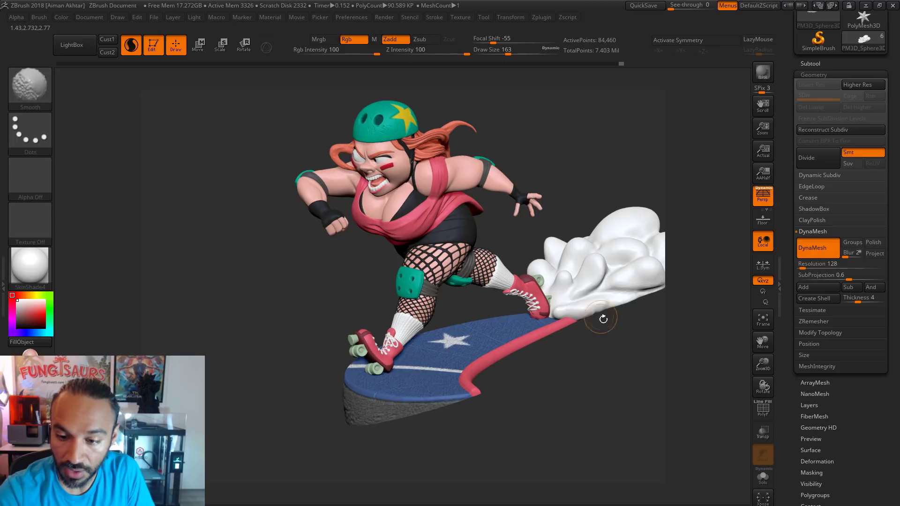
{"action": "mouse_move", "coordinate": [603, 319]}
{"action": "left_mouse_down"}
{"action": "mouse_move", "coordinate": [607, 363]}
{"action": "mouse_move", "coordinate": [579, 295]}
{"action": "left_mouse_up"}
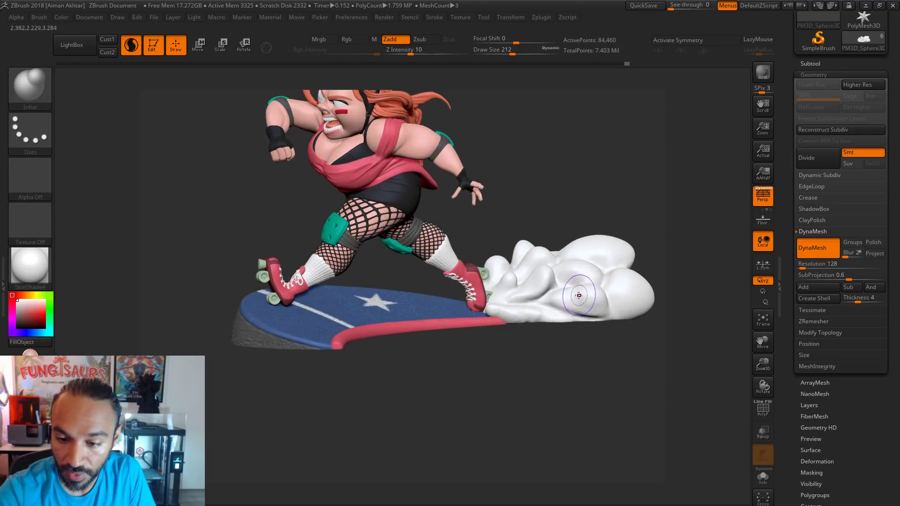
{"action": "key", "text": "bracketleft"}
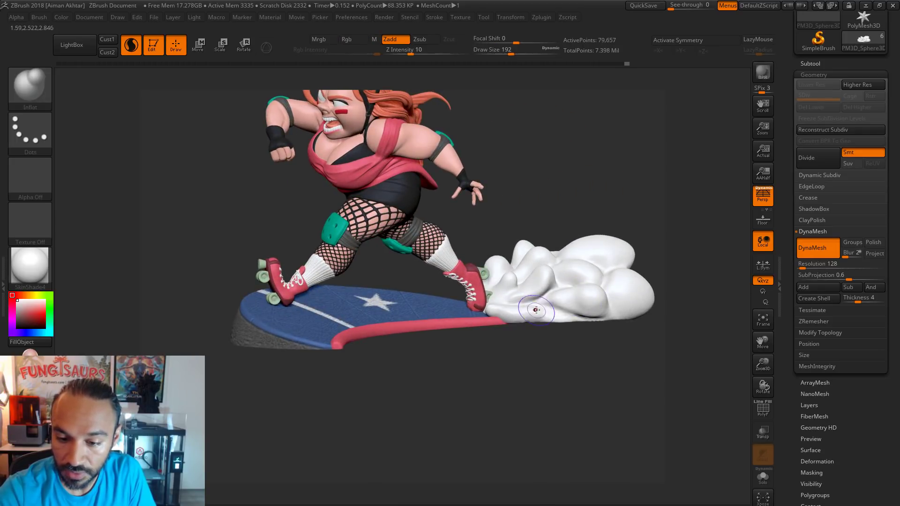
{"action": "left_click_drag", "start_coordinate": [538, 307], "coordinate": [584, 259], "text": "shift"}
Inflate the small puff on top of the cloud and round off the pointed outer puffs, ending at draw size 239.
{"action": "left_click_drag", "start_coordinate": [658, 251], "coordinate": [514, 247]}
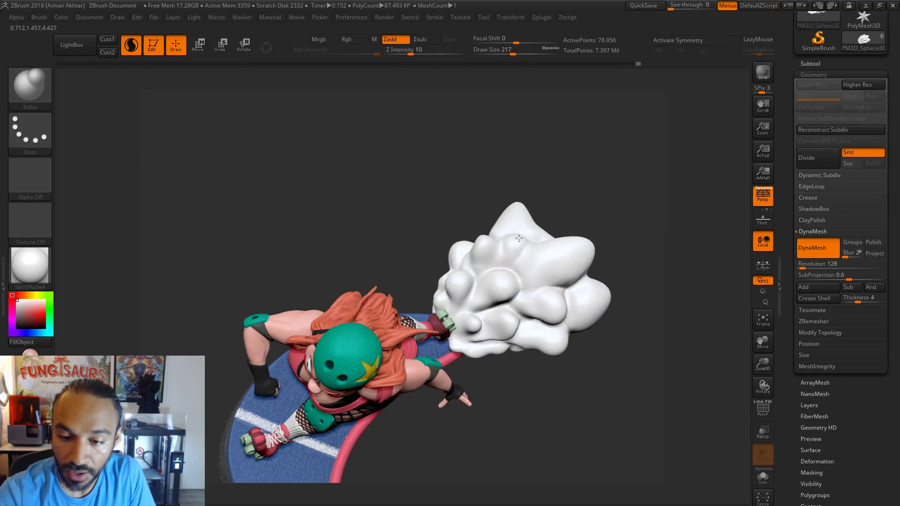
{"action": "key", "text": "s"}
{"action": "left_click", "coordinate": [520, 239]}
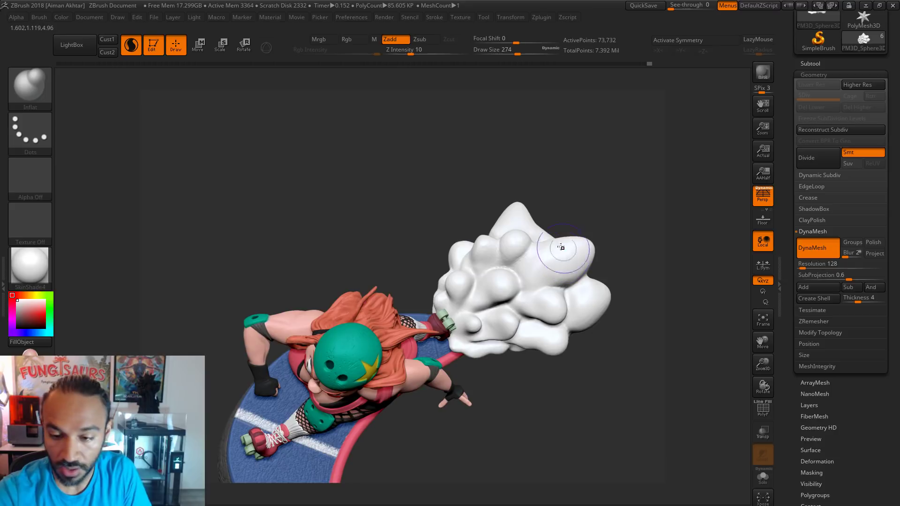
{"action": "key", "text": "s"}
{"action": "left_click", "coordinate": [557, 238]}
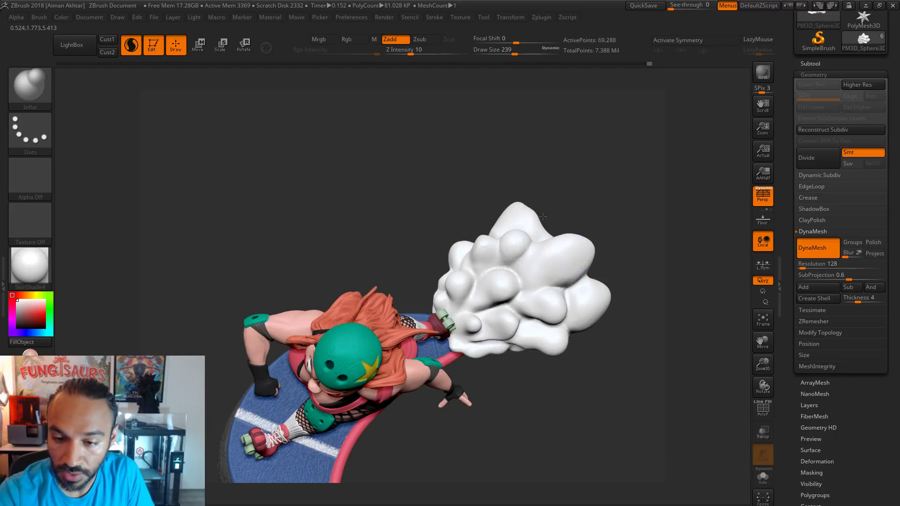
{"action": "left_click_drag", "start_coordinate": [528, 207], "coordinate": [528, 212]}
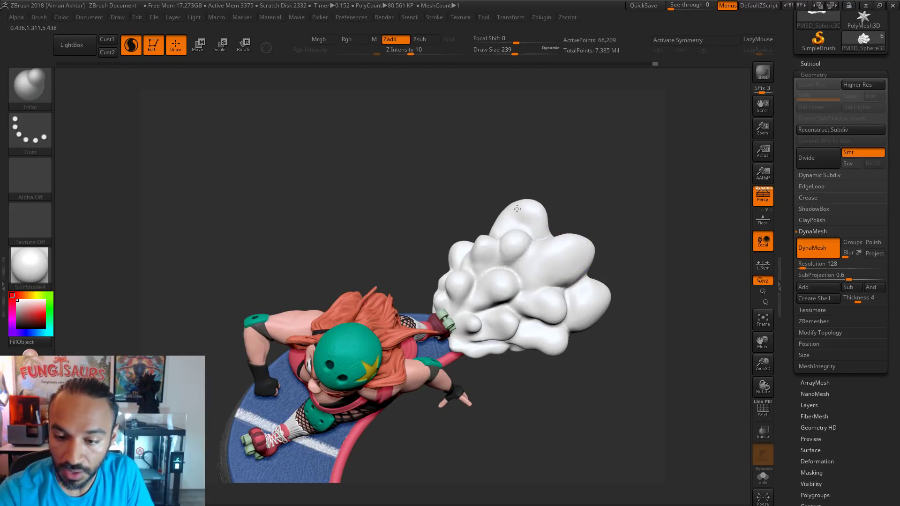
Inflate the large outer puffs at the cloud's back end into fuller, rounder shapes with the Inflat brush at draw size 408.
{"action": "key", "text": "s"}
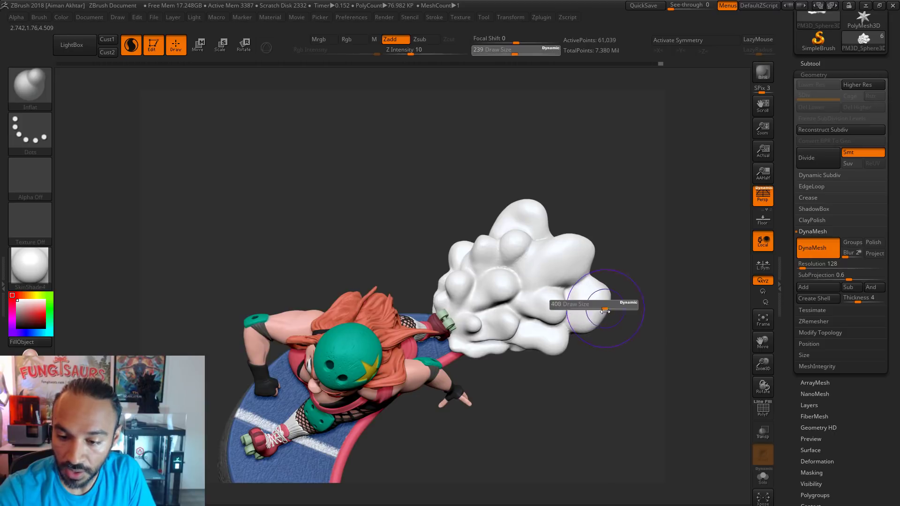
{"action": "left_click", "coordinate": [614, 305]}
{"action": "mouse_move", "coordinate": [609, 309]}
{"action": "left_mouse_down"}
{"action": "mouse_move", "coordinate": [641, 357]}
{"action": "mouse_move", "coordinate": [628, 328]}
{"action": "mouse_move", "coordinate": [566, 315]}
{"action": "left_mouse_up"}
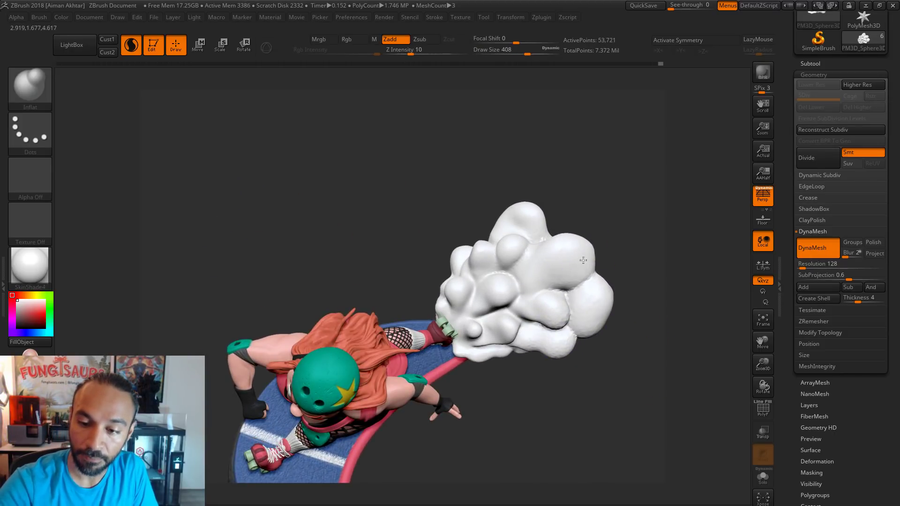
{"action": "left_click_drag", "start_coordinate": [618, 295], "coordinate": [586, 262]}
{"action": "left_click_drag", "start_coordinate": [544, 219], "coordinate": [538, 212]}
{"action": "left_click_drag", "start_coordinate": [575, 177], "coordinate": [586, 221]}
{"action": "mouse_move", "coordinate": [573, 199]}
{"action": "left_mouse_down"}
{"action": "mouse_move", "coordinate": [586, 180]}
{"action": "mouse_move", "coordinate": [649, 184]}
{"action": "left_mouse_up"}
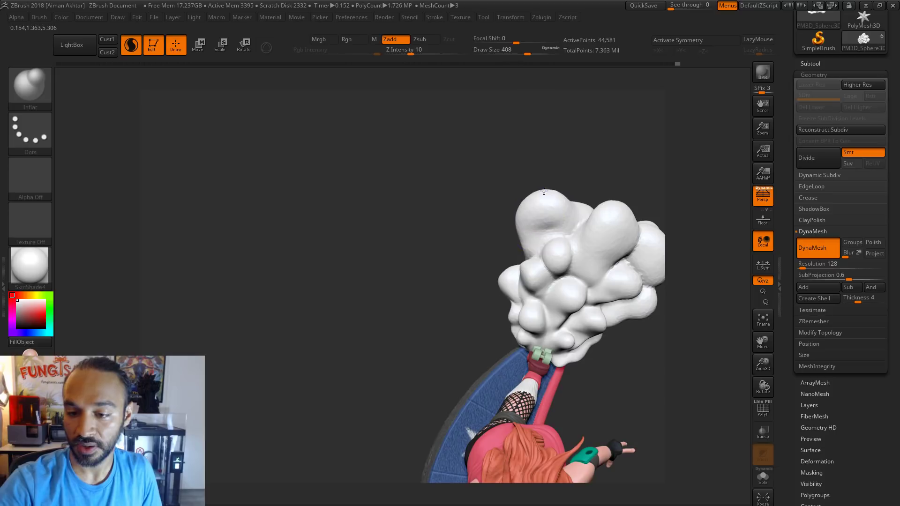
{"action": "left_click_drag", "start_coordinate": [544, 191], "coordinate": [540, 196]}
{"action": "left_click_drag", "start_coordinate": [658, 152], "coordinate": [557, 133], "text": "alt"}
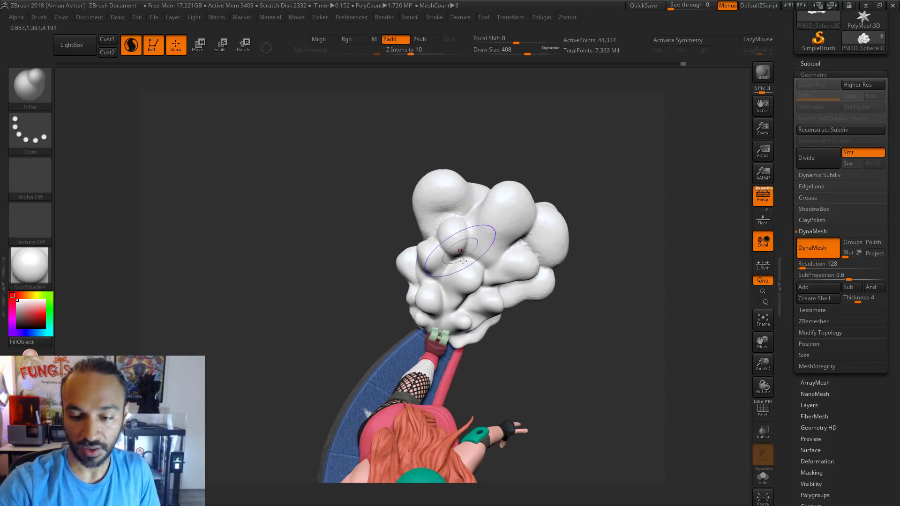
{"action": "mouse_move", "coordinate": [547, 341]}
{"action": "left_mouse_down"}
{"action": "mouse_move", "coordinate": [556, 263]}
{"action": "mouse_move", "coordinate": [547, 389]}
{"action": "left_mouse_up"}
Try the Pinch brush on the small puffs beside the rear skate, and undo the stroke.
{"action": "key", "text": "b"}
{"action": "key", "text": "p"}
{"action": "key", "text": "i"}
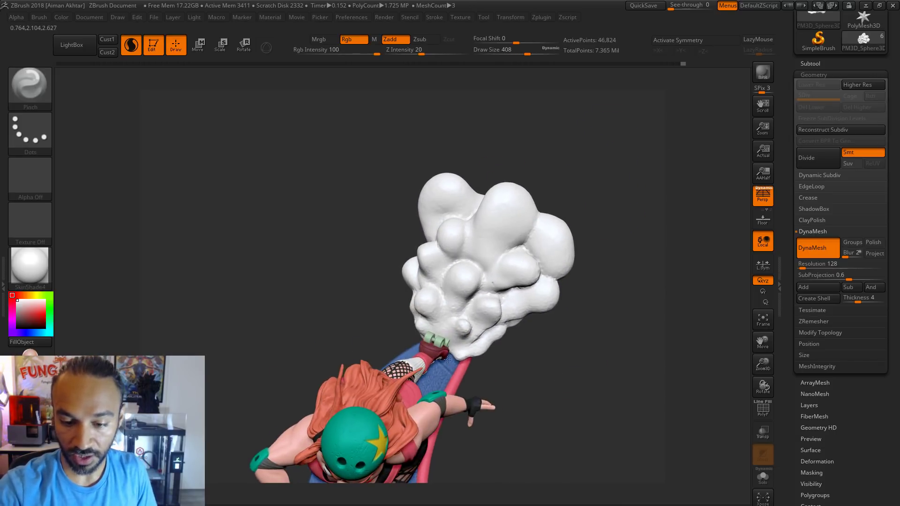
{"action": "left_click_drag", "start_coordinate": [446, 360], "coordinate": [464, 330]}
{"action": "key", "text": "ctrl+z"}
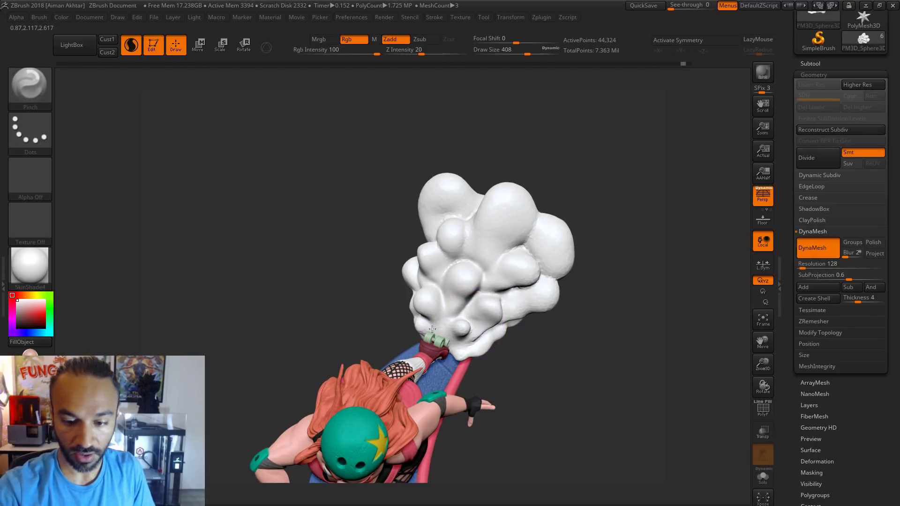
Switch back to the Inflat brush at draw size 484 for the small puffs beside the rear skate.
{"action": "key", "text": "b"}
{"action": "key", "text": "i"}
{"action": "key", "text": "n"}
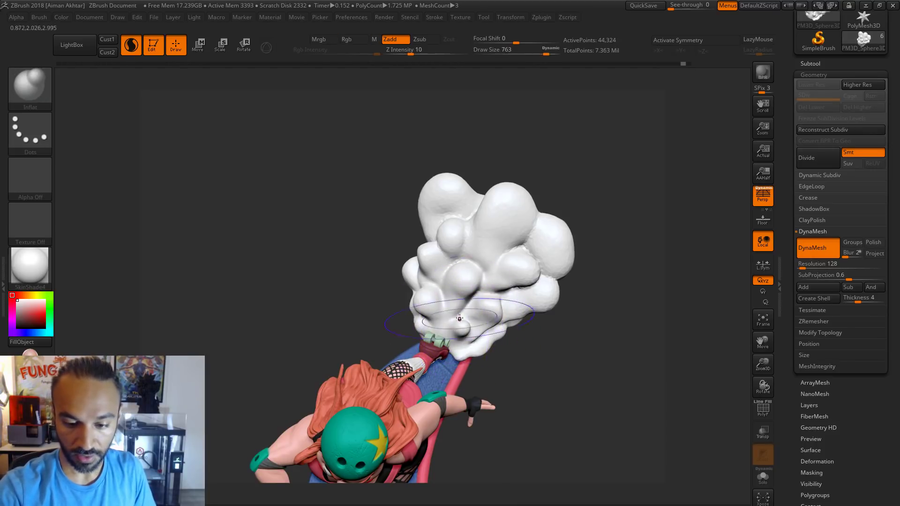
{"action": "left_click_drag", "start_coordinate": [449, 350], "coordinate": [435, 359], "text": "ctrl"}
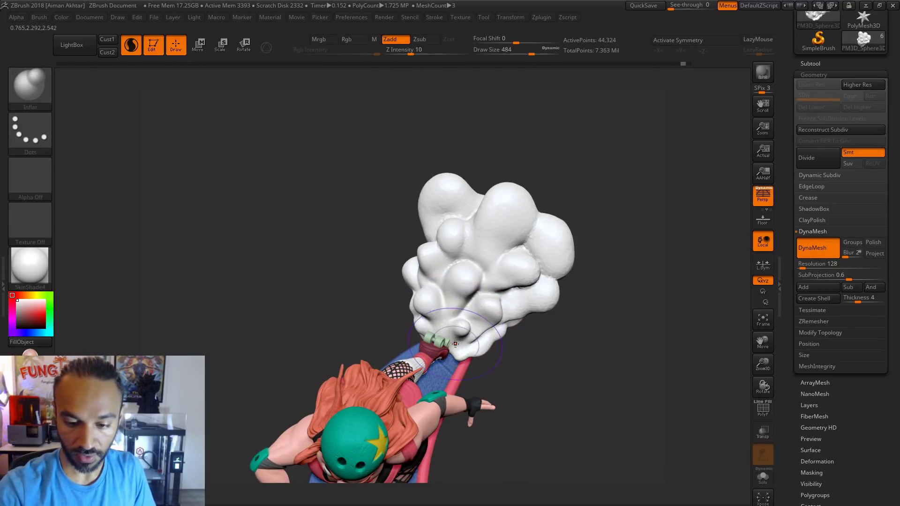
Pinch the creases between the small smoke puffs behind the rear skate with the Pinch brush at a draw size of 763.
{"action": "left_click", "coordinate": [131, 45]}
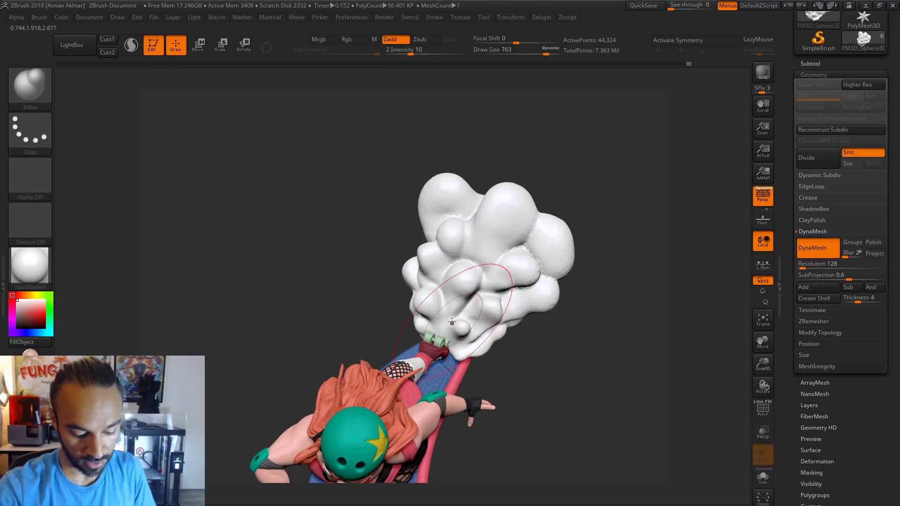
{"action": "key", "text": "b"}
{"action": "key", "text": "p"}
{"action": "key", "text": "i"}
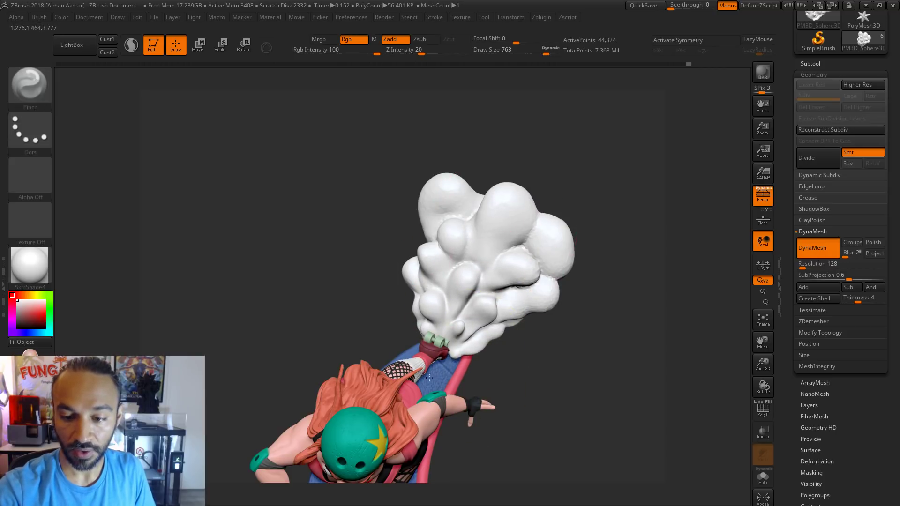
{"action": "left_click_drag", "start_coordinate": [441, 368], "coordinate": [450, 300]}
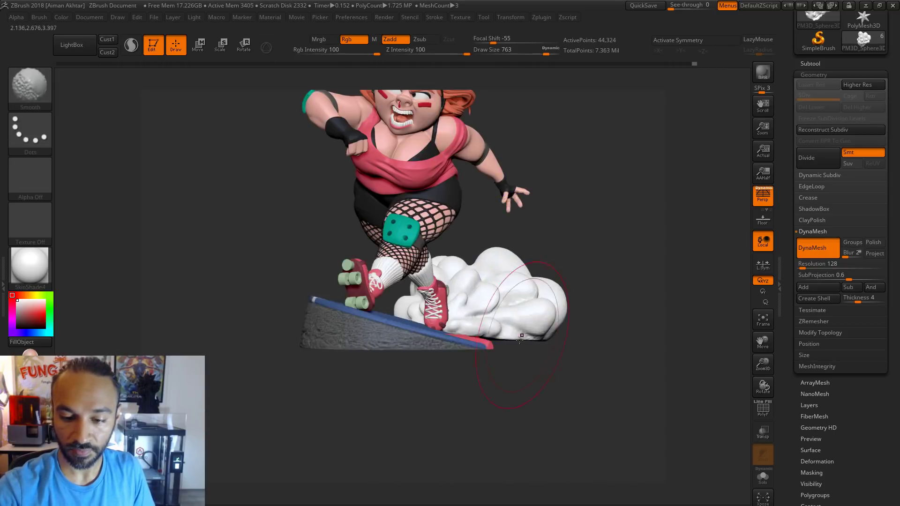
Smooth and nudge the large puff at the cloud's rear end, using the Move brush at a draw size of 311.
{"action": "mouse_move", "coordinate": [514, 372]}
{"action": "left_mouse_down"}
{"action": "mouse_move", "coordinate": [488, 378]}
{"action": "mouse_move", "coordinate": [500, 358]}
{"action": "mouse_move", "coordinate": [606, 308]}
{"action": "left_mouse_up"}
{"action": "key", "text": "b"}
{"action": "key", "text": "m"}
{"action": "key", "text": "v"}
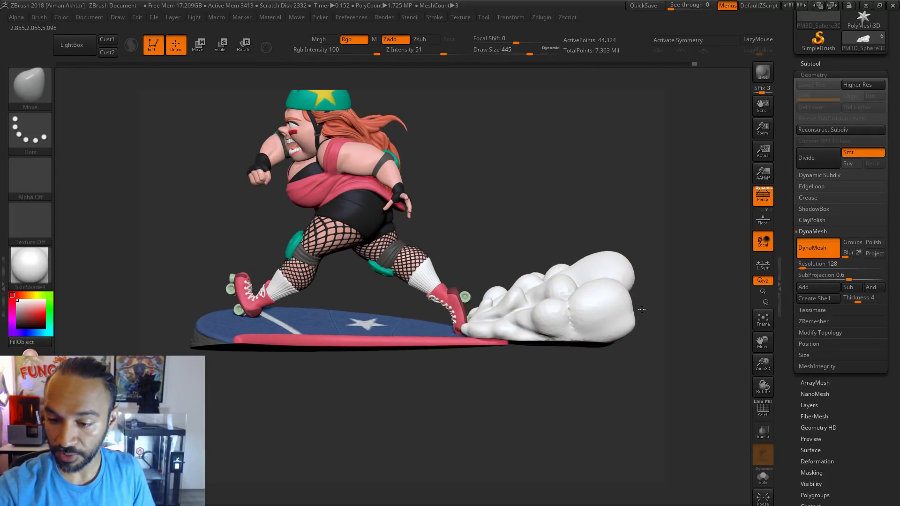
{"action": "key", "text": "shift"}
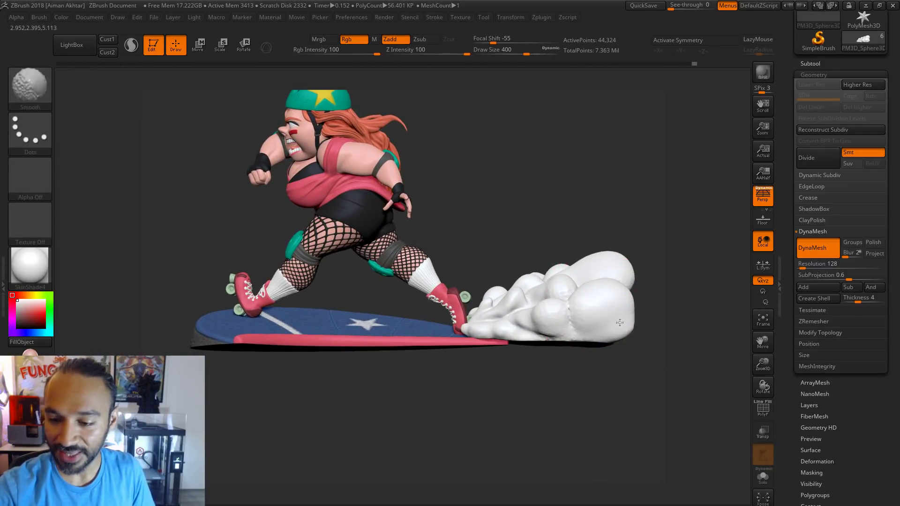
{"action": "key", "text": "s"}
{"action": "left_click_drag", "start_coordinate": [624, 312], "coordinate": [618, 312]}
{"action": "left_click_drag", "start_coordinate": [623, 314], "coordinate": [629, 313]}
{"action": "key", "text": "shift"}
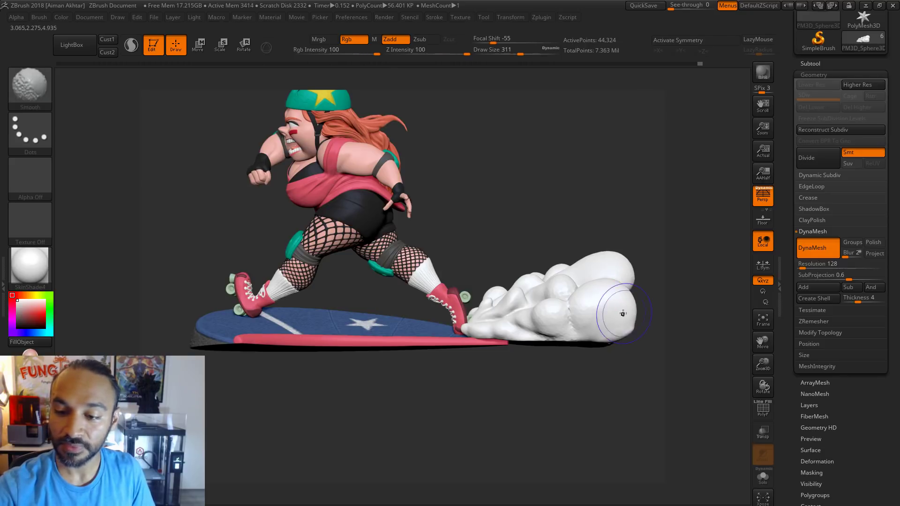
Push the lower rear puff and the side bulge on the cloud's far side into shape with the Move brush.
{"action": "mouse_move", "coordinate": [571, 401]}
{"action": "left_mouse_down"}
{"action": "mouse_move", "coordinate": [665, 382]}
{"action": "mouse_move", "coordinate": [468, 358]}
{"action": "left_mouse_up"}
{"action": "left_click_drag", "start_coordinate": [476, 304], "coordinate": [445, 280]}
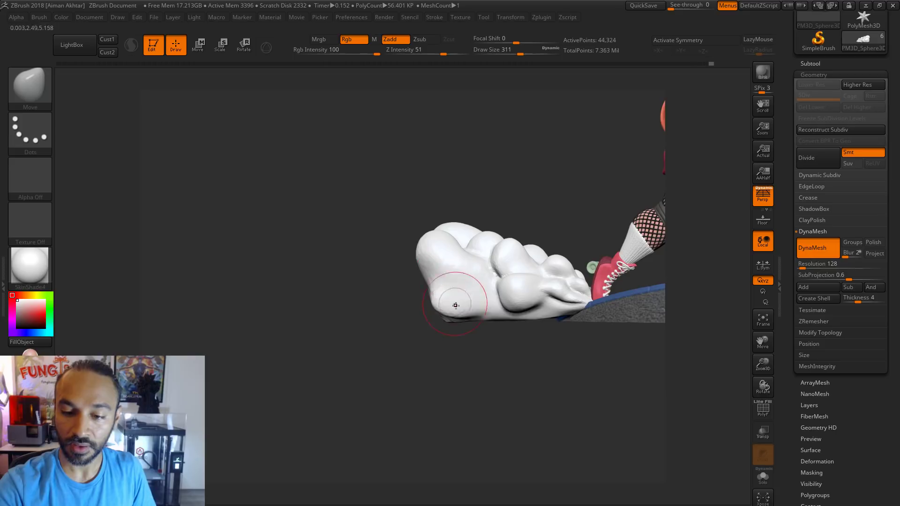
{"action": "left_click_drag", "start_coordinate": [470, 314], "coordinate": [450, 325]}
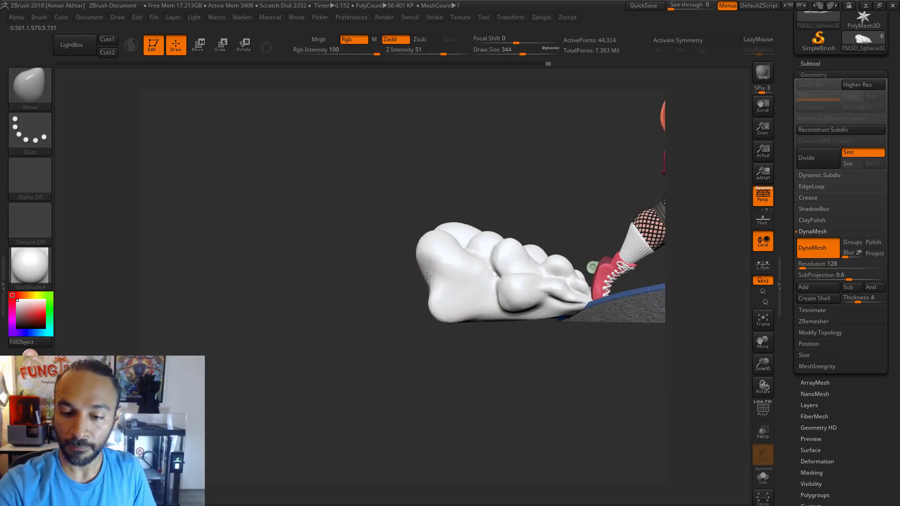
{"action": "key", "text": "s"}
{"action": "left_click", "coordinate": [526, 301]}
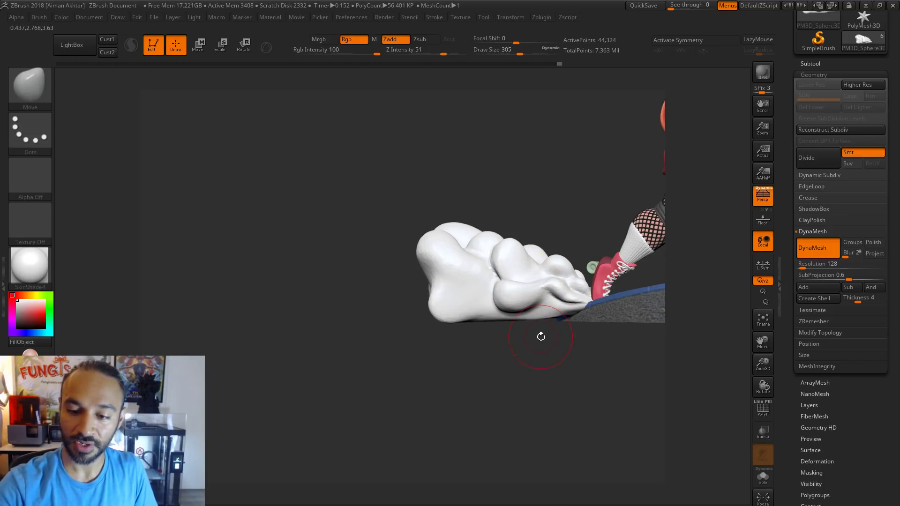
Choose the Spiral brush for the smoke cloud and set its draw size to 533.
{"action": "left_click", "coordinate": [46, 101]}
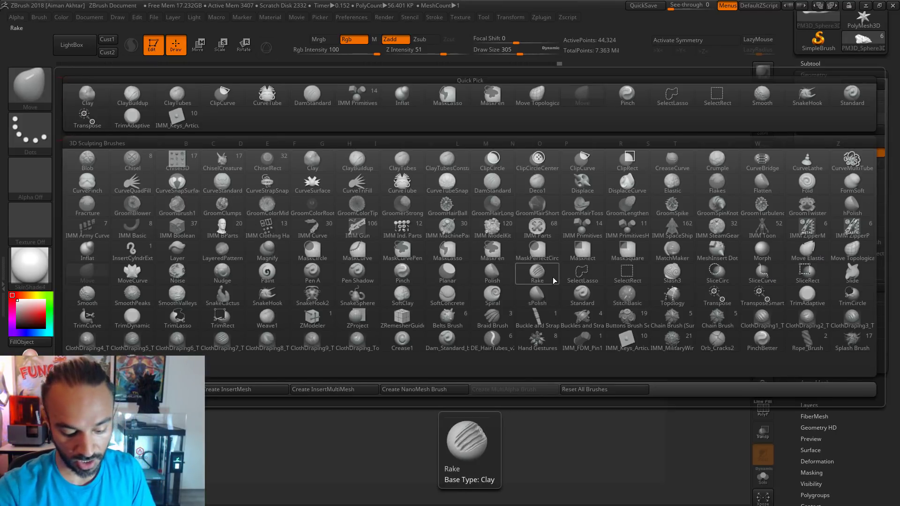
{"action": "key", "text": "t"}
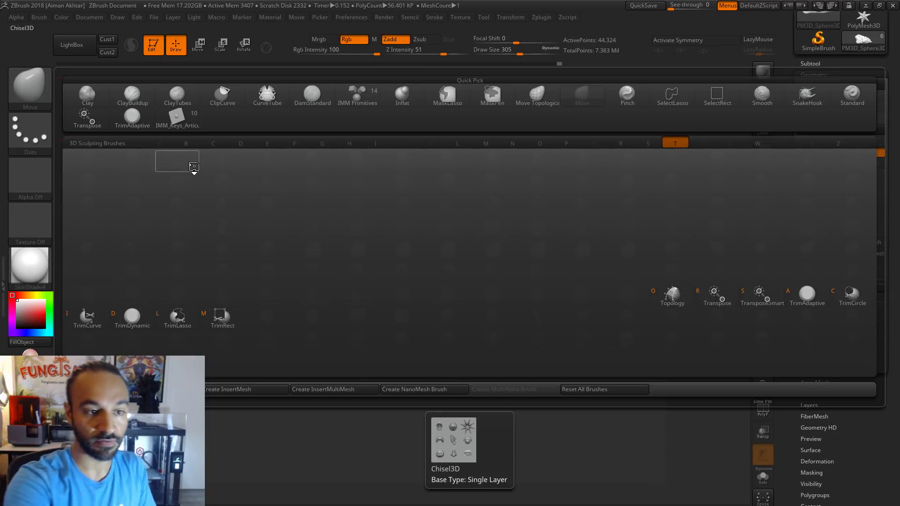
{"action": "left_click", "coordinate": [38, 103]}
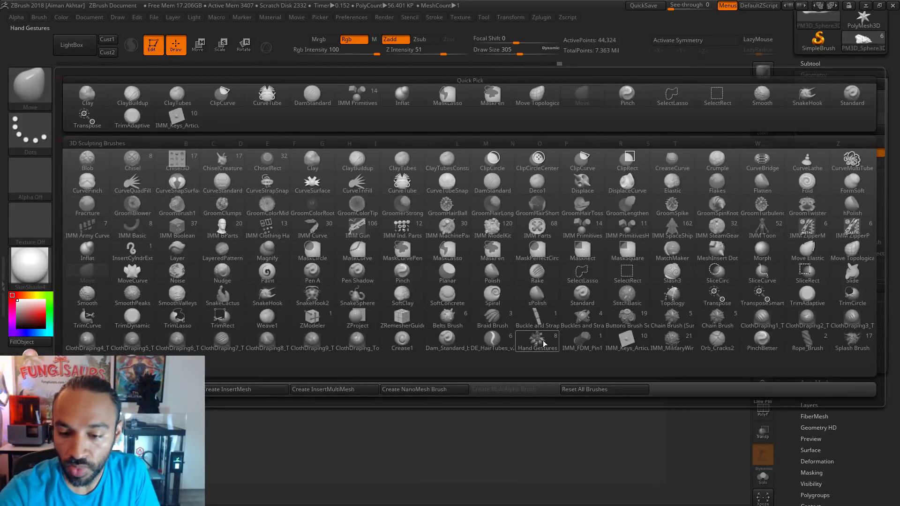
{"action": "left_click", "coordinate": [500, 298]}
{"action": "mouse_move", "coordinate": [508, 384]}
{"action": "left_mouse_down"}
{"action": "mouse_move", "coordinate": [509, 422]}
{"action": "mouse_move", "coordinate": [527, 363]}
{"action": "left_mouse_up"}
{"action": "key", "text": "s"}
{"action": "left_click_drag", "start_coordinate": [535, 279], "coordinate": [548, 279]}
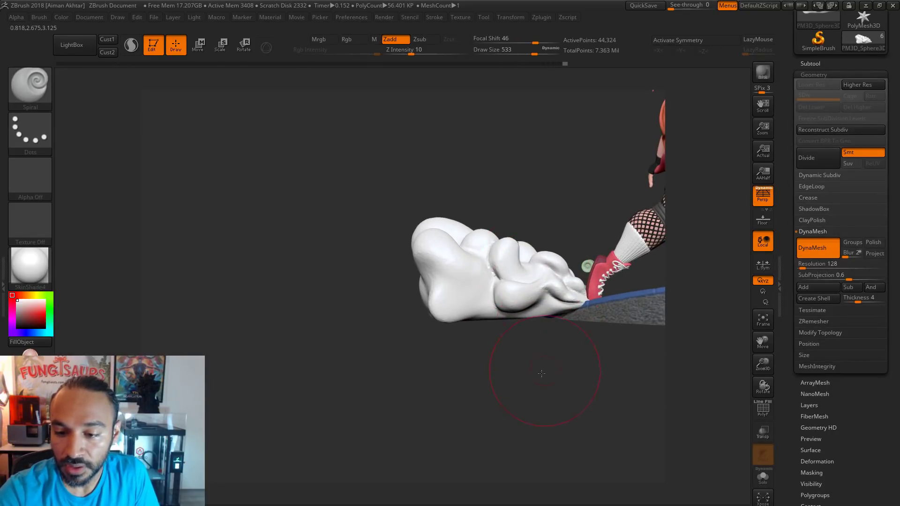
Twist the puffs on the skater-facing side of the cloud into curls with the Spiral brush, undoing unwanted strokes.
{"action": "mouse_move", "coordinate": [542, 374]}
{"action": "left_mouse_down"}
{"action": "mouse_move", "coordinate": [545, 285]}
{"action": "mouse_move", "coordinate": [614, 281]}
{"action": "mouse_move", "coordinate": [609, 263]}
{"action": "left_mouse_up"}
{"action": "key", "text": "ctrl+z"}
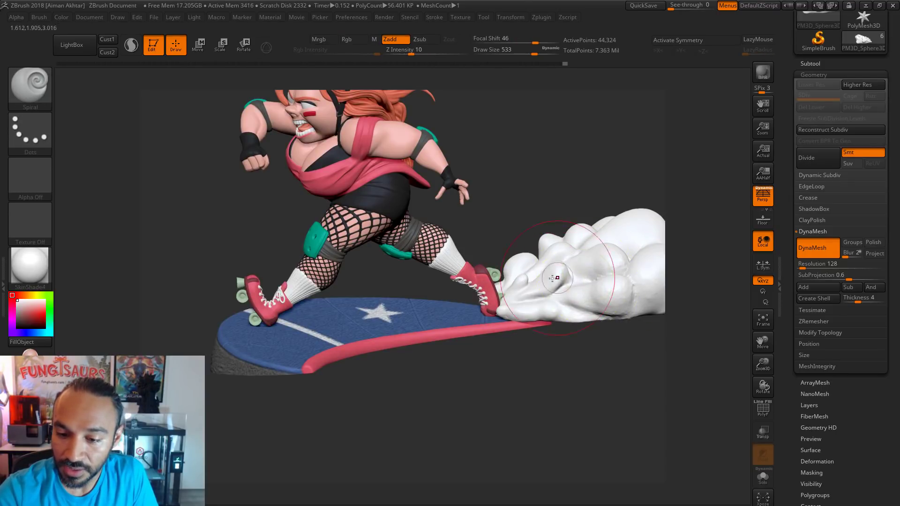
{"action": "left_click_drag", "start_coordinate": [553, 278], "coordinate": [571, 263]}
{"action": "right_click_drag", "start_coordinate": [590, 291], "coordinate": [546, 274]}
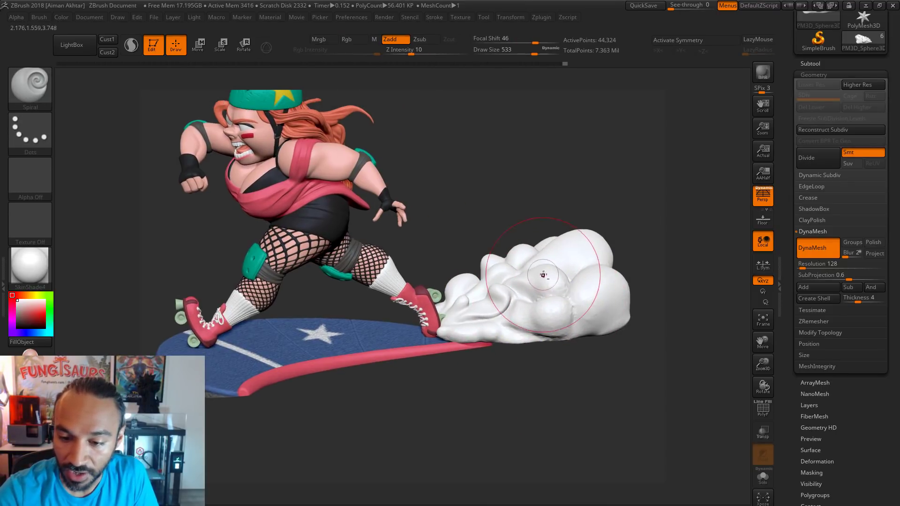
{"action": "key", "text": "ctrl+z"}
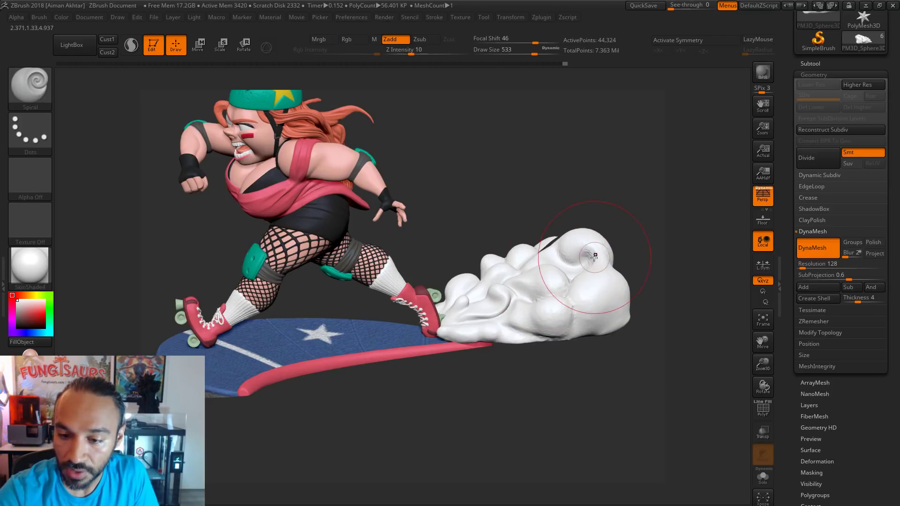
{"action": "left_click_drag", "start_coordinate": [572, 261], "coordinate": [588, 248]}
{"action": "mouse_move", "coordinate": [588, 248]}
{"action": "right_mouse_down"}
{"action": "mouse_move", "coordinate": [586, 384]}
{"action": "mouse_move", "coordinate": [576, 355]}
{"action": "right_mouse_up"}
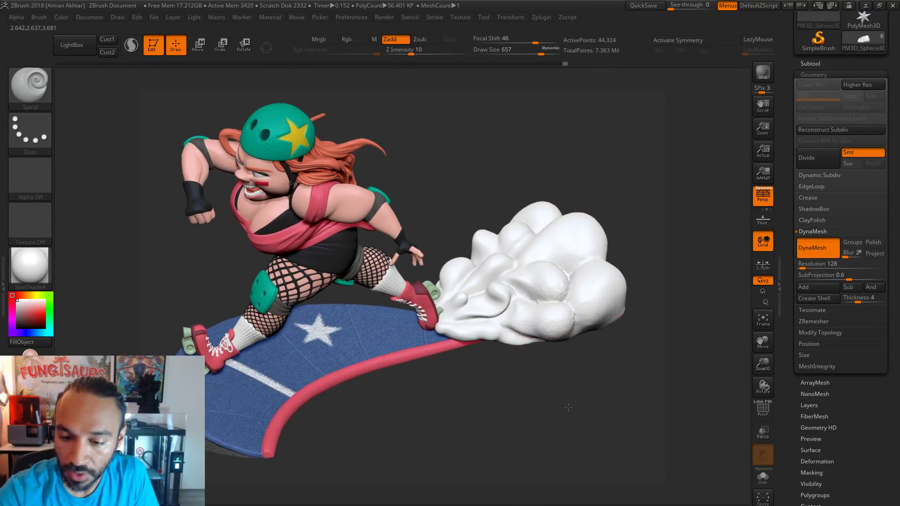
Swirl the cloud's lower edge, middle puffs and large rear puffs from above with the Spiral brush, raising its draw size to 825.
{"action": "right_click_drag", "start_coordinate": [568, 407], "coordinate": [560, 328]}
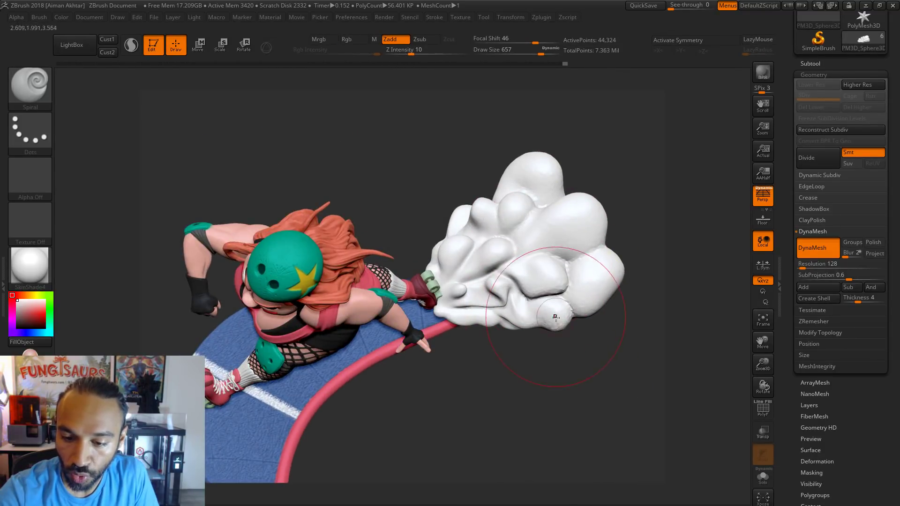
{"action": "left_click_drag", "start_coordinate": [556, 318], "coordinate": [526, 299]}
{"action": "left_click_drag", "start_coordinate": [544, 356], "coordinate": [550, 398]}
{"action": "left_click_drag", "start_coordinate": [498, 221], "coordinate": [494, 230]}
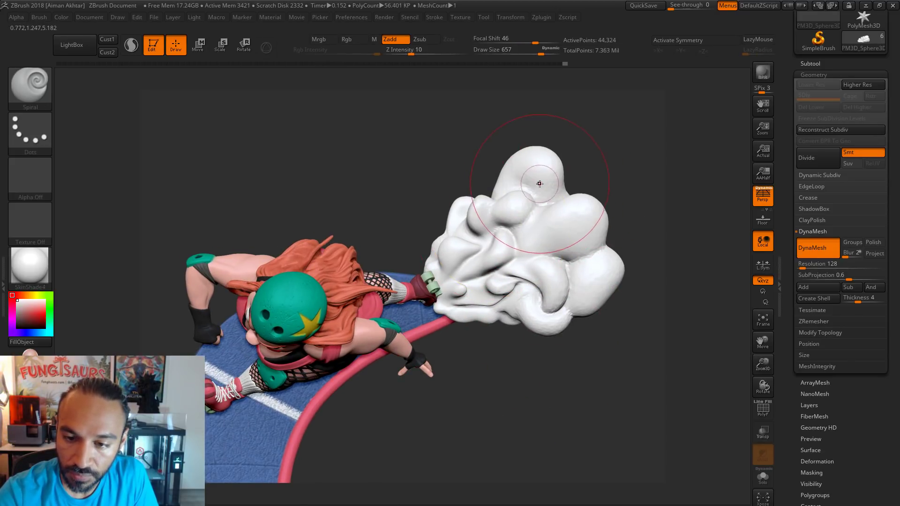
{"action": "left_click_drag", "start_coordinate": [539, 183], "coordinate": [531, 188]}
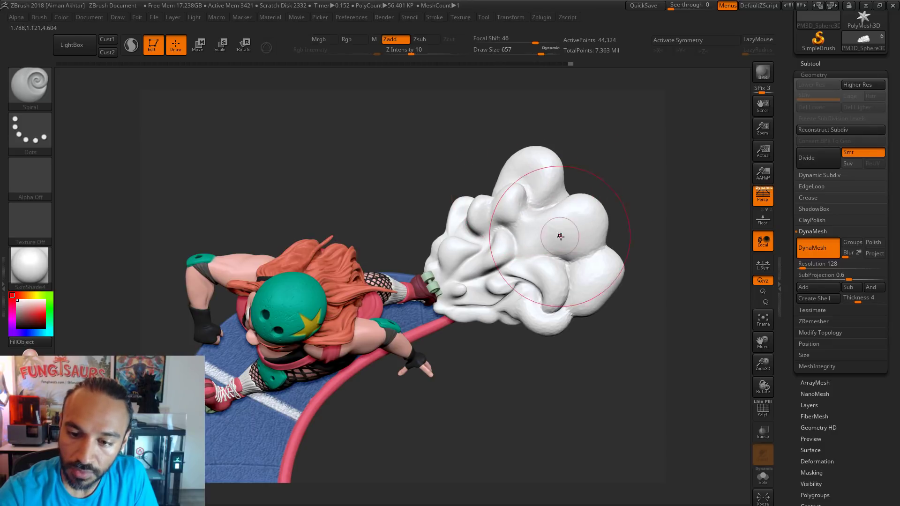
{"action": "key", "text": "]"}
{"action": "left_click_drag", "start_coordinate": [584, 248], "coordinate": [580, 241]}
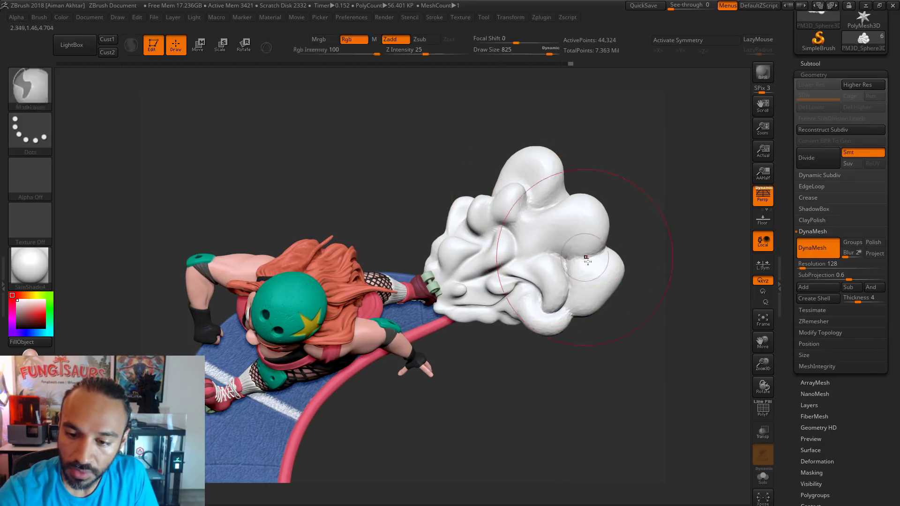
Reduce the Spiral brush's draw size to 331 for working on the small puffs beside the rear skate.
{"action": "left_click_drag", "start_coordinate": [656, 375], "coordinate": [637, 291]}
{"action": "key", "text": "s"}
{"action": "left_click_drag", "start_coordinate": [580, 343], "coordinate": [532, 343]}
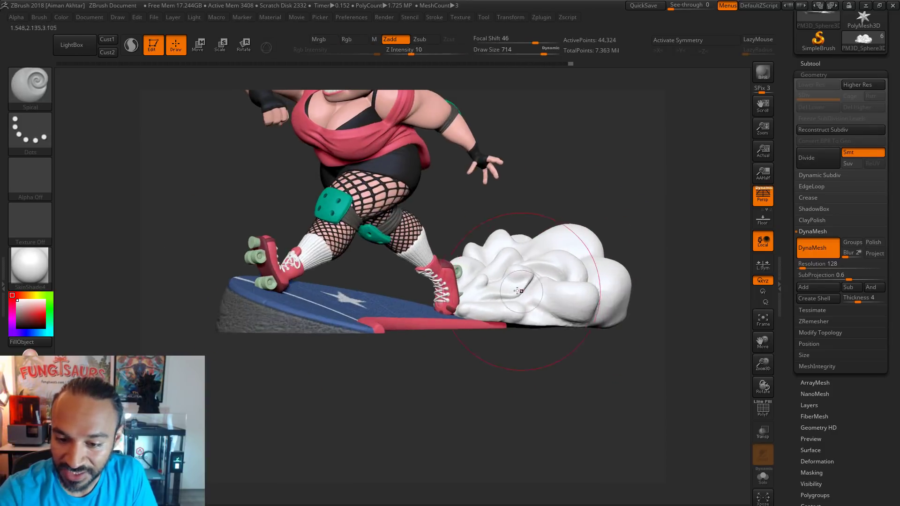
{"action": "key", "text": "s"}
{"action": "left_click_drag", "start_coordinate": [525, 287], "coordinate": [493, 285]}
{"action": "mouse_move", "coordinate": [506, 354]}
{"action": "left_mouse_down"}
{"action": "mouse_move", "coordinate": [471, 286]}
{"action": "mouse_move", "coordinate": [488, 277]}
{"action": "left_mouse_up"}
{"action": "key", "text": "]"}
{"action": "key", "text": "ctrl+z"}
{"action": "key", "text": "["}
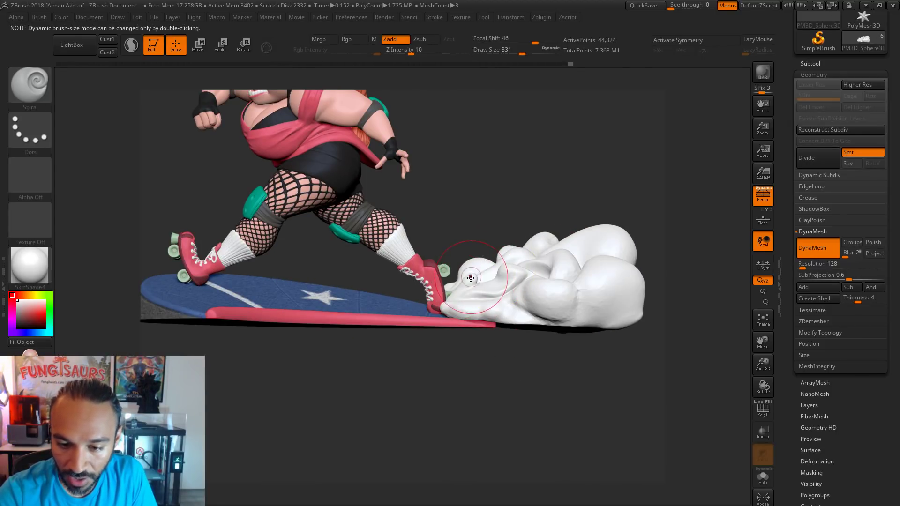
Try to twist the small round puff directly behind the rear skate's wheels with the Spiral brush.
{"action": "mouse_move", "coordinate": [507, 372]}
{"action": "left_mouse_down"}
{"action": "mouse_move", "coordinate": [494, 378]}
{"action": "mouse_move", "coordinate": [539, 395]}
{"action": "mouse_move", "coordinate": [493, 373]}
{"action": "left_mouse_up"}
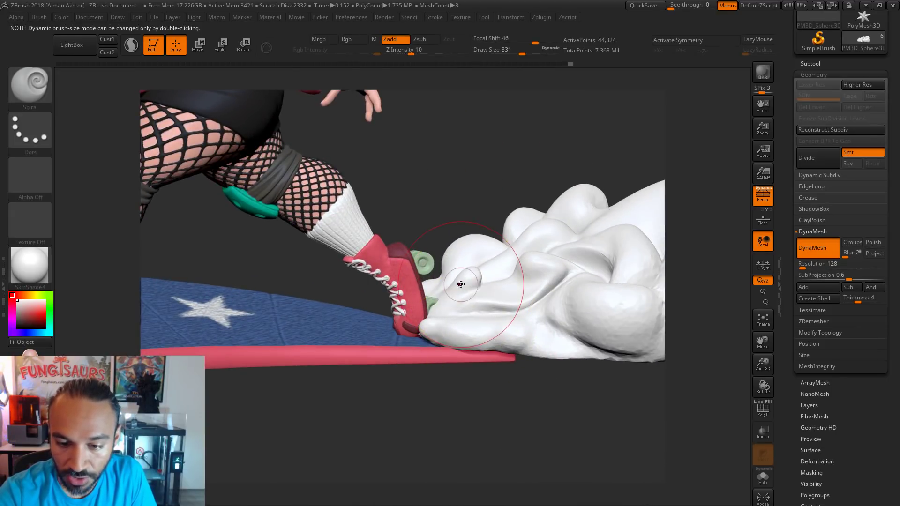
{"action": "key", "text": "s"}
{"action": "left_click_drag", "start_coordinate": [469, 280], "coordinate": [467, 280]}
{"action": "left_click_drag", "start_coordinate": [467, 280], "coordinate": [478, 270]}
{"action": "key", "text": "ctrl+z"}
{"action": "key", "text": "s"}
{"action": "key", "text": "ctrl+z"}
Try different Spiral brush sizes on the folds along the side of the cloud, undoing the last three changes.
{"action": "mouse_move", "coordinate": [478, 394]}
{"action": "left_mouse_down"}
{"action": "mouse_move", "coordinate": [515, 389]}
{"action": "mouse_move", "coordinate": [478, 387]}
{"action": "mouse_move", "coordinate": [486, 369]}
{"action": "left_mouse_up"}
{"action": "key", "text": "s"}
{"action": "mouse_move", "coordinate": [562, 292]}
{"action": "left_mouse_down"}
{"action": "mouse_move", "coordinate": [628, 275]}
{"action": "mouse_move", "coordinate": [611, 275]}
{"action": "mouse_move", "coordinate": [636, 281]}
{"action": "mouse_move", "coordinate": [589, 304]}
{"action": "left_mouse_up"}
{"action": "key", "text": "s"}
{"action": "key", "text": "s"}
{"action": "key", "text": "ctrl+z"}
{"action": "key", "text": "ctrl+z"}
{"action": "key", "text": "ctrl+z"}
Swirl the puffs on the cloud's far side with the Spiral brush at a draw size of 550, undoing the last two changes.
{"action": "mouse_move", "coordinate": [590, 251]}
{"action": "left_mouse_down"}
{"action": "mouse_move", "coordinate": [603, 264]}
{"action": "mouse_move", "coordinate": [614, 239]}
{"action": "mouse_move", "coordinate": [605, 220]}
{"action": "left_mouse_up"}
{"action": "key", "text": "s"}
{"action": "left_click_drag", "start_coordinate": [452, 265], "coordinate": [453, 265]}
{"action": "mouse_move", "coordinate": [447, 248]}
{"action": "left_mouse_down"}
{"action": "mouse_move", "coordinate": [482, 192]}
{"action": "mouse_move", "coordinate": [471, 221]}
{"action": "left_mouse_up"}
{"action": "key", "text": "ctrl+z"}
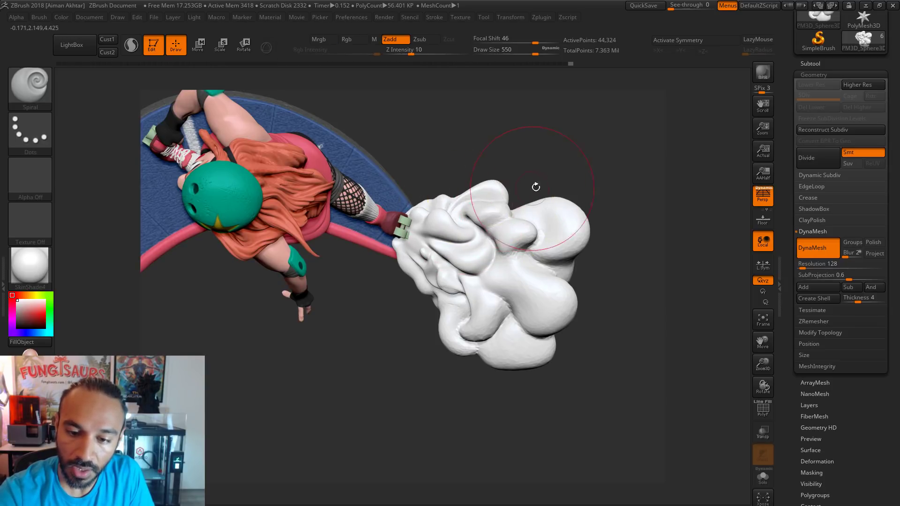
{"action": "key", "text": "ctrl+z"}
Try to curl the two outer rear puffs from above with the Spiral brush at a draw size of 773.
{"action": "key", "text": "s"}
{"action": "left_click_drag", "start_coordinate": [558, 209], "coordinate": [570, 209]}
{"action": "mouse_move", "coordinate": [546, 232]}
{"action": "left_mouse_down"}
{"action": "mouse_move", "coordinate": [568, 206]}
{"action": "mouse_move", "coordinate": [569, 239]}
{"action": "left_mouse_up"}
{"action": "left_click_drag", "start_coordinate": [516, 333], "coordinate": [530, 362]}
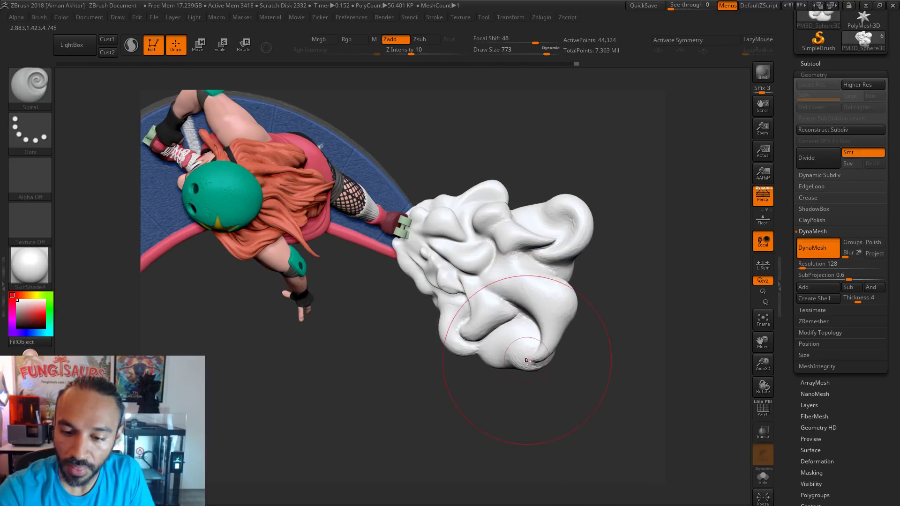
{"action": "key", "text": "ctrl+z"}
{"action": "key", "text": "ctrl+z"}
Try a large Spiral twist on the flat lower area of the cloud's far side.
{"action": "mouse_move", "coordinate": [625, 309]}
{"action": "left_mouse_down"}
{"action": "mouse_move", "coordinate": [659, 242]}
{"action": "mouse_move", "coordinate": [570, 270]}
{"action": "left_mouse_up"}
{"action": "left_click_drag", "start_coordinate": [553, 412], "coordinate": [453, 375], "text": "alt"}
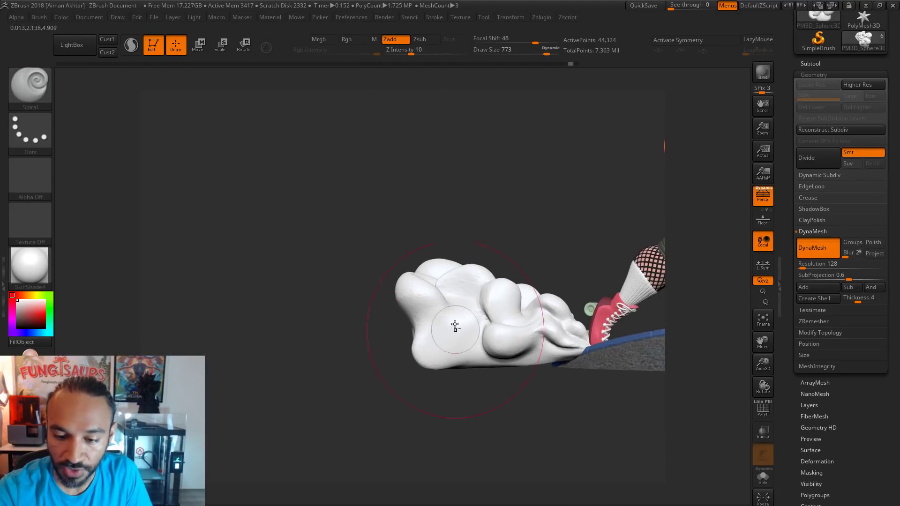
{"action": "key", "text": "s"}
{"action": "mouse_move", "coordinate": [452, 323]}
{"action": "left_mouse_down"}
{"action": "mouse_move", "coordinate": [396, 328]}
{"action": "mouse_move", "coordinate": [450, 305]}
{"action": "mouse_move", "coordinate": [483, 325]}
{"action": "mouse_move", "coordinate": [454, 371]}
{"action": "left_mouse_up"}
{"action": "key", "text": "s"}
{"action": "key", "text": "ctrl+z"}
Twist the low side bulge on the cloud's far side into a curl with a resized Spiral brush.
{"action": "key", "text": "s"}
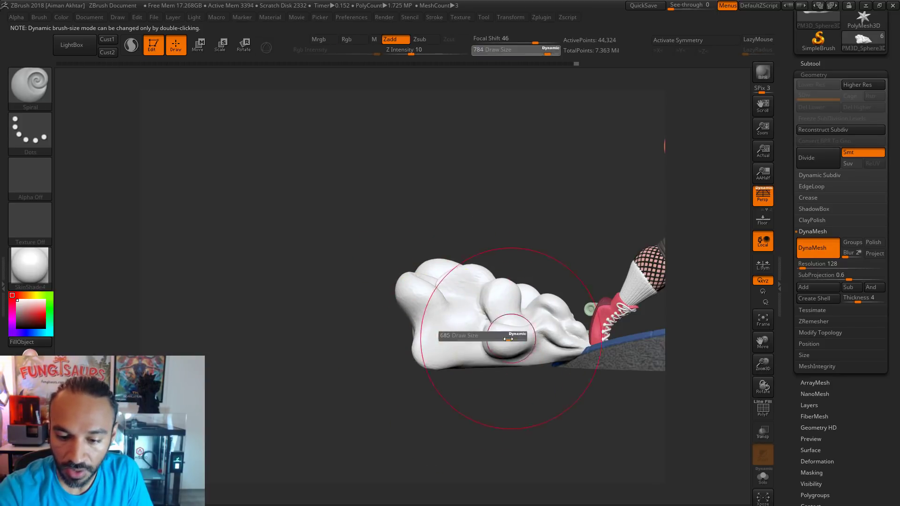
{"action": "left_click_drag", "start_coordinate": [514, 336], "coordinate": [503, 336]}
{"action": "mouse_move", "coordinate": [502, 341]}
{"action": "left_mouse_down"}
{"action": "mouse_move", "coordinate": [476, 337]}
{"action": "mouse_move", "coordinate": [520, 328]}
{"action": "left_mouse_up"}
Switch to the Move brush with a draw size of 331 for the rear puffs on the cloud's far side.
{"action": "mouse_move", "coordinate": [519, 403]}
{"action": "left_mouse_down", "text": "alt"}
{"action": "mouse_move", "coordinate": [456, 392]}
{"action": "mouse_move", "coordinate": [496, 388]}
{"action": "mouse_move", "coordinate": [456, 392]}
{"action": "left_mouse_up", "text": "alt"}
{"action": "key", "text": "b"}
{"action": "key", "text": "m"}
{"action": "key", "text": "v"}
{"action": "key", "text": "s"}
{"action": "left_click_drag", "start_coordinate": [461, 293], "coordinate": [448, 294]}
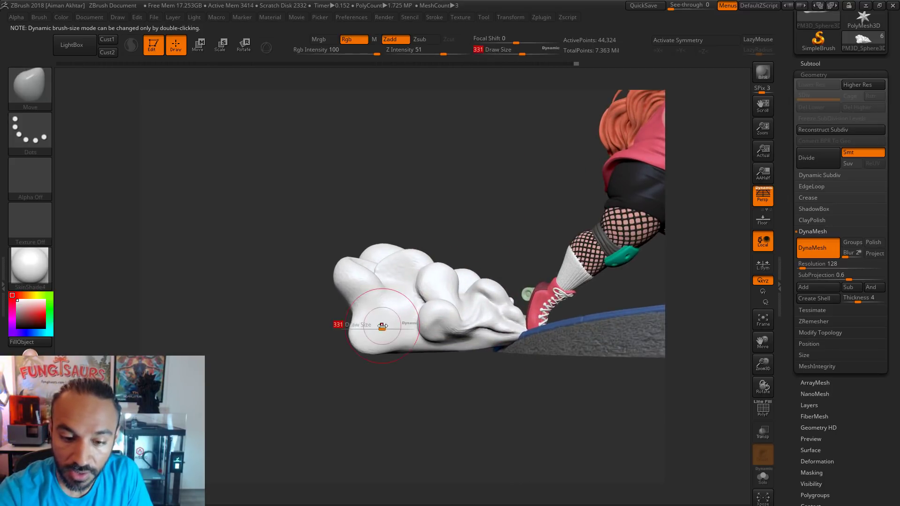
Carve deeper creases between the large rear puffs with the DamStandard brush, working around the back of the cloud.
{"action": "key", "text": "b"}
{"action": "key", "text": "d"}
{"action": "key", "text": "s"}
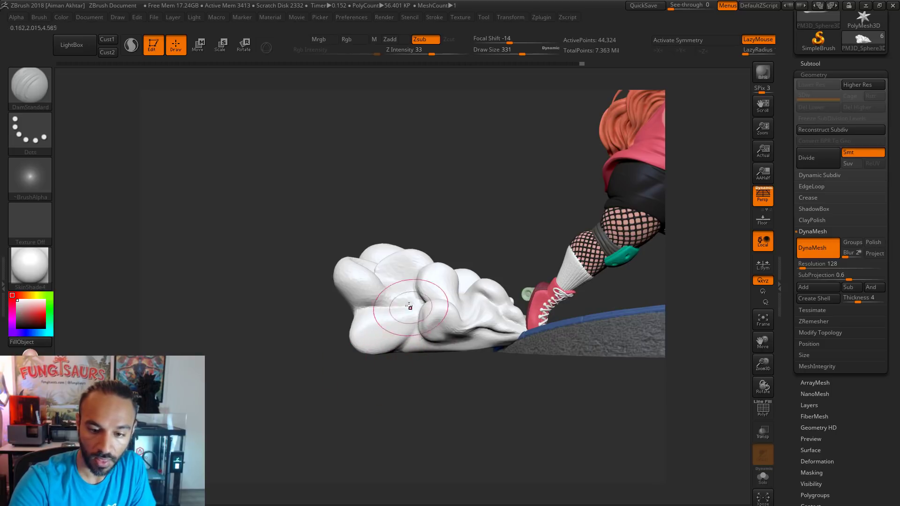
{"action": "left_click_drag", "start_coordinate": [419, 231], "coordinate": [524, 235]}
{"action": "left_click_drag", "start_coordinate": [385, 305], "coordinate": [363, 306]}
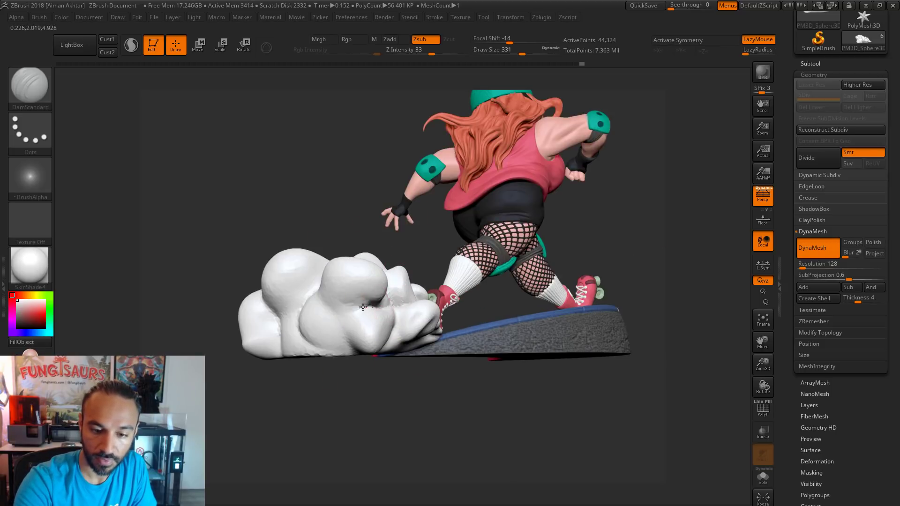
{"action": "mouse_move", "coordinate": [338, 307]}
{"action": "right_mouse_down"}
{"action": "mouse_move", "coordinate": [328, 300]}
{"action": "mouse_move", "coordinate": [334, 290]}
{"action": "right_mouse_up"}
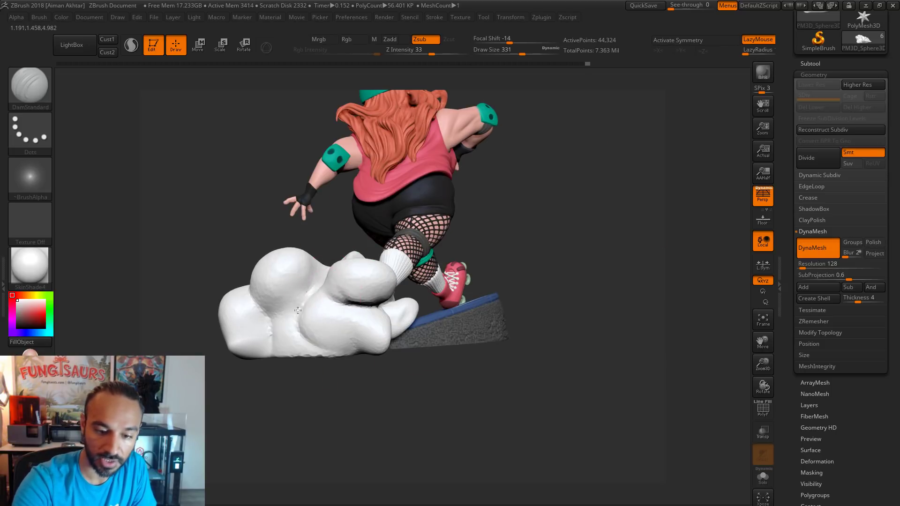
{"action": "right_click_drag", "start_coordinate": [459, 360], "coordinate": [420, 333]}
{"action": "right_click_drag", "start_coordinate": [346, 266], "coordinate": [368, 292]}
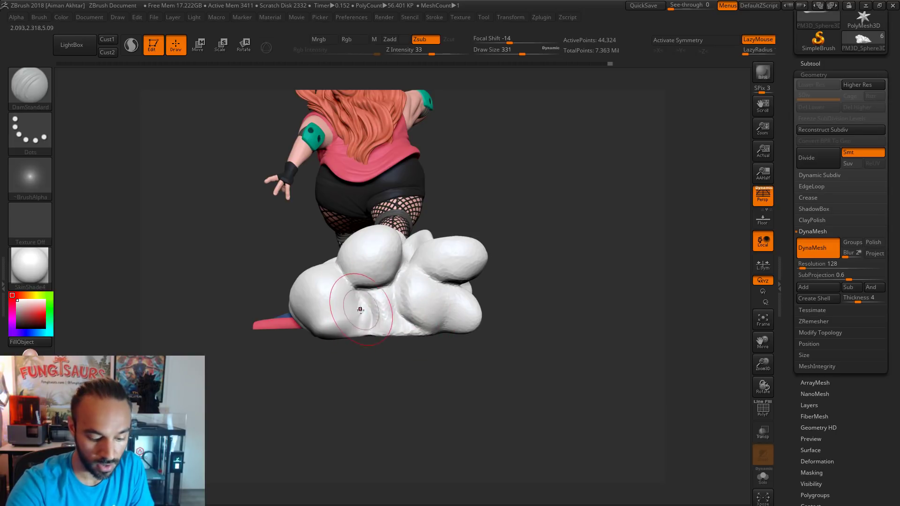
Switch to the Inflat brush and smooth the lower rear puffs across the back of the cloud.
{"action": "key", "text": "b"}
{"action": "key", "text": "i"}
{"action": "key", "text": "n"}
{"action": "key", "text": "shift"}
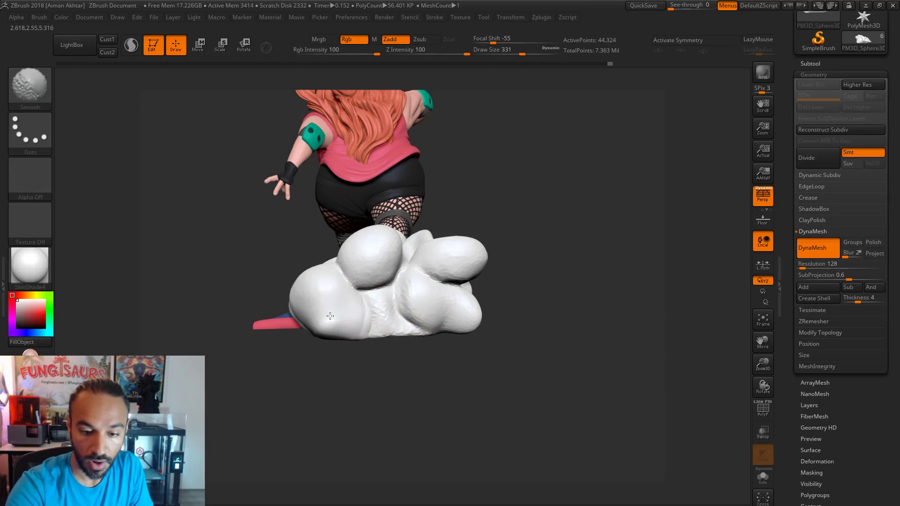
{"action": "left_click_drag", "start_coordinate": [328, 311], "coordinate": [440, 324], "text": "shift"}
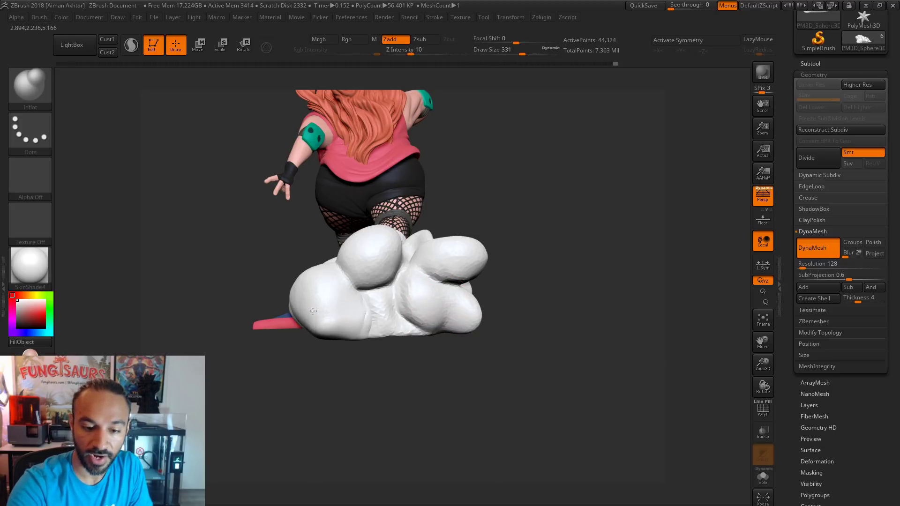
Examine the whole skater and smoke cloud from the front, side and back, with perspective turned off for the side view.
{"action": "left_click_drag", "start_coordinate": [407, 377], "coordinate": [509, 347]}
{"action": "key", "text": "f"}
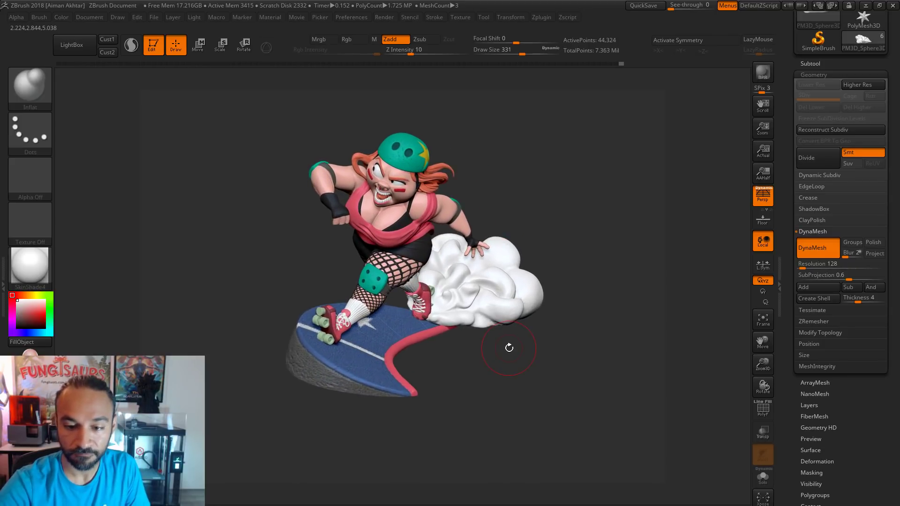
{"action": "left_click_drag", "start_coordinate": [523, 377], "coordinate": [542, 454]}
{"action": "mouse_move", "coordinate": [516, 413]}
{"action": "left_mouse_down"}
{"action": "mouse_move", "coordinate": [509, 414]}
{"action": "mouse_move", "coordinate": [543, 415]}
{"action": "mouse_move", "coordinate": [498, 421]}
{"action": "mouse_move", "coordinate": [534, 413]}
{"action": "mouse_move", "coordinate": [530, 423]}
{"action": "left_mouse_up"}
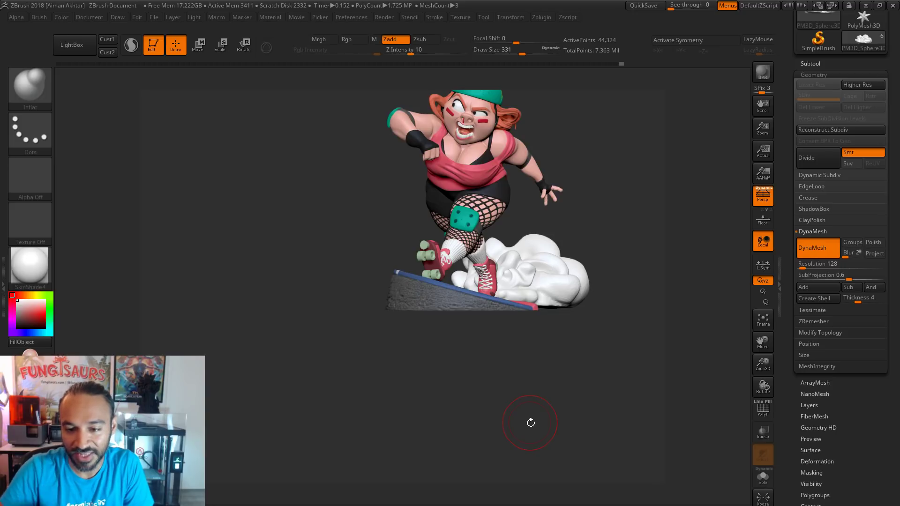
{"action": "mouse_move", "coordinate": [532, 392]}
{"action": "left_mouse_down"}
{"action": "mouse_move", "coordinate": [538, 405]}
{"action": "mouse_move", "coordinate": [473, 409]}
{"action": "mouse_move", "coordinate": [523, 420]}
{"action": "mouse_move", "coordinate": [615, 504]}
{"action": "left_mouse_up"}
{"action": "key", "text": "p"}
{"action": "mouse_move", "coordinate": [548, 451]}
{"action": "left_mouse_down", "text": "shift"}
{"action": "mouse_move", "coordinate": [445, 446]}
{"action": "mouse_move", "coordinate": [479, 454]}
{"action": "left_mouse_up", "text": "shift"}
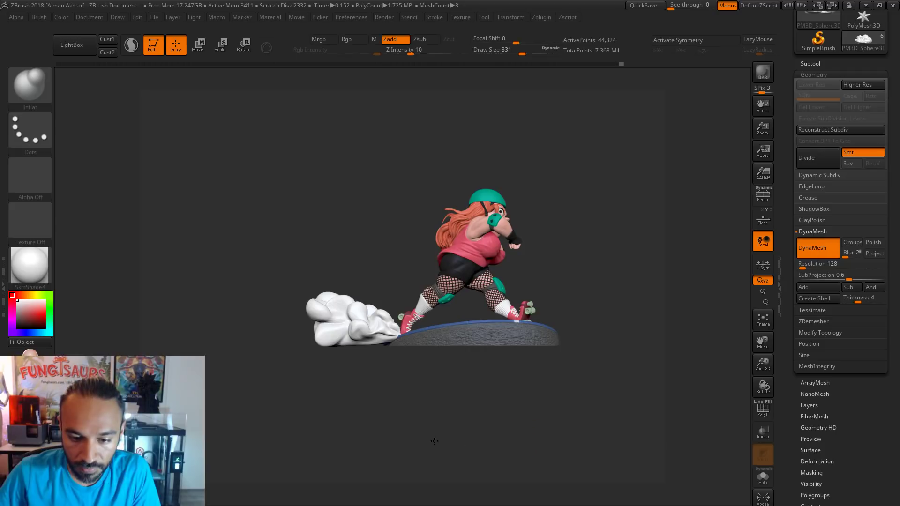
{"action": "left_click_drag", "start_coordinate": [407, 440], "coordinate": [596, 400]}
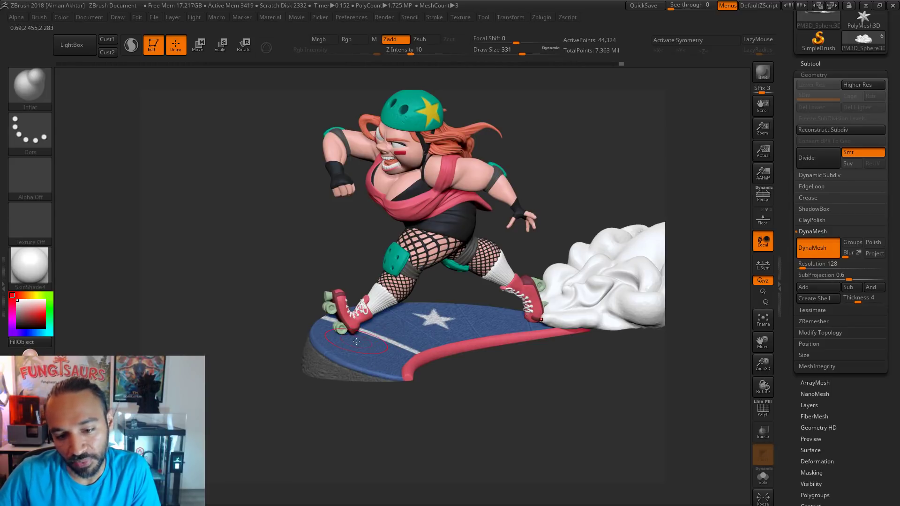
Insert a small sphere from the IMM Primitives brush on the base beside the front skate.
{"action": "left_click", "coordinate": [19, 83]}
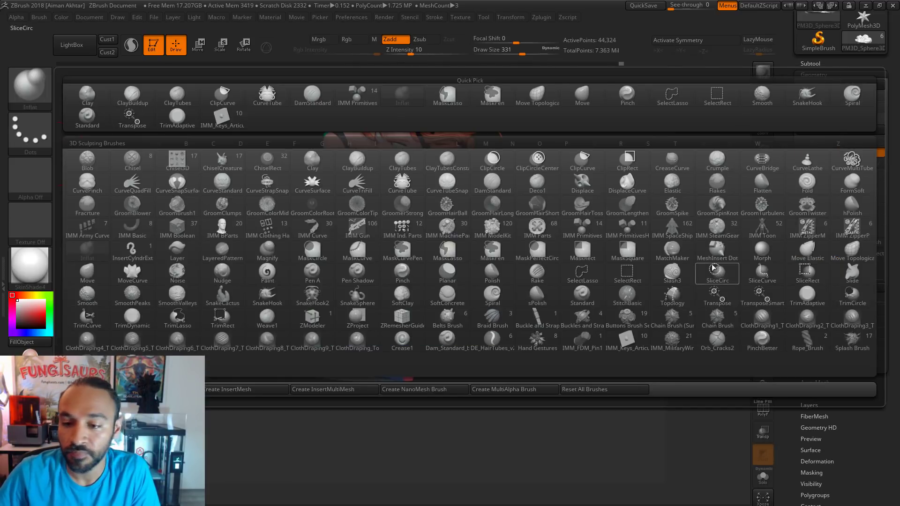
{"action": "left_click", "coordinate": [636, 233]}
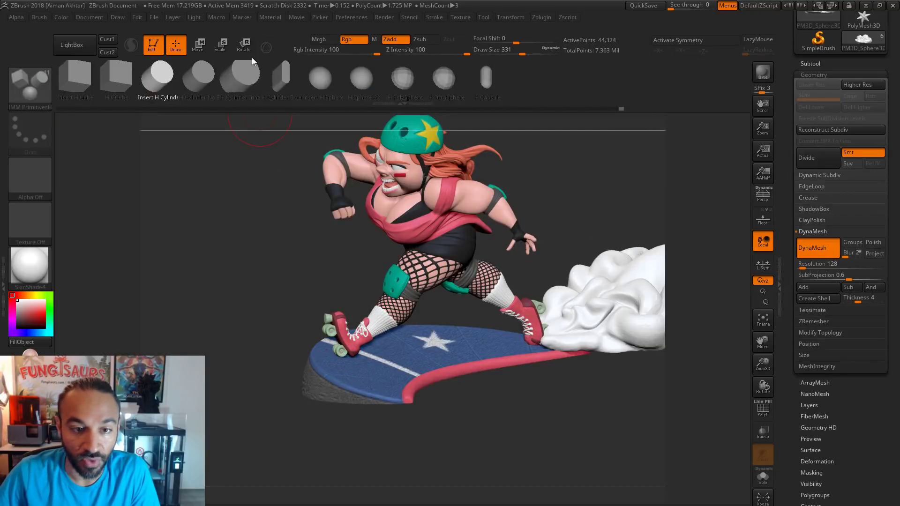
{"action": "left_click", "coordinate": [30, 86]}
{"action": "left_click", "coordinate": [582, 228]}
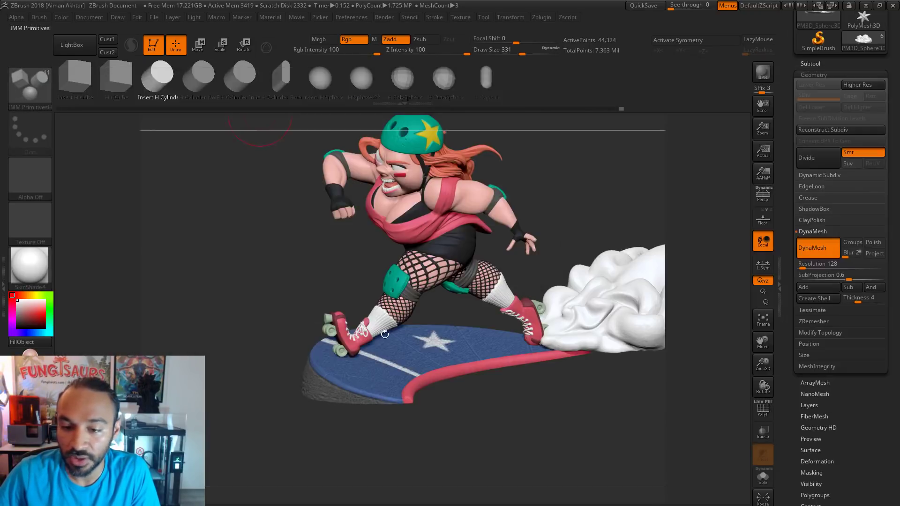
{"action": "left_click", "coordinate": [175, 77]}
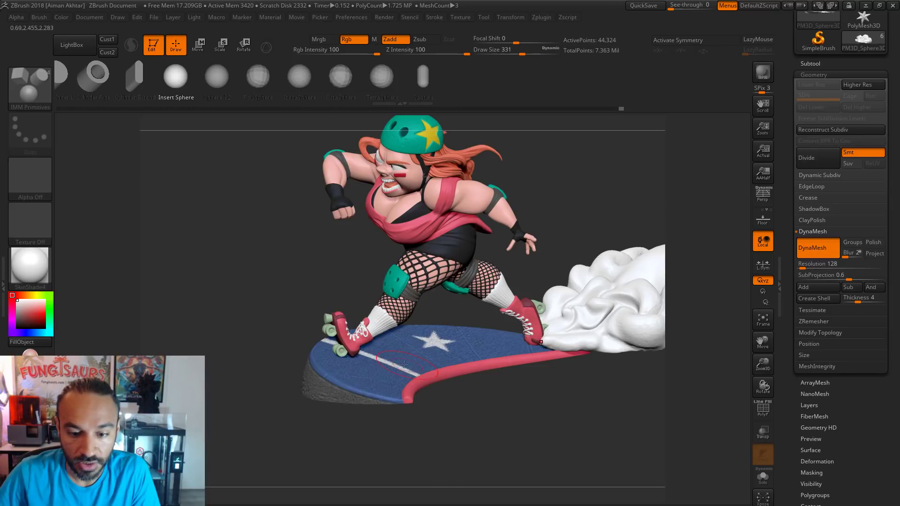
{"action": "left_click_drag", "start_coordinate": [360, 355], "coordinate": [375, 354]}
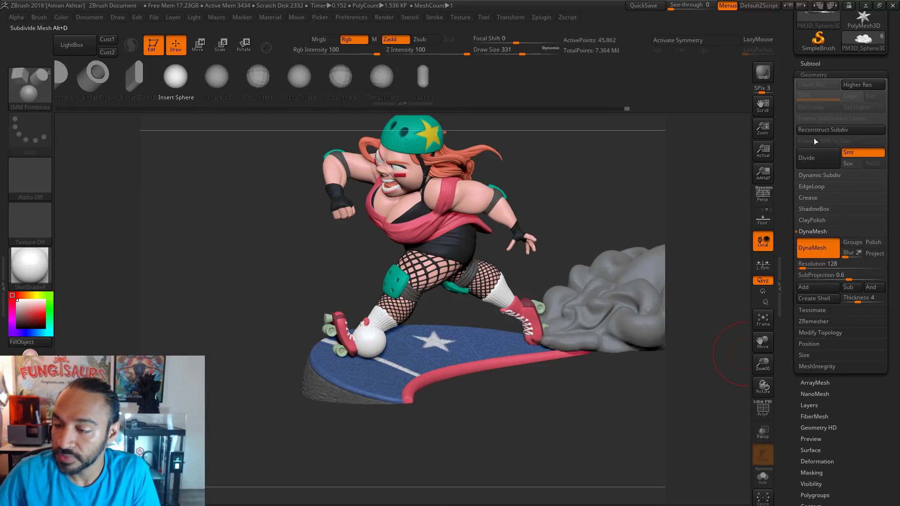
{"action": "left_click", "coordinate": [810, 63]}
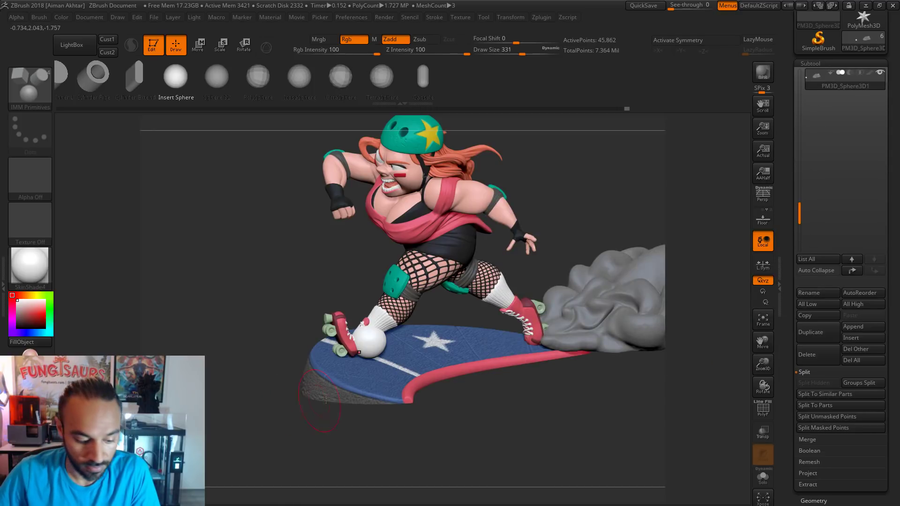
Reshape the new sphere beside the front skate with the Move brush at draw size 274 and clear the mask from the cloud.
{"action": "key", "text": "b"}
{"action": "key", "text": "m"}
{"action": "key", "text": "v"}
{"action": "key", "text": "s"}
{"action": "mouse_move", "coordinate": [374, 341]}
{"action": "left_mouse_down"}
{"action": "mouse_move", "coordinate": [385, 341]}
{"action": "mouse_move", "coordinate": [359, 318]}
{"action": "mouse_move", "coordinate": [360, 305]}
{"action": "left_mouse_up"}
{"action": "key", "text": "s"}
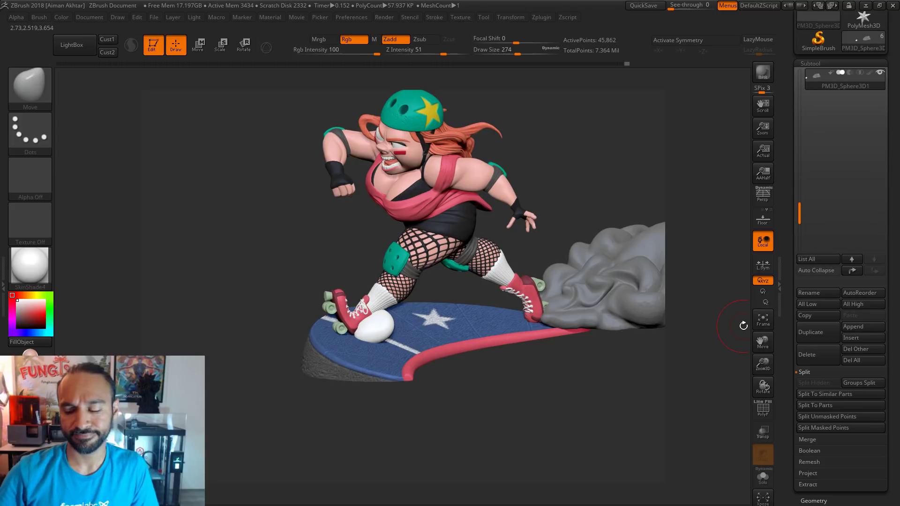
{"action": "left_click", "coordinate": [604, 285], "text": "alt"}
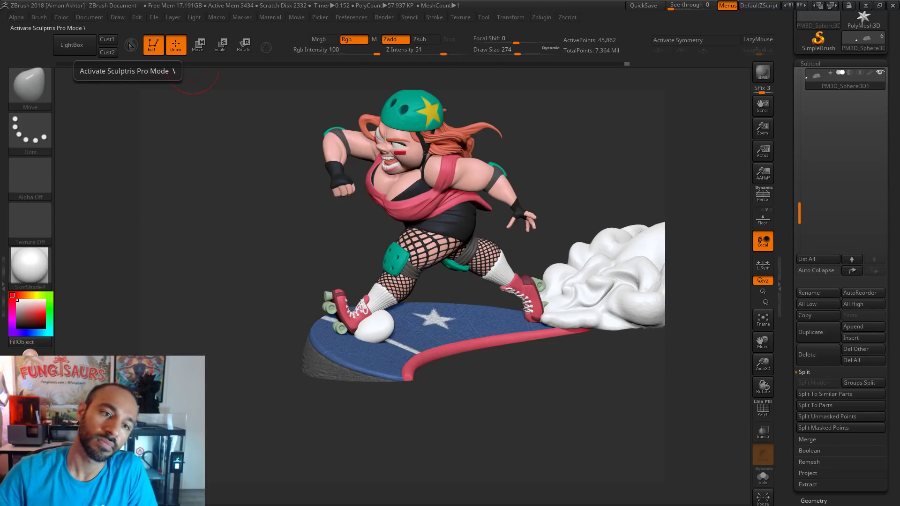
Remesh the smoke cloud and the inserted sphere with DynaMesh at resolution 128.
{"action": "key", "text": "ctrl"}
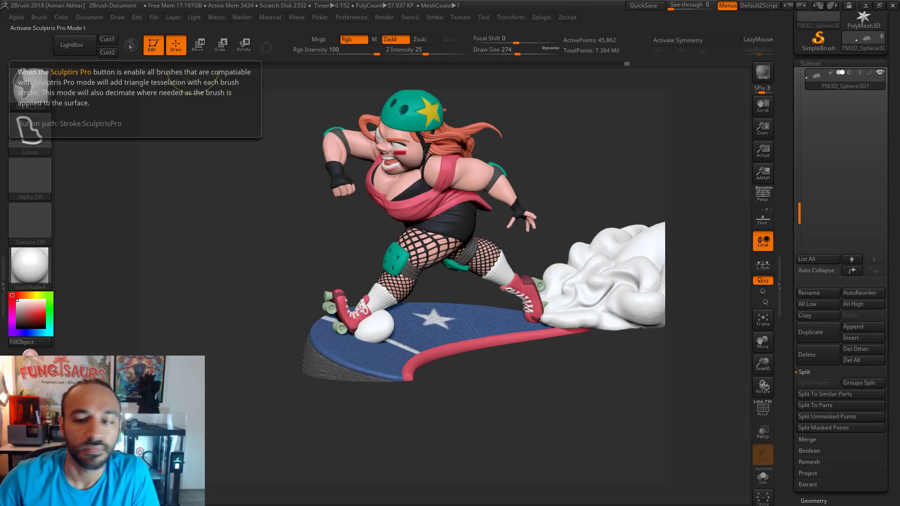
{"action": "left_click", "coordinate": [813, 501]}
{"action": "left_click", "coordinate": [818, 248]}
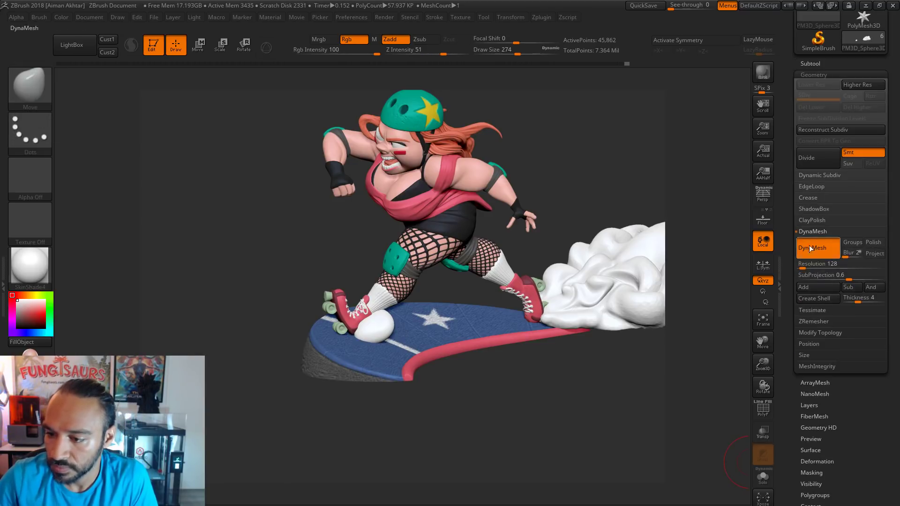
{"action": "left_click", "coordinate": [643, 380], "text": "ctrl"}
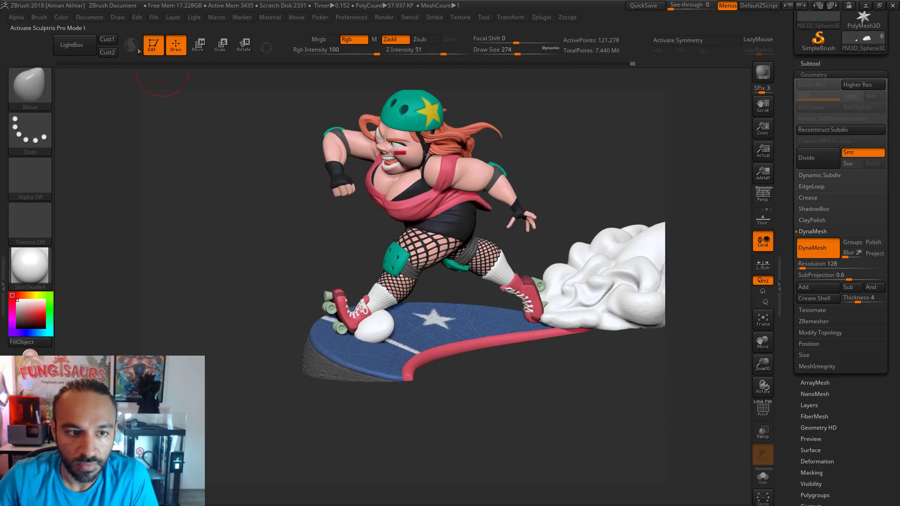
Smooth the sphere beside the front skate and push it lower with the Move brush at draw size 257.
{"action": "mouse_move", "coordinate": [366, 341]}
{"action": "left_mouse_down", "text": "shift"}
{"action": "mouse_move", "coordinate": [359, 342]}
{"action": "mouse_move", "coordinate": [363, 323]}
{"action": "mouse_move", "coordinate": [429, 311]}
{"action": "left_mouse_up", "text": "shift"}
{"action": "left_click_drag", "start_coordinate": [383, 329], "coordinate": [368, 327]}
{"action": "key", "text": "s"}
{"action": "left_click_drag", "start_coordinate": [370, 333], "coordinate": [369, 327]}
{"action": "mouse_move", "coordinate": [354, 274]}
{"action": "left_mouse_down"}
{"action": "mouse_move", "coordinate": [478, 352]}
{"action": "mouse_move", "coordinate": [429, 281]}
{"action": "mouse_move", "coordinate": [494, 369]}
{"action": "mouse_move", "coordinate": [473, 342]}
{"action": "mouse_move", "coordinate": [530, 313]}
{"action": "mouse_move", "coordinate": [413, 307]}
{"action": "left_mouse_up"}
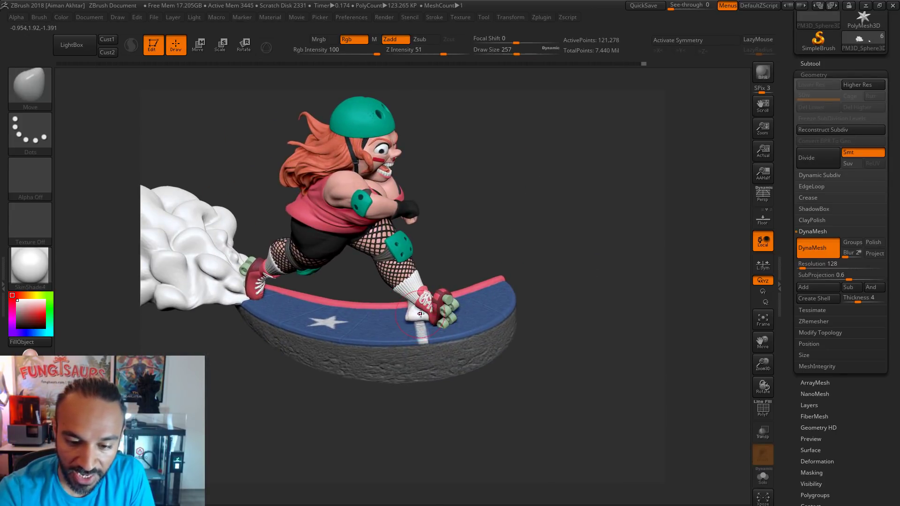
Stretch the small form behind the front skate into a thin, pointed wedge with the Move brush at draw sizes 293 and 445.
{"action": "key", "text": "bracketright"}
{"action": "left_click_drag", "start_coordinate": [456, 245], "coordinate": [416, 307]}
{"action": "key", "text": "s"}
{"action": "left_click_drag", "start_coordinate": [407, 316], "coordinate": [413, 327]}
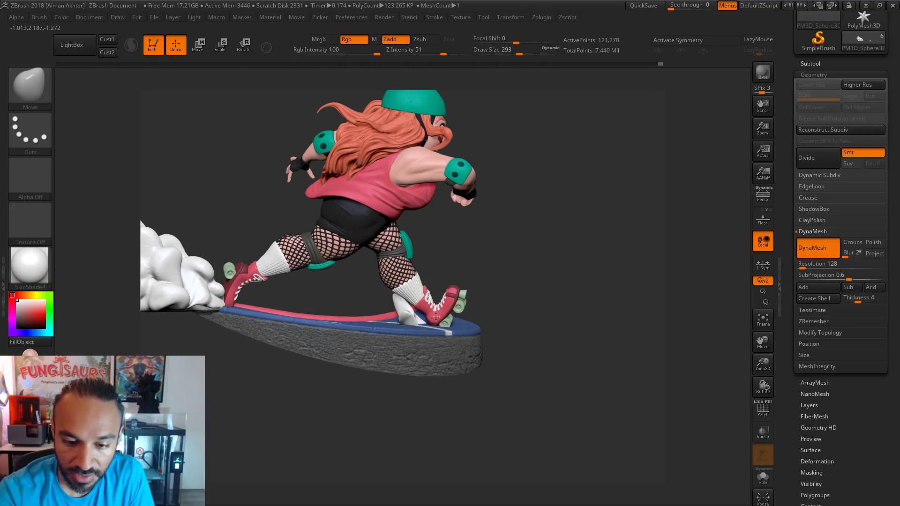
{"action": "mouse_move", "coordinate": [512, 261]}
{"action": "left_mouse_down"}
{"action": "mouse_move", "coordinate": [423, 319]}
{"action": "mouse_move", "coordinate": [395, 315]}
{"action": "mouse_move", "coordinate": [414, 322]}
{"action": "mouse_move", "coordinate": [407, 331]}
{"action": "mouse_move", "coordinate": [414, 322]}
{"action": "left_mouse_up"}
{"action": "key", "text": "s"}
{"action": "key", "text": "s"}
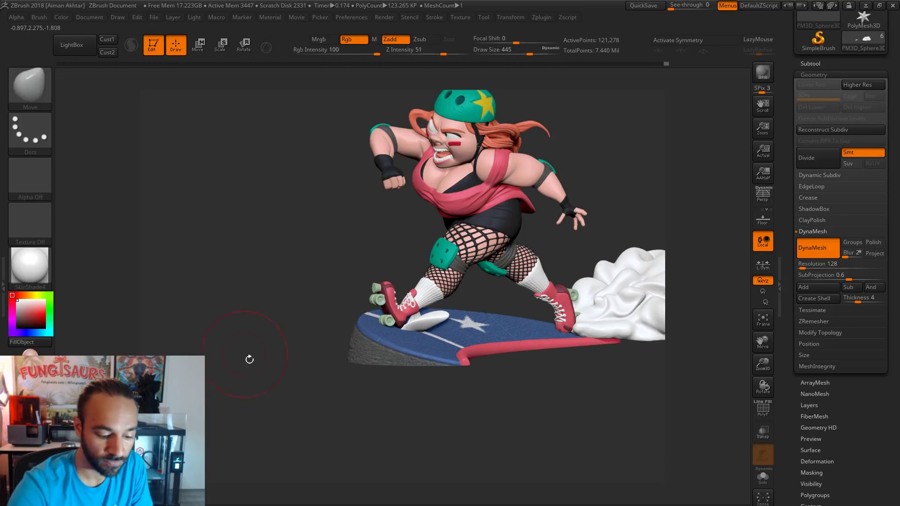
Flatten the surface of the wedge beside the front skate with the hPolish brush.
{"action": "key", "text": "b"}
{"action": "key", "text": "h"}
{"action": "key", "text": "p"}
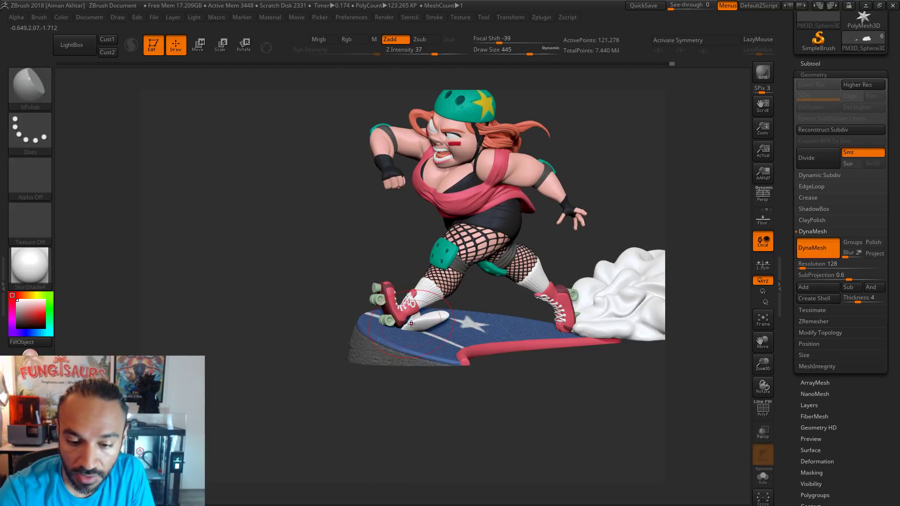
{"action": "left_click_drag", "start_coordinate": [410, 324], "coordinate": [449, 319]}
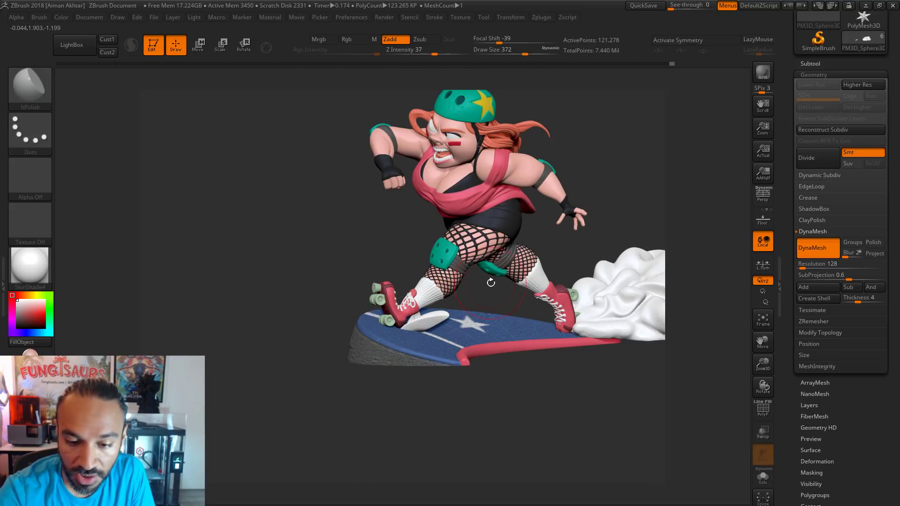
{"action": "left_click_drag", "start_coordinate": [513, 305], "coordinate": [456, 329]}
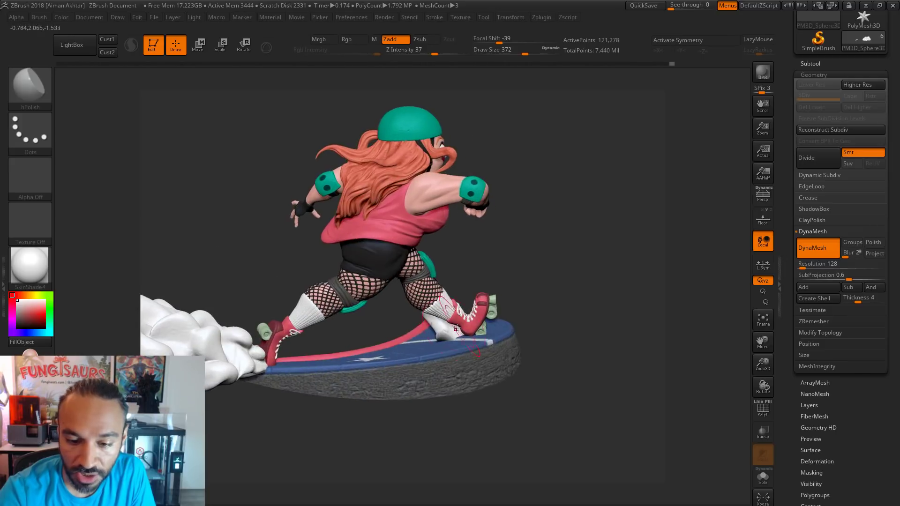
Pull the wedge into a raised flare behind the front skate with the Move brush.
{"action": "key", "text": "b"}
{"action": "key", "text": "m"}
{"action": "key", "text": "v"}
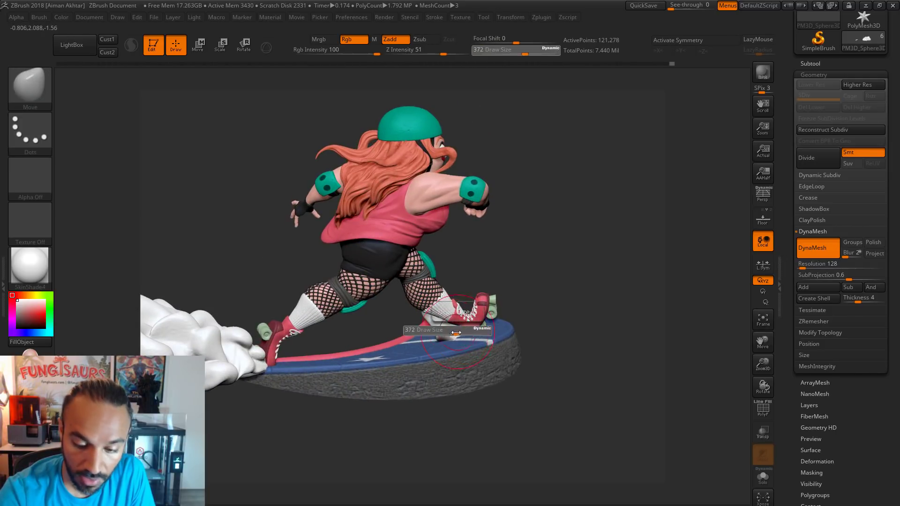
{"action": "left_click_drag", "start_coordinate": [541, 261], "coordinate": [530, 264]}
Carve a crease into the flare behind the front skate with the DamStandard brush at draw size 293 and soften it.
{"action": "key", "text": "b"}
{"action": "key", "text": "d"}
{"action": "key", "text": "s"}
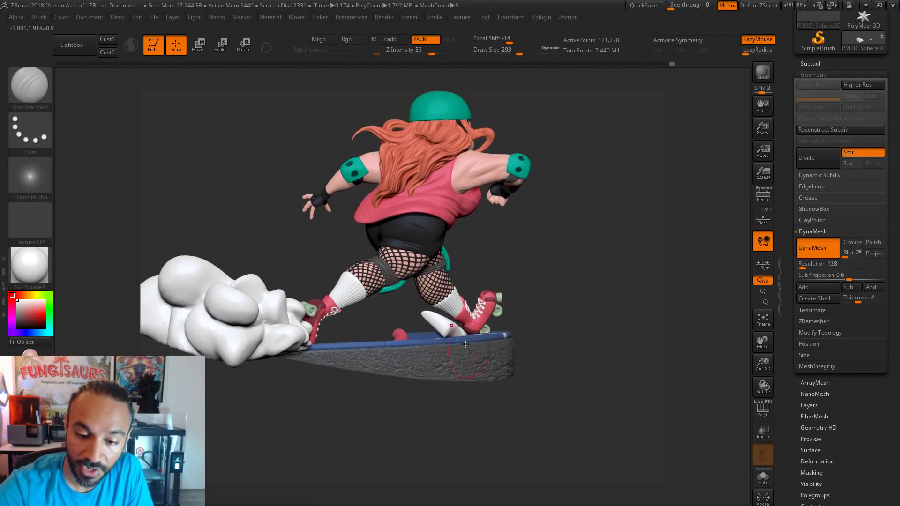
{"action": "mouse_move", "coordinate": [446, 324]}
{"action": "left_mouse_down"}
{"action": "mouse_move", "coordinate": [488, 344]}
{"action": "mouse_move", "coordinate": [473, 326]}
{"action": "mouse_move", "coordinate": [437, 315]}
{"action": "left_mouse_up"}
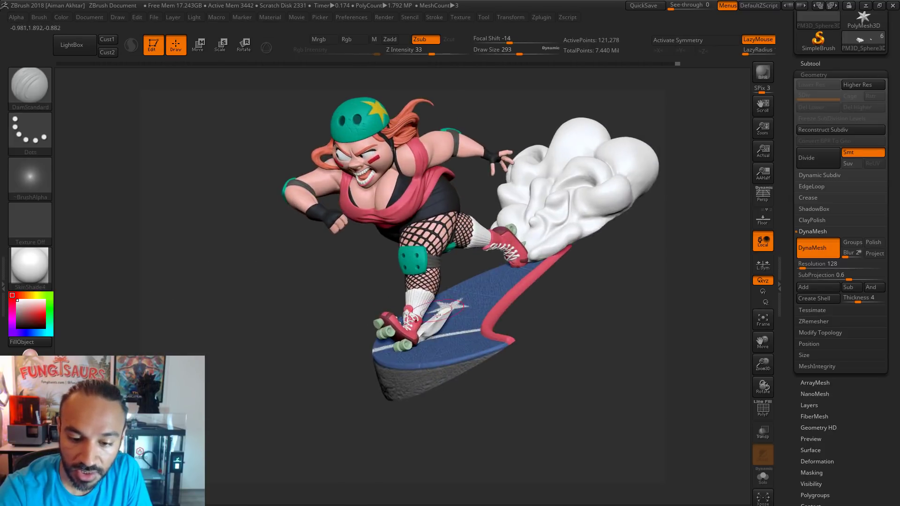
{"action": "key", "text": "shift"}
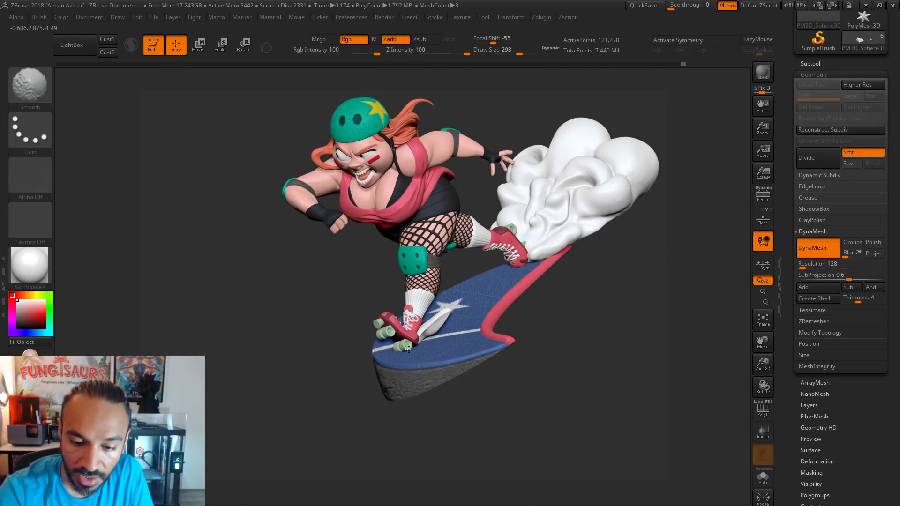
Switch to the SnakeHook brush for the flare behind the front skate after resizing the Move brush.
{"action": "left_click_drag", "start_coordinate": [520, 389], "coordinate": [481, 430]}
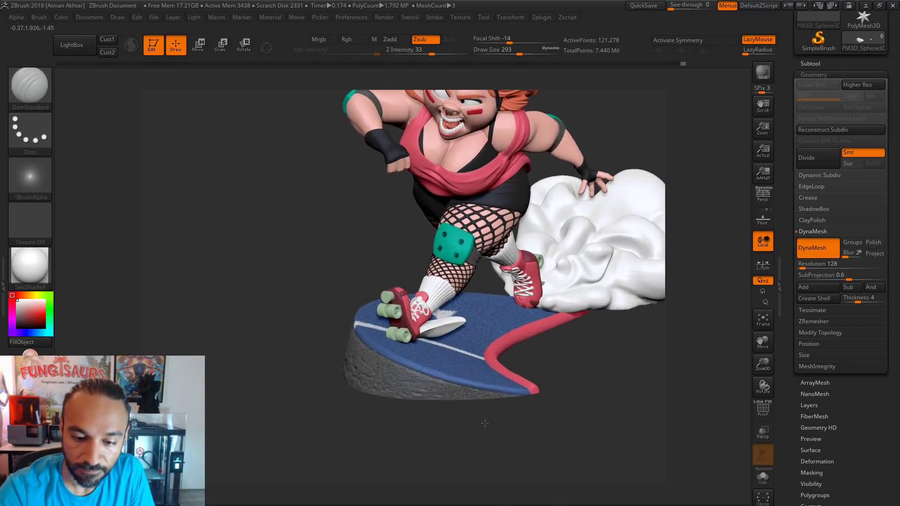
{"action": "left_click_drag", "start_coordinate": [485, 423], "coordinate": [478, 427]}
{"action": "key", "text": "b"}
{"action": "key", "text": "m"}
{"action": "key", "text": "v"}
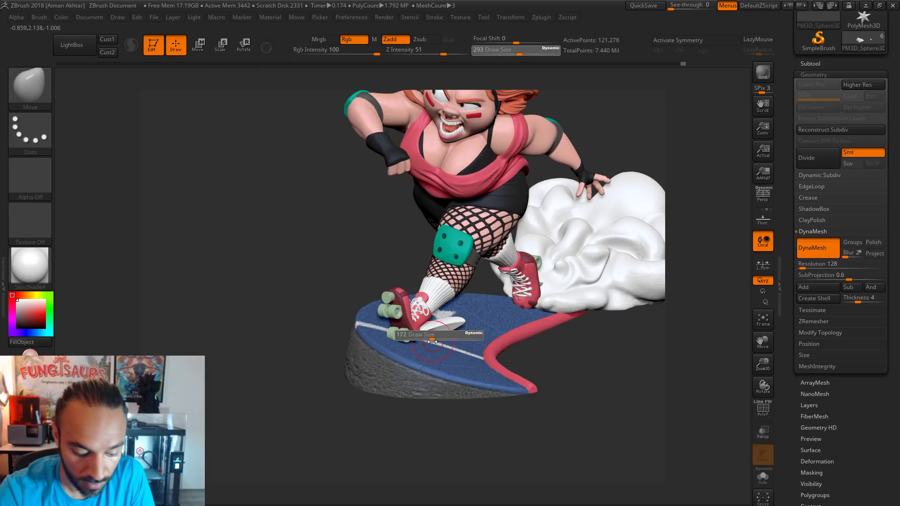
{"action": "key", "text": "b"}
{"action": "key", "text": "s"}
{"action": "key", "text": "h"}
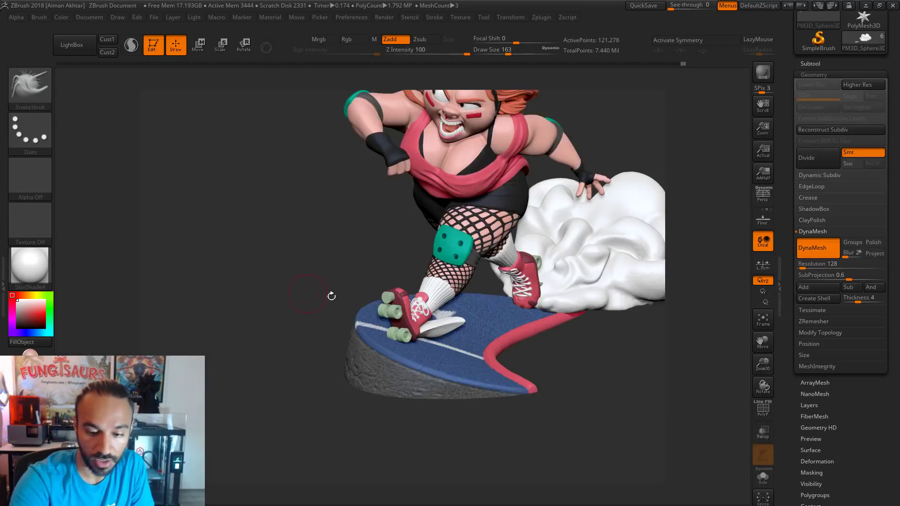
Pull a pointed prong from the near edge of the flare with SnakeHook, undoing the first attempt.
{"action": "key", "text": "s"}
{"action": "left_click_drag", "start_coordinate": [436, 338], "coordinate": [428, 338]}
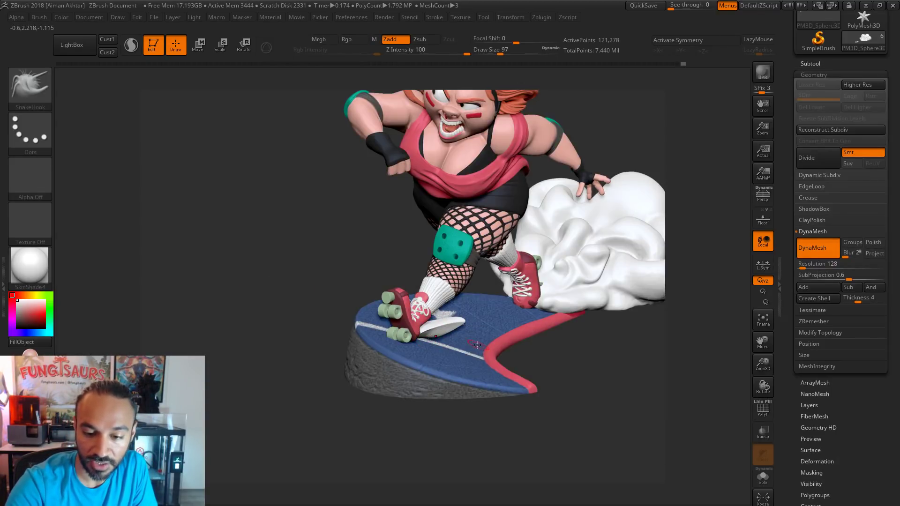
{"action": "key", "text": "ctrl+z"}
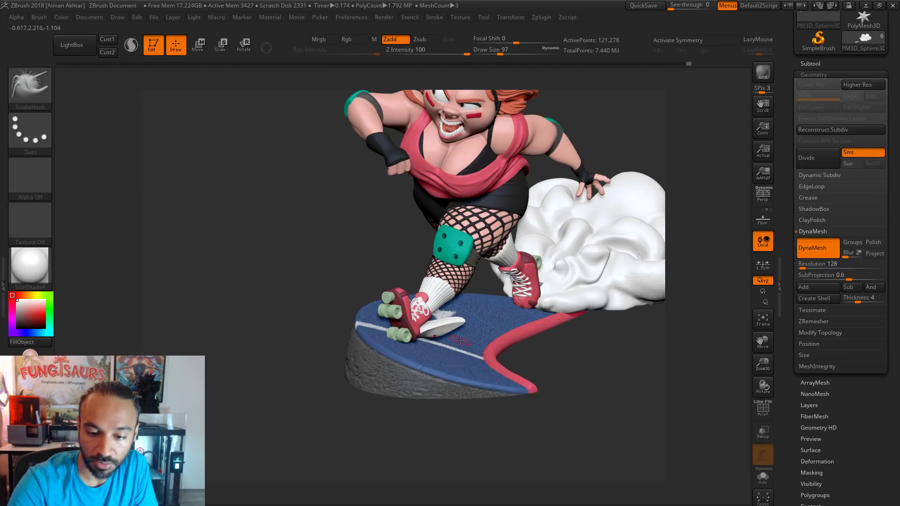
{"action": "right_click_drag", "start_coordinate": [461, 341], "coordinate": [440, 335]}
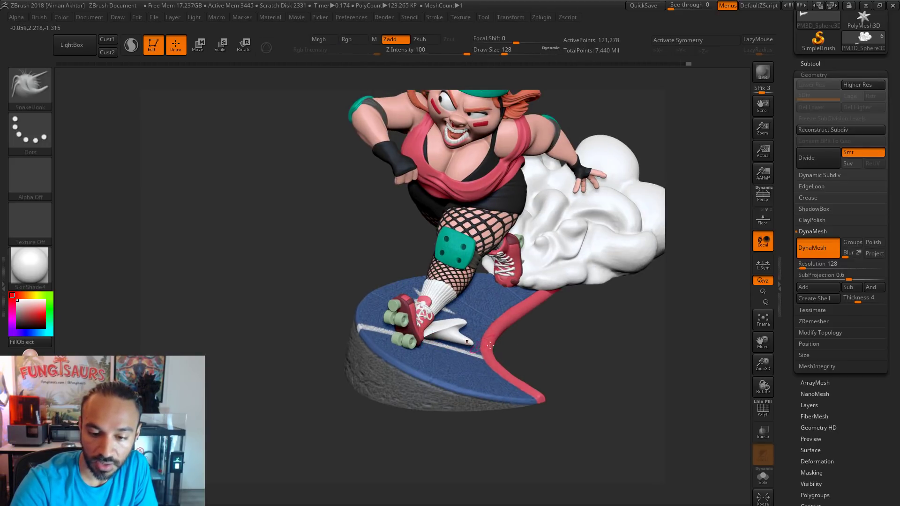
Isolate the smoke subtool, pull more spiky prongs out of the small splash with SnakeHook, and show the full figure again.
{"action": "mouse_move", "coordinate": [457, 341]}
{"action": "right_mouse_down"}
{"action": "mouse_move", "coordinate": [544, 297]}
{"action": "mouse_move", "coordinate": [422, 339]}
{"action": "mouse_move", "coordinate": [525, 305]}
{"action": "mouse_move", "coordinate": [418, 339]}
{"action": "mouse_move", "coordinate": [386, 346]}
{"action": "mouse_move", "coordinate": [375, 339]}
{"action": "mouse_move", "coordinate": [669, 417]}
{"action": "right_mouse_up"}
{"action": "key", "text": "bracketleft"}
{"action": "left_click", "coordinate": [762, 476]}
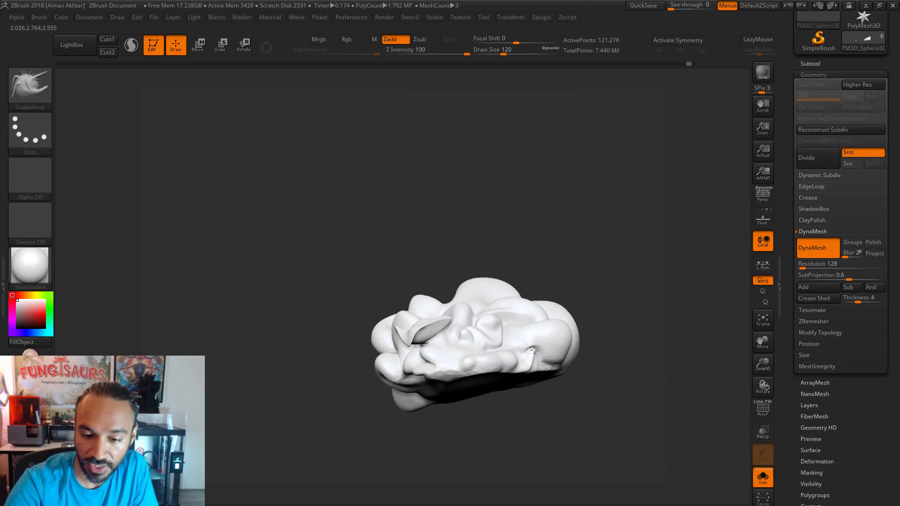
{"action": "right_click_drag", "start_coordinate": [623, 308], "coordinate": [561, 225]}
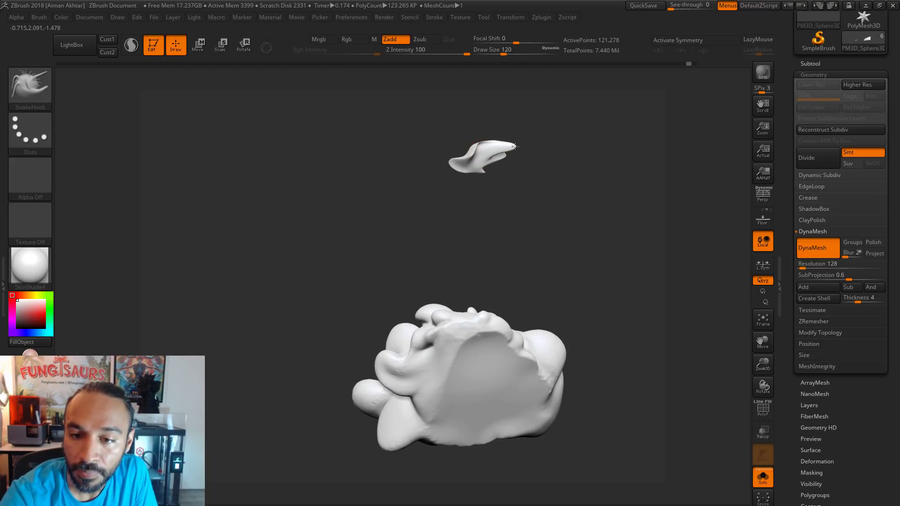
{"action": "left_click_drag", "start_coordinate": [482, 153], "coordinate": [508, 143]}
{"action": "right_click_drag", "start_coordinate": [527, 146], "coordinate": [471, 138]}
{"action": "right_click_drag", "start_coordinate": [495, 188], "coordinate": [462, 220]}
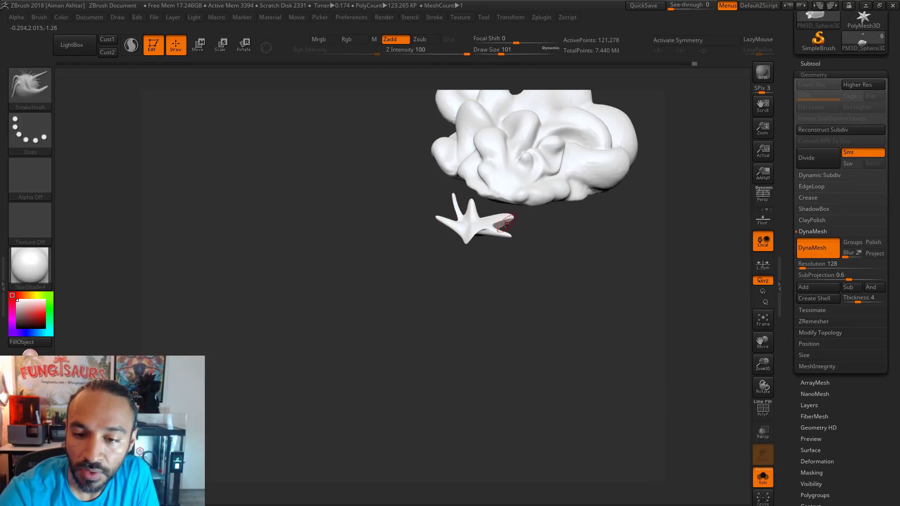
{"action": "right_click_drag", "start_coordinate": [472, 208], "coordinate": [478, 256]}
{"action": "left_click", "coordinate": [761, 474]}
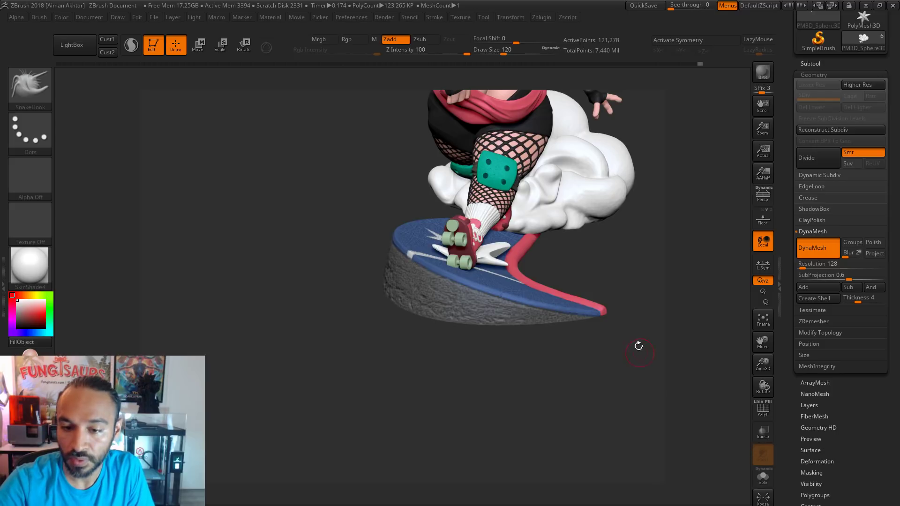
Reshape the tall prong of the small splash behind the front skate with the Move brush at draw size 212 and smooth it.
{"action": "mouse_move", "coordinate": [635, 347]}
{"action": "right_mouse_down"}
{"action": "mouse_move", "coordinate": [583, 362]}
{"action": "mouse_move", "coordinate": [510, 279]}
{"action": "right_mouse_up"}
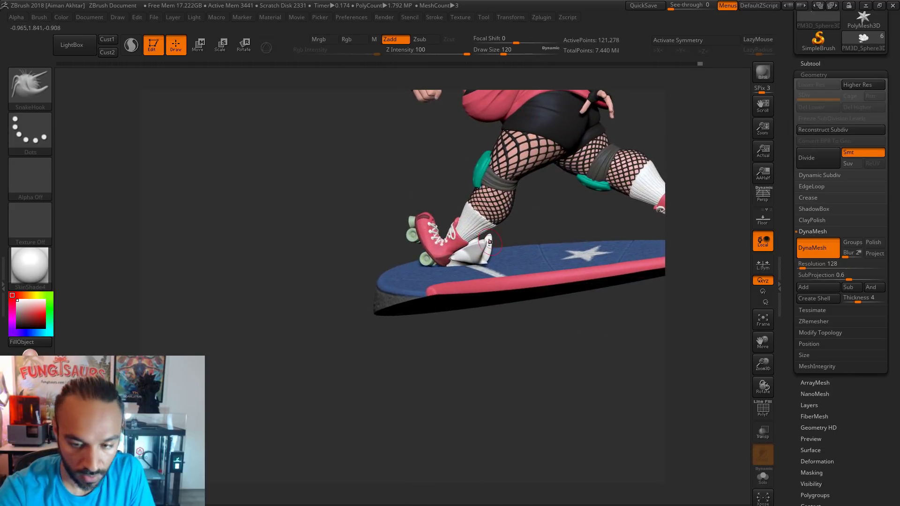
{"action": "key", "text": "b"}
{"action": "key", "text": "m"}
{"action": "key", "text": "v"}
{"action": "key", "text": "s"}
{"action": "left_click_drag", "start_coordinate": [483, 232], "coordinate": [492, 232]}
{"action": "key", "text": "shift"}
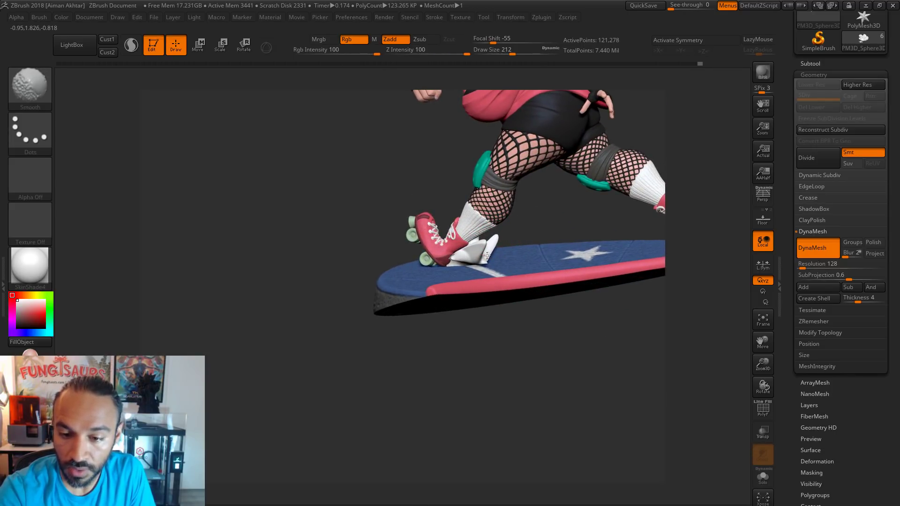
{"action": "right_click_drag", "start_coordinate": [474, 257], "coordinate": [527, 213]}
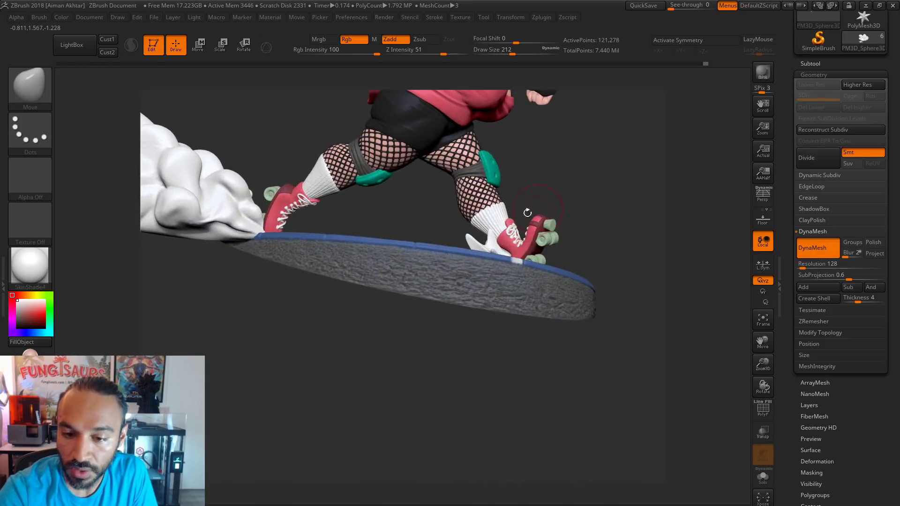
Refine the splash's prongs from both sides with the Move brush at draw sizes 124 and 187, smoothing them.
{"action": "key", "text": "bracketleft"}
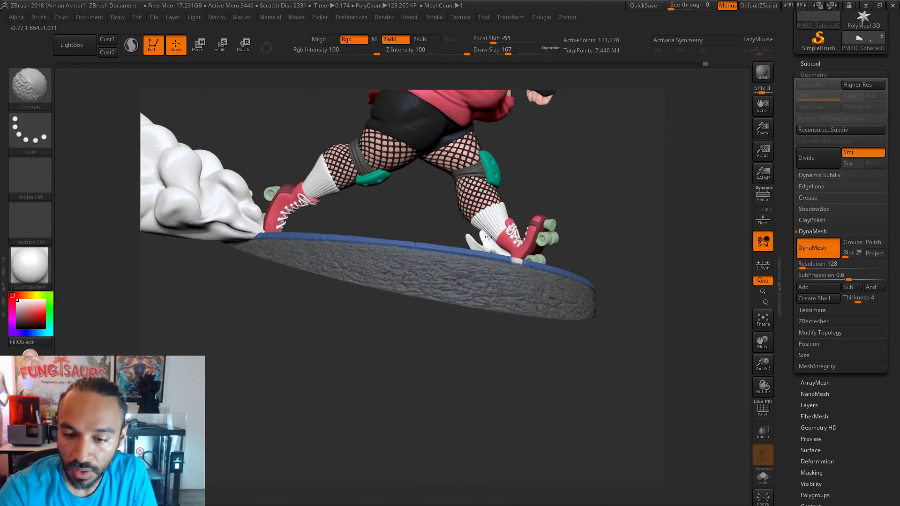
{"action": "mouse_move", "coordinate": [569, 185]}
{"action": "right_mouse_down"}
{"action": "mouse_move", "coordinate": [495, 244]}
{"action": "mouse_move", "coordinate": [521, 253]}
{"action": "mouse_move", "coordinate": [575, 240]}
{"action": "mouse_move", "coordinate": [599, 195]}
{"action": "mouse_move", "coordinate": [542, 334]}
{"action": "mouse_move", "coordinate": [538, 204]}
{"action": "right_mouse_up"}
{"action": "key", "text": "bracketleft"}
{"action": "key", "text": "bracketleft"}
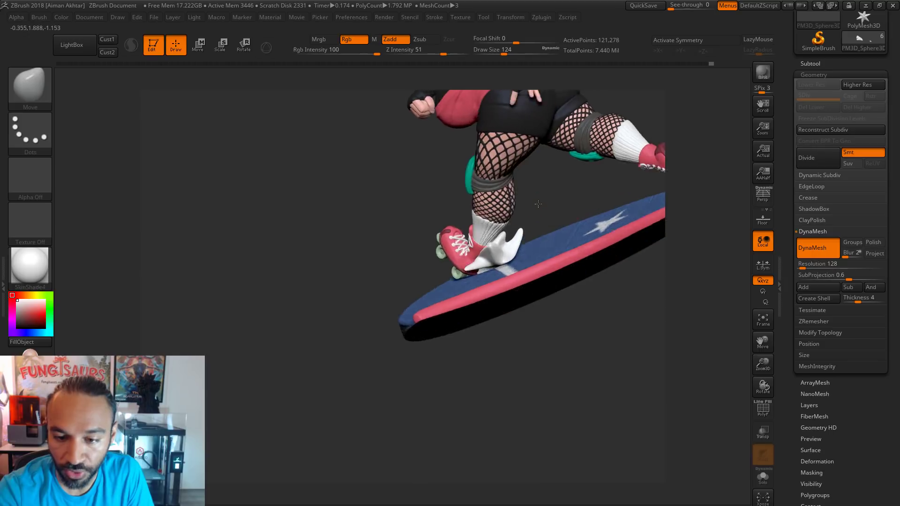
{"action": "left_click_drag", "start_coordinate": [538, 204], "coordinate": [537, 218]}
{"action": "key", "text": "s"}
{"action": "left_click_drag", "start_coordinate": [500, 257], "coordinate": [506, 257]}
{"action": "mouse_move", "coordinate": [533, 300]}
{"action": "left_mouse_down"}
{"action": "mouse_move", "coordinate": [530, 325]}
{"action": "mouse_move", "coordinate": [520, 281]}
{"action": "left_mouse_up"}
{"action": "key", "text": "s"}
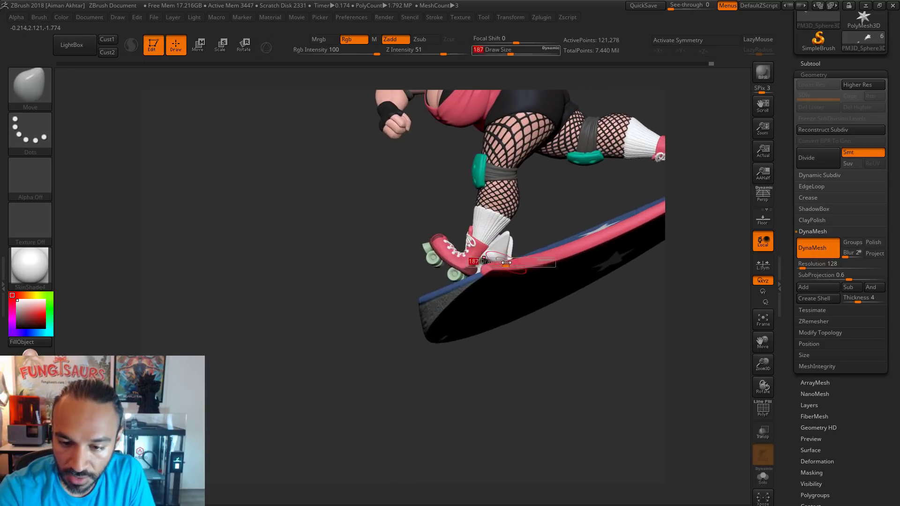
Adjust the splash's shape around the front skate with the Move brush at draw size 172 and smooth it at 207.
{"action": "right_click_drag", "start_coordinate": [508, 267], "coordinate": [524, 287]}
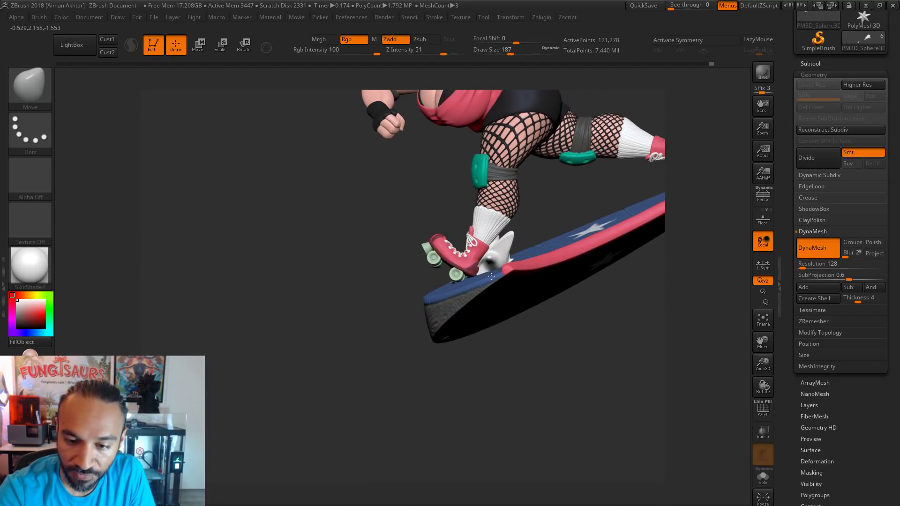
{"action": "key", "text": "bracketleft"}
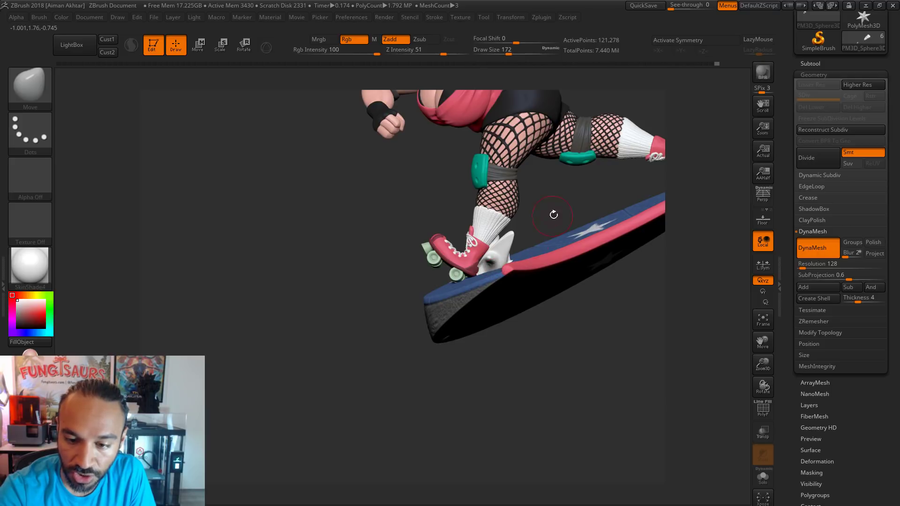
{"action": "left_click_drag", "start_coordinate": [553, 215], "coordinate": [512, 261]}
{"action": "right_click_drag", "start_coordinate": [530, 226], "coordinate": [535, 250]}
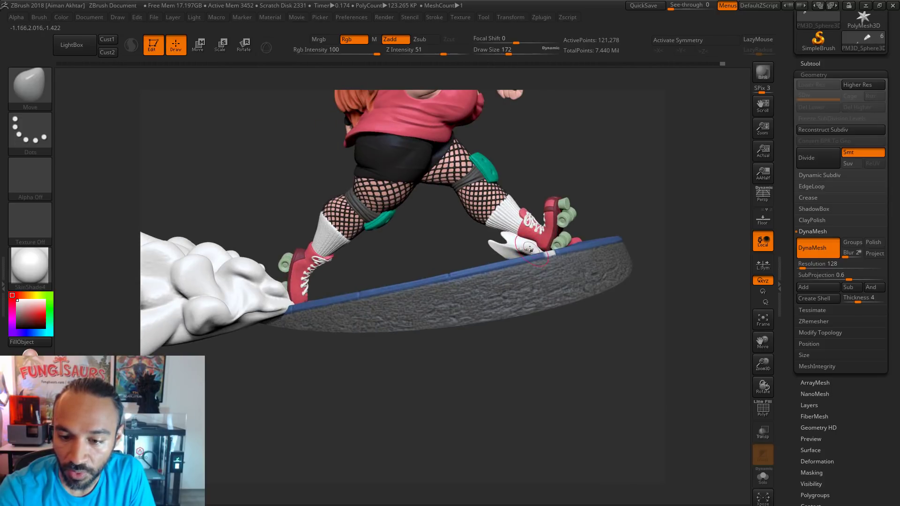
{"action": "mouse_move", "coordinate": [627, 203]}
{"action": "right_mouse_down"}
{"action": "mouse_move", "coordinate": [600, 239]}
{"action": "mouse_move", "coordinate": [464, 293]}
{"action": "right_mouse_up"}
{"action": "key", "text": "shift"}
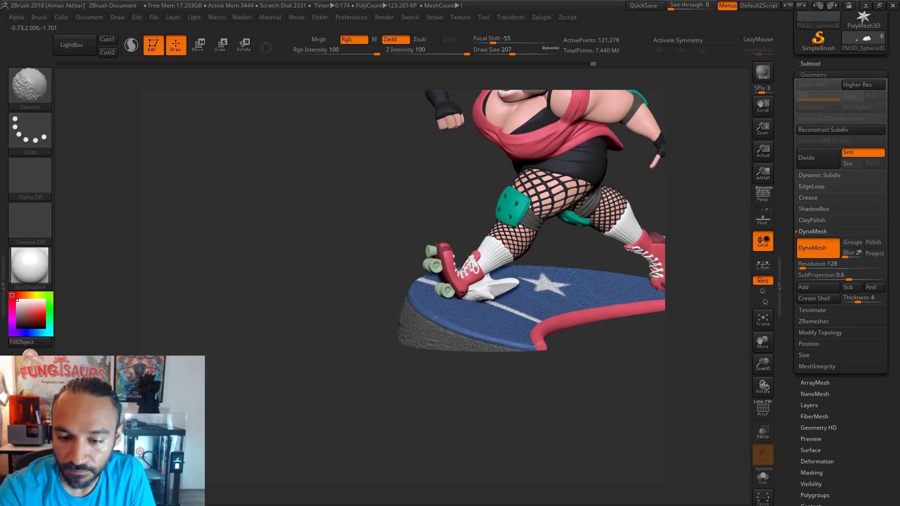
Choose yellow and fill the whole smoke subtool with it, switching to the Standard brush with Rgb enabled.
{"action": "right_click_drag", "start_coordinate": [458, 352], "coordinate": [582, 278]}
{"action": "right_click_drag", "start_coordinate": [620, 194], "coordinate": [584, 211], "text": "ctrl"}
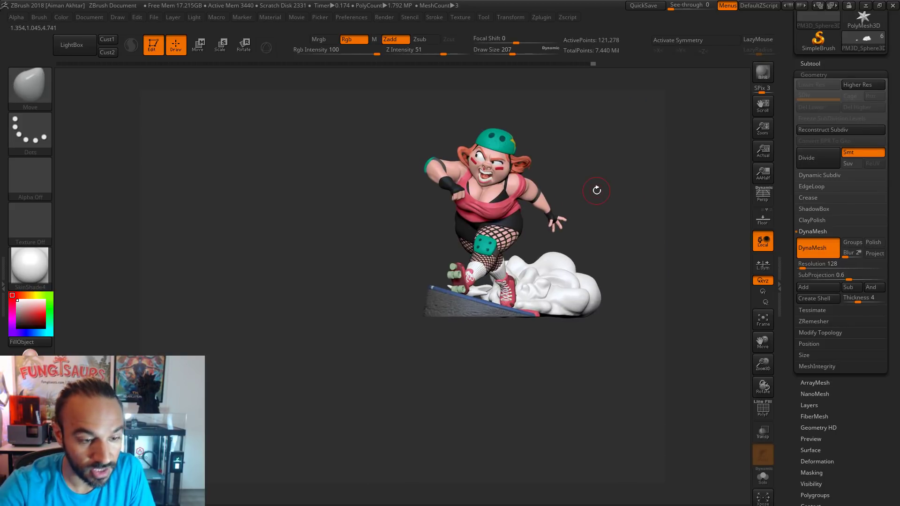
{"action": "left_click", "coordinate": [37, 294]}
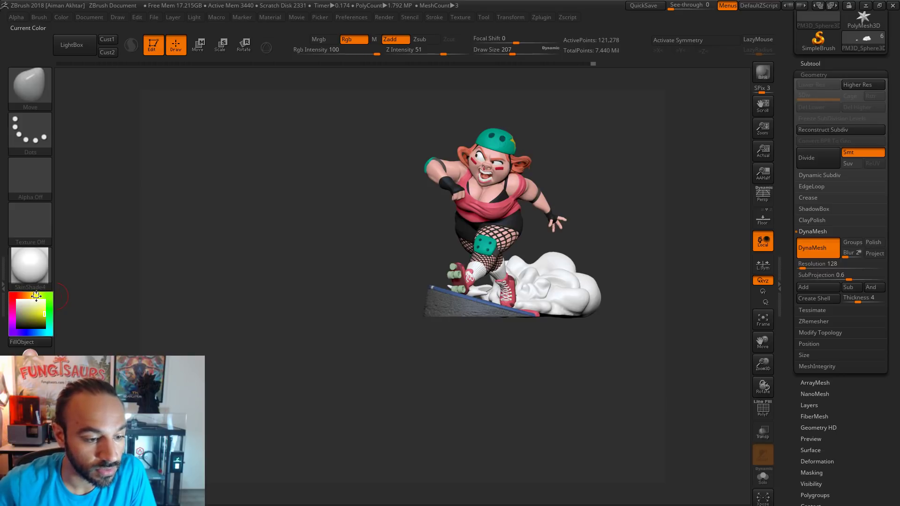
{"action": "left_click", "coordinate": [36, 296]}
{"action": "right_click_drag", "start_coordinate": [441, 389], "coordinate": [495, 422]}
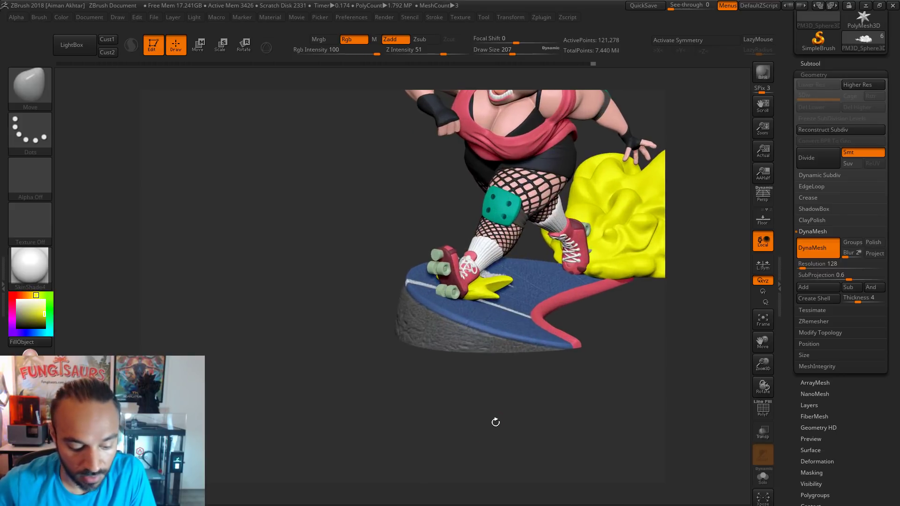
{"action": "key", "text": "b"}
{"action": "key", "text": "s"}
{"action": "key", "text": "t"}
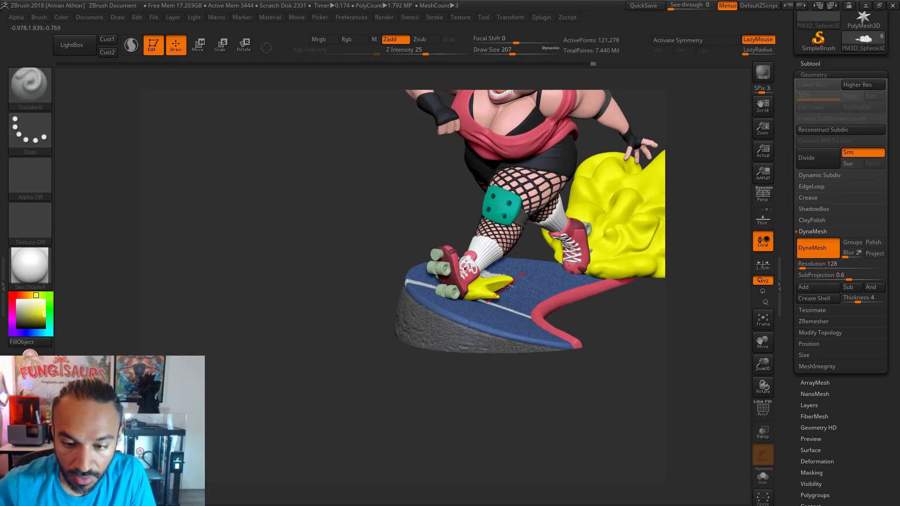
{"action": "left_click", "coordinate": [65, 18]}
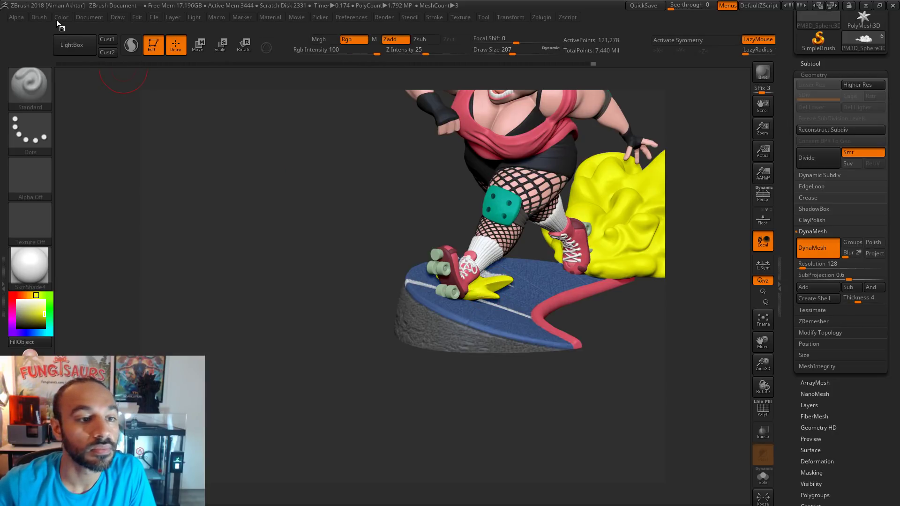
{"action": "left_click", "coordinate": [57, 20]}
Paint the large trailing cloud white using the Standard brush at draw size 955 with Zadd turned off.
{"action": "right_click_drag", "start_coordinate": [602, 428], "coordinate": [557, 264]}
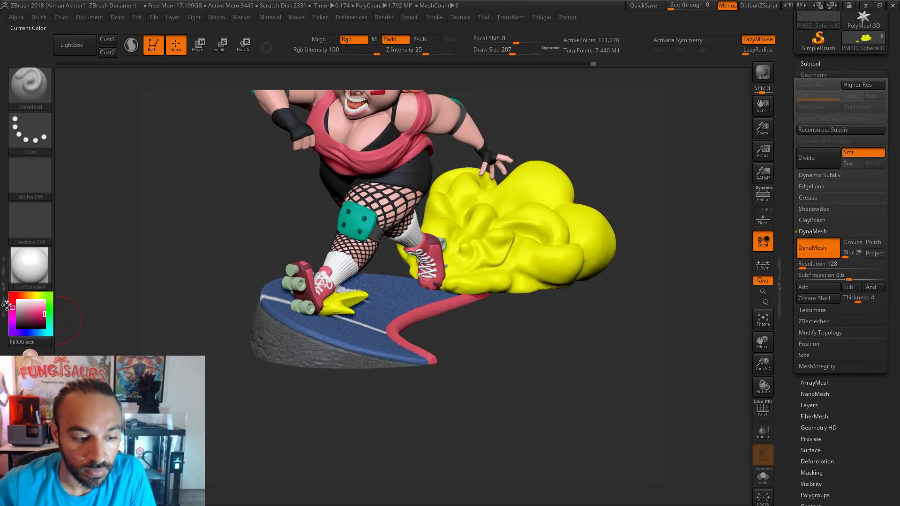
{"action": "left_click", "coordinate": [23, 295]}
{"action": "left_click_drag", "start_coordinate": [24, 295], "coordinate": [26, 295]}
{"action": "left_click", "coordinate": [17, 310]}
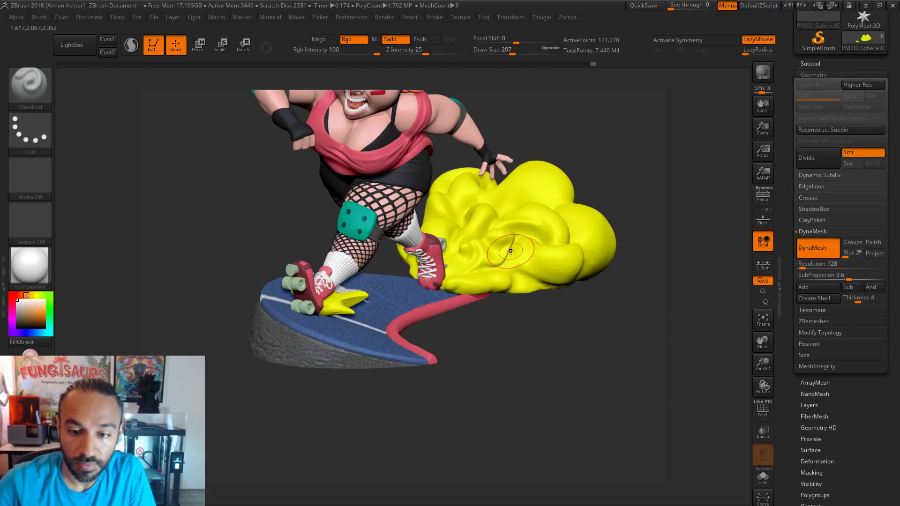
{"action": "mouse_move", "coordinate": [424, 202]}
{"action": "left_mouse_down", "text": "ctrl"}
{"action": "mouse_move", "coordinate": [528, 239]}
{"action": "mouse_move", "coordinate": [428, 251]}
{"action": "mouse_move", "coordinate": [470, 164]}
{"action": "left_mouse_up", "text": "ctrl"}
{"action": "left_click", "coordinate": [394, 41]}
{"action": "right_click_drag", "start_coordinate": [551, 272], "coordinate": [494, 187]}
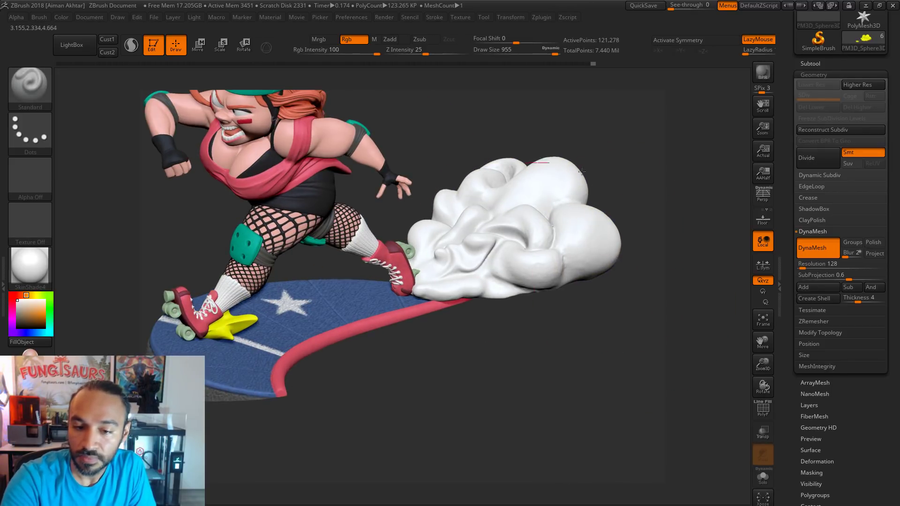
{"action": "mouse_move", "coordinate": [582, 172]}
{"action": "right_mouse_down"}
{"action": "mouse_move", "coordinate": [507, 261]}
{"action": "mouse_move", "coordinate": [474, 336]}
{"action": "mouse_move", "coordinate": [480, 352]}
{"action": "mouse_move", "coordinate": [501, 288]}
{"action": "mouse_move", "coordinate": [468, 300]}
{"action": "mouse_move", "coordinate": [514, 363]}
{"action": "mouse_move", "coordinate": [555, 356]}
{"action": "mouse_move", "coordinate": [566, 331]}
{"action": "mouse_move", "coordinate": [550, 336]}
{"action": "mouse_move", "coordinate": [560, 328]}
{"action": "mouse_move", "coordinate": [541, 357]}
{"action": "right_mouse_up"}
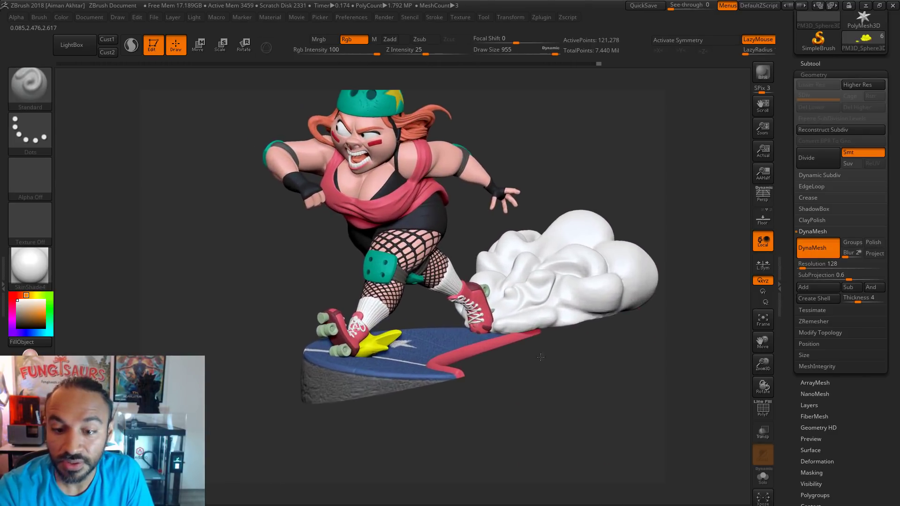
Switch to the Move brush at draw size 140 to adjust the cloud near the rear skate, undoing one change.
{"action": "key", "text": "s"}
{"action": "mouse_move", "coordinate": [506, 315]}
{"action": "left_mouse_down"}
{"action": "mouse_move", "coordinate": [475, 317]}
{"action": "mouse_move", "coordinate": [508, 333]}
{"action": "mouse_move", "coordinate": [497, 327]}
{"action": "left_mouse_up"}
{"action": "key", "text": "b"}
{"action": "key", "text": "m"}
{"action": "key", "text": "v"}
{"action": "key", "text": "s"}
{"action": "key", "text": "ctrl+z"}
{"action": "key", "text": "s"}
{"action": "key", "text": "s"}
{"action": "right_click_drag", "start_coordinate": [502, 324], "coordinate": [510, 313]}
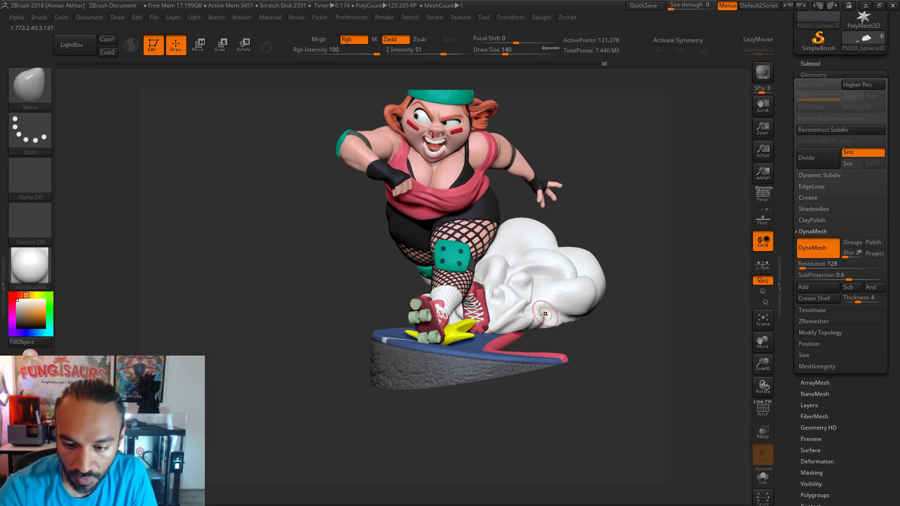
Reshape the cloud's front tip beside the rear skate with the Move brush at draw size 217 and smooth it.
{"action": "mouse_move", "coordinate": [560, 307]}
{"action": "right_mouse_down"}
{"action": "mouse_move", "coordinate": [551, 362]}
{"action": "mouse_move", "coordinate": [543, 324]}
{"action": "mouse_move", "coordinate": [533, 322]}
{"action": "right_mouse_up"}
{"action": "key", "text": "s"}
{"action": "mouse_move", "coordinate": [532, 321]}
{"action": "left_mouse_down"}
{"action": "mouse_move", "coordinate": [542, 322]}
{"action": "mouse_move", "coordinate": [526, 318]}
{"action": "mouse_move", "coordinate": [490, 337]}
{"action": "left_mouse_up"}
{"action": "key", "text": "s"}
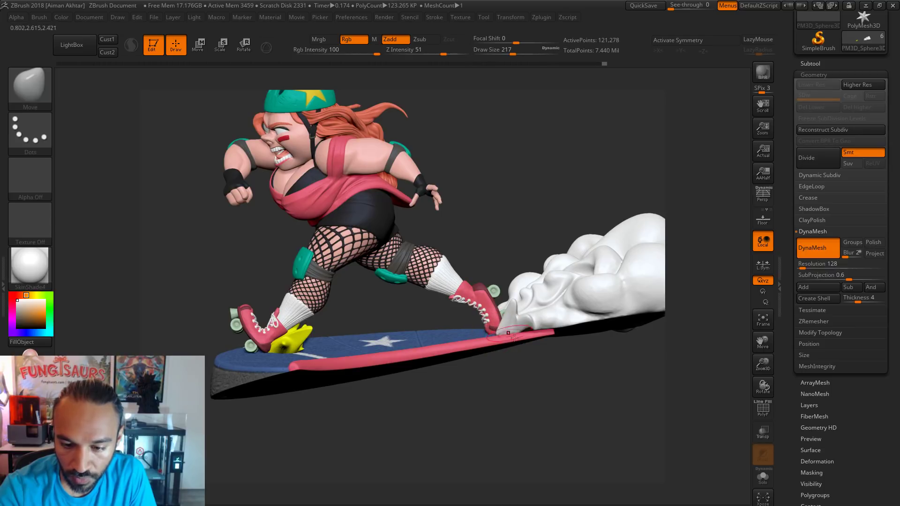
{"action": "right_click_drag", "start_coordinate": [514, 338], "coordinate": [488, 332]}
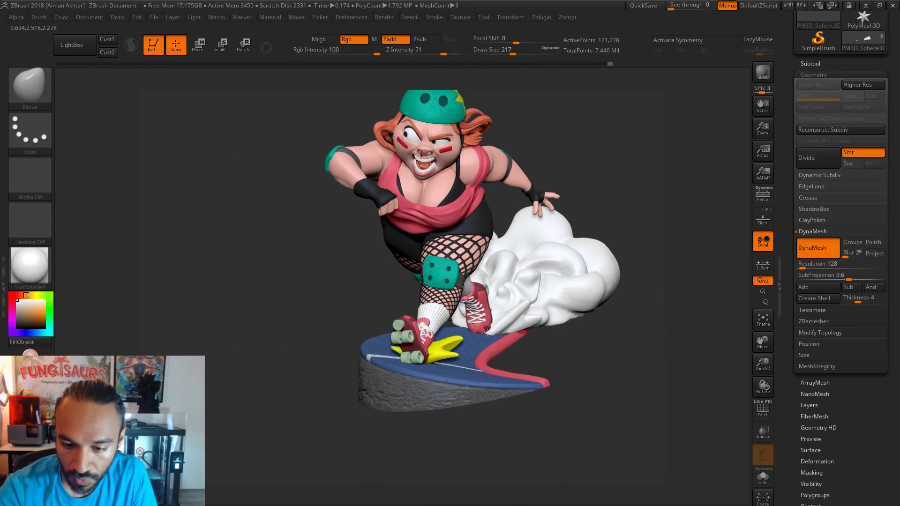
{"action": "key", "text": "shift"}
{"action": "left_click_drag", "start_coordinate": [514, 333], "coordinate": [532, 327]}
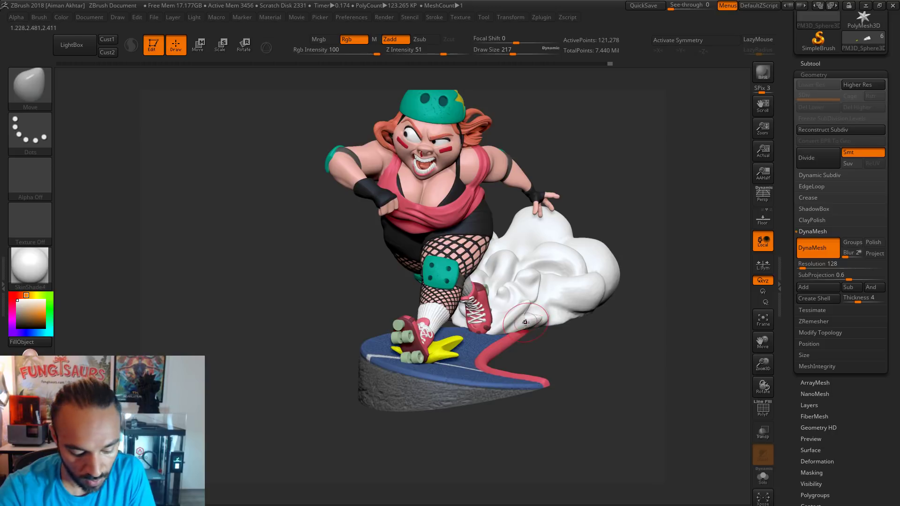
Thicken the low fold of the cloud beside the rear skate with the Inflate brush and smooth it at draw size 136.
{"action": "key", "text": "b"}
{"action": "key", "text": "i"}
{"action": "key", "text": "n"}
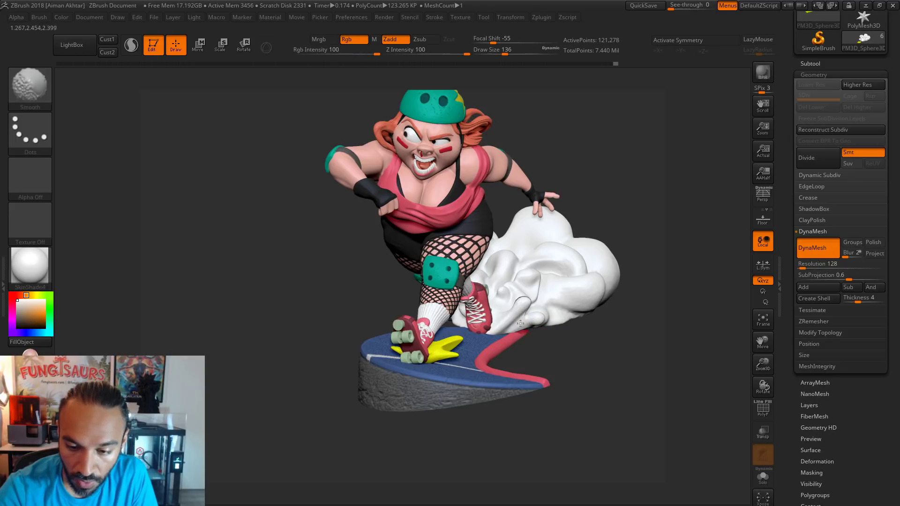
Refine the cloud's lower edge along the board's red rim with the Move brush at draw sizes 228 and 167.
{"action": "key", "text": "b"}
{"action": "key", "text": "m"}
{"action": "key", "text": "v"}
{"action": "key", "text": "s"}
{"action": "left_click_drag", "start_coordinate": [529, 319], "coordinate": [538, 318]}
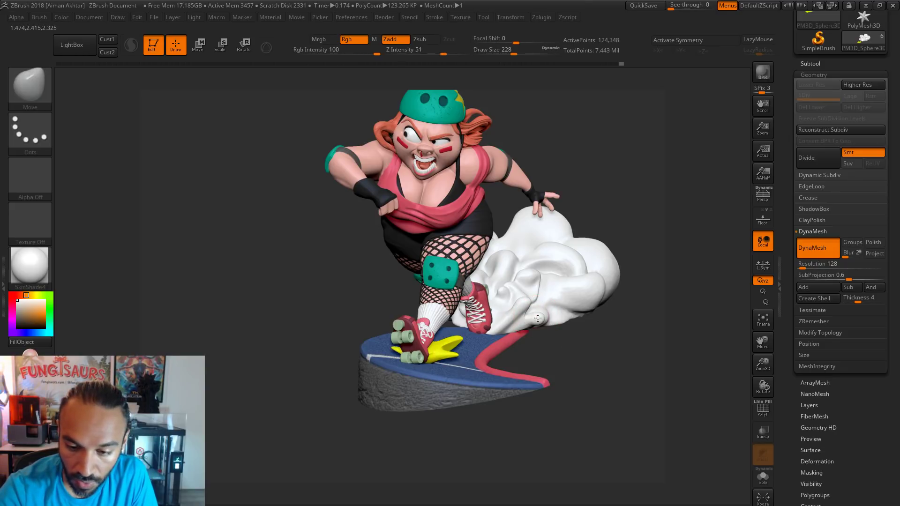
{"action": "mouse_move", "coordinate": [535, 316]}
{"action": "right_mouse_down"}
{"action": "mouse_move", "coordinate": [554, 317]}
{"action": "mouse_move", "coordinate": [538, 327]}
{"action": "mouse_move", "coordinate": [536, 319]}
{"action": "right_mouse_up"}
{"action": "key", "text": "s"}
{"action": "mouse_move", "coordinate": [536, 318]}
{"action": "left_mouse_down"}
{"action": "mouse_move", "coordinate": [535, 333]}
{"action": "mouse_move", "coordinate": [521, 329]}
{"action": "mouse_move", "coordinate": [535, 331]}
{"action": "left_mouse_up"}
{"action": "key", "text": "s"}
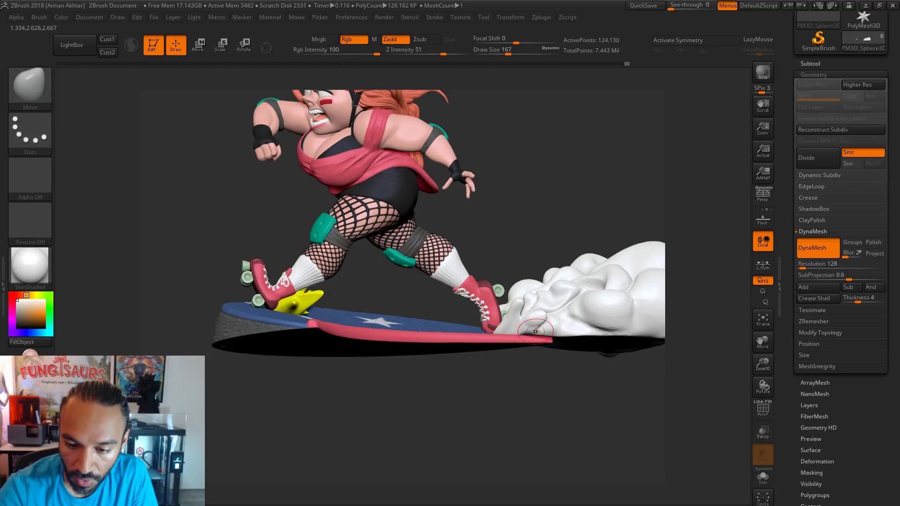
Shape the cloud's folds on the far side of the rear skate with the Move brush at draw size 136 and smooth them.
{"action": "left_click_drag", "start_coordinate": [554, 367], "coordinate": [468, 301]}
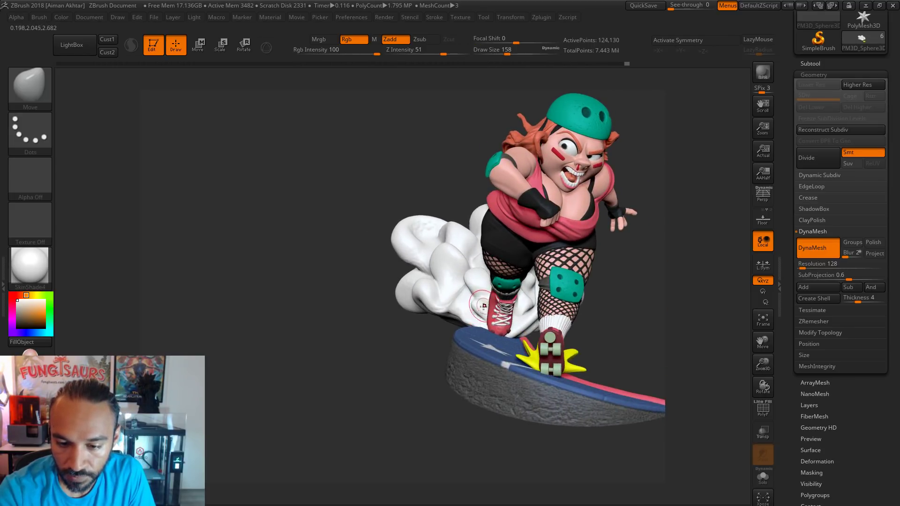
{"action": "left_click", "coordinate": [477, 294], "text": "alt"}
{"action": "key", "text": "s"}
{"action": "left_click", "coordinate": [479, 306]}
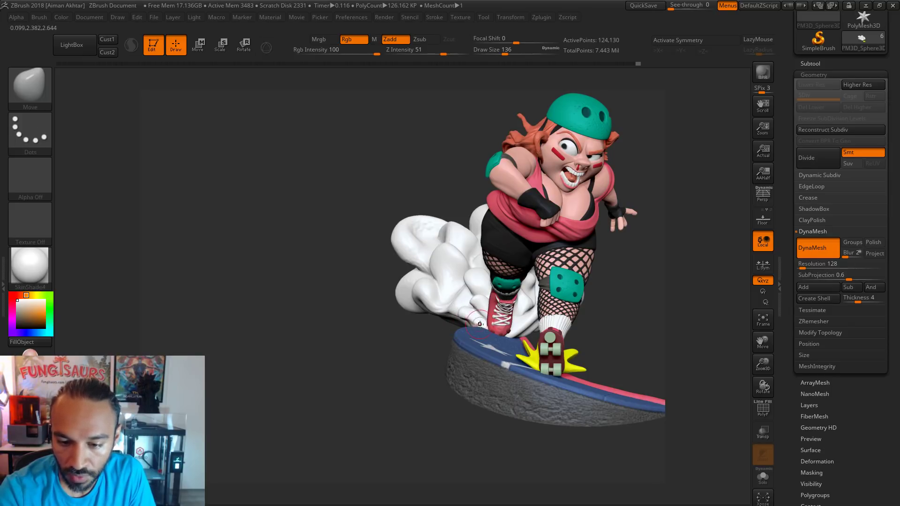
{"action": "left_click_drag", "start_coordinate": [434, 368], "coordinate": [486, 411]}
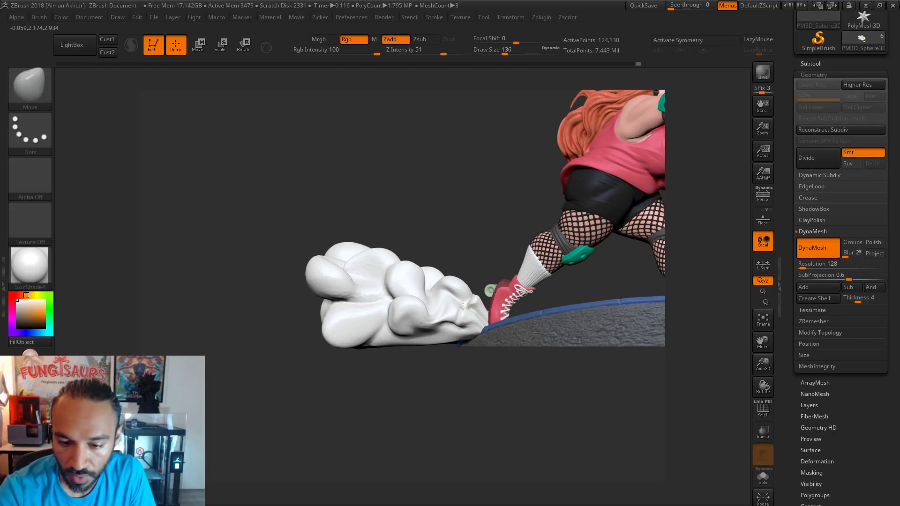
{"action": "key", "text": "shift"}
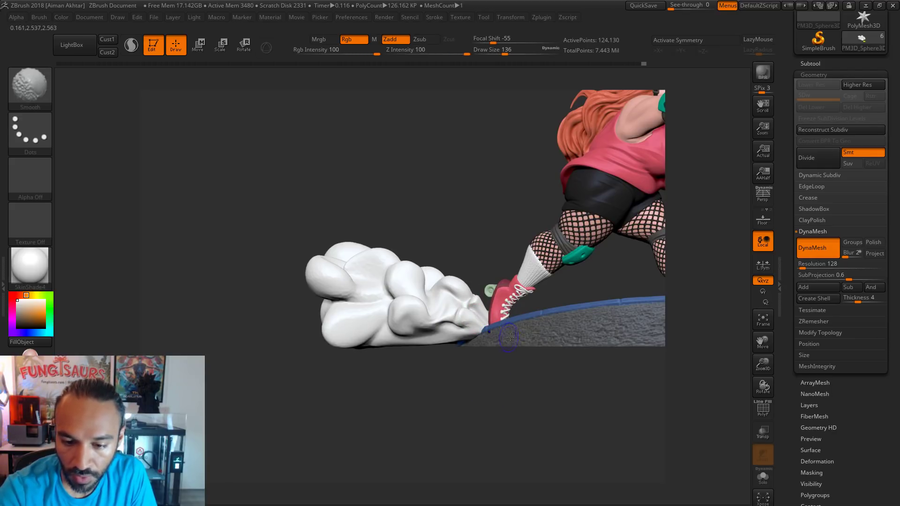
{"action": "left_click_drag", "start_coordinate": [568, 303], "coordinate": [500, 322]}
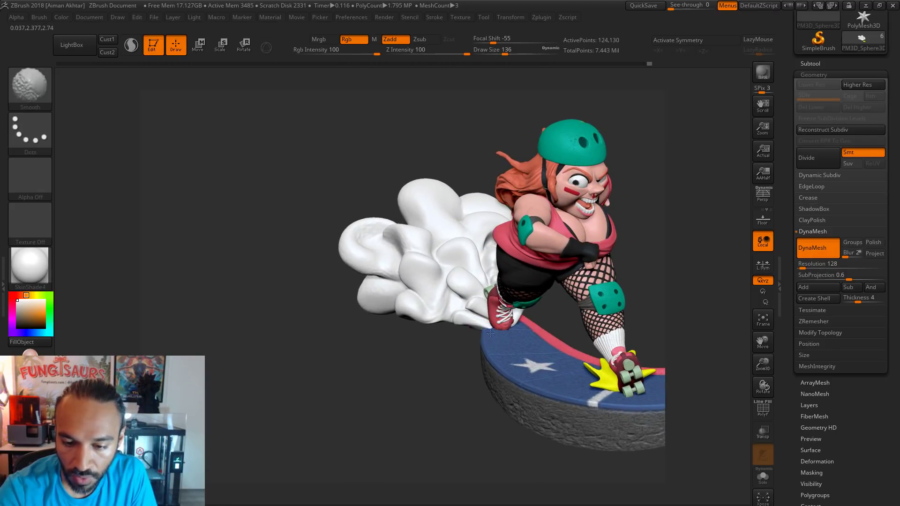
Adjust the cloud's contours around the rear skate with the Move brush at draw sizes 158, 202 and 305.
{"action": "mouse_move", "coordinate": [676, 267]}
{"action": "left_mouse_down"}
{"action": "mouse_move", "coordinate": [652, 255]}
{"action": "mouse_move", "coordinate": [662, 260]}
{"action": "mouse_move", "coordinate": [572, 281]}
{"action": "mouse_move", "coordinate": [497, 314]}
{"action": "left_mouse_up"}
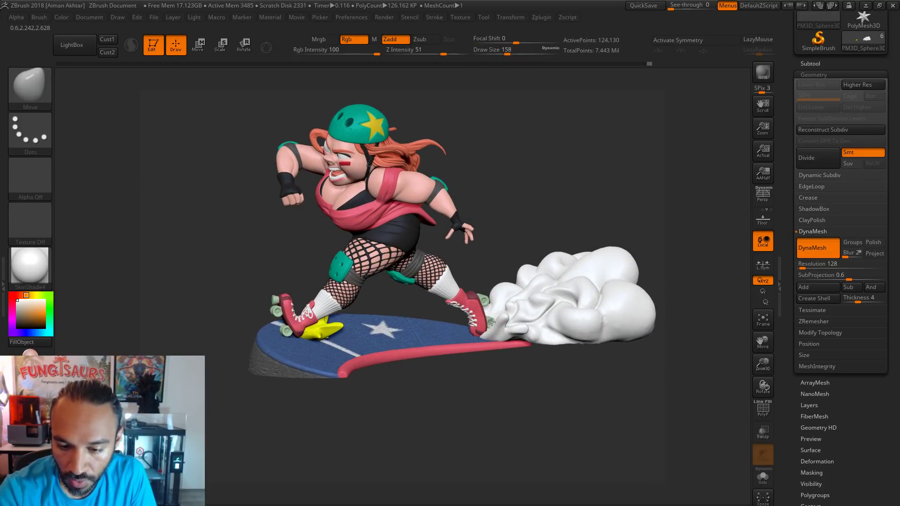
{"action": "mouse_move", "coordinate": [491, 321]}
{"action": "right_mouse_down"}
{"action": "mouse_move", "coordinate": [495, 375]}
{"action": "mouse_move", "coordinate": [499, 320]}
{"action": "right_mouse_up"}
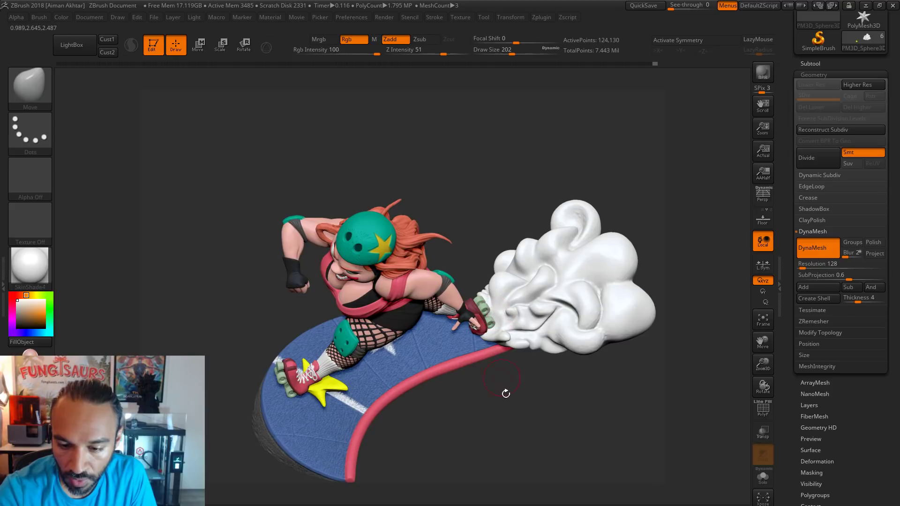
{"action": "mouse_move", "coordinate": [505, 394]}
{"action": "right_mouse_down"}
{"action": "mouse_move", "coordinate": [527, 403]}
{"action": "mouse_move", "coordinate": [542, 323]}
{"action": "mouse_move", "coordinate": [589, 339]}
{"action": "mouse_move", "coordinate": [452, 351]}
{"action": "right_mouse_up"}
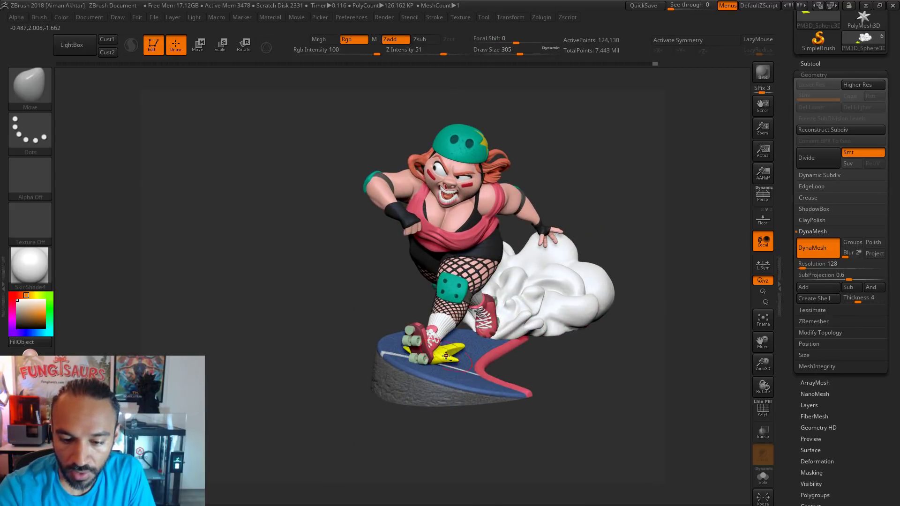
Sample the board's blue and paint the splash at the front skate with the Standard brush at draw size 517.
{"action": "left_click_drag", "start_coordinate": [9, 310], "coordinate": [466, 384]}
{"action": "right_click_drag", "start_coordinate": [662, 398], "coordinate": [628, 406]}
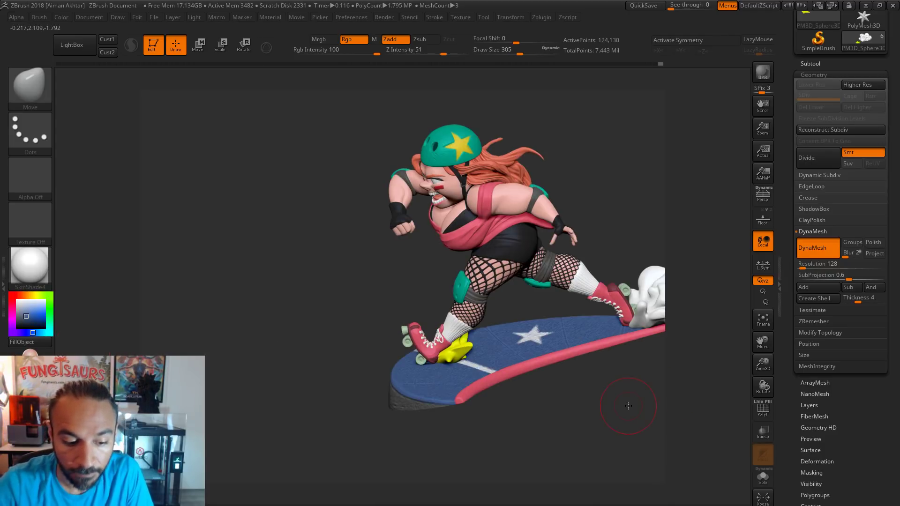
{"action": "key", "text": "b"}
{"action": "key", "text": "s"}
{"action": "key", "text": "t"}
{"action": "key", "text": "s"}
{"action": "left_click", "coordinate": [483, 345]}
{"action": "left_click_drag", "start_coordinate": [463, 352], "coordinate": [451, 363]}
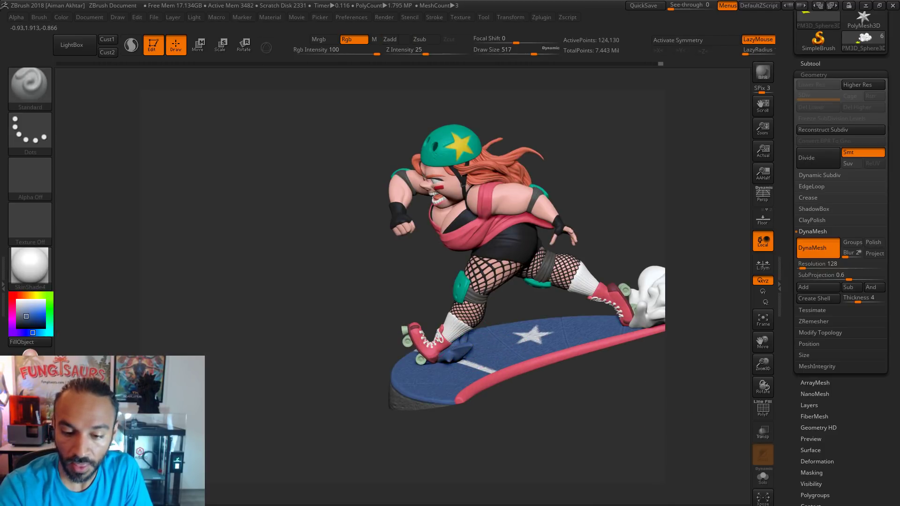
{"action": "left_click_drag", "start_coordinate": [431, 287], "coordinate": [478, 341]}
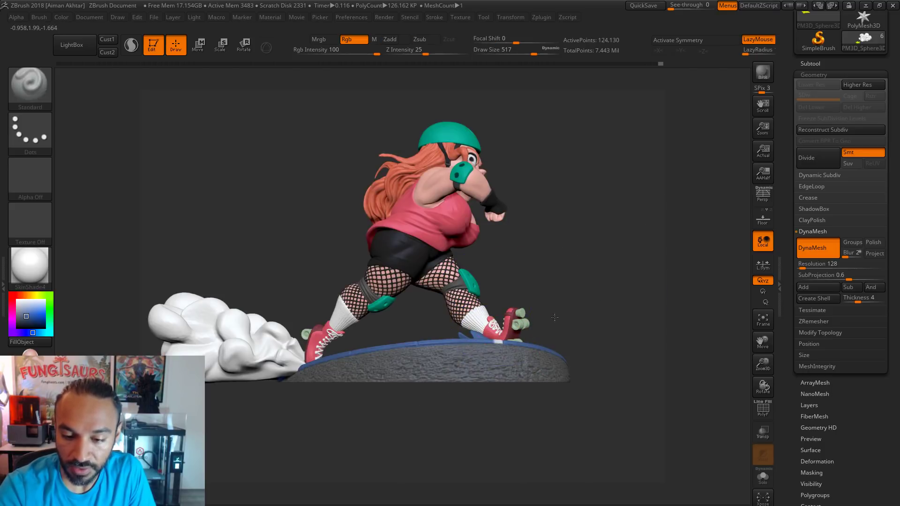
Reshape the splash's spikes behind the front skate with the Move brush at draw size 120.
{"action": "mouse_move", "coordinate": [554, 317]}
{"action": "left_mouse_down"}
{"action": "mouse_move", "coordinate": [490, 351]}
{"action": "mouse_move", "coordinate": [509, 360]}
{"action": "mouse_move", "coordinate": [509, 426]}
{"action": "mouse_move", "coordinate": [478, 356]}
{"action": "mouse_move", "coordinate": [462, 357]}
{"action": "mouse_move", "coordinate": [502, 356]}
{"action": "left_mouse_up"}
{"action": "key", "text": "b"}
{"action": "key", "text": "m"}
{"action": "key", "text": "v"}
{"action": "key", "text": "s"}
{"action": "key", "text": "s"}
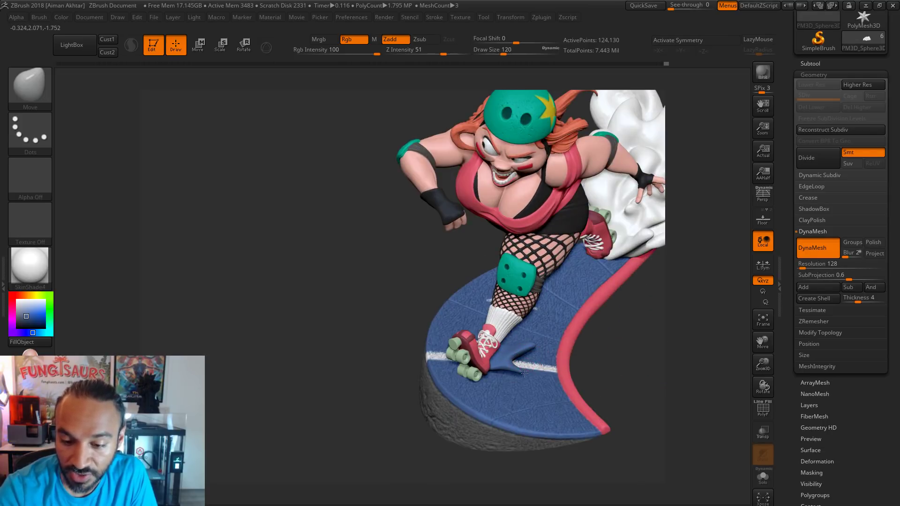
{"action": "left_click_drag", "start_coordinate": [573, 355], "coordinate": [469, 329]}
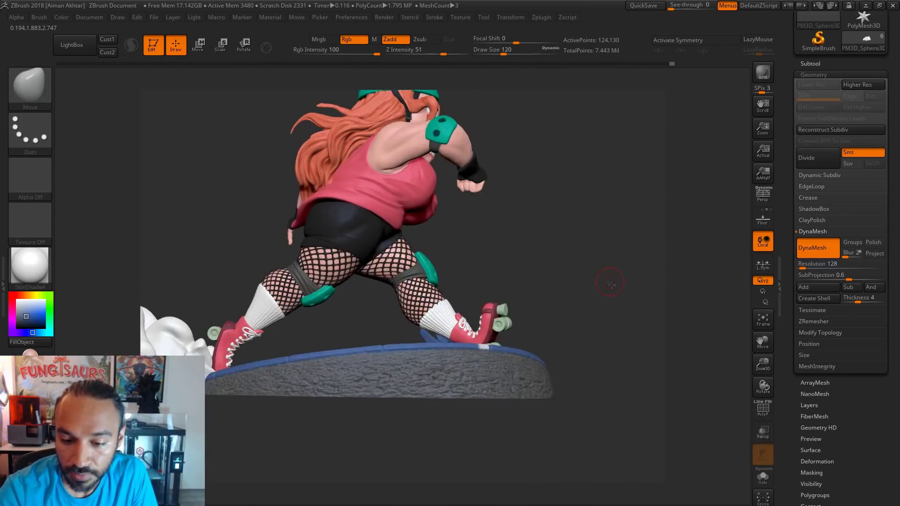
{"action": "left_click_drag", "start_coordinate": [612, 285], "coordinate": [467, 327]}
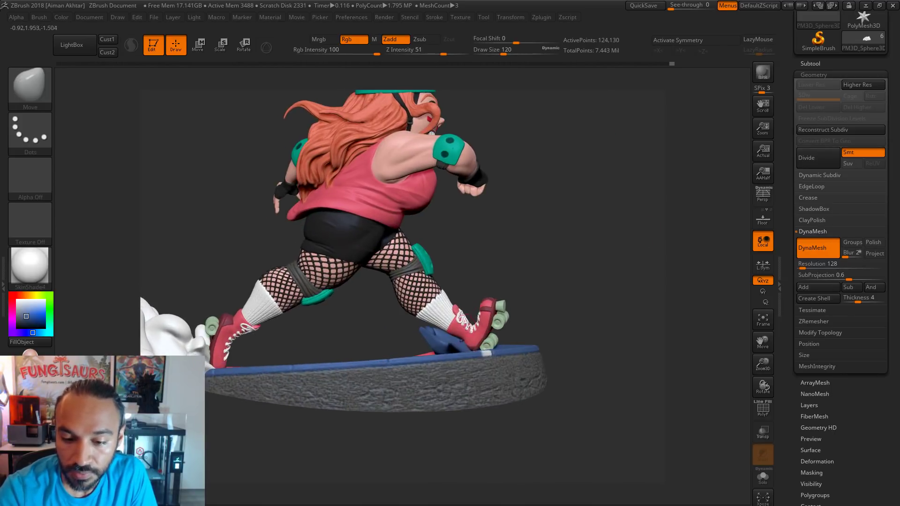
Refine the splash's outline beside the front skate with the Move brush at draw sizes 268 and 90.
{"action": "key", "text": "bracketright"}
{"action": "key", "text": "bracketright"}
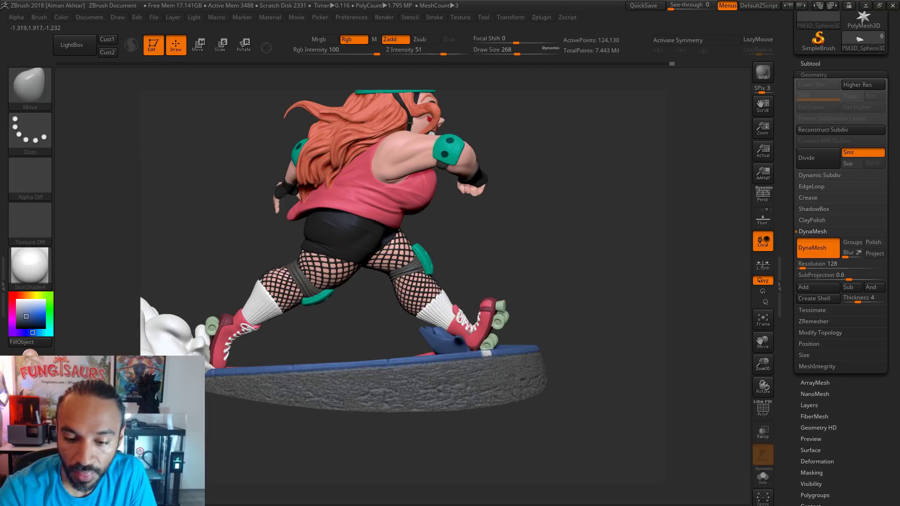
{"action": "mouse_move", "coordinate": [642, 289]}
{"action": "left_mouse_down"}
{"action": "mouse_move", "coordinate": [569, 319]}
{"action": "mouse_move", "coordinate": [558, 304]}
{"action": "mouse_move", "coordinate": [588, 312]}
{"action": "mouse_move", "coordinate": [577, 284]}
{"action": "mouse_move", "coordinate": [479, 337]}
{"action": "mouse_move", "coordinate": [492, 339]}
{"action": "left_mouse_up"}
{"action": "key", "text": "s"}
{"action": "key", "text": "s"}
{"action": "key", "text": "s"}
{"action": "mouse_move", "coordinate": [636, 352]}
{"action": "left_mouse_down"}
{"action": "mouse_move", "coordinate": [673, 345]}
{"action": "mouse_move", "coordinate": [597, 269]}
{"action": "mouse_move", "coordinate": [652, 276]}
{"action": "left_mouse_up"}
{"action": "key", "text": "s"}
{"action": "left_click_drag", "start_coordinate": [449, 317], "coordinate": [427, 321]}
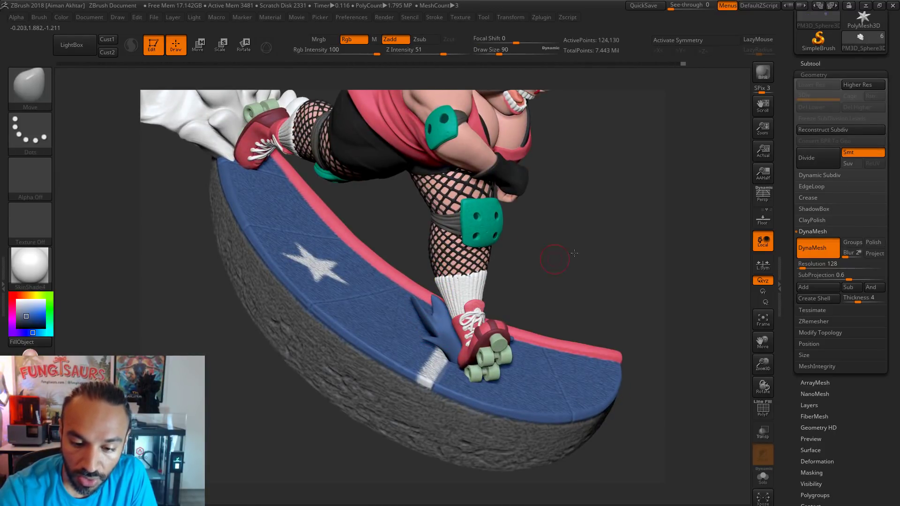
Adjust the splash's trailing spike in side profile with the Move brush at draw size 338.
{"action": "mouse_move", "coordinate": [565, 255]}
{"action": "left_mouse_down", "text": "shift"}
{"action": "mouse_move", "coordinate": [556, 263]}
{"action": "mouse_move", "coordinate": [568, 263]}
{"action": "mouse_move", "coordinate": [534, 281]}
{"action": "left_mouse_up", "text": "shift"}
{"action": "key", "text": "s"}
{"action": "left_click_drag", "start_coordinate": [466, 306], "coordinate": [464, 305]}
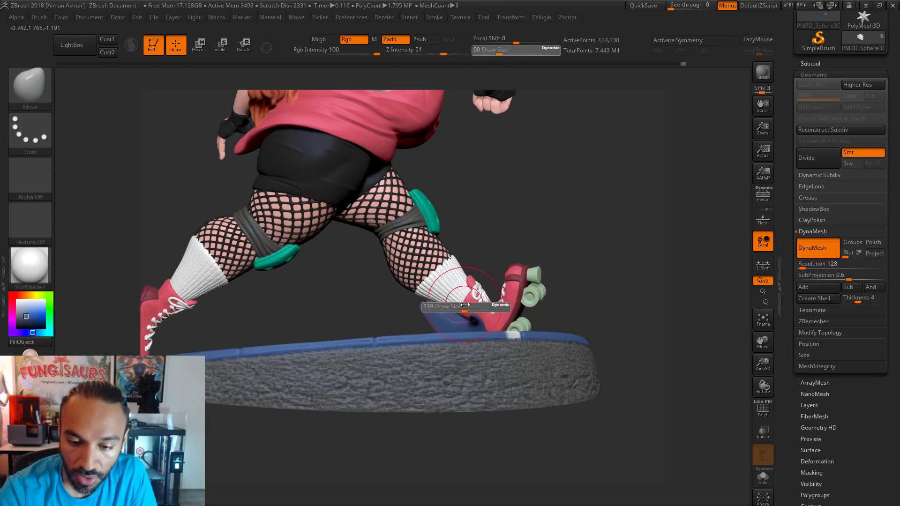
{"action": "key", "text": "s"}
{"action": "left_click_drag", "start_coordinate": [404, 312], "coordinate": [419, 317]}
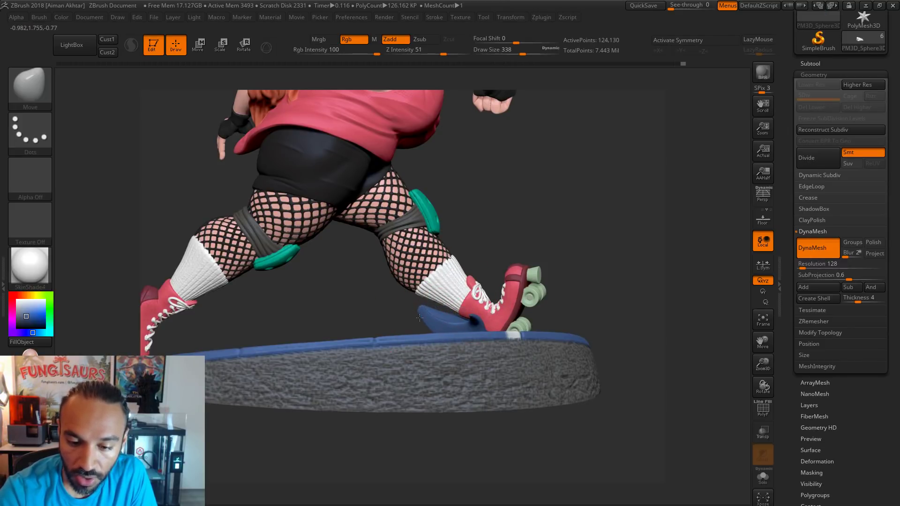
Adjust the splash's overall spread around the front skate with the Move brush at draw sizes 262 and 379.
{"action": "mouse_move", "coordinate": [576, 253]}
{"action": "left_mouse_down"}
{"action": "mouse_move", "coordinate": [462, 327]}
{"action": "mouse_move", "coordinate": [488, 315]}
{"action": "left_mouse_up"}
{"action": "key", "text": "s"}
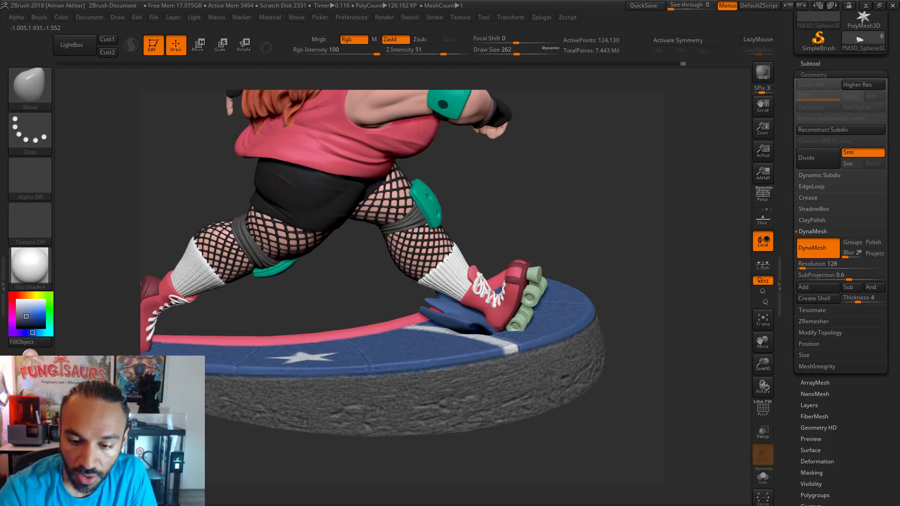
{"action": "left_click_drag", "start_coordinate": [601, 256], "coordinate": [492, 371]}
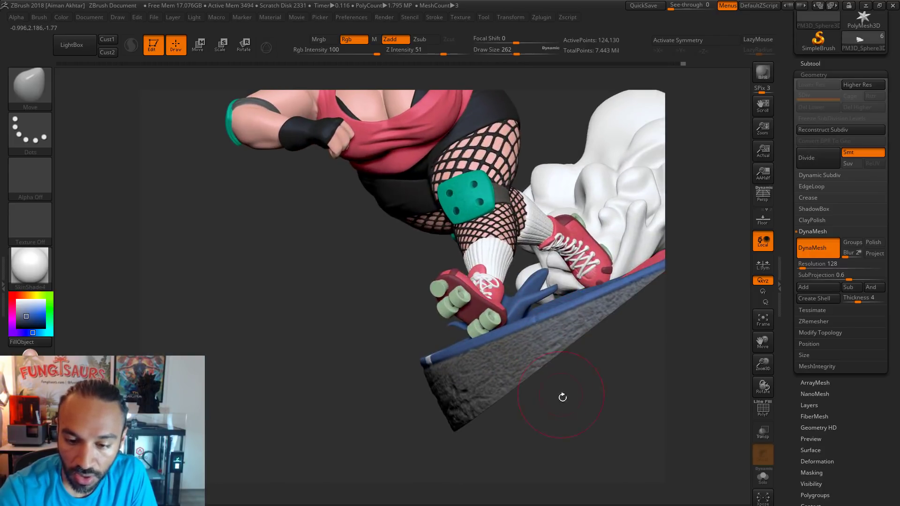
{"action": "left_click_drag", "start_coordinate": [561, 397], "coordinate": [577, 399], "text": "shift"}
{"action": "mouse_move", "coordinate": [653, 209]}
{"action": "left_mouse_down"}
{"action": "mouse_move", "coordinate": [609, 263]}
{"action": "mouse_move", "coordinate": [522, 327]}
{"action": "mouse_move", "coordinate": [539, 329]}
{"action": "left_mouse_up"}
{"action": "key", "text": "s"}
{"action": "left_click_drag", "start_coordinate": [649, 262], "coordinate": [635, 202]}
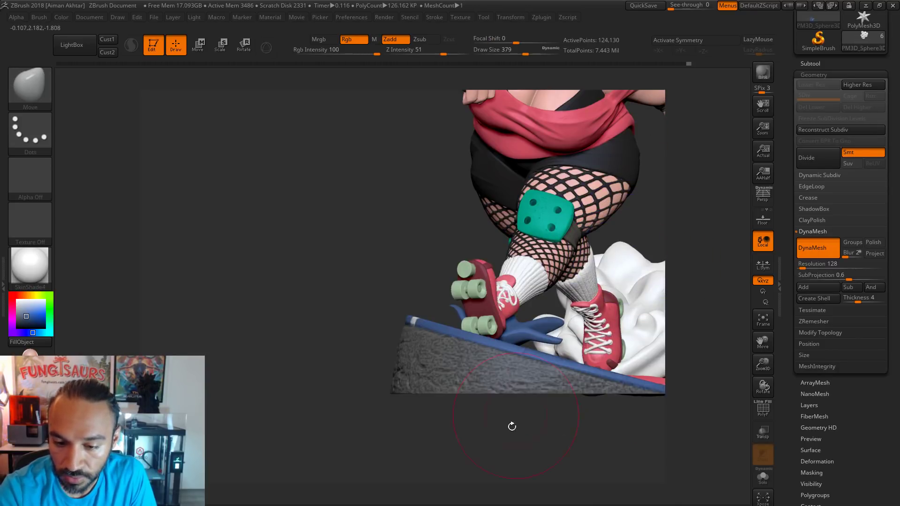
Shape the splash's individual points on both sides of the front skate with the Move brush at draw sizes 187 and 124.
{"action": "left_click_drag", "start_coordinate": [510, 425], "coordinate": [478, 424]}
{"action": "key", "text": "s"}
{"action": "mouse_move", "coordinate": [551, 333]}
{"action": "left_mouse_down"}
{"action": "mouse_move", "coordinate": [538, 336]}
{"action": "mouse_move", "coordinate": [537, 316]}
{"action": "mouse_move", "coordinate": [612, 293]}
{"action": "mouse_move", "coordinate": [562, 345]}
{"action": "left_mouse_up"}
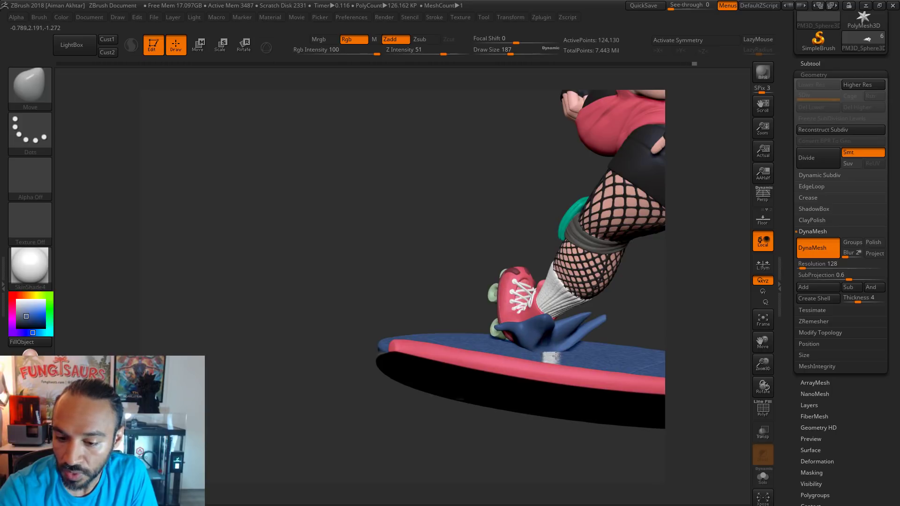
{"action": "mouse_move", "coordinate": [625, 300]}
{"action": "left_mouse_down"}
{"action": "mouse_move", "coordinate": [681, 263]}
{"action": "mouse_move", "coordinate": [551, 355]}
{"action": "mouse_move", "coordinate": [553, 344]}
{"action": "left_mouse_up"}
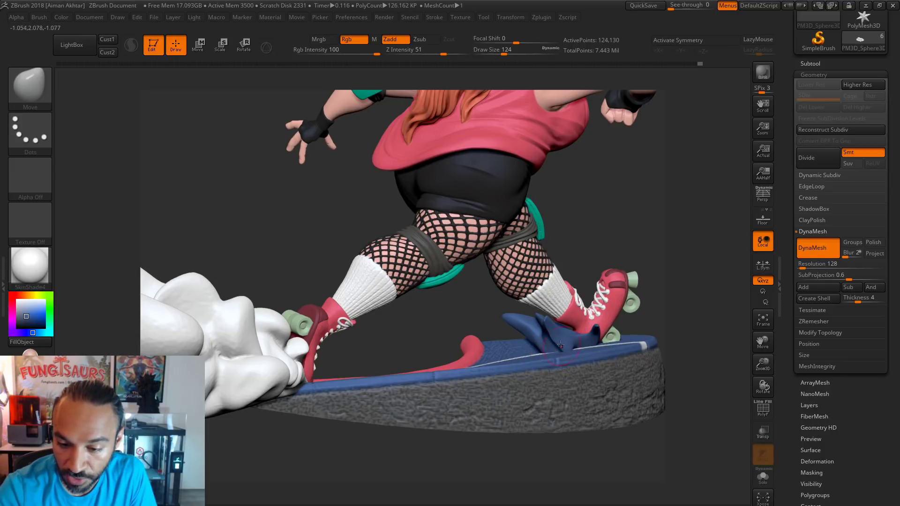
Thicken the splash's spikes beside the front boot with the Inflate brush at draw size 124.
{"action": "key", "text": "shift"}
{"action": "key", "text": "b"}
{"action": "key", "text": "i"}
{"action": "key", "text": "n"}
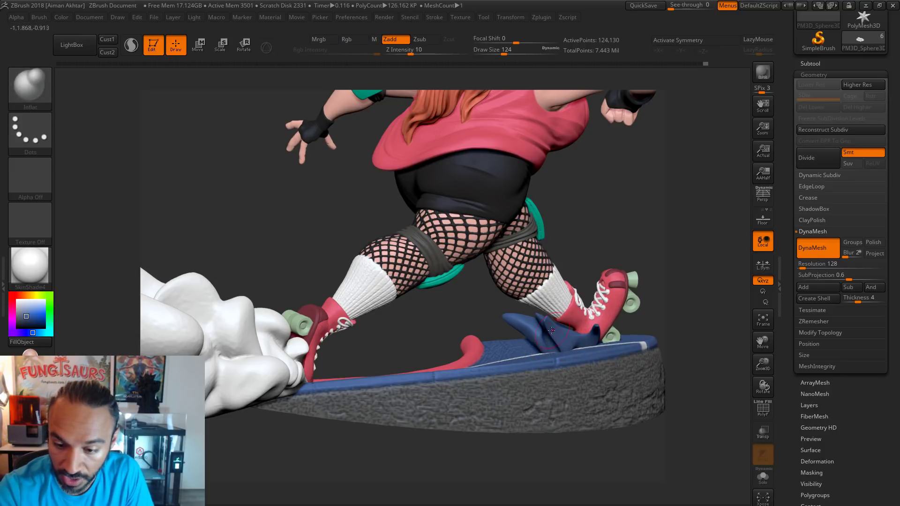
{"action": "right_click_drag", "start_coordinate": [594, 354], "coordinate": [614, 329]}
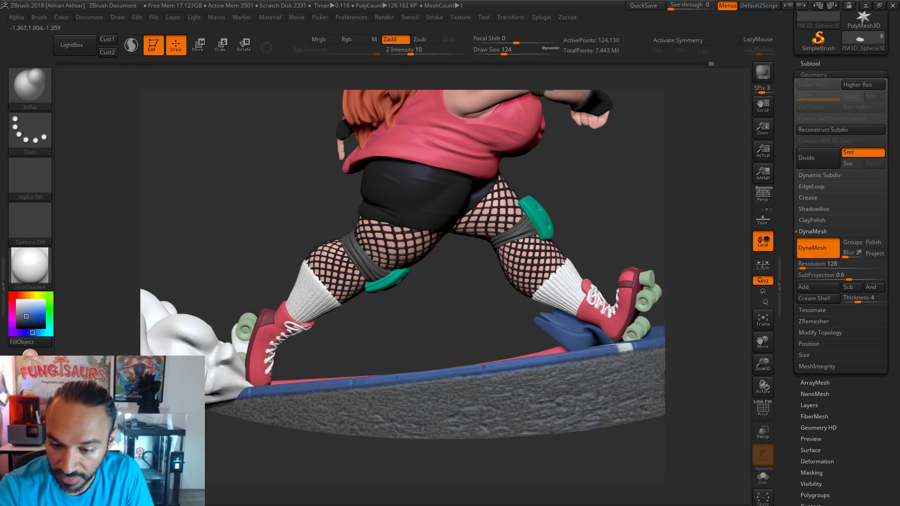
{"action": "left_click_drag", "start_coordinate": [638, 225], "coordinate": [669, 237]}
{"action": "mouse_move", "coordinate": [528, 428]}
{"action": "left_mouse_down"}
{"action": "mouse_move", "coordinate": [532, 443]}
{"action": "mouse_move", "coordinate": [482, 406]}
{"action": "left_mouse_up"}
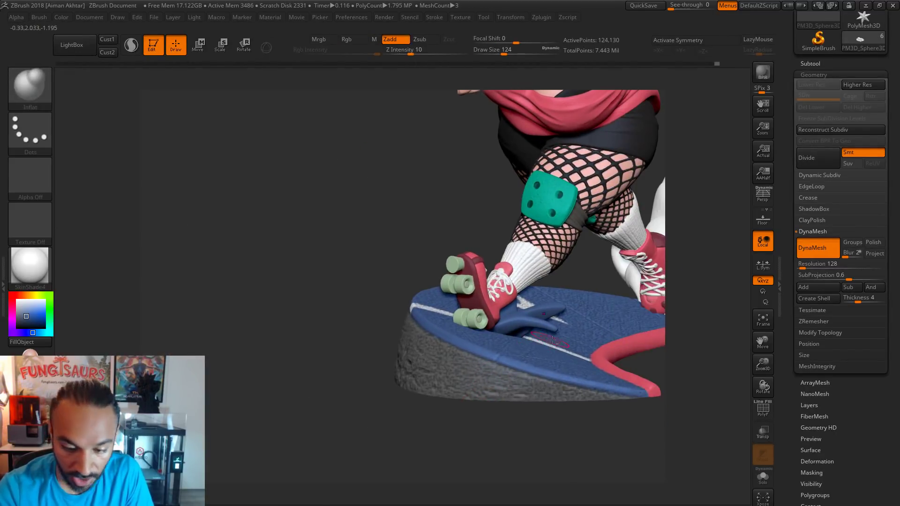
Adjust the splash's spikes over the board's white line with the Move brush at draw size 136.
{"action": "key", "text": "b"}
{"action": "key", "text": "m"}
{"action": "key", "text": "v"}
{"action": "key", "text": "s"}
{"action": "left_click", "coordinate": [551, 342]}
{"action": "key", "text": "s"}
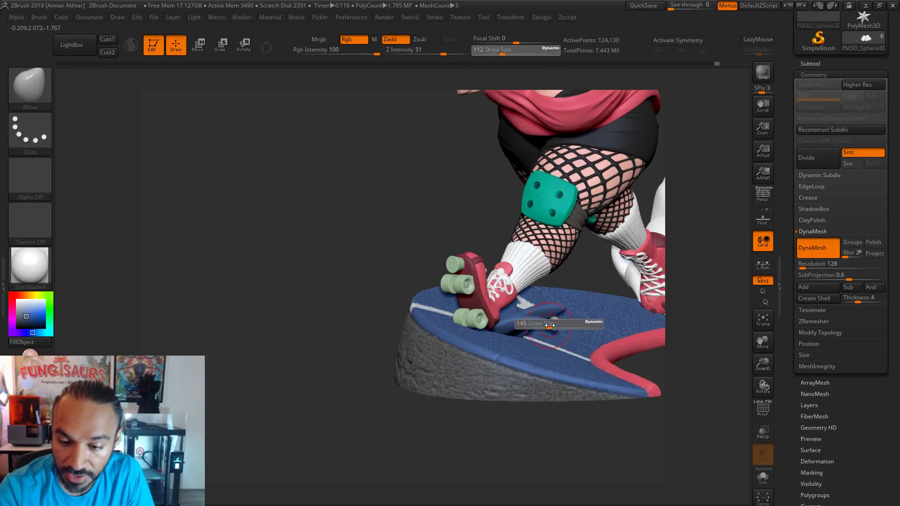
{"action": "left_click", "coordinate": [534, 323]}
{"action": "key", "text": "s"}
{"action": "left_click", "coordinate": [521, 323]}
{"action": "left_click_drag", "start_coordinate": [520, 323], "coordinate": [529, 321]}
Add volume to the splash beside the front skate's wheels with the Inflate brush at draw size 136.
{"action": "key", "text": "b"}
{"action": "key", "text": "i"}
{"action": "key", "text": "n"}
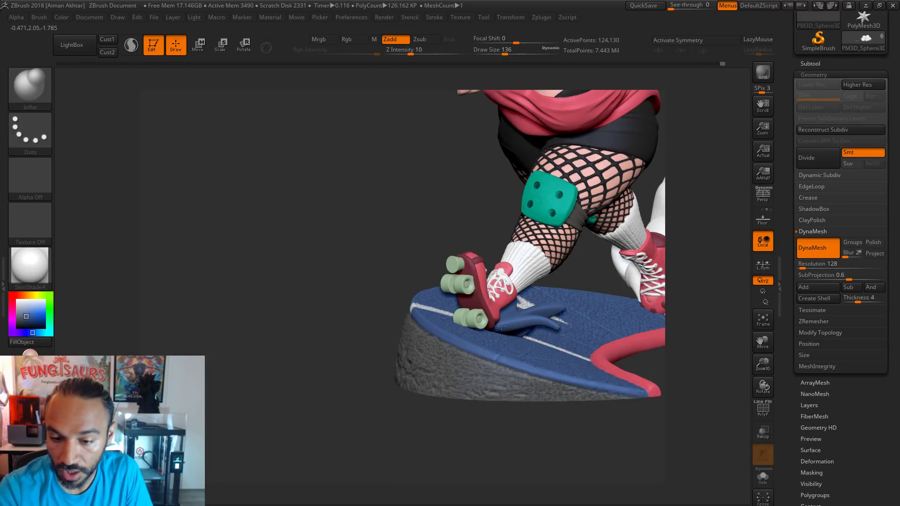
Repaint the splash brown with the Standard brush at draw size 415.
{"action": "key", "text": "f"}
{"action": "left_click_drag", "start_coordinate": [477, 368], "coordinate": [511, 374]}
{"action": "key", "text": "b"}
{"action": "key", "text": "s"}
{"action": "key", "text": "t"}
{"action": "left_click", "coordinate": [26, 296]}
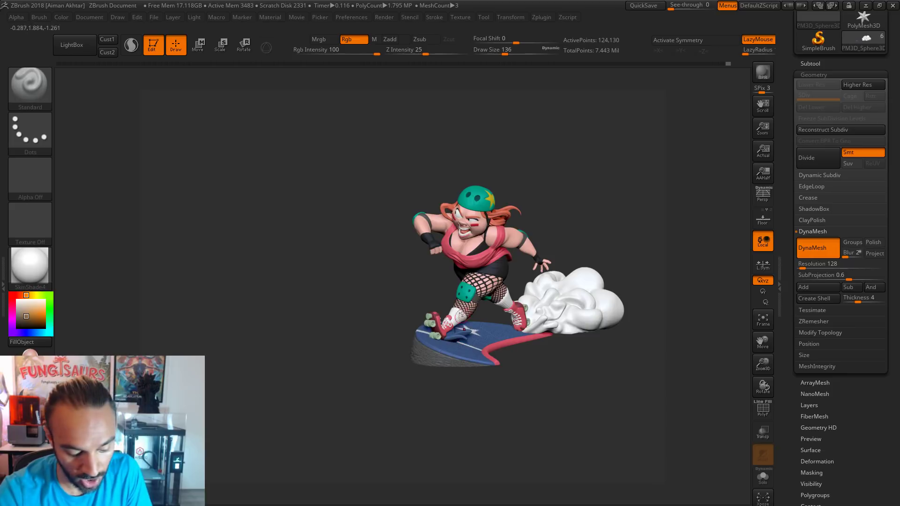
{"action": "key", "text": "s"}
{"action": "left_click", "coordinate": [482, 322]}
{"action": "left_click_drag", "start_coordinate": [456, 336], "coordinate": [465, 330]}
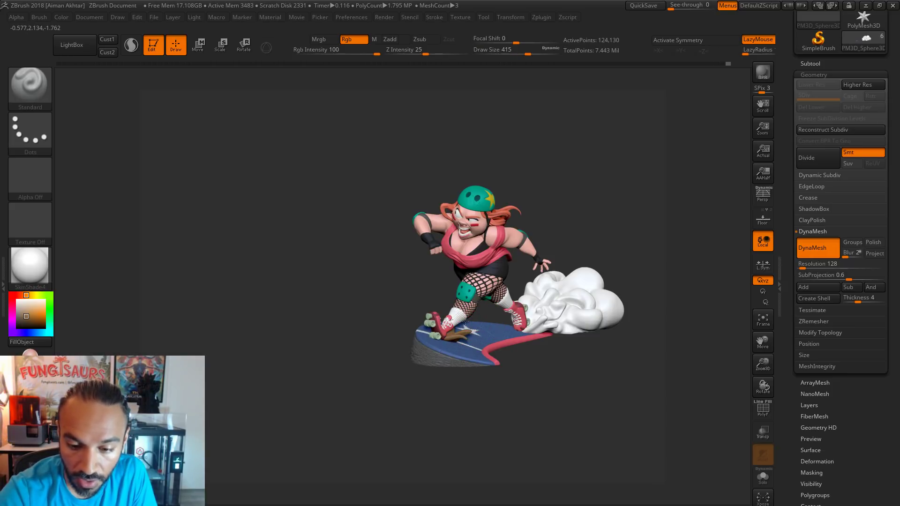
Choose a pale cream colour and paint the splash with it.
{"action": "left_click_drag", "start_coordinate": [375, 389], "coordinate": [402, 398]}
{"action": "left_click_drag", "start_coordinate": [42, 310], "coordinate": [52, 301]}
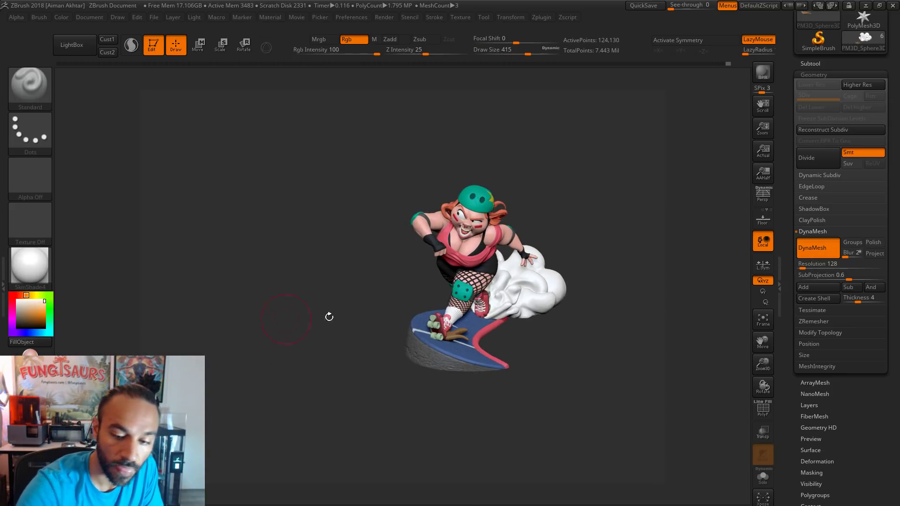
{"action": "left_click_drag", "start_coordinate": [447, 335], "coordinate": [463, 331]}
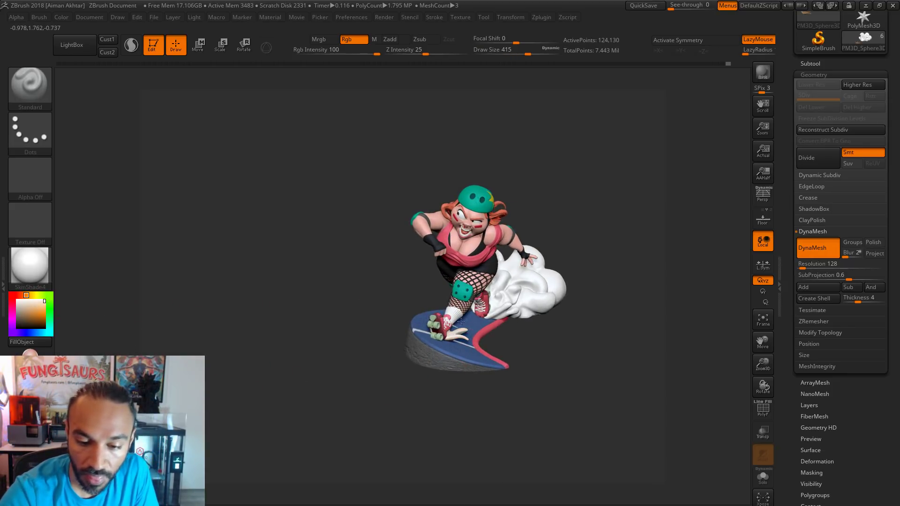
Choose a saturated yellow and paint the splash with it.
{"action": "left_click", "coordinate": [35, 295]}
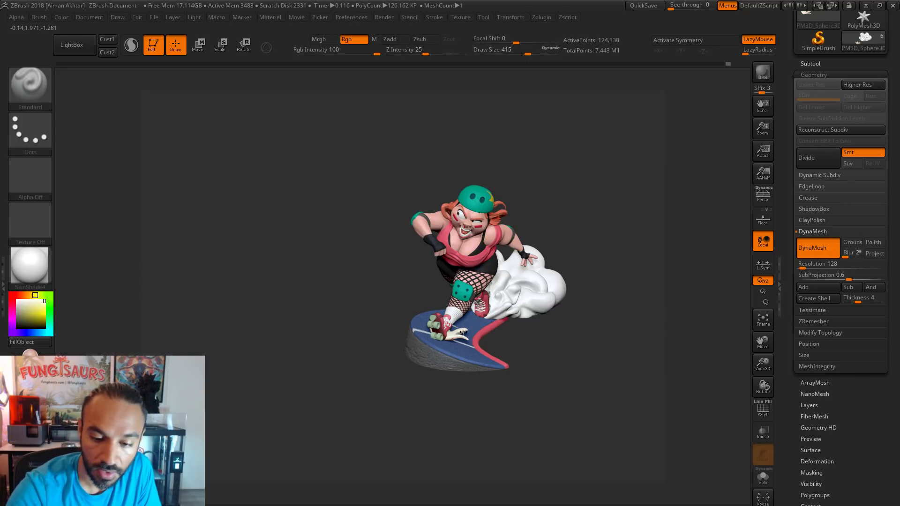
{"action": "left_click", "coordinate": [44, 313]}
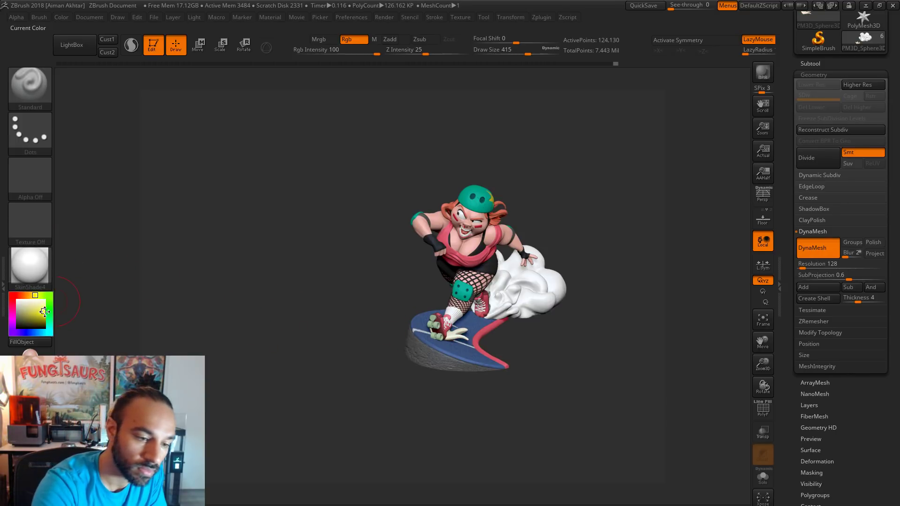
{"action": "left_click_drag", "start_coordinate": [464, 333], "coordinate": [447, 333]}
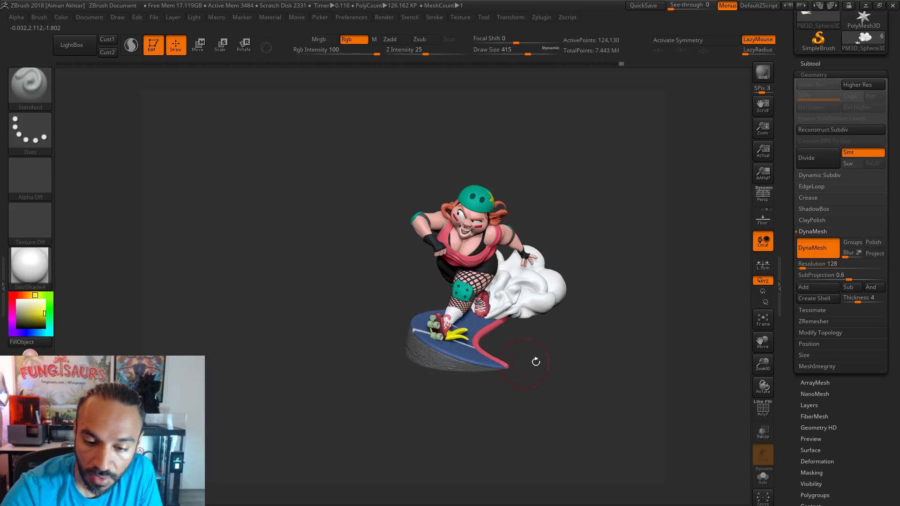
Choose a bright red and paint the whole splash with it.
{"action": "mouse_move", "coordinate": [536, 362]}
{"action": "left_mouse_down"}
{"action": "mouse_move", "coordinate": [491, 316]}
{"action": "mouse_move", "coordinate": [539, 356]}
{"action": "mouse_move", "coordinate": [533, 388]}
{"action": "mouse_move", "coordinate": [582, 409]}
{"action": "left_mouse_up"}
{"action": "mouse_move", "coordinate": [566, 439]}
{"action": "left_mouse_down"}
{"action": "mouse_move", "coordinate": [556, 446]}
{"action": "mouse_move", "coordinate": [571, 465]}
{"action": "mouse_move", "coordinate": [606, 437]}
{"action": "left_mouse_up"}
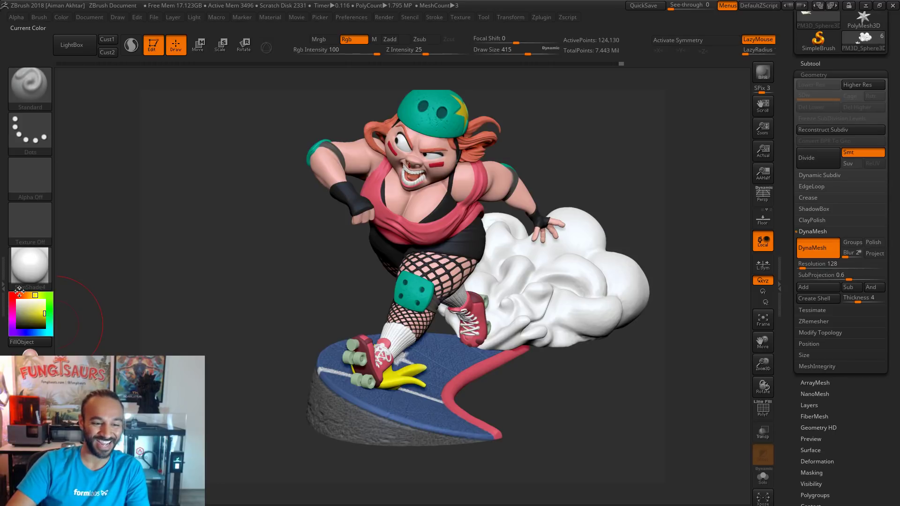
{"action": "left_click_drag", "start_coordinate": [15, 291], "coordinate": [11, 296]}
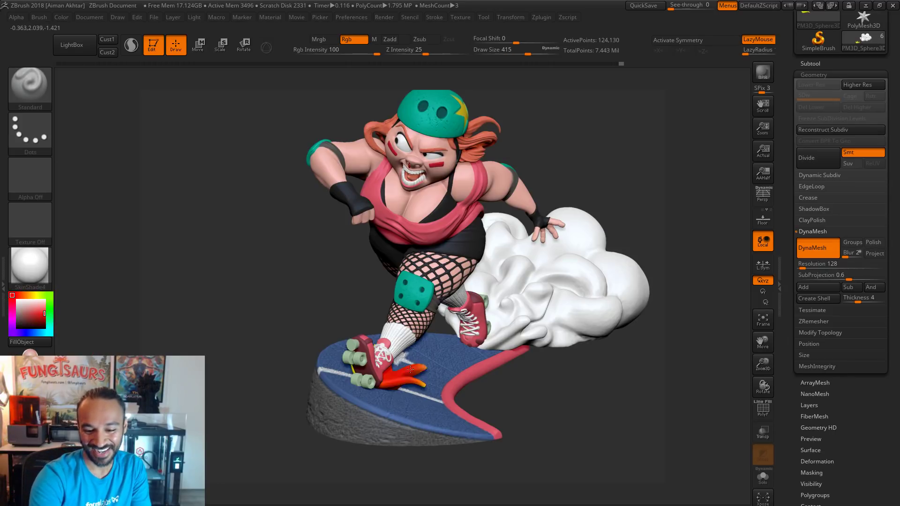
{"action": "left_click", "coordinate": [402, 376]}
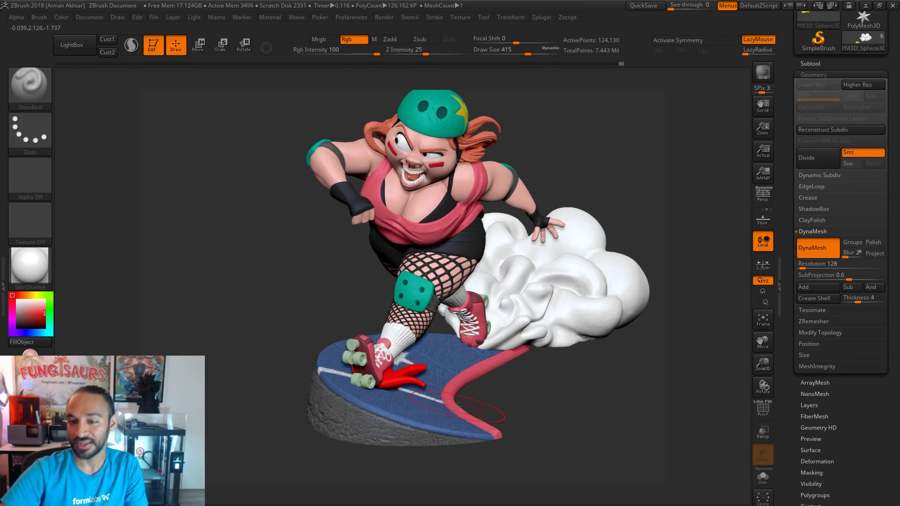
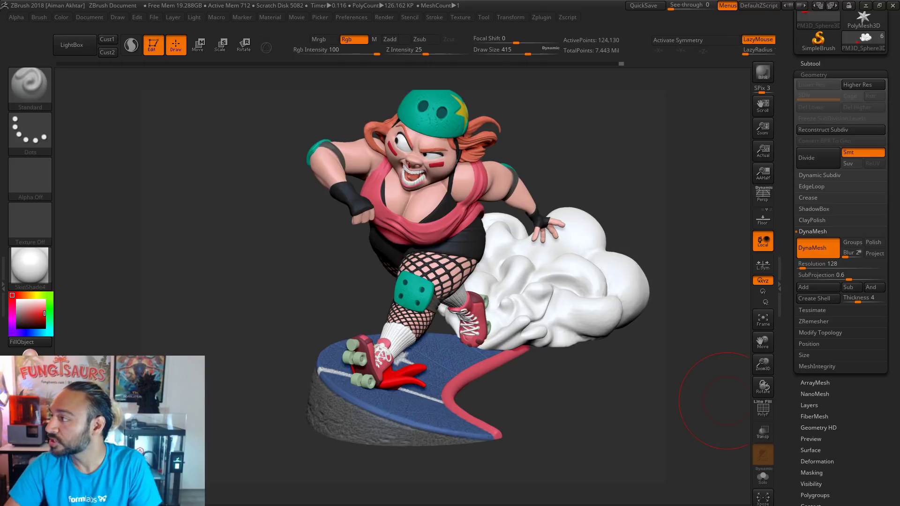
Switch to the browser and study the flame effects in the Terry Bogard statue and Fatal Fury - The Bogard Bros references.
{"action": "key", "text": "alt+Tab"}
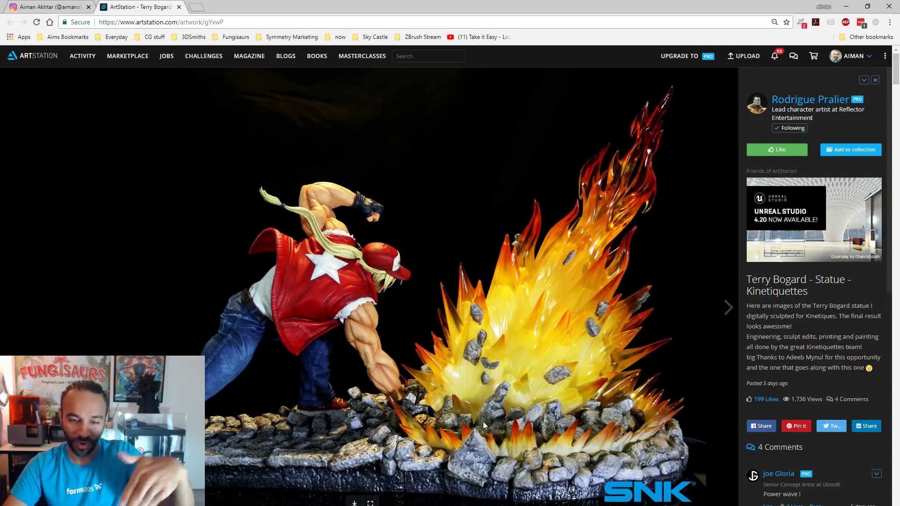
{"action": "scroll", "coordinate": [508, 403], "scroll_direction": "down", "scroll_amount": 10}
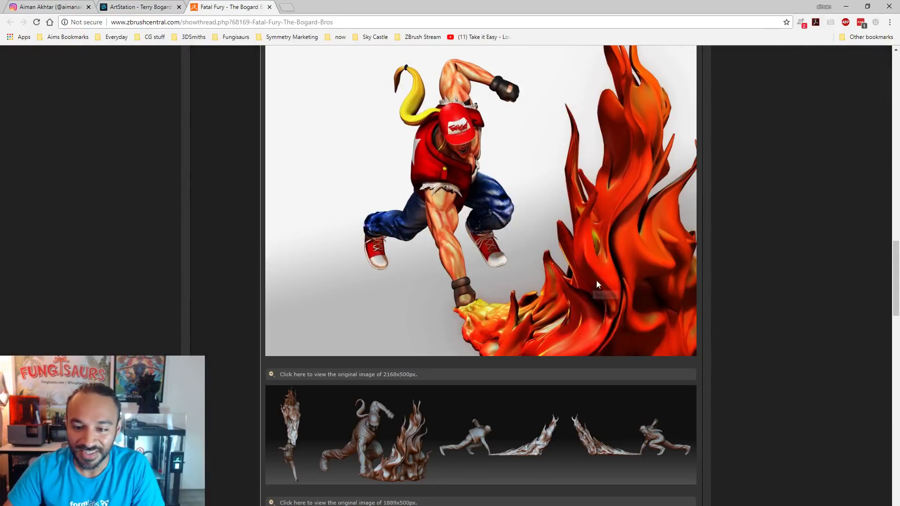
{"action": "scroll", "coordinate": [596, 281], "scroll_direction": "up", "scroll_amount": 2}
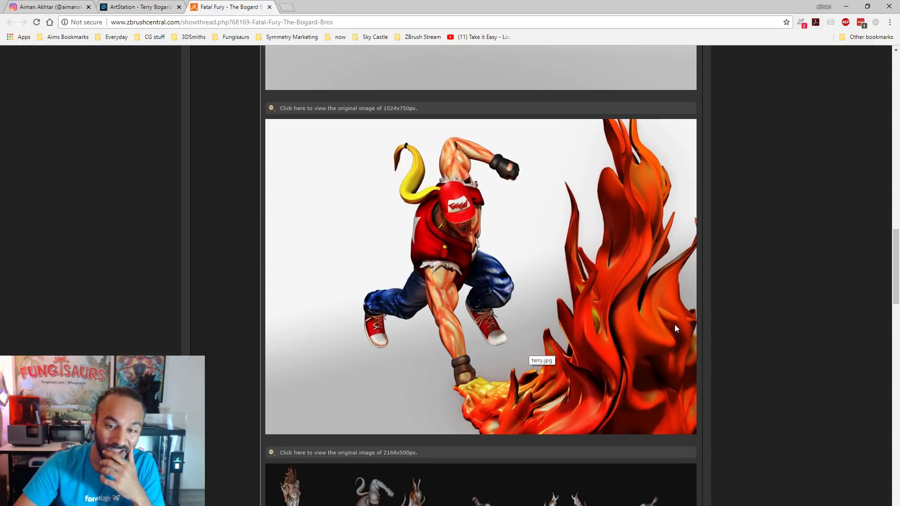
{"action": "scroll", "coordinate": [645, 368], "scroll_direction": "down", "scroll_amount": 2}
{"action": "scroll", "coordinate": [645, 365], "scroll_direction": "up", "scroll_amount": 2}
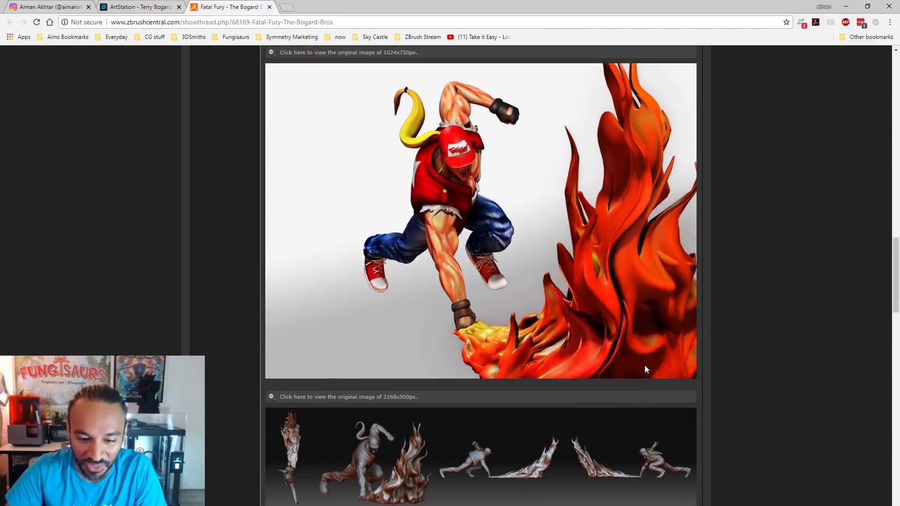
Compare the flame shapes and colour transitions in the Fatal Fury render with the lit and unlit photos of the Terry Bogard statue.
{"action": "scroll", "coordinate": [644, 365], "scroll_direction": "up", "scroll_amount": 1}
{"action": "scroll", "coordinate": [539, 371], "scroll_direction": "down", "scroll_amount": 2}
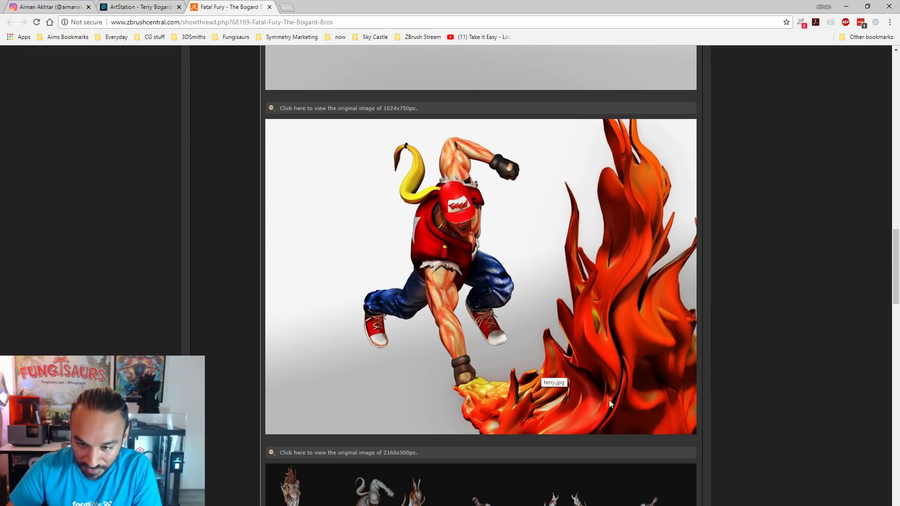
{"action": "left_click", "coordinate": [131, 6]}
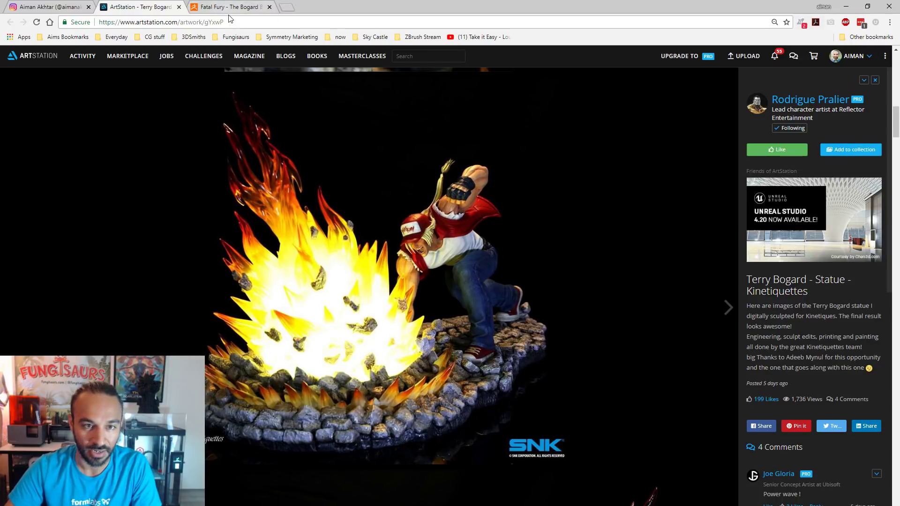
{"action": "left_click", "coordinate": [253, 7]}
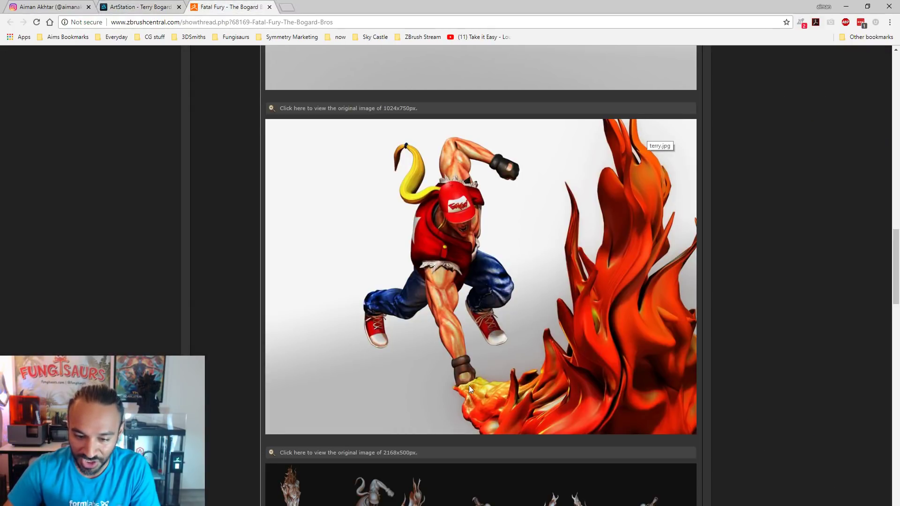
{"action": "scroll", "coordinate": [478, 398], "scroll_direction": "down", "scroll_amount": 5}
{"action": "scroll", "coordinate": [492, 295], "scroll_direction": "up", "scroll_amount": 3}
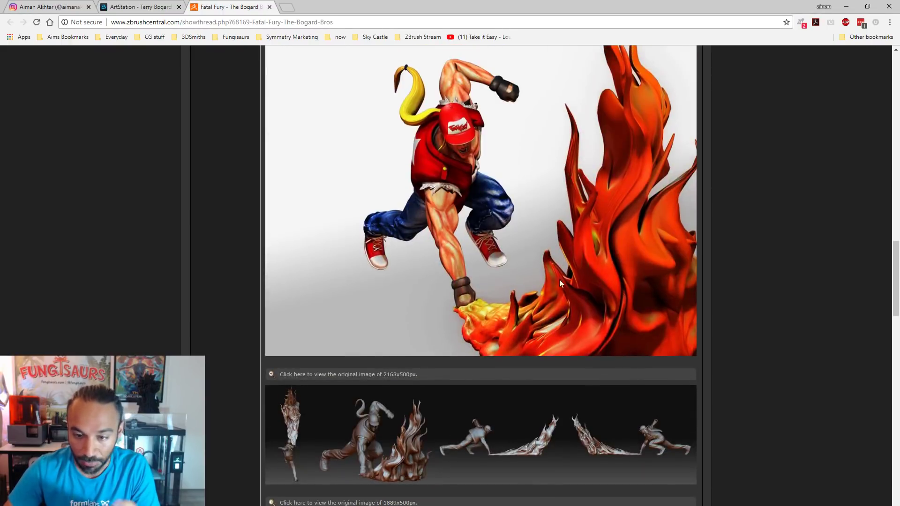
{"action": "left_click", "coordinate": [145, 7]}
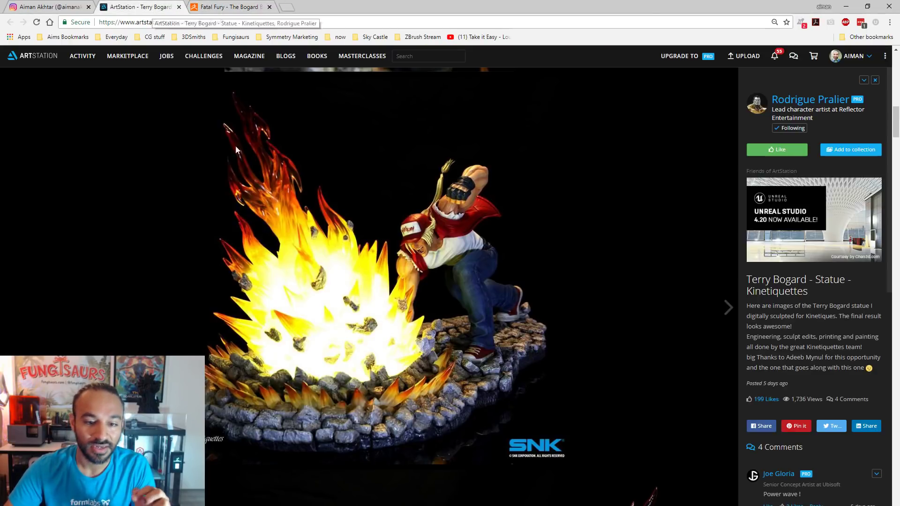
{"action": "left_click", "coordinate": [225, 9]}
{"action": "left_click", "coordinate": [140, 7]}
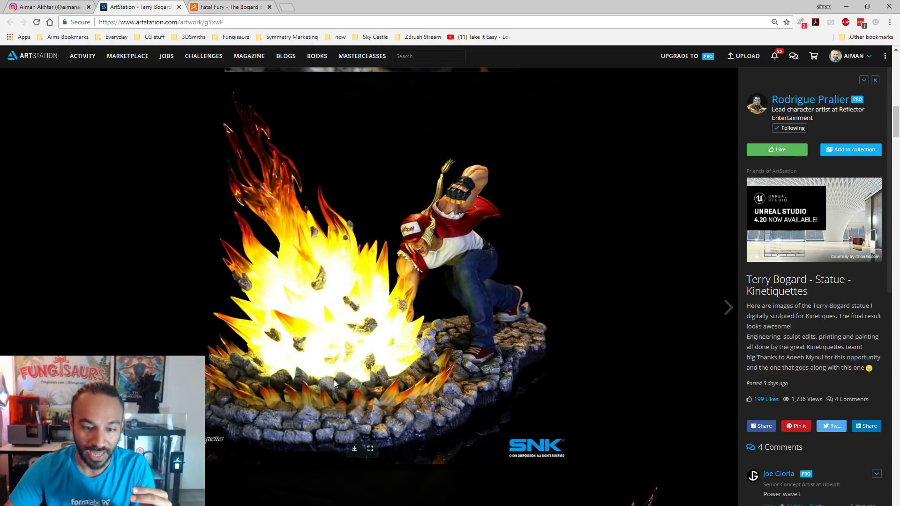
{"action": "scroll", "coordinate": [406, 346], "scroll_direction": "down", "scroll_amount": 10}
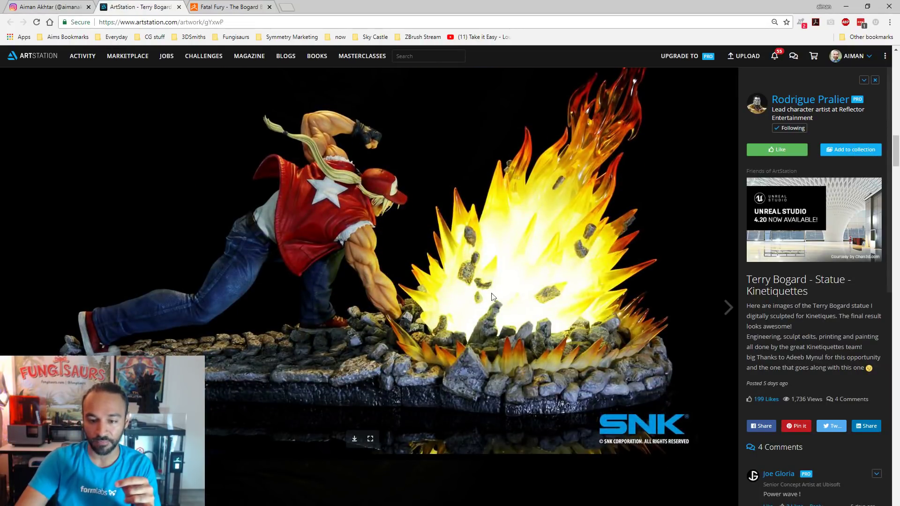
{"action": "scroll", "coordinate": [420, 339], "scroll_direction": "down", "scroll_amount": 15}
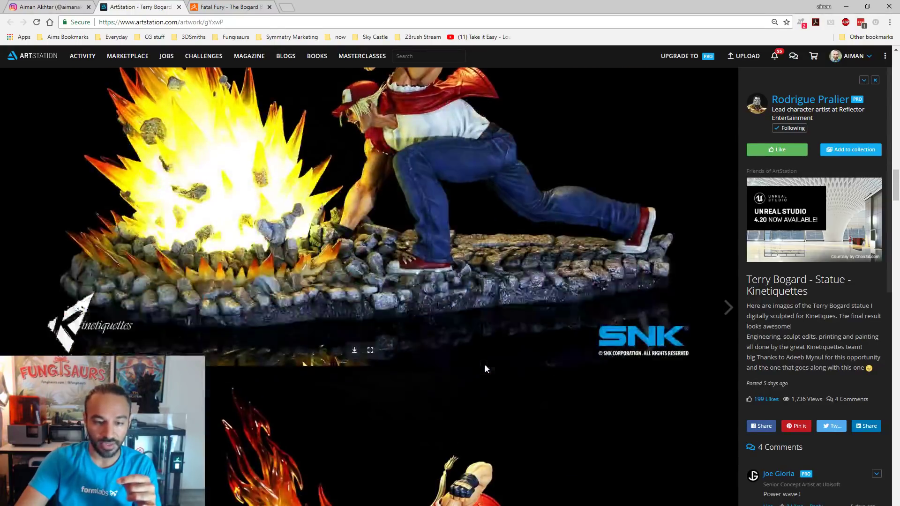
{"action": "scroll", "coordinate": [480, 356], "scroll_direction": "down", "scroll_amount": 5}
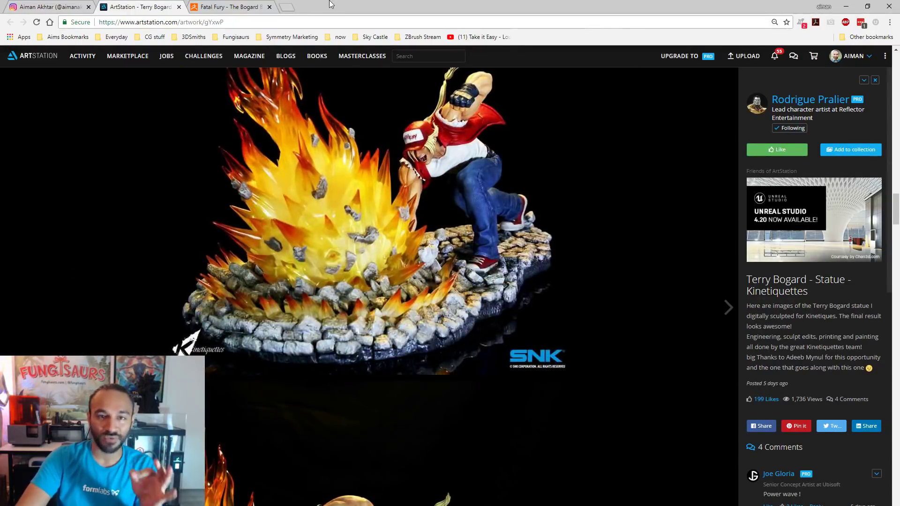
Switch back to ZBrush and pull the blunt spike behind the front skate into a longer, sharper point with a smaller Move brush.
{"action": "key", "text": "alt+Tab"}
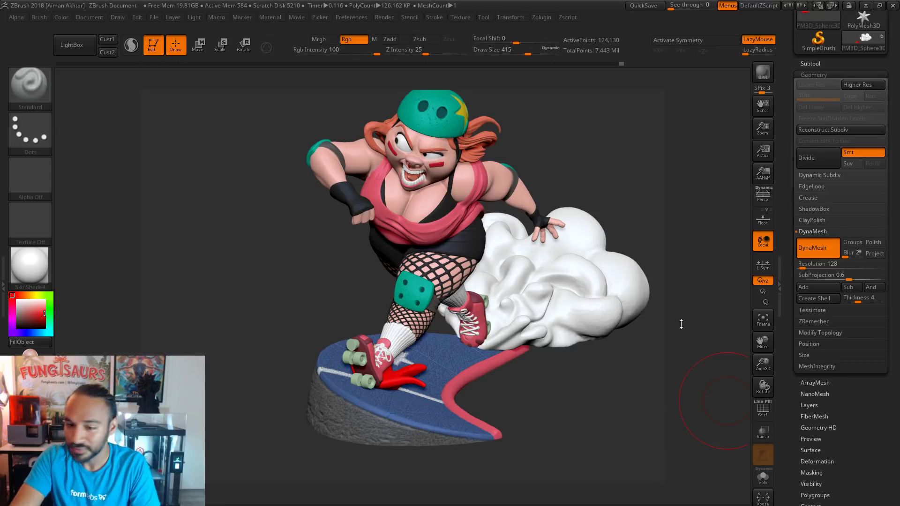
{"action": "mouse_move", "coordinate": [601, 451]}
{"action": "left_mouse_down"}
{"action": "mouse_move", "coordinate": [552, 422]}
{"action": "mouse_move", "coordinate": [618, 445]}
{"action": "mouse_move", "coordinate": [609, 426]}
{"action": "left_mouse_up"}
{"action": "key", "text": "b"}
{"action": "key", "text": "m"}
{"action": "key", "text": "v"}
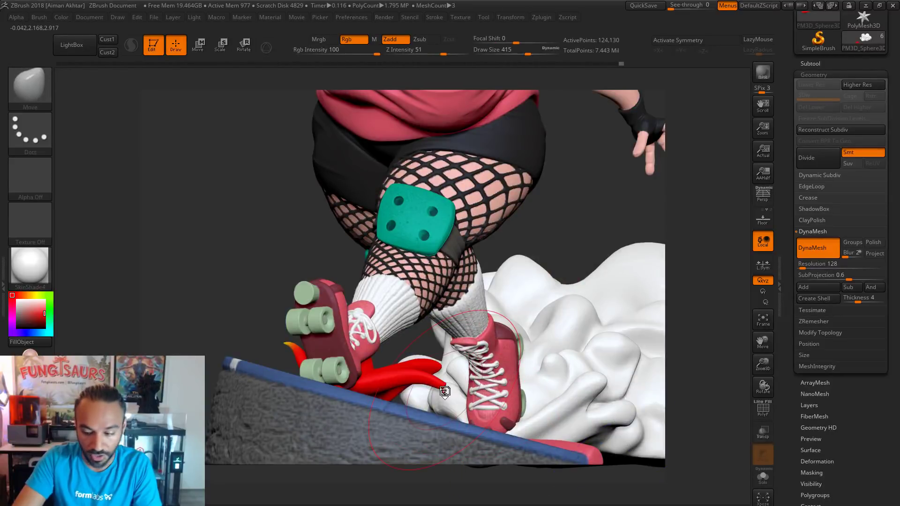
{"action": "key", "text": "bracketleft"}
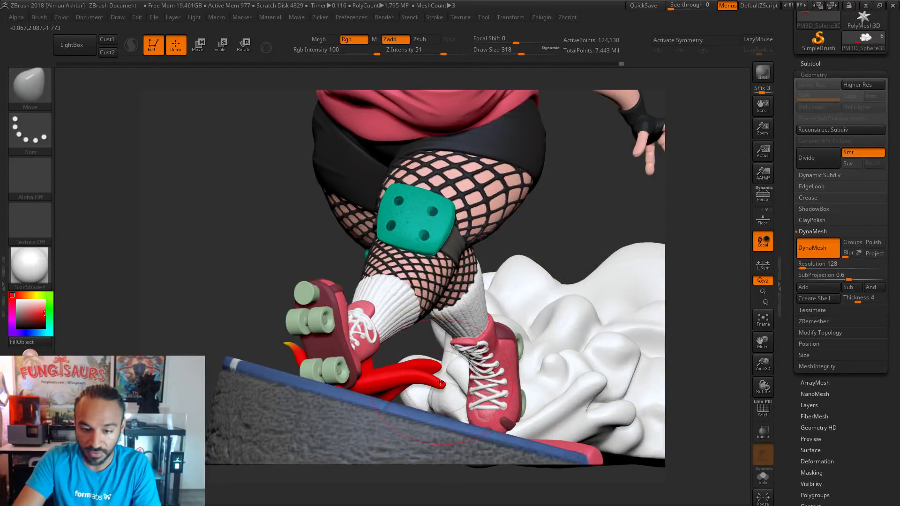
{"action": "key", "text": "bracketleft"}
{"action": "key", "text": "bracketleft"}
{"action": "left_click_drag", "start_coordinate": [441, 382], "coordinate": [447, 370]}
{"action": "key", "text": "shift"}
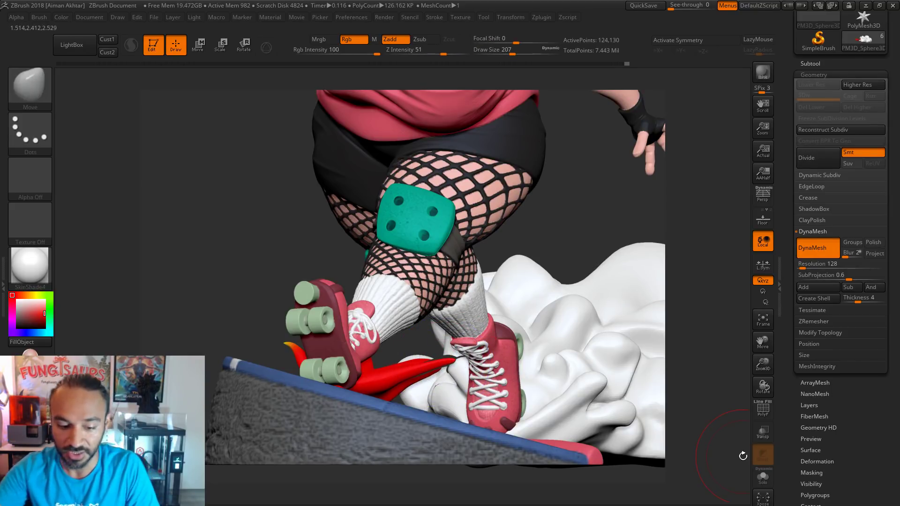
Thicken the long red spike behind the front skate with the Inflate brush and refine its shape with a smaller Move brush.
{"action": "key", "text": "b"}
{"action": "key", "text": "i"}
{"action": "key", "text": "n"}
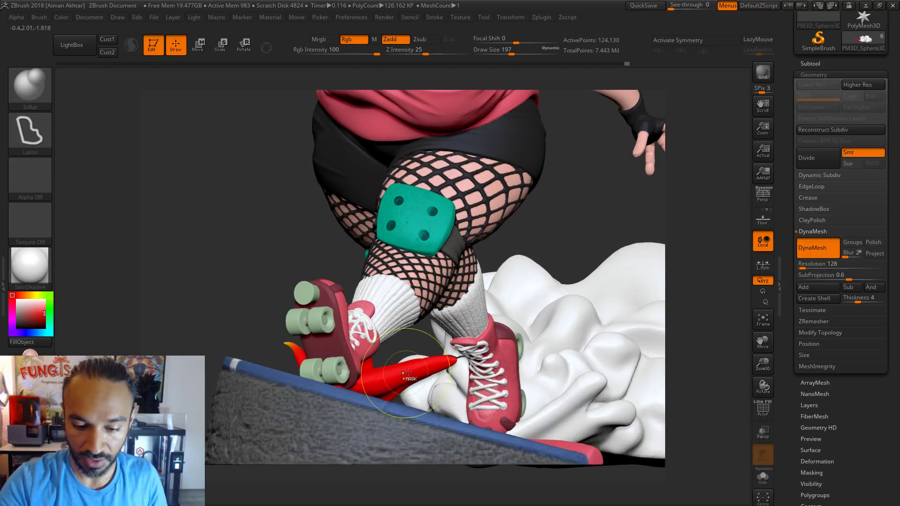
{"action": "left_click_drag", "start_coordinate": [391, 385], "coordinate": [389, 385]}
{"action": "key", "text": "b"}
{"action": "key", "text": "m"}
{"action": "key", "text": "v"}
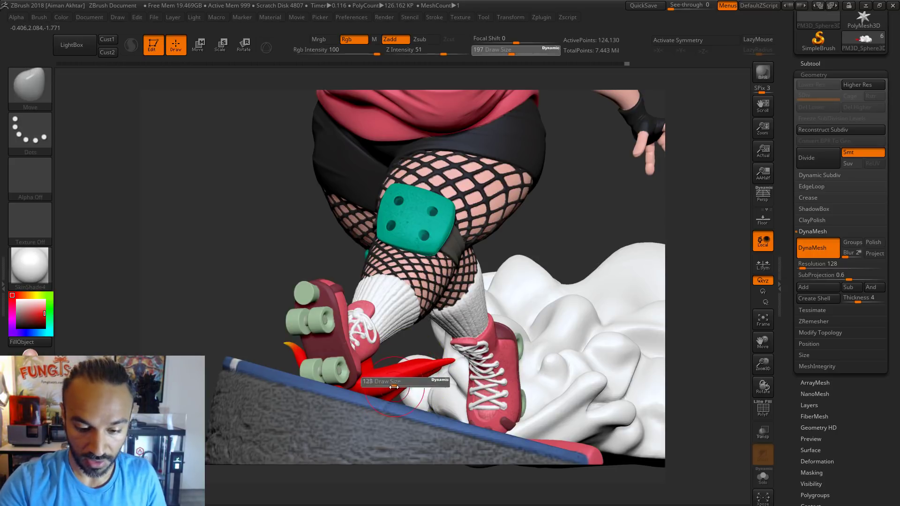
{"action": "right_click_drag", "start_coordinate": [432, 360], "coordinate": [434, 361]}
{"action": "key", "text": "shift"}
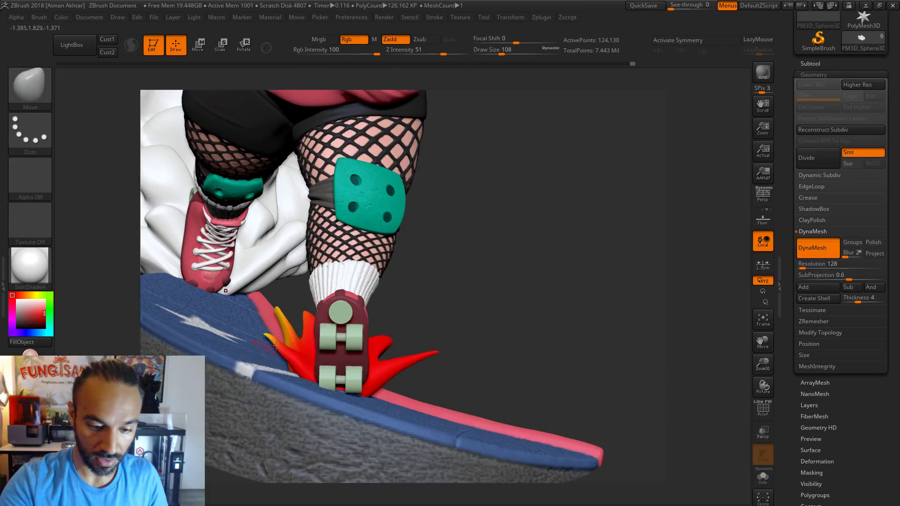
Reshape the yellow-tipped spikes beside the front skate with the Move brush and smooth them toward their points.
{"action": "key", "text": "shift"}
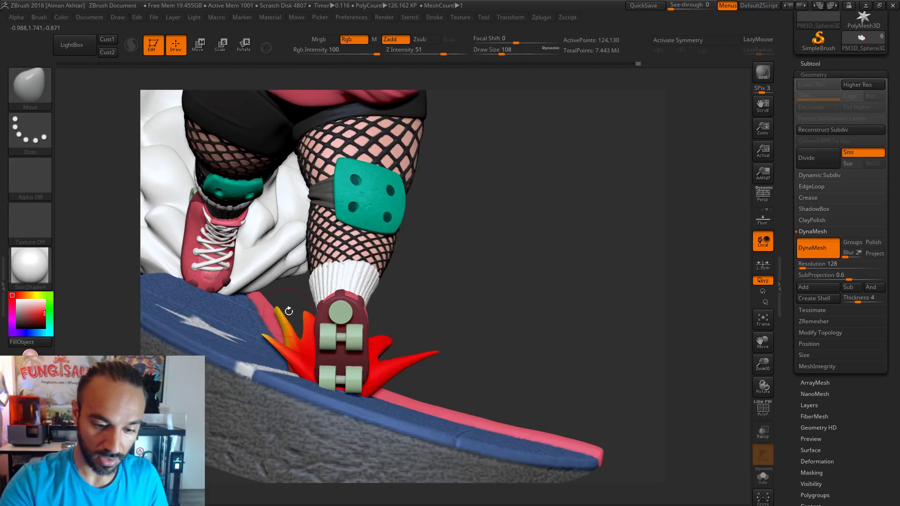
{"action": "mouse_move", "coordinate": [287, 322]}
{"action": "right_mouse_down"}
{"action": "mouse_move", "coordinate": [343, 293]}
{"action": "mouse_move", "coordinate": [350, 300]}
{"action": "right_mouse_up"}
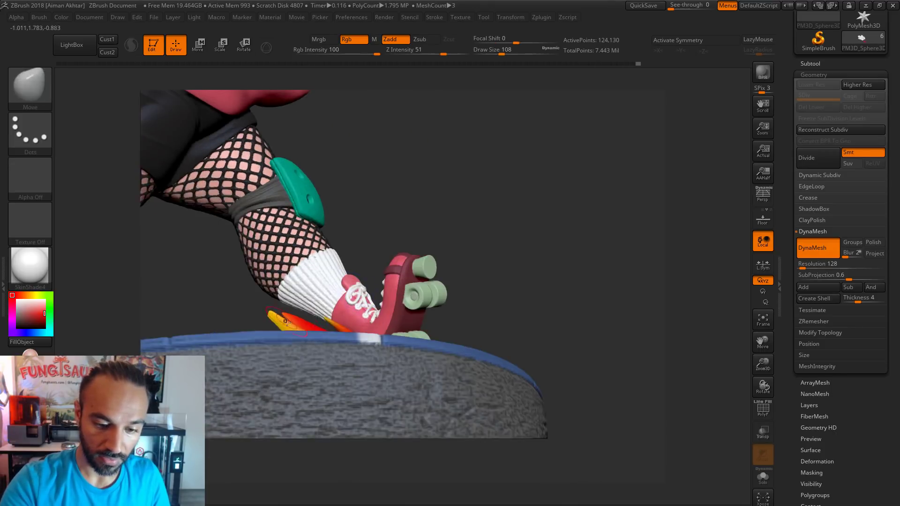
{"action": "left_click_drag", "start_coordinate": [290, 324], "coordinate": [279, 316], "text": "shift"}
{"action": "left_click_drag", "start_coordinate": [392, 210], "coordinate": [314, 318]}
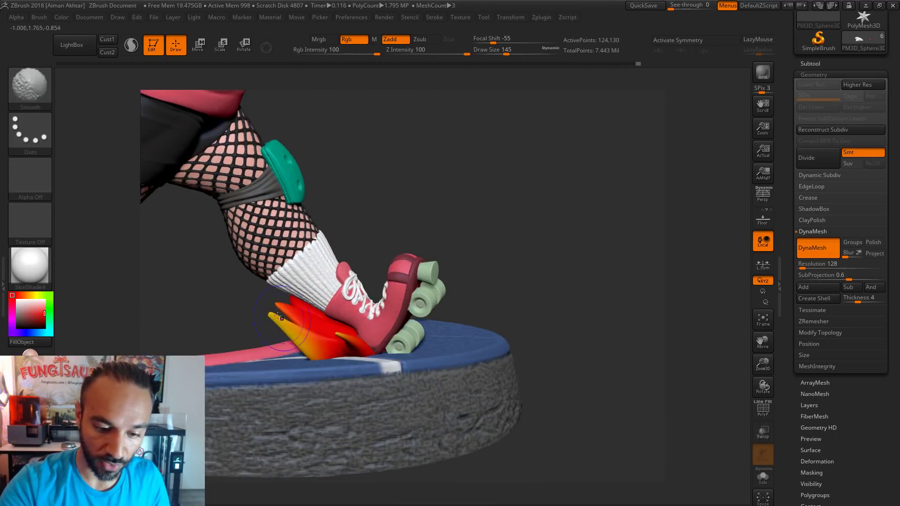
{"action": "mouse_move", "coordinate": [387, 239]}
{"action": "left_mouse_down"}
{"action": "mouse_move", "coordinate": [383, 206]}
{"action": "mouse_move", "coordinate": [378, 265]}
{"action": "left_mouse_up"}
{"action": "left_click_drag", "start_coordinate": [315, 323], "coordinate": [302, 307], "text": "shift"}
{"action": "mouse_move", "coordinate": [398, 253]}
{"action": "left_mouse_down"}
{"action": "mouse_move", "coordinate": [401, 221]}
{"action": "mouse_move", "coordinate": [424, 225]}
{"action": "left_mouse_up"}
Adjust the splash's spikes with the Move brush and smooth their surfaces at a reduced brush size.
{"action": "mouse_move", "coordinate": [266, 321]}
{"action": "left_mouse_down"}
{"action": "mouse_move", "coordinate": [279, 323]}
{"action": "mouse_move", "coordinate": [262, 323]}
{"action": "left_mouse_up"}
{"action": "key", "text": "s"}
{"action": "mouse_move", "coordinate": [506, 225]}
{"action": "left_mouse_down"}
{"action": "mouse_move", "coordinate": [400, 271]}
{"action": "mouse_move", "coordinate": [417, 260]}
{"action": "mouse_move", "coordinate": [406, 256]}
{"action": "left_mouse_up"}
{"action": "left_click_drag", "start_coordinate": [271, 349], "coordinate": [273, 365], "text": "shift"}
{"action": "key", "text": "s"}
{"action": "left_click_drag", "start_coordinate": [364, 263], "coordinate": [410, 220], "text": "alt"}
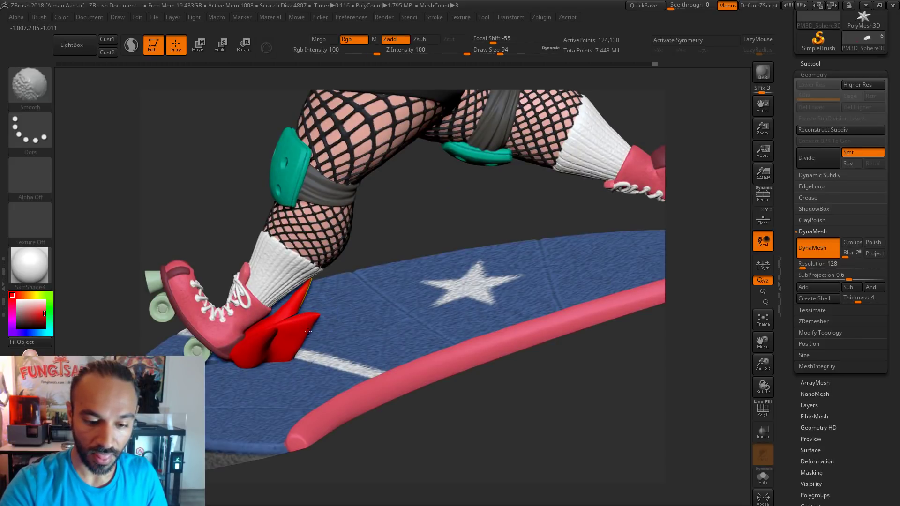
{"action": "left_click_drag", "start_coordinate": [373, 235], "coordinate": [309, 310]}
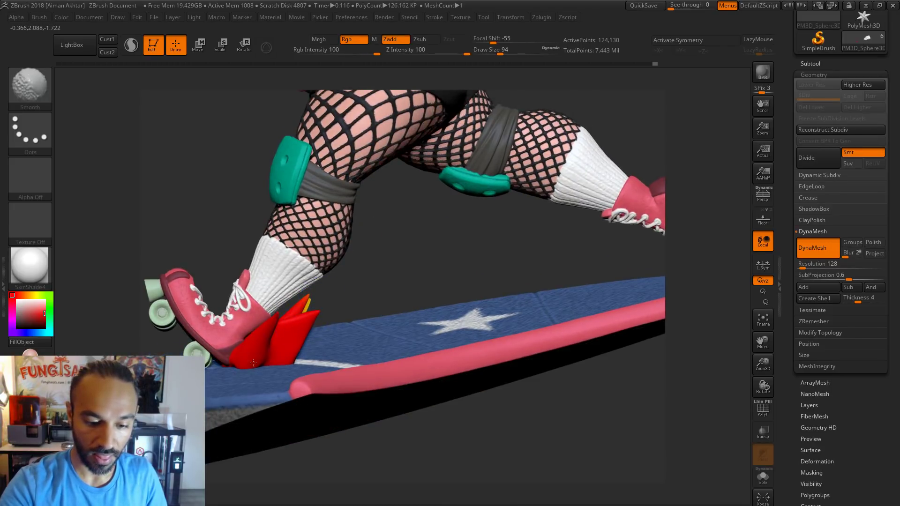
Carve a crease between the red spikes with the DamStandard brush at about size 101.
{"action": "key", "text": "b"}
{"action": "key", "text": "d"}
{"action": "key", "text": "s"}
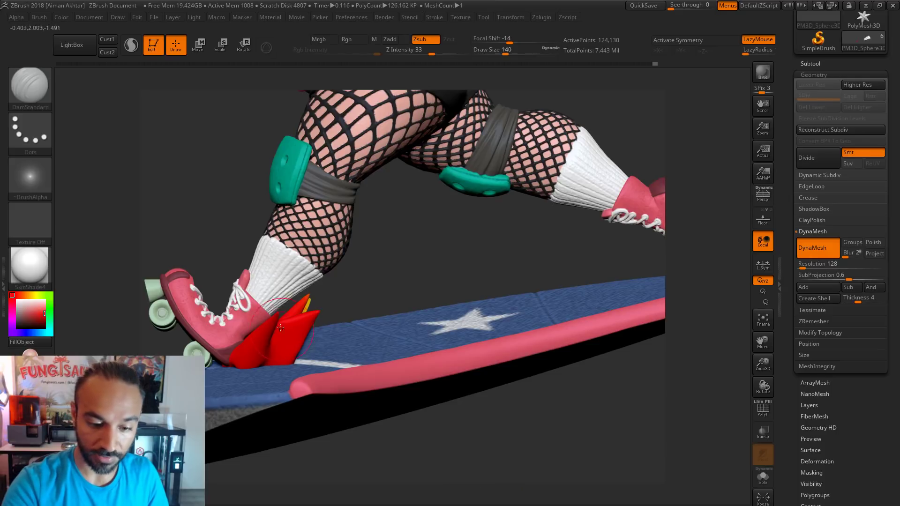
{"action": "key", "text": "s"}
{"action": "left_click_drag", "start_coordinate": [280, 320], "coordinate": [262, 320]}
{"action": "left_click_drag", "start_coordinate": [261, 352], "coordinate": [278, 314]}
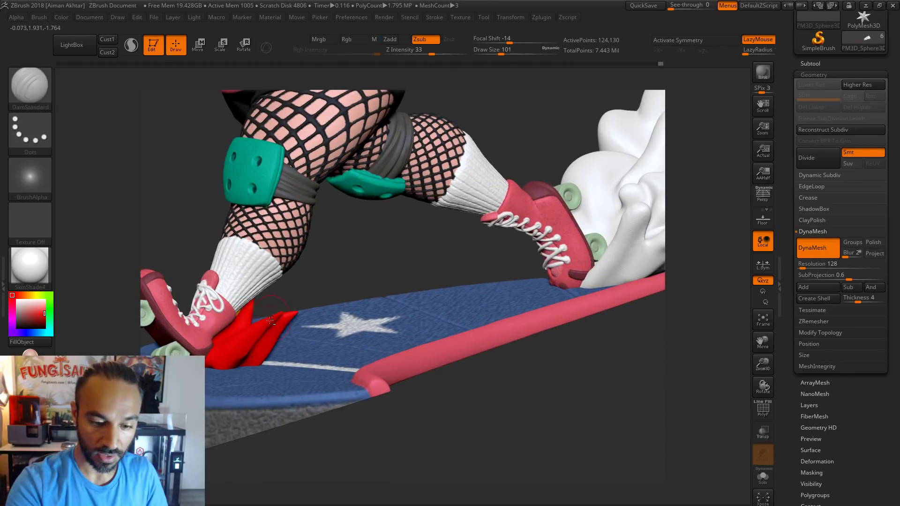
Tweak and smooth the red spikes around the new crease with the Move brush at about size 62.
{"action": "key", "text": "b"}
{"action": "key", "text": "m"}
{"action": "key", "text": "v"}
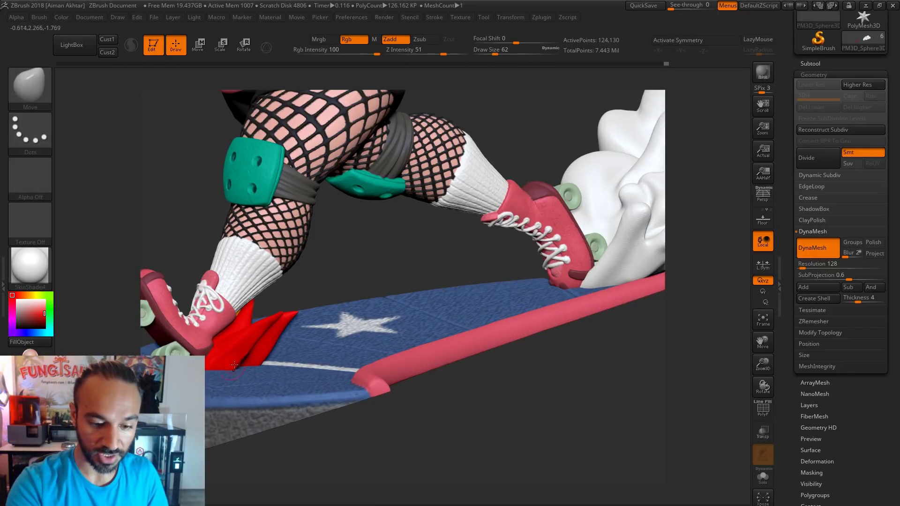
{"action": "key", "text": "shift"}
Flatten the faces of the red spikes with the hPolish brush, reducing its size to about 90.
{"action": "key", "text": "b"}
{"action": "key", "text": "h"}
{"action": "key", "text": "p"}
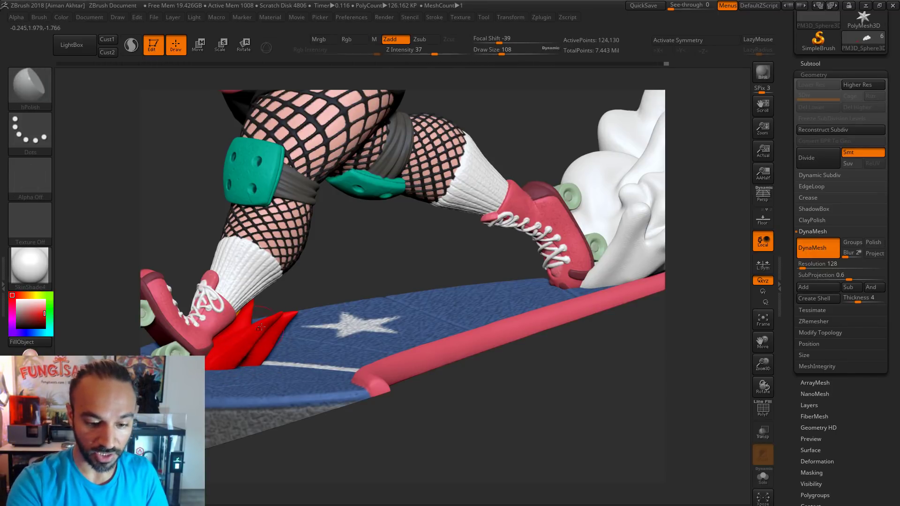
{"action": "left_click_drag", "start_coordinate": [336, 267], "coordinate": [307, 272]}
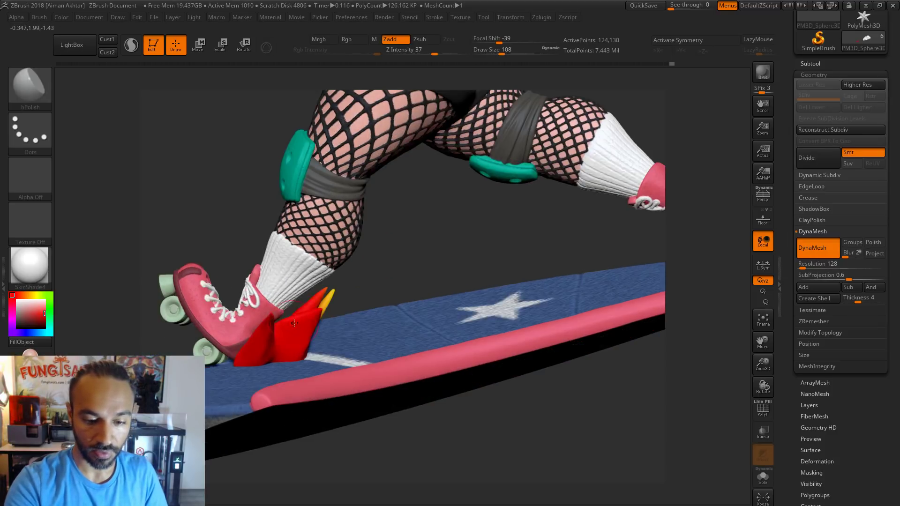
{"action": "key", "text": "s"}
{"action": "left_click_drag", "start_coordinate": [313, 323], "coordinate": [311, 321]}
{"action": "left_click_drag", "start_coordinate": [368, 260], "coordinate": [324, 318]}
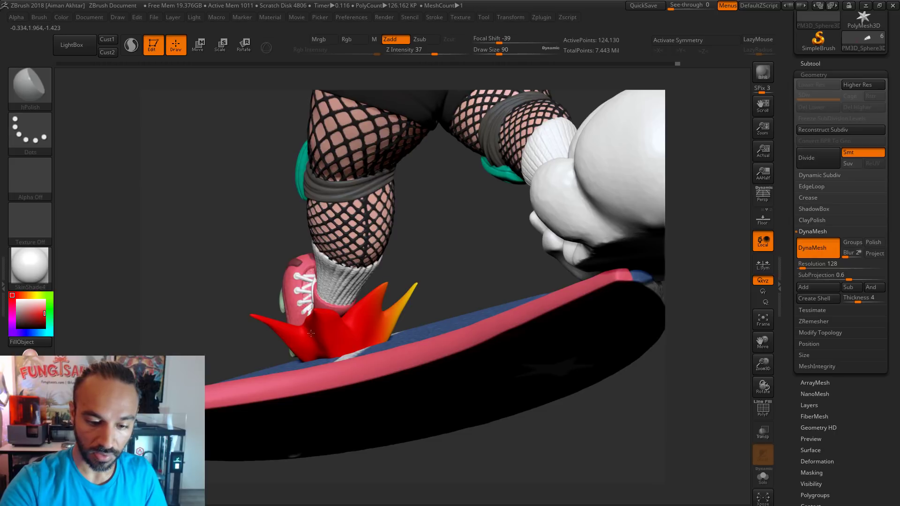
{"action": "mouse_move", "coordinate": [446, 237]}
{"action": "left_mouse_down"}
{"action": "mouse_move", "coordinate": [328, 318]}
{"action": "mouse_move", "coordinate": [338, 299]}
{"action": "left_mouse_up"}
Pull the short red spike at the splash's rear into a sharper point with the Move brush and smooth it.
{"action": "key", "text": "b"}
{"action": "key", "text": "m"}
{"action": "key", "text": "v"}
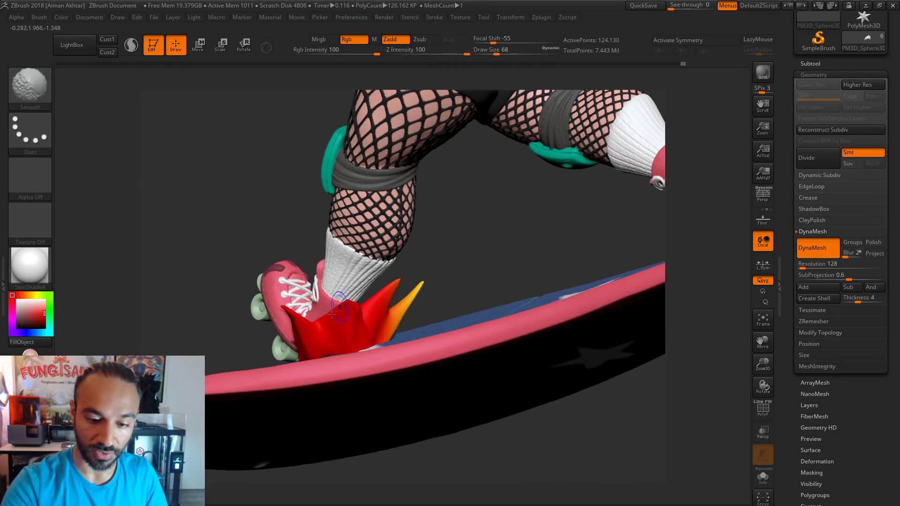
{"action": "left_click_drag", "start_coordinate": [440, 243], "coordinate": [339, 307]}
{"action": "key", "text": "s"}
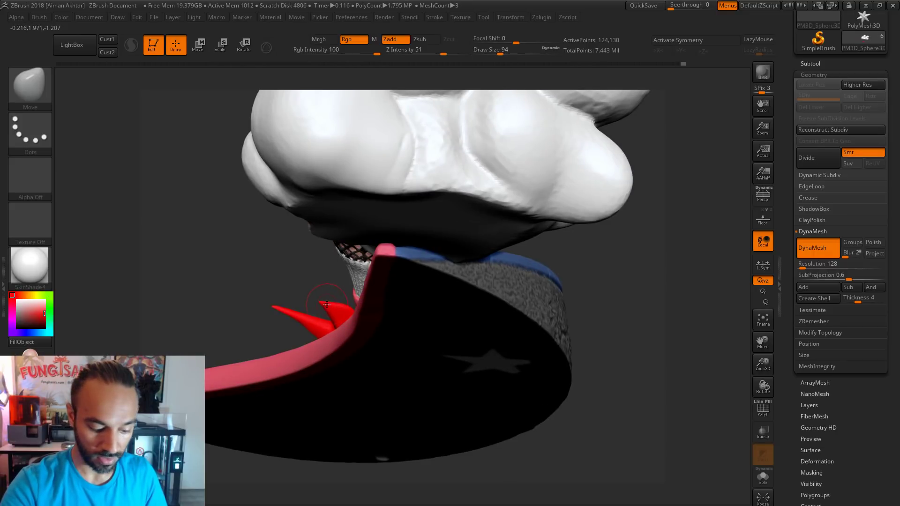
{"action": "key", "text": "shift"}
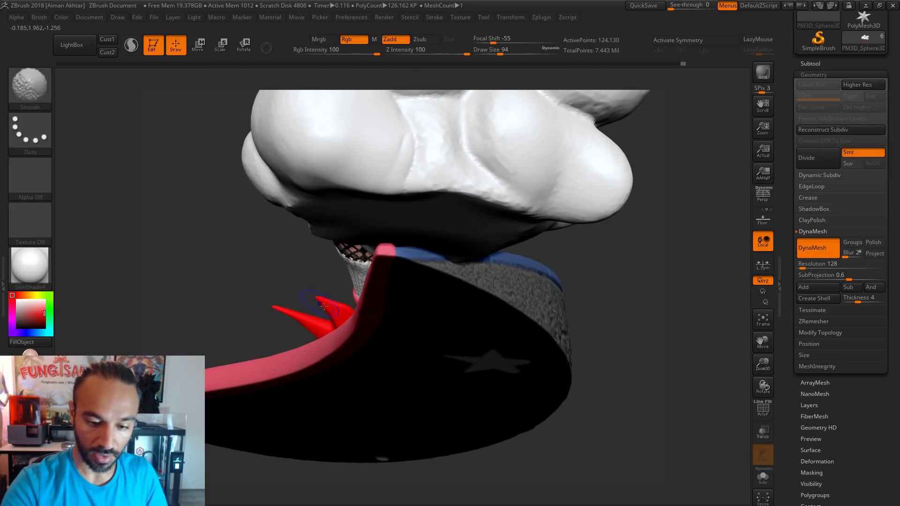
{"action": "key", "text": "s"}
{"action": "left_click_drag", "start_coordinate": [320, 303], "coordinate": [324, 303]}
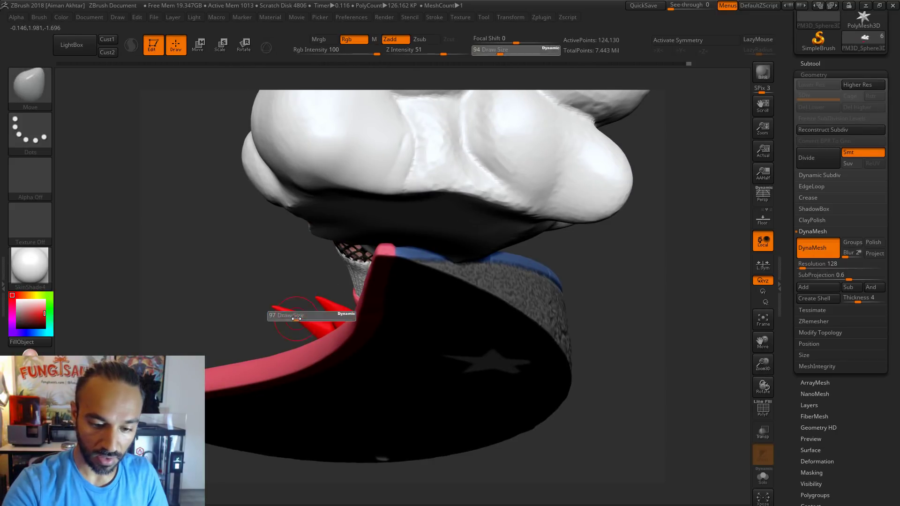
Thicken the splash's thin spikes with the Inflate brush and smooth the yellow spike toward its tip.
{"action": "key", "text": "b"}
{"action": "key", "text": "i"}
{"action": "key", "text": "n"}
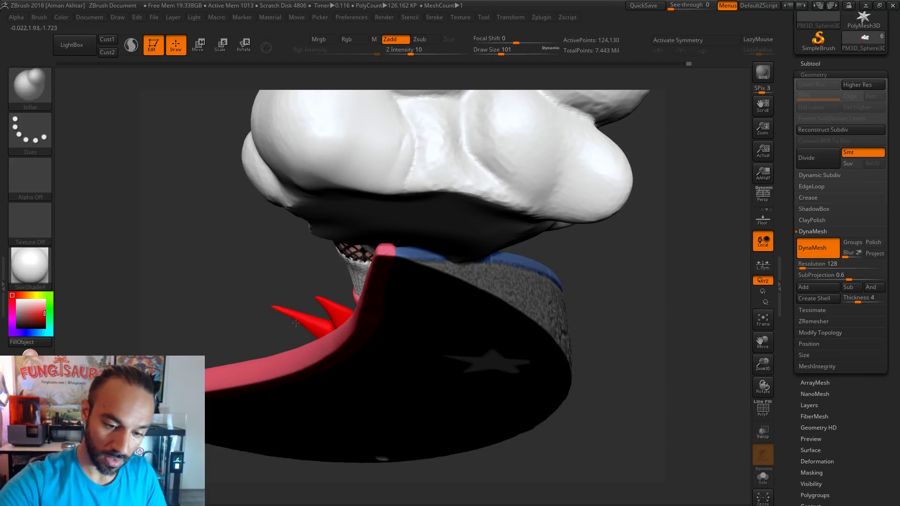
{"action": "key", "text": "shift"}
{"action": "right_click_drag", "start_coordinate": [318, 332], "coordinate": [404, 310]}
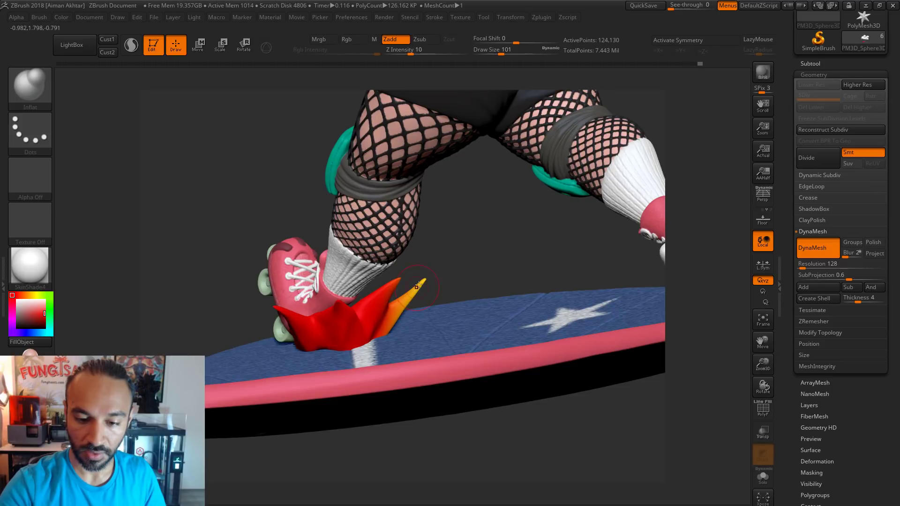
{"action": "left_click_drag", "start_coordinate": [423, 280], "coordinate": [398, 306], "text": "shift"}
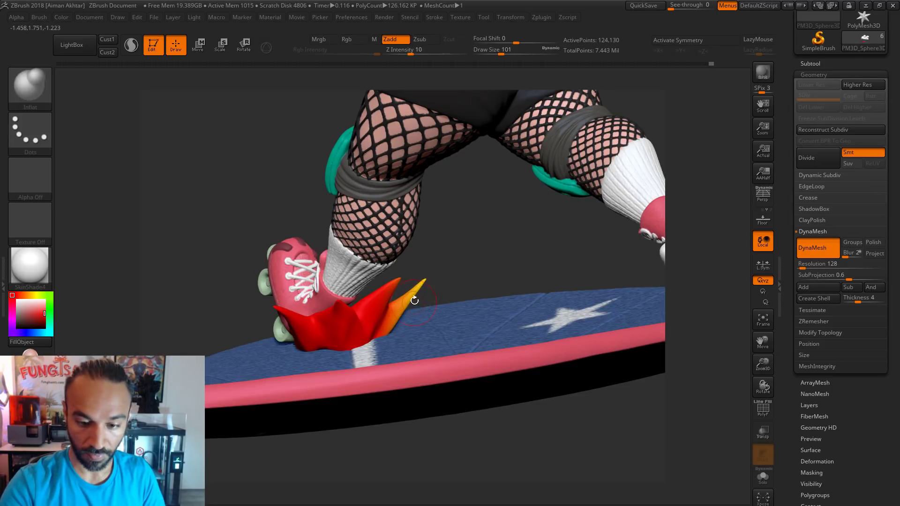
{"action": "left_click_drag", "start_coordinate": [461, 263], "coordinate": [409, 298]}
{"action": "left_click_drag", "start_coordinate": [559, 219], "coordinate": [450, 278]}
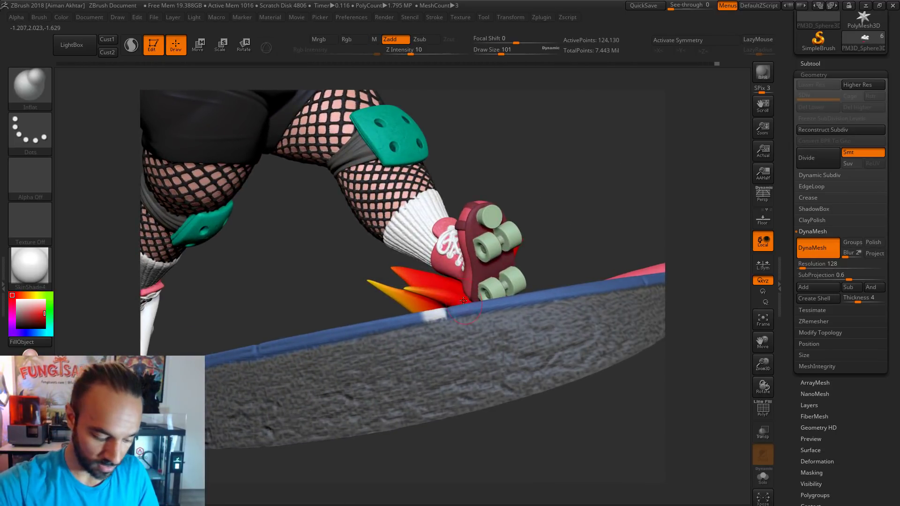
Adjust the base of the red splash beside the front skate with the Move brush at about size 124.
{"action": "key", "text": "b"}
{"action": "key", "text": "m"}
{"action": "key", "text": "v"}
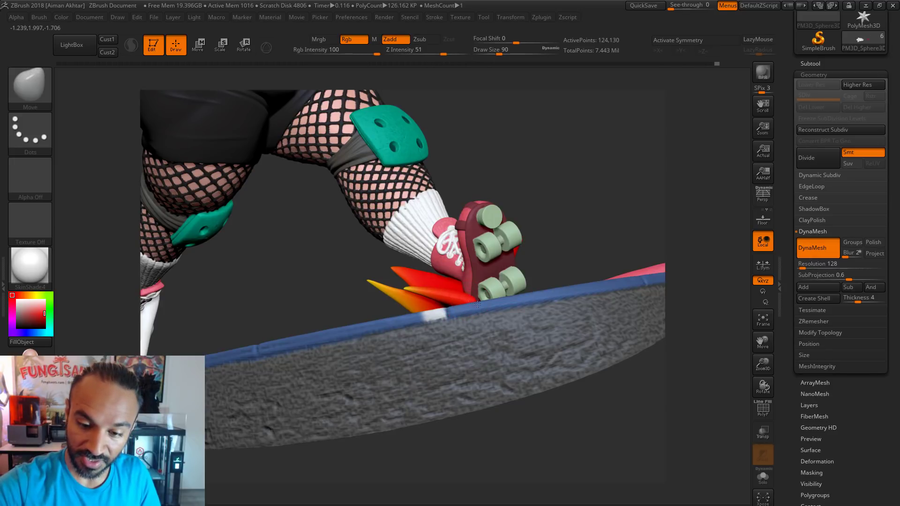
{"action": "left_click_drag", "start_coordinate": [592, 228], "coordinate": [609, 267]}
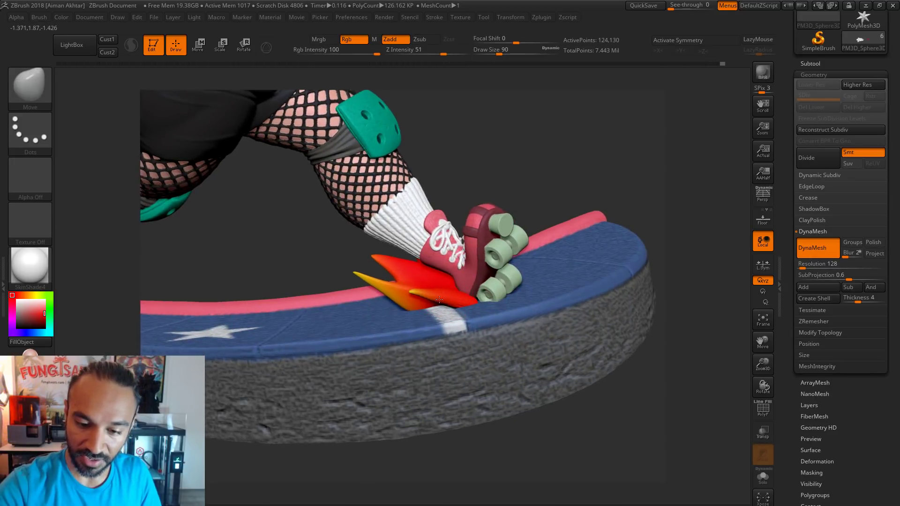
{"action": "key", "text": "bracketright"}
{"action": "key", "text": "bracketright"}
{"action": "key", "text": "bracketright"}
{"action": "key", "text": "bracketright"}
{"action": "key", "text": "bracketright"}
{"action": "key", "text": "ctrl+z"}
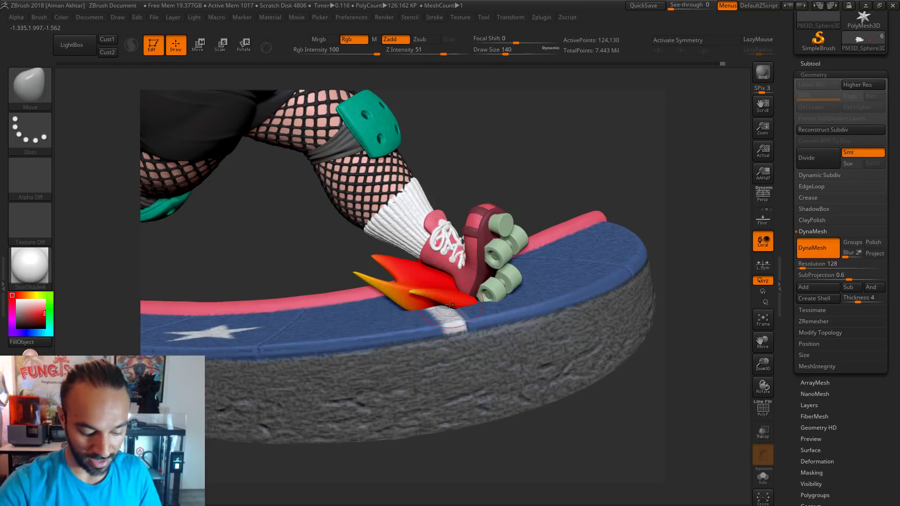
{"action": "key", "text": "bracketleft"}
{"action": "key", "text": "bracketleft"}
{"action": "key", "text": "bracketright"}
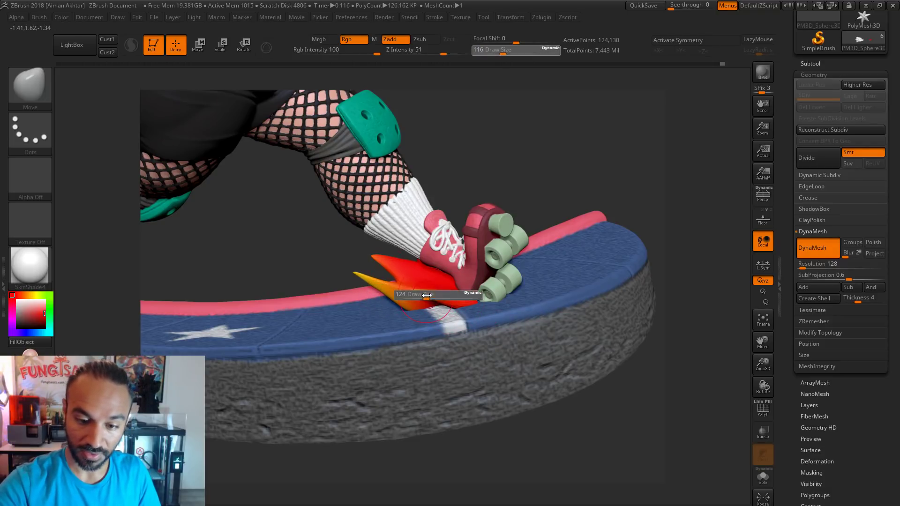
{"action": "mouse_move", "coordinate": [569, 155]}
{"action": "left_mouse_down"}
{"action": "mouse_move", "coordinate": [582, 197]}
{"action": "mouse_move", "coordinate": [504, 272]}
{"action": "mouse_move", "coordinate": [552, 255]}
{"action": "mouse_move", "coordinate": [549, 281]}
{"action": "mouse_move", "coordinate": [517, 293]}
{"action": "mouse_move", "coordinate": [559, 281]}
{"action": "mouse_move", "coordinate": [568, 300]}
{"action": "mouse_move", "coordinate": [545, 304]}
{"action": "left_mouse_up"}
{"action": "key", "text": "s"}
{"action": "key", "text": "s"}
Thicken the long red spike beside the front skate with the Inflate brush at size 128 and smooth its tip.
{"action": "key", "text": "b"}
{"action": "key", "text": "i"}
{"action": "key", "text": "n"}
{"action": "key", "text": "s"}
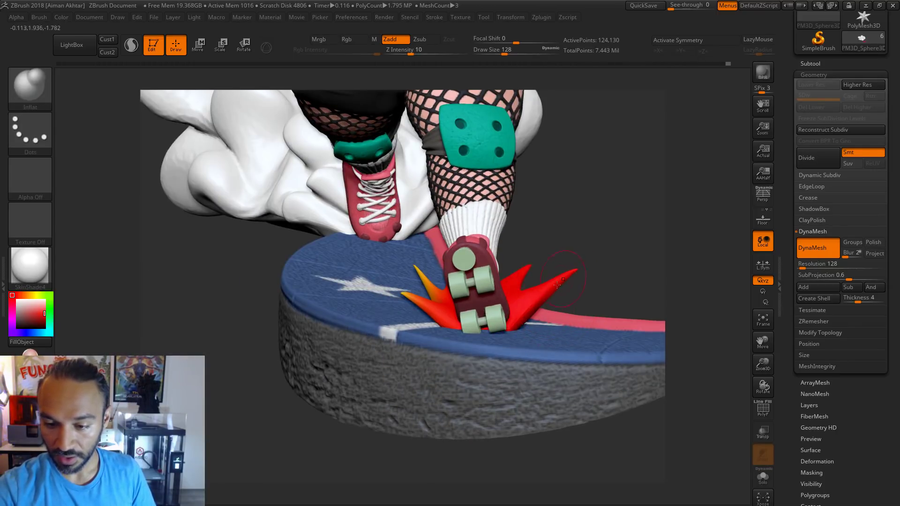
{"action": "key", "text": "shift"}
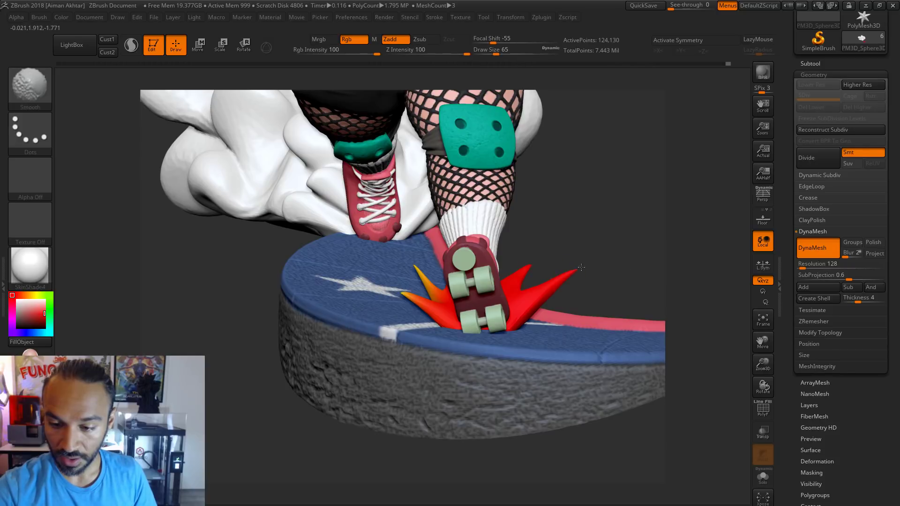
Flatten the faces of the splash's spikes with the hPolish brush at about size 128, undoing the unwanted stroke.
{"action": "key", "text": "b"}
{"action": "key", "text": "h"}
{"action": "key", "text": "p"}
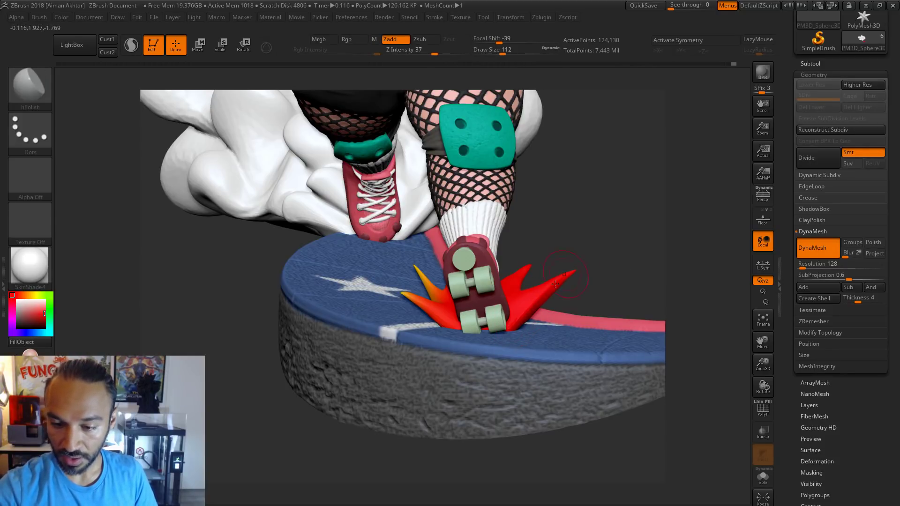
{"action": "key", "text": "s"}
{"action": "left_click_drag", "start_coordinate": [553, 288], "coordinate": [564, 288]}
{"action": "key", "text": "ctrl+z"}
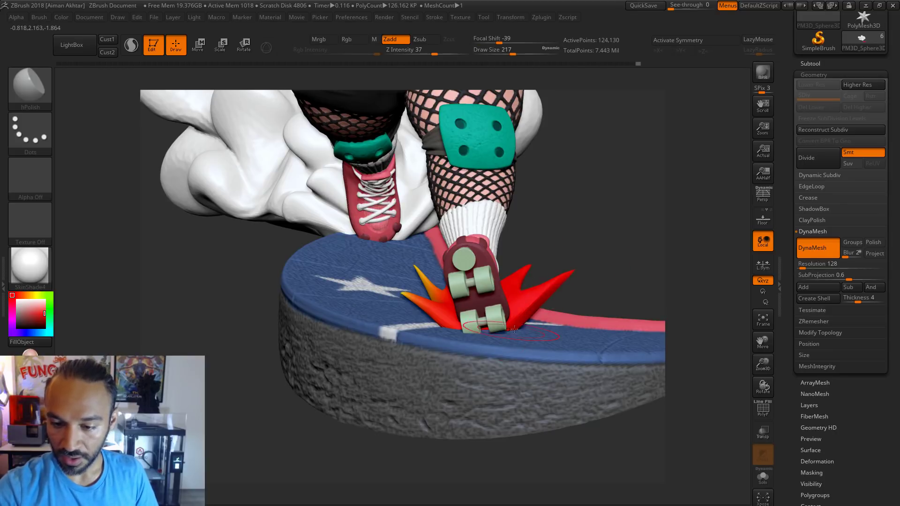
{"action": "left_click_drag", "start_coordinate": [610, 266], "coordinate": [562, 270]}
{"action": "key", "text": "s"}
{"action": "mouse_move", "coordinate": [424, 298]}
{"action": "left_mouse_down"}
{"action": "mouse_move", "coordinate": [406, 293]}
{"action": "mouse_move", "coordinate": [443, 321]}
{"action": "left_mouse_up"}
{"action": "key", "text": "s"}
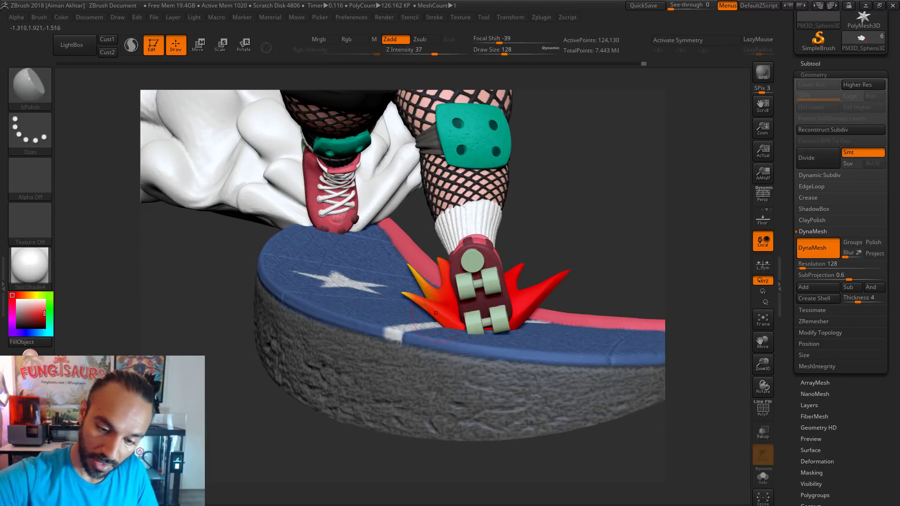
{"action": "left_click_drag", "start_coordinate": [603, 239], "coordinate": [496, 267]}
{"action": "left_click_drag", "start_coordinate": [496, 325], "coordinate": [500, 286]}
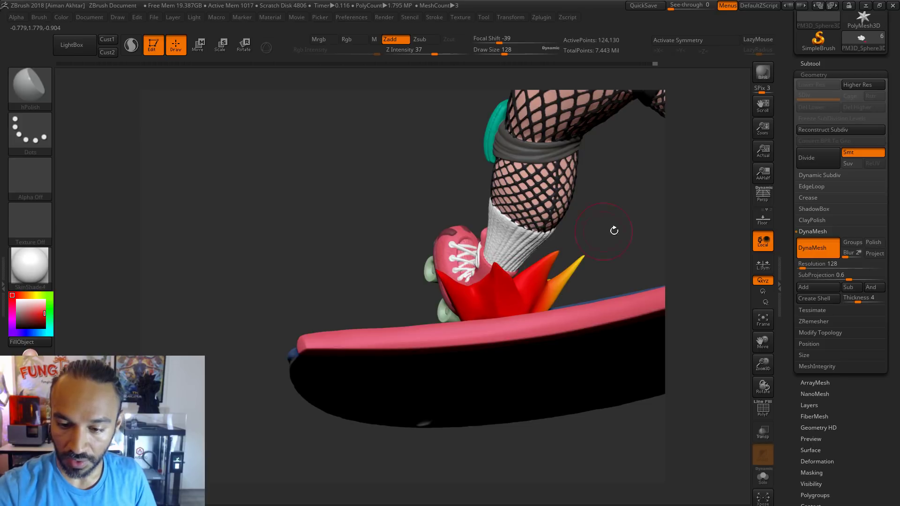
Paint the whole splash white using the Standard brush with only Rgb active, at size 576.
{"action": "mouse_move", "coordinate": [614, 230]}
{"action": "left_mouse_down"}
{"action": "mouse_move", "coordinate": [601, 248]}
{"action": "mouse_move", "coordinate": [534, 267]}
{"action": "mouse_move", "coordinate": [489, 425]}
{"action": "mouse_move", "coordinate": [495, 406]}
{"action": "left_mouse_up"}
{"action": "key", "text": "["}
{"action": "key", "text": "b"}
{"action": "key", "text": "s"}
{"action": "key", "text": "t"}
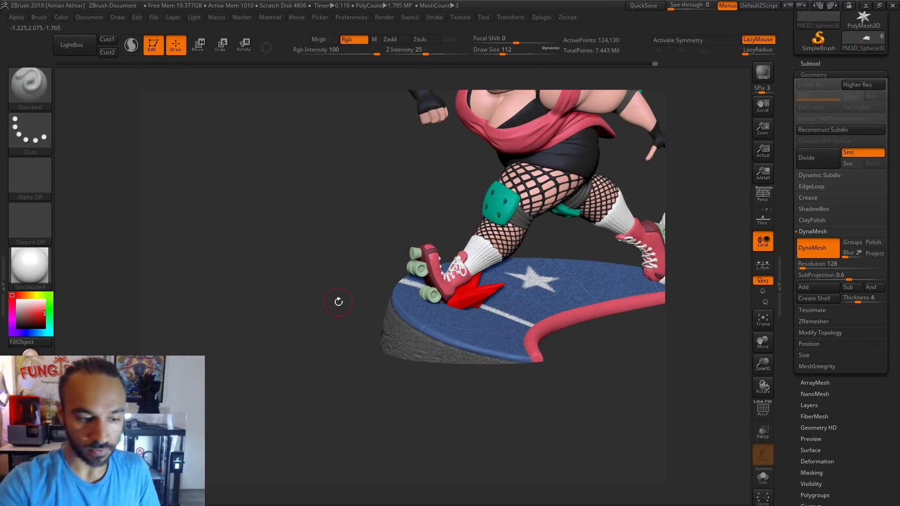
{"action": "key", "text": "c"}
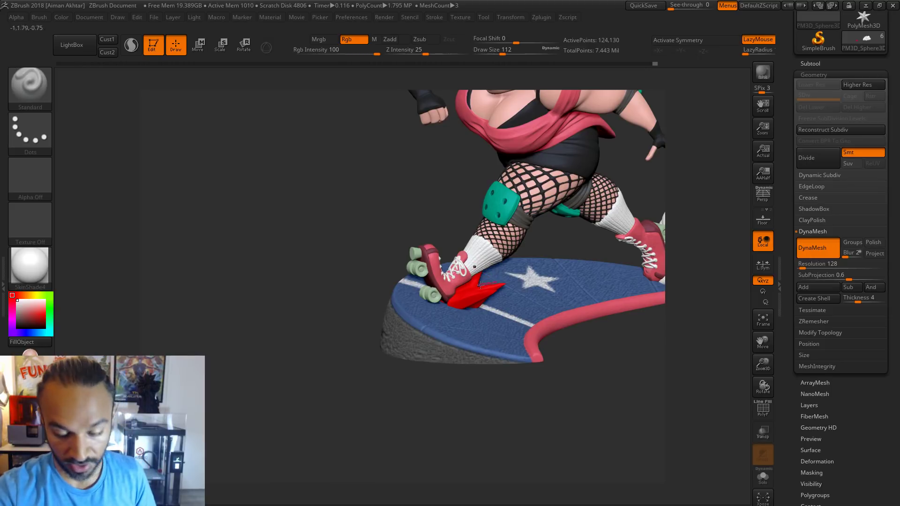
{"action": "key", "text": "s"}
{"action": "left_click_drag", "start_coordinate": [480, 284], "coordinate": [468, 278]}
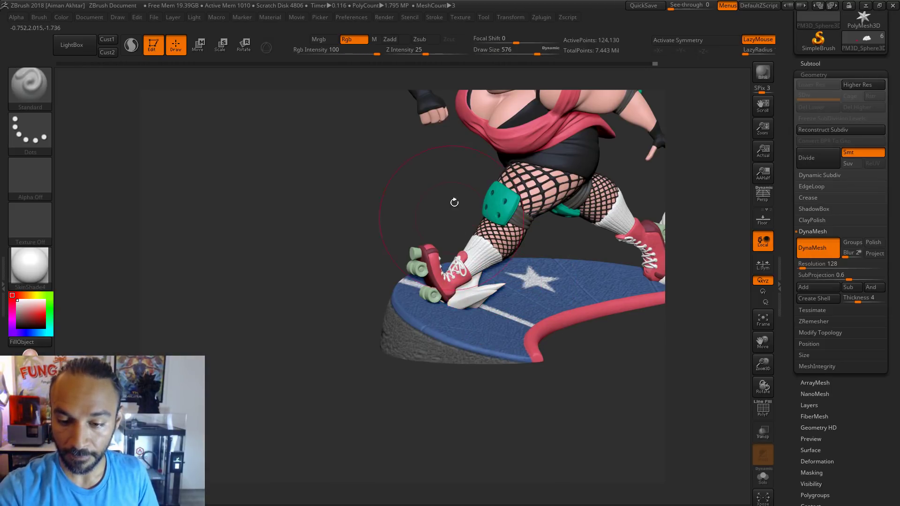
Insert a small sphere over the splash's spikes with the IMM Primitives brush.
{"action": "left_click_drag", "start_coordinate": [454, 202], "coordinate": [449, 431]}
{"action": "left_click_drag", "start_coordinate": [150, 220], "coordinate": [130, 224]}
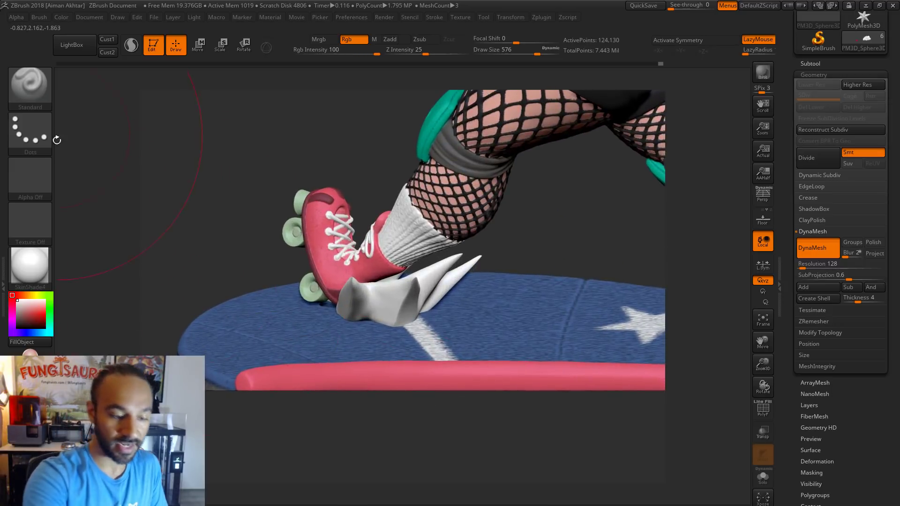
{"action": "key", "text": "b"}
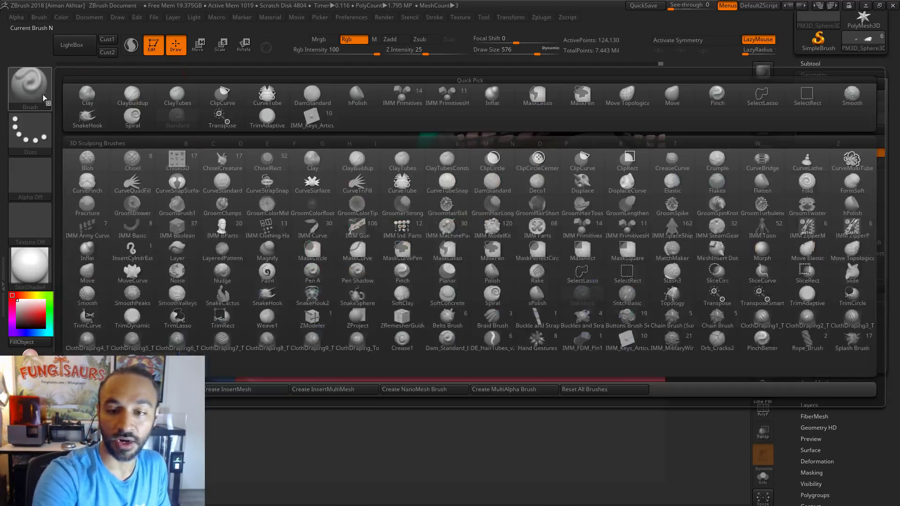
{"action": "left_click", "coordinate": [612, 255]}
{"action": "left_click", "coordinate": [594, 259]}
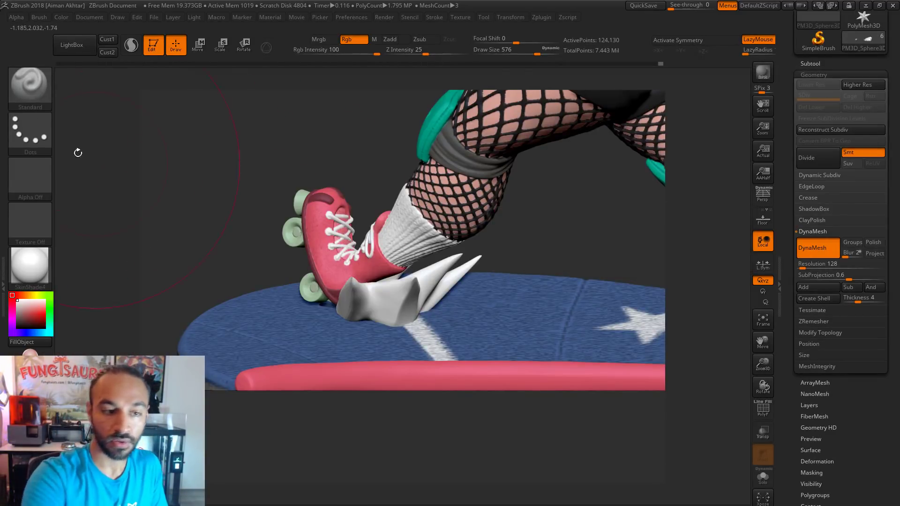
{"action": "left_click", "coordinate": [31, 91]}
{"action": "left_click", "coordinate": [597, 237]}
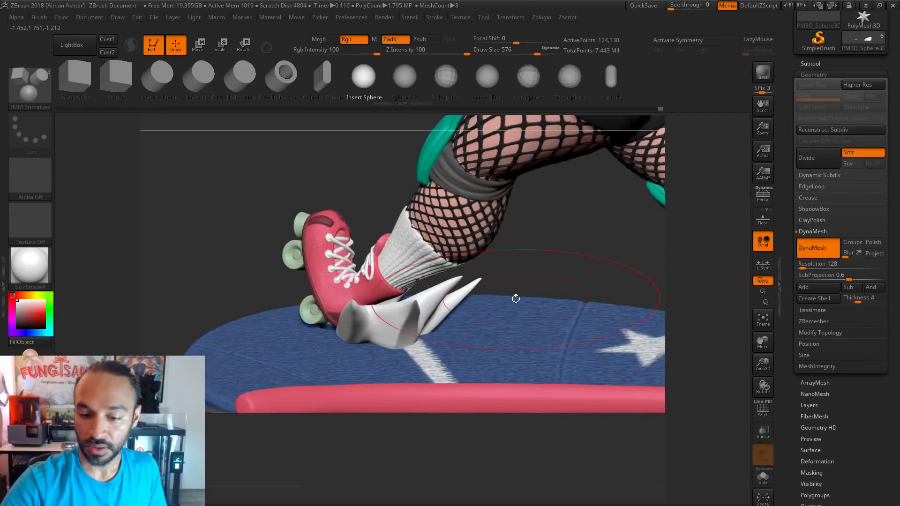
{"action": "mouse_move", "coordinate": [388, 318]}
{"action": "right_mouse_down"}
{"action": "mouse_move", "coordinate": [406, 321]}
{"action": "mouse_move", "coordinate": [416, 298]}
{"action": "right_mouse_up"}
{"action": "key", "text": "s"}
{"action": "mouse_move", "coordinate": [416, 298]}
{"action": "left_mouse_down"}
{"action": "mouse_move", "coordinate": [405, 298]}
{"action": "mouse_move", "coordinate": [444, 310]}
{"action": "mouse_move", "coordinate": [420, 305]}
{"action": "left_mouse_up"}
Set up the Standard brush with the Color Spray stroke and Alpha 07.
{"action": "key", "text": "b"}
{"action": "key", "text": "s"}
{"action": "key", "text": "t"}
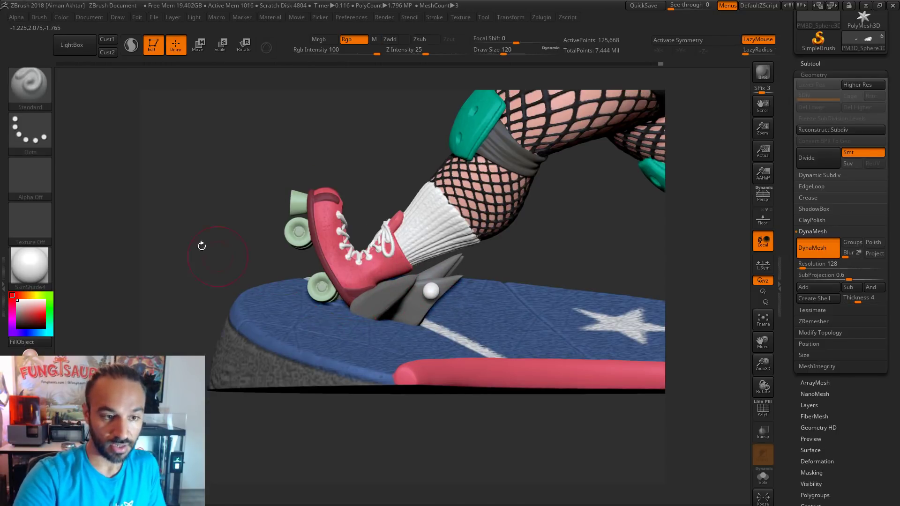
{"action": "left_click", "coordinate": [30, 133]}
{"action": "left_click", "coordinate": [222, 142]}
{"action": "left_click", "coordinate": [40, 176]}
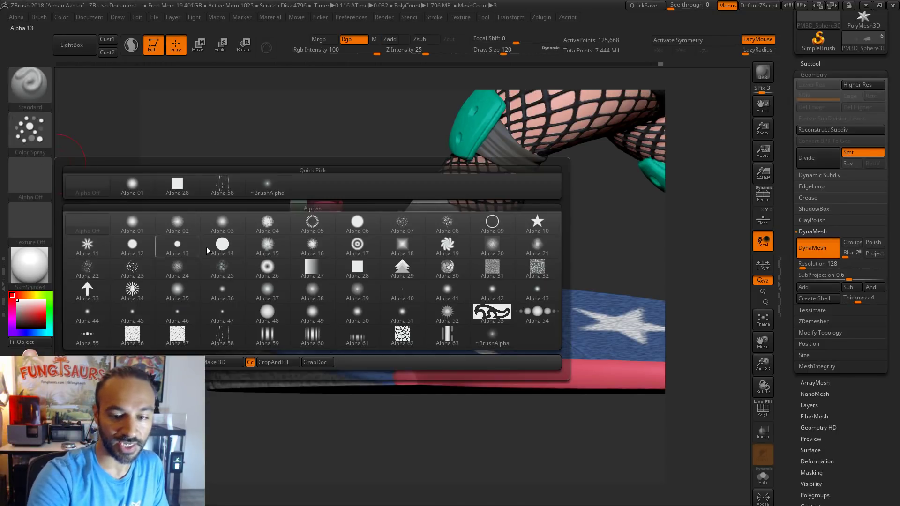
{"action": "left_click", "coordinate": [402, 224]}
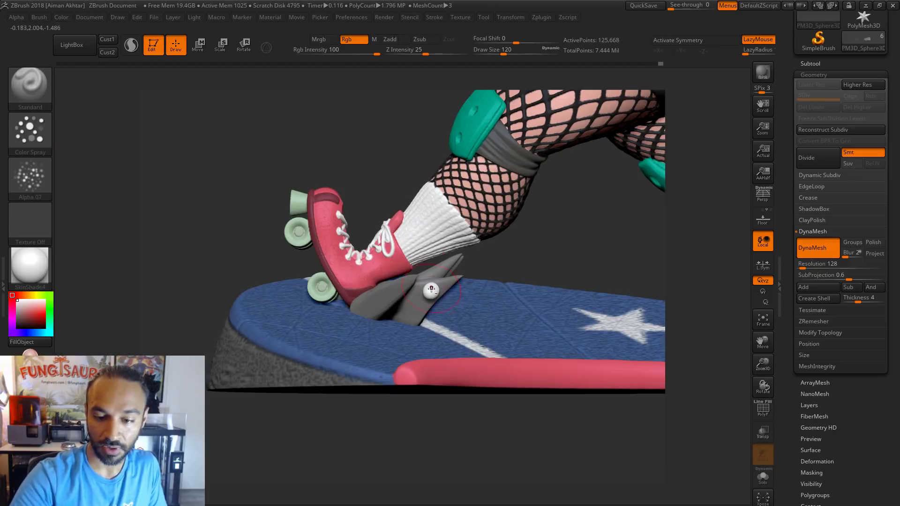
Roughen the small sphere's surface with the Standard spray brush at size 163 with Zadd enabled.
{"action": "key", "text": "s"}
{"action": "mouse_move", "coordinate": [433, 290]}
{"action": "left_mouse_down"}
{"action": "mouse_move", "coordinate": [444, 290]}
{"action": "mouse_move", "coordinate": [431, 288]}
{"action": "left_mouse_up"}
{"action": "key", "text": "s"}
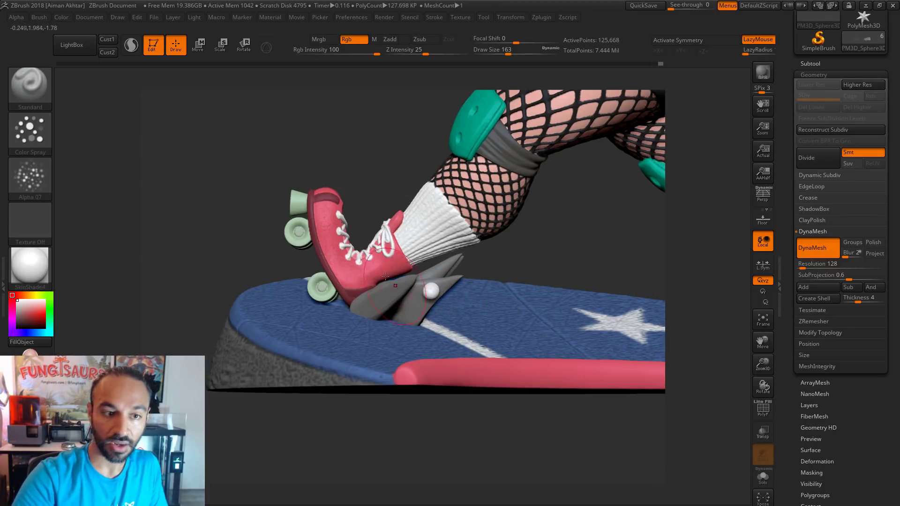
{"action": "key", "text": "a"}
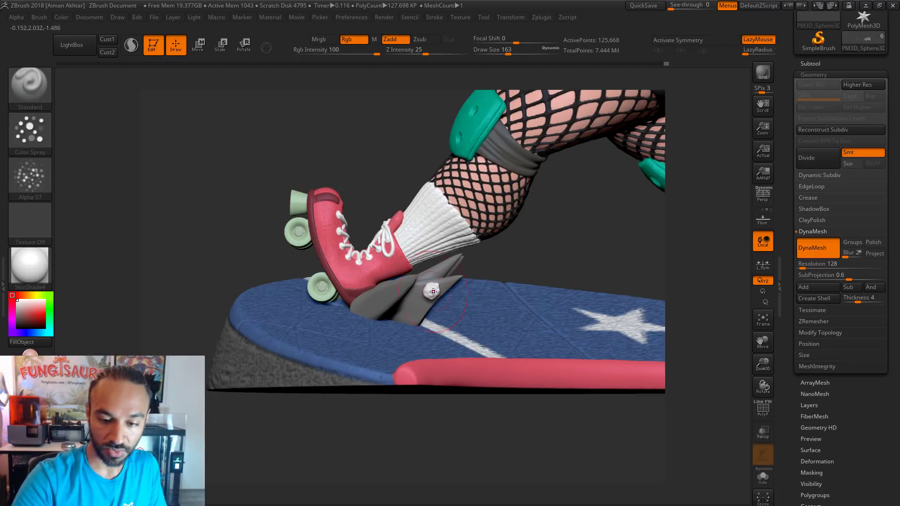
Stretch the sphere into an irregular chunk with the Move brush at size 212 and roughen it further with the Standard spray brush.
{"action": "key", "text": "b"}
{"action": "key", "text": "m"}
{"action": "key", "text": "v"}
{"action": "key", "text": "s"}
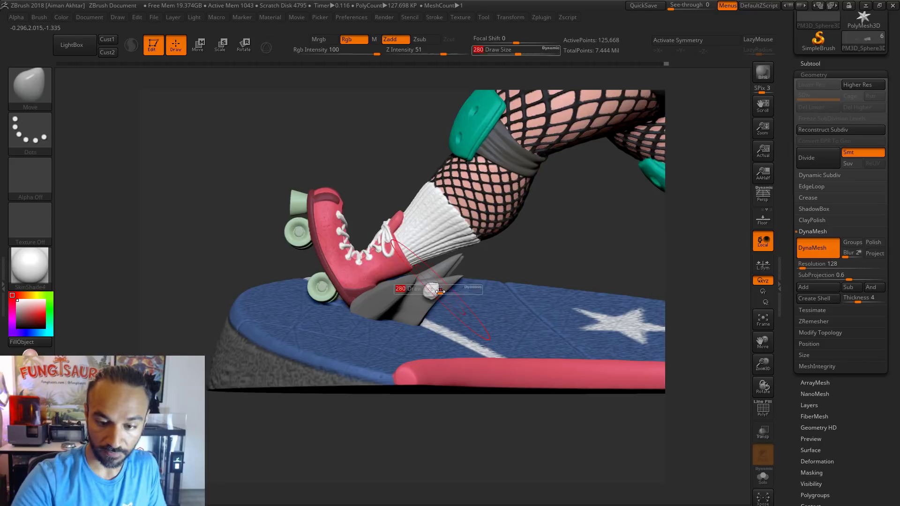
{"action": "mouse_move", "coordinate": [449, 292]}
{"action": "left_mouse_down"}
{"action": "mouse_move", "coordinate": [446, 281]}
{"action": "mouse_move", "coordinate": [464, 276]}
{"action": "left_mouse_up"}
{"action": "key", "text": "s"}
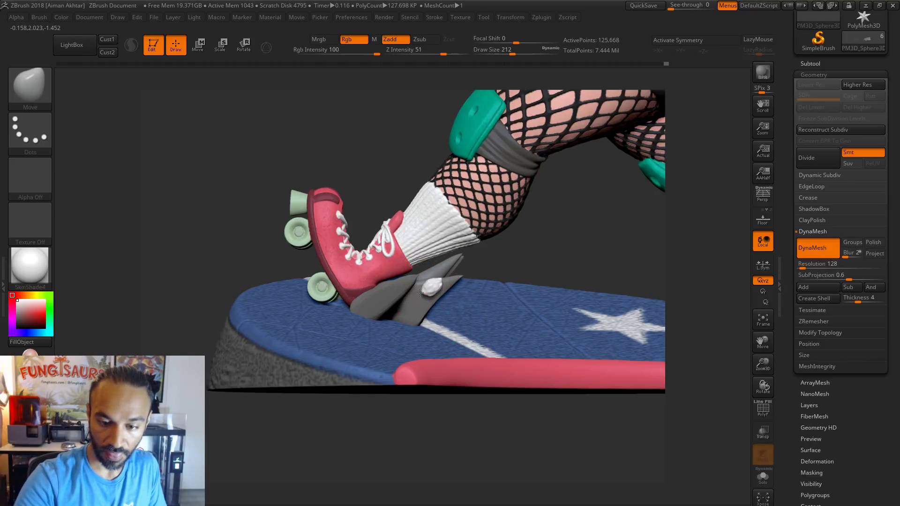
{"action": "key", "text": "b"}
{"action": "key", "text": "s"}
{"action": "key", "text": "t"}
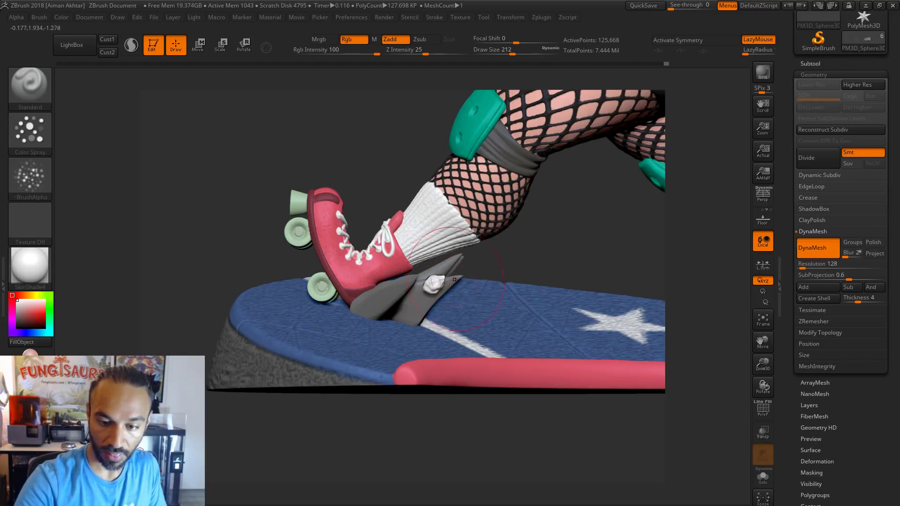
Reshape and reposition the debris chunk around the splash's spikes with the Move brush, enlarging the brush to size 408.
{"action": "key", "text": "b"}
{"action": "key", "text": "m"}
{"action": "key", "text": "v"}
{"action": "key", "text": "s"}
{"action": "left_click_drag", "start_coordinate": [450, 288], "coordinate": [466, 287]}
{"action": "left_click_drag", "start_coordinate": [609, 238], "coordinate": [395, 235]}
{"action": "mouse_move", "coordinate": [652, 202]}
{"action": "left_mouse_down"}
{"action": "mouse_move", "coordinate": [705, 209]}
{"action": "mouse_move", "coordinate": [605, 222]}
{"action": "mouse_move", "coordinate": [450, 288]}
{"action": "left_mouse_up"}
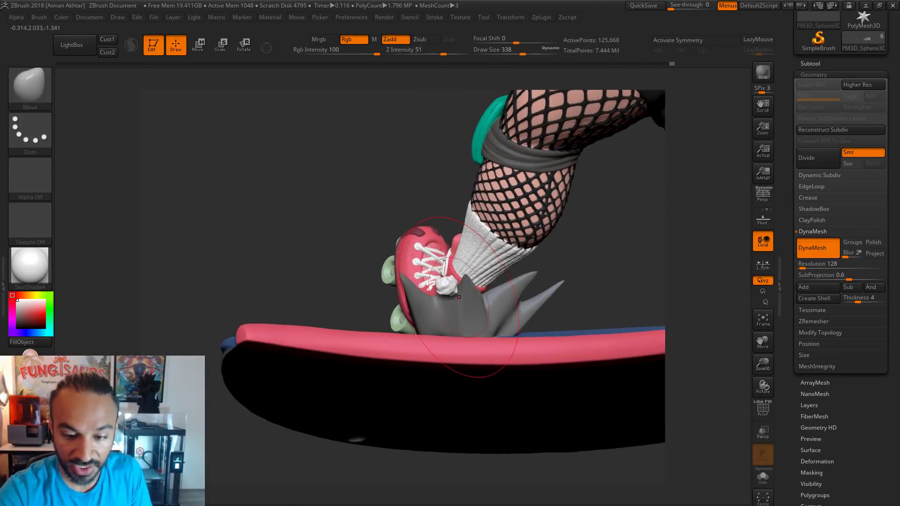
{"action": "key", "text": "s"}
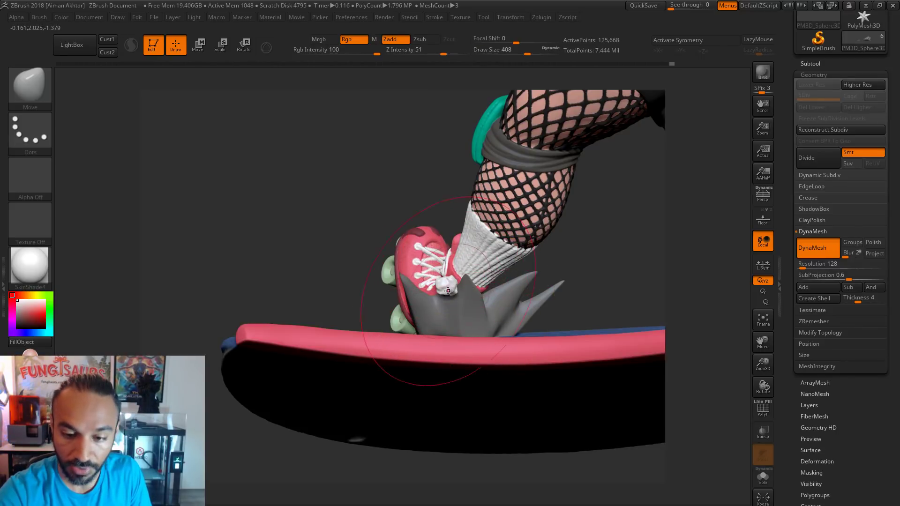
{"action": "left_click_drag", "start_coordinate": [454, 296], "coordinate": [460, 304]}
{"action": "left_click_drag", "start_coordinate": [560, 255], "coordinate": [444, 290]}
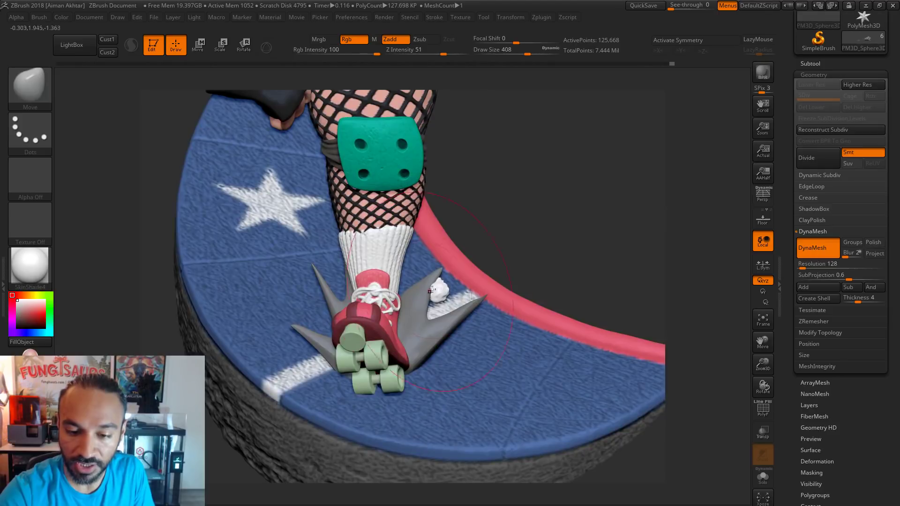
{"action": "left_click_drag", "start_coordinate": [527, 251], "coordinate": [406, 308]}
Elongate the debris chunk with the Move brush at about size 97 and roughen it with the Standard spray brush at size 154.
{"action": "right_click_drag", "start_coordinate": [559, 233], "coordinate": [422, 281]}
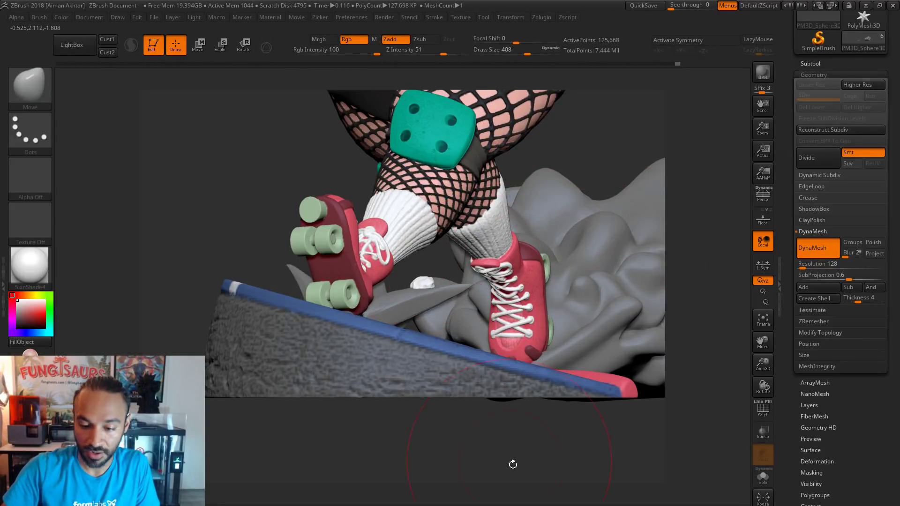
{"action": "right_click_drag", "start_coordinate": [537, 446], "coordinate": [535, 496]}
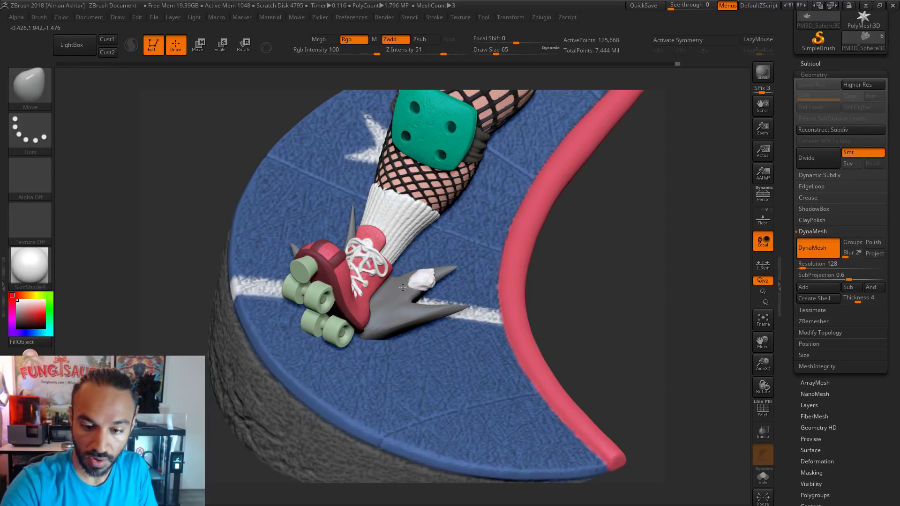
{"action": "left_click_drag", "start_coordinate": [402, 287], "coordinate": [405, 287]}
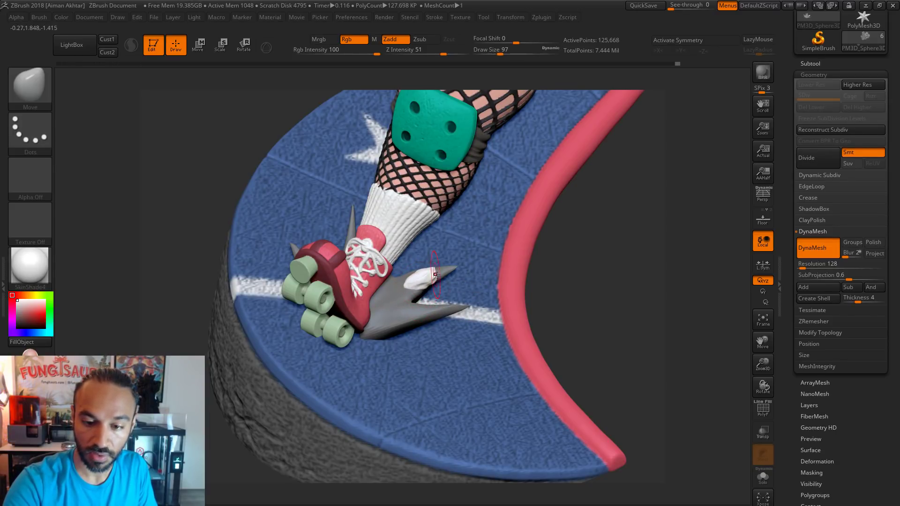
{"action": "mouse_move", "coordinate": [594, 254]}
{"action": "right_mouse_down"}
{"action": "mouse_move", "coordinate": [468, 259]}
{"action": "mouse_move", "coordinate": [410, 284]}
{"action": "right_mouse_up"}
{"action": "key", "text": "1"}
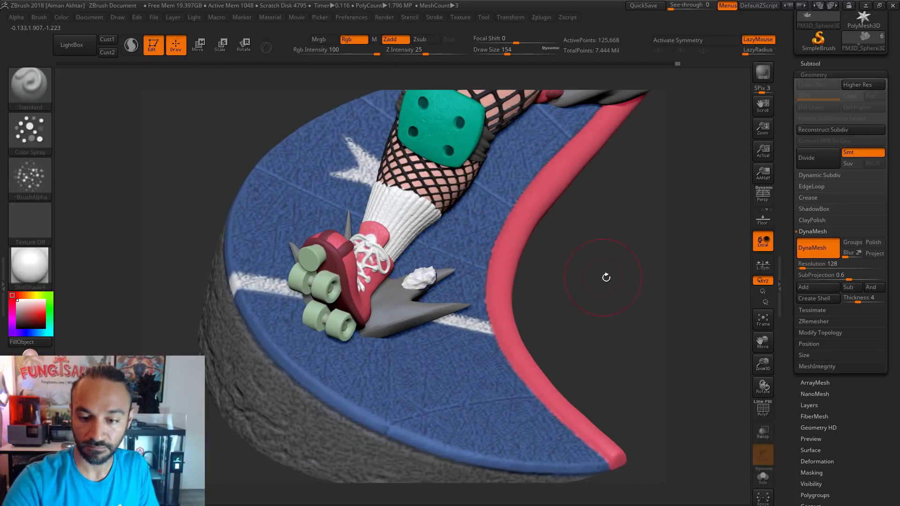
{"action": "mouse_move", "coordinate": [606, 277]}
{"action": "right_mouse_down"}
{"action": "mouse_move", "coordinate": [603, 253]}
{"action": "mouse_move", "coordinate": [600, 268]}
{"action": "right_mouse_up"}
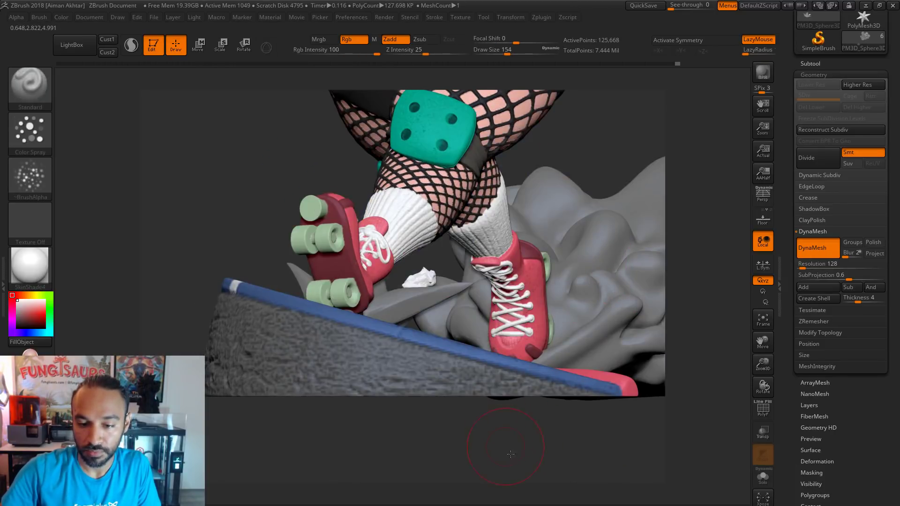
{"action": "right_click_drag", "start_coordinate": [510, 453], "coordinate": [557, 316]}
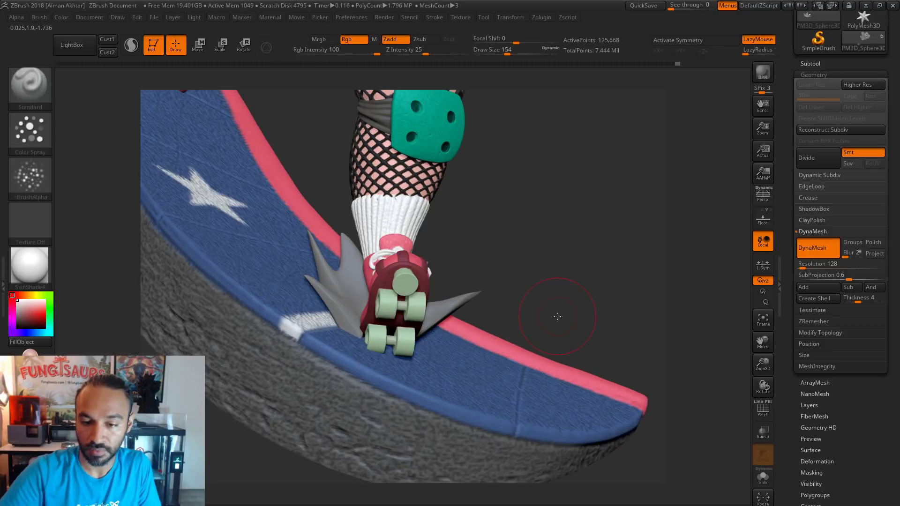
{"action": "right_click_drag", "start_coordinate": [485, 256], "coordinate": [430, 268]}
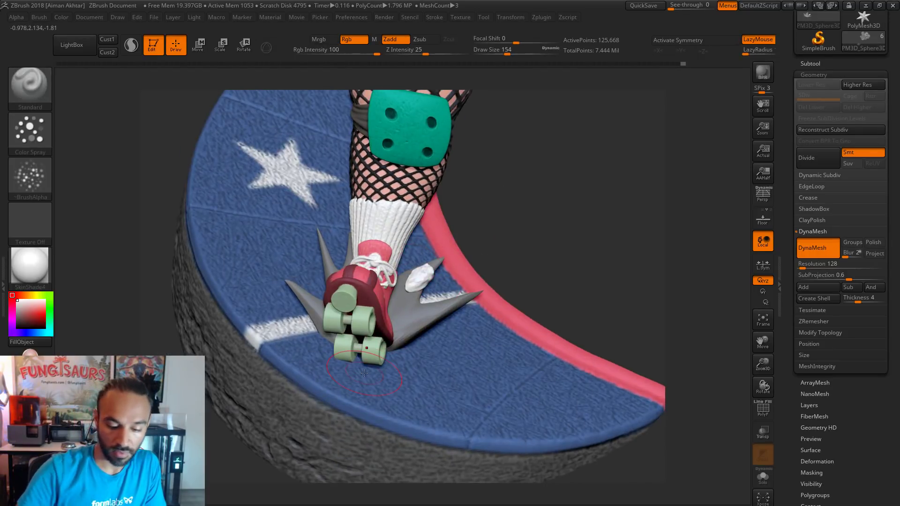
Split the unmasked debris chunk into its own subtool and select the new subtool.
{"action": "left_click", "coordinate": [818, 63]}
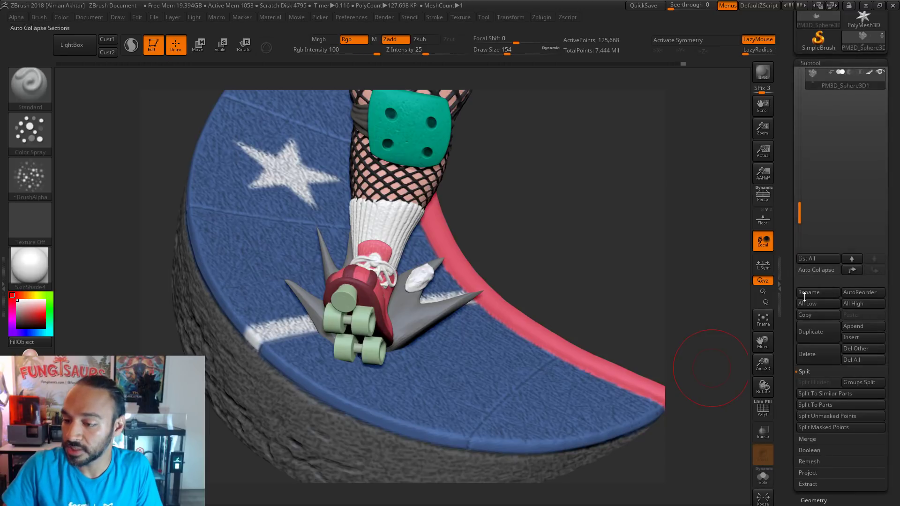
{"action": "left_click", "coordinate": [828, 415]}
{"action": "left_click", "coordinate": [827, 99]}
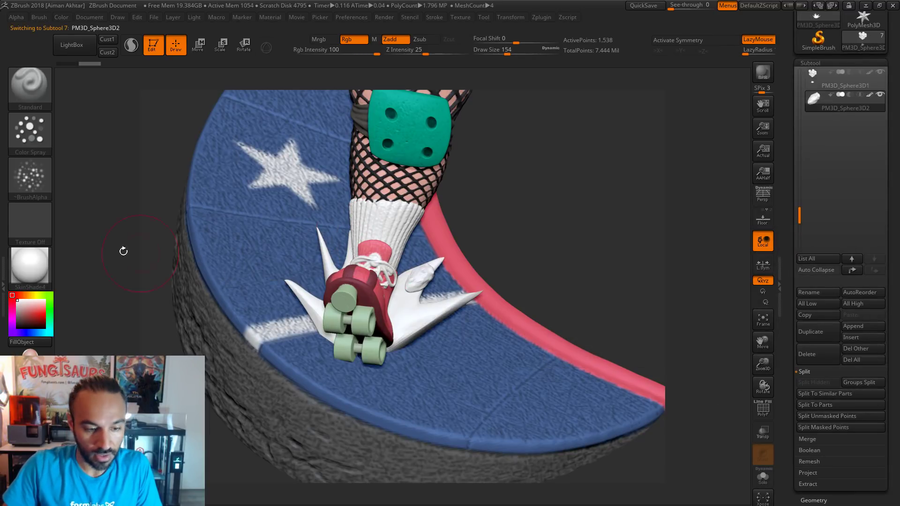
Colour the chunk with the blue sampled from the rink floor, smooth it, and roughen it with the Standard spray brush with Zadd enabled.
{"action": "left_click_drag", "start_coordinate": [28, 296], "coordinate": [462, 363]}
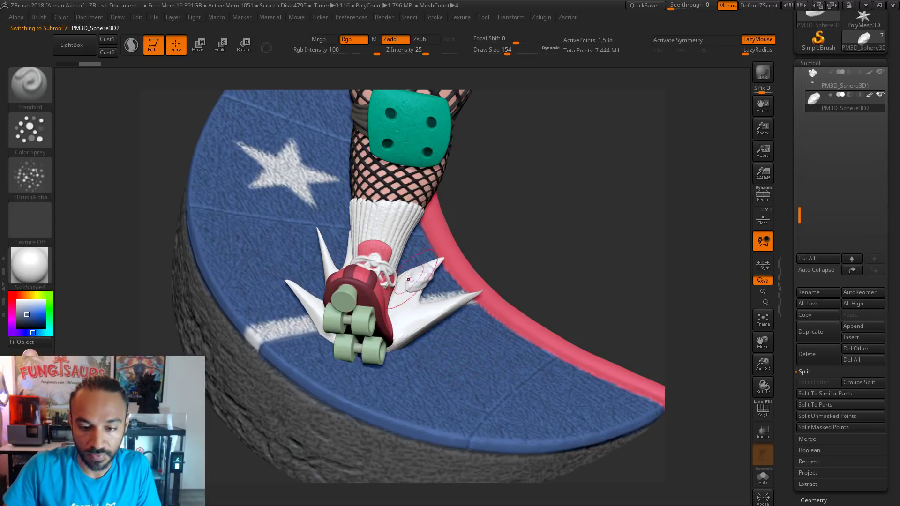
{"action": "left_click_drag", "start_coordinate": [410, 279], "coordinate": [423, 275]}
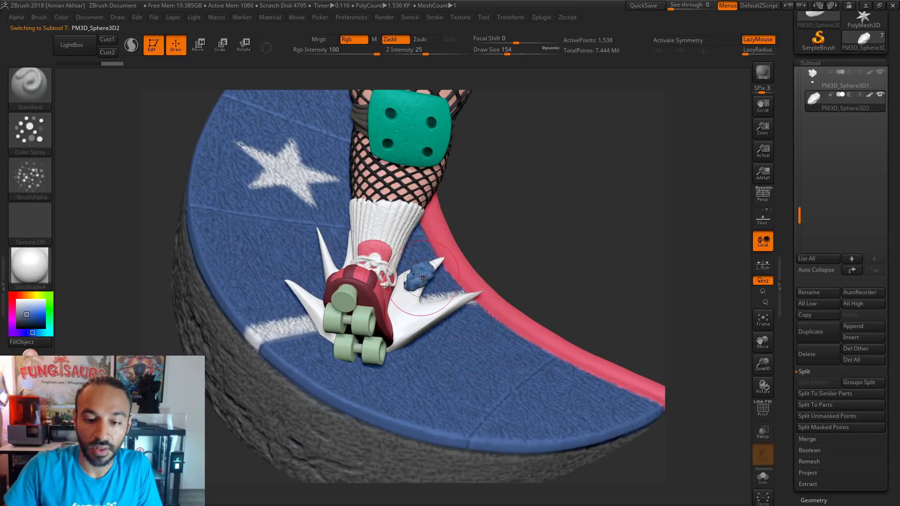
{"action": "left_click", "coordinate": [390, 39]}
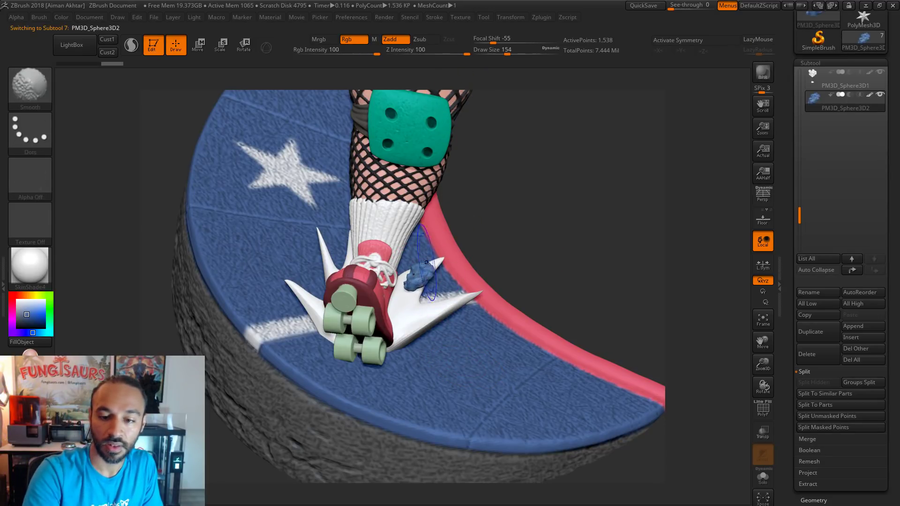
{"action": "left_click_drag", "start_coordinate": [415, 272], "coordinate": [428, 282]}
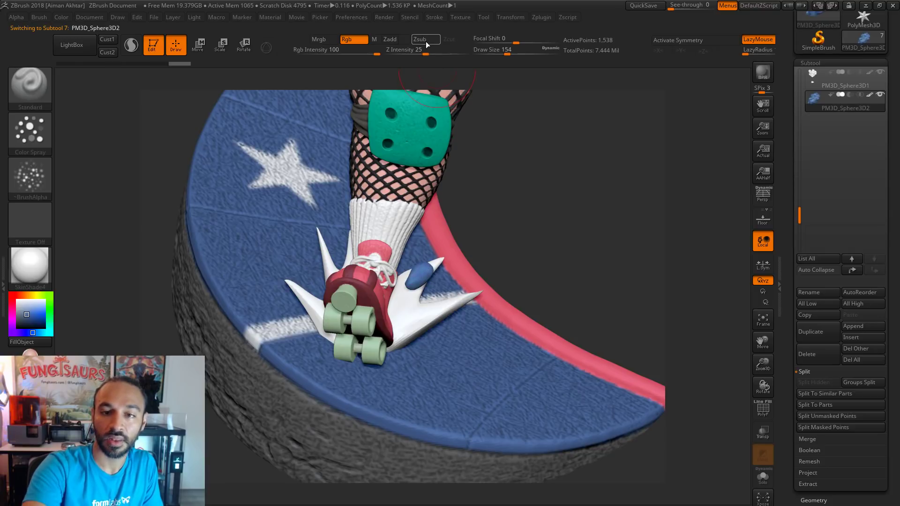
{"action": "left_click", "coordinate": [401, 39]}
{"action": "left_click_drag", "start_coordinate": [426, 265], "coordinate": [435, 265]}
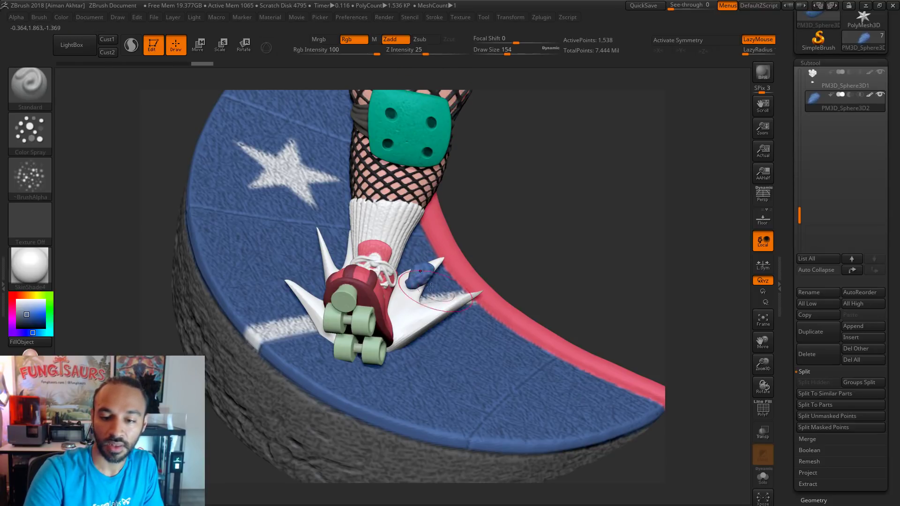
Choose the Move brush at size 408 for the blue debris chunk and duplicate the chunk twice.
{"action": "mouse_move", "coordinate": [538, 247]}
{"action": "left_mouse_down"}
{"action": "mouse_move", "coordinate": [438, 279]}
{"action": "mouse_move", "coordinate": [457, 290]}
{"action": "mouse_move", "coordinate": [510, 280]}
{"action": "left_mouse_up"}
{"action": "key", "text": "b"}
{"action": "key", "text": "m"}
{"action": "key", "text": "v"}
{"action": "key", "text": "s"}
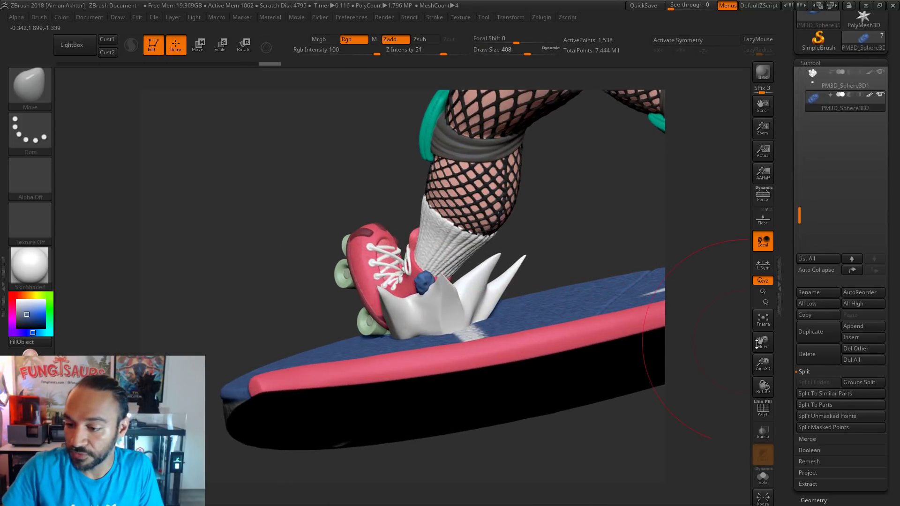
{"action": "left_click", "coordinate": [810, 339]}
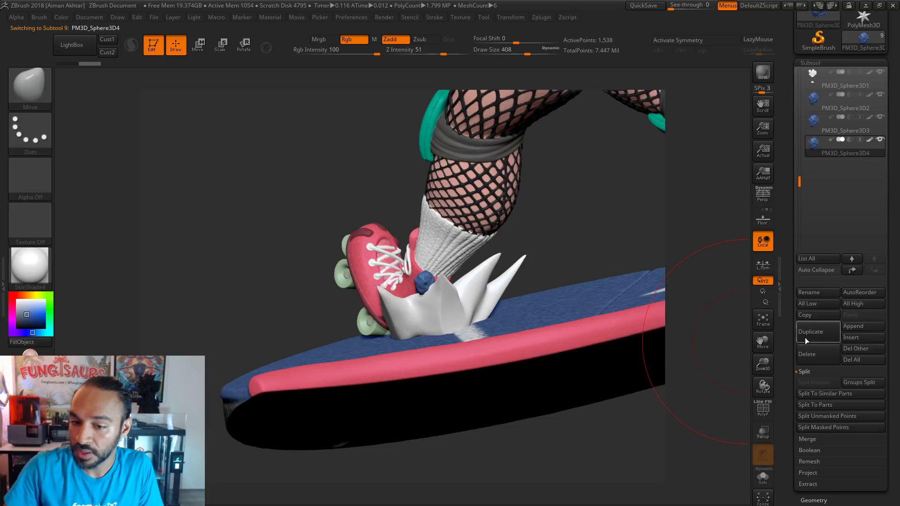
Shift one chunk copy to the splash's rear spikes with the Move brush at size 676 and reshape it at size 167.
{"action": "right_click_drag", "start_coordinate": [586, 279], "coordinate": [585, 283]}
{"action": "key", "text": "bracketright"}
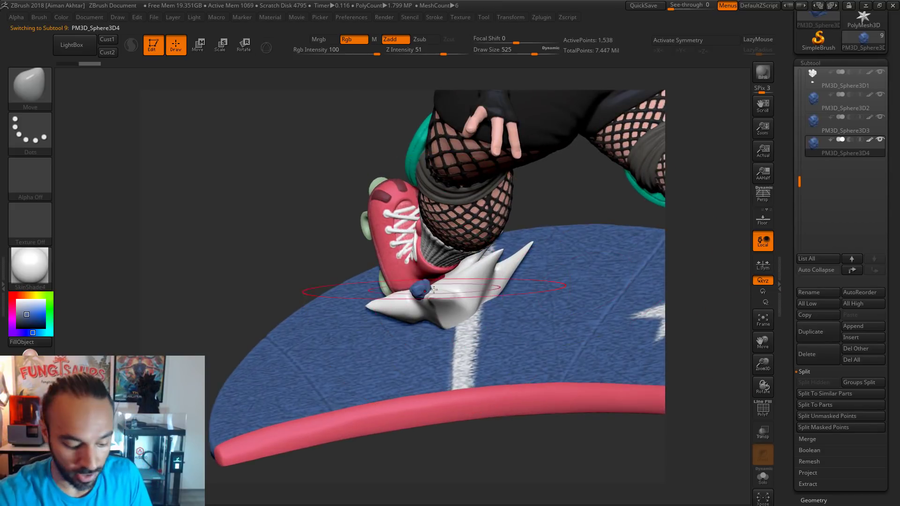
{"action": "key", "text": "bracketright"}
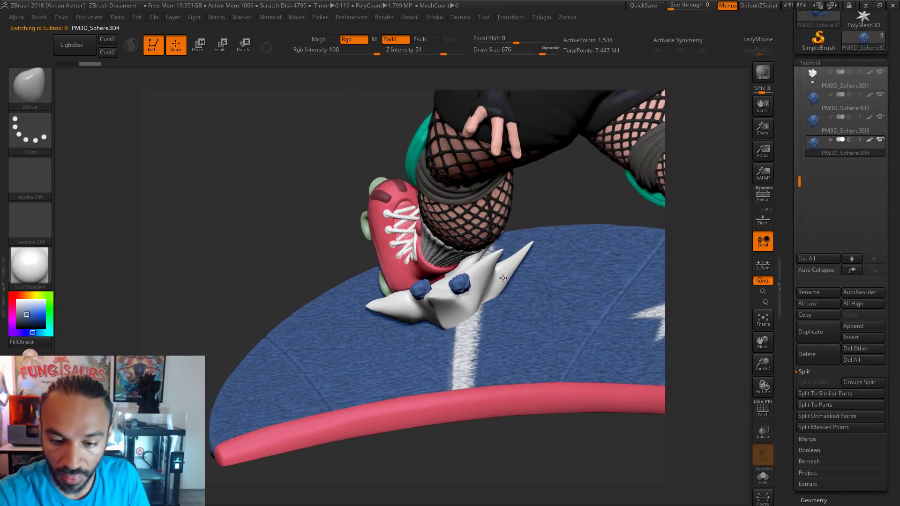
{"action": "right_click_drag", "start_coordinate": [505, 310], "coordinate": [492, 255]}
{"action": "right_click_drag", "start_coordinate": [408, 277], "coordinate": [445, 291]}
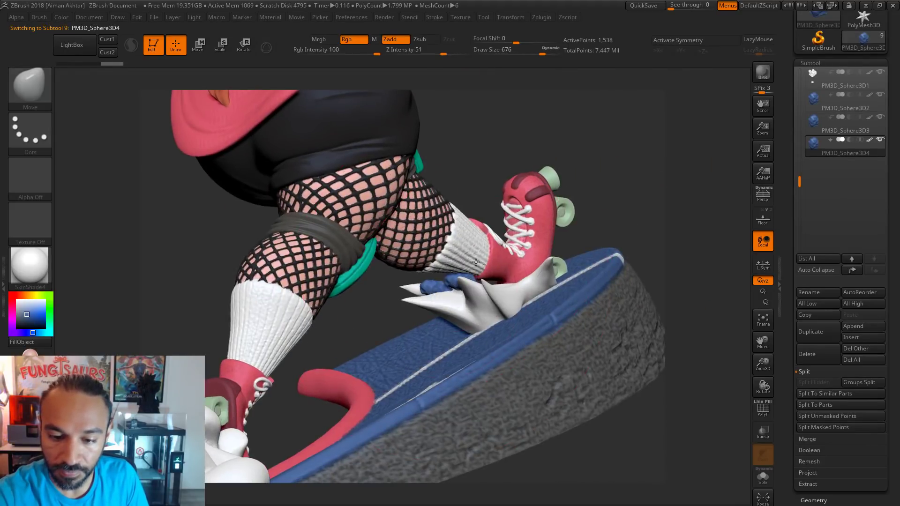
{"action": "mouse_move", "coordinate": [476, 261]}
{"action": "right_mouse_down"}
{"action": "mouse_move", "coordinate": [470, 274]}
{"action": "mouse_move", "coordinate": [438, 282]}
{"action": "mouse_move", "coordinate": [484, 272]}
{"action": "right_mouse_up"}
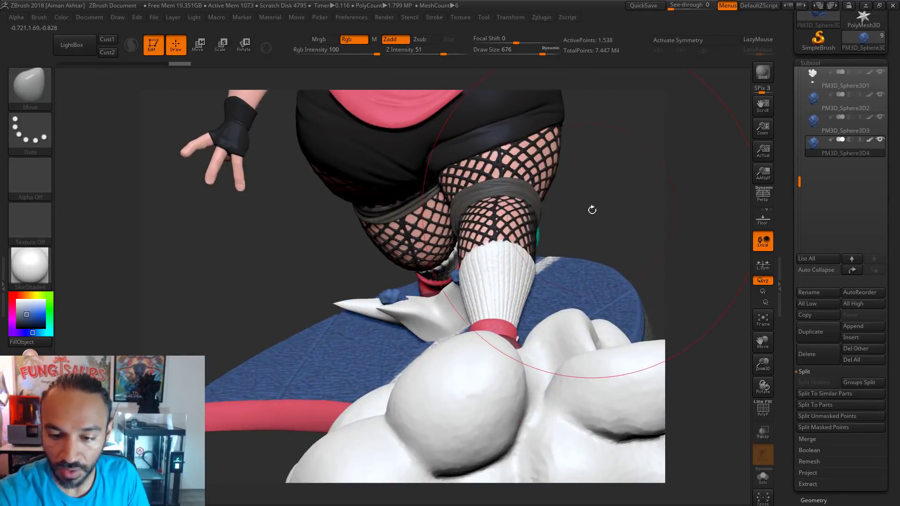
{"action": "right_click_drag", "start_coordinate": [590, 206], "coordinate": [491, 261]}
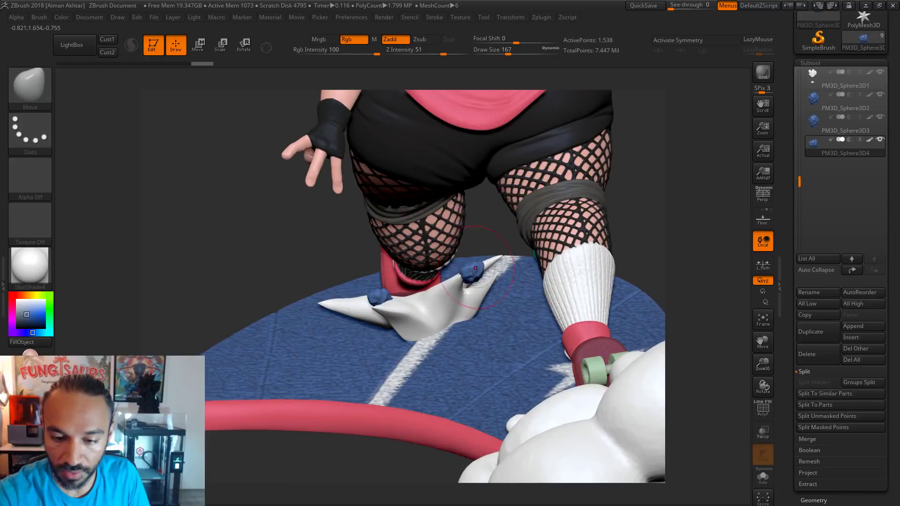
{"action": "right_click_drag", "start_coordinate": [456, 281], "coordinate": [501, 307]}
Place the original chunk and the other copy at the tips of the two outer spikes with the Move brush at sizes 468 and 386.
{"action": "left_click", "coordinate": [502, 307], "text": "alt"}
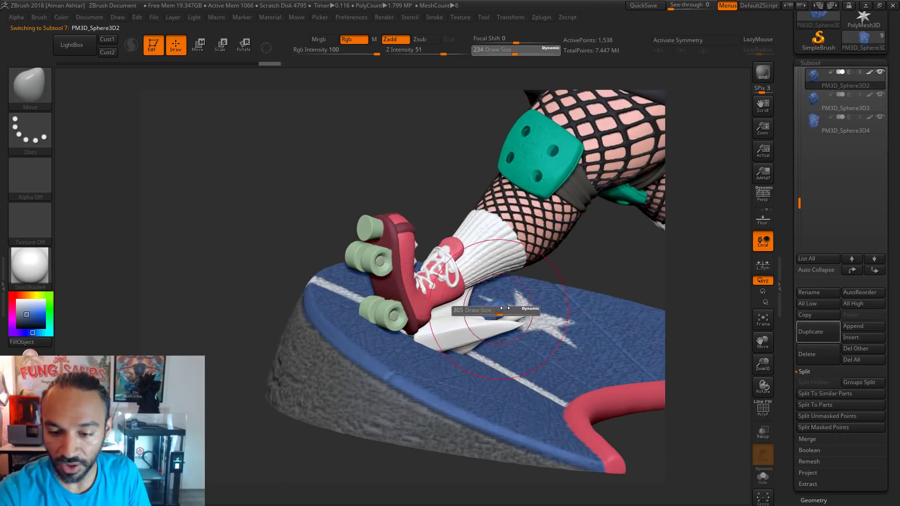
{"action": "right_click_drag", "start_coordinate": [570, 273], "coordinate": [534, 309]}
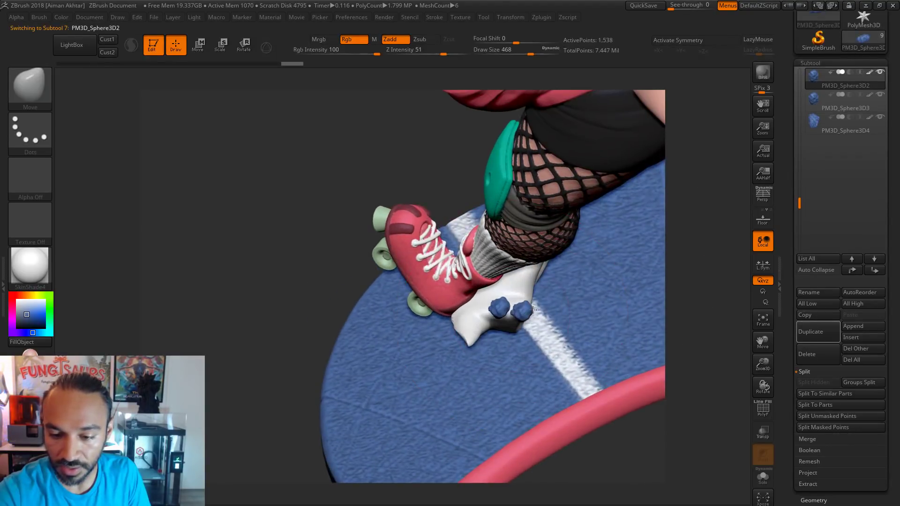
{"action": "left_click", "coordinate": [500, 305], "text": "alt"}
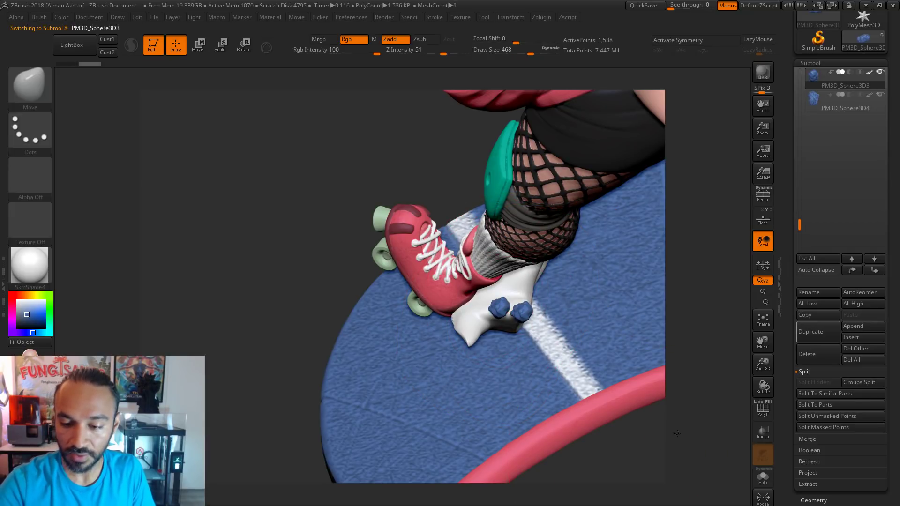
{"action": "left_click_drag", "start_coordinate": [677, 431], "coordinate": [670, 310]}
{"action": "left_click_drag", "start_coordinate": [663, 196], "coordinate": [675, 281]}
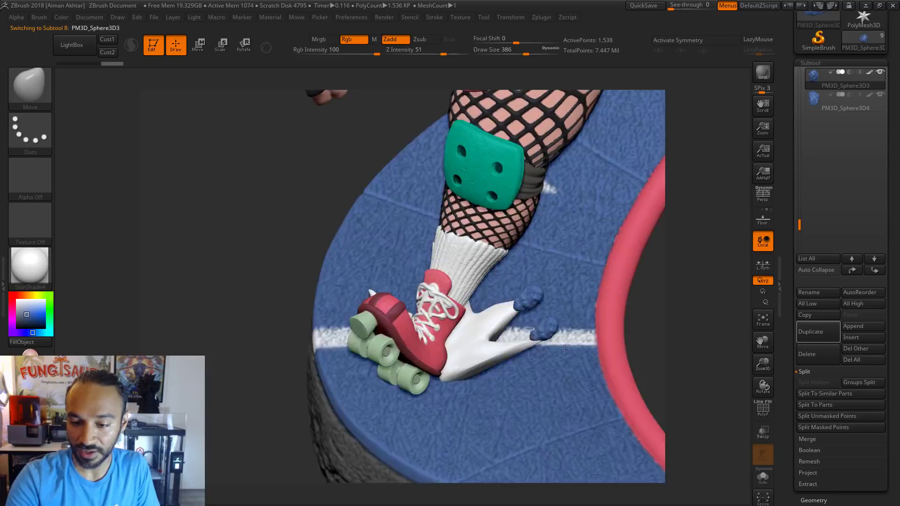
{"action": "left_click_drag", "start_coordinate": [564, 349], "coordinate": [489, 341]}
{"action": "left_click_drag", "start_coordinate": [603, 479], "coordinate": [475, 348]}
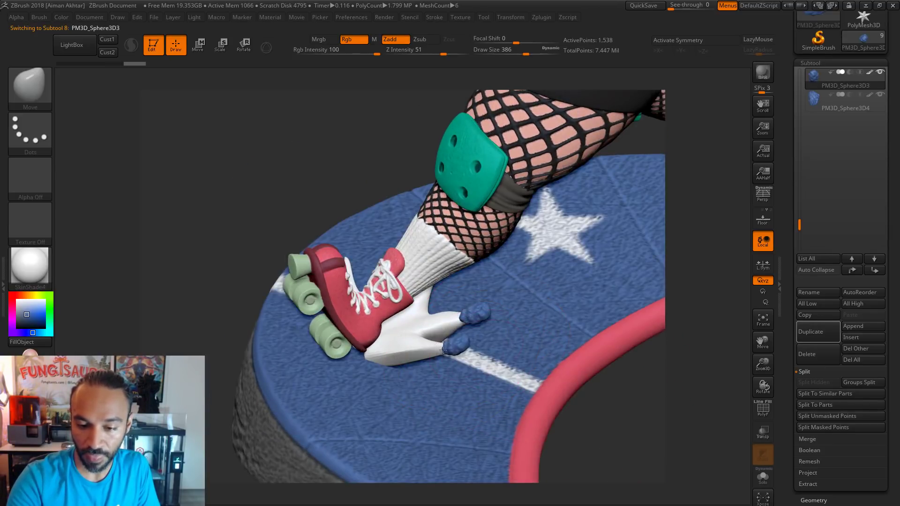
{"action": "left_click_drag", "start_coordinate": [656, 408], "coordinate": [467, 272]}
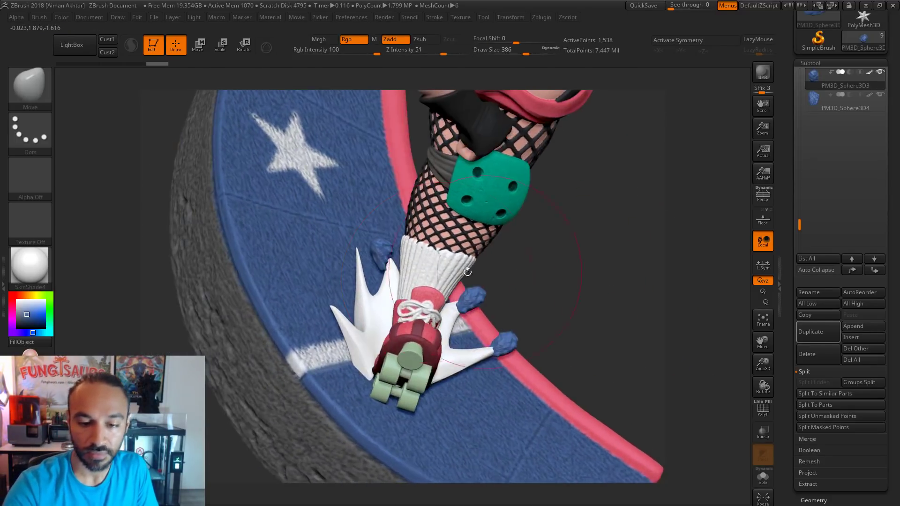
Reshape the debris chunk behind the rear spikes with the Move brush at about size 140.
{"action": "left_click", "coordinate": [384, 257], "text": "alt"}
{"action": "key", "text": "s"}
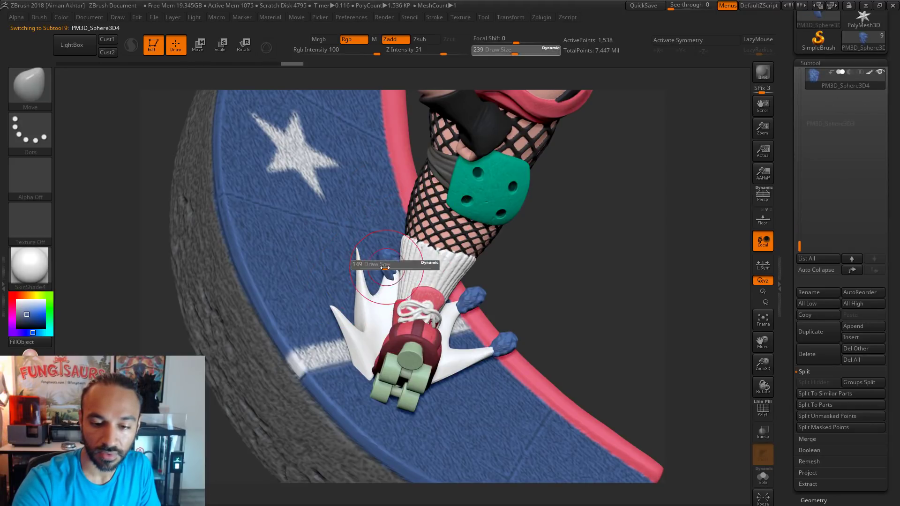
{"action": "left_click_drag", "start_coordinate": [385, 267], "coordinate": [383, 267]}
{"action": "left_click_drag", "start_coordinate": [385, 266], "coordinate": [390, 264]}
{"action": "left_click_drag", "start_coordinate": [527, 334], "coordinate": [492, 335]}
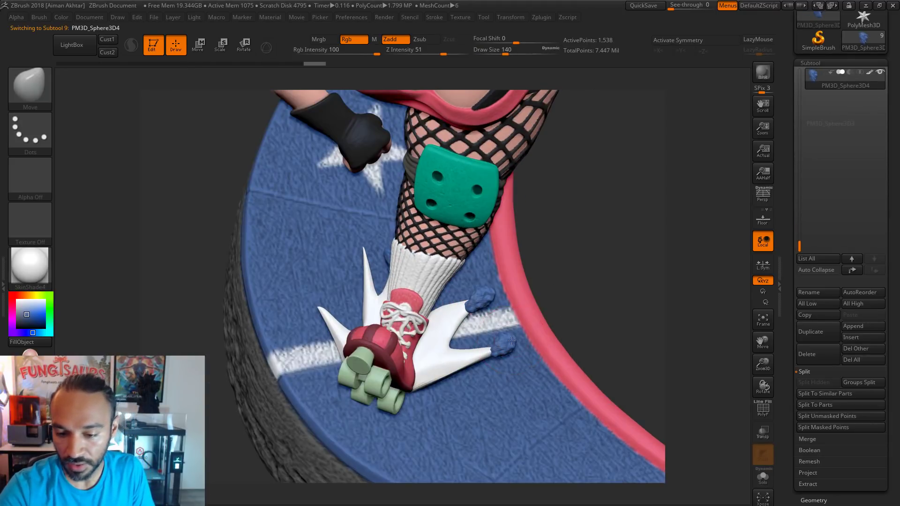
Pull the chunk from the lower spike's tip onto the splash between the two outer spikes with the Move brush at size 430.
{"action": "left_click", "coordinate": [511, 340], "text": "alt"}
{"action": "key", "text": "s"}
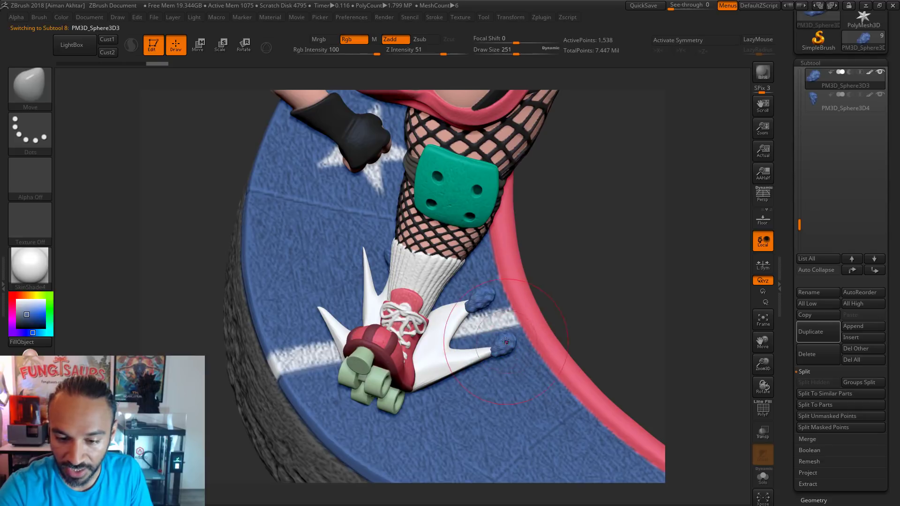
{"action": "mouse_move", "coordinate": [574, 300]}
{"action": "left_mouse_down"}
{"action": "mouse_move", "coordinate": [566, 295]}
{"action": "mouse_move", "coordinate": [649, 298]}
{"action": "left_mouse_up"}
{"action": "key", "text": "s"}
{"action": "left_click_drag", "start_coordinate": [502, 346], "coordinate": [515, 345]}
{"action": "mouse_move", "coordinate": [628, 295]}
{"action": "left_mouse_down"}
{"action": "mouse_move", "coordinate": [497, 321]}
{"action": "mouse_move", "coordinate": [556, 317]}
{"action": "mouse_move", "coordinate": [437, 384]}
{"action": "mouse_move", "coordinate": [478, 359]}
{"action": "mouse_move", "coordinate": [437, 349]}
{"action": "mouse_move", "coordinate": [457, 329]}
{"action": "left_mouse_up"}
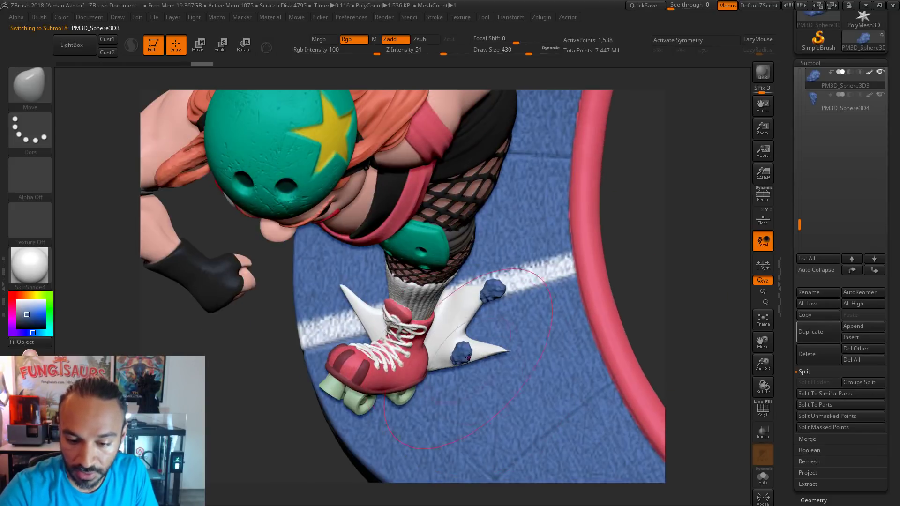
{"action": "left_click_drag", "start_coordinate": [639, 275], "coordinate": [457, 363]}
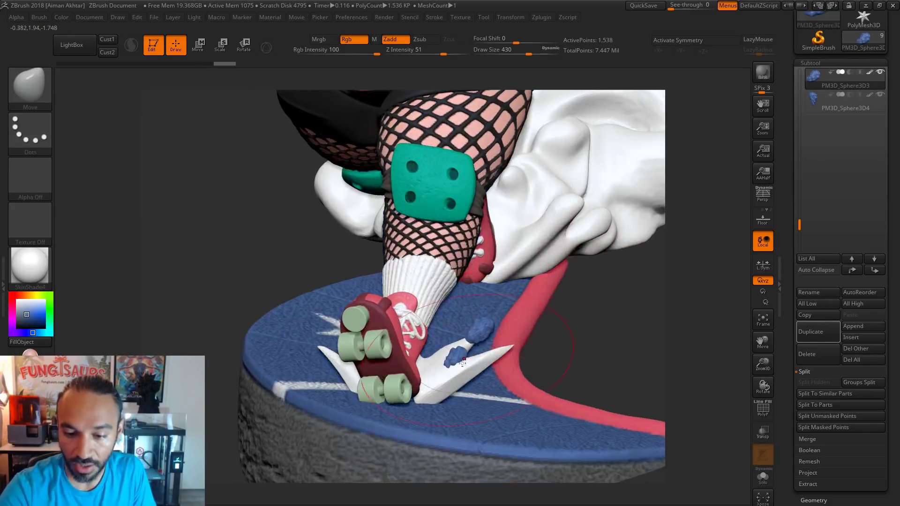
{"action": "left_click_drag", "start_coordinate": [552, 319], "coordinate": [679, 334]}
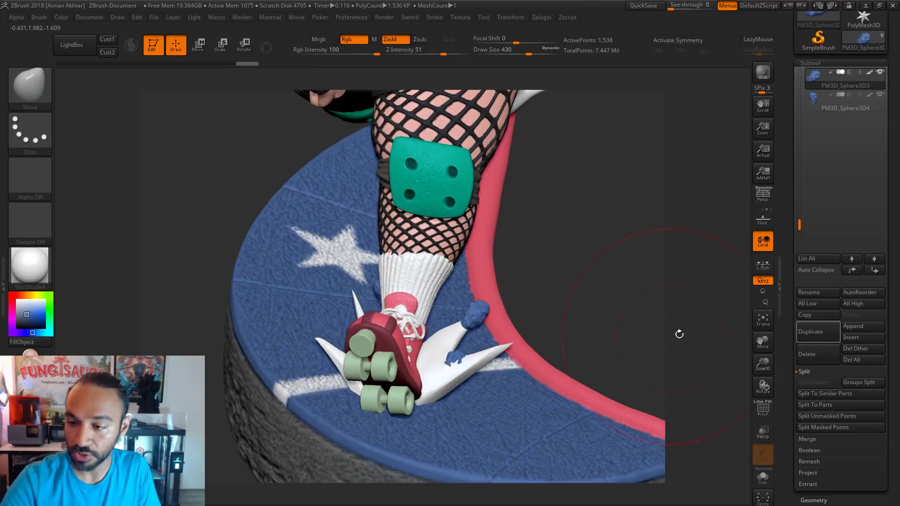
Duplicate the chunk between the outer spikes, place the copy at the lower spike's tip, and reshape it with the Move brush at about size 77.
{"action": "left_click", "coordinate": [816, 338]}
{"action": "mouse_move", "coordinate": [458, 360]}
{"action": "left_mouse_down"}
{"action": "mouse_move", "coordinate": [531, 339]}
{"action": "mouse_move", "coordinate": [511, 341]}
{"action": "left_mouse_up"}
{"action": "key", "text": "bracketleft"}
{"action": "key", "text": "bracketleft"}
{"action": "key", "text": "bracketleft"}
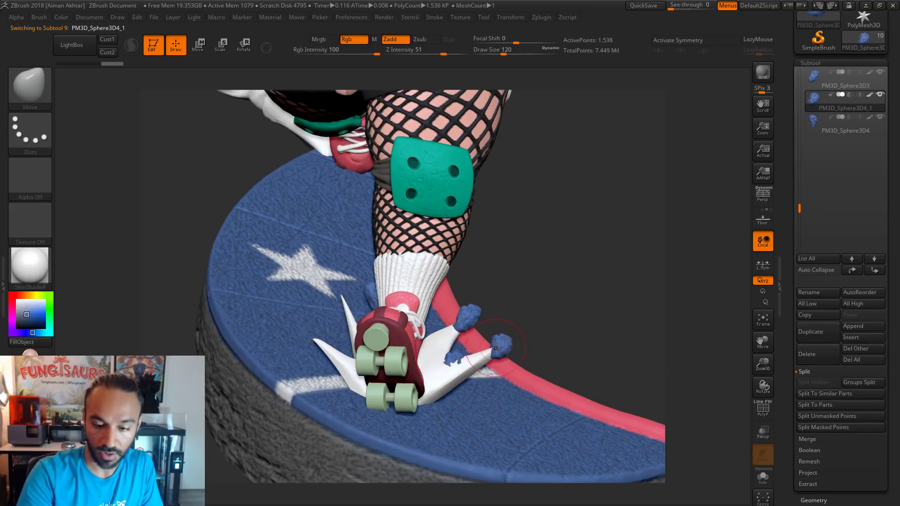
{"action": "key", "text": "bracketleft"}
{"action": "key", "text": "bracketleft"}
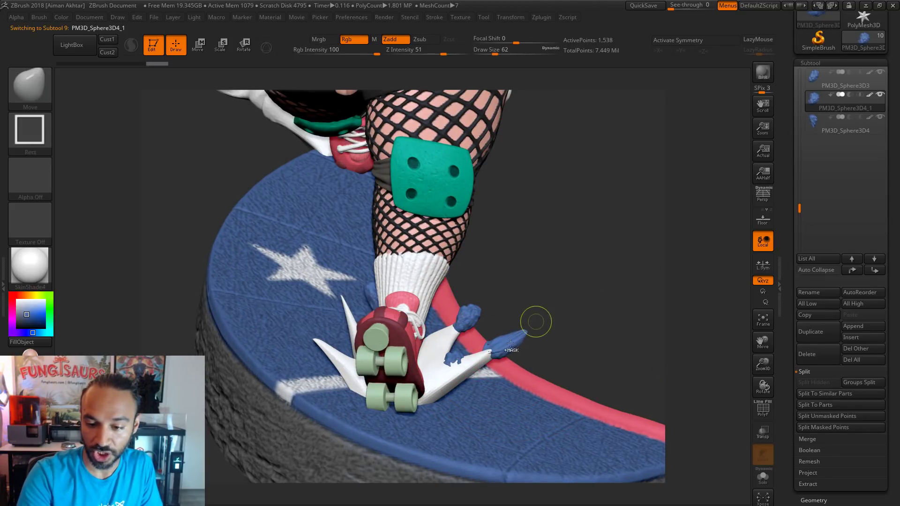
{"action": "key", "text": "bracketleft"}
{"action": "key", "text": "bracketright"}
{"action": "key", "text": "bracketright"}
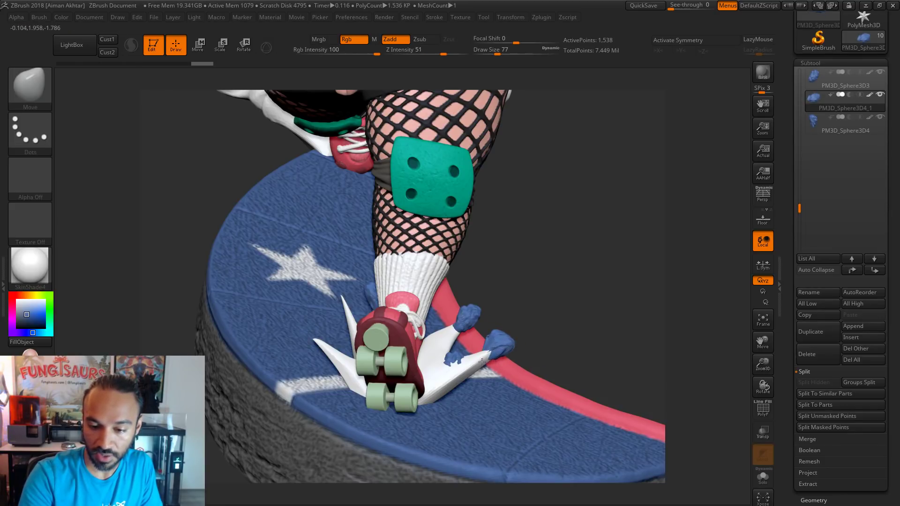
Flatten the new chunk at the lower spike's tip into hard facets with the hPolish brush at sizes 49 to 71.
{"action": "key", "text": "b"}
{"action": "key", "text": "h"}
{"action": "key", "text": "p"}
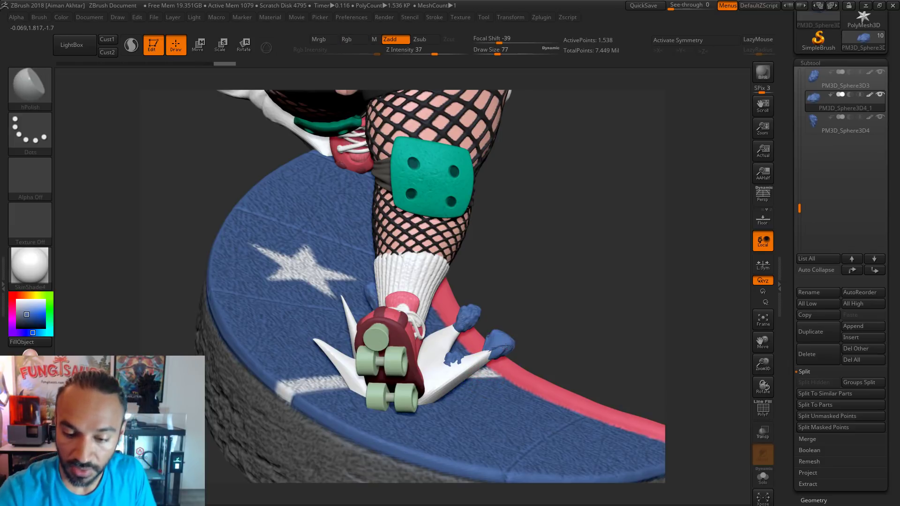
{"action": "mouse_move", "coordinate": [530, 327]}
{"action": "left_mouse_down"}
{"action": "mouse_move", "coordinate": [463, 328]}
{"action": "mouse_move", "coordinate": [504, 340]}
{"action": "left_mouse_up"}
{"action": "key", "text": "s"}
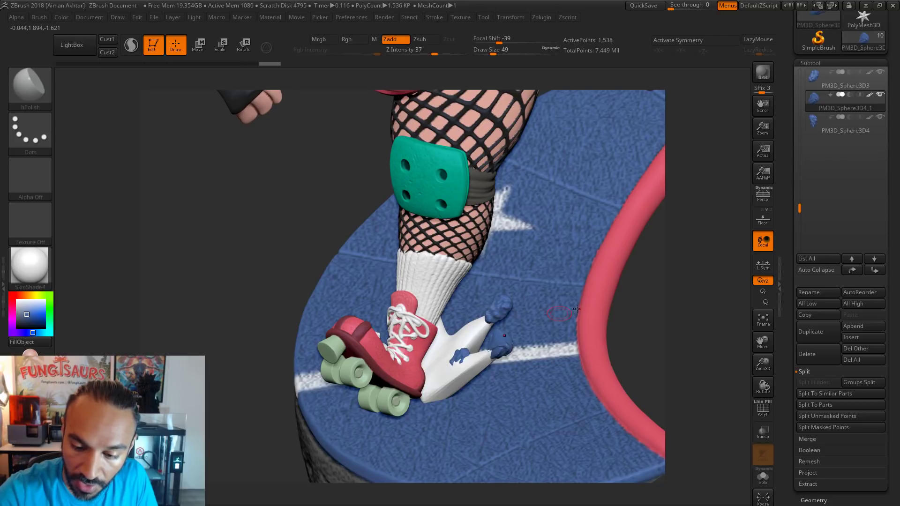
{"action": "left_click_drag", "start_coordinate": [558, 311], "coordinate": [552, 352]}
{"action": "key", "text": "s"}
{"action": "left_click_drag", "start_coordinate": [501, 331], "coordinate": [506, 331]}
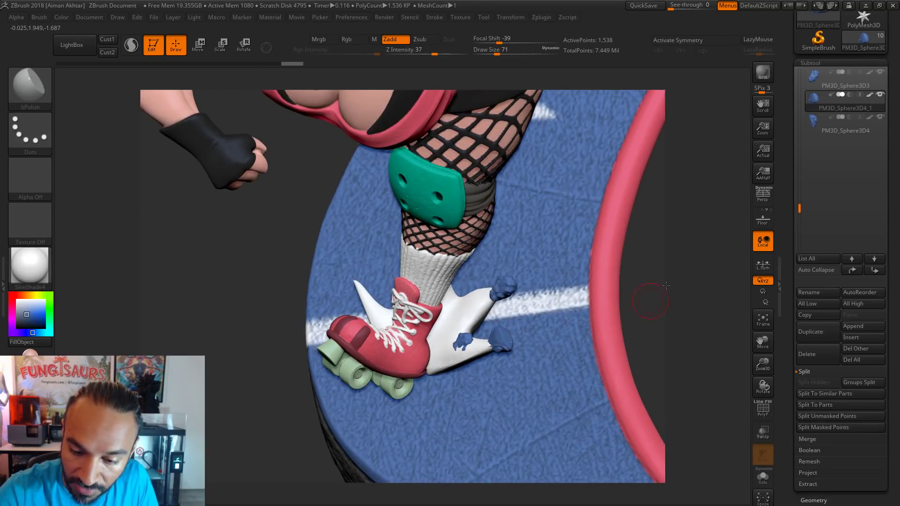
{"action": "left_click_drag", "start_coordinate": [666, 285], "coordinate": [517, 337]}
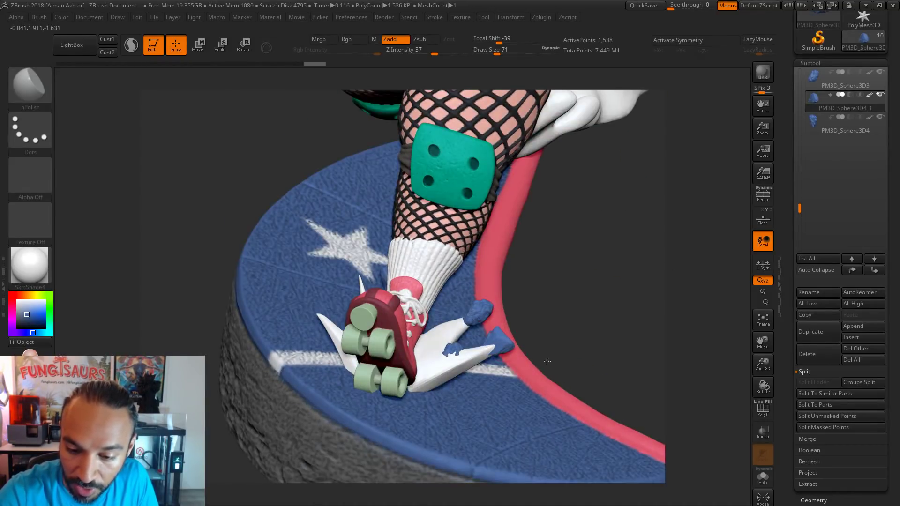
{"action": "mouse_move", "coordinate": [562, 300]}
{"action": "left_mouse_down"}
{"action": "mouse_move", "coordinate": [494, 335]}
{"action": "mouse_move", "coordinate": [496, 344]}
{"action": "left_mouse_up"}
{"action": "key", "text": "s"}
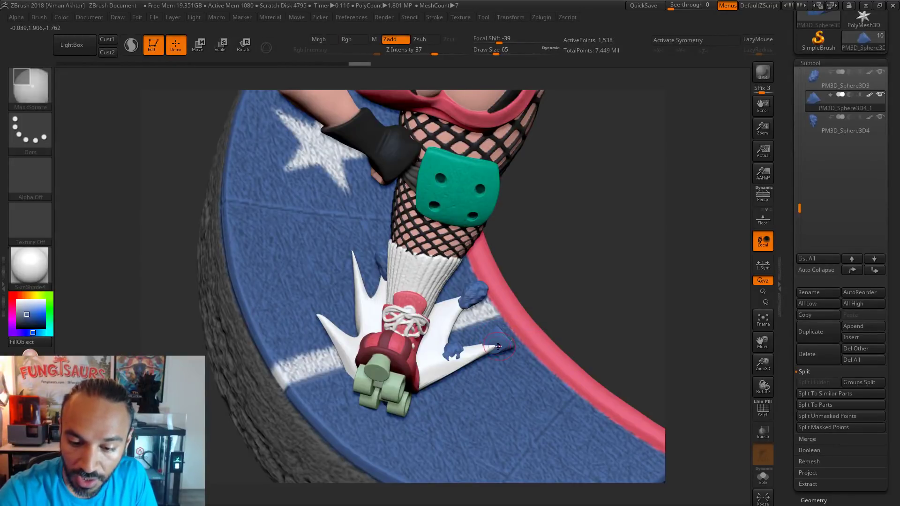
Refine the facets of the chunk at the lower spike's tip with the DamStandard brush at size 65, smoothing where needed.
{"action": "key", "text": "b"}
{"action": "key", "text": "d"}
{"action": "key", "text": "s"}
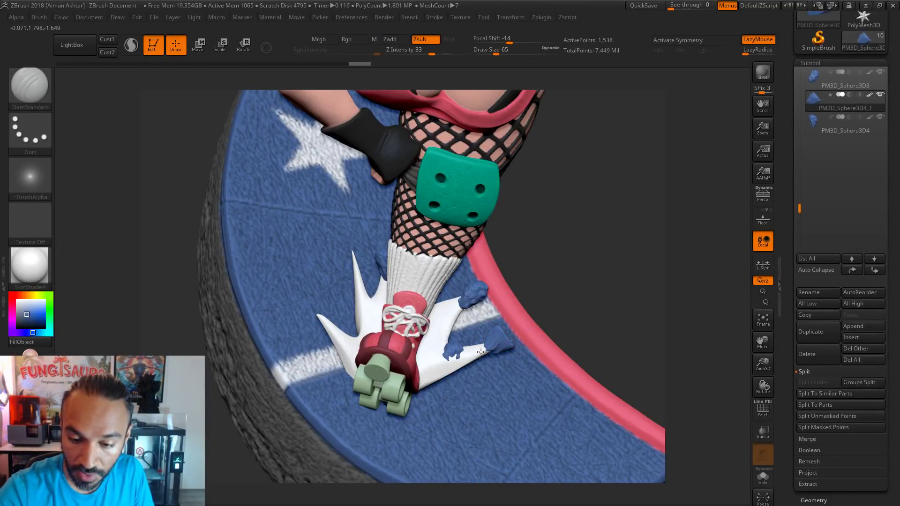
{"action": "left_click_drag", "start_coordinate": [505, 336], "coordinate": [496, 329], "text": "shift"}
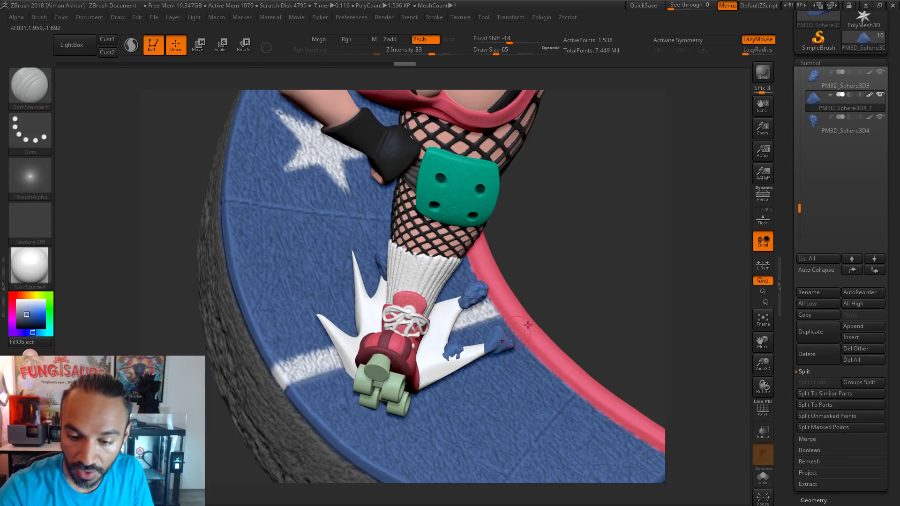
{"action": "right_click_drag", "start_coordinate": [528, 325], "coordinate": [589, 279]}
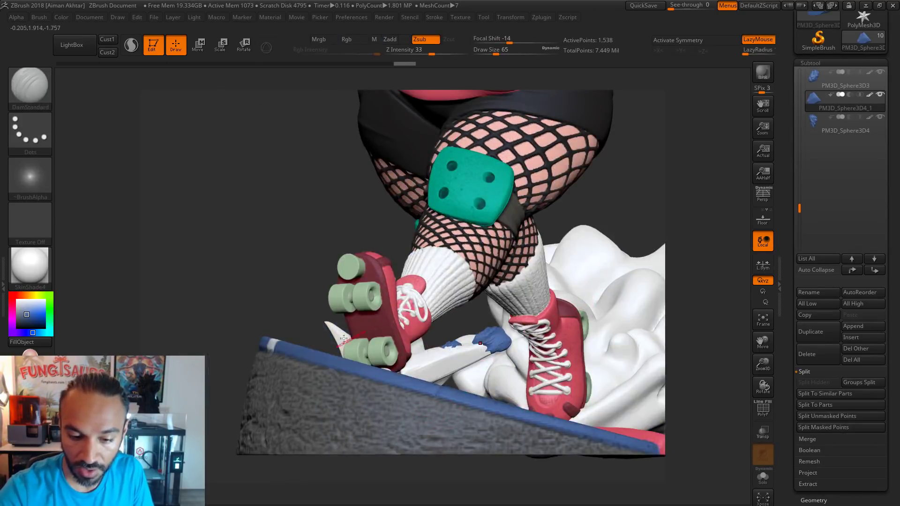
{"action": "right_click_drag", "start_coordinate": [344, 339], "coordinate": [491, 358]}
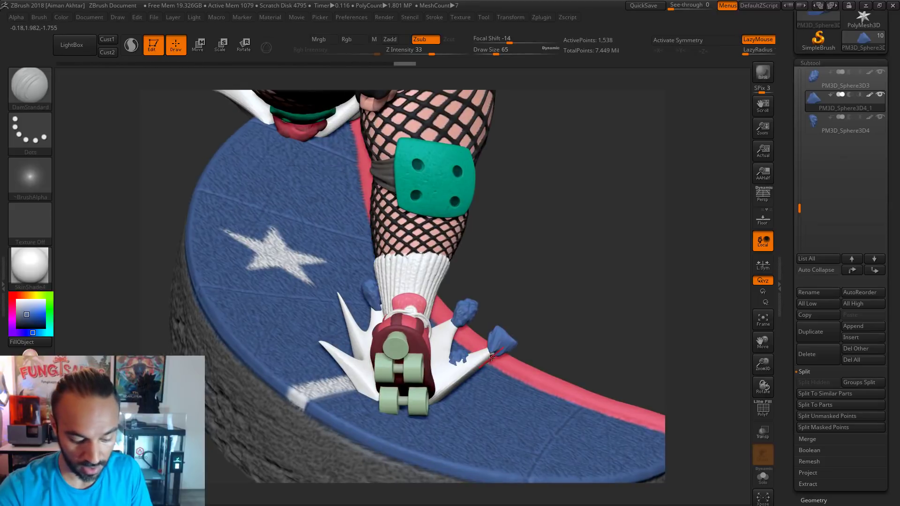
Pull the chunk at the lower spike's tip into a more jagged silhouette with the Move brush at size 46.
{"action": "key", "text": "b"}
{"action": "key", "text": "m"}
{"action": "key", "text": "v"}
{"action": "mouse_move", "coordinate": [490, 356]}
{"action": "left_mouse_down"}
{"action": "mouse_move", "coordinate": [496, 331]}
{"action": "mouse_move", "coordinate": [514, 334]}
{"action": "mouse_move", "coordinate": [516, 343]}
{"action": "mouse_move", "coordinate": [496, 332]}
{"action": "mouse_move", "coordinate": [484, 337]}
{"action": "left_mouse_up"}
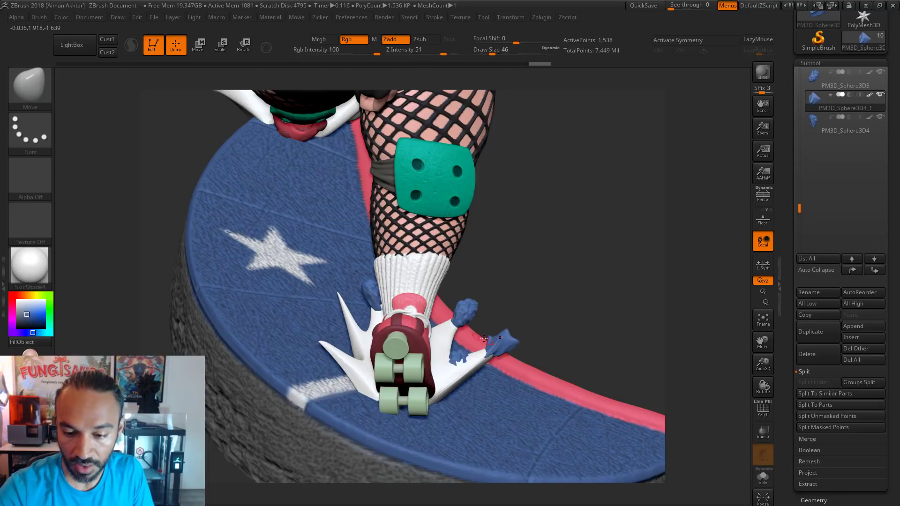
Select the chunk at the upper outer spike's tip and stretch it into a longer shard with the Move brush at size 116.
{"action": "left_click", "coordinate": [473, 309], "text": "alt"}
{"action": "mouse_move", "coordinate": [462, 320]}
{"action": "left_mouse_down"}
{"action": "mouse_move", "coordinate": [488, 303]}
{"action": "mouse_move", "coordinate": [453, 327]}
{"action": "left_mouse_up"}
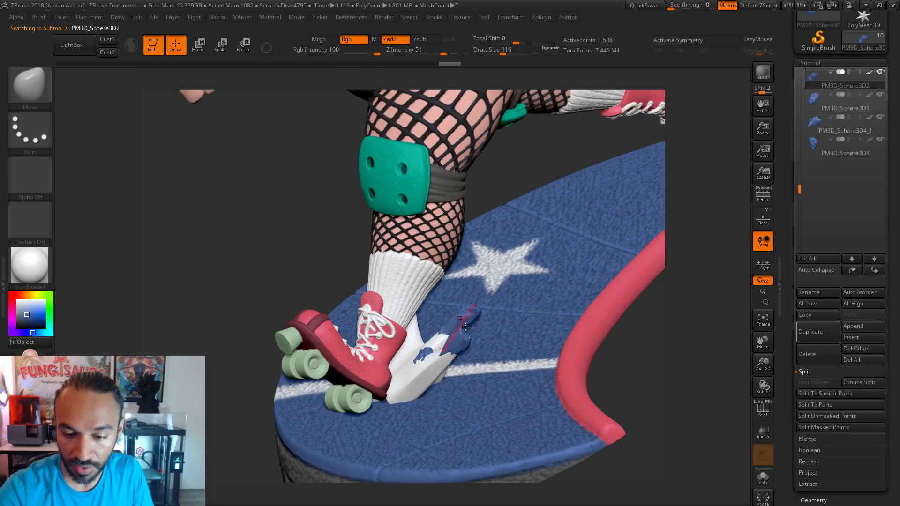
{"action": "left_click_drag", "start_coordinate": [653, 341], "coordinate": [469, 317]}
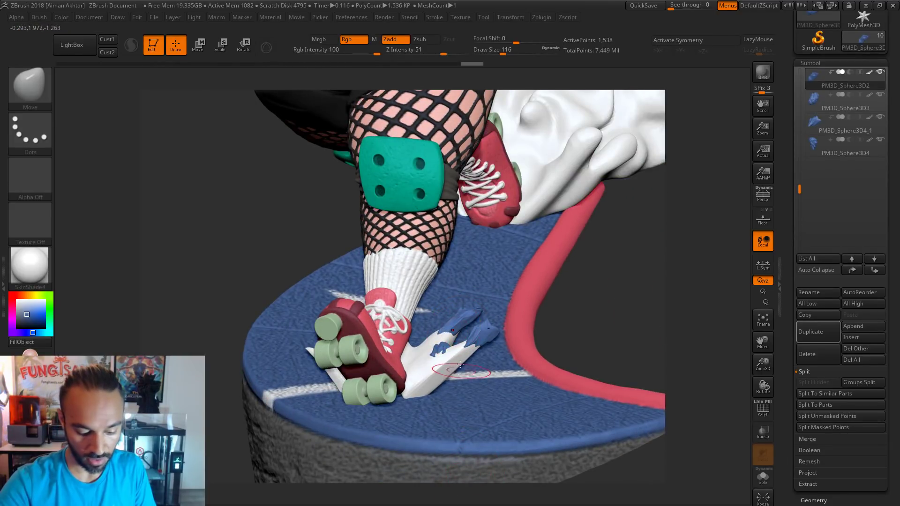
Flatten the stretched shard at the upper outer spike into hard facets with the hPolish brush at size 29.
{"action": "key", "text": "b"}
{"action": "key", "text": "h"}
{"action": "key", "text": "p"}
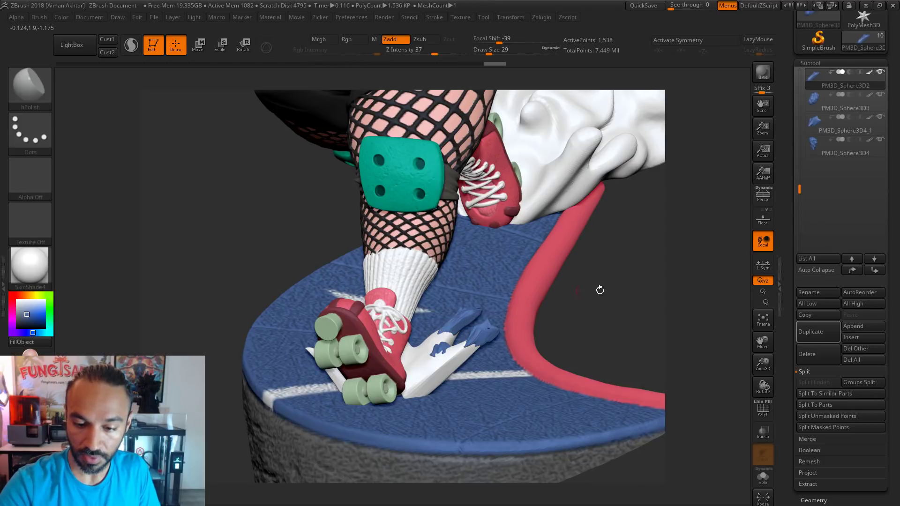
{"action": "left_click_drag", "start_coordinate": [598, 289], "coordinate": [468, 310]}
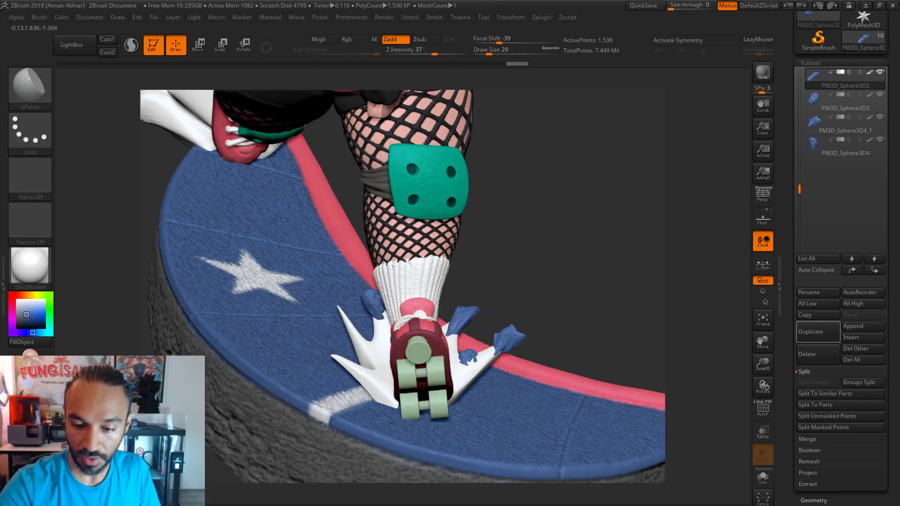
{"action": "left_click_drag", "start_coordinate": [450, 336], "coordinate": [463, 324]}
Fine-tune the upper shard's shape with the Move brush at sizes 29 to 87, and select the chunk at the lower spike's tip.
{"action": "key", "text": "b"}
{"action": "key", "text": "m"}
{"action": "key", "text": "v"}
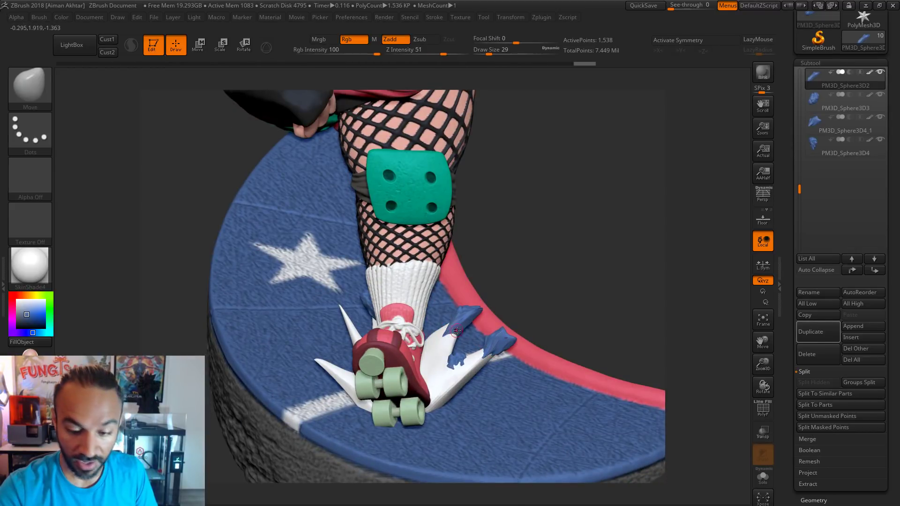
{"action": "key", "text": "s"}
{"action": "left_click", "coordinate": [456, 332]}
{"action": "key", "text": "s"}
{"action": "left_click", "coordinate": [447, 328]}
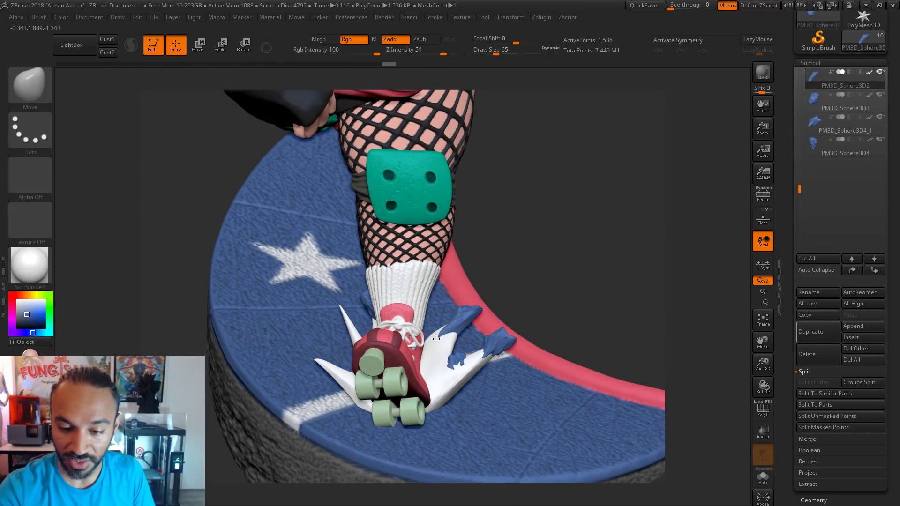
{"action": "key", "text": "s"}
{"action": "left_click", "coordinate": [460, 303]}
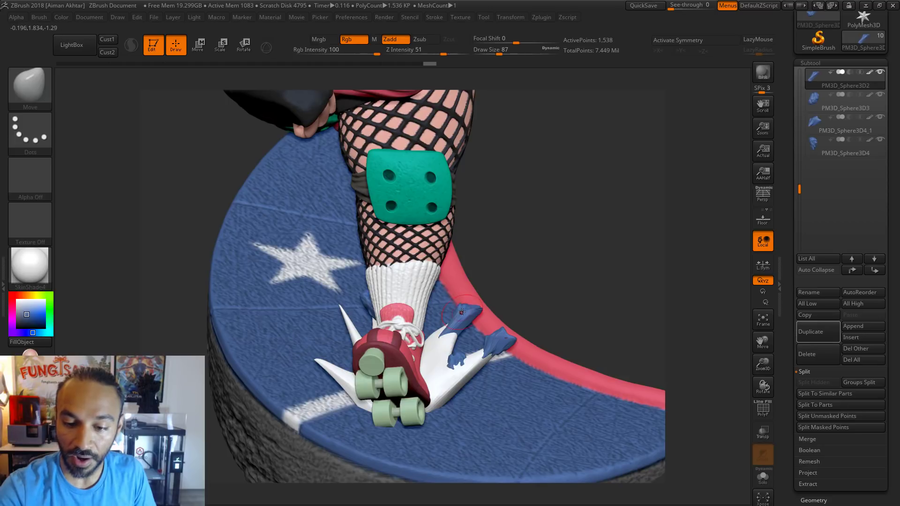
{"action": "left_click", "coordinate": [489, 339], "text": "alt"}
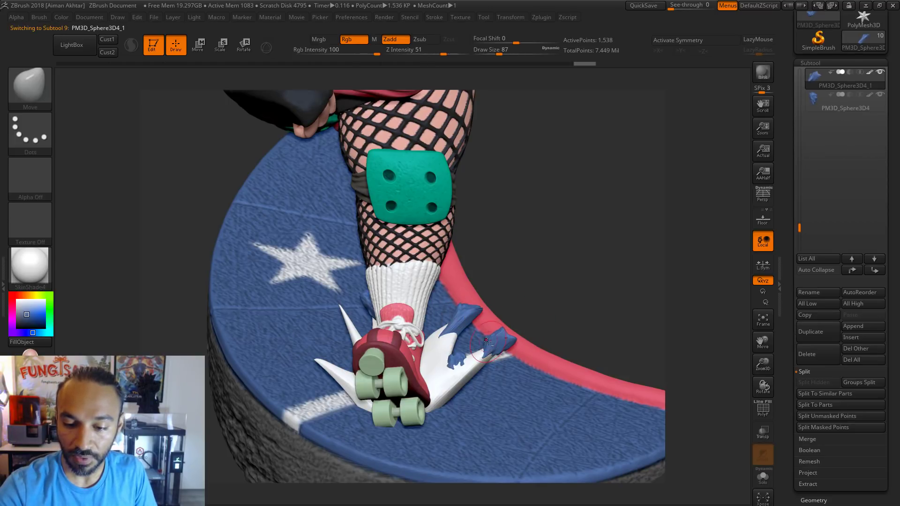
Pick the Clay brush and make the roller girl's body the active subtool for work on her raised forearm.
{"action": "left_click_drag", "start_coordinate": [540, 271], "coordinate": [543, 232], "text": "alt"}
{"action": "left_click_drag", "start_coordinate": [607, 261], "coordinate": [624, 300], "text": "shift"}
{"action": "left_click_drag", "start_coordinate": [644, 251], "coordinate": [745, 503], "text": "alt"}
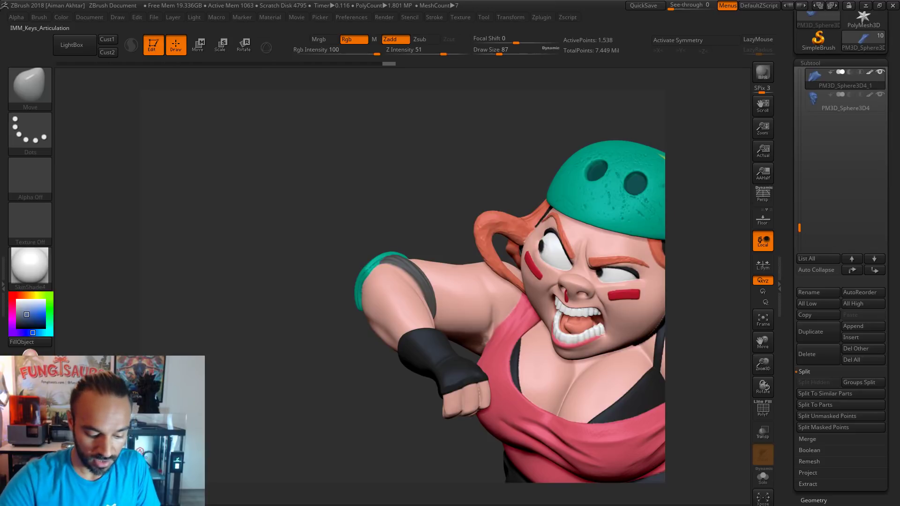
{"action": "key", "text": "b"}
{"action": "key", "text": "c"}
{"action": "key", "text": "l"}
{"action": "left_click_drag", "start_coordinate": [378, 397], "coordinate": [387, 396]}
{"action": "left_click", "coordinate": [400, 42]}
{"action": "left_click", "coordinate": [400, 43]}
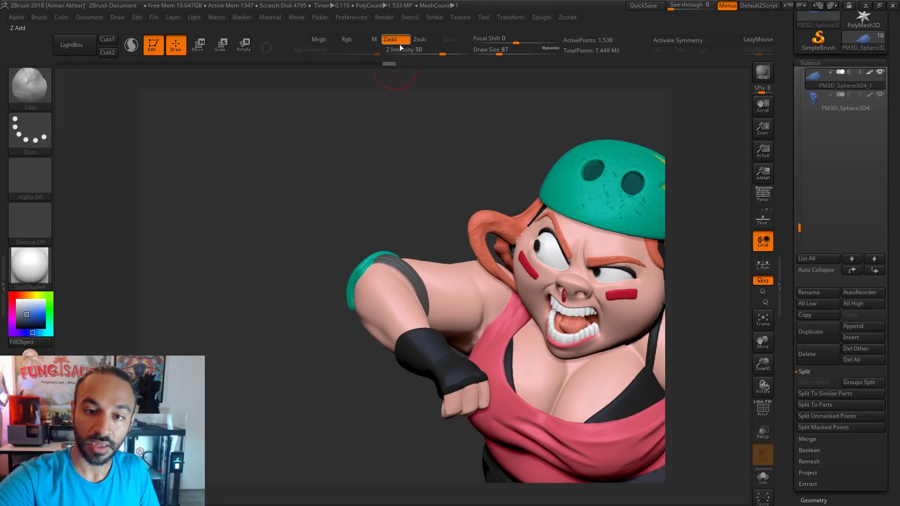
{"action": "left_click_drag", "start_coordinate": [315, 300], "coordinate": [330, 310]}
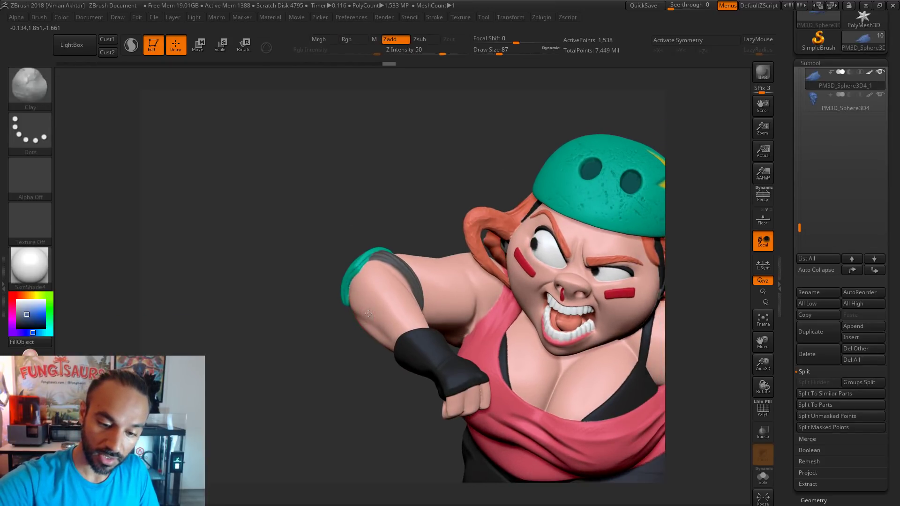
{"action": "left_click", "coordinate": [360, 315], "text": "alt"}
{"action": "key", "text": "shift"}
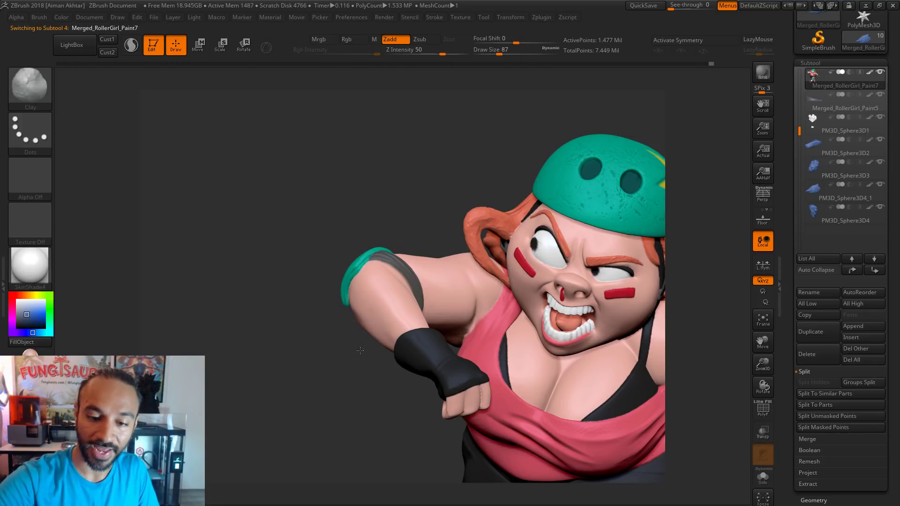
{"action": "right_click_drag", "start_coordinate": [358, 314], "coordinate": [362, 324]}
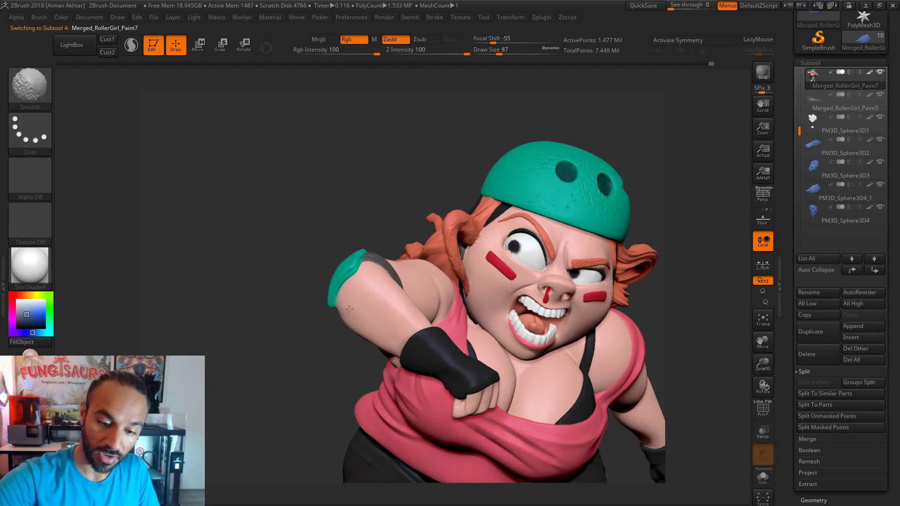
{"action": "right_click_drag", "start_coordinate": [393, 331], "coordinate": [388, 324]}
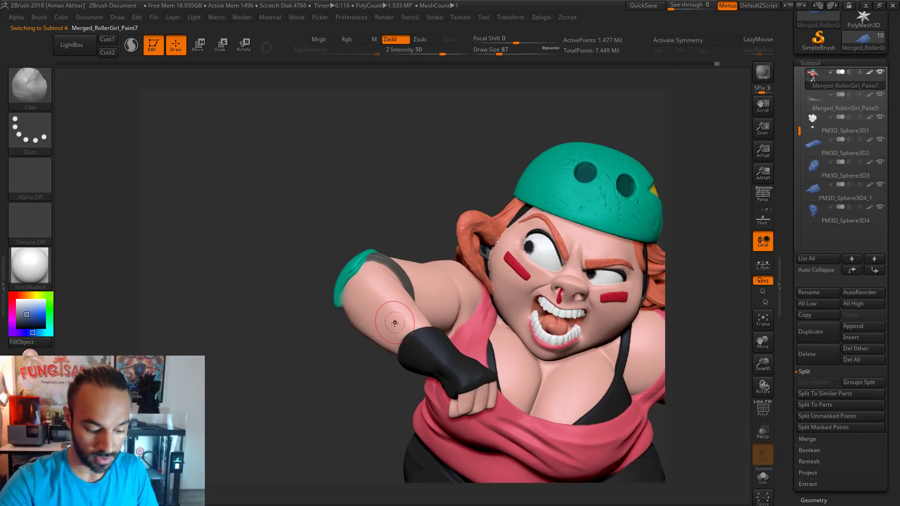
Reshape the raised forearm and its glove cuff with the Move brush at sizes 228 and 177.
{"action": "key", "text": "s"}
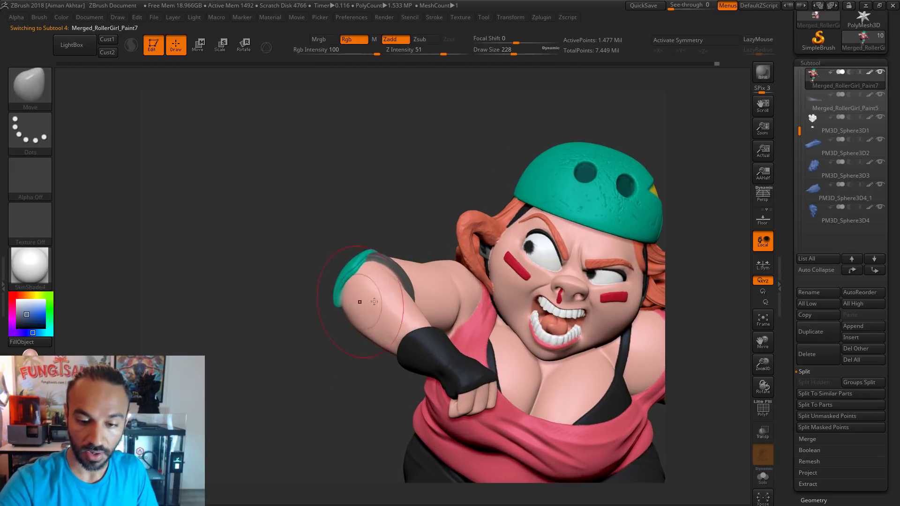
{"action": "mouse_move", "coordinate": [317, 392]}
{"action": "right_mouse_down"}
{"action": "mouse_move", "coordinate": [327, 401]}
{"action": "mouse_move", "coordinate": [377, 370]}
{"action": "mouse_move", "coordinate": [403, 340]}
{"action": "right_mouse_up"}
{"action": "key", "text": "["}
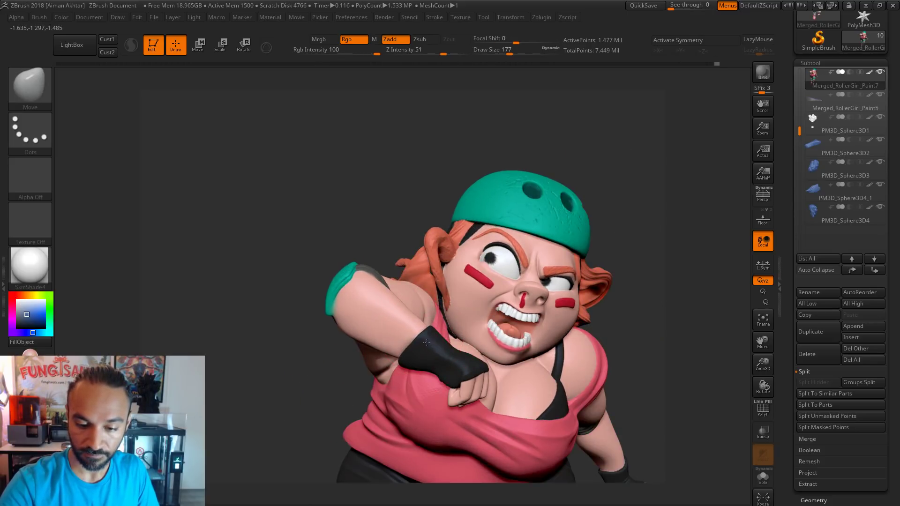
{"action": "left_click_drag", "start_coordinate": [429, 333], "coordinate": [439, 344]}
{"action": "right_click_drag", "start_coordinate": [637, 288], "coordinate": [408, 324]}
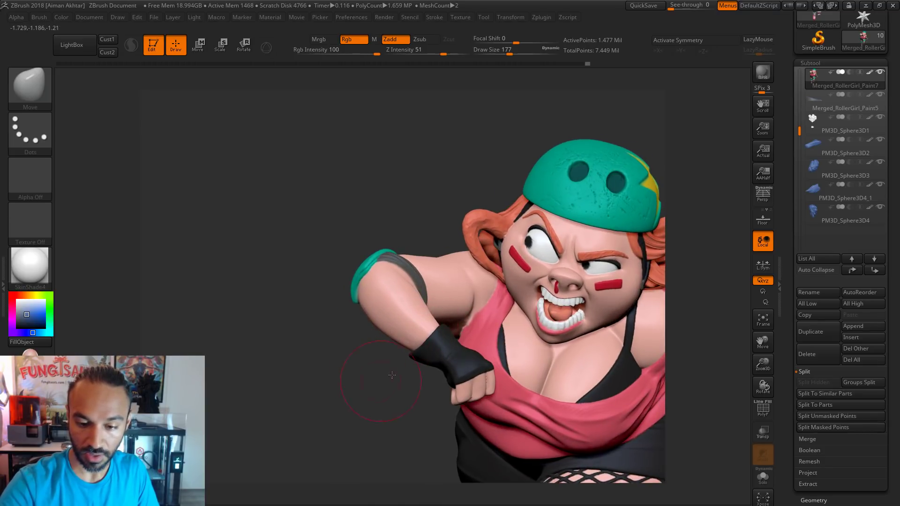
Refine the wrist and forearm contour of the raised arm with the Move brush, reducing the size from 136 to 87.
{"action": "right_click_drag", "start_coordinate": [392, 375], "coordinate": [421, 349]}
{"action": "key", "text": "["}
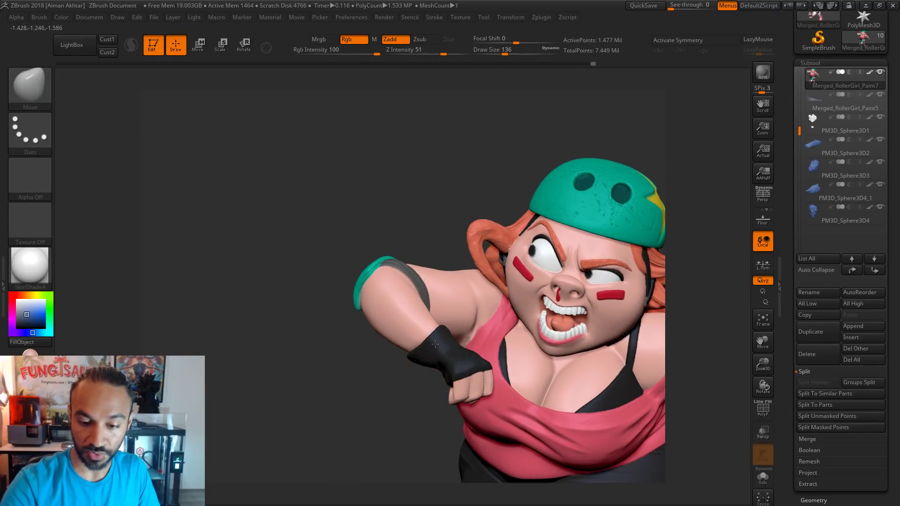
{"action": "key", "text": "]"}
{"action": "right_click_drag", "start_coordinate": [394, 378], "coordinate": [445, 341]}
{"action": "key", "text": "["}
{"action": "key", "text": "["}
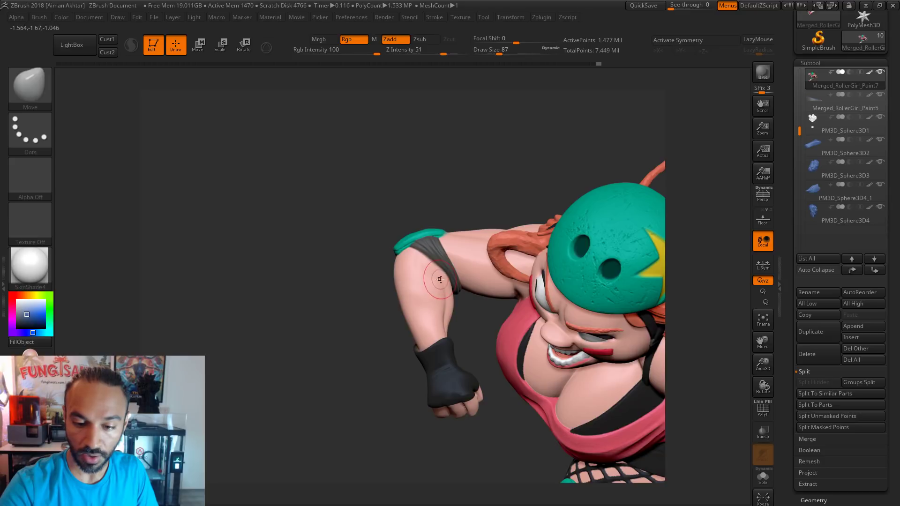
{"action": "key", "text": "shift"}
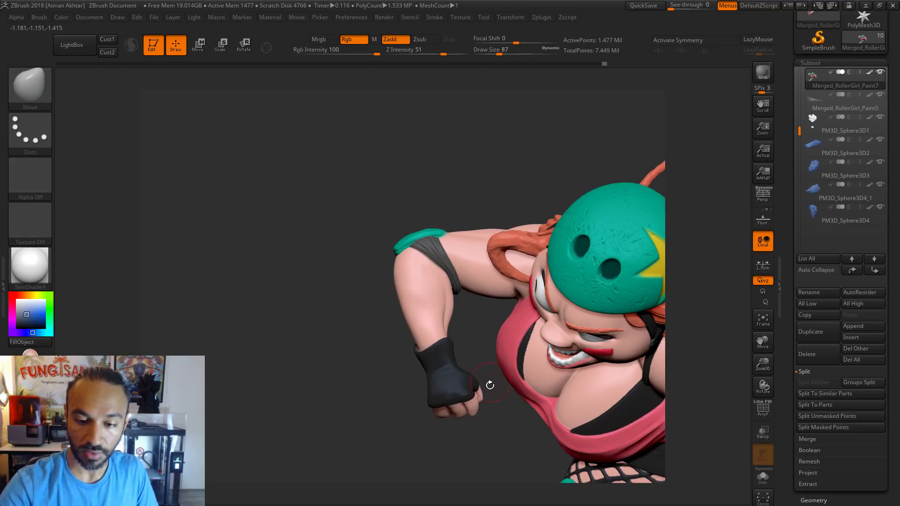
Try pulling the skater's chin downward with the Move brush at size 217, and undo the stroke.
{"action": "mouse_move", "coordinate": [422, 438]}
{"action": "left_mouse_down", "text": "alt"}
{"action": "mouse_move", "coordinate": [410, 398]}
{"action": "mouse_move", "coordinate": [412, 341]}
{"action": "mouse_move", "coordinate": [436, 307]}
{"action": "left_mouse_up", "text": "alt"}
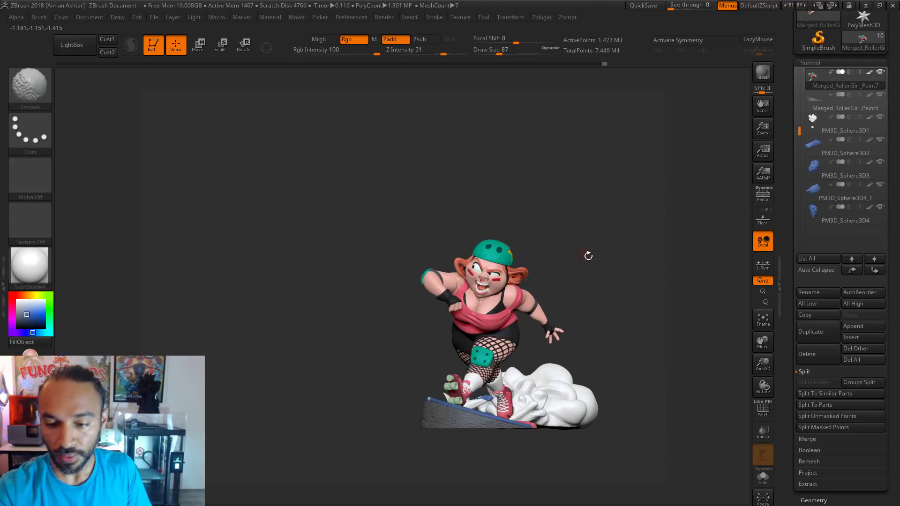
{"action": "mouse_move", "coordinate": [586, 255]}
{"action": "left_mouse_down", "text": "alt"}
{"action": "mouse_move", "coordinate": [622, 279]}
{"action": "mouse_move", "coordinate": [553, 370]}
{"action": "mouse_move", "coordinate": [635, 165]}
{"action": "left_mouse_up", "text": "alt"}
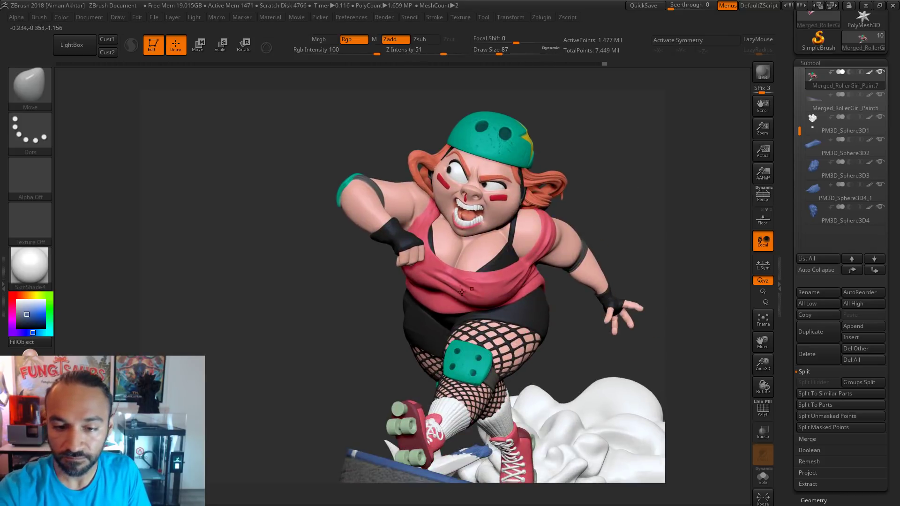
{"action": "key", "text": "s"}
{"action": "left_click", "coordinate": [338, 194]}
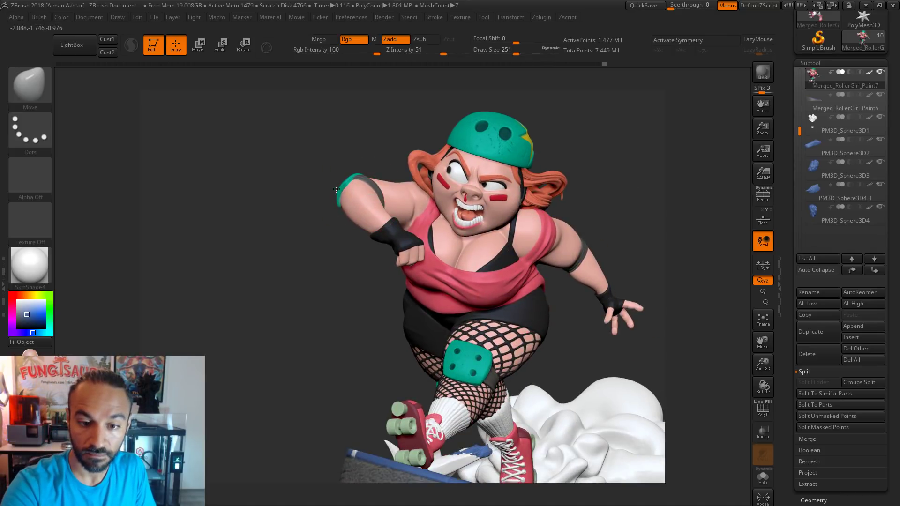
{"action": "key", "text": "s"}
{"action": "left_click", "coordinate": [484, 204]}
{"action": "left_click_drag", "start_coordinate": [463, 211], "coordinate": [475, 239]}
{"action": "key", "text": "s"}
{"action": "left_click", "coordinate": [471, 218]}
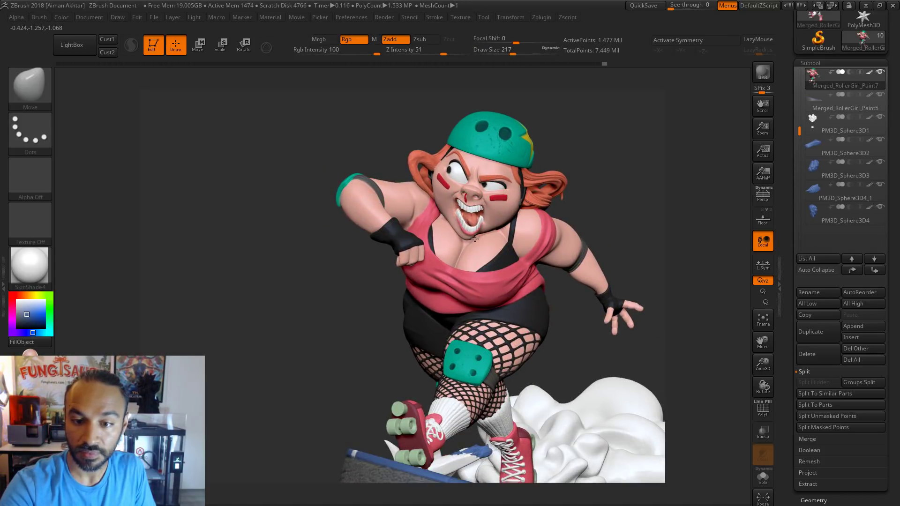
{"action": "key", "text": "ctrl+z"}
Try shifting the whole jaw with the Move brush at sizes 358 and 293, undoing the large stroke.
{"action": "key", "text": "s"}
{"action": "left_click", "coordinate": [478, 226]}
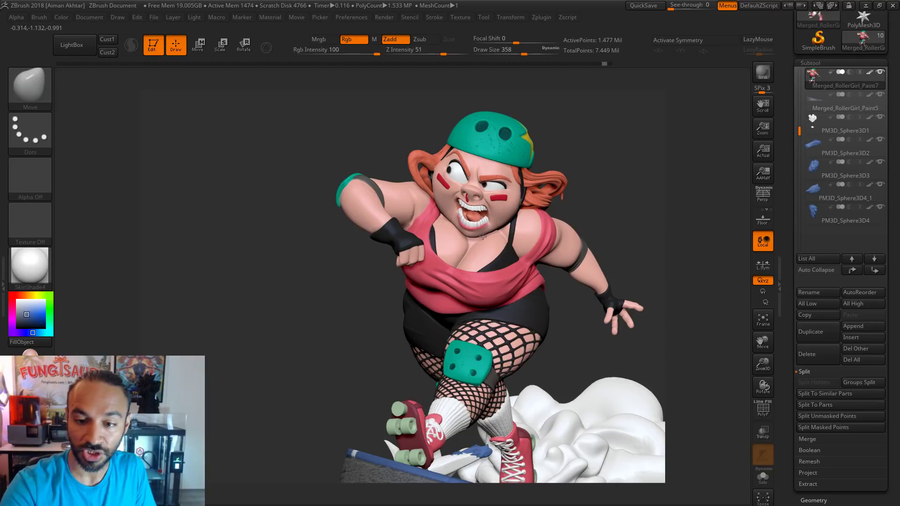
{"action": "left_click_drag", "start_coordinate": [500, 242], "coordinate": [485, 230]}
{"action": "key", "text": "ctrl+z"}
{"action": "key", "text": "s"}
{"action": "left_click", "coordinate": [475, 229]}
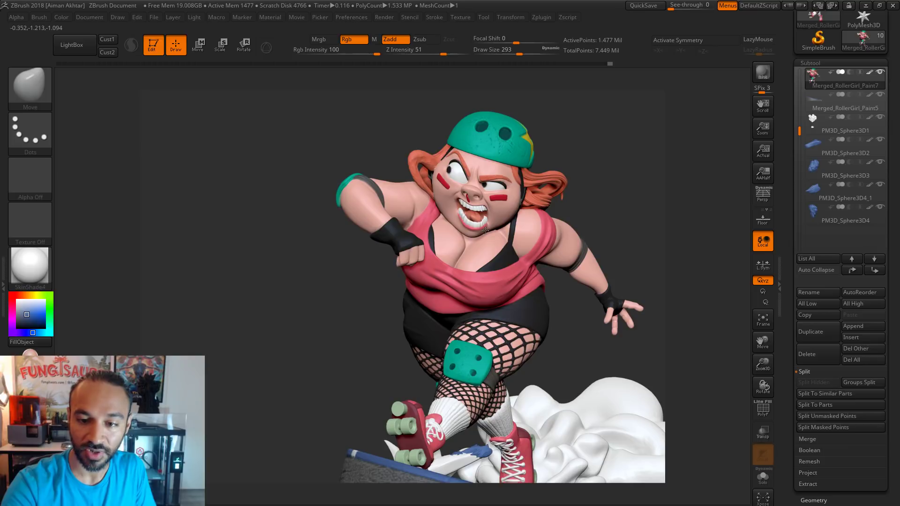
{"action": "mouse_move", "coordinate": [597, 211]}
{"action": "left_mouse_down"}
{"action": "mouse_move", "coordinate": [557, 209]}
{"action": "mouse_move", "coordinate": [614, 204]}
{"action": "mouse_move", "coordinate": [581, 210]}
{"action": "left_mouse_up"}
Try reshaping the skater's jaw with the Move brush at sizes 212 and 182, undoing the strokes.
{"action": "key", "text": "s"}
{"action": "left_click", "coordinate": [456, 226]}
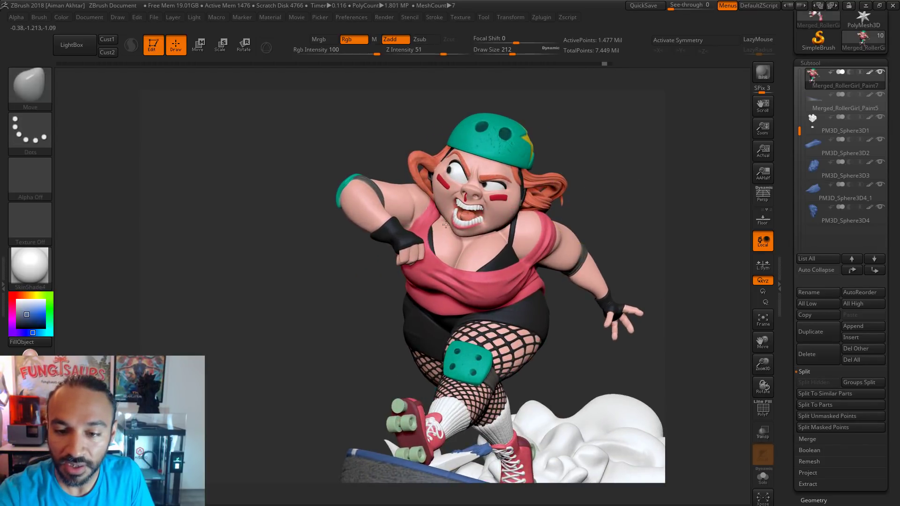
{"action": "left_click_drag", "start_coordinate": [446, 225], "coordinate": [482, 229]}
{"action": "key", "text": "ctrl+z"}
{"action": "key", "text": "s"}
{"action": "left_click", "coordinate": [470, 227]}
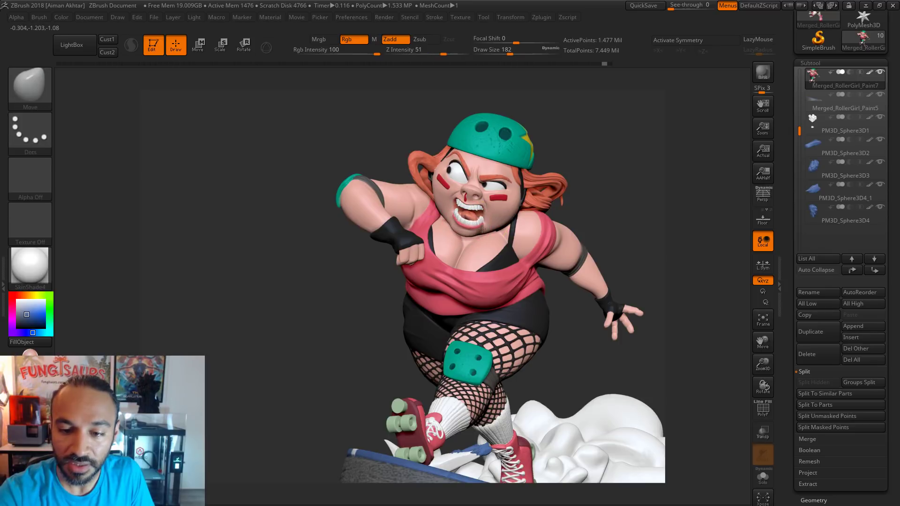
{"action": "key", "text": "ctrl+z"}
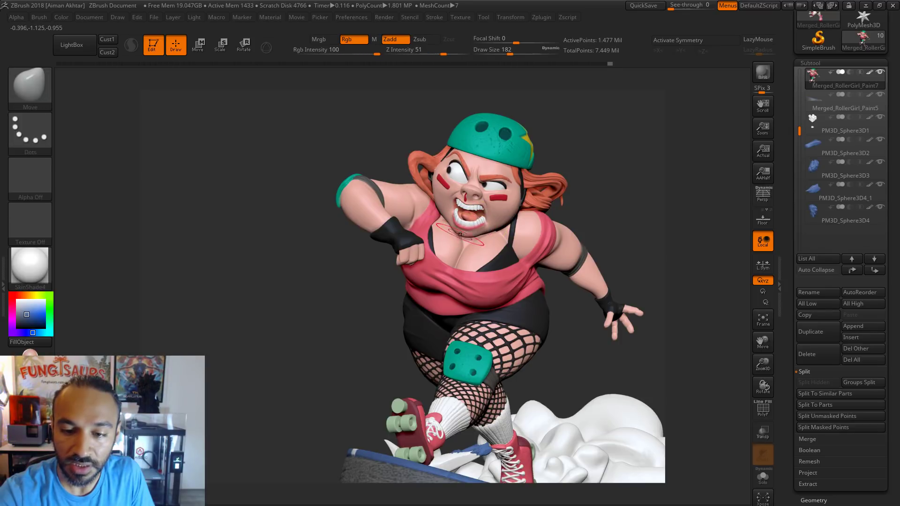
Refine the skater's chin and lower jawline with the Move brush at sizes 149, 172 and 116.
{"action": "key", "text": "bracketleft"}
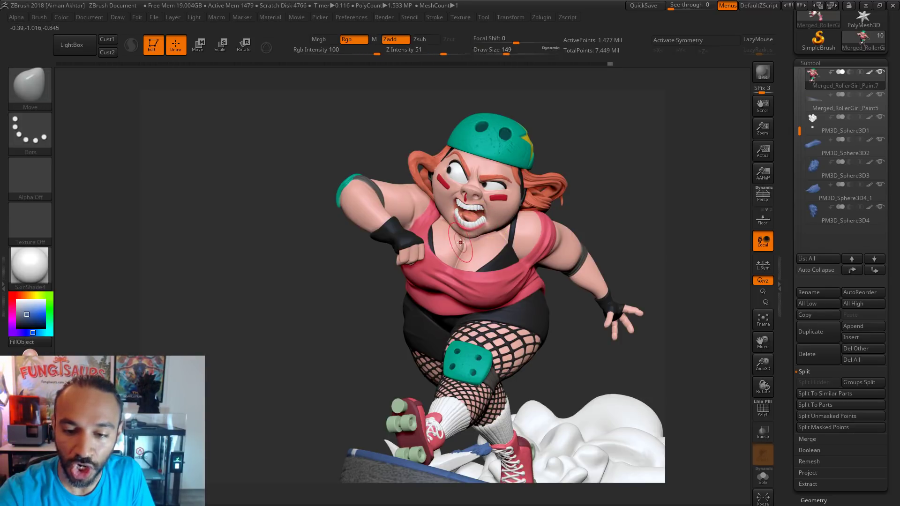
{"action": "key", "text": "bracketright"}
{"action": "key", "text": "bracketright"}
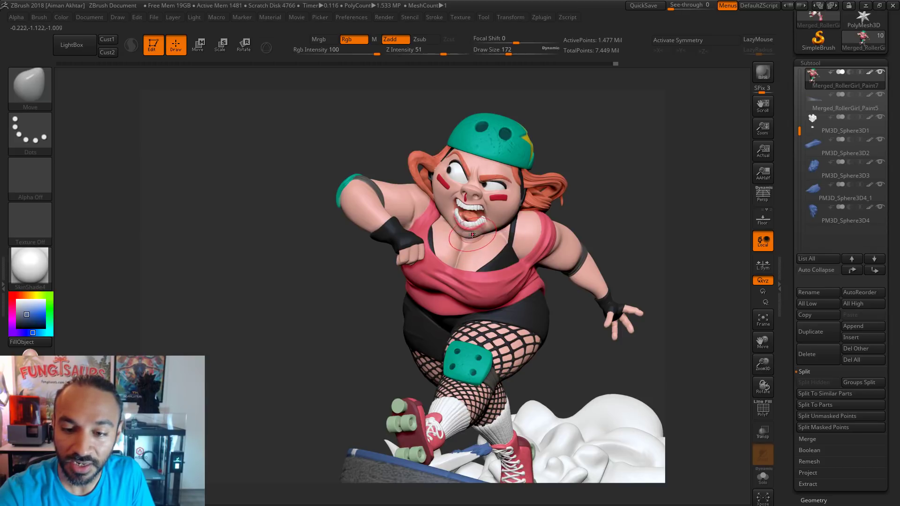
{"action": "key", "text": "bracketleft"}
{"action": "key", "text": "bracketleft"}
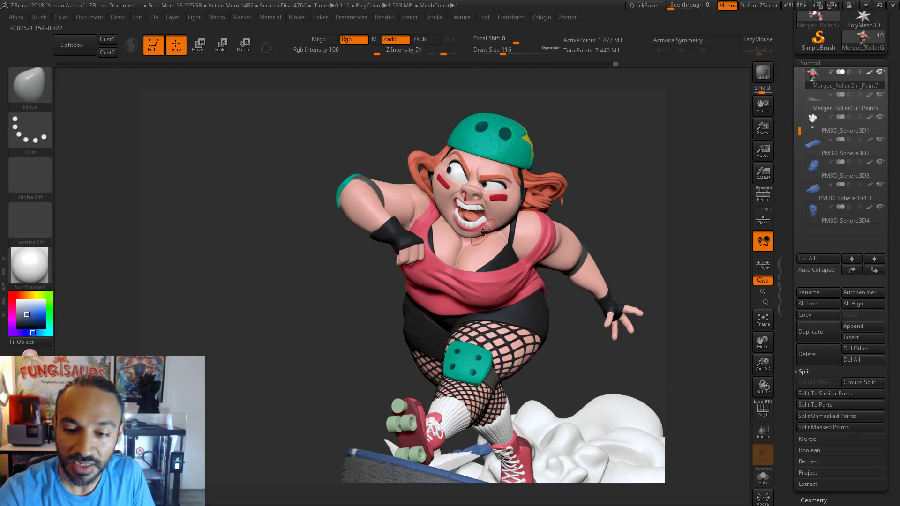
{"action": "key", "text": "bracketright"}
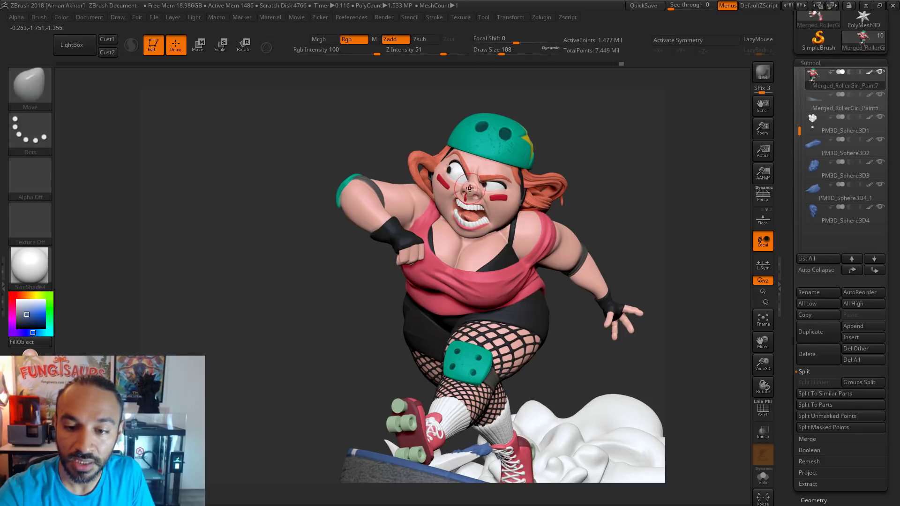
Reshape the skater's nose from three-quarter and side angles with the Move brush at sizes 80 and 65.
{"action": "left_click_drag", "start_coordinate": [599, 137], "coordinate": [579, 134]}
{"action": "right_click_drag", "start_coordinate": [579, 134], "coordinate": [577, 164], "text": "ctrl"}
{"action": "key", "text": "["}
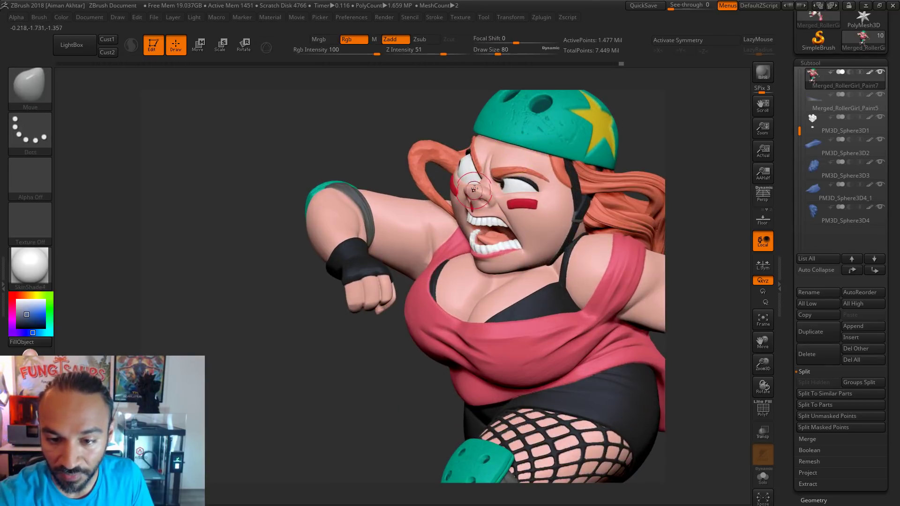
{"action": "key", "text": "s"}
{"action": "key", "text": "s"}
{"action": "mouse_move", "coordinate": [477, 202]}
{"action": "left_mouse_down"}
{"action": "mouse_move", "coordinate": [467, 191]}
{"action": "mouse_move", "coordinate": [465, 205]}
{"action": "left_mouse_up"}
{"action": "left_click_drag", "start_coordinate": [518, 172], "coordinate": [525, 184]}
{"action": "mouse_move", "coordinate": [667, 129]}
{"action": "left_mouse_down"}
{"action": "mouse_move", "coordinate": [645, 133]}
{"action": "mouse_move", "coordinate": [652, 127]}
{"action": "left_mouse_up"}
{"action": "key", "text": "s"}
{"action": "left_click_drag", "start_coordinate": [475, 196], "coordinate": [472, 196]}
{"action": "mouse_move", "coordinate": [474, 192]}
{"action": "left_mouse_down"}
{"action": "mouse_move", "coordinate": [474, 203]}
{"action": "mouse_move", "coordinate": [514, 191]}
{"action": "mouse_move", "coordinate": [464, 194]}
{"action": "left_mouse_up"}
{"action": "key", "text": "s"}
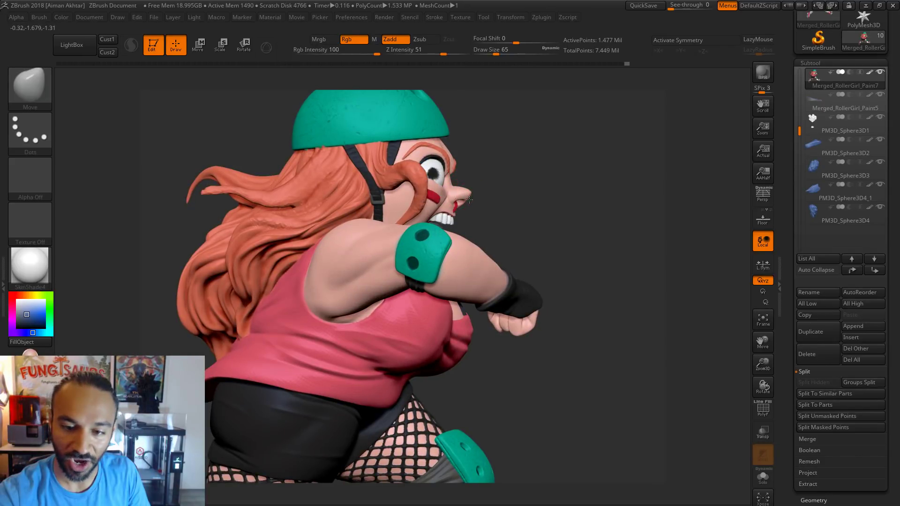
{"action": "mouse_move", "coordinate": [508, 184]}
{"action": "left_mouse_down"}
{"action": "mouse_move", "coordinate": [464, 211]}
{"action": "mouse_move", "coordinate": [495, 183]}
{"action": "left_mouse_up"}
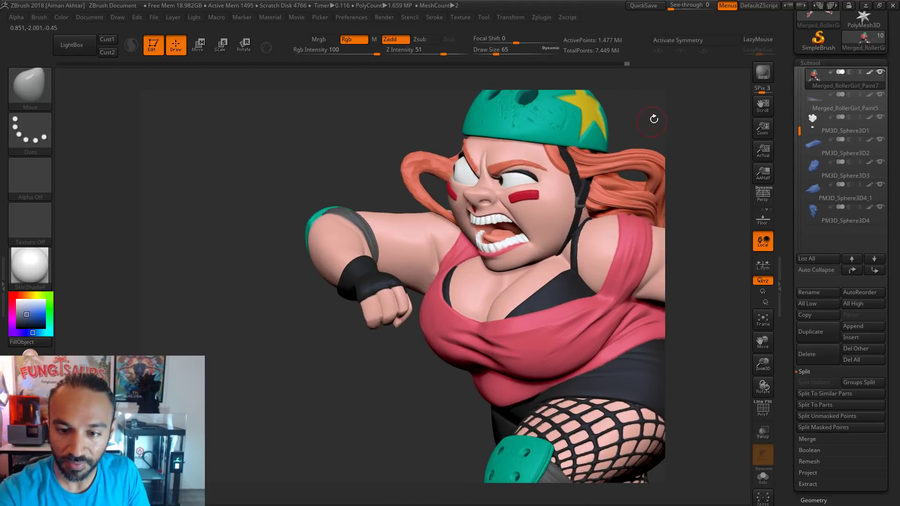
Undo the last stroke and adjust the skater's head and upper body with the Move brush at sizes 430 and 192.
{"action": "mouse_move", "coordinate": [653, 119]}
{"action": "left_mouse_down", "text": "alt"}
{"action": "mouse_move", "coordinate": [500, 248]}
{"action": "mouse_move", "coordinate": [518, 268]}
{"action": "mouse_move", "coordinate": [490, 269]}
{"action": "left_mouse_up", "text": "alt"}
{"action": "key", "text": "ctrl+z"}
{"action": "key", "text": "s"}
{"action": "key", "text": "s"}
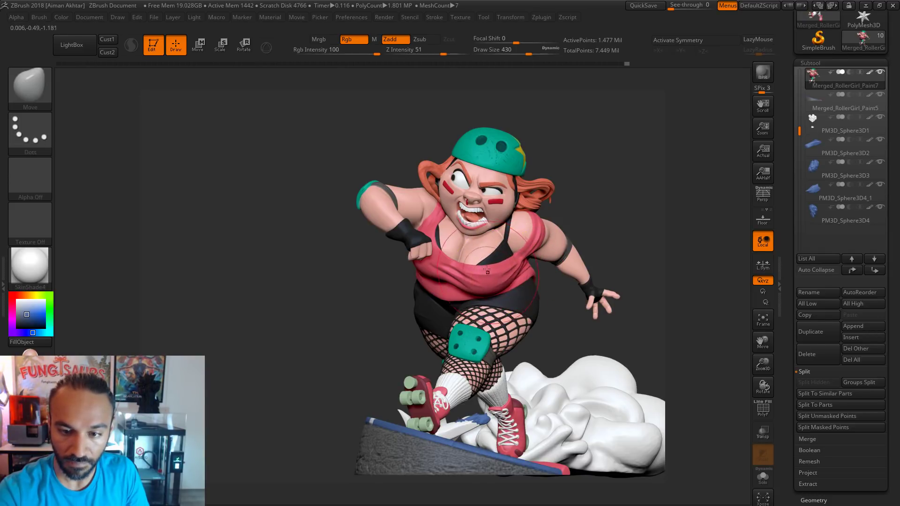
{"action": "key", "text": "s"}
{"action": "mouse_move", "coordinate": [468, 214]}
{"action": "left_mouse_down"}
{"action": "mouse_move", "coordinate": [452, 213]}
{"action": "mouse_move", "coordinate": [440, 185]}
{"action": "left_mouse_up"}
{"action": "key", "text": "s"}
{"action": "key", "text": "s"}
{"action": "left_click_drag", "start_coordinate": [586, 158], "coordinate": [593, 221], "text": "alt"}
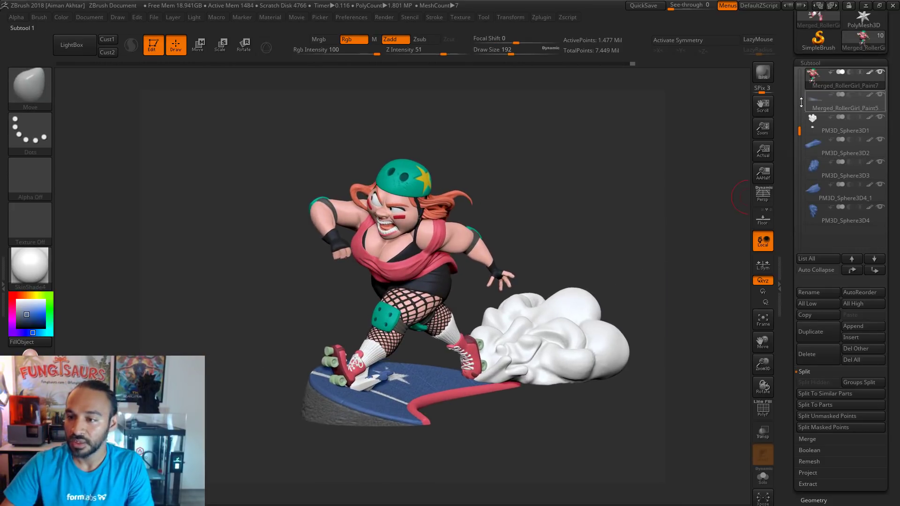
Merge the base, smoke cloud and blue debris subtools down into Merged_RollerGirl_Paint7, accepting the non-undoable operation with Always OK.
{"action": "left_click_drag", "start_coordinate": [798, 131], "coordinate": [795, 89]}
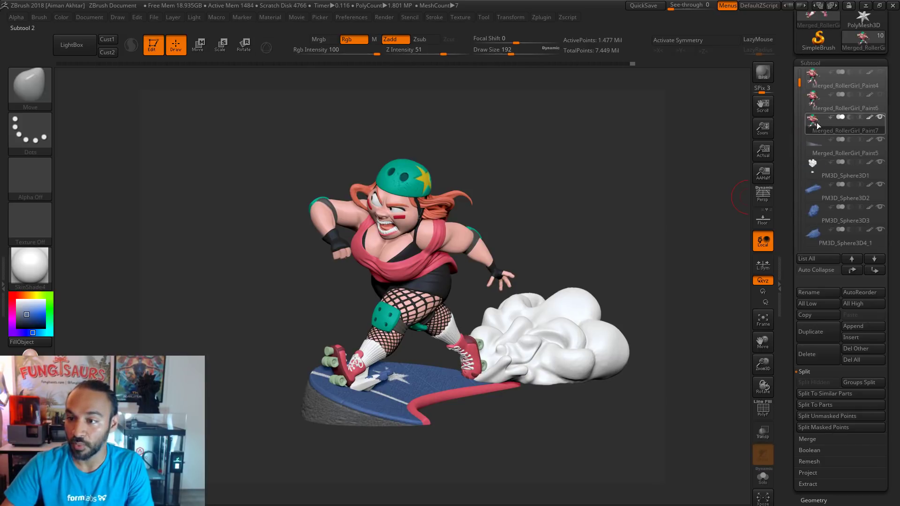
{"action": "left_click", "coordinate": [824, 441]}
{"action": "left_click", "coordinate": [817, 393]}
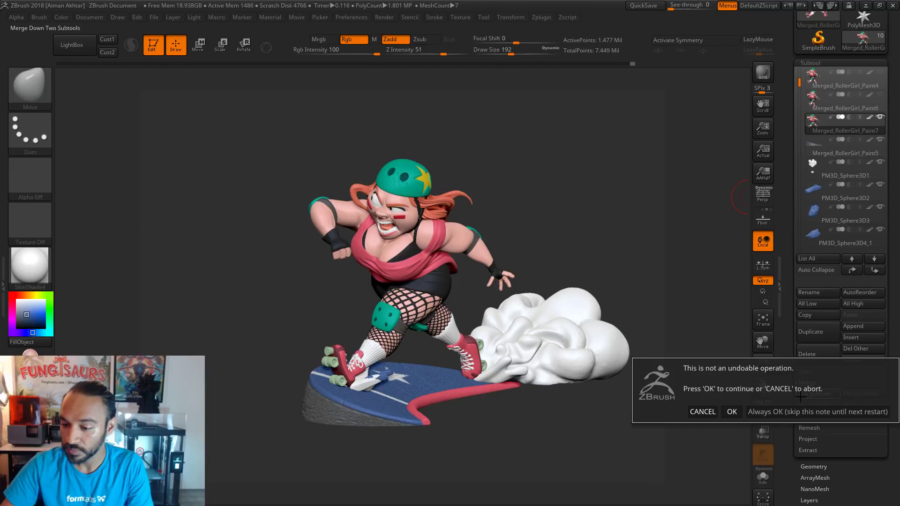
{"action": "left_click", "coordinate": [781, 412]}
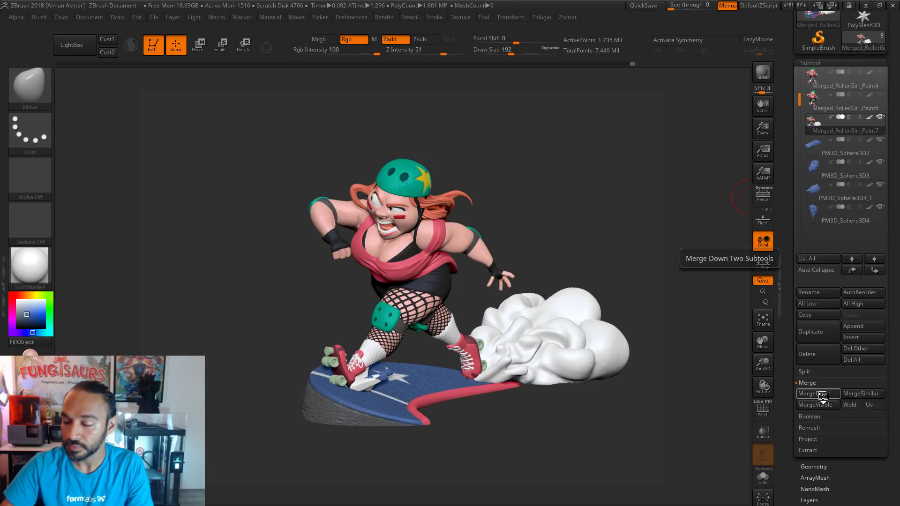
{"action": "left_click", "coordinate": [824, 395]}
{"action": "left_click", "coordinate": [825, 395]}
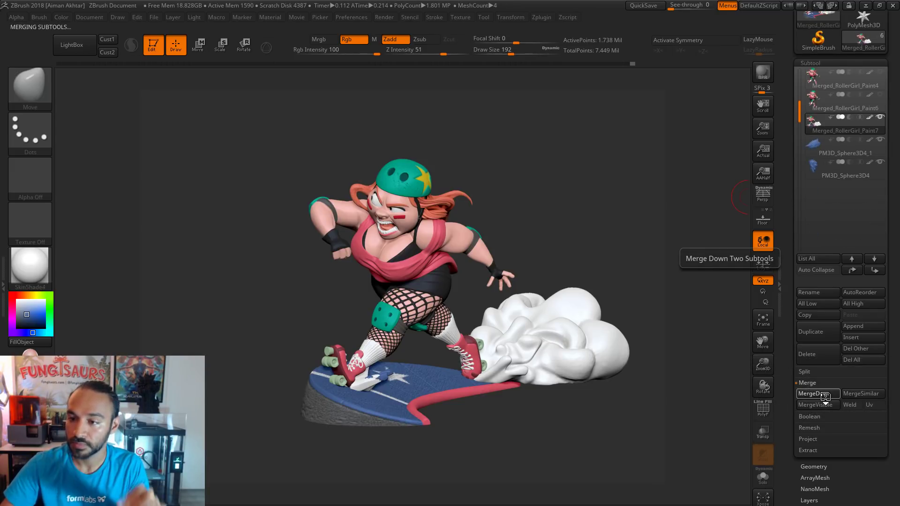
{"action": "left_click", "coordinate": [825, 396]}
{"action": "left_click", "coordinate": [825, 396]}
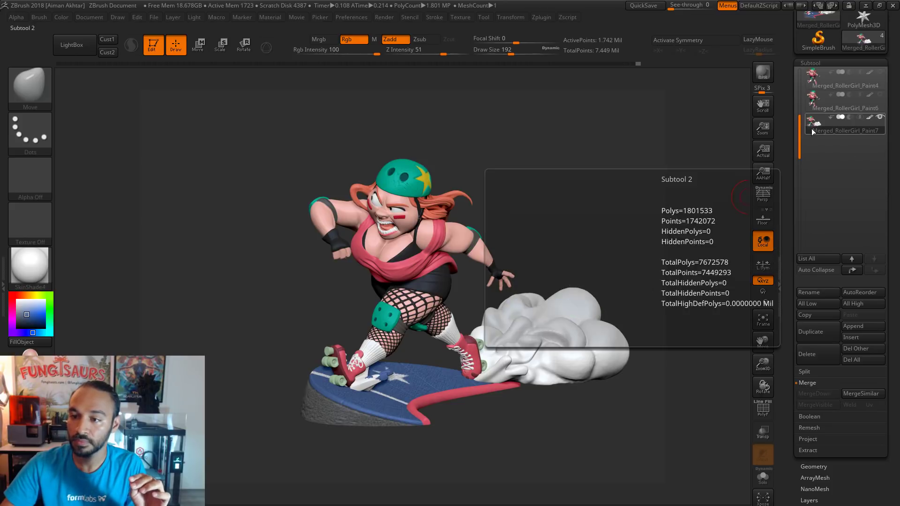
Compare the earlier Merged_RollerGirl_Paint6 skater with the merged Merged_RollerGirl_Paint7 version from front, three-quarter and side angles.
{"action": "left_click", "coordinate": [814, 100]}
{"action": "mouse_move", "coordinate": [639, 210]}
{"action": "left_mouse_down"}
{"action": "mouse_move", "coordinate": [661, 210]}
{"action": "mouse_move", "coordinate": [645, 213]}
{"action": "left_mouse_up"}
{"action": "left_click_drag", "start_coordinate": [622, 342], "coordinate": [775, 350]}
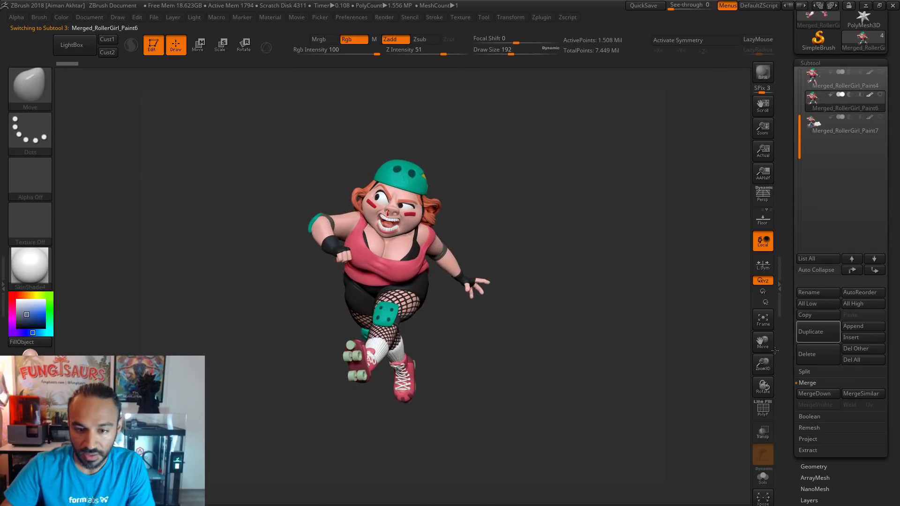
{"action": "left_click", "coordinate": [811, 122]}
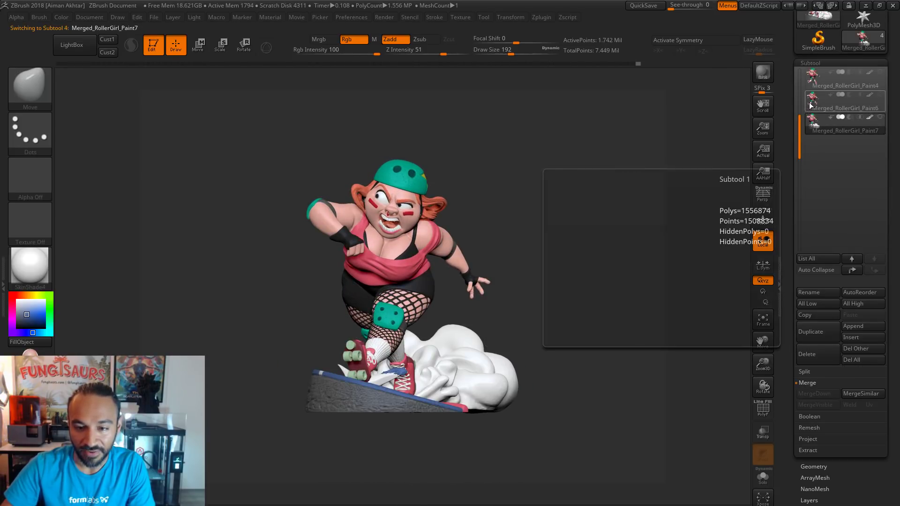
{"action": "left_click", "coordinate": [812, 103]}
{"action": "left_click", "coordinate": [817, 125]}
{"action": "left_click", "coordinate": [820, 106]}
{"action": "left_click", "coordinate": [820, 126]}
{"action": "left_click_drag", "start_coordinate": [609, 247], "coordinate": [753, 159]}
{"action": "left_click", "coordinate": [812, 105]}
{"action": "left_click", "coordinate": [811, 130]}
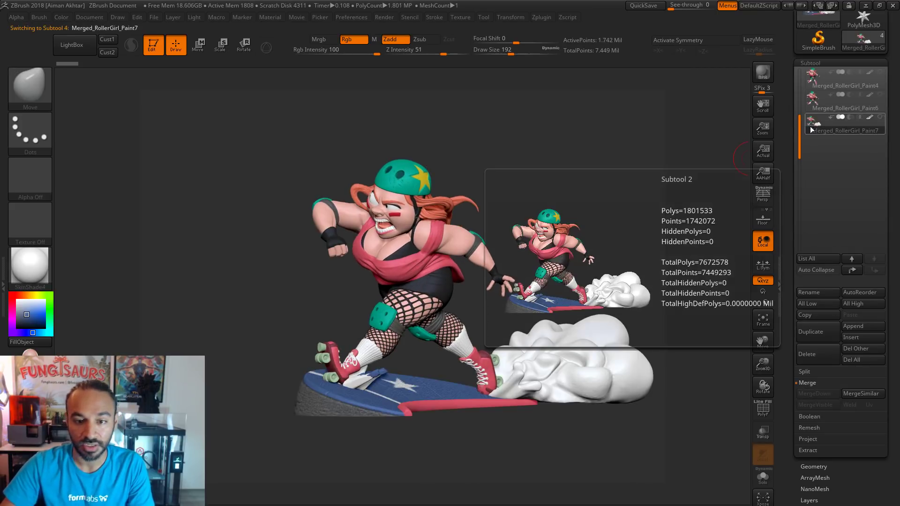
{"action": "left_click", "coordinate": [811, 108]}
{"action": "left_click", "coordinate": [814, 122]}
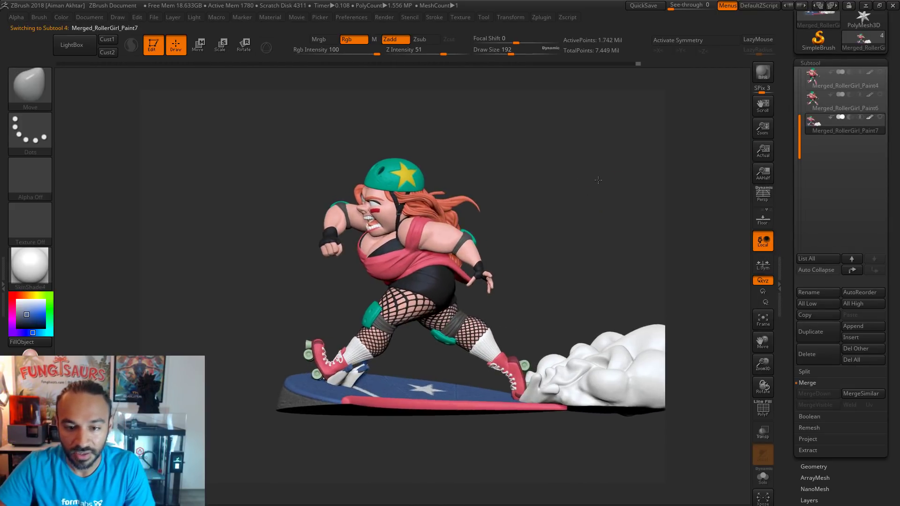
{"action": "left_click", "coordinate": [831, 100]}
{"action": "left_click", "coordinate": [815, 123]}
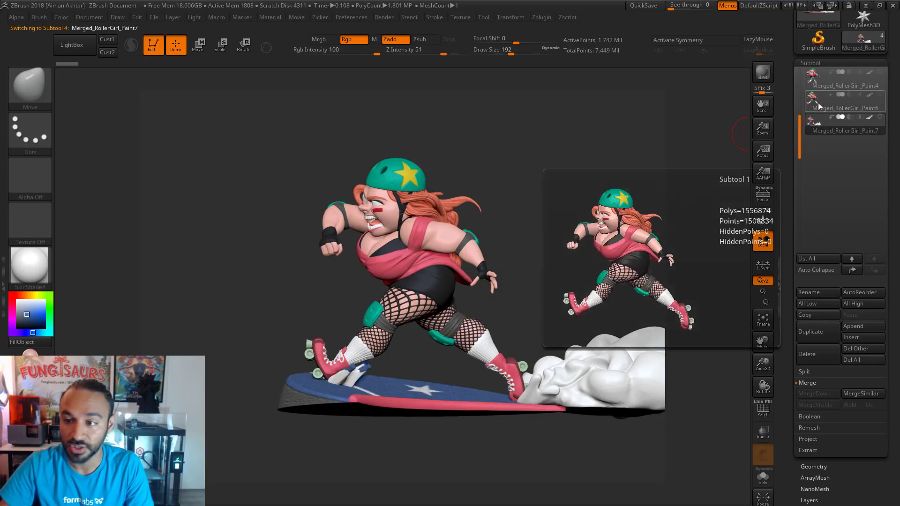
{"action": "left_click", "coordinate": [819, 105]}
{"action": "left_click", "coordinate": [819, 128]}
{"action": "left_click_drag", "start_coordinate": [724, 200], "coordinate": [370, 302]}
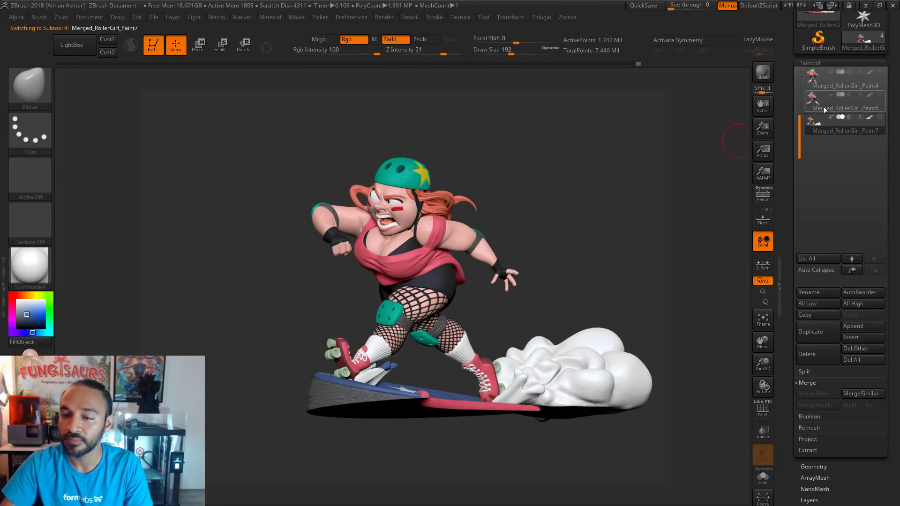
{"action": "left_click", "coordinate": [823, 106]}
{"action": "left_click", "coordinate": [822, 127]}
{"action": "left_click_drag", "start_coordinate": [743, 150], "coordinate": [742, 165]}
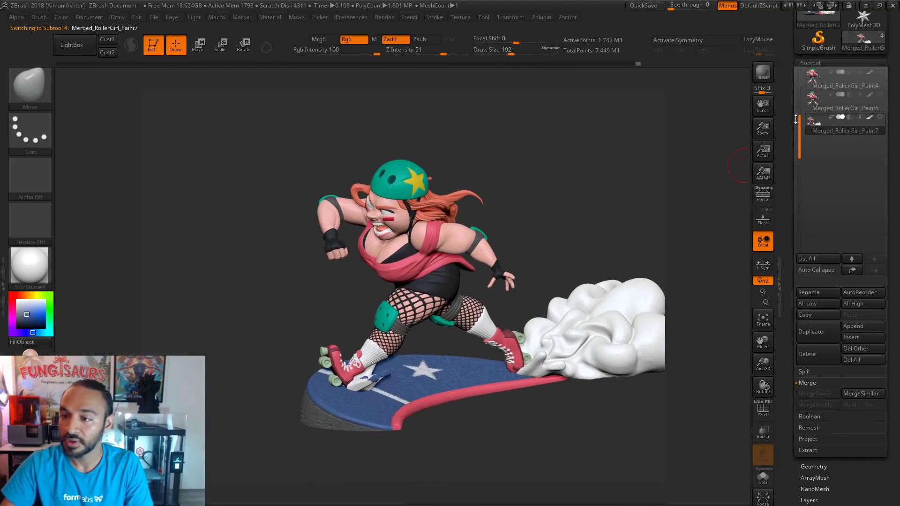
{"action": "left_click", "coordinate": [816, 102]}
{"action": "left_click", "coordinate": [814, 131]}
{"action": "mouse_move", "coordinate": [563, 248]}
{"action": "left_mouse_down"}
{"action": "mouse_move", "coordinate": [592, 239]}
{"action": "mouse_move", "coordinate": [654, 246]}
{"action": "mouse_move", "coordinate": [542, 214]}
{"action": "mouse_move", "coordinate": [438, 294]}
{"action": "mouse_move", "coordinate": [450, 271]}
{"action": "left_mouse_up"}
{"action": "left_click_drag", "start_coordinate": [432, 331], "coordinate": [488, 341]}
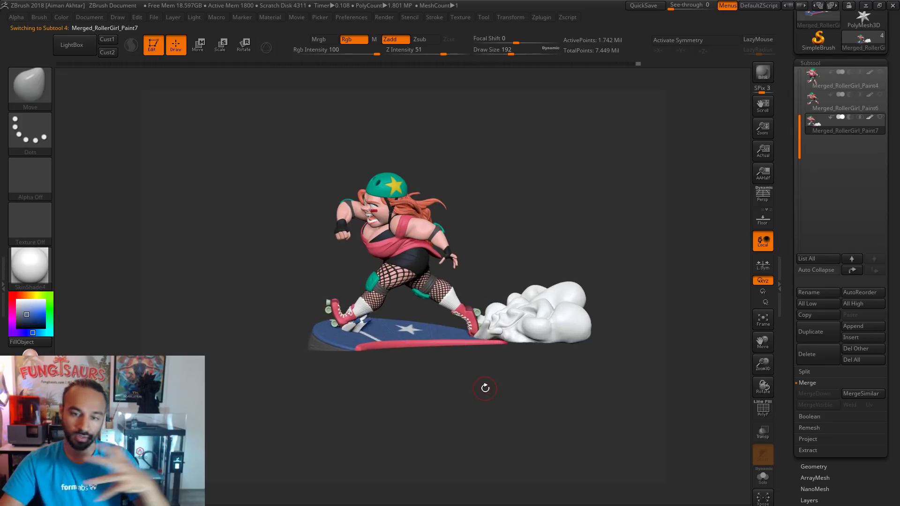
{"action": "left_click", "coordinate": [821, 104]}
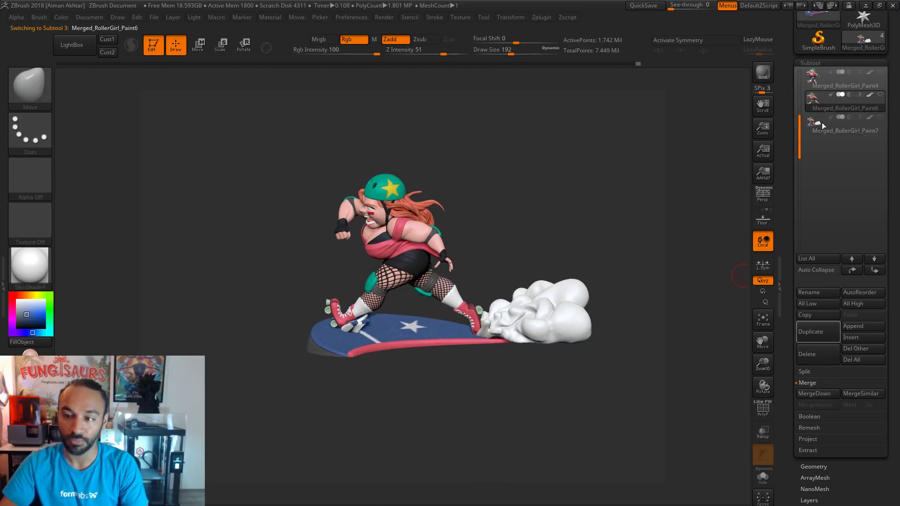
{"action": "left_click", "coordinate": [820, 126]}
Compare the face, raised arm and torso of Merged_RollerGirl_Paint6 and Merged_RollerGirl_Paint7 in close-up.
{"action": "mouse_move", "coordinate": [595, 177]}
{"action": "left_mouse_down"}
{"action": "mouse_move", "coordinate": [625, 179]}
{"action": "mouse_move", "coordinate": [648, 222]}
{"action": "mouse_move", "coordinate": [347, 231]}
{"action": "left_mouse_up"}
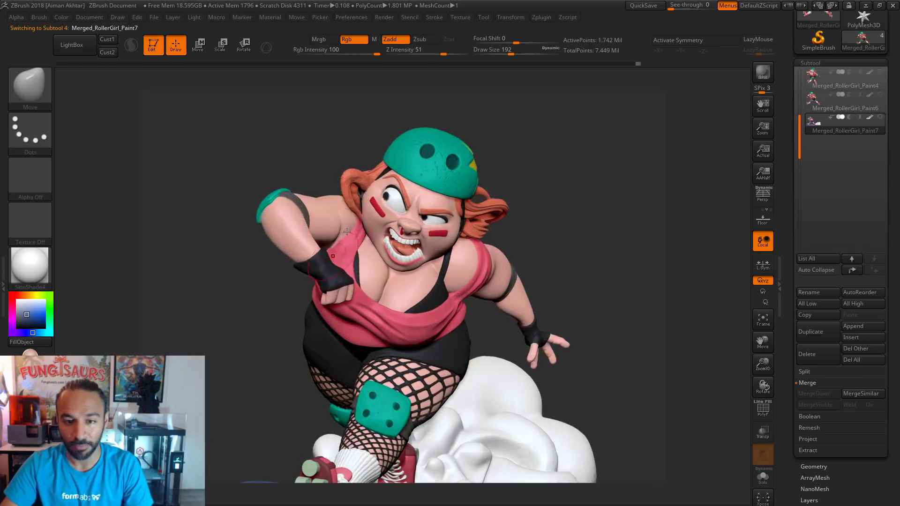
{"action": "left_click", "coordinate": [818, 106]}
{"action": "left_click", "coordinate": [813, 131]}
{"action": "left_click", "coordinate": [814, 107]}
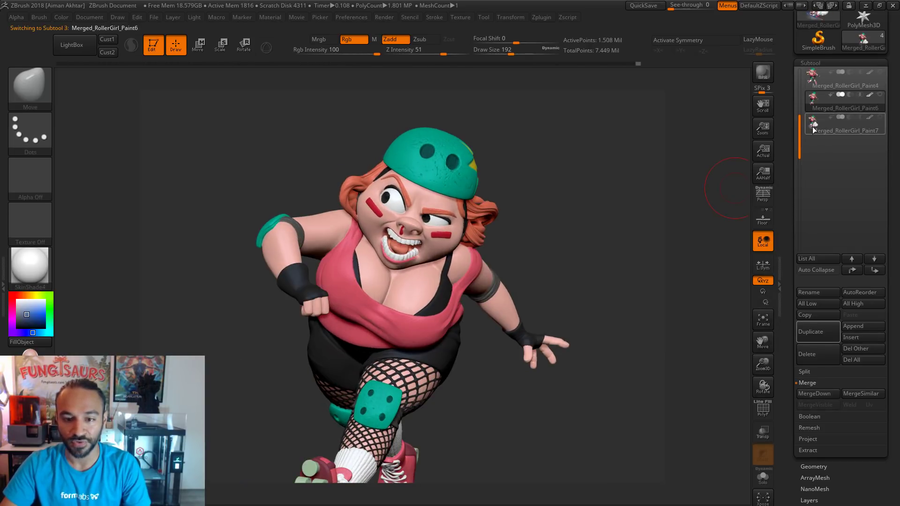
{"action": "left_click", "coordinate": [813, 131]}
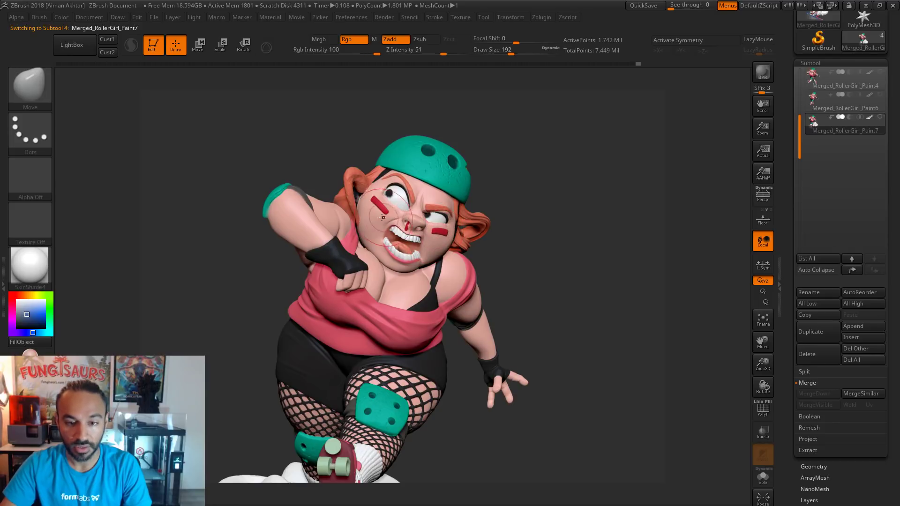
{"action": "key", "text": "s"}
{"action": "left_click_drag", "start_coordinate": [348, 200], "coordinate": [352, 201]}
{"action": "key", "text": "s"}
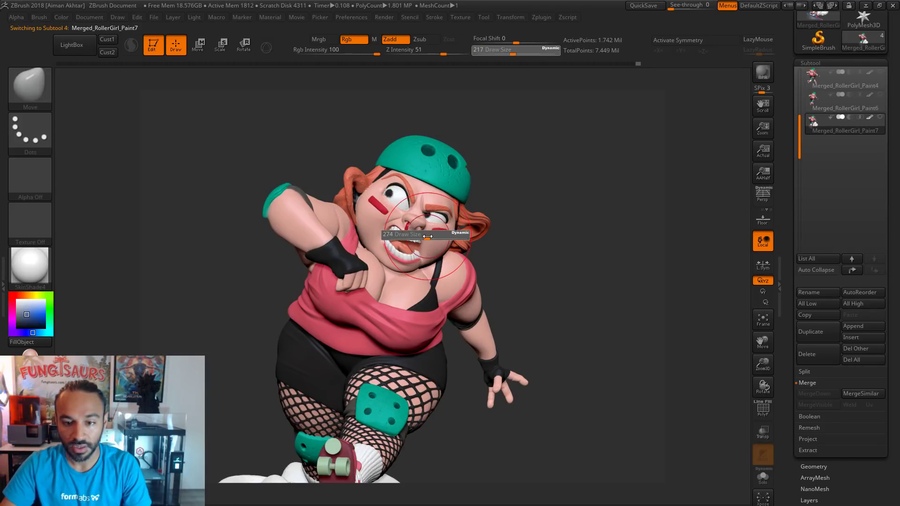
{"action": "left_click_drag", "start_coordinate": [424, 224], "coordinate": [433, 224]}
{"action": "left_click_drag", "start_coordinate": [547, 254], "coordinate": [535, 263]}
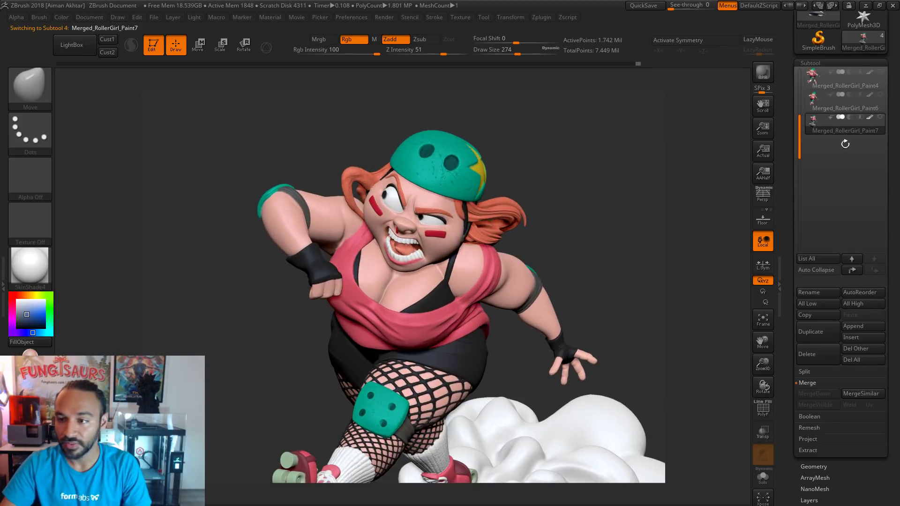
{"action": "left_click", "coordinate": [817, 103]}
{"action": "left_click", "coordinate": [811, 128]}
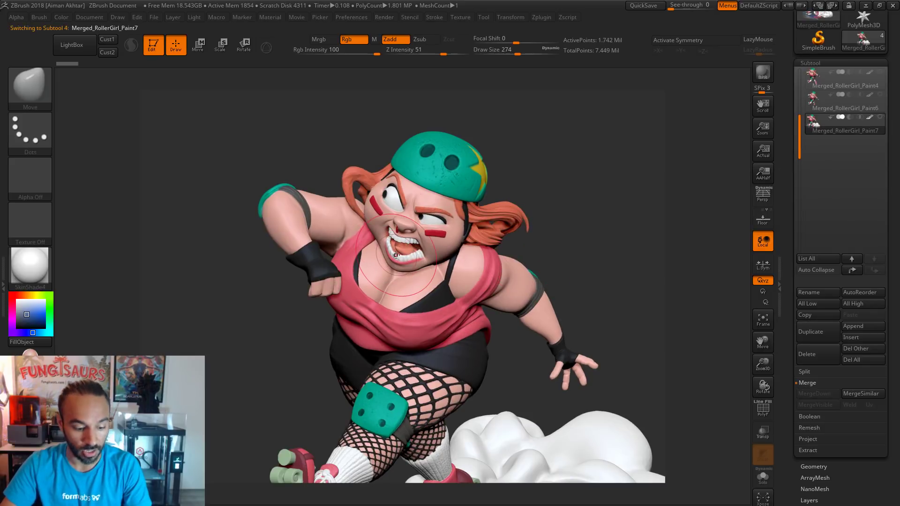
Tighten the helmet hole nearest the yellow star with the Pinch brush at size 90.
{"action": "key", "text": "s"}
{"action": "mouse_move", "coordinate": [396, 237]}
{"action": "left_mouse_down"}
{"action": "mouse_move", "coordinate": [388, 236]}
{"action": "mouse_move", "coordinate": [412, 210]}
{"action": "left_mouse_up"}
{"action": "key", "text": "s"}
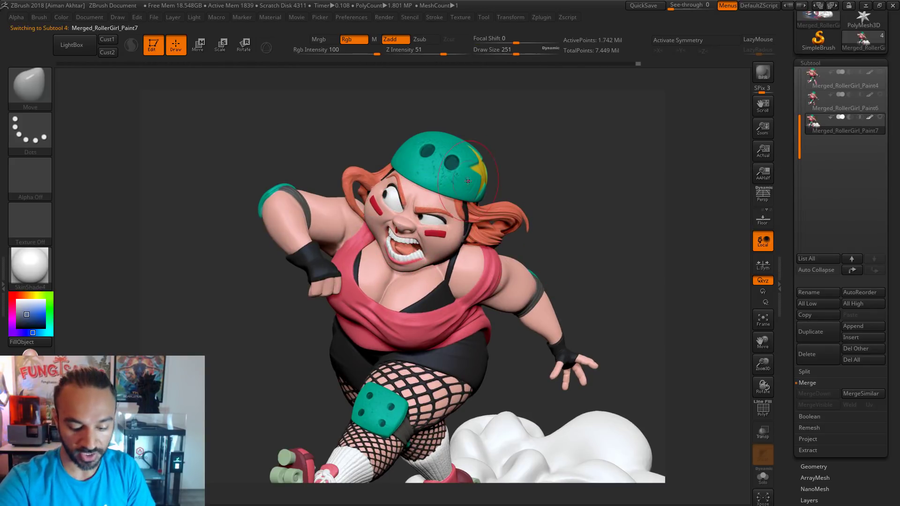
{"action": "key", "text": "b"}
{"action": "key", "text": "p"}
{"action": "key", "text": "i"}
{"action": "key", "text": "s"}
{"action": "left_click_drag", "start_coordinate": [453, 161], "coordinate": [435, 164]}
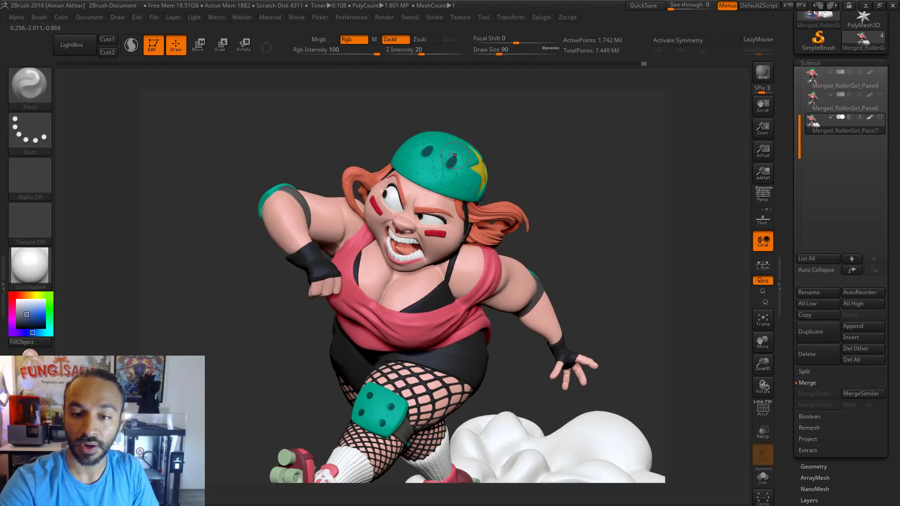
{"action": "left_click_drag", "start_coordinate": [530, 146], "coordinate": [582, 186], "text": "alt"}
{"action": "key", "text": "f"}
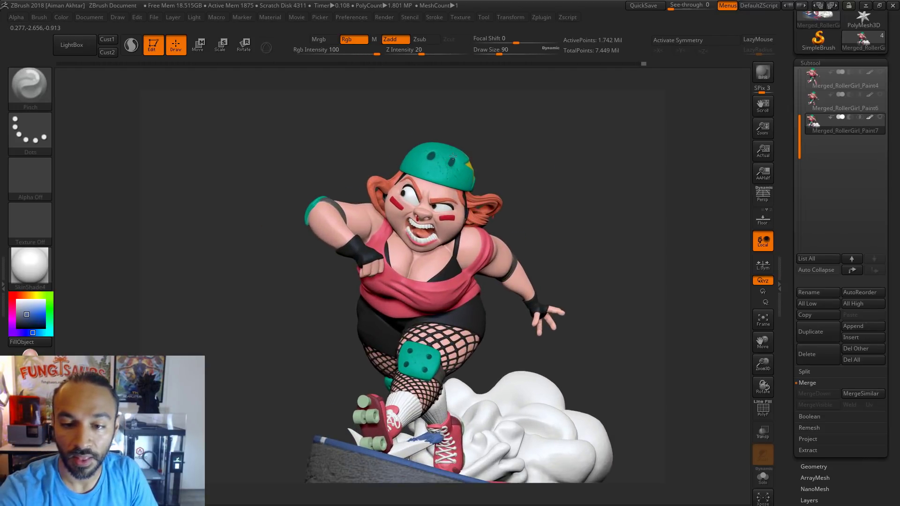
Adjust the shape of the helmet hole beside the yellow star with the Move brush at size 77.
{"action": "key", "text": "b"}
{"action": "key", "text": "m"}
{"action": "key", "text": "v"}
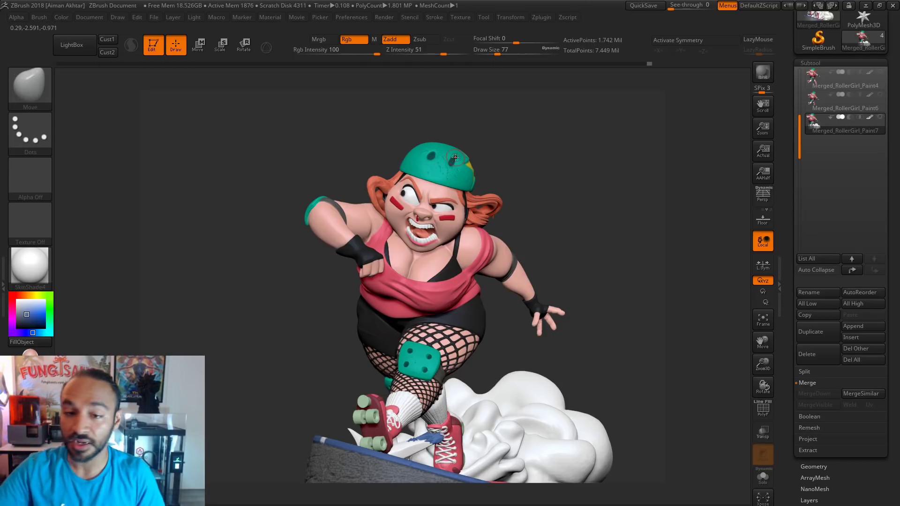
Turn on perspective distortion and frame the whole skater, track base and smoke cloud.
{"action": "left_click_drag", "start_coordinate": [576, 261], "coordinate": [740, 479], "text": "alt"}
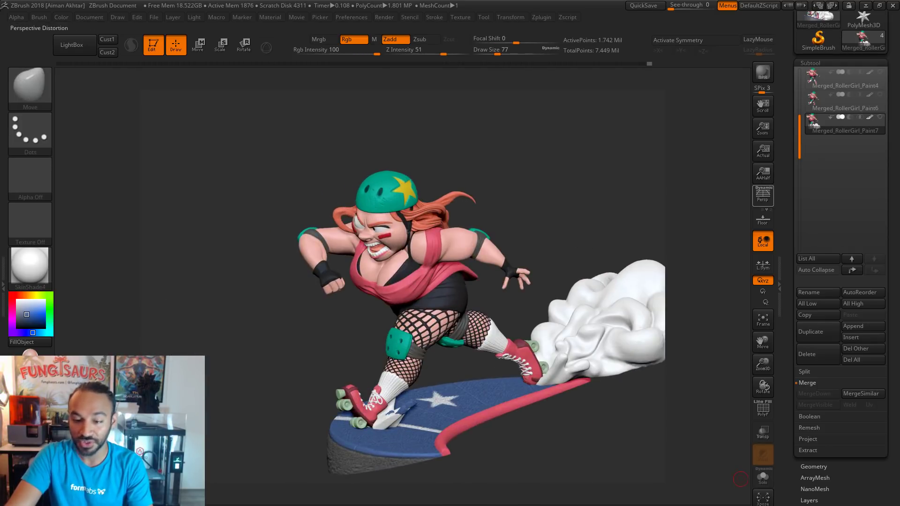
{"action": "left_click", "coordinate": [763, 196]}
{"action": "left_click_drag", "start_coordinate": [629, 470], "coordinate": [546, 443], "text": "alt"}
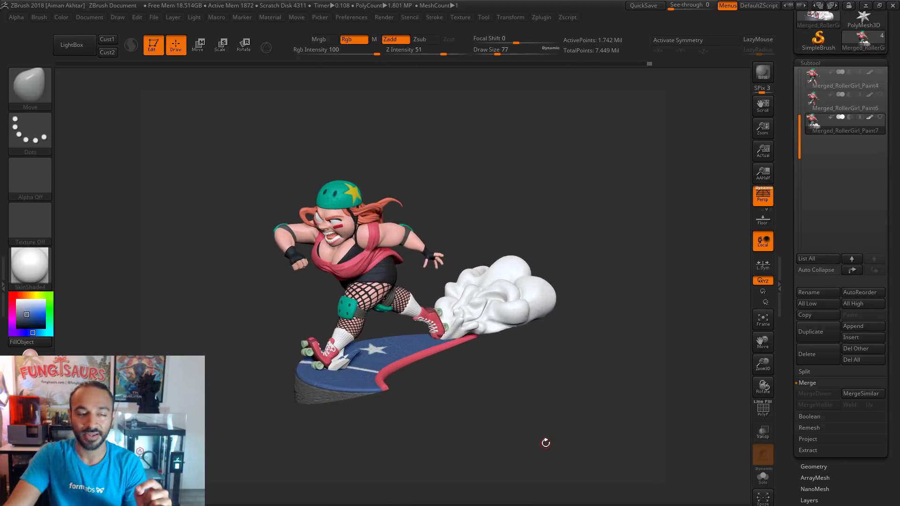